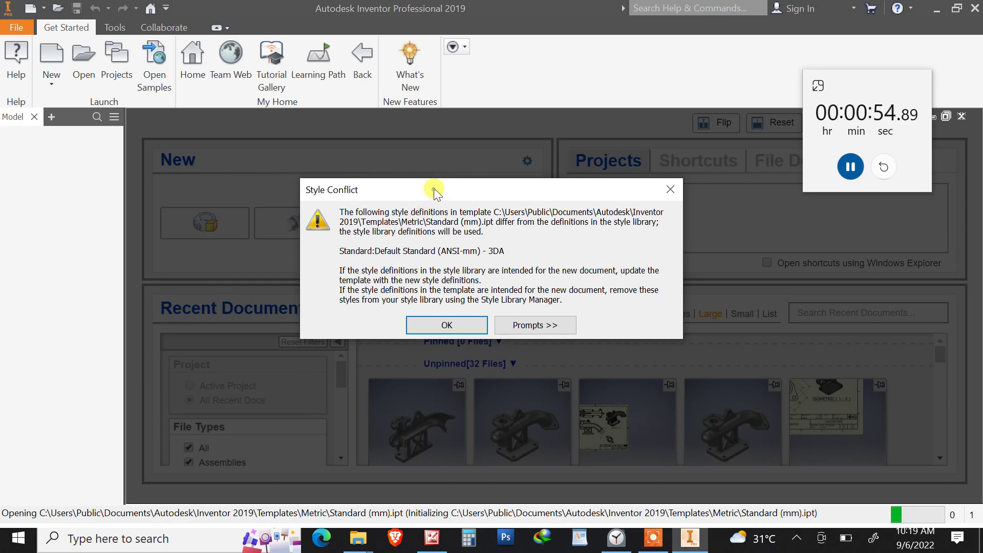
Accept the style conflict notice for the Standard (mm).ipt template to open the new part, and move the stopwatch clear of the modelling area
{"action": "left_click_drag", "start_coordinate": [434, 189], "coordinate": [386, 162]}
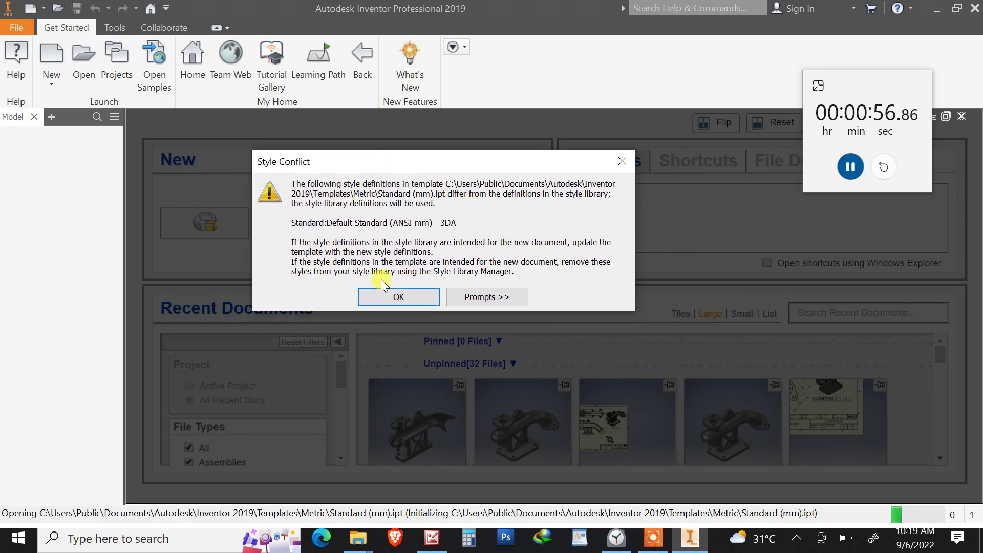
{"action": "left_click", "coordinate": [390, 297]}
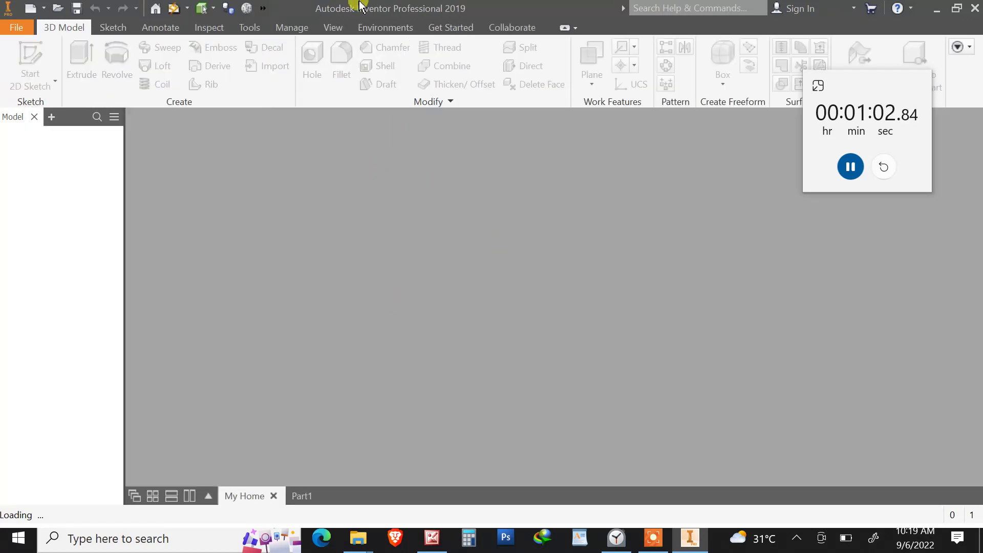
{"action": "left_click_drag", "start_coordinate": [868, 76], "coordinate": [195, 119]}
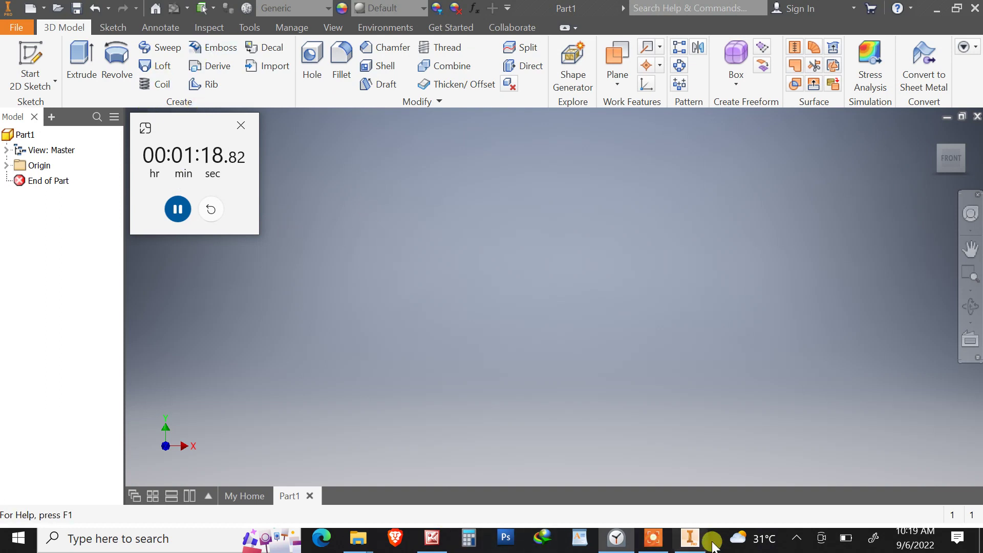
{"action": "left_click", "coordinate": [688, 543]}
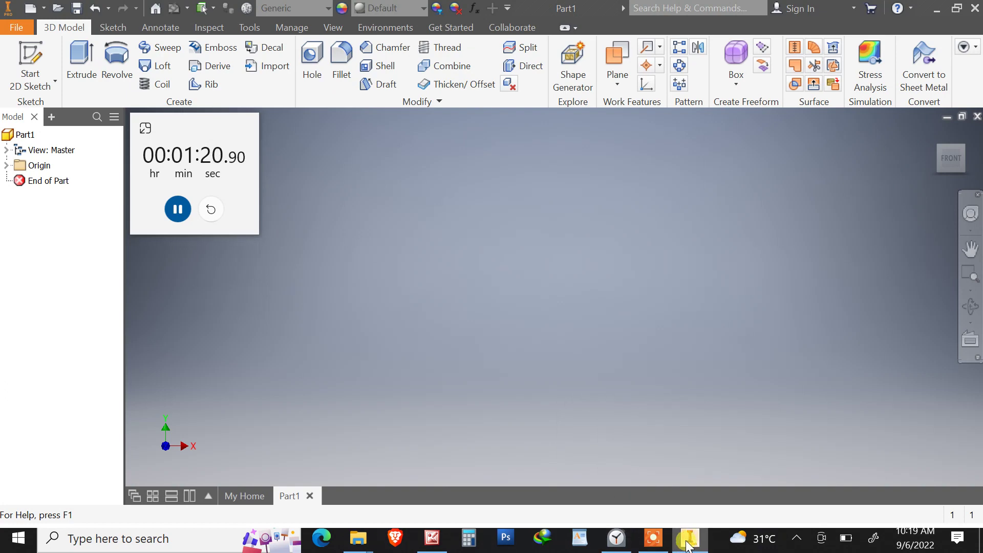
Review the pipe elbow drawing 399.jpg in the picture viewer, and start a 2D sketch on the YZ plane in Inventor
{"action": "left_click", "coordinate": [423, 538]}
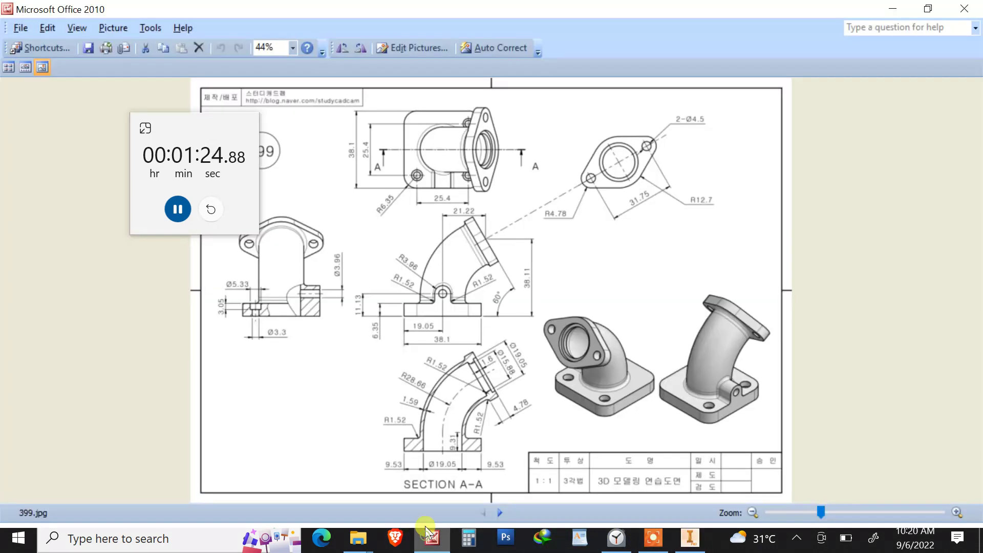
{"action": "left_click", "coordinate": [113, 28]}
{"action": "left_click", "coordinate": [447, 169]}
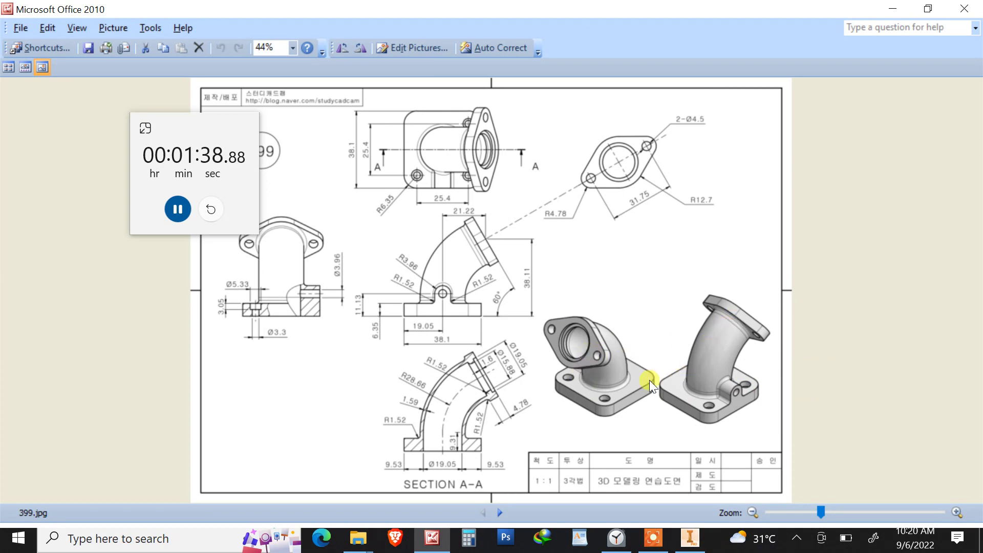
{"action": "left_click", "coordinate": [694, 542]}
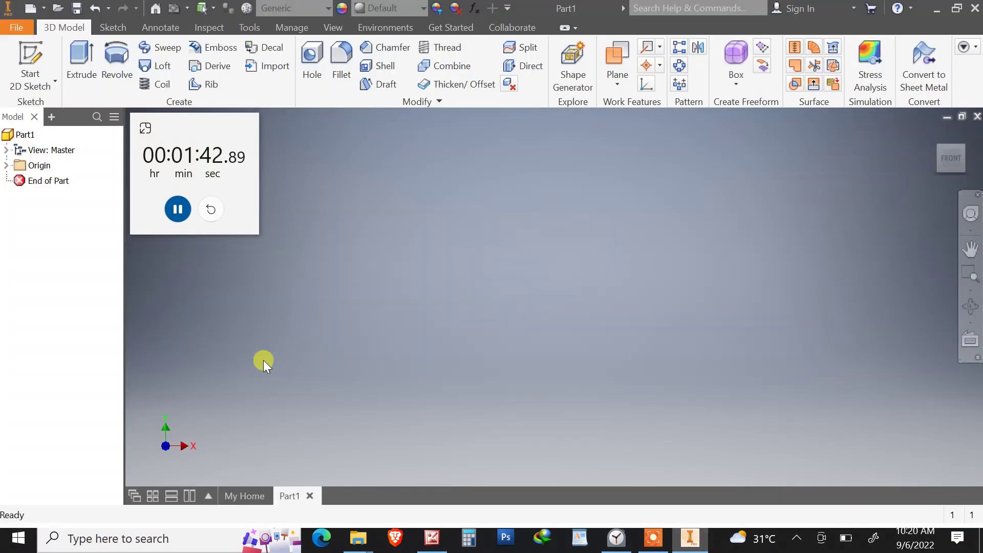
{"action": "left_click", "coordinate": [32, 55]}
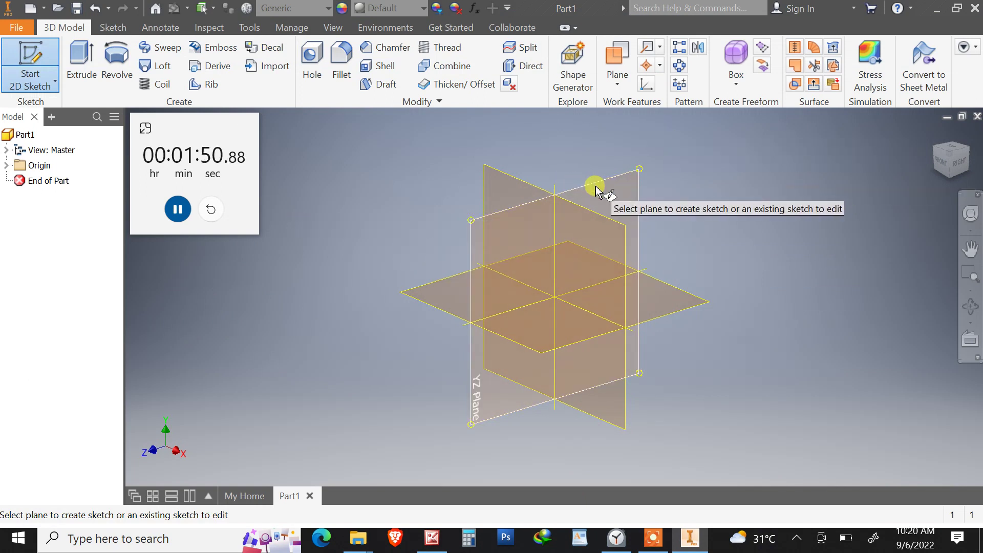
{"action": "left_click", "coordinate": [432, 538]}
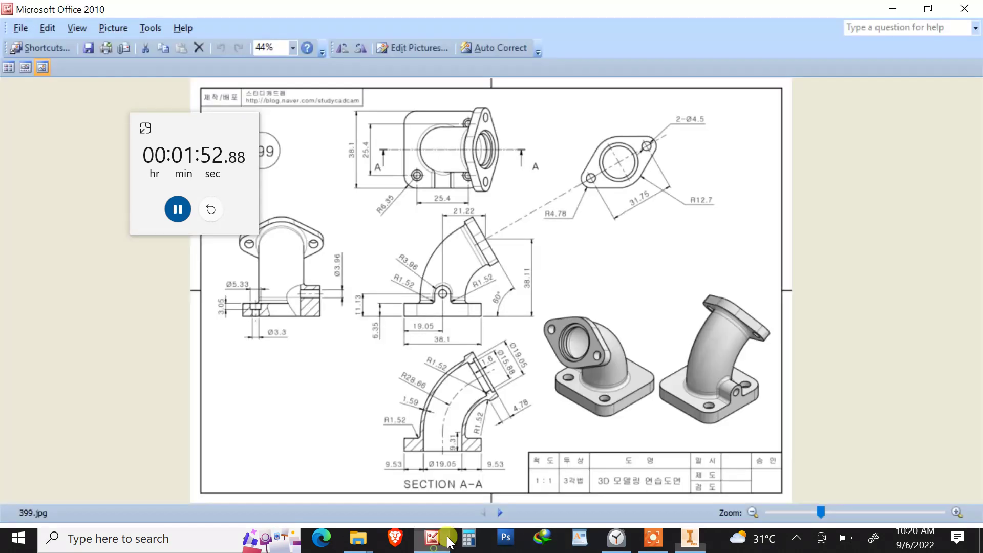
{"action": "left_click", "coordinate": [690, 538]}
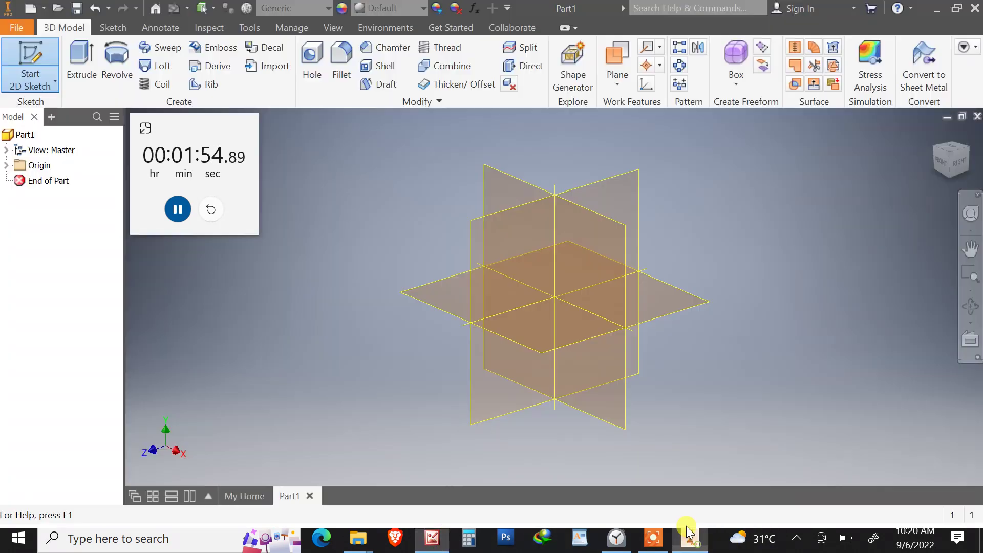
{"action": "left_click", "coordinate": [619, 185]}
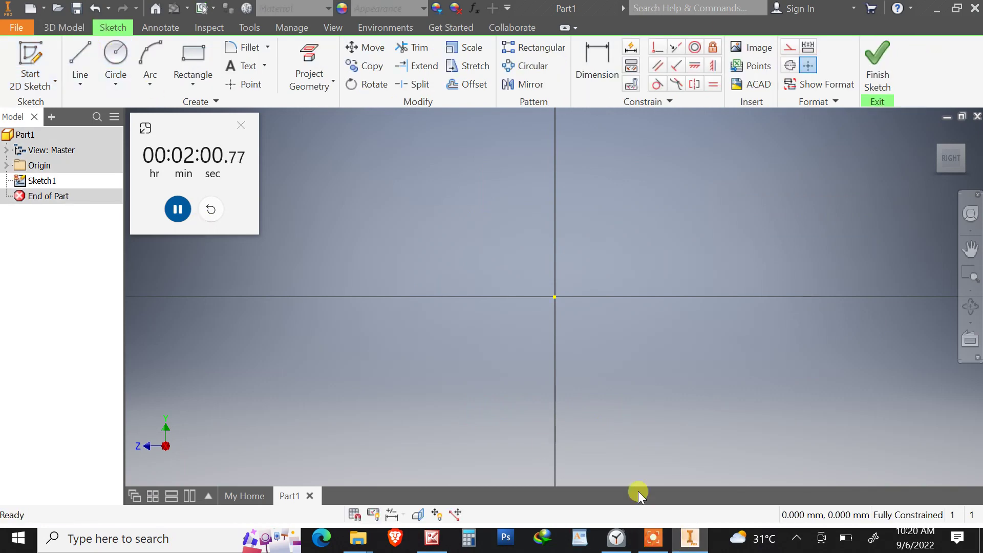
Sketch a vertical line about 16 mm long joined to an upward-slanting line about 14 mm long, at about 120° to each other
{"action": "left_click", "coordinate": [76, 61]}
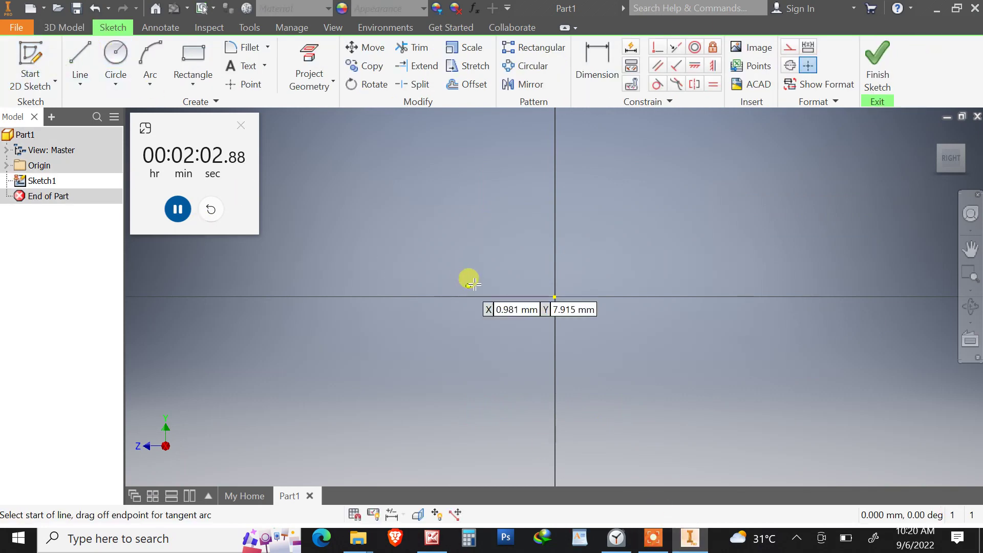
{"action": "middle_click_drag", "start_coordinate": [493, 274], "coordinate": [479, 409]}
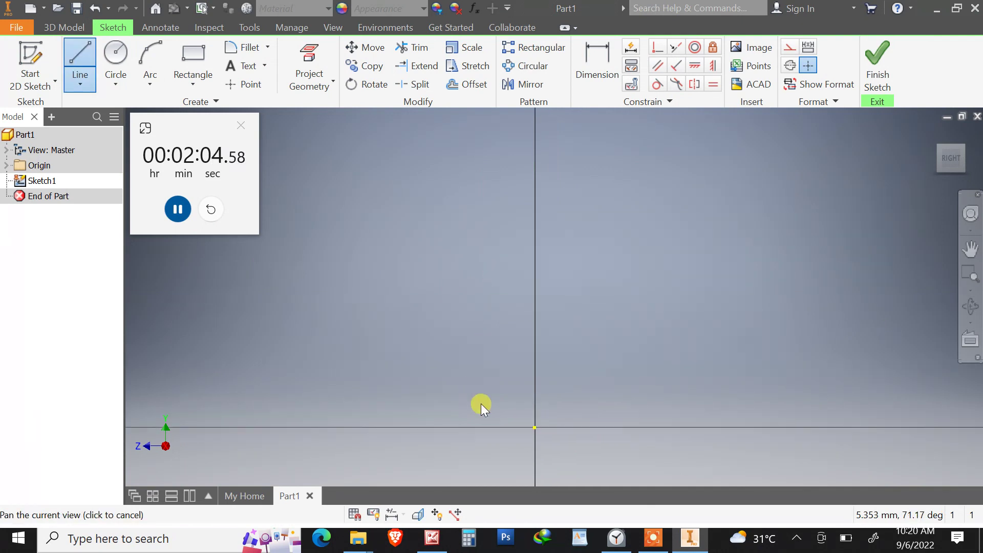
{"action": "left_click", "coordinate": [454, 400]}
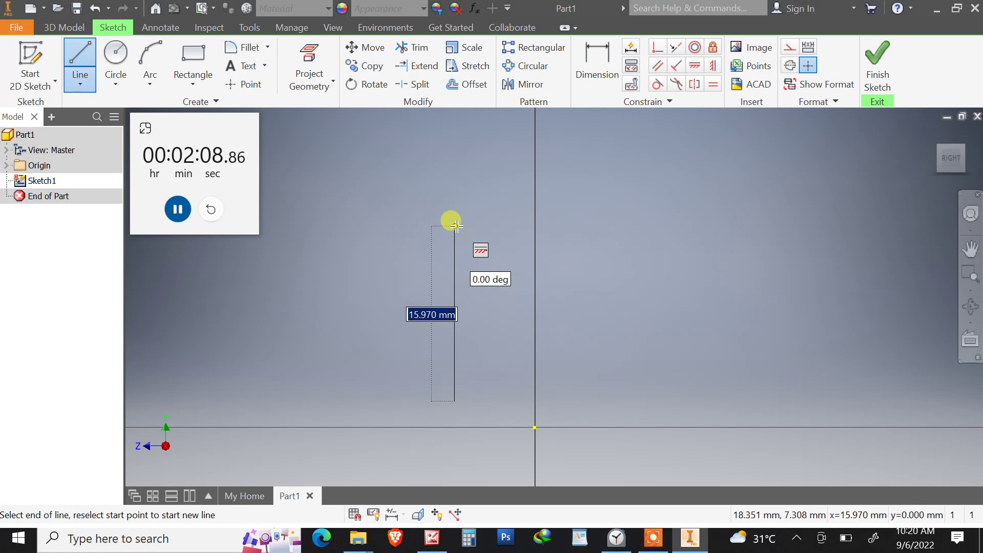
{"action": "left_click", "coordinate": [454, 226]}
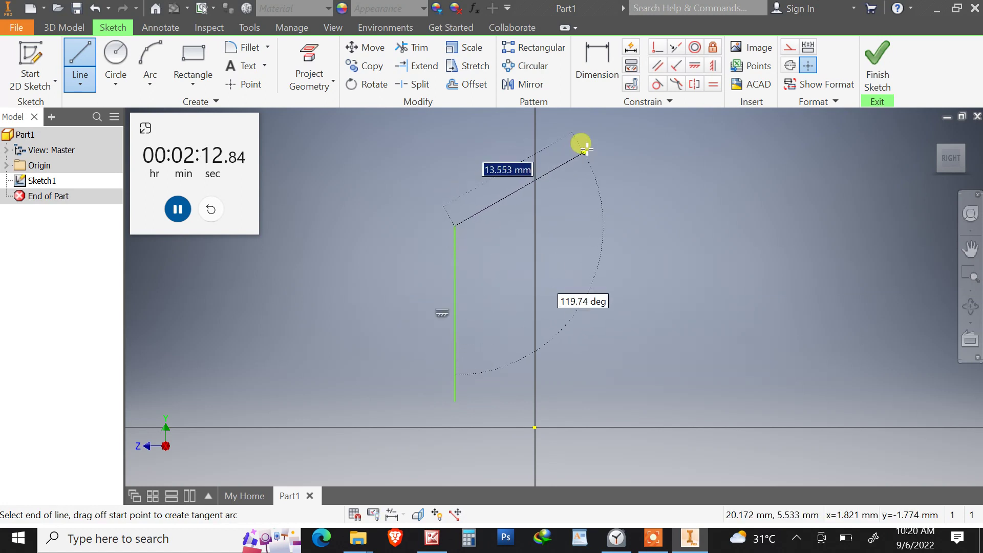
{"action": "left_click", "coordinate": [587, 148]}
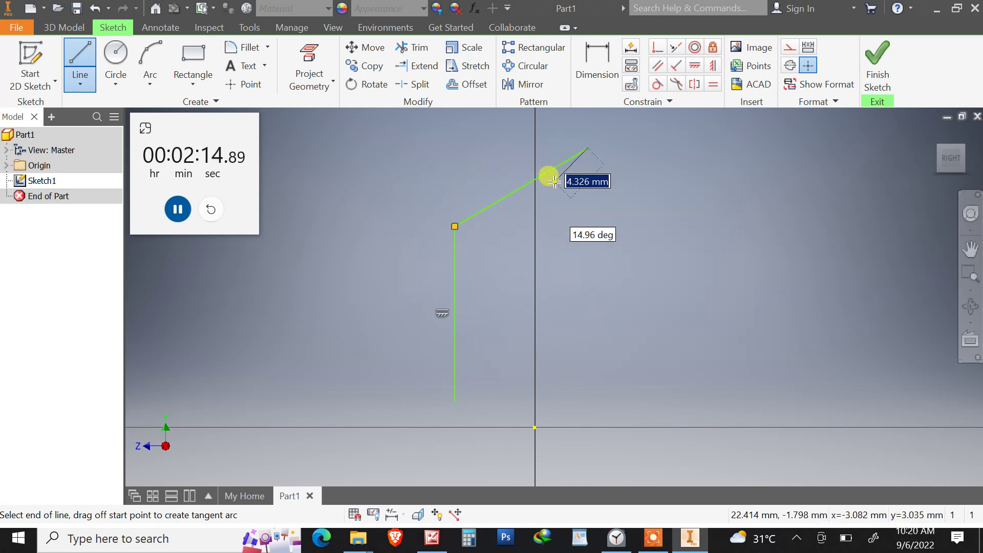
{"action": "key", "text": "Escape"}
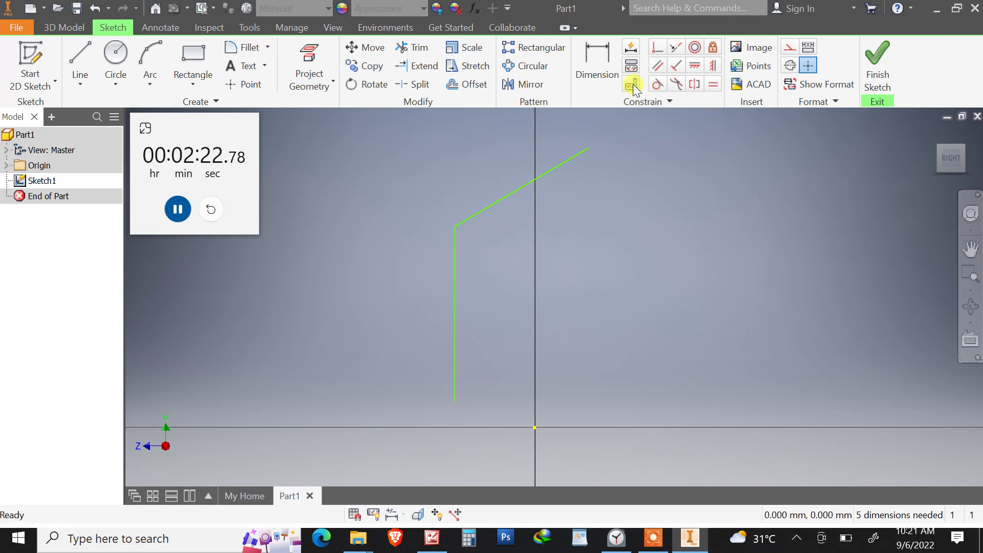
Make the lower endpoint of the vertical line coincident with the origin's Center Point
{"action": "left_click", "coordinate": [658, 48]}
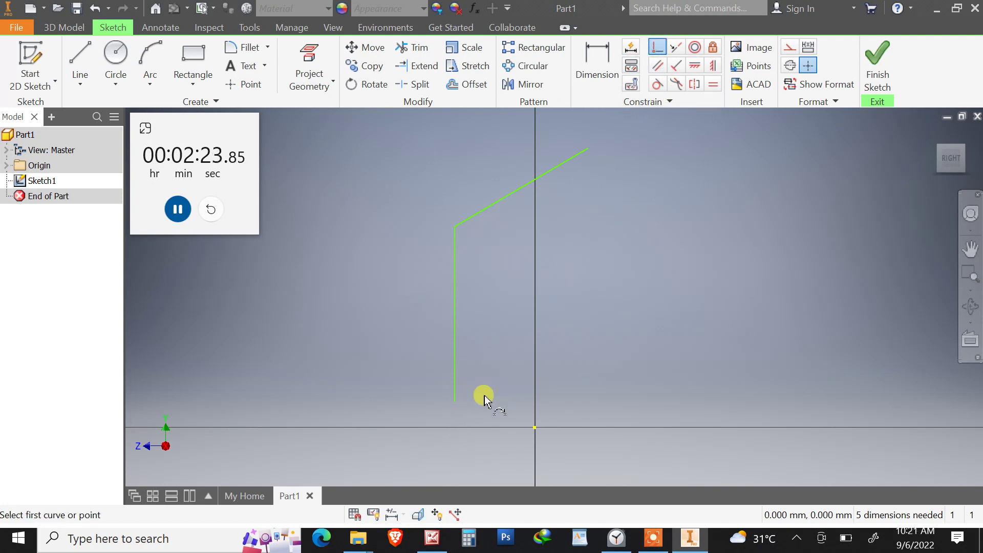
{"action": "left_click", "coordinate": [454, 402]}
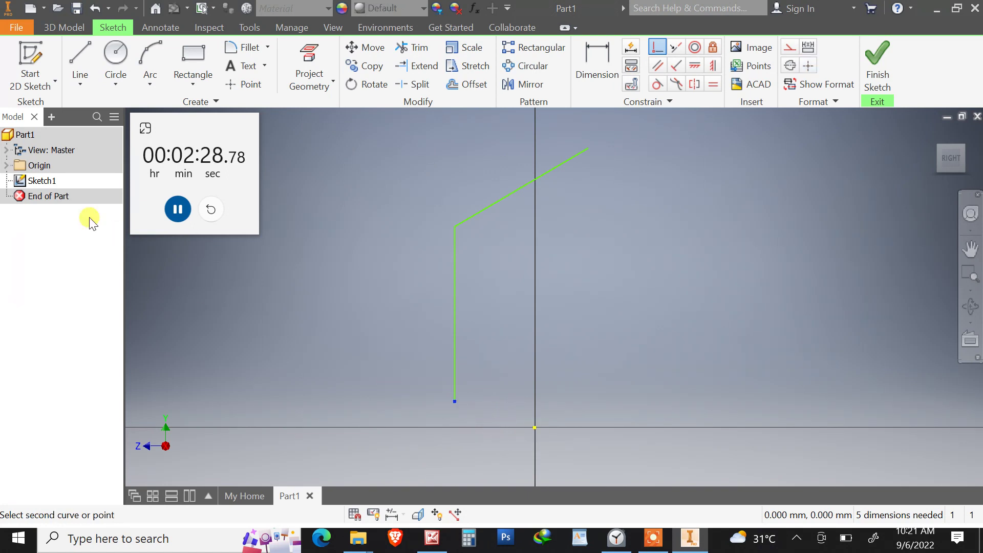
{"action": "left_click", "coordinate": [6, 165]}
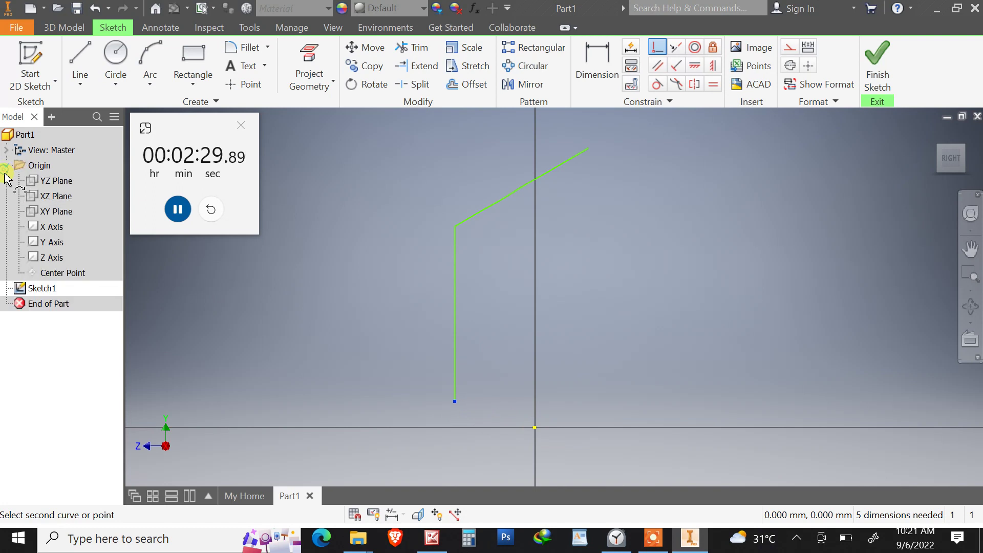
{"action": "left_click", "coordinate": [59, 272]}
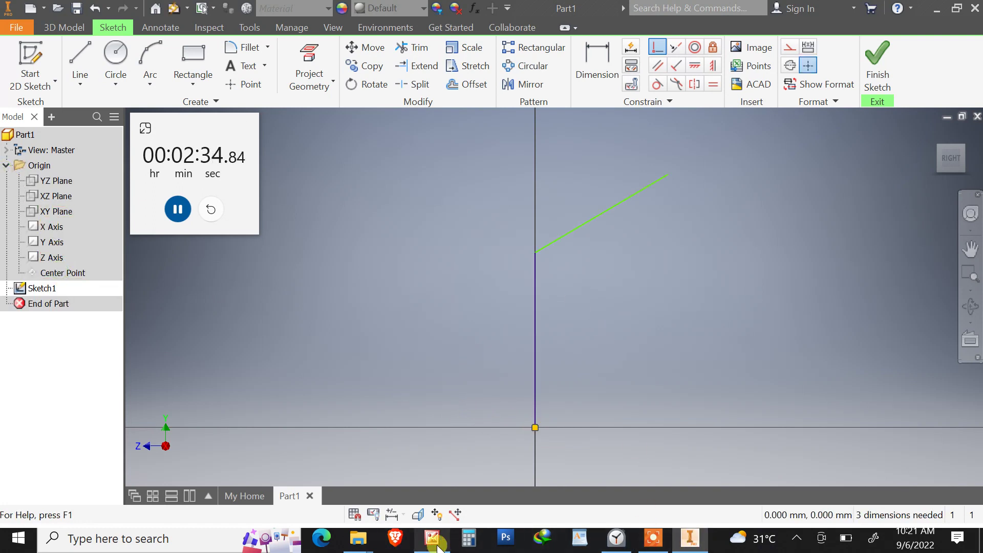
Check the elbow drawing 399.jpg and dimension the angle between the slanted line and the Z Axis as 30 degrees in Inventor
{"action": "left_click_drag", "start_coordinate": [438, 547], "coordinate": [658, 545]}
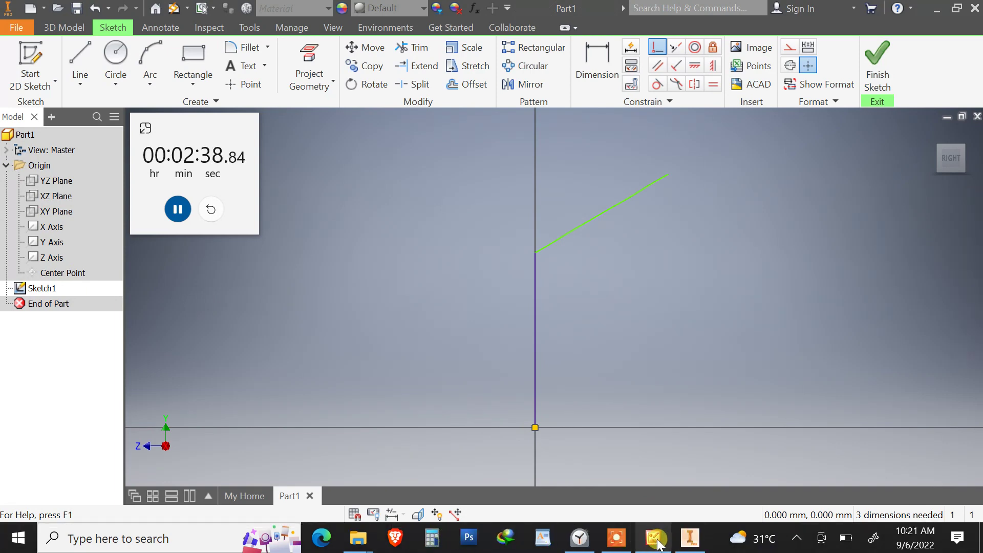
{"action": "left_click", "coordinate": [657, 544]}
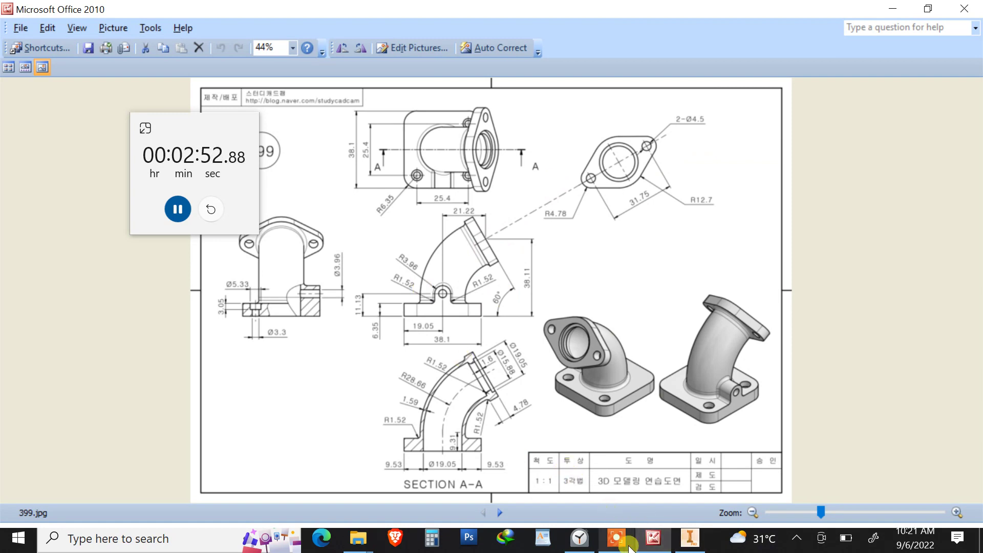
{"action": "mouse_move", "coordinate": [604, 547]}
{"action": "left_click", "coordinate": [690, 538]}
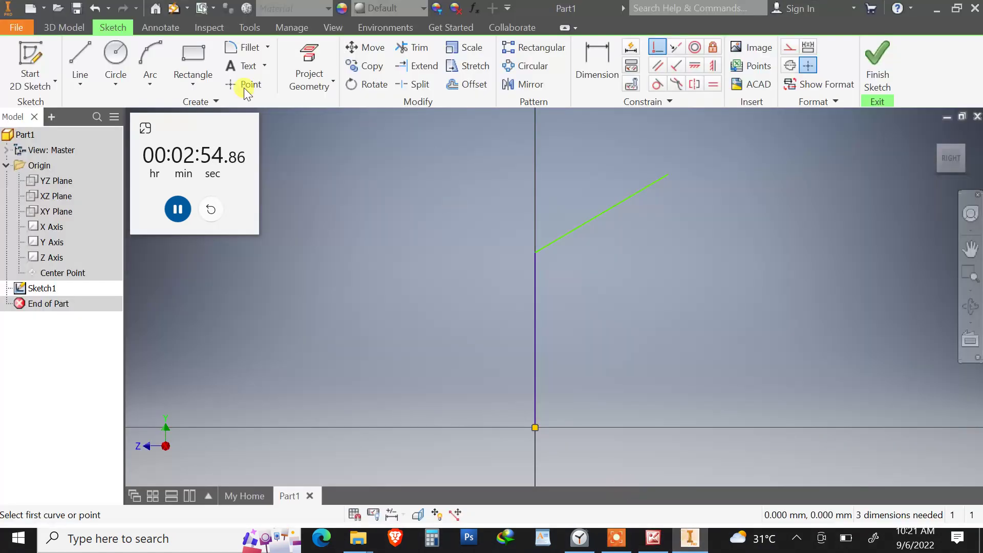
{"action": "left_click", "coordinate": [584, 80]}
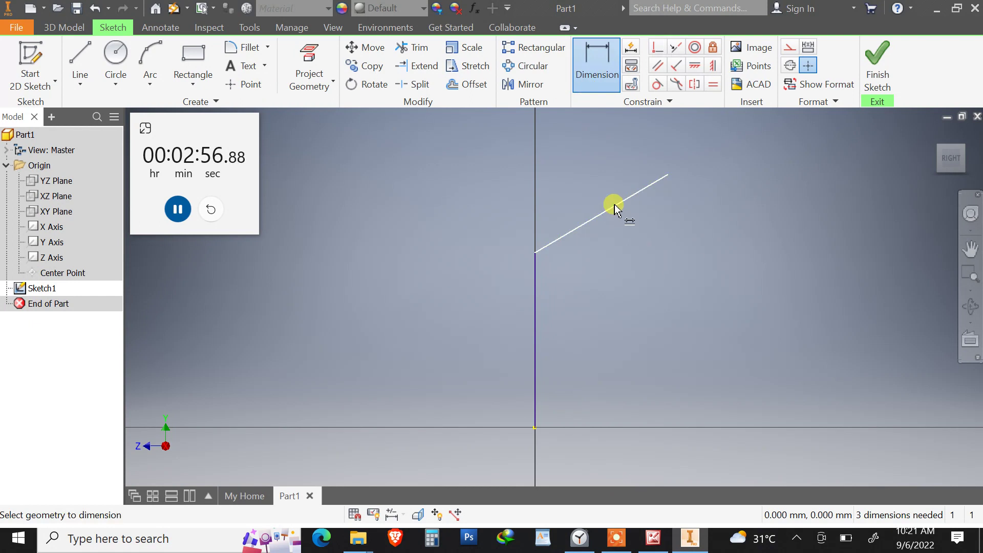
{"action": "left_click", "coordinate": [615, 204]}
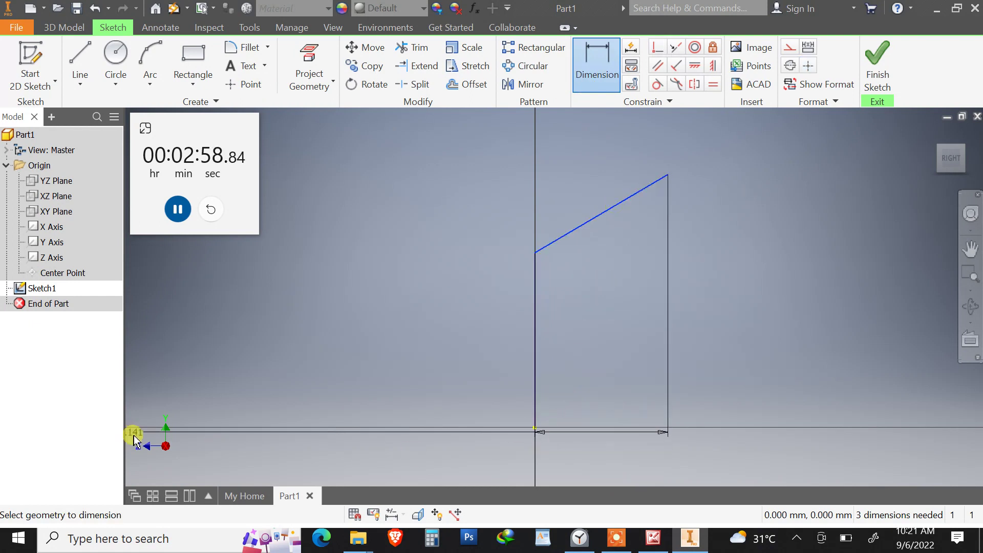
{"action": "left_click", "coordinate": [50, 257]}
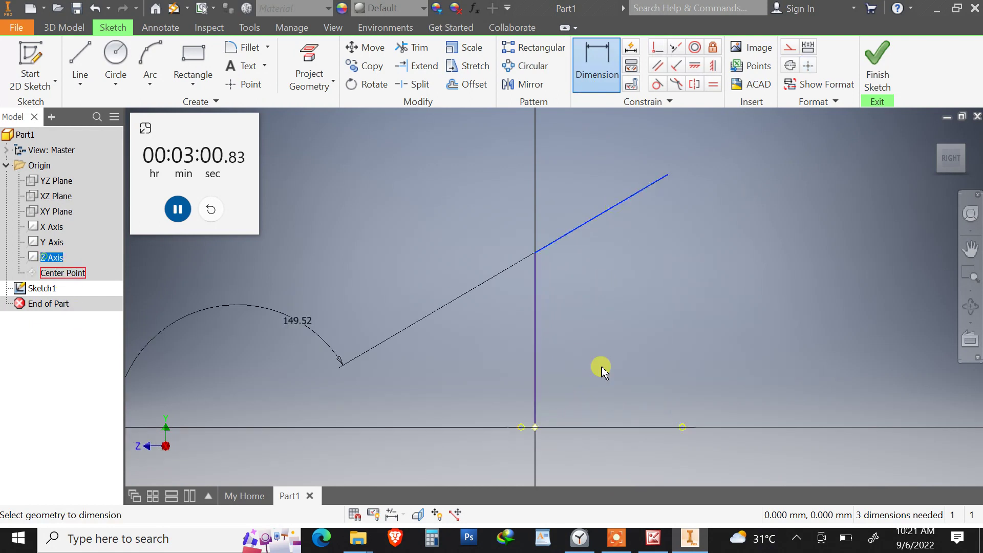
{"action": "left_click", "coordinate": [808, 311]}
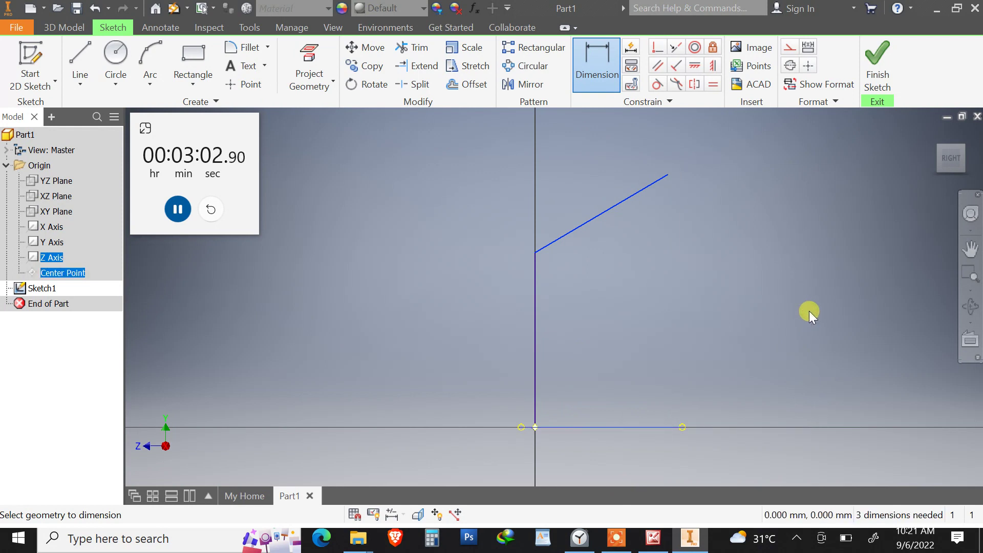
{"action": "scroll", "coordinate": [736, 284], "scroll_direction": "up", "scroll_amount": 3}
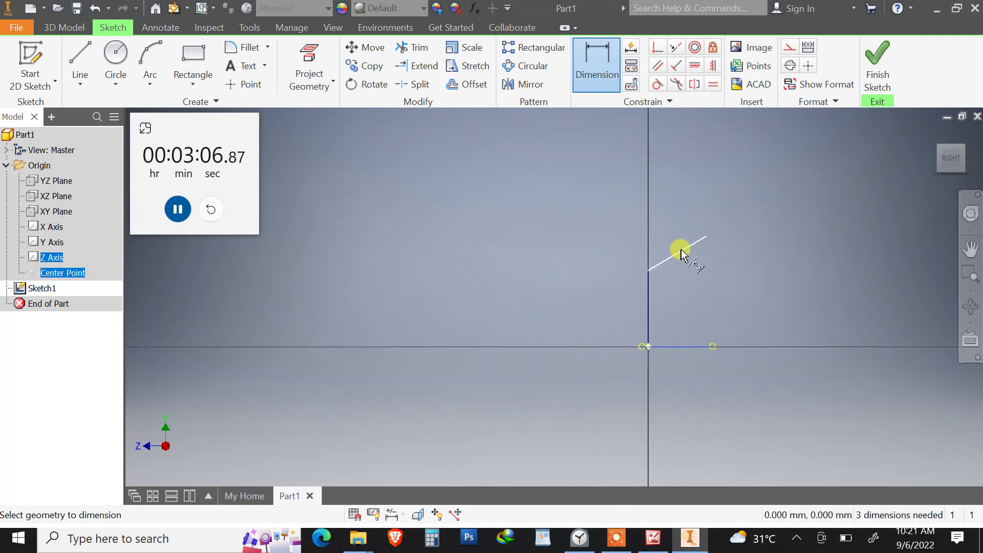
{"action": "left_click", "coordinate": [681, 253]}
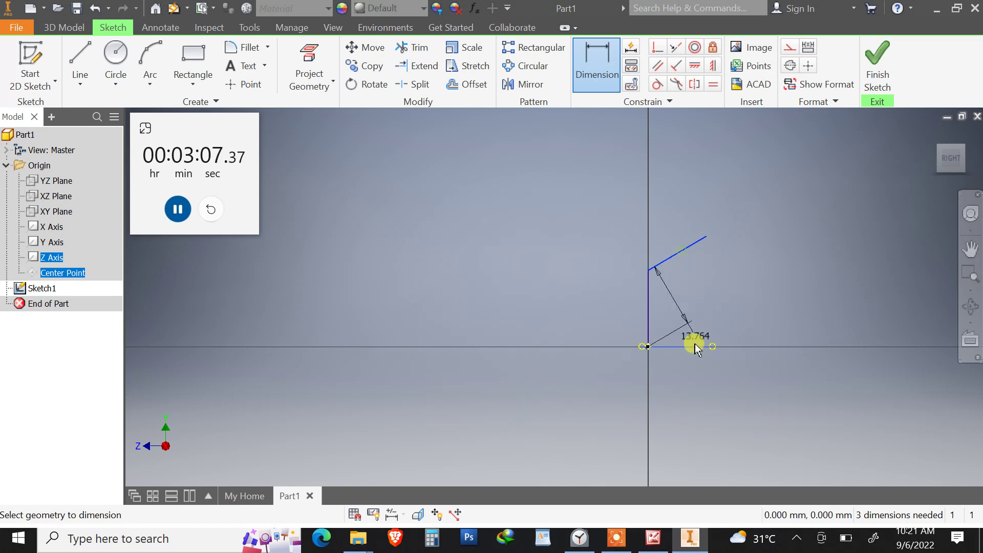
{"action": "left_click", "coordinate": [53, 273]}
{"action": "left_click", "coordinate": [816, 298]}
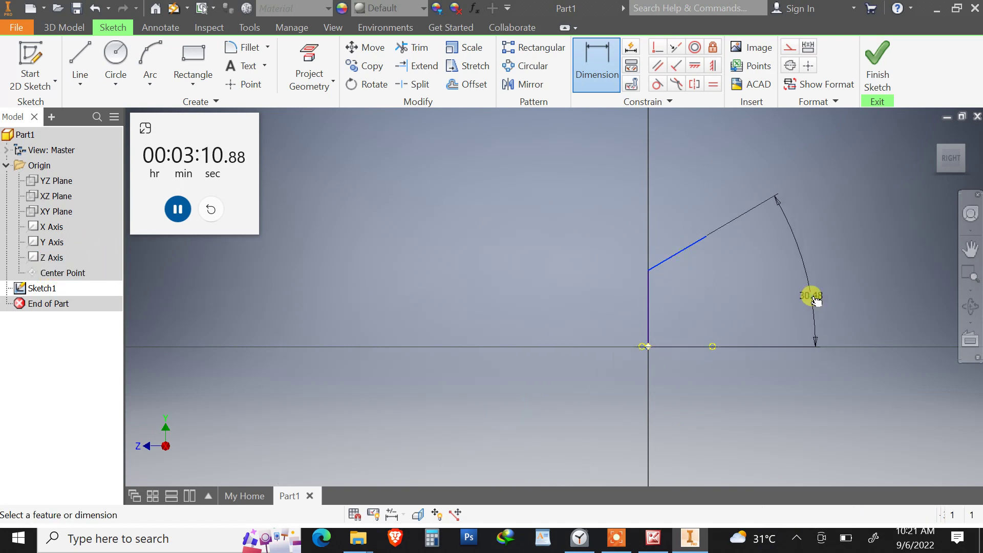
{"action": "type", "text": "30"}
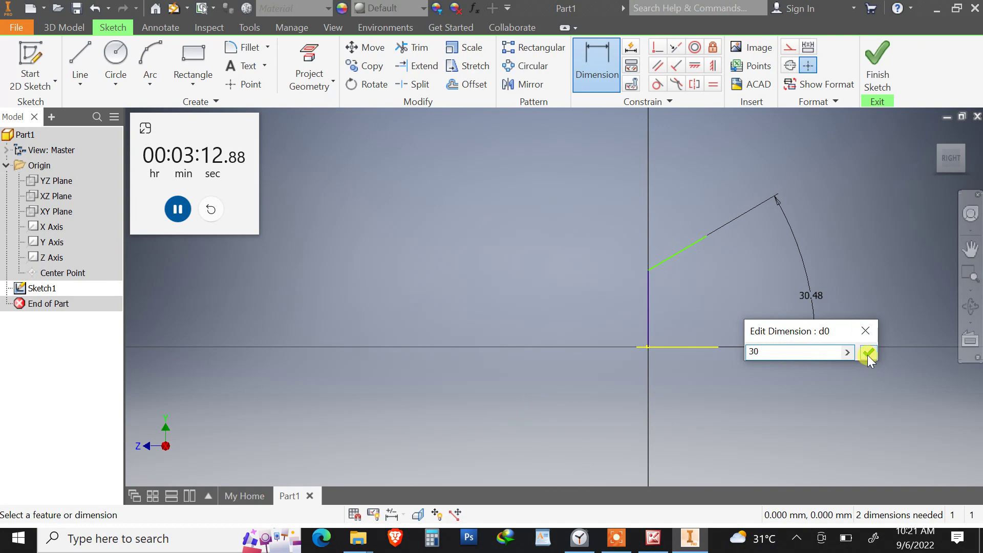
{"action": "left_click", "coordinate": [867, 355]}
Check drawing 399.jpg and dimension the horizontal distance from the vertical line to the slanted line's upper endpoint as 21.22 mm in Inventor
{"action": "middle_click_drag", "start_coordinate": [736, 265], "coordinate": [608, 253]}
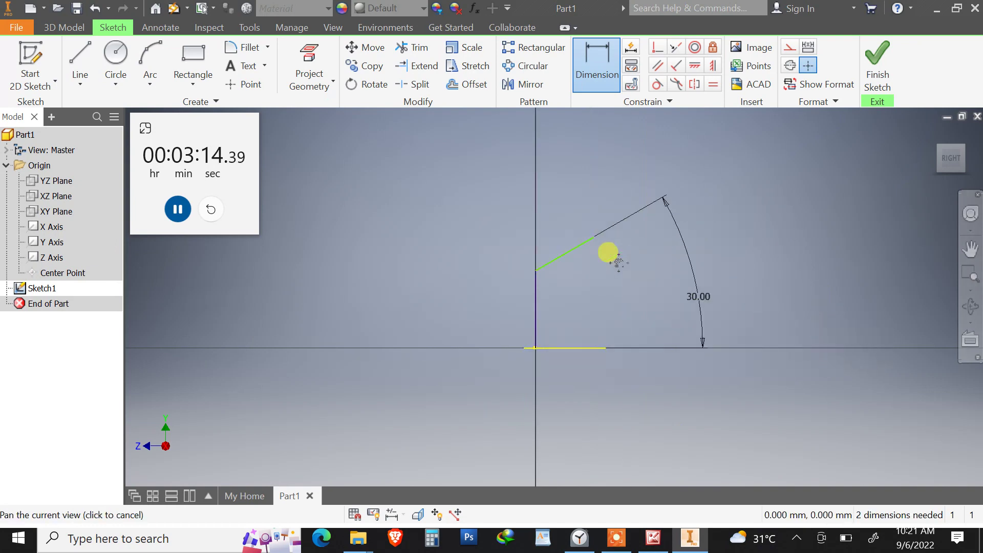
{"action": "left_click", "coordinate": [681, 536]}
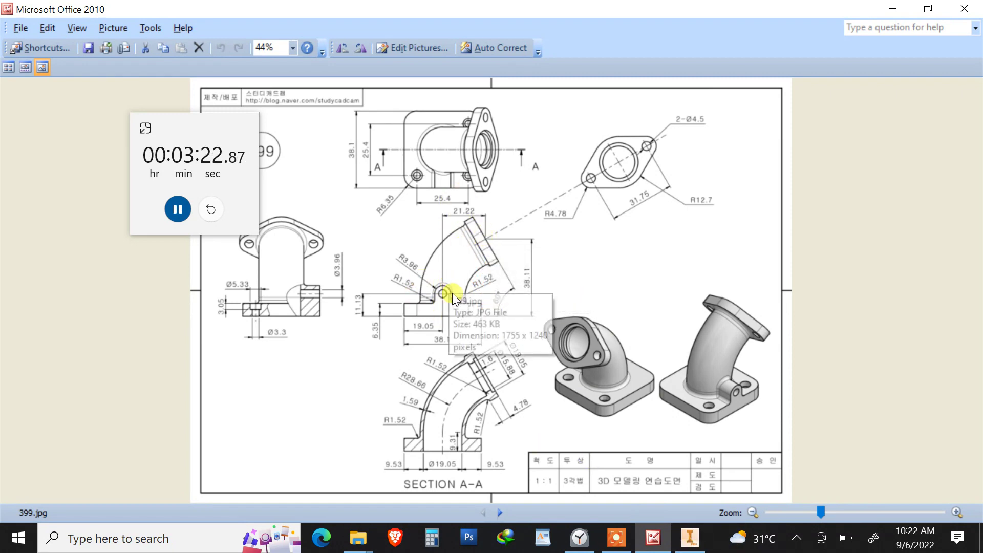
{"action": "left_click", "coordinate": [691, 543]}
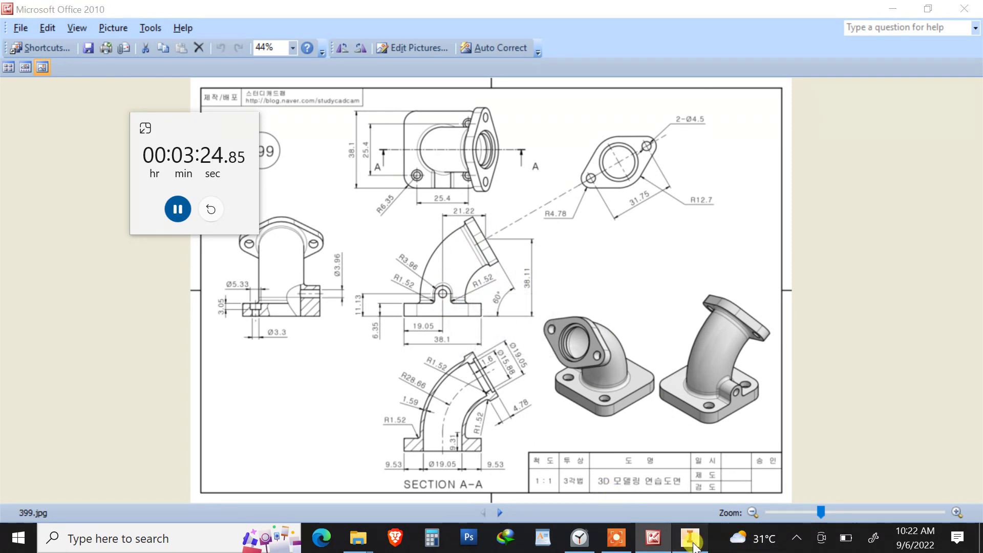
{"action": "left_click", "coordinate": [592, 69]}
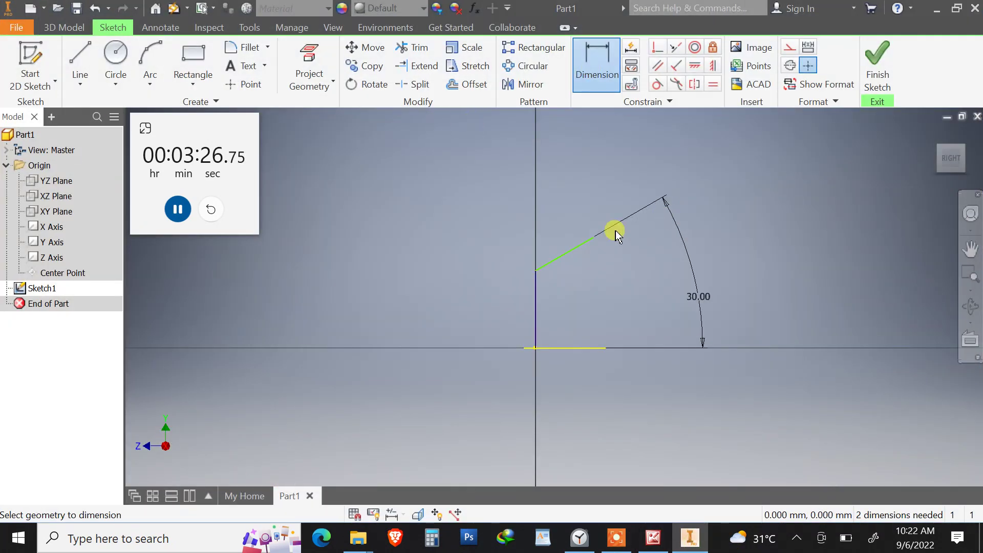
{"action": "left_click", "coordinate": [593, 239]}
{"action": "left_click", "coordinate": [536, 309]}
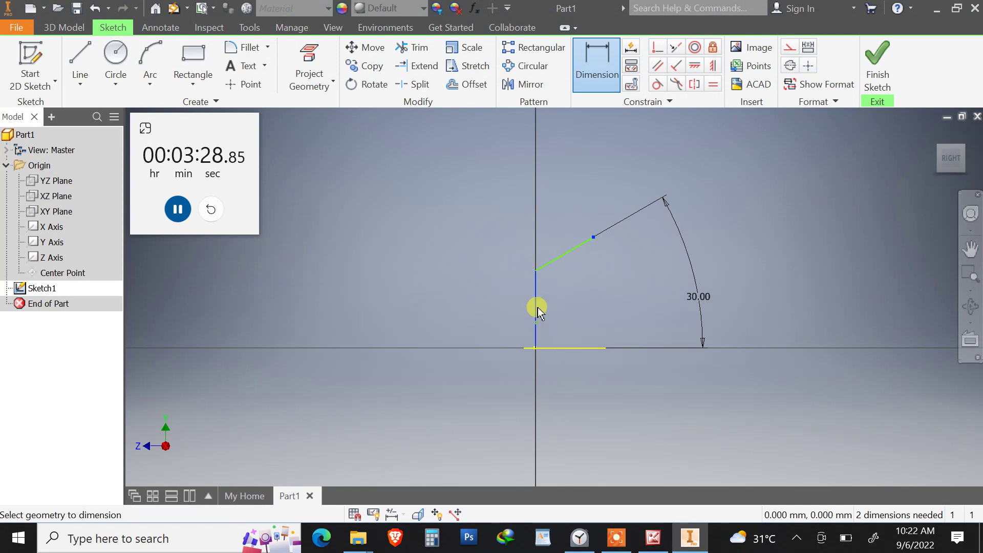
{"action": "left_click", "coordinate": [561, 177]}
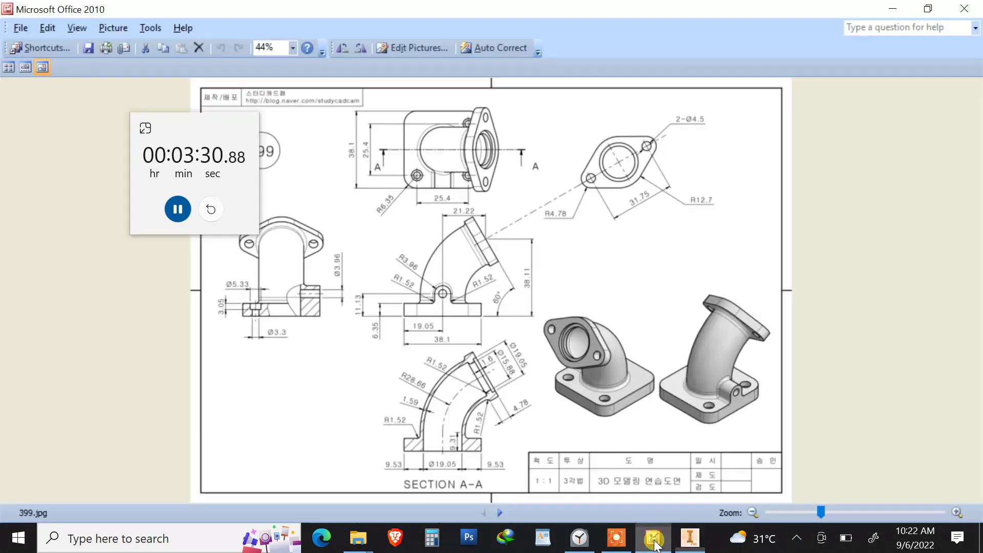
{"action": "left_click", "coordinate": [654, 539]}
{"action": "left_click", "coordinate": [690, 537]}
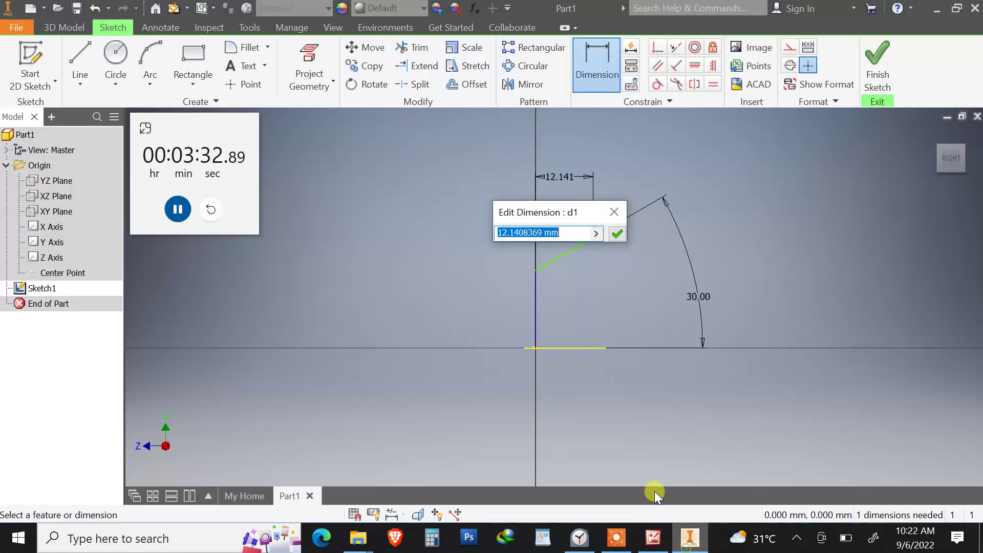
{"action": "type", "text": "21"}
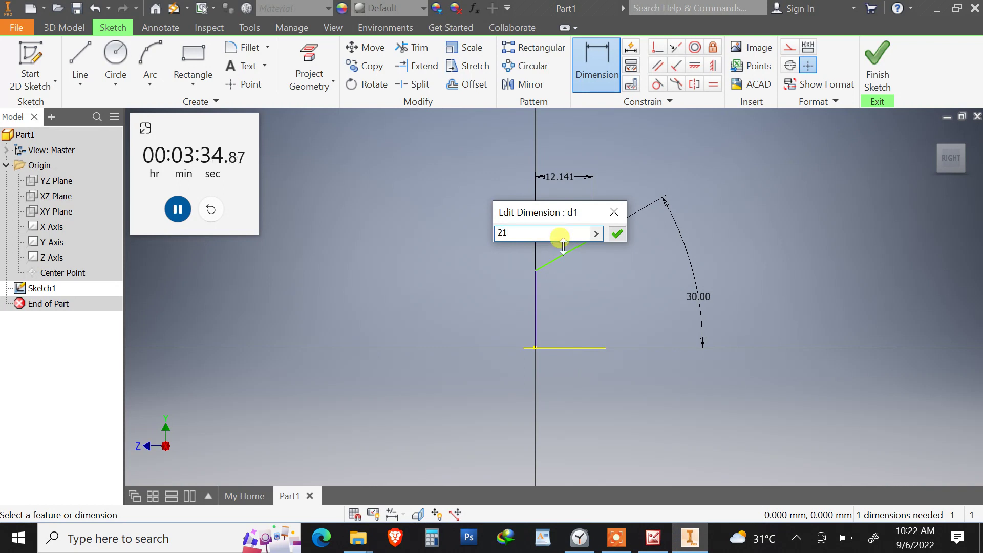
{"action": "type", "text": "22"}
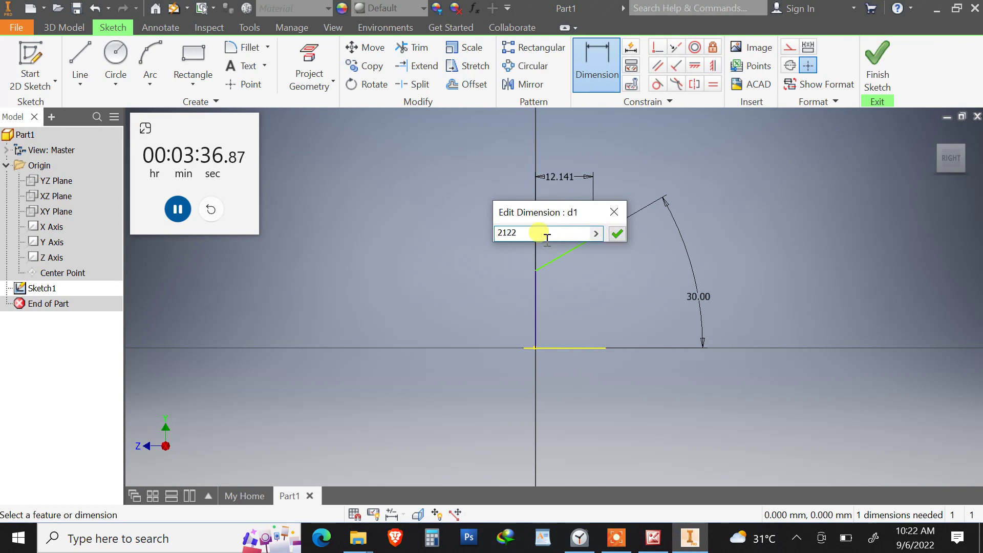
{"action": "key", "text": "BackSpace"}
{"action": "key", "text": "BackSpace"}
{"action": "type", "text": "."}
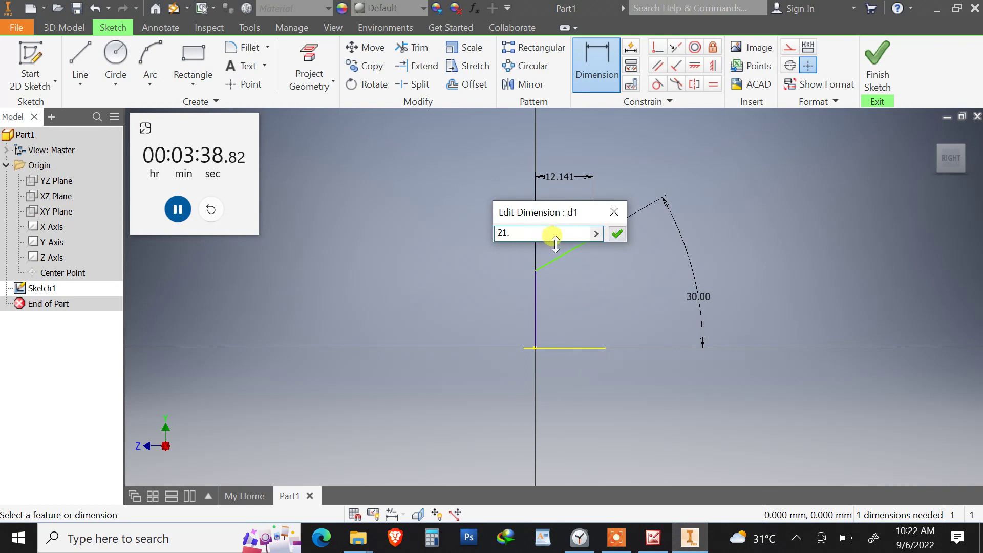
{"action": "type", "text": "22"}
{"action": "left_click", "coordinate": [616, 234]}
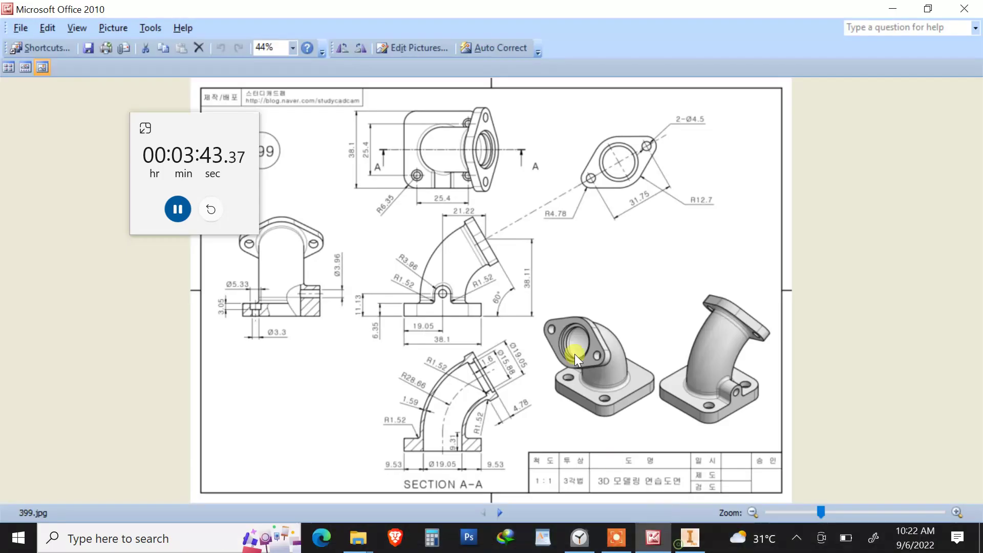
Check the elbow height in drawing 399.jpg and dimension the slanted line's upper endpoint 38.11 mm above the Z Axis in Inventor
{"action": "left_click", "coordinate": [654, 537]}
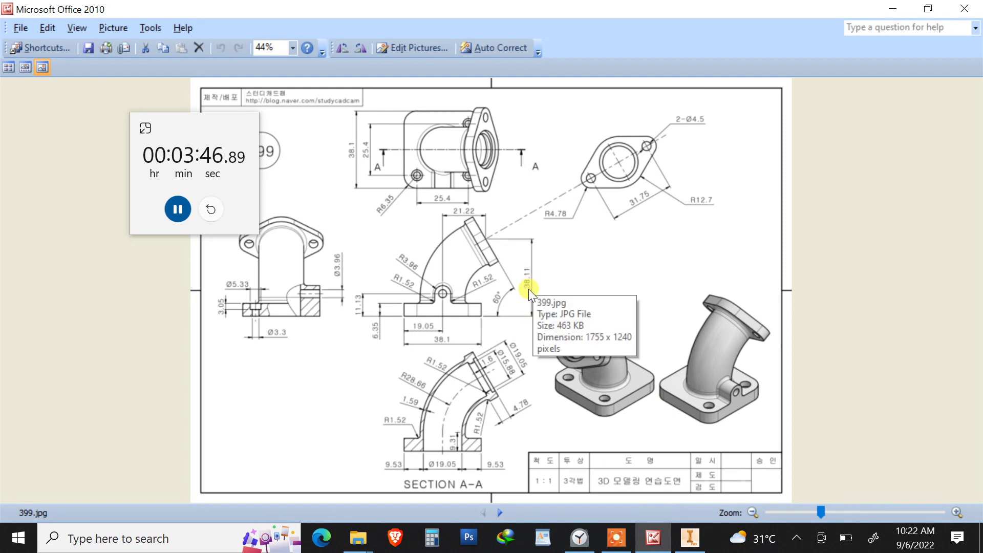
{"action": "left_click", "coordinate": [691, 544]}
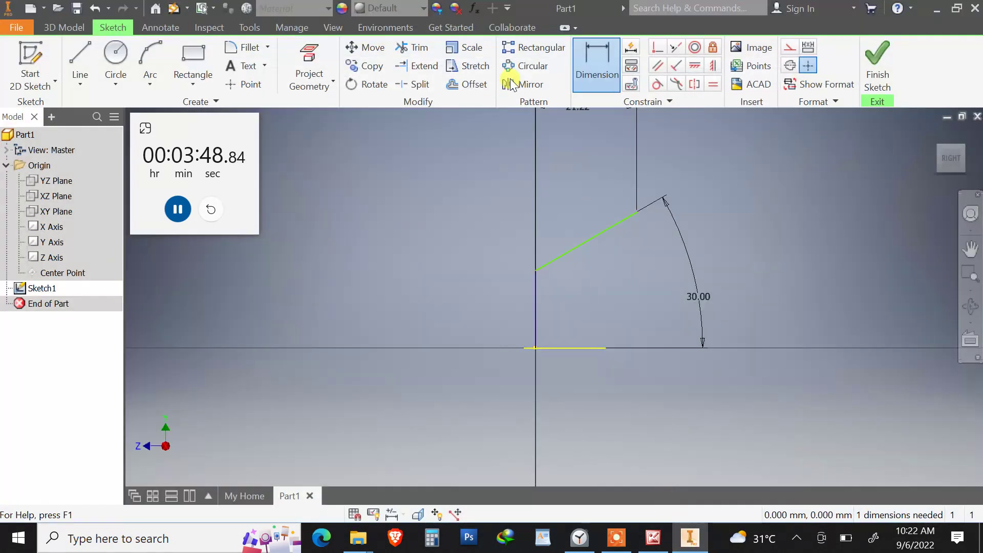
{"action": "left_click", "coordinate": [637, 212]}
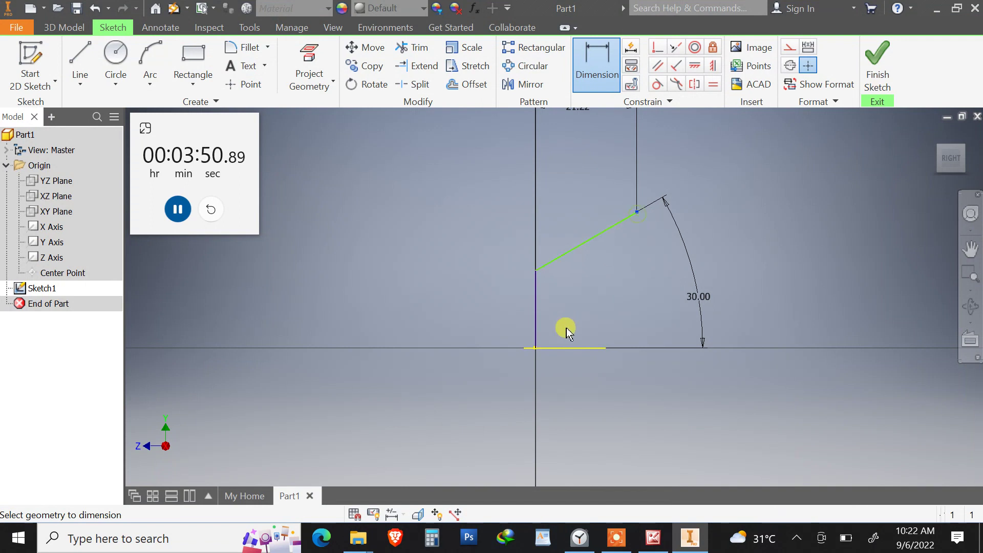
{"action": "left_click", "coordinate": [566, 347]}
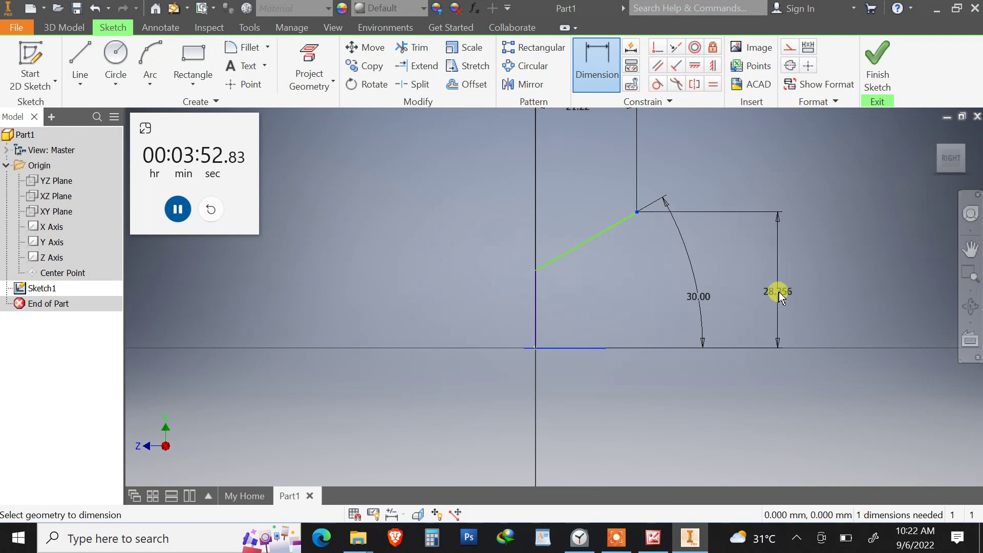
{"action": "left_click", "coordinate": [777, 292]}
{"action": "type", "text": "38.11"}
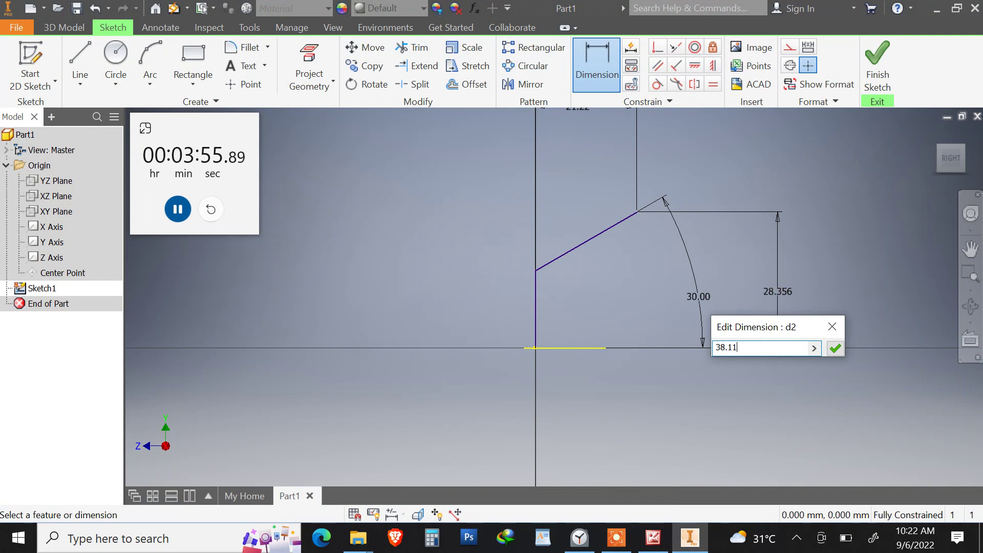
{"action": "key", "text": "Return"}
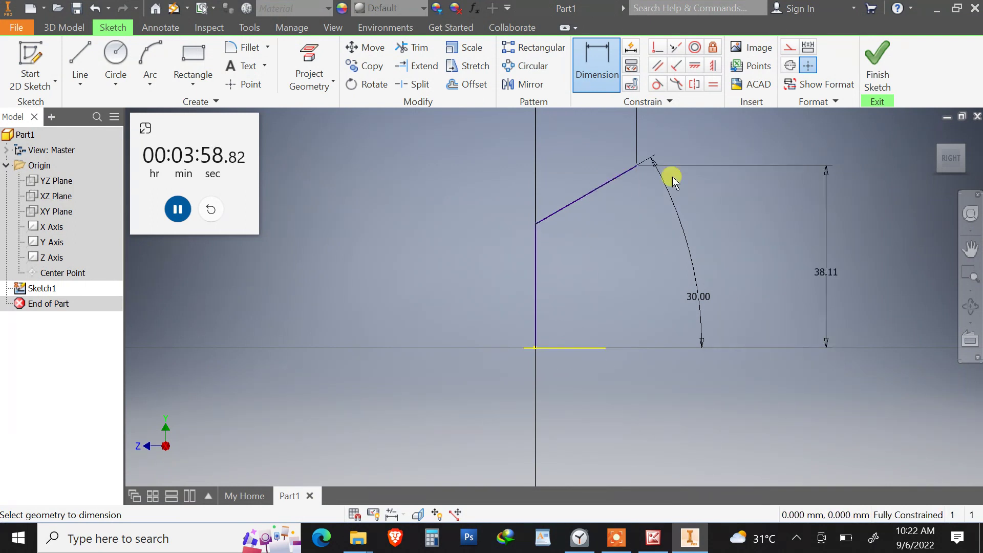
Look up the bend's centreline radius in Section A-A of drawing 399.jpg and return to Inventor
{"action": "left_click", "coordinate": [658, 540]}
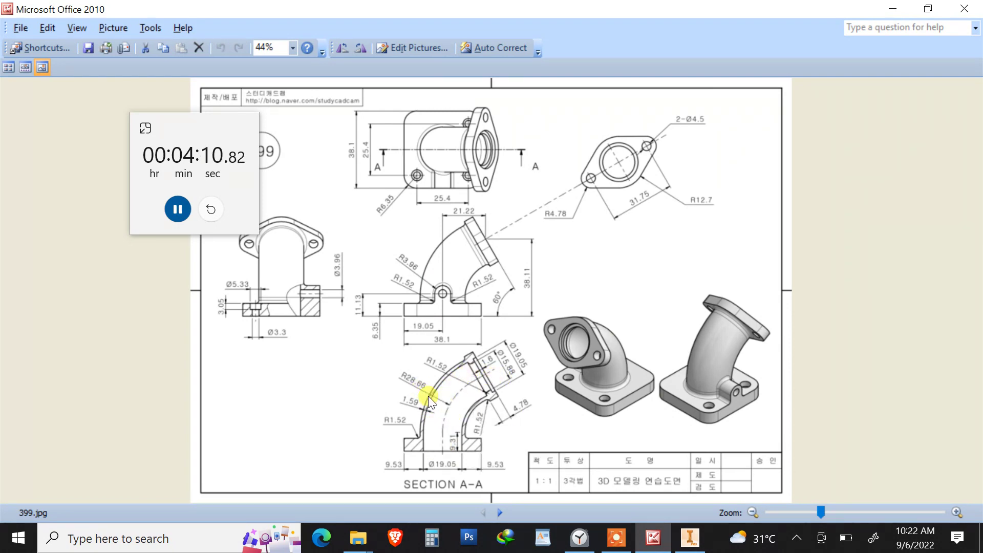
{"action": "scroll", "coordinate": [427, 389], "scroll_direction": "up", "scroll_amount": 3, "text": "ctrl"}
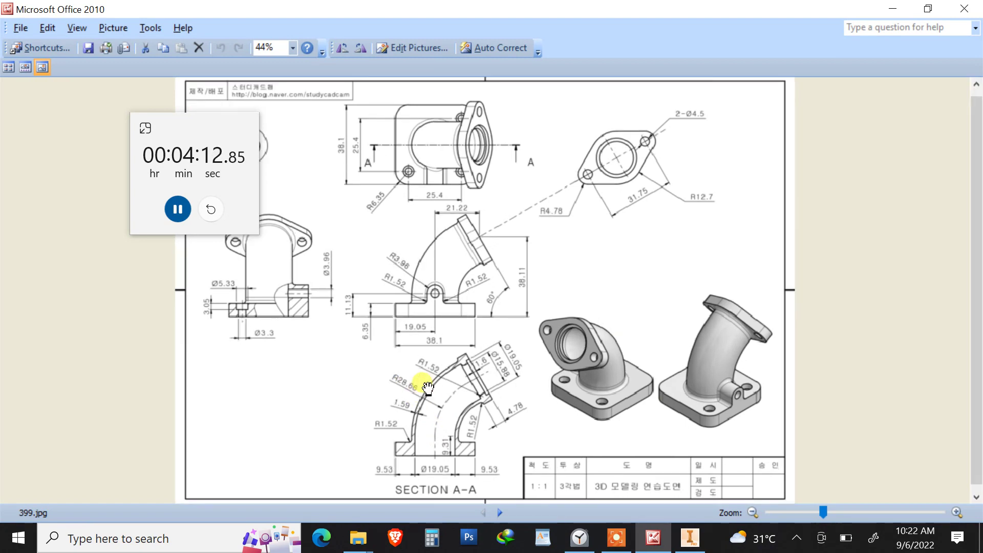
{"action": "scroll", "coordinate": [464, 423], "scroll_direction": "down", "scroll_amount": 1}
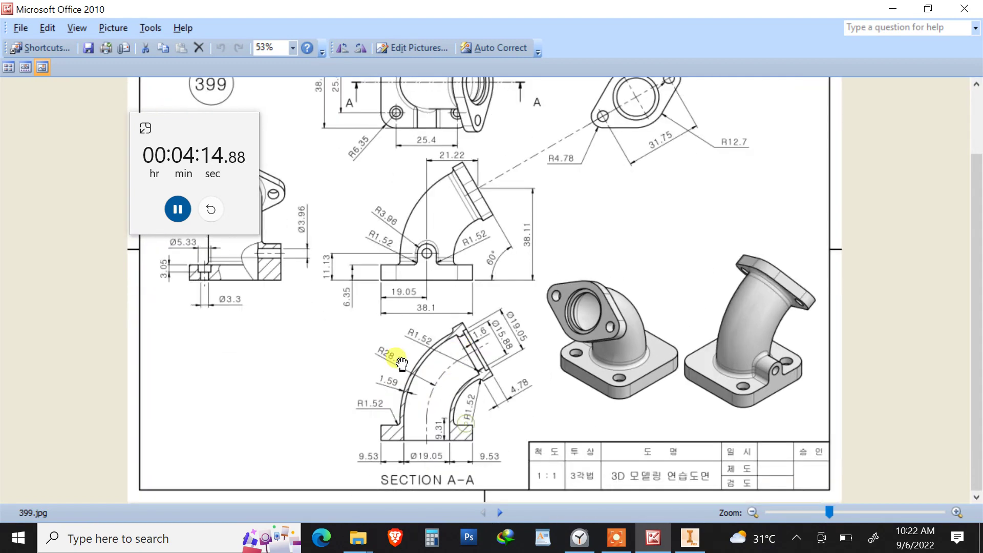
{"action": "left_click", "coordinate": [690, 538]}
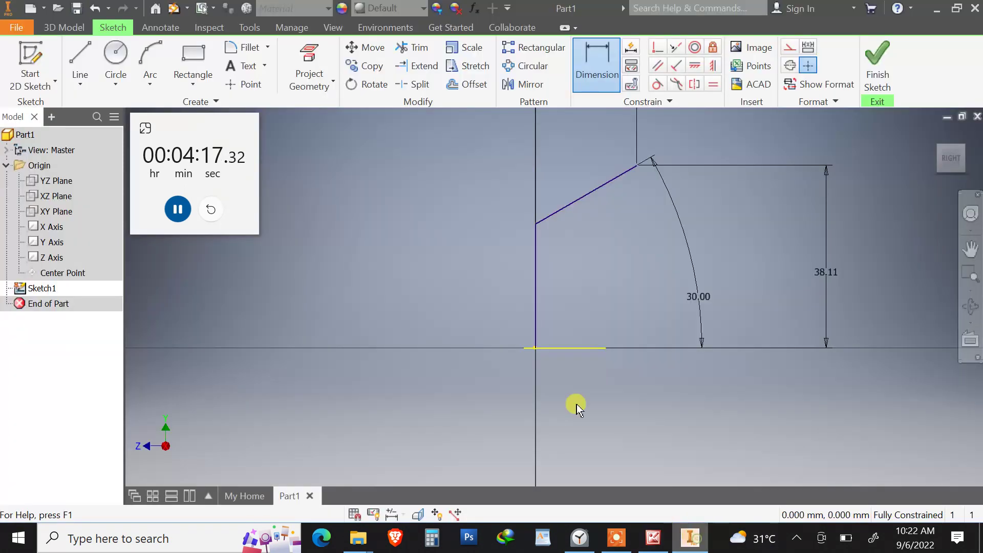
{"action": "left_click", "coordinate": [248, 46]}
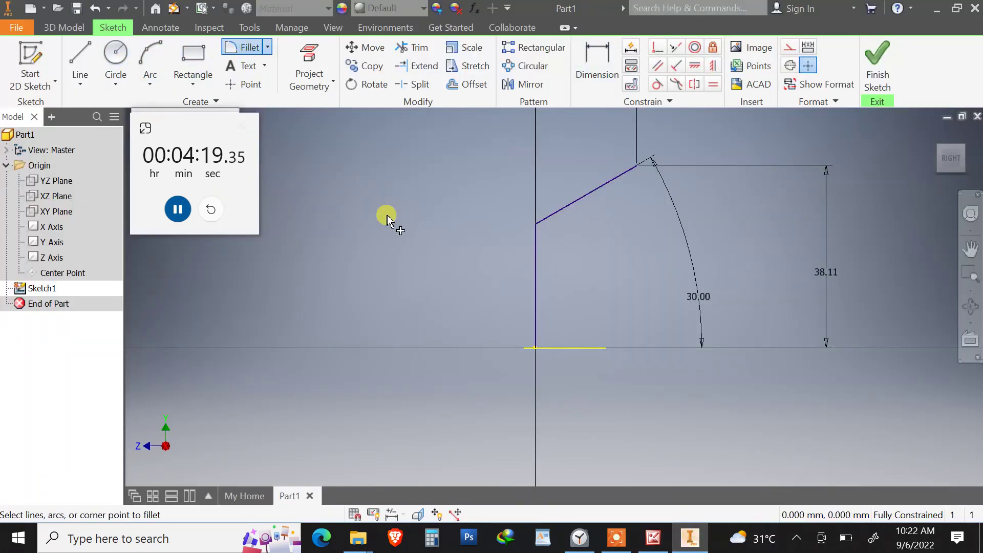
{"action": "left_click", "coordinate": [567, 212]}
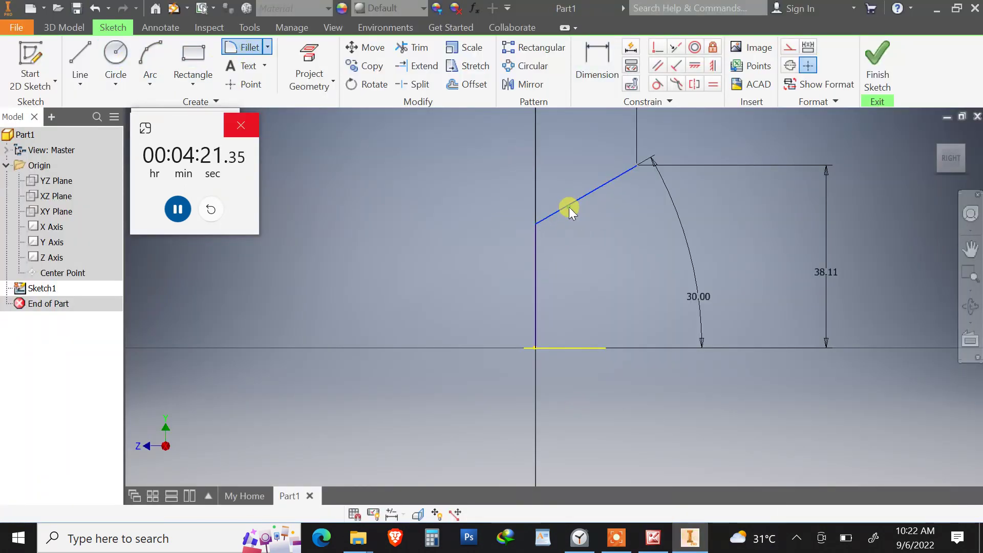
{"action": "left_click", "coordinate": [538, 247]}
{"action": "left_click_drag", "start_coordinate": [183, 124], "coordinate": [172, 207]}
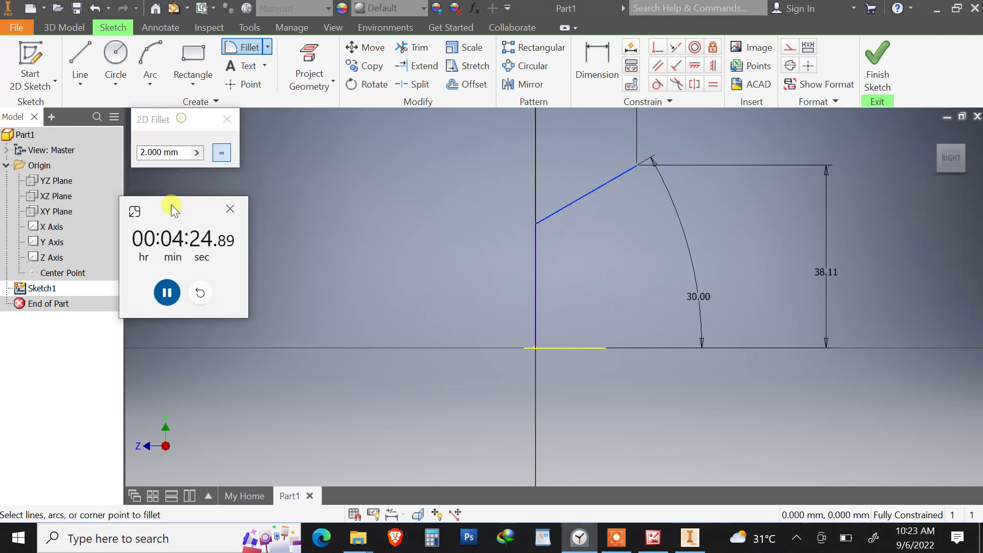
{"action": "left_click", "coordinate": [179, 153]}
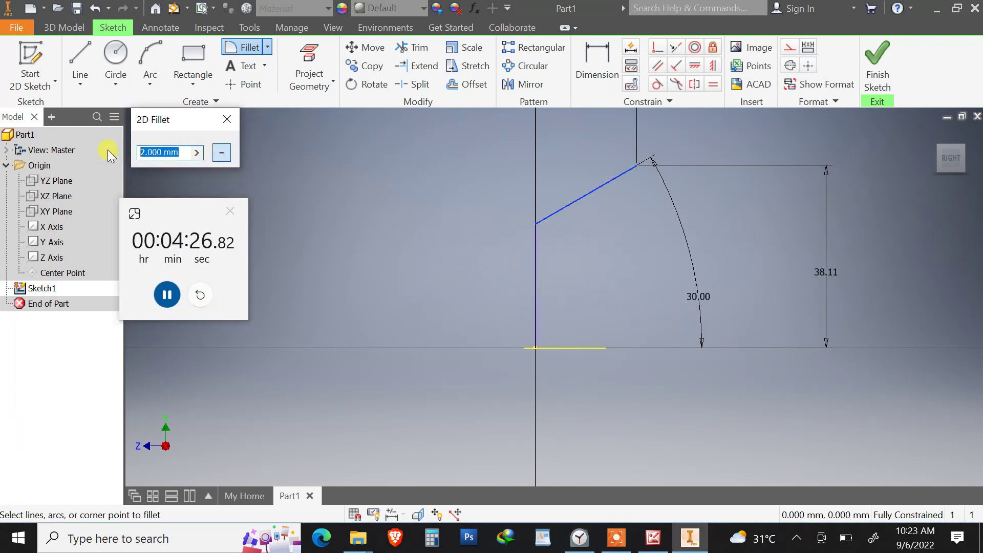
{"action": "type", "text": "2"}
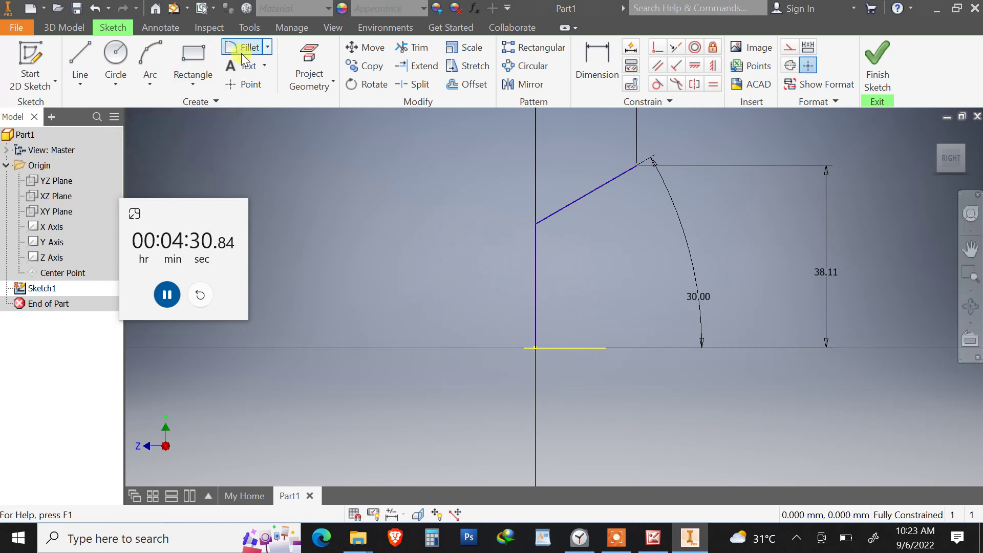
Fillet the corner between the vertical and slanted lines with a 28.66 mm radius, and finish the sketch after checking drawing 399.jpg
{"action": "left_click", "coordinate": [196, 148]}
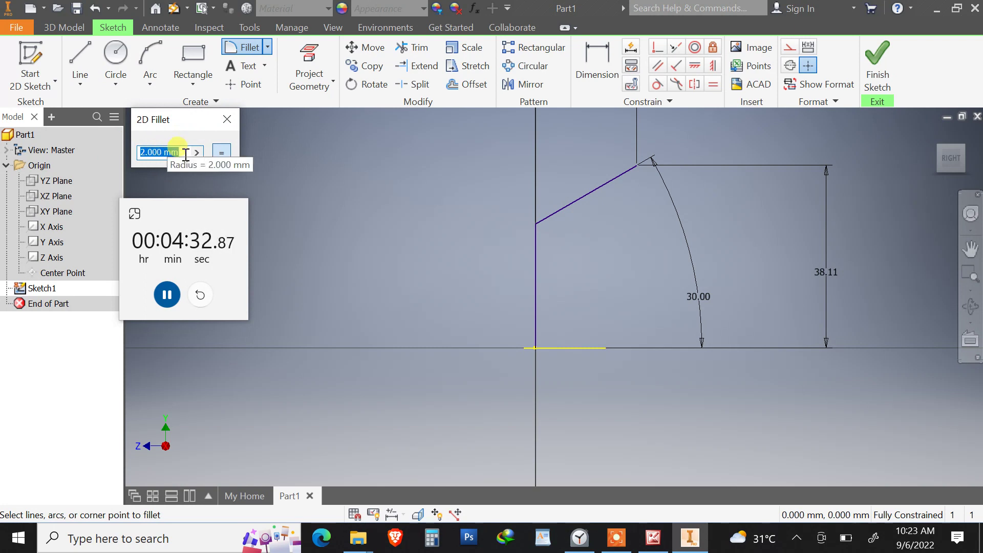
{"action": "type", "text": "28"}
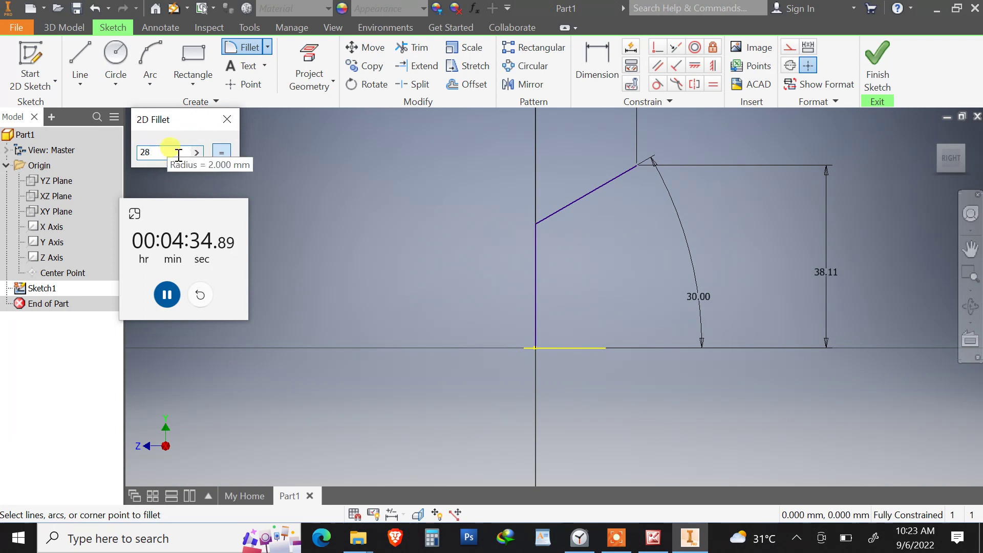
{"action": "type", "text": "65"}
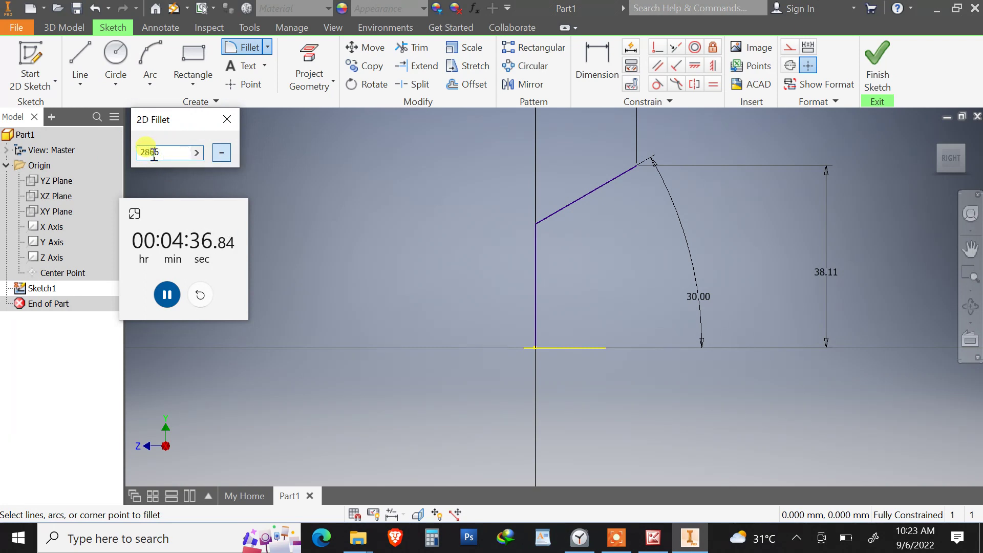
{"action": "left_click_drag", "start_coordinate": [159, 153], "coordinate": [133, 154]}
{"action": "type", "text": "28."}
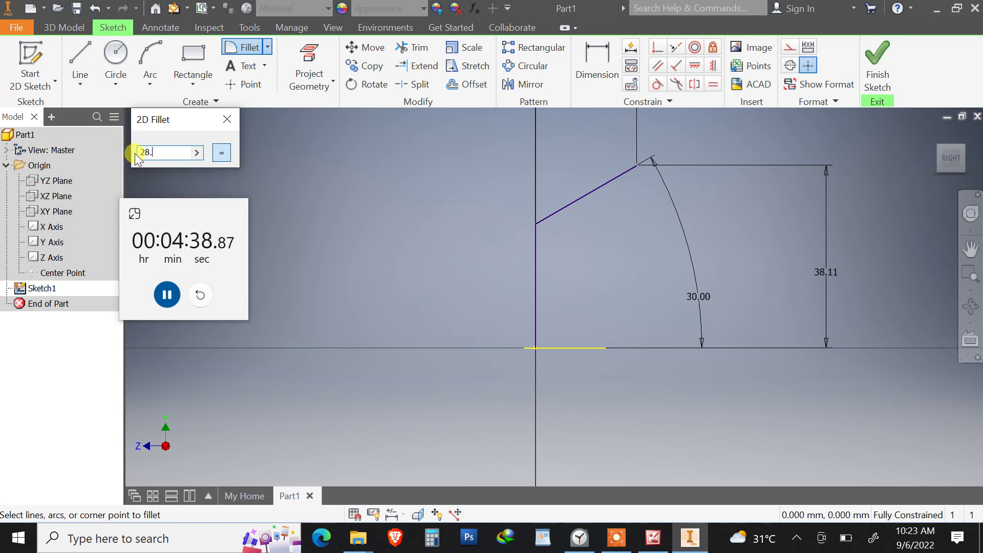
{"action": "type", "text": "66"}
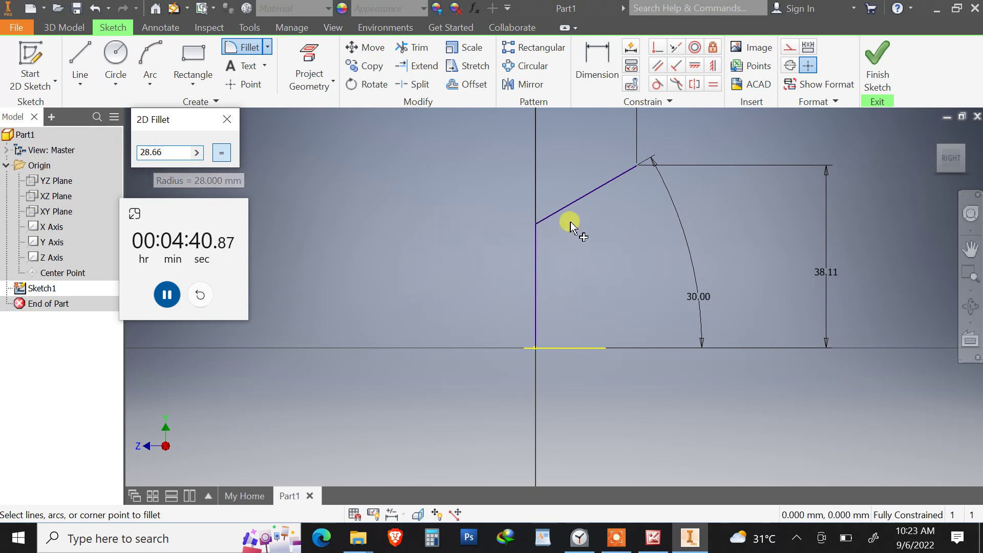
{"action": "left_click", "coordinate": [562, 210]}
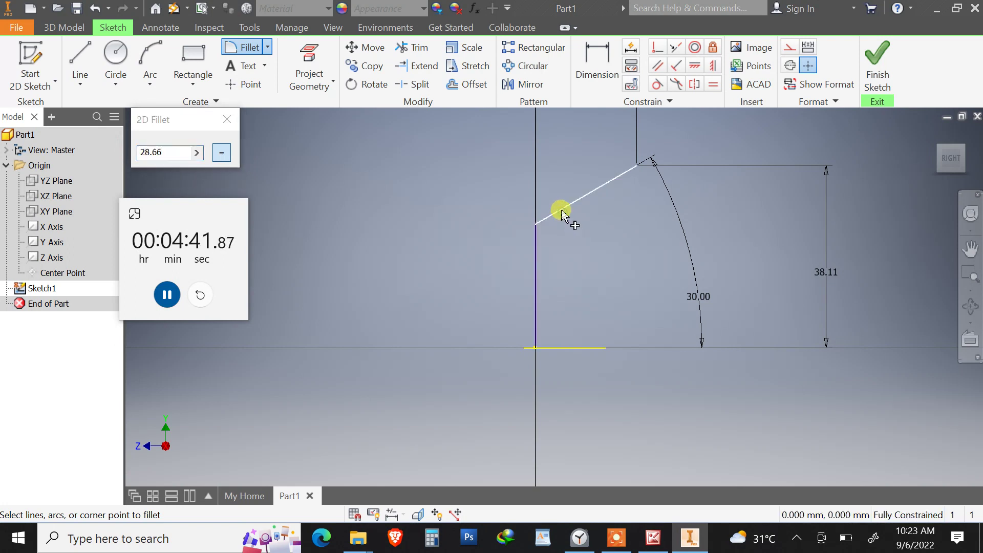
{"action": "left_click", "coordinate": [536, 238]}
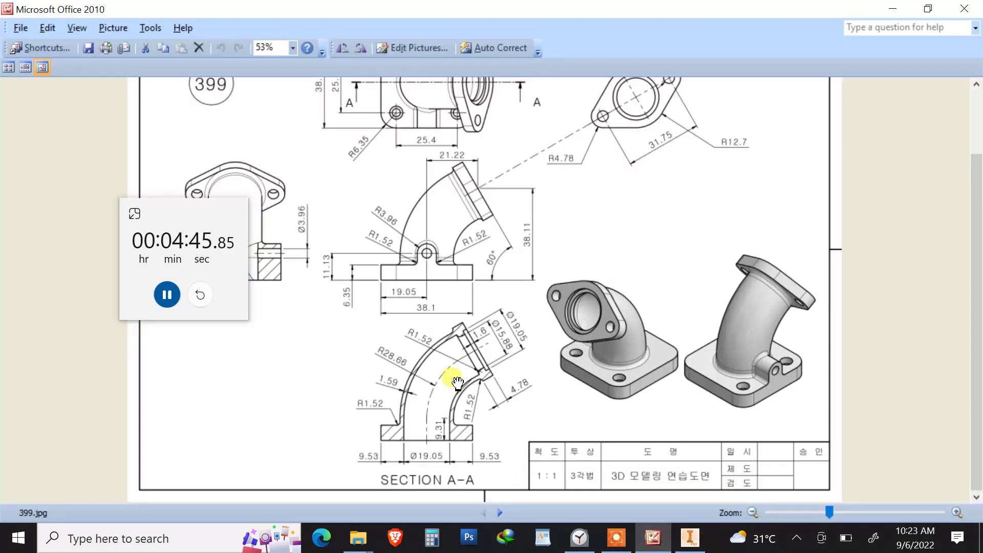
{"action": "left_click", "coordinate": [653, 538]}
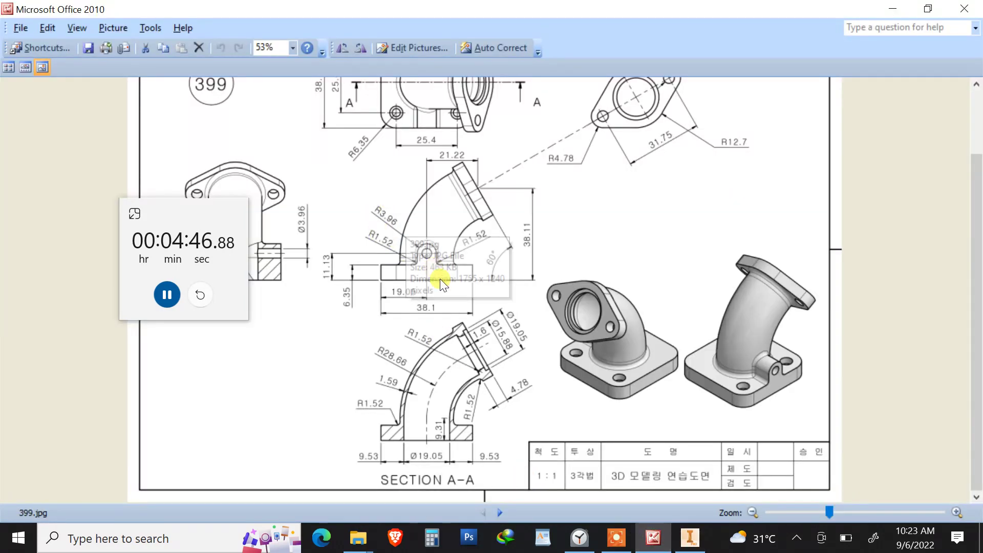
{"action": "left_click", "coordinate": [705, 545]}
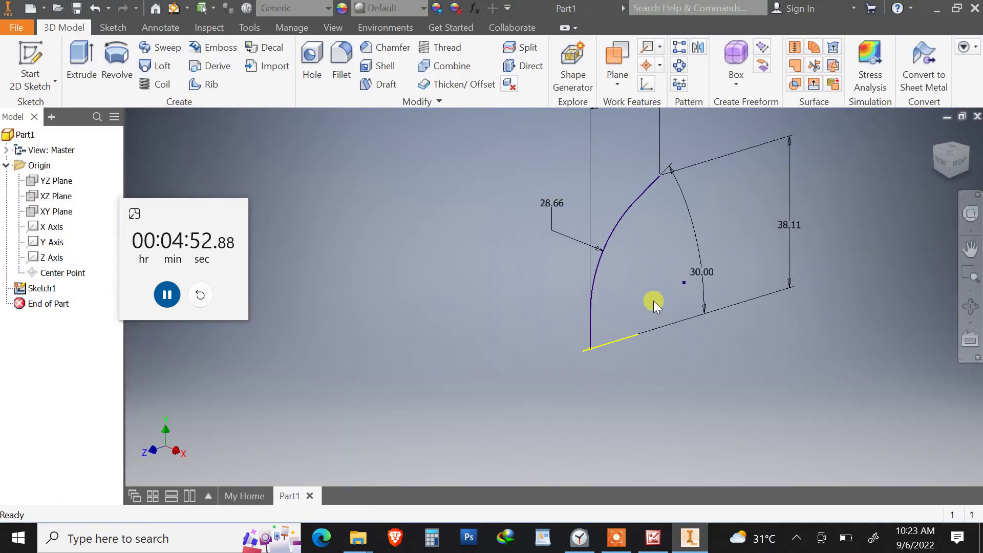
Start a sketch on the XZ Plane and draw a circle about 32.7 mm in diameter, away from the origin
{"action": "middle_click_drag", "start_coordinate": [654, 296], "coordinate": [561, 263]}
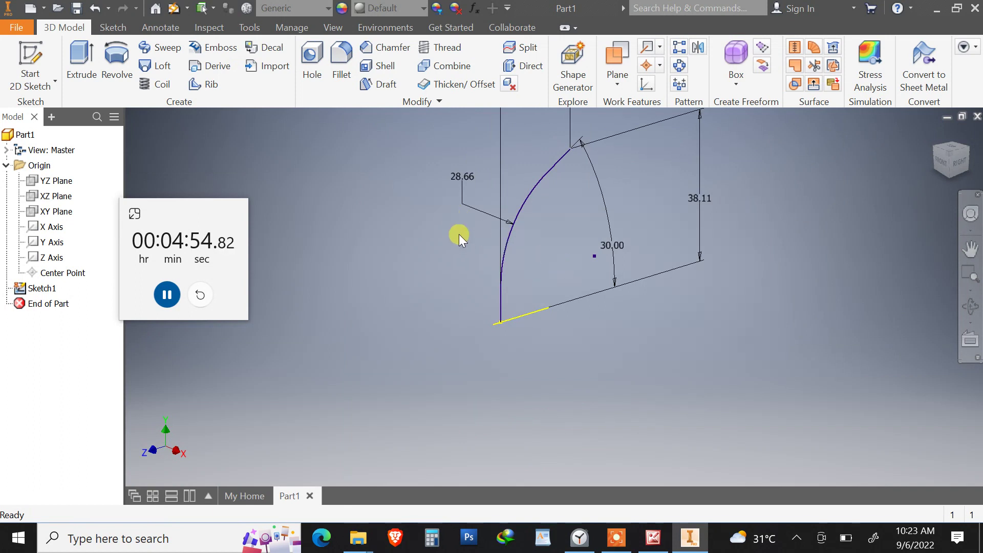
{"action": "scroll", "coordinate": [575, 218], "scroll_direction": "up", "scroll_amount": 2}
{"action": "middle_click_drag", "start_coordinate": [576, 217], "coordinate": [612, 274]}
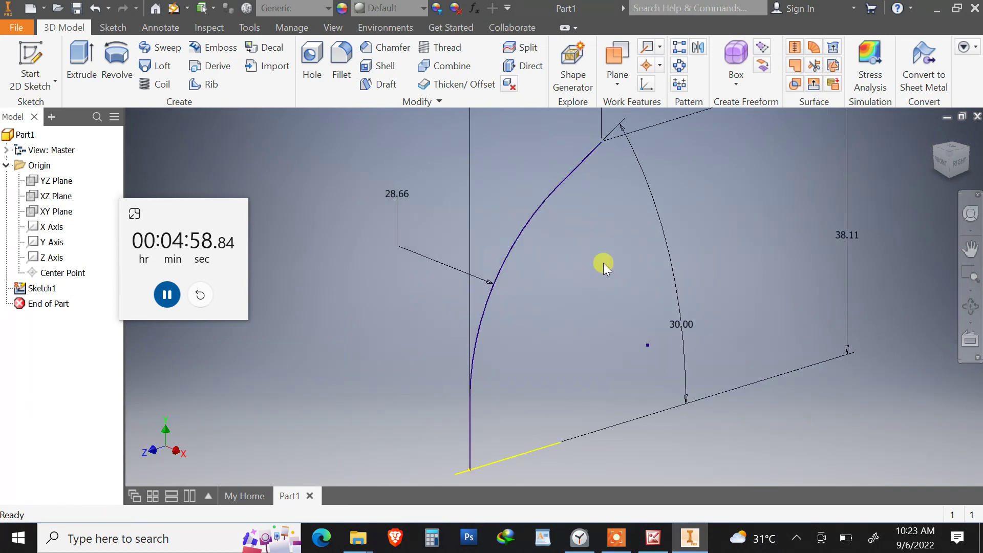
{"action": "middle_click_drag", "start_coordinate": [566, 251], "coordinate": [570, 225]}
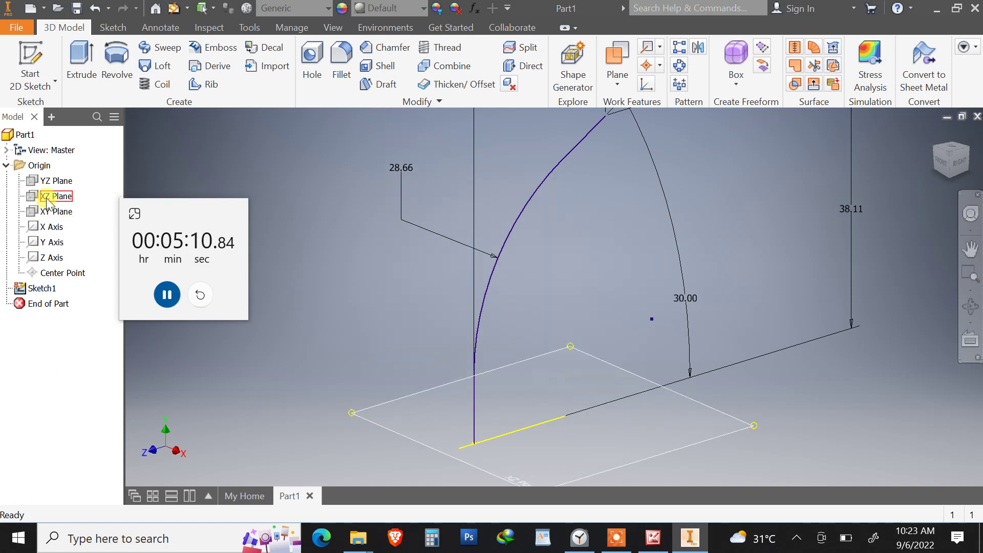
{"action": "left_click", "coordinate": [29, 61]}
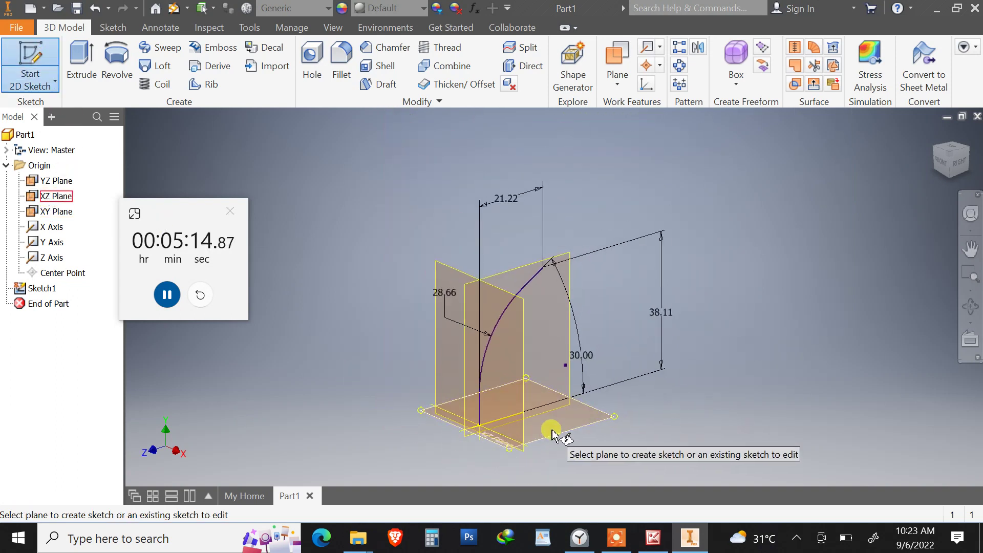
{"action": "left_click", "coordinate": [552, 431]}
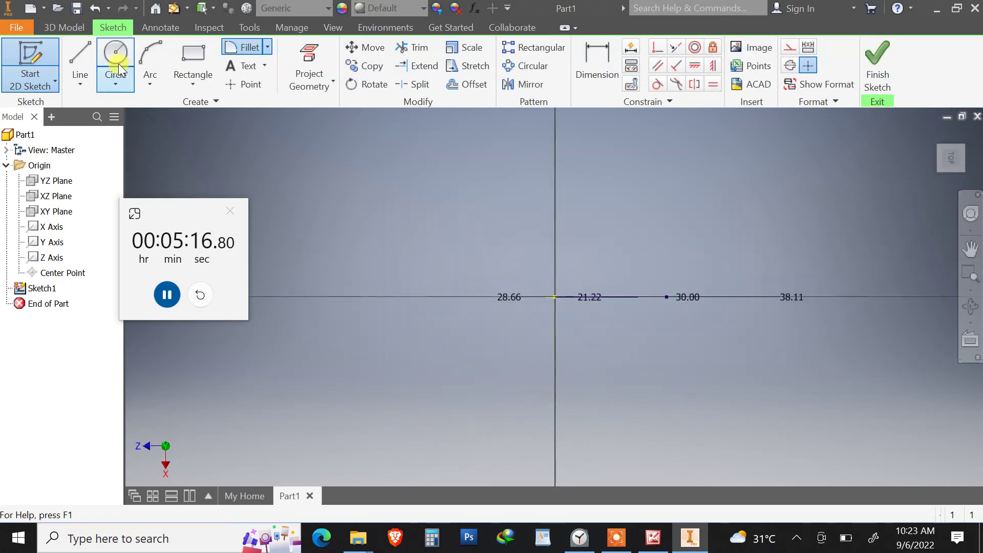
{"action": "left_click", "coordinate": [116, 56]}
{"action": "left_click", "coordinate": [468, 217]}
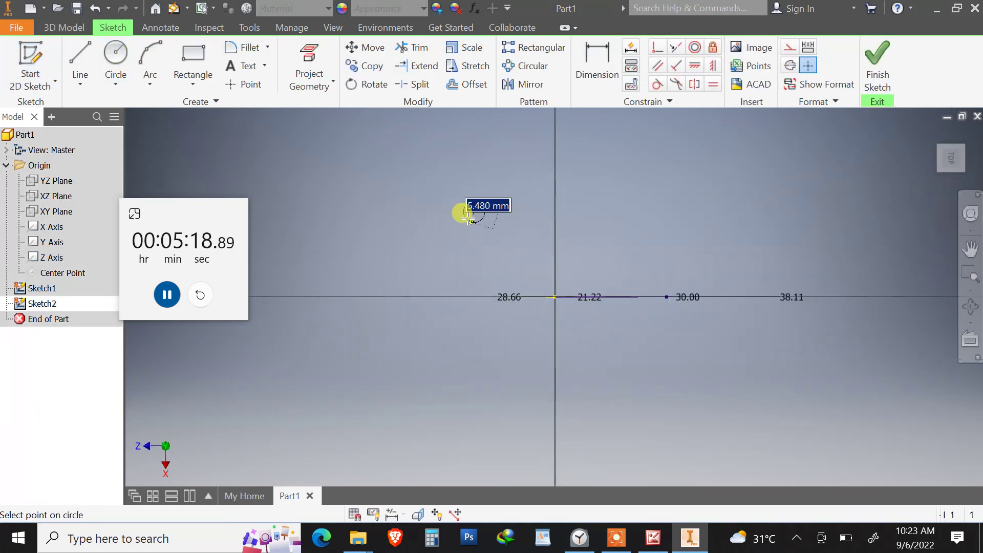
{"action": "left_click", "coordinate": [520, 169]}
Look up the bore diameter and wall thickness in drawing 399.jpg and dimension the circle's diameter in Inventor as (19.05+2*(1.59)) mm
{"action": "left_click", "coordinate": [593, 74]}
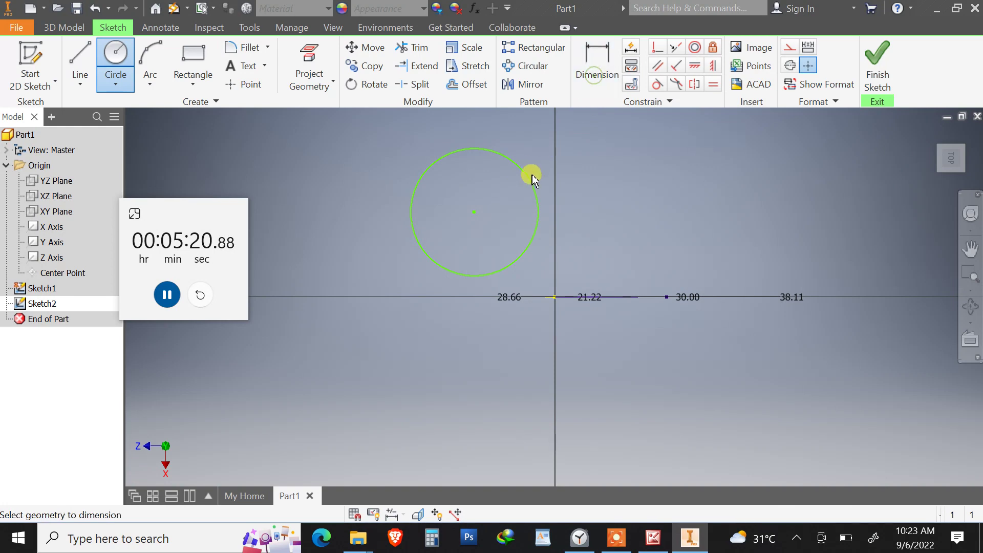
{"action": "left_click", "coordinate": [530, 183]}
{"action": "left_click", "coordinate": [589, 174]}
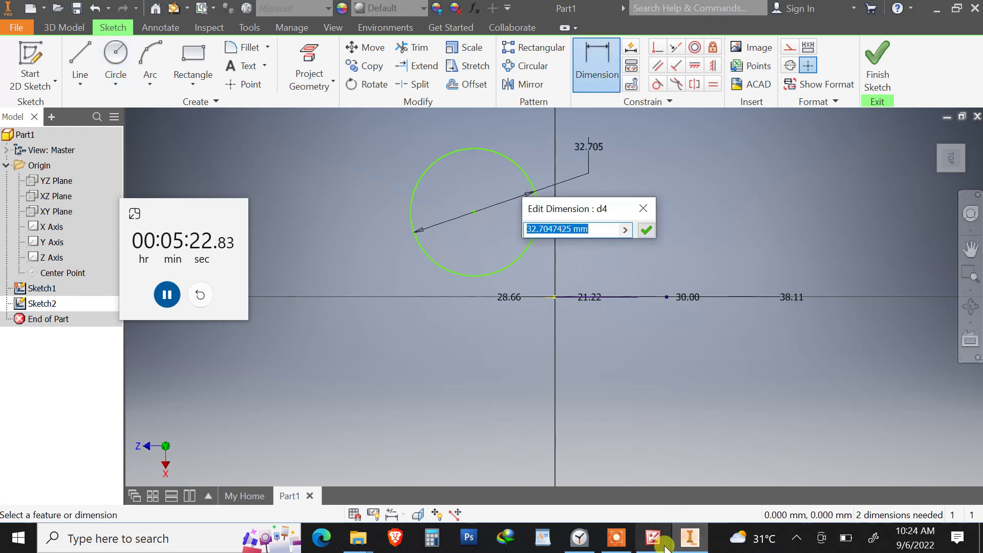
{"action": "left_click", "coordinate": [653, 537]}
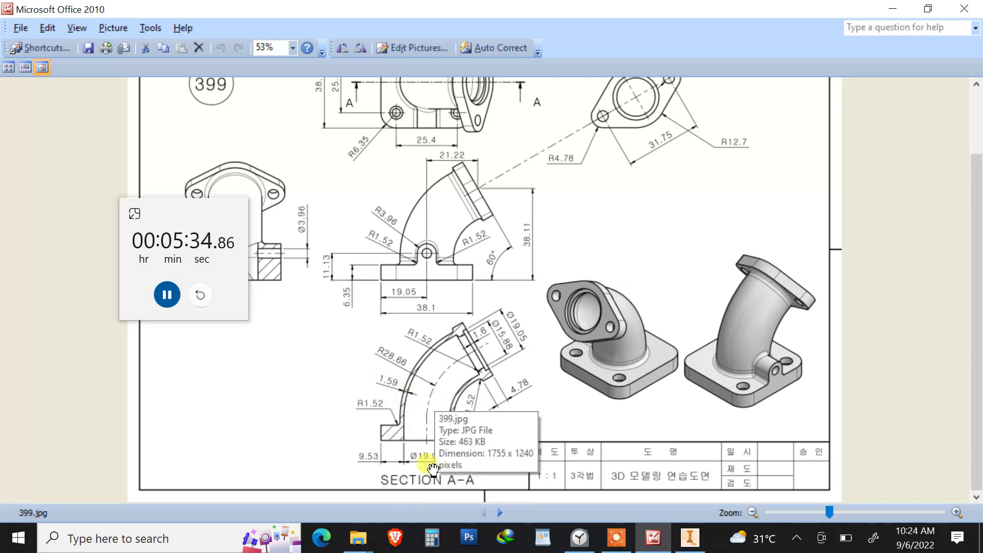
{"action": "left_click", "coordinate": [689, 538]}
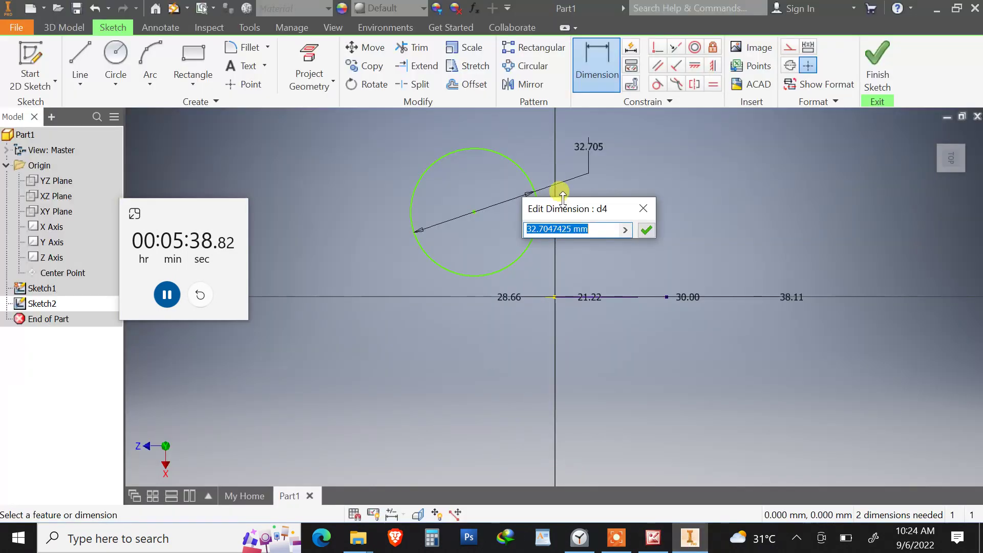
{"action": "left_click_drag", "start_coordinate": [574, 212], "coordinate": [583, 211]}
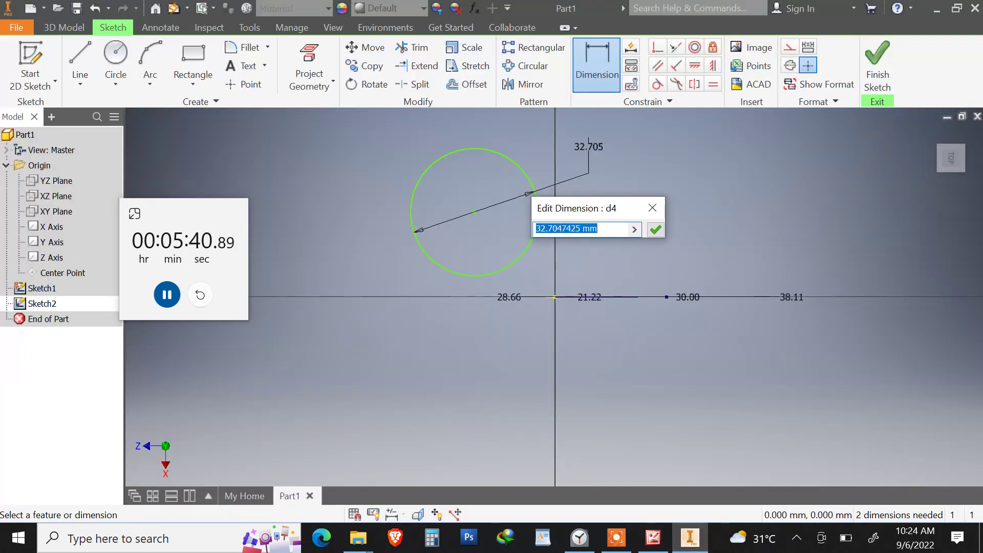
{"action": "type", "text": "(19.05+"}
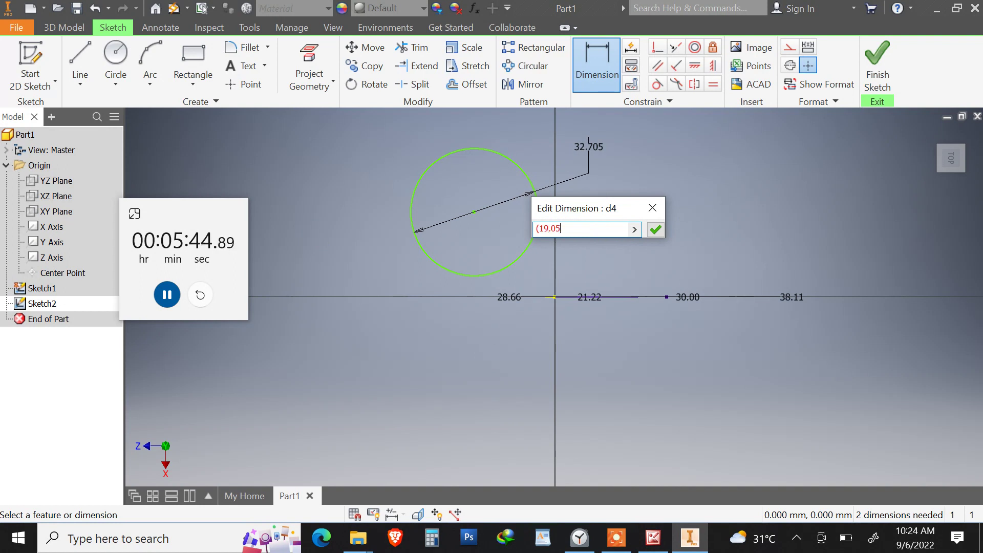
{"action": "left_click", "coordinate": [653, 537]}
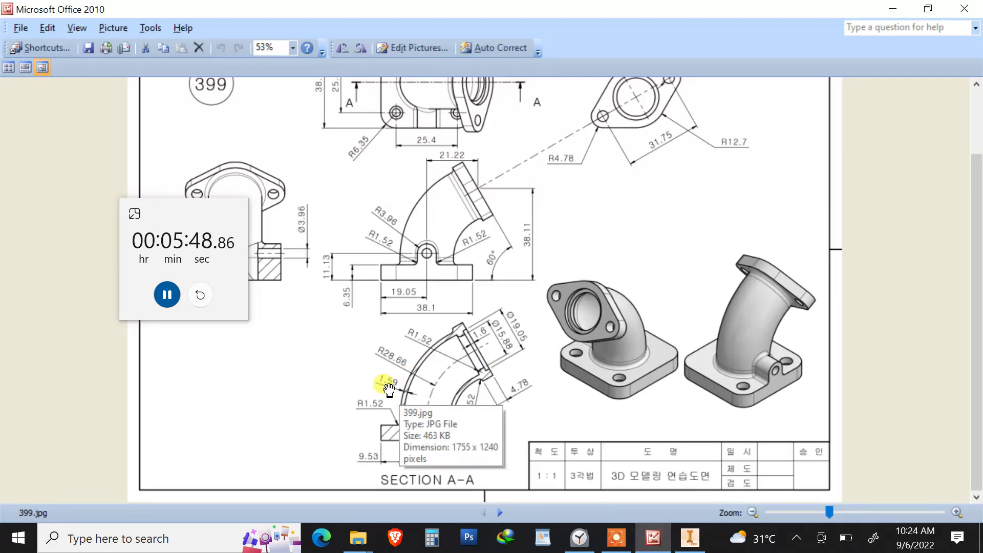
{"action": "left_click", "coordinate": [690, 537]}
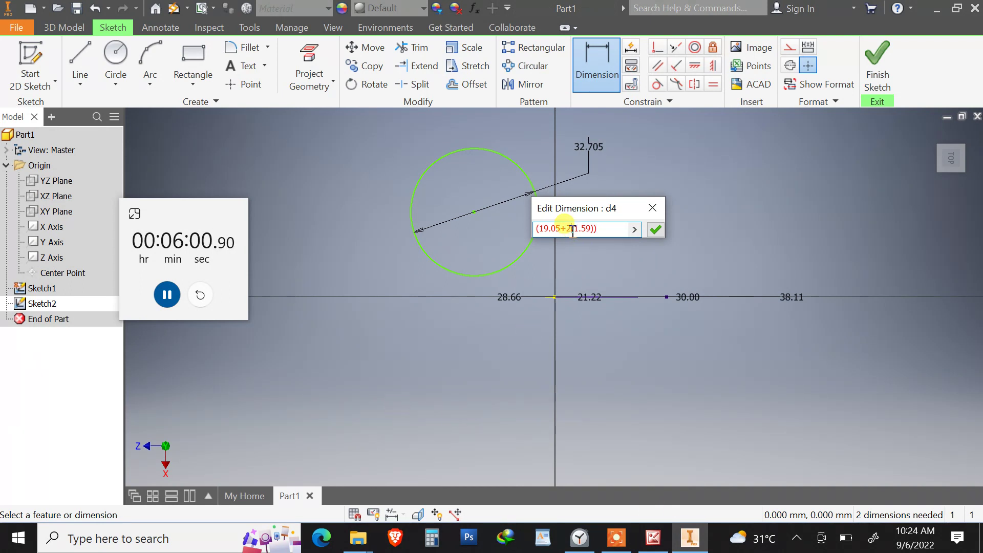
{"action": "type", "text": "*"}
{"action": "left_click", "coordinate": [655, 229]}
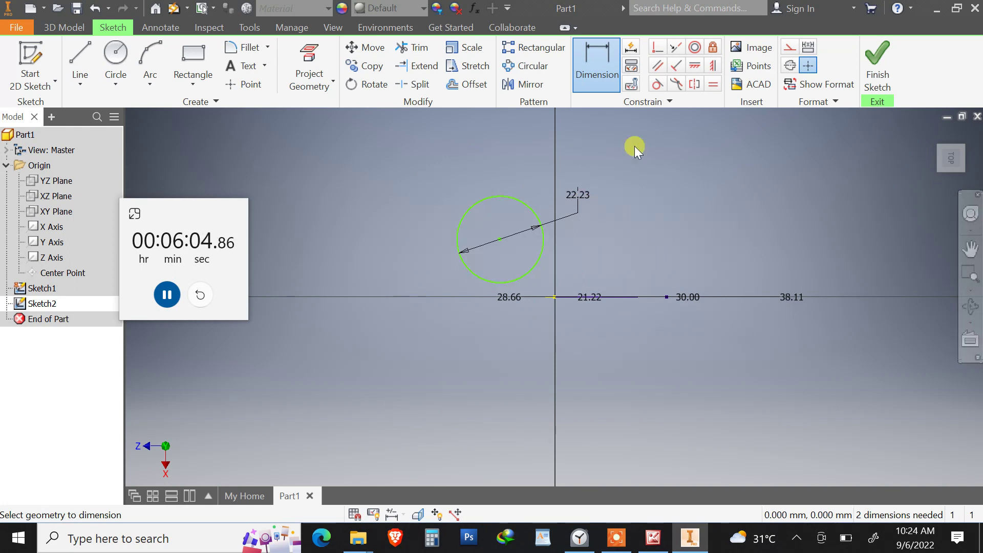
Make the circle's centre coincident with the origin Center Point and finish the sketch
{"action": "left_click", "coordinate": [663, 56]}
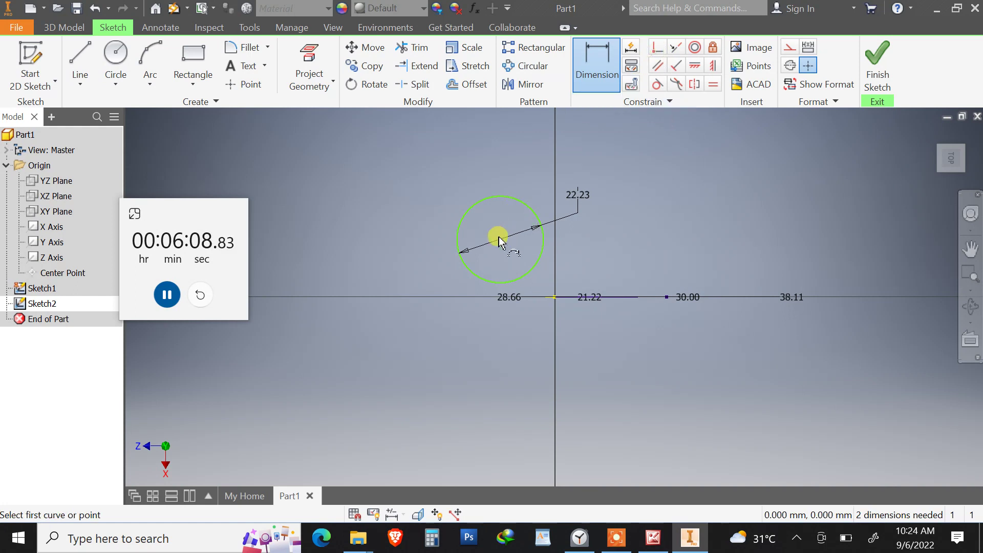
{"action": "left_click", "coordinate": [501, 240]}
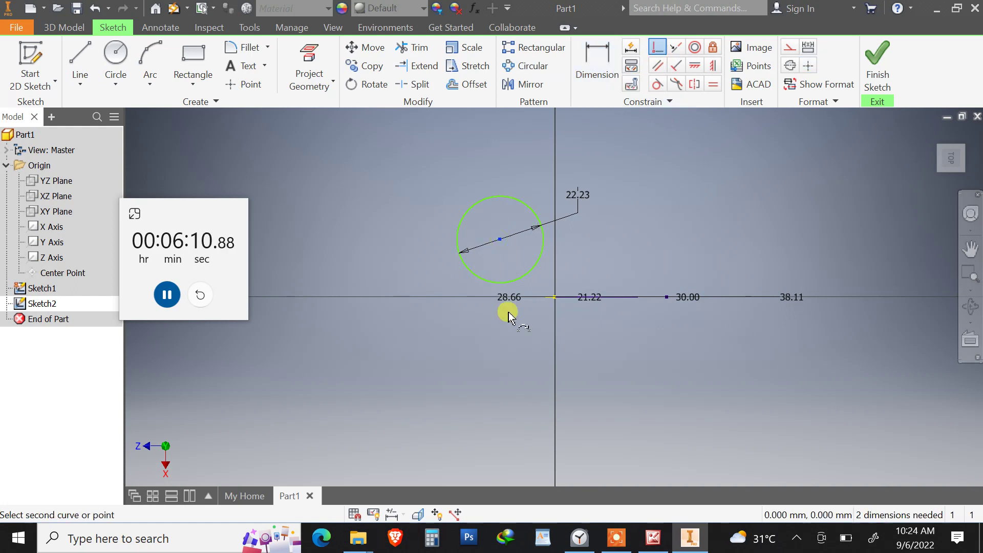
{"action": "left_click", "coordinate": [60, 272]}
{"action": "left_click", "coordinate": [877, 61]}
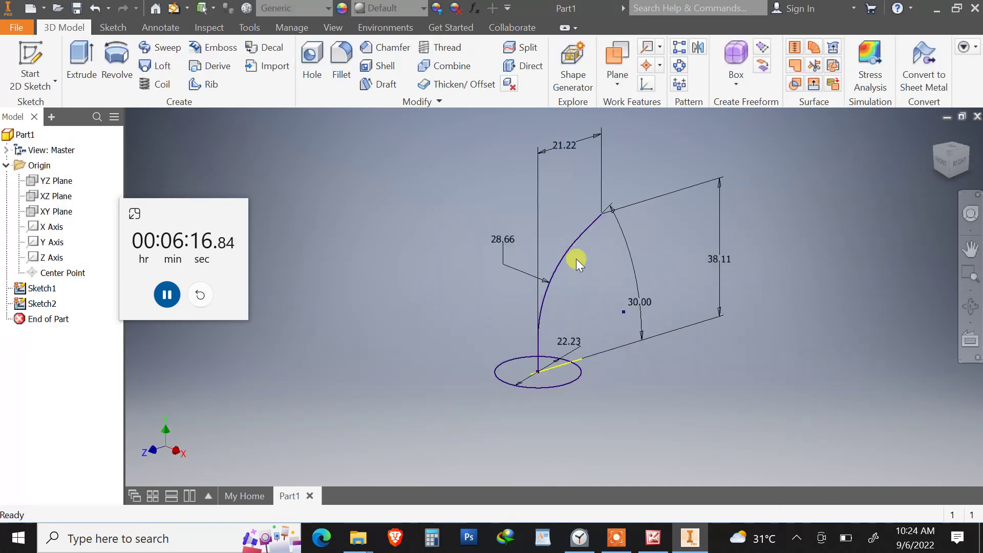
Sweep the circle along the filleted centreline as a solid, with Path orientation and zero taper and twist
{"action": "scroll", "coordinate": [576, 275], "scroll_direction": "down", "scroll_amount": 5}
{"action": "middle_click_drag", "start_coordinate": [577, 309], "coordinate": [571, 228]}
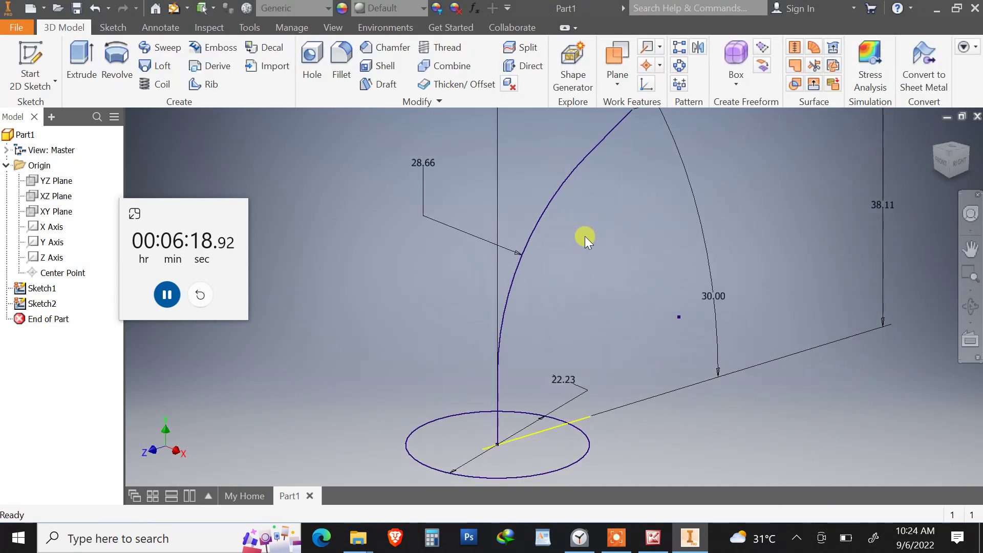
{"action": "scroll", "coordinate": [585, 235], "scroll_direction": "up", "scroll_amount": 3}
{"action": "scroll", "coordinate": [584, 236], "scroll_direction": "down", "scroll_amount": 3}
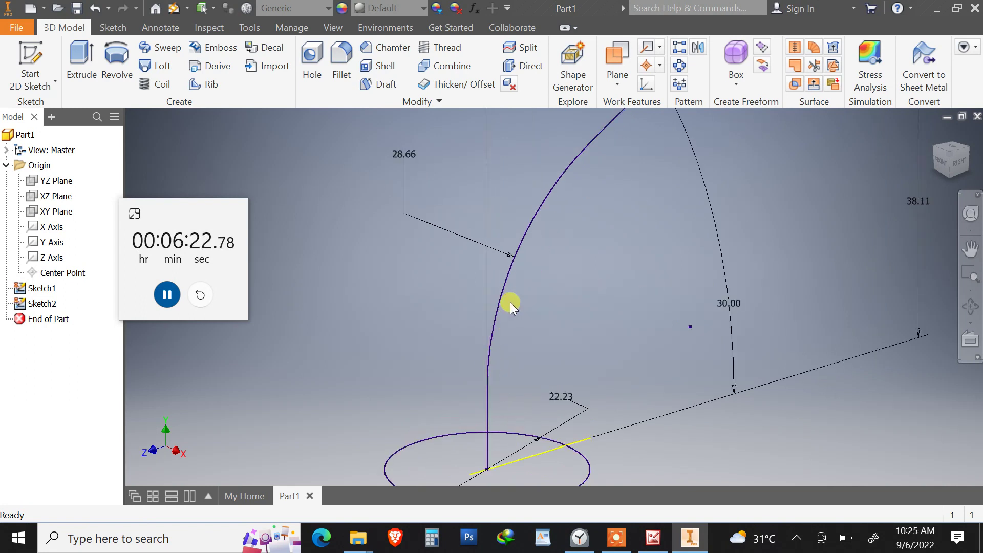
{"action": "scroll", "coordinate": [511, 415], "scroll_direction": "up", "scroll_amount": 2}
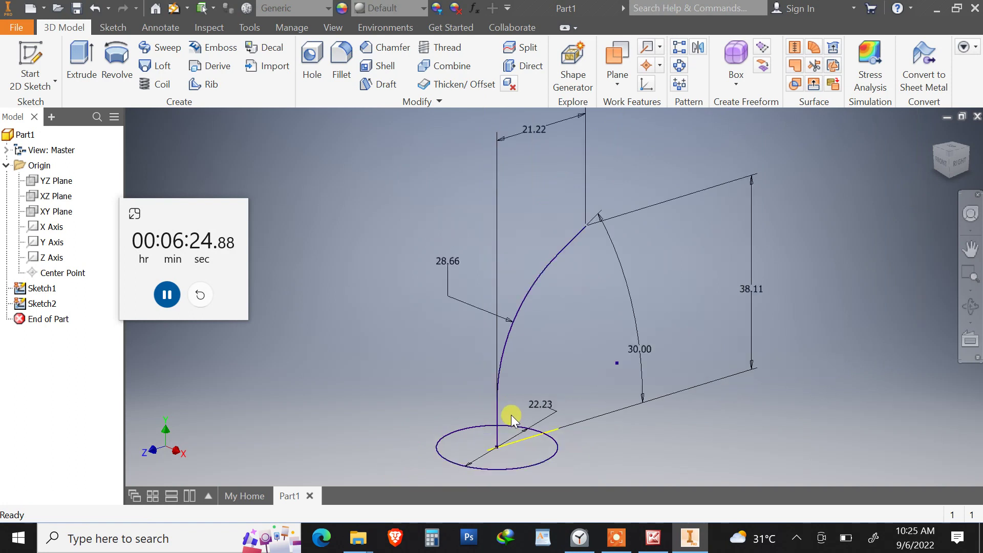
{"action": "middle_click_drag", "start_coordinate": [519, 398], "coordinate": [512, 399]}
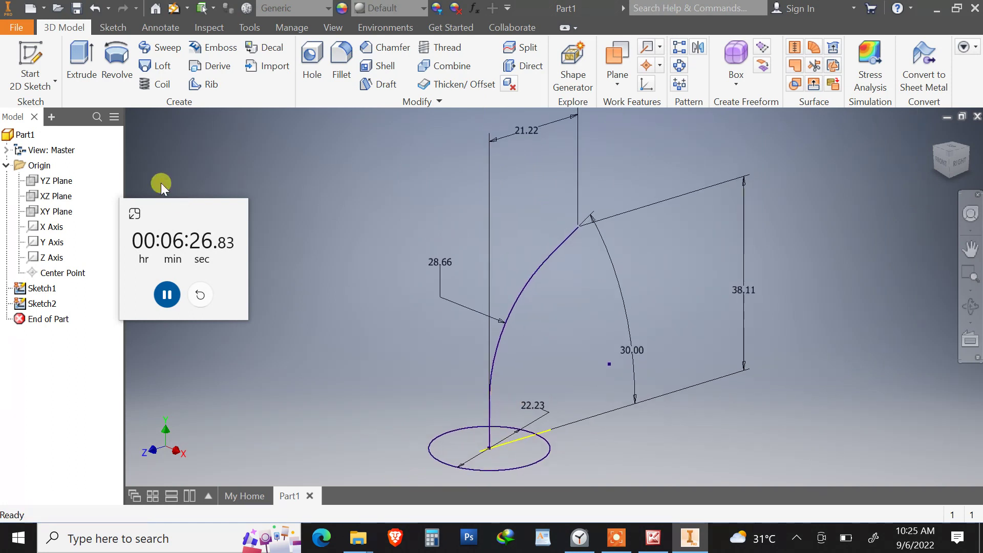
{"action": "left_click", "coordinate": [167, 48]}
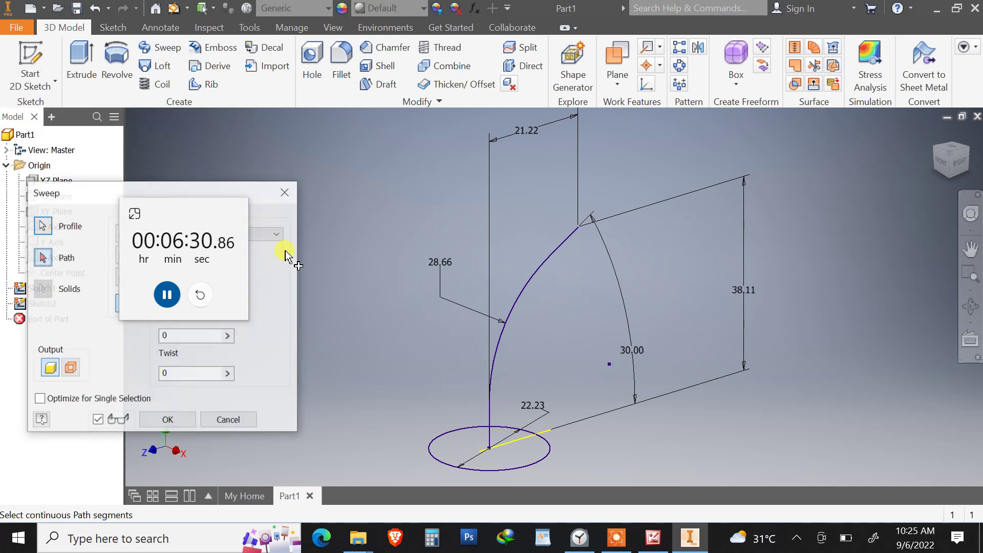
{"action": "left_click_drag", "start_coordinate": [152, 209], "coordinate": [889, 276]}
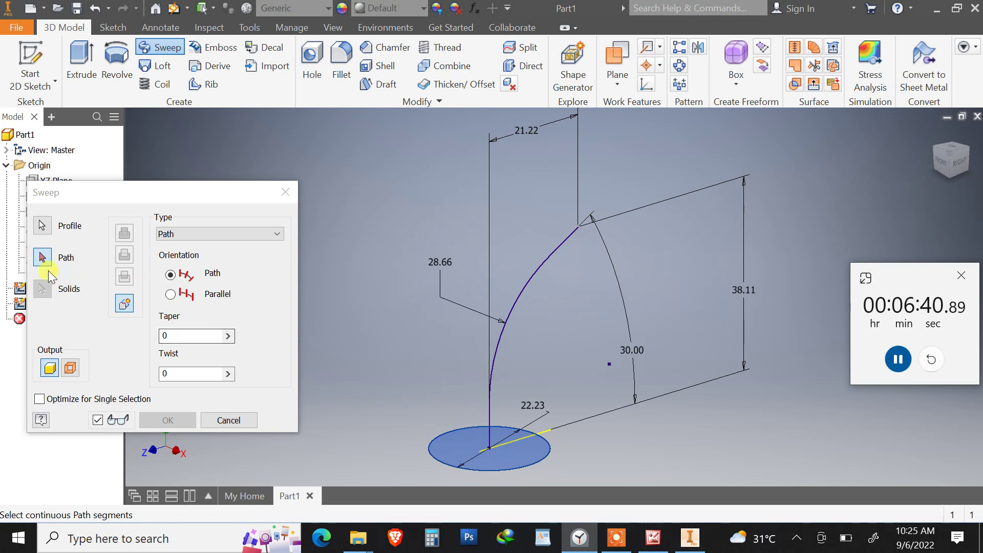
{"action": "left_click", "coordinate": [513, 306]}
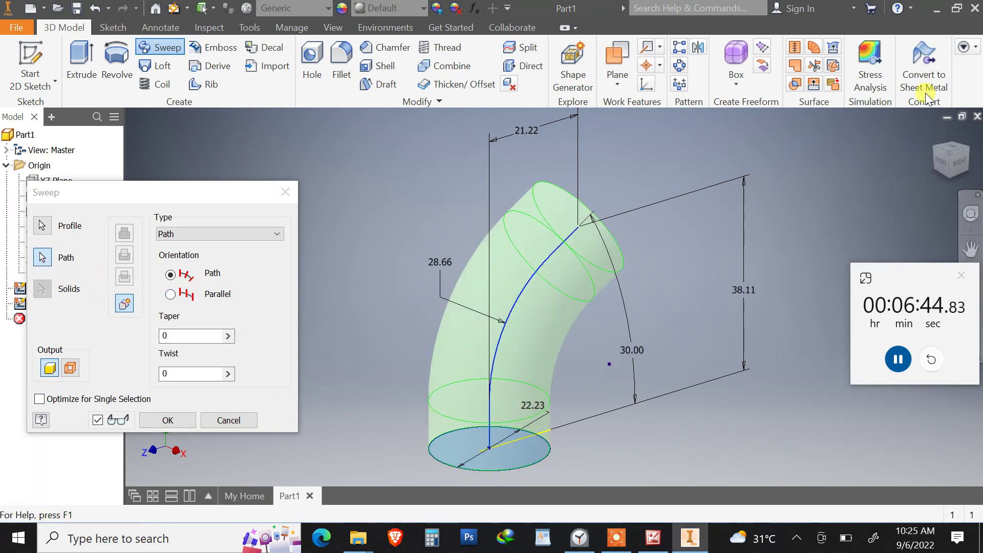
{"action": "left_click", "coordinate": [169, 420]}
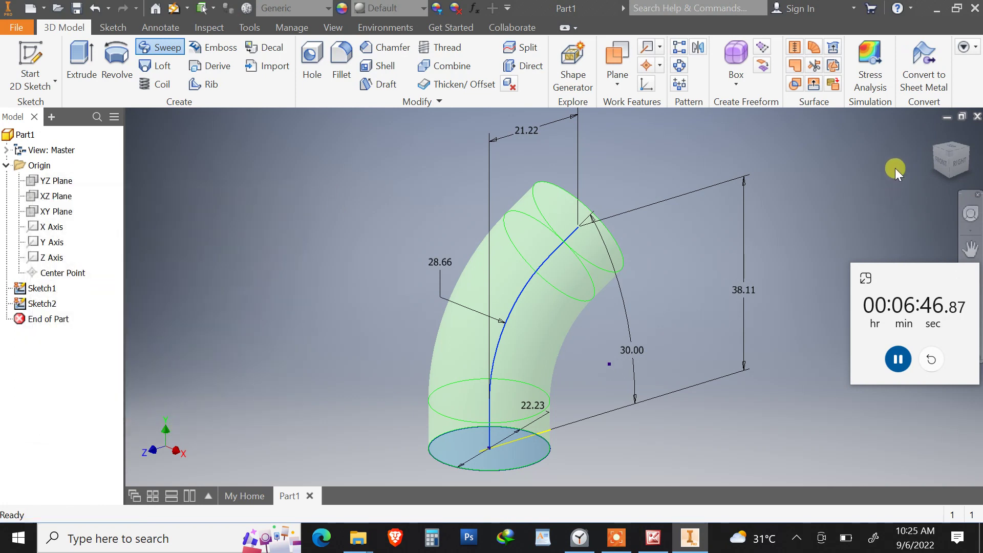
Save the part under the file name manifold tutorial as an Autodesk Inventor part
{"action": "key", "text": "F4"}
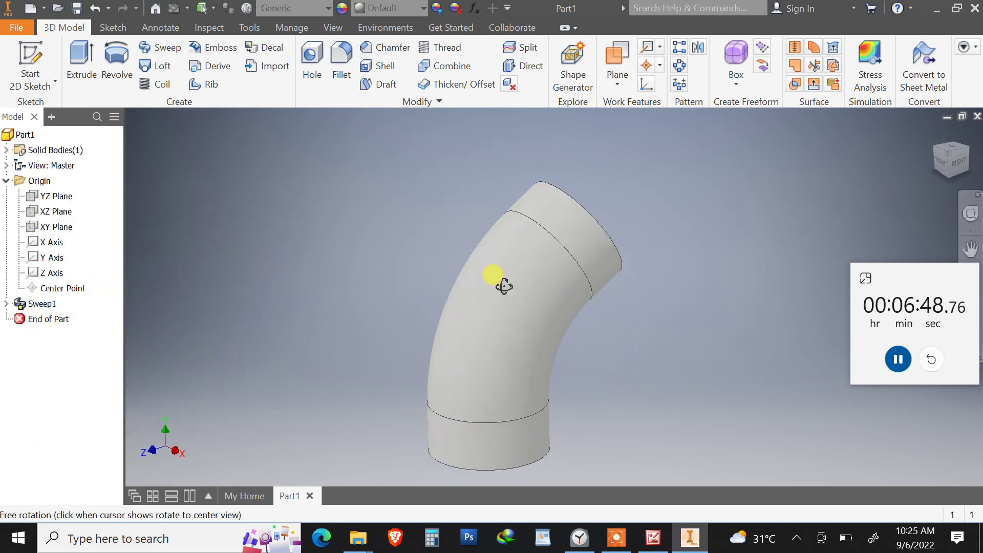
{"action": "left_click_drag", "start_coordinate": [504, 285], "coordinate": [514, 268]}
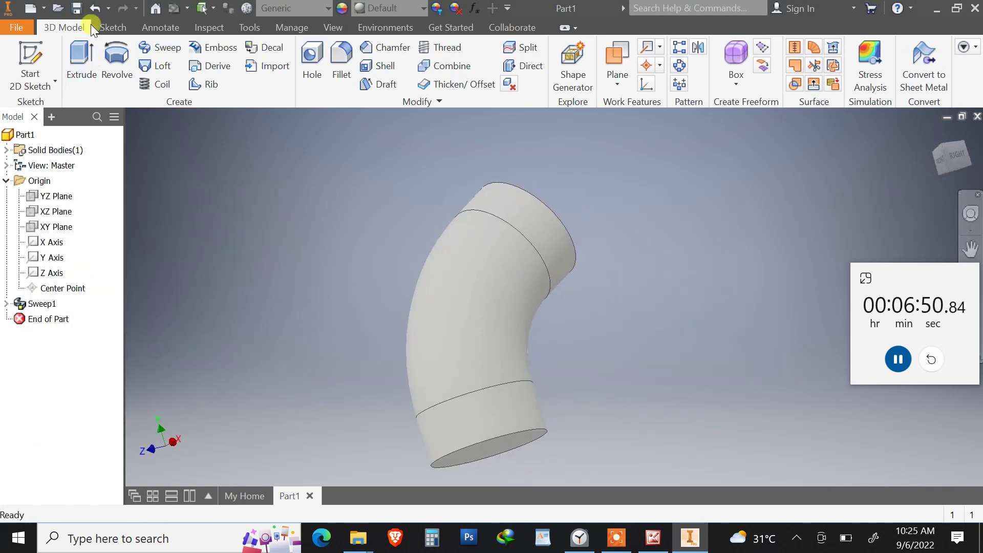
{"action": "left_click", "coordinate": [77, 8]}
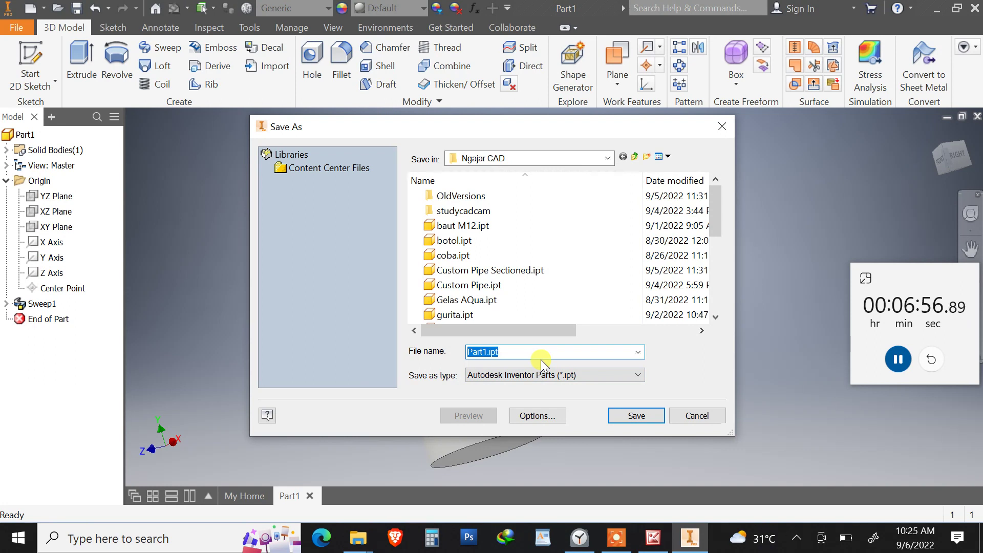
{"action": "type", "text": "manaifold t"}
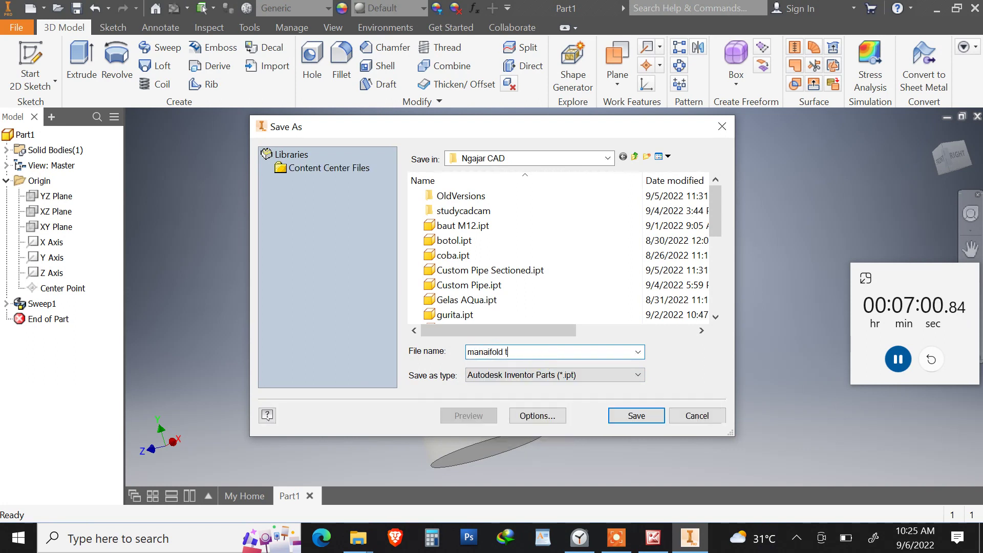
{"action": "type", "text": "utorial"}
{"action": "left_click", "coordinate": [554, 352]}
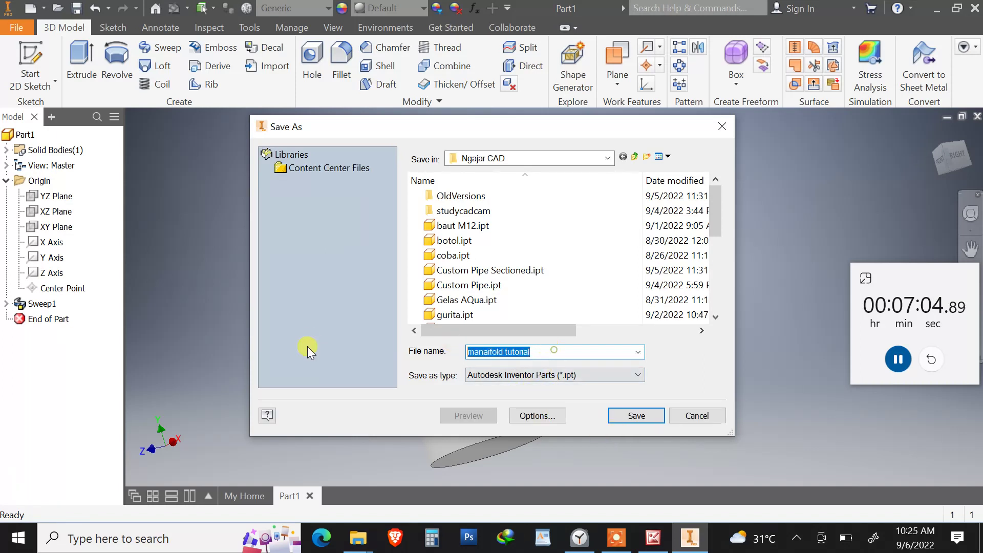
{"action": "type", "text": "man"}
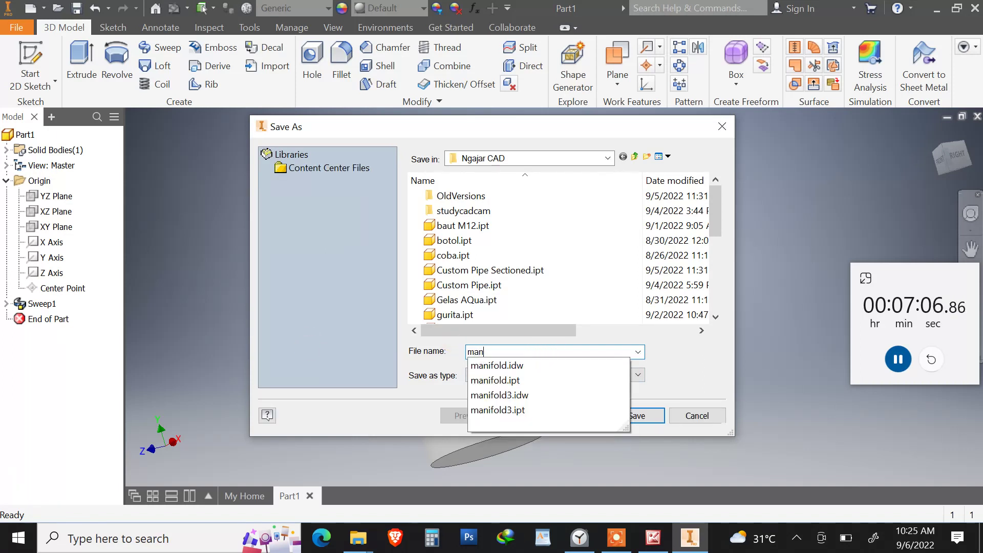
{"action": "type", "text": "ifold tu"}
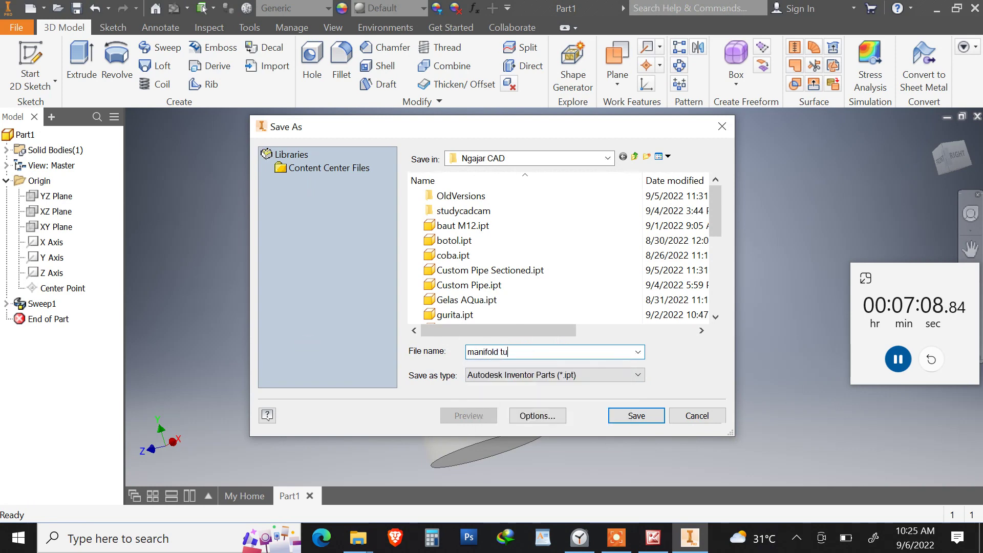
{"action": "type", "text": "torial"}
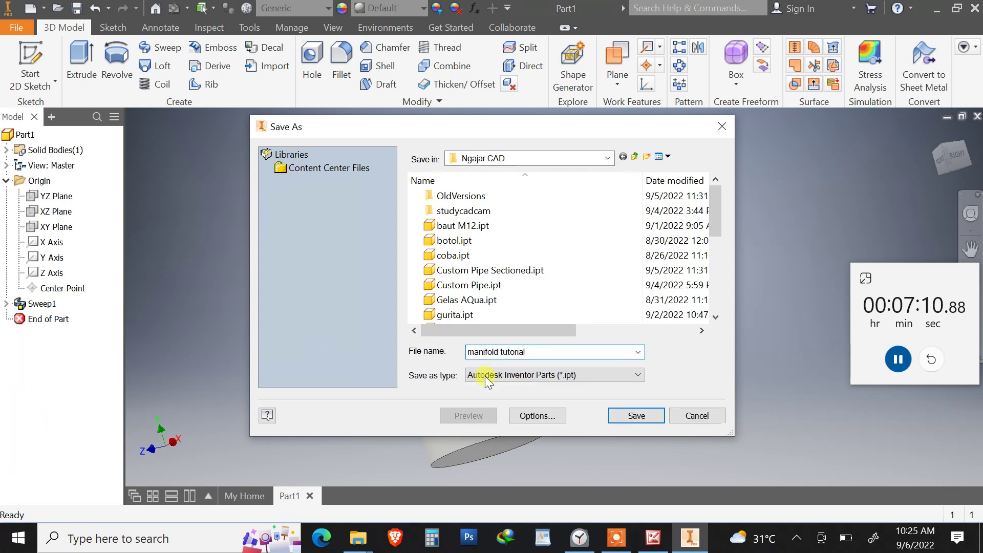
{"action": "scroll", "coordinate": [471, 271], "scroll_direction": "down", "scroll_amount": 5}
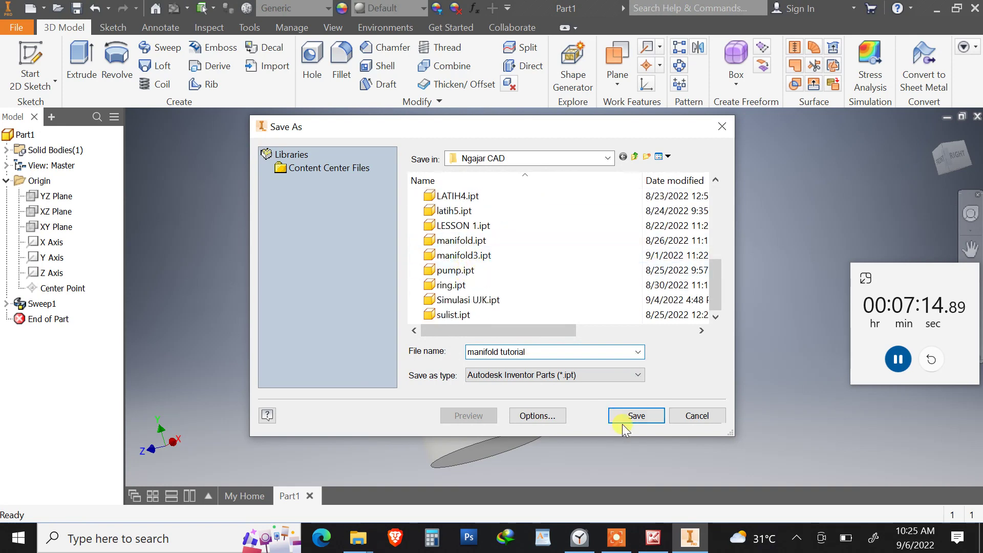
{"action": "left_click", "coordinate": [643, 418]}
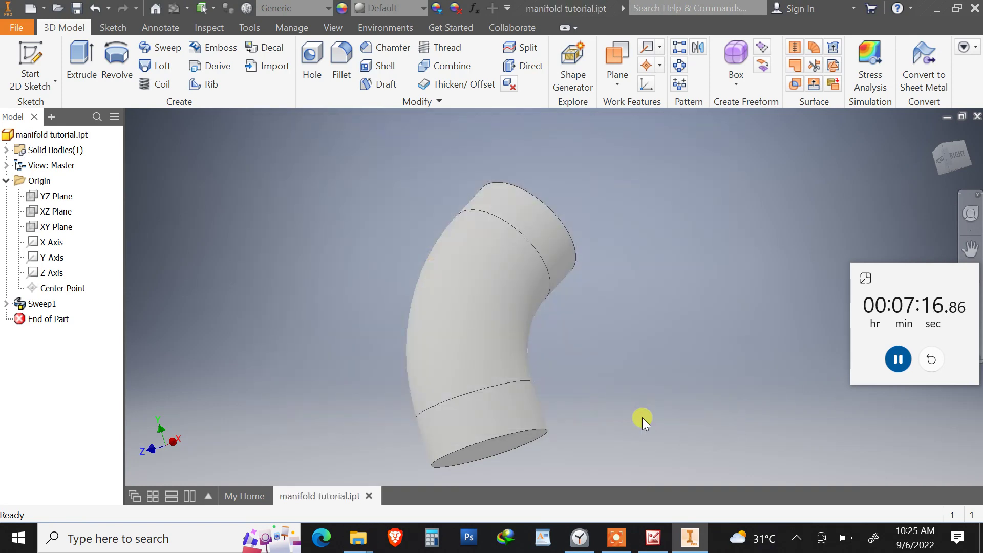
Consult drawing 399.jpg for the angled flange, and in Inventor start a sketch on the pipe's slanted end face
{"action": "left_click", "coordinate": [653, 537]}
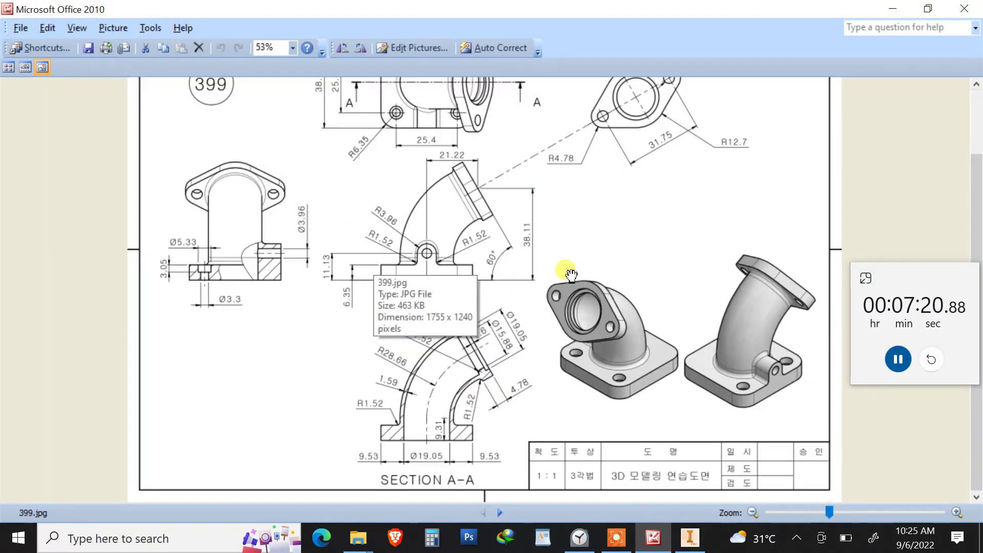
{"action": "scroll", "coordinate": [415, 285], "scroll_direction": "up", "scroll_amount": 2}
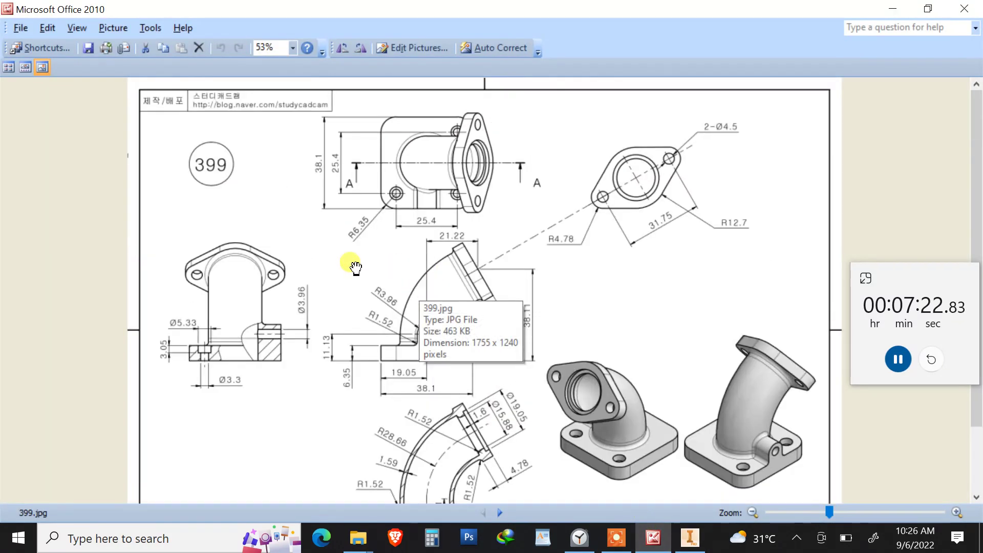
{"action": "scroll", "coordinate": [570, 394], "scroll_direction": "down", "scroll_amount": 2}
{"action": "scroll", "coordinate": [569, 369], "scroll_direction": "up", "scroll_amount": 2}
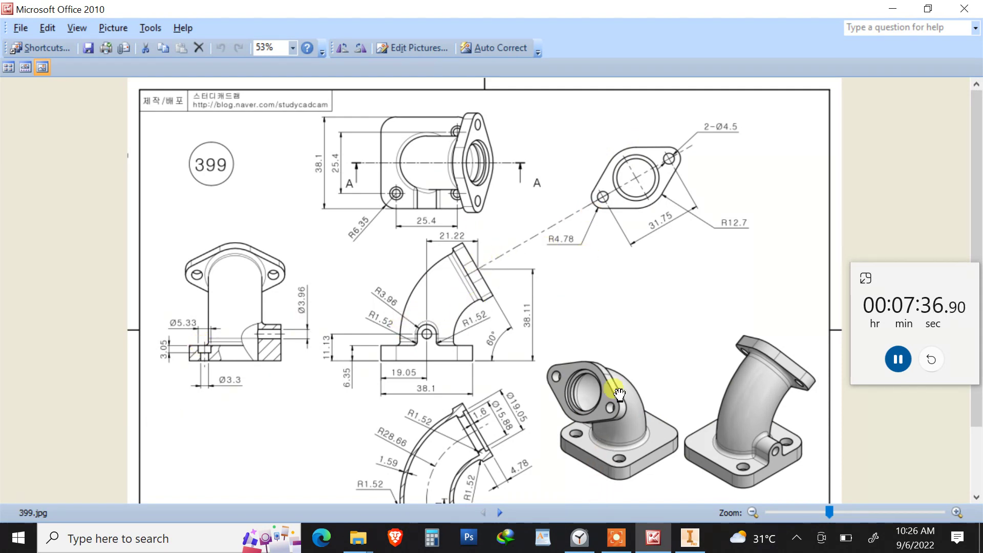
{"action": "left_click", "coordinate": [663, 534]}
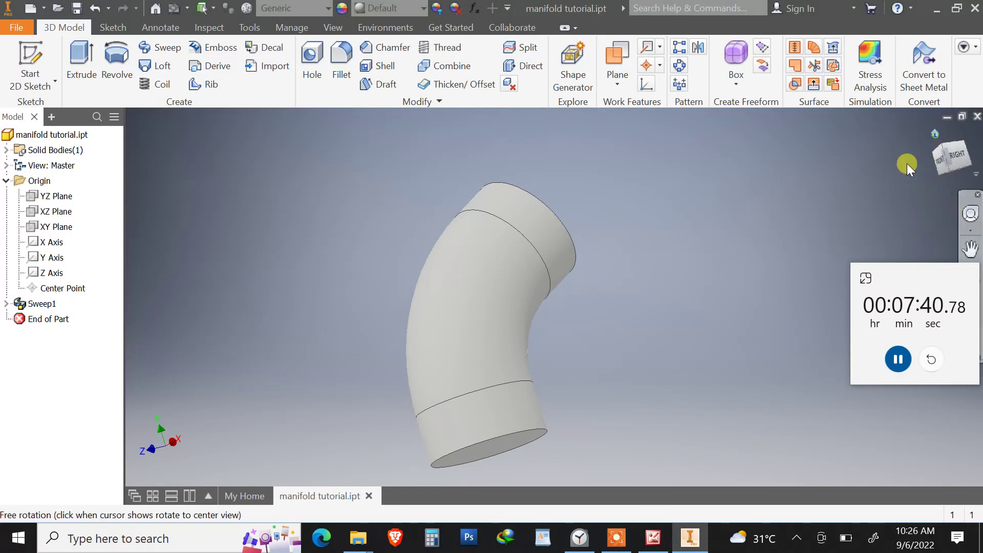
{"action": "left_click_drag", "start_coordinate": [908, 164], "coordinate": [599, 229]}
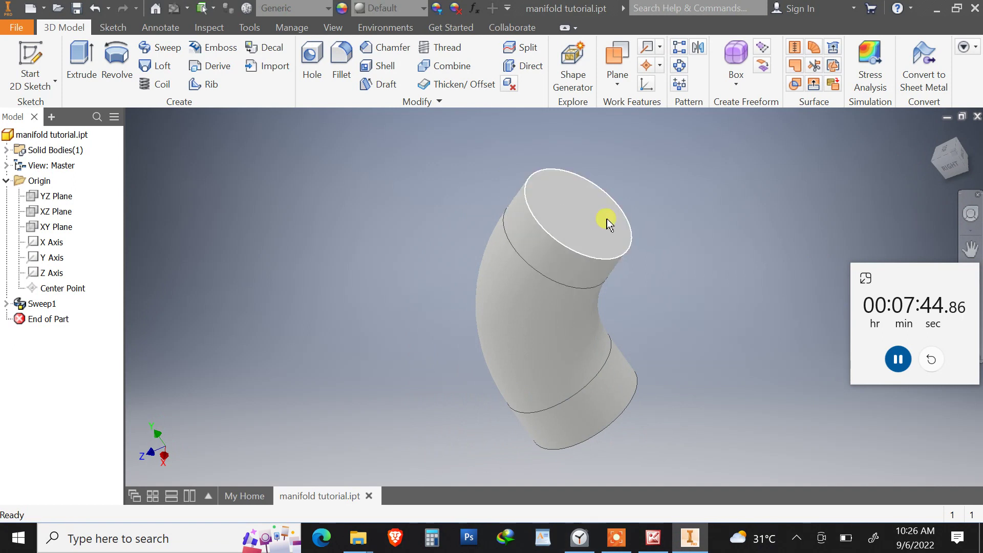
{"action": "left_click", "coordinate": [597, 216]}
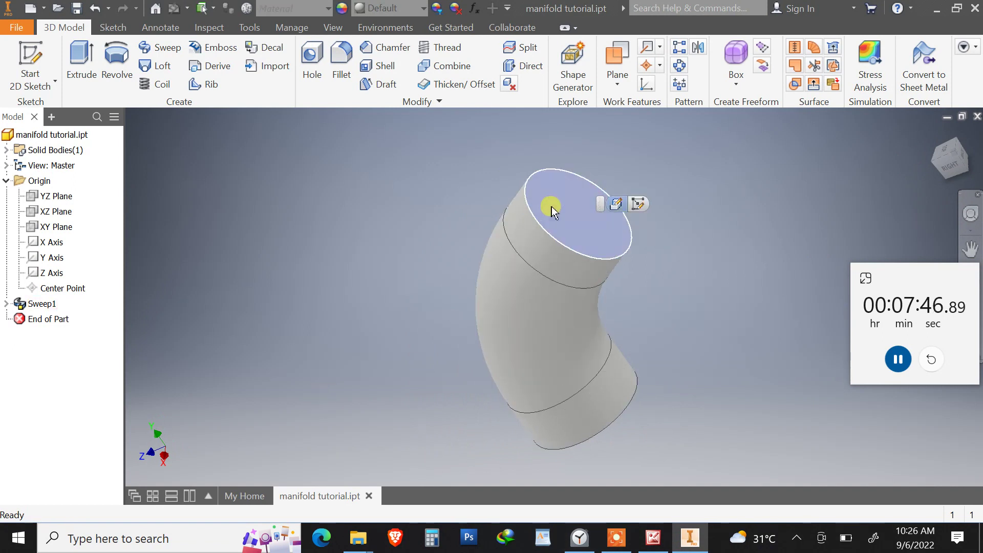
{"action": "left_click", "coordinate": [29, 64]}
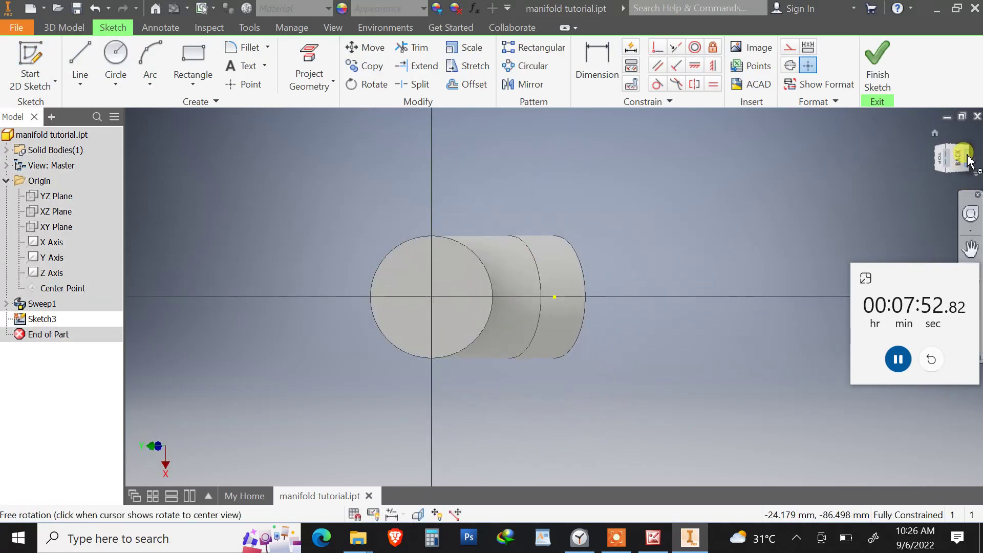
Draw a closed four-sided line profile clear of the pipe, with its third side about 36 mm long
{"action": "left_click", "coordinate": [79, 64]}
{"action": "left_click", "coordinate": [191, 212]}
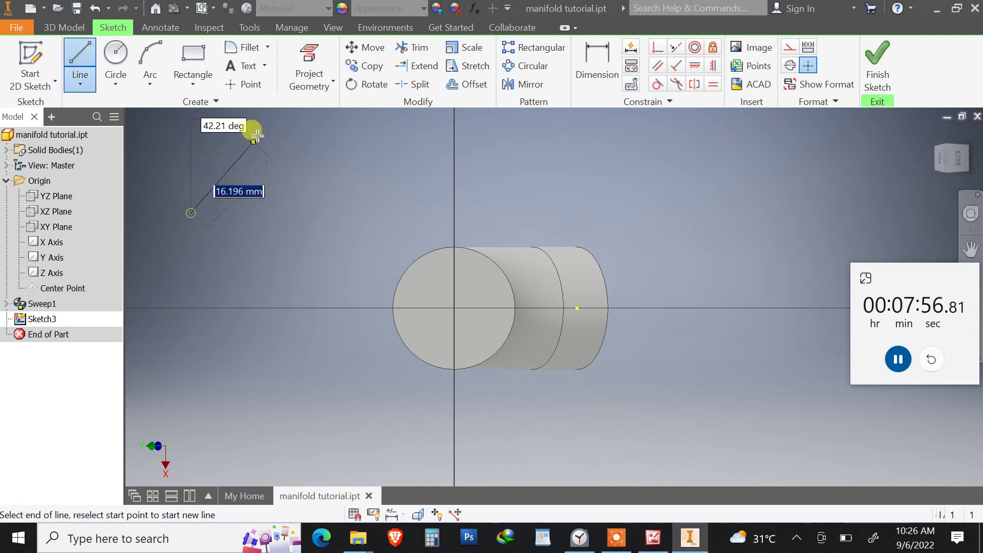
{"action": "left_click", "coordinate": [249, 135]}
{"action": "left_click", "coordinate": [341, 243]}
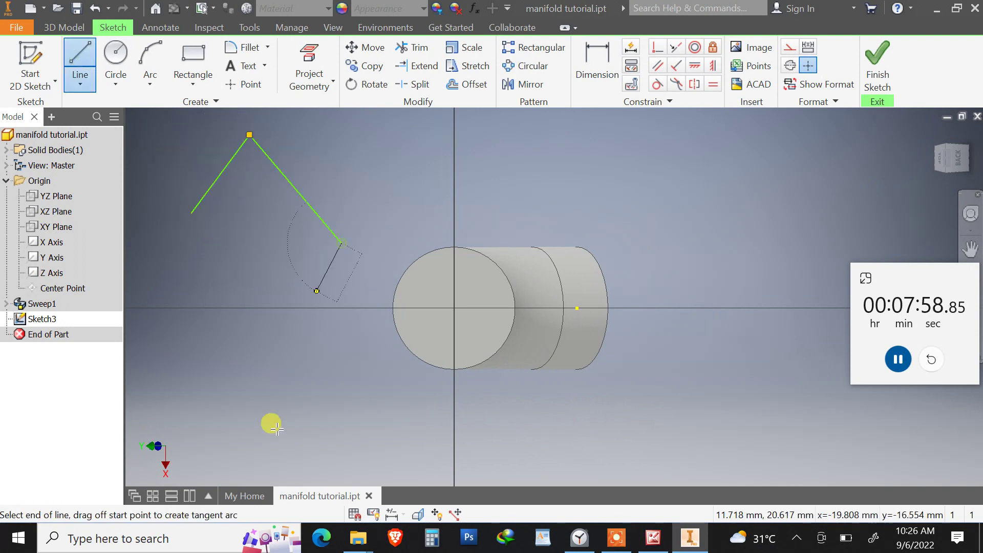
{"action": "left_click", "coordinate": [284, 433]}
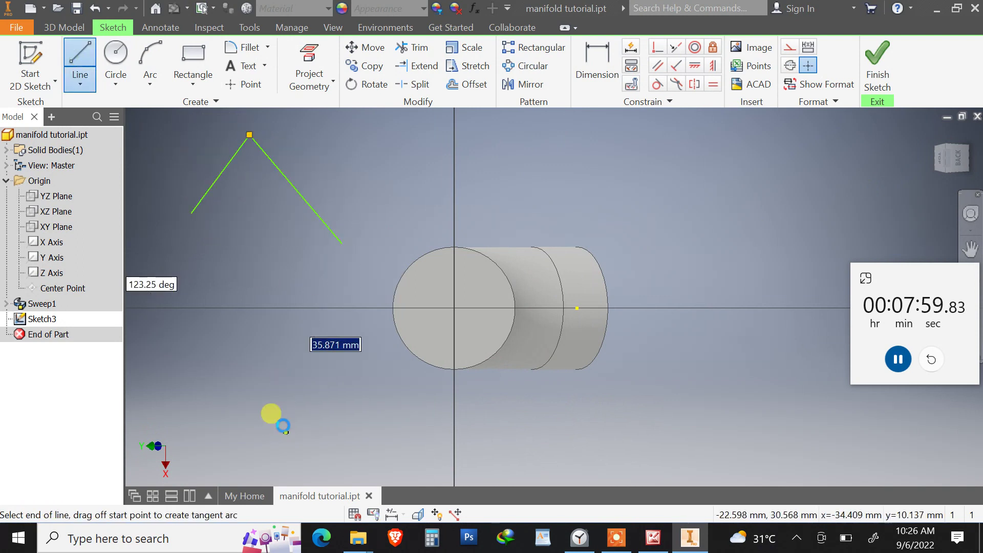
{"action": "left_click", "coordinate": [191, 212]}
{"action": "key", "text": "Escape"}
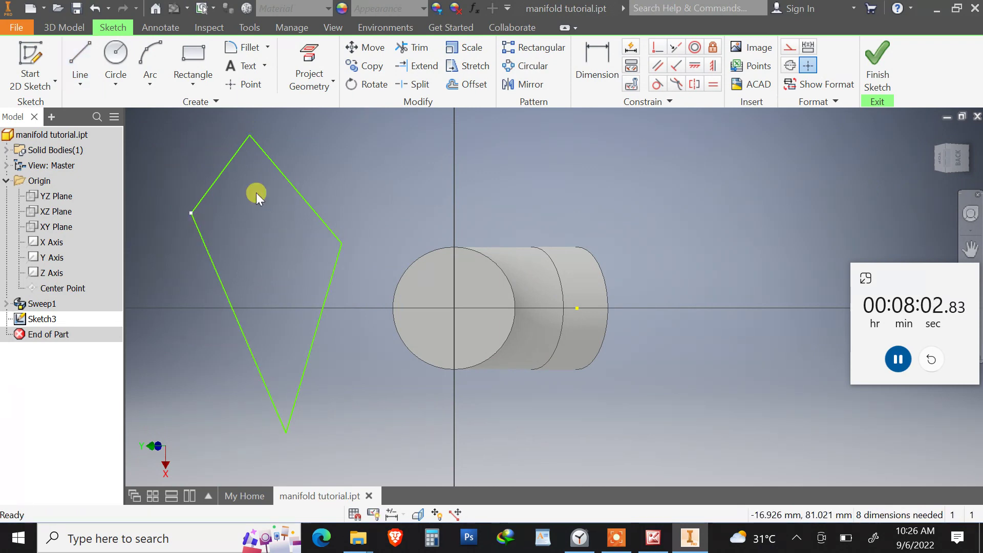
Draw both diagonals of the four-sided profile as lines joining its opposite corners
{"action": "key", "text": "l"}
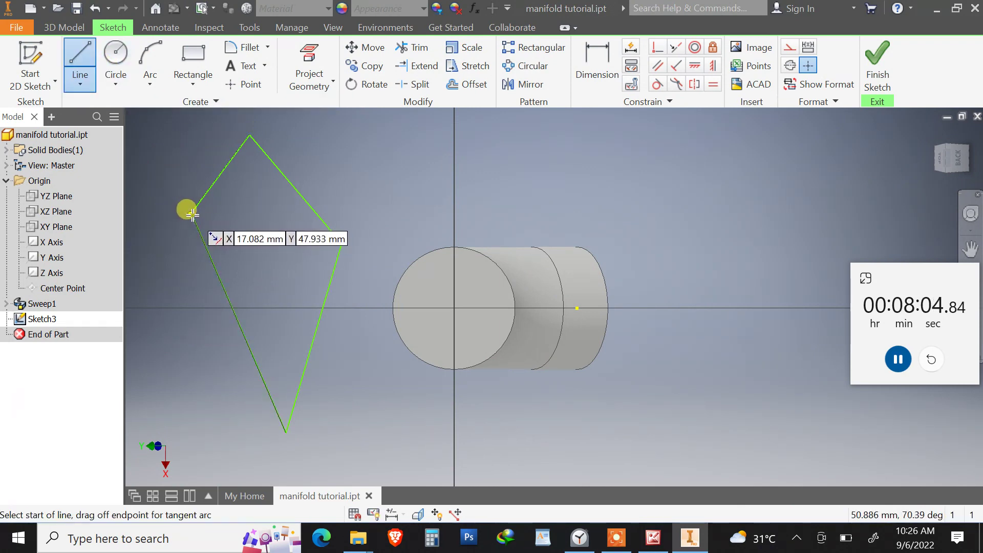
{"action": "left_click", "coordinate": [191, 213]}
{"action": "left_click", "coordinate": [341, 243]}
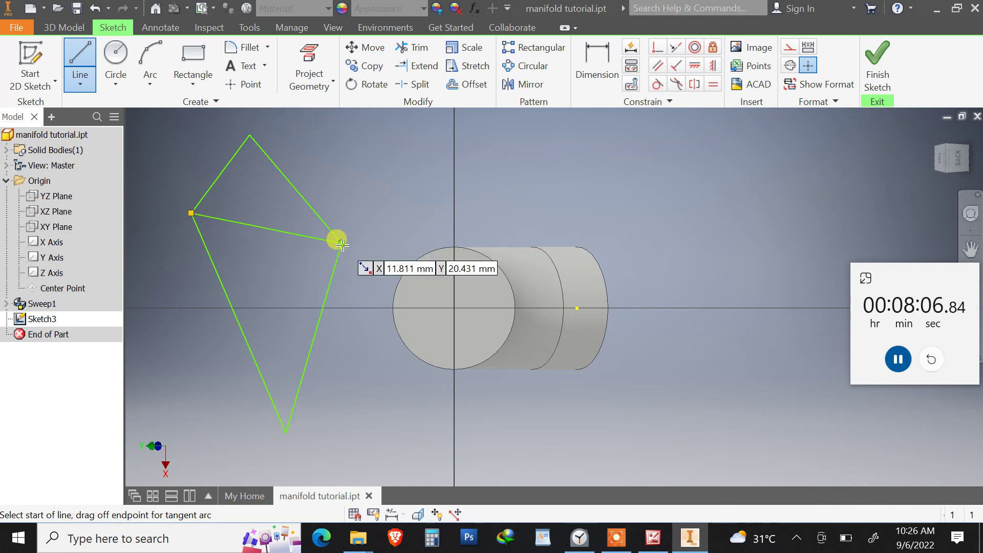
{"action": "key", "text": "Escape"}
{"action": "left_click", "coordinate": [79, 59]}
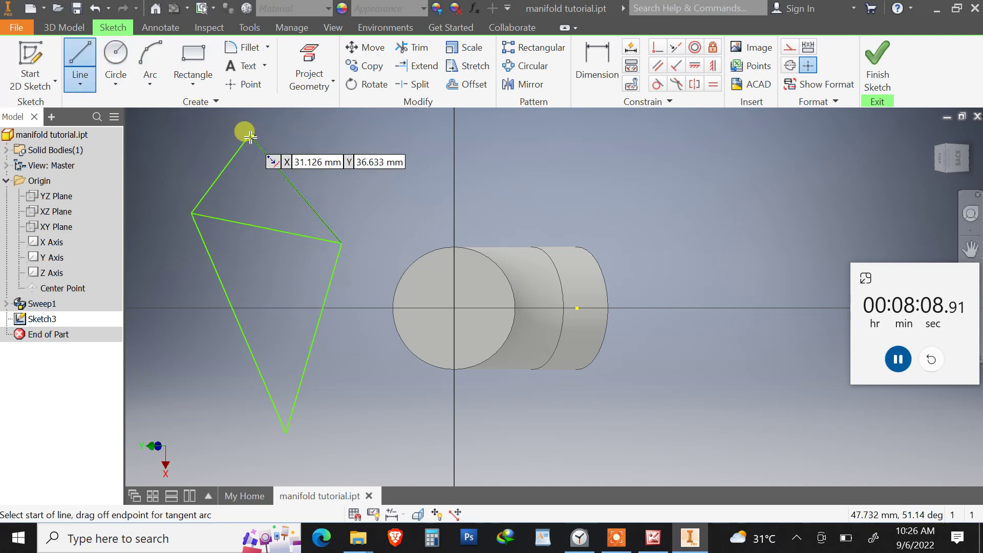
{"action": "left_click", "coordinate": [248, 136]}
{"action": "left_click", "coordinate": [285, 430]}
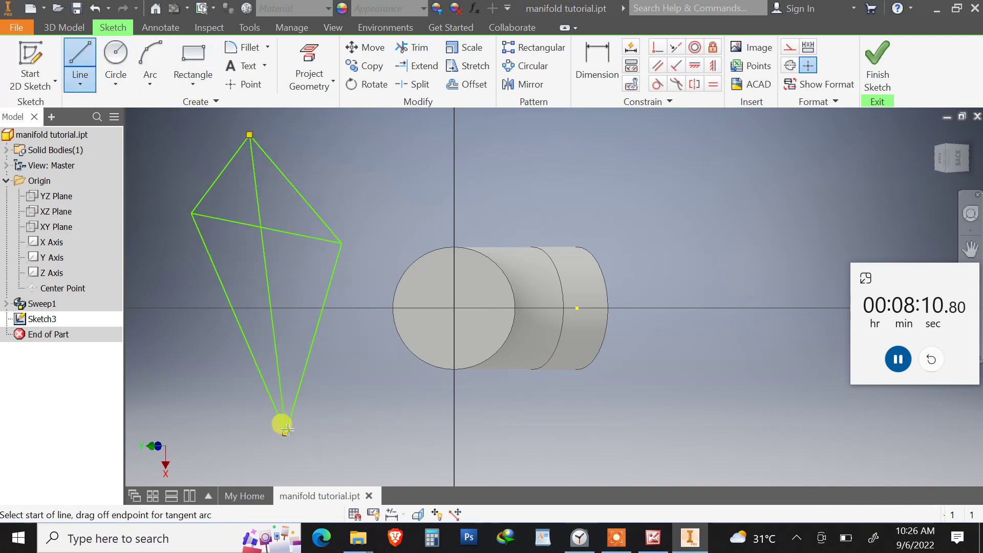
{"action": "key", "text": "Escape"}
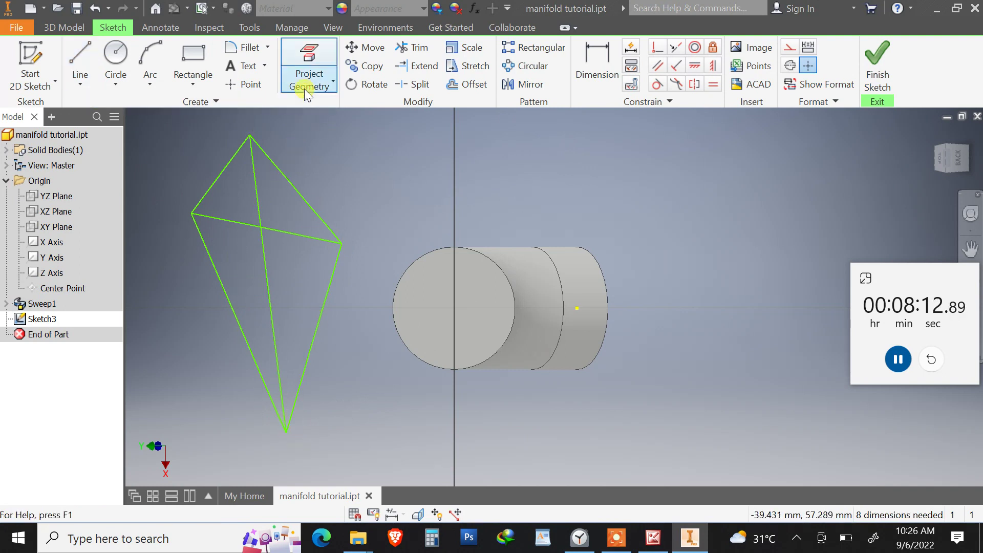
Project the cut edges of the pipe's end face into the sketch
{"action": "left_click", "coordinate": [304, 87]}
{"action": "left_click", "coordinate": [274, 136]}
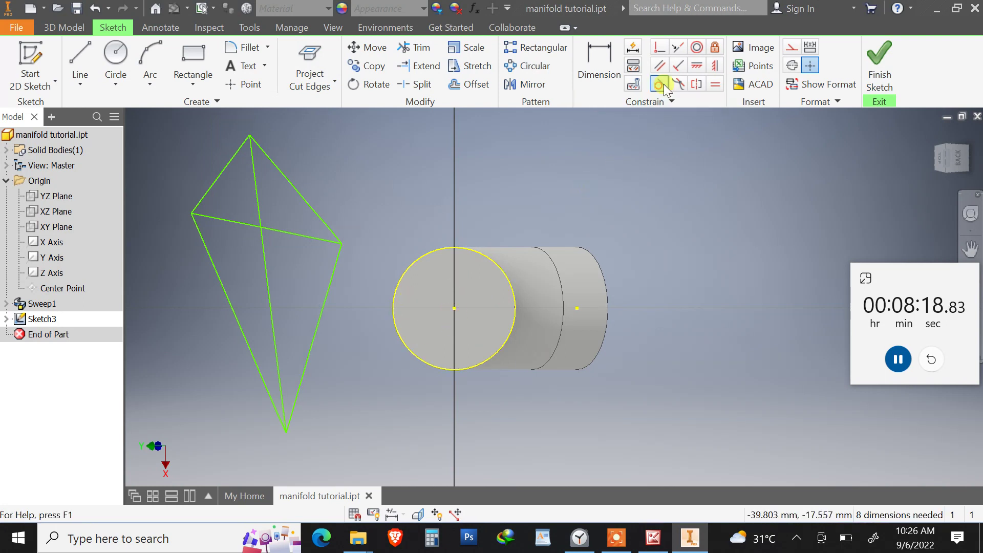
{"action": "left_click", "coordinate": [660, 50]}
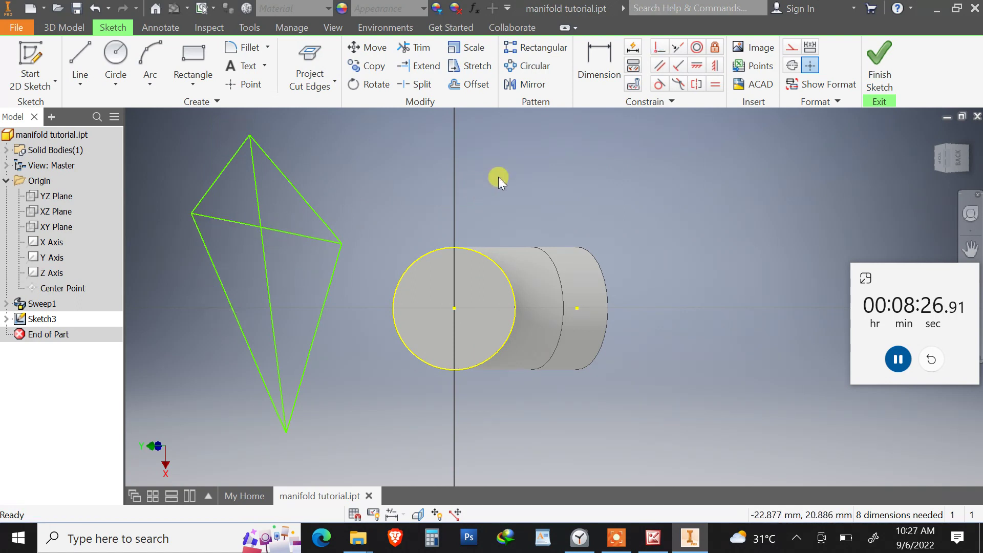
Constrain both pairs of opposite sides of the four-sided profile to be parallel
{"action": "left_click", "coordinate": [659, 67]}
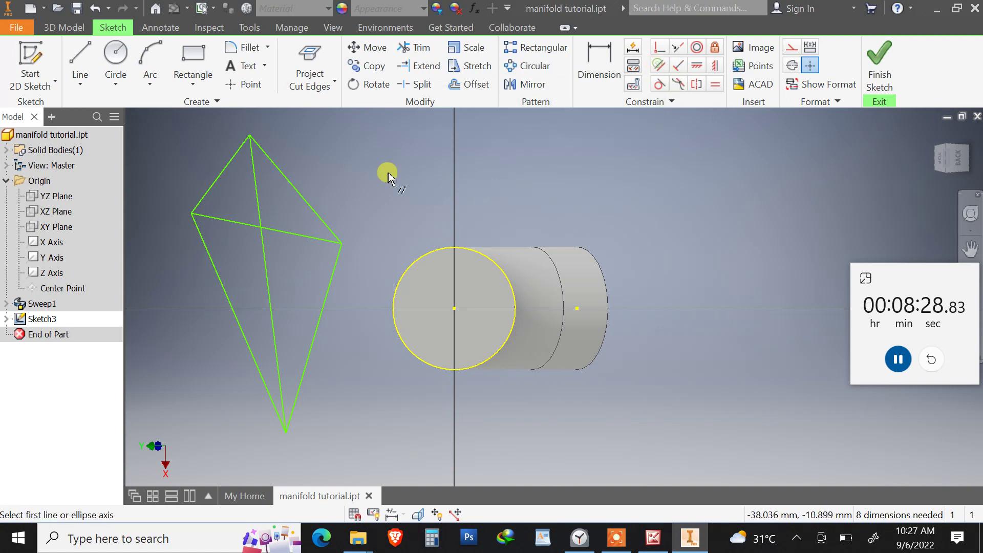
{"action": "left_click", "coordinate": [226, 164]}
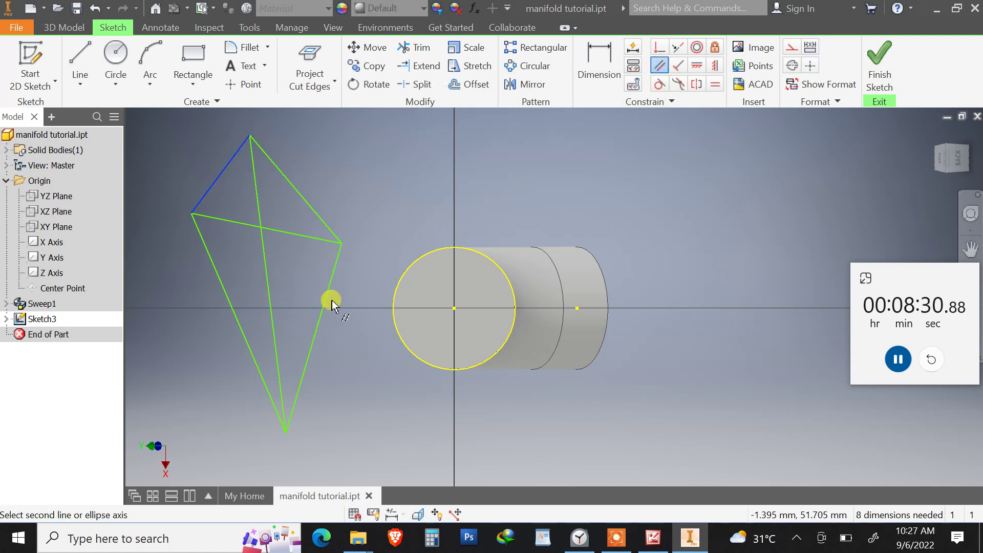
{"action": "left_click", "coordinate": [325, 299]}
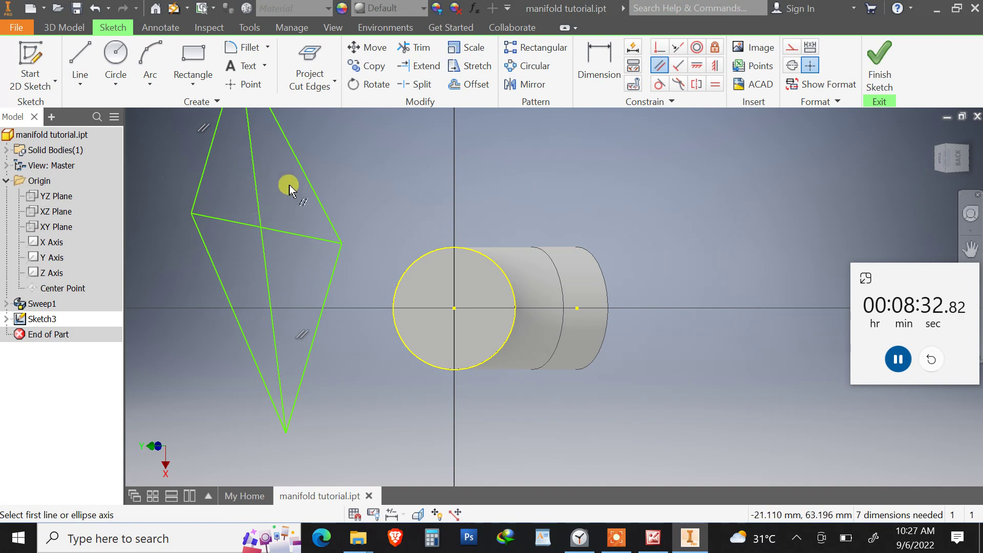
{"action": "left_click", "coordinate": [302, 176]}
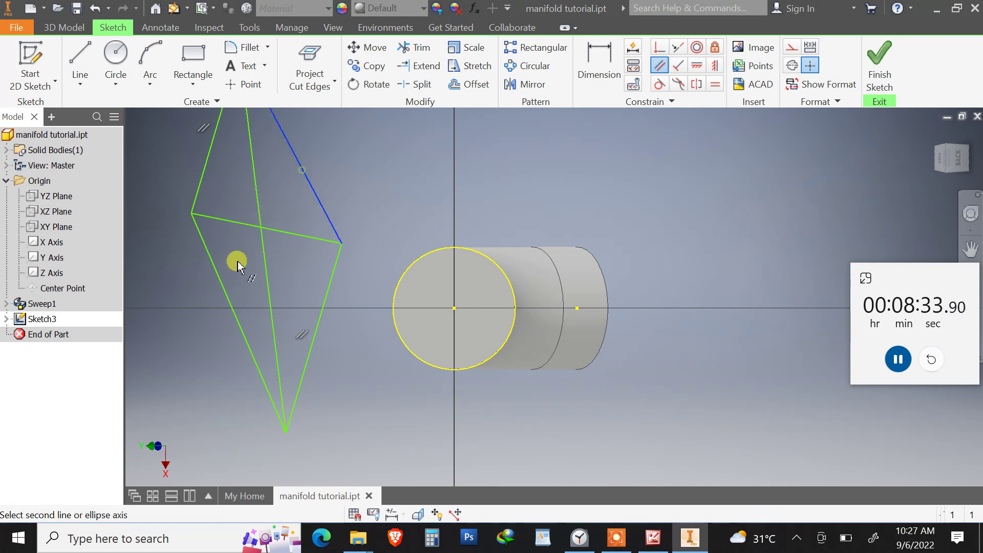
{"action": "left_click", "coordinate": [230, 299]}
{"action": "scroll", "coordinate": [330, 274], "scroll_direction": "up", "scroll_amount": 3}
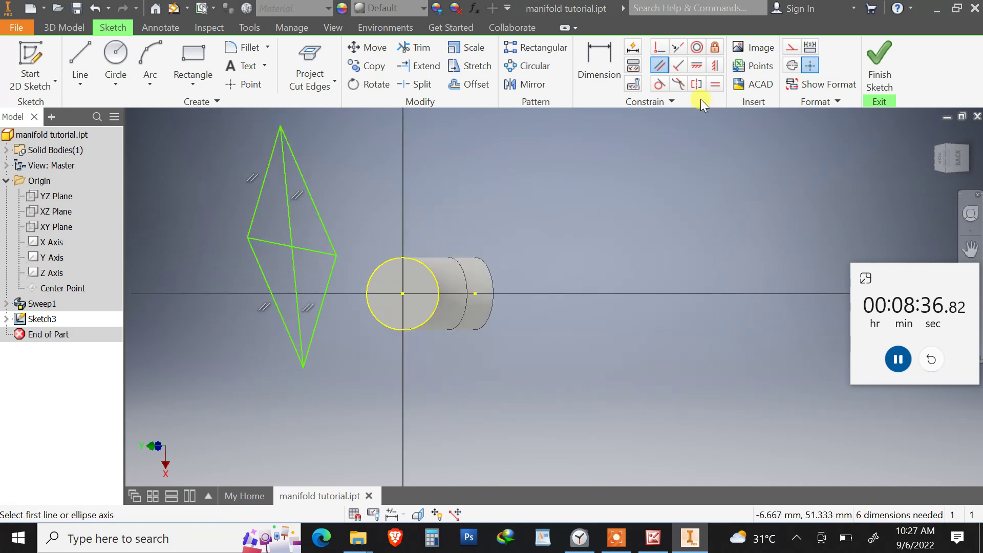
Apply a Horizontal constraint to the profile's short diagonal
{"action": "left_click", "coordinate": [698, 65]}
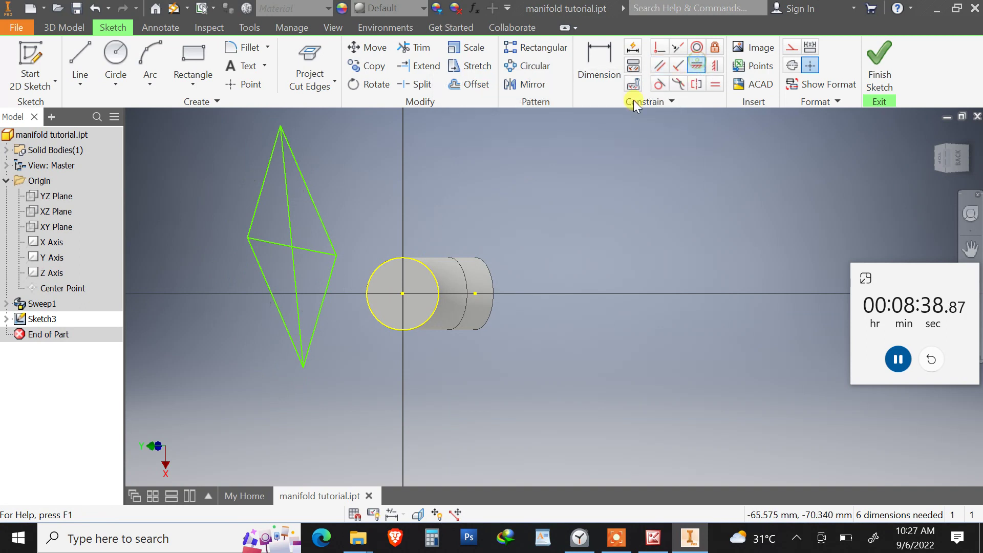
{"action": "left_click", "coordinate": [306, 256]}
{"action": "key", "text": "Escape"}
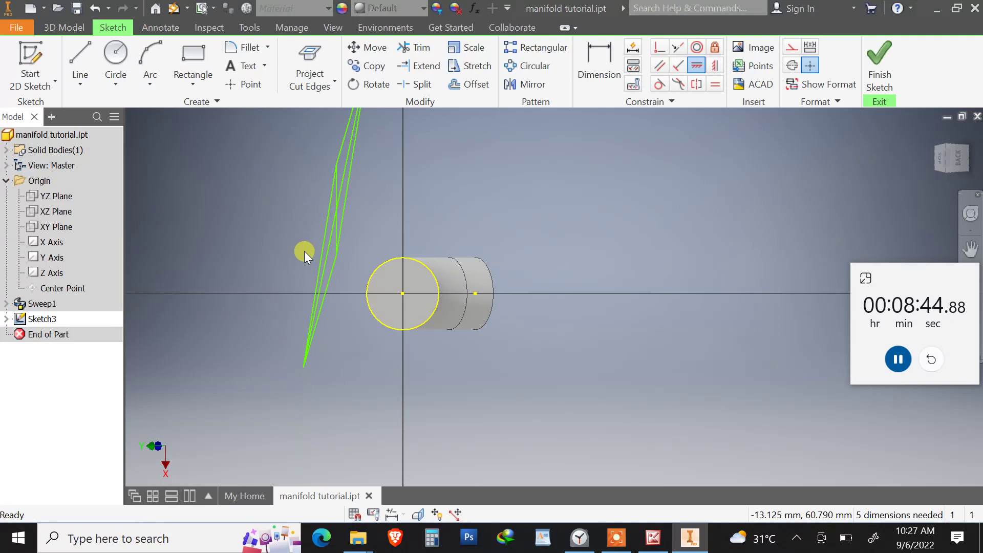
Undo the last horizontal constraint, then constrain the profile's long diagonal horizontal and its short diagonal vertical
{"action": "key", "text": "ctrl+z"}
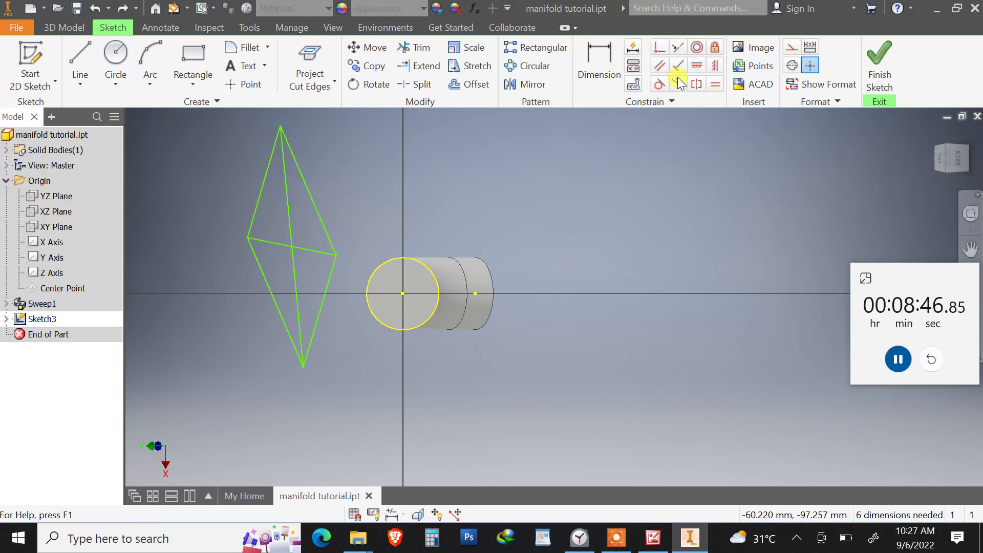
{"action": "left_click", "coordinate": [696, 65]}
{"action": "left_click", "coordinate": [289, 212]}
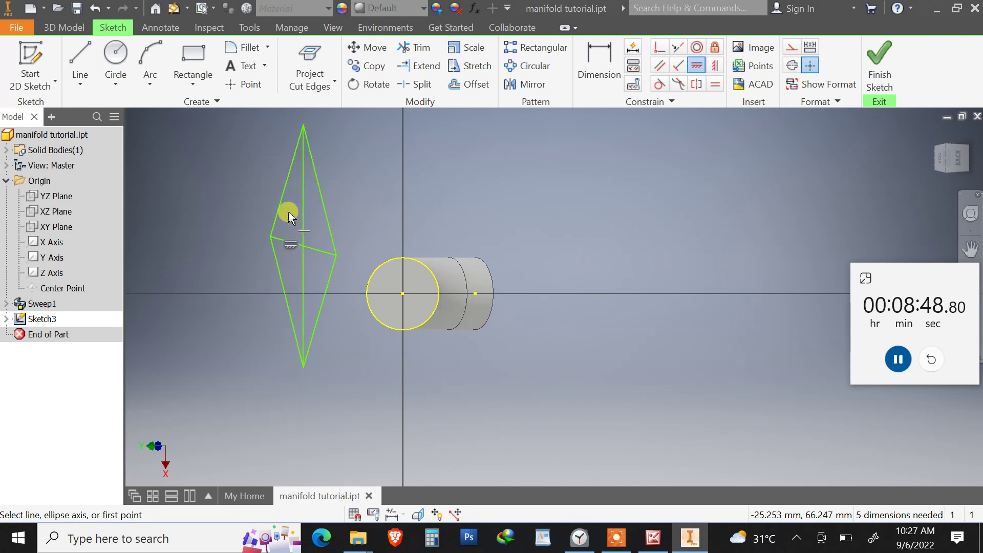
{"action": "left_click", "coordinate": [714, 65]}
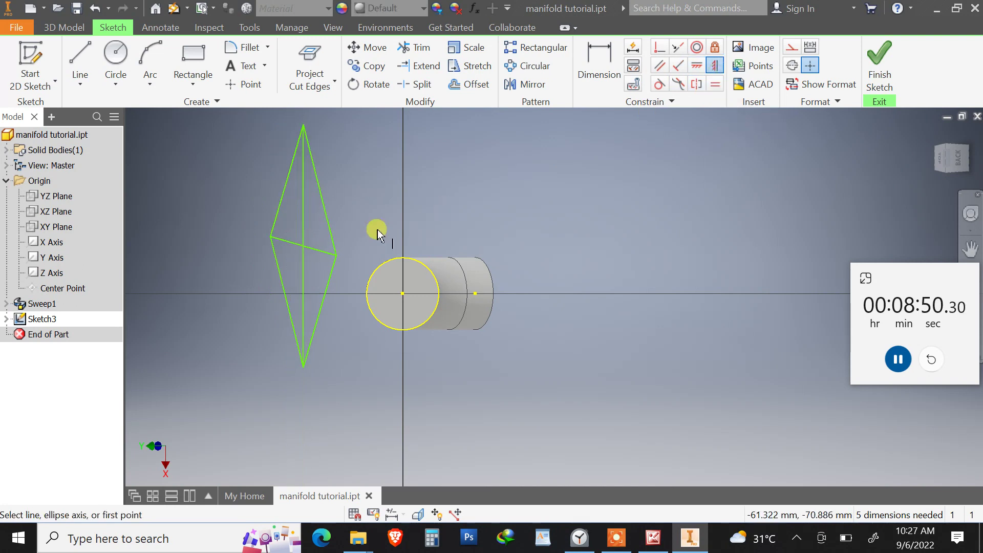
{"action": "left_click", "coordinate": [327, 253]}
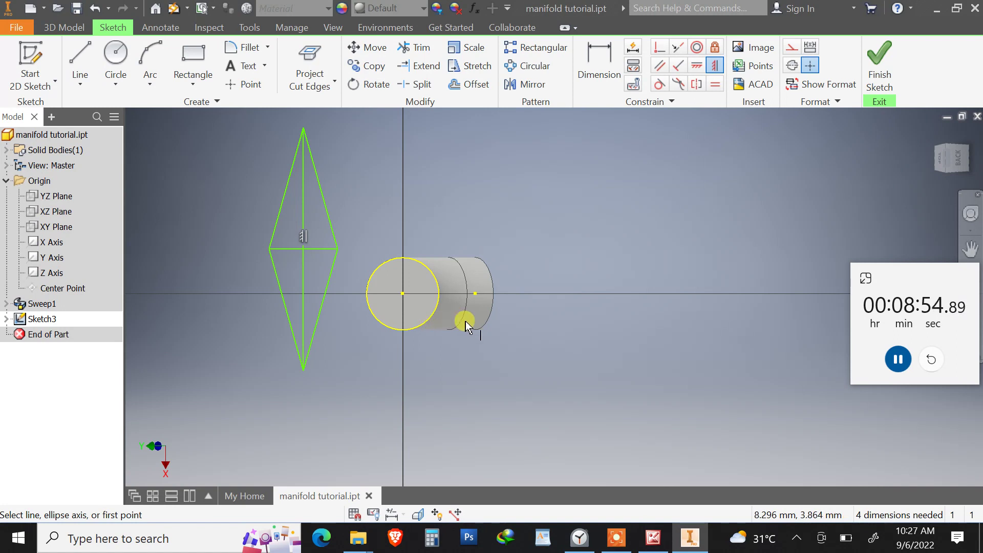
Make the crossing point of the profile's diagonals coincident with the centre of the pipe's circular end face
{"action": "left_click", "coordinate": [656, 51]}
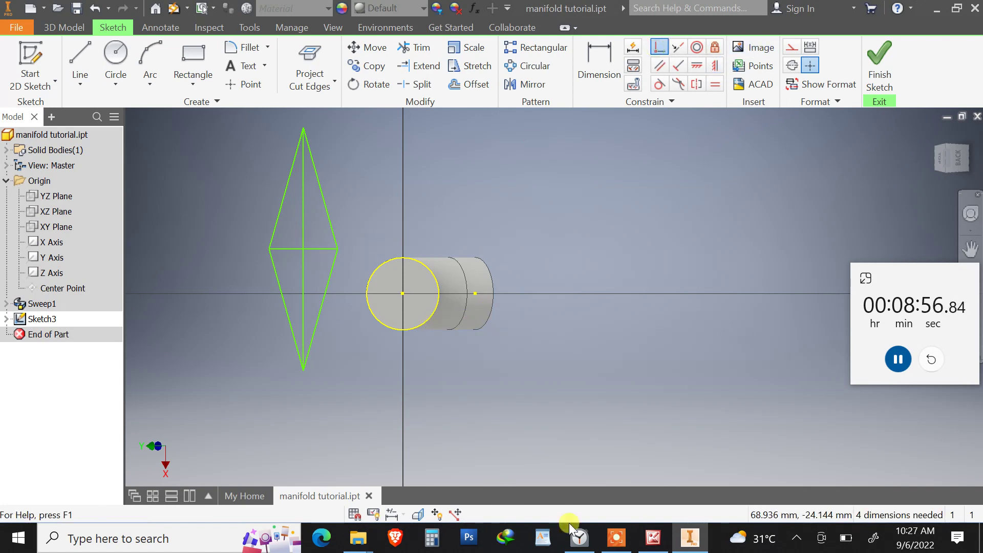
{"action": "left_click", "coordinate": [616, 538]}
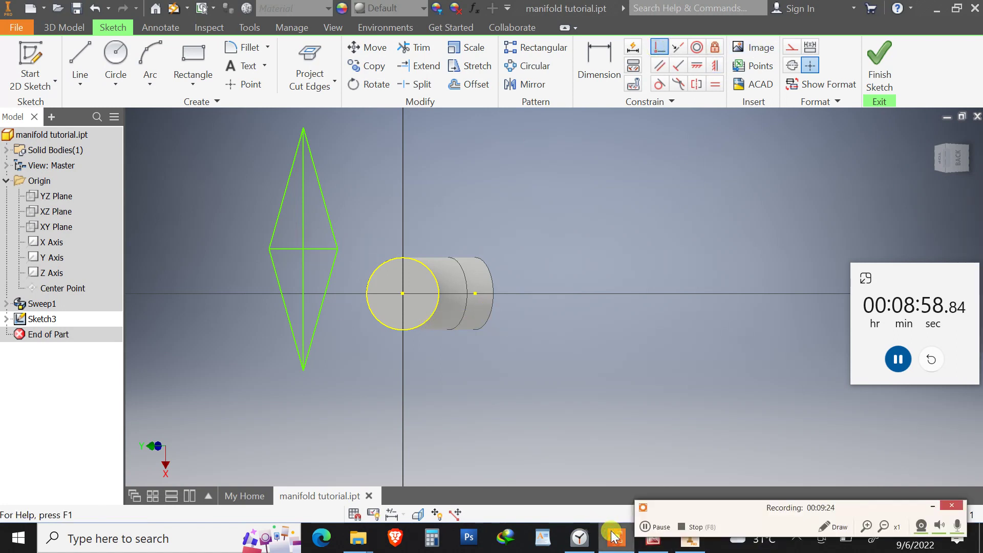
{"action": "left_click", "coordinate": [930, 508]}
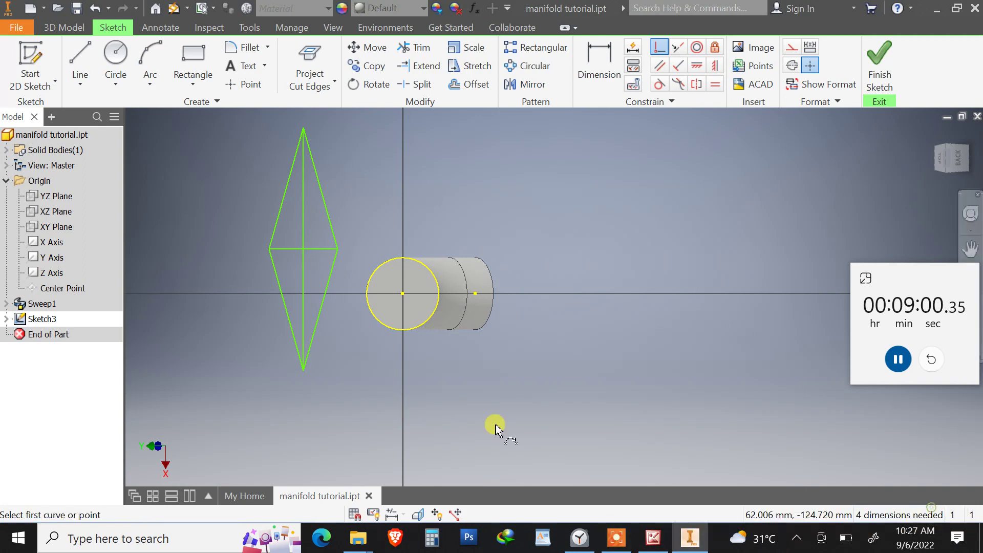
{"action": "left_click", "coordinate": [303, 249]}
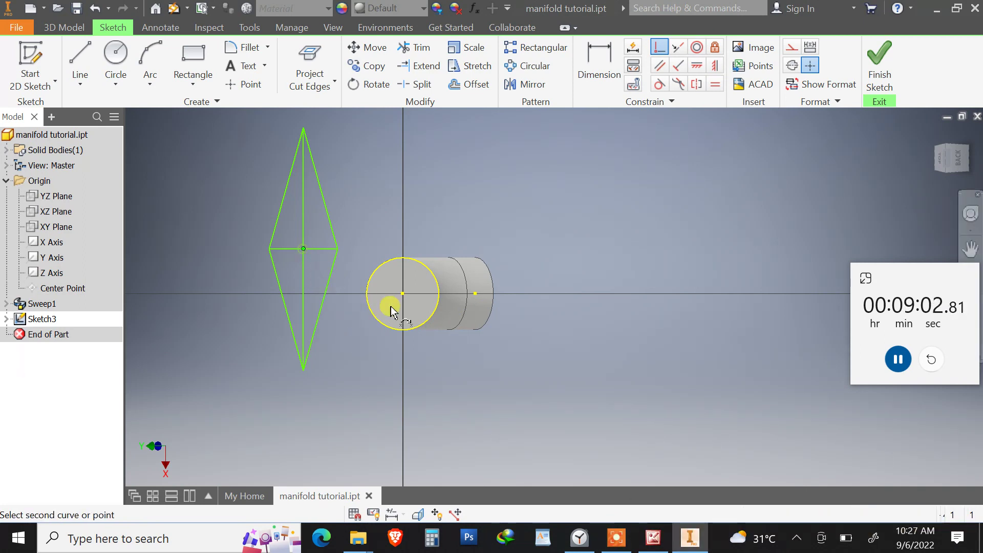
{"action": "left_click", "coordinate": [403, 294]}
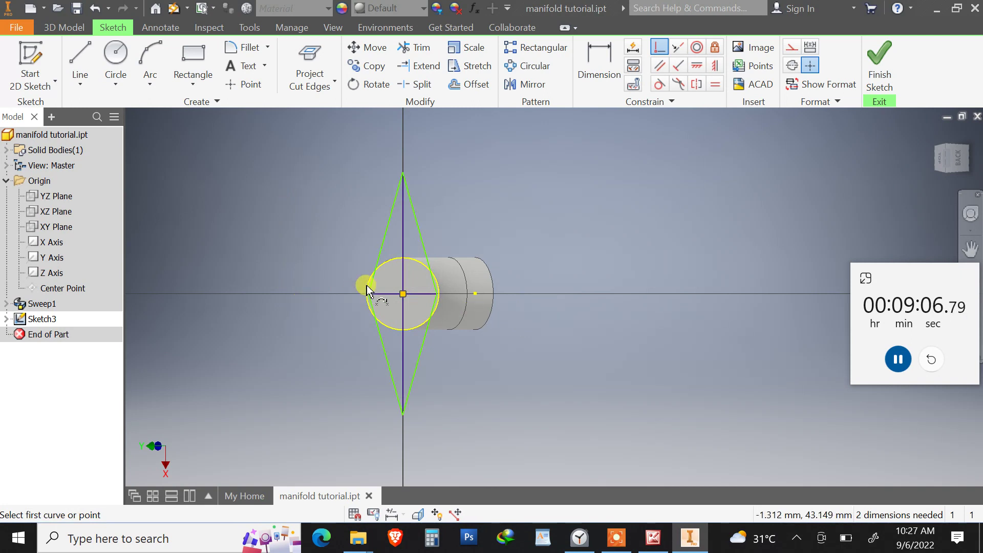
{"action": "key", "text": "Escape"}
Enlarge the rhombus by pulling its corner points outward until it encloses the pipe's end circle on all sides
{"action": "mouse_move", "coordinate": [404, 171]}
{"action": "left_mouse_down"}
{"action": "mouse_move", "coordinate": [396, 149]}
{"action": "mouse_move", "coordinate": [403, 155]}
{"action": "left_mouse_up"}
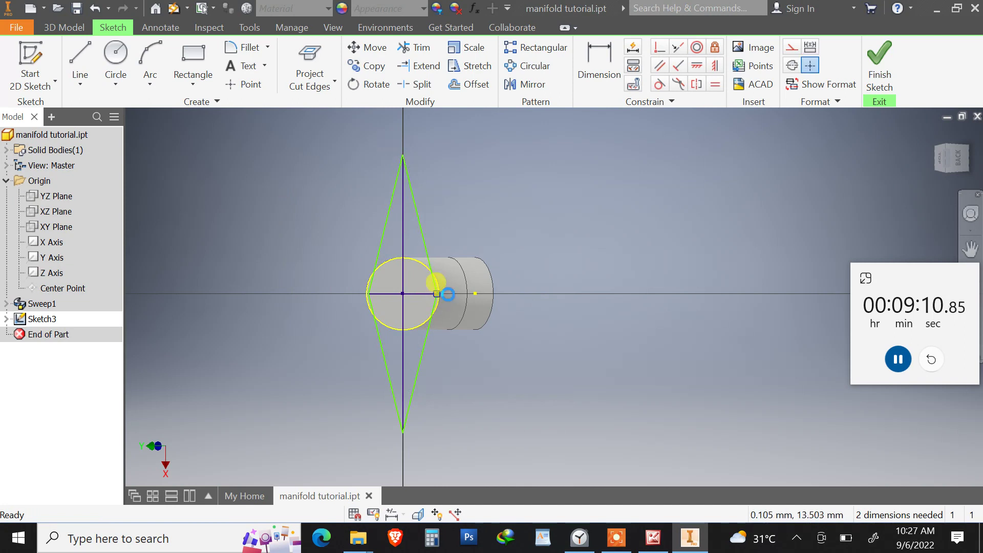
{"action": "left_click_drag", "start_coordinate": [448, 295], "coordinate": [504, 295]}
{"action": "left_click_drag", "start_coordinate": [408, 183], "coordinate": [402, 146]}
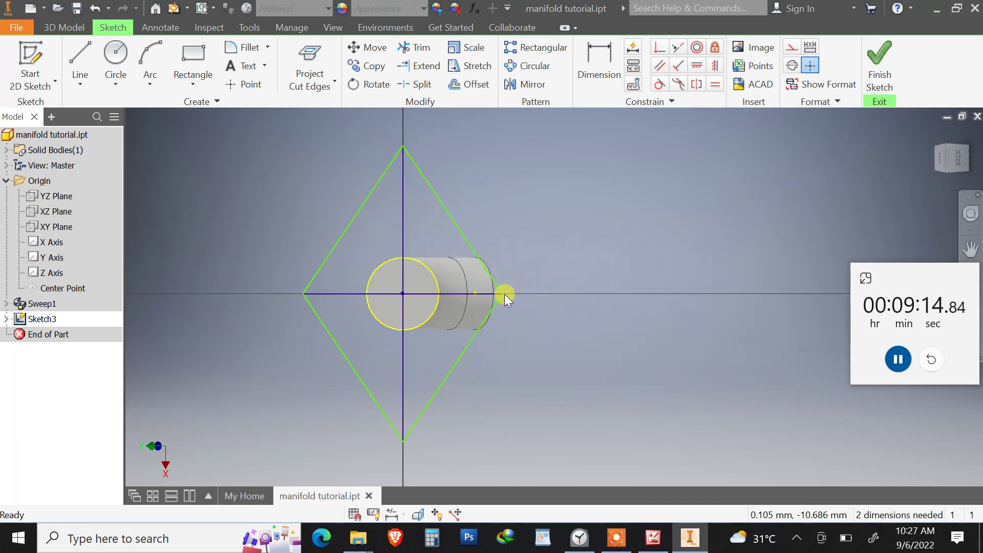
{"action": "left_click_drag", "start_coordinate": [516, 296], "coordinate": [527, 294]}
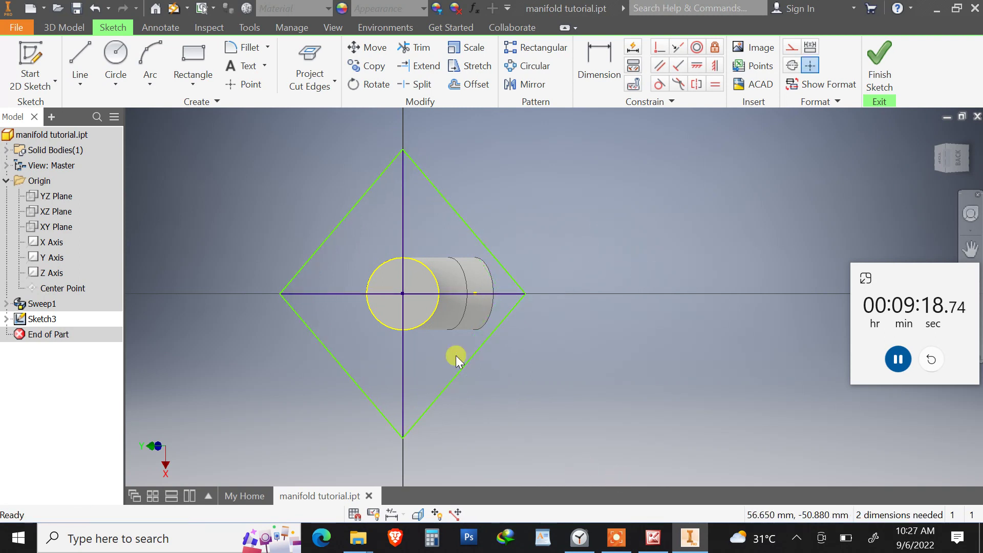
{"action": "left_click", "coordinate": [654, 537]}
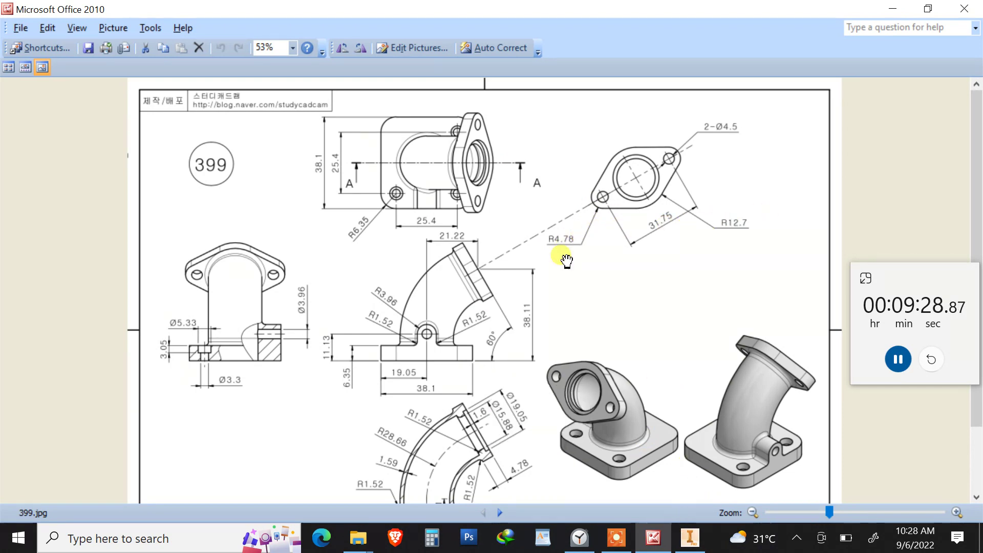
{"action": "left_click", "coordinate": [690, 537]}
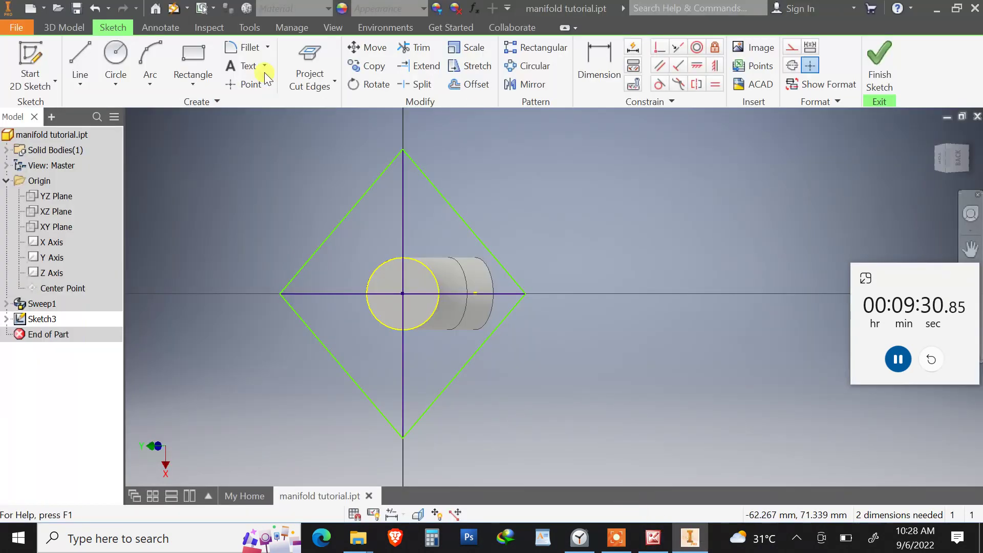
{"action": "left_click", "coordinate": [249, 47]}
{"action": "left_click", "coordinate": [378, 175]}
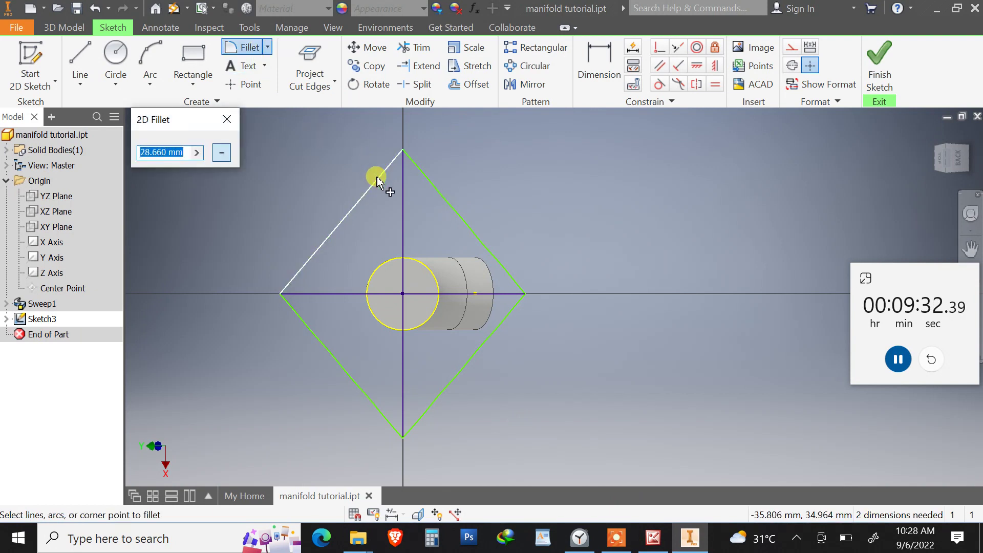
{"action": "left_click", "coordinate": [422, 176]}
{"action": "left_click", "coordinate": [151, 154]}
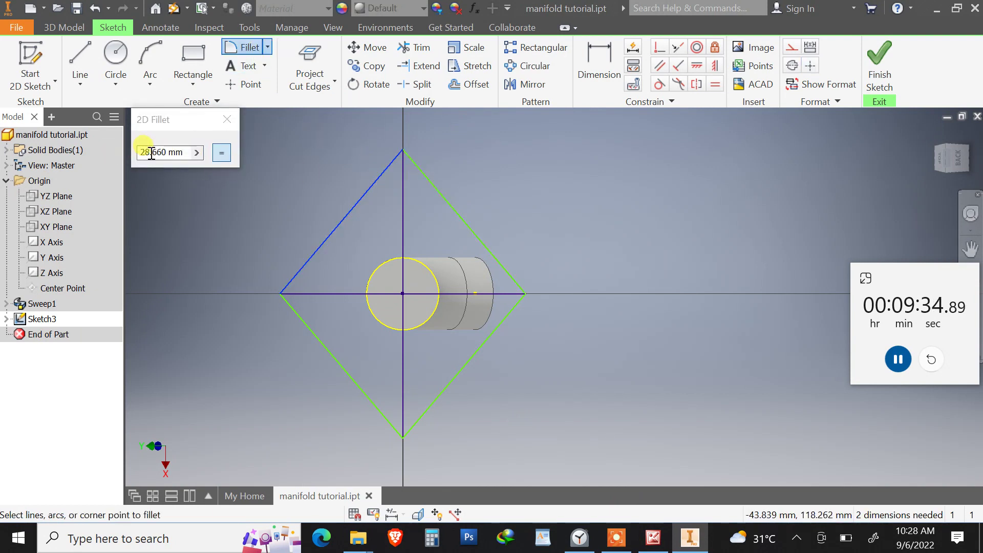
{"action": "key", "text": "Escape"}
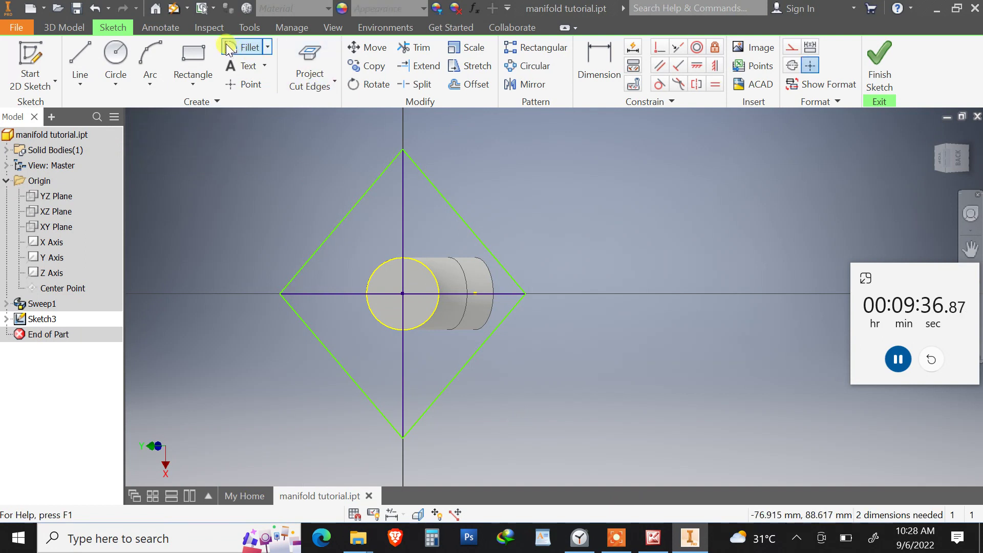
Fillet the two rhombus corners at the ends of the long diagonal with a 4.78 mm radius
{"action": "left_click", "coordinate": [228, 46]}
{"action": "type", "text": "4.78"}
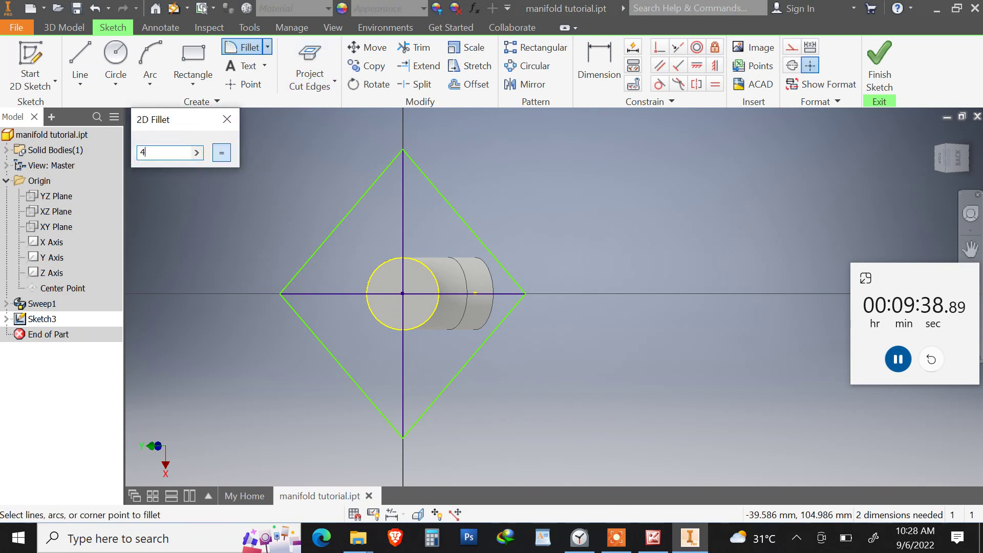
{"action": "left_click", "coordinate": [428, 180]}
{"action": "left_click", "coordinate": [391, 160]}
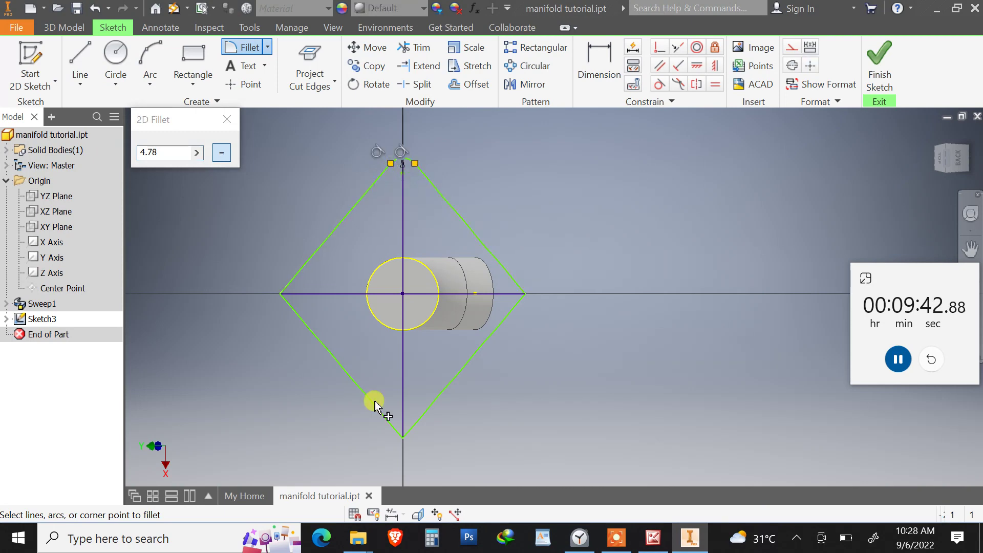
{"action": "left_click", "coordinate": [386, 419]}
{"action": "left_click", "coordinate": [417, 417]}
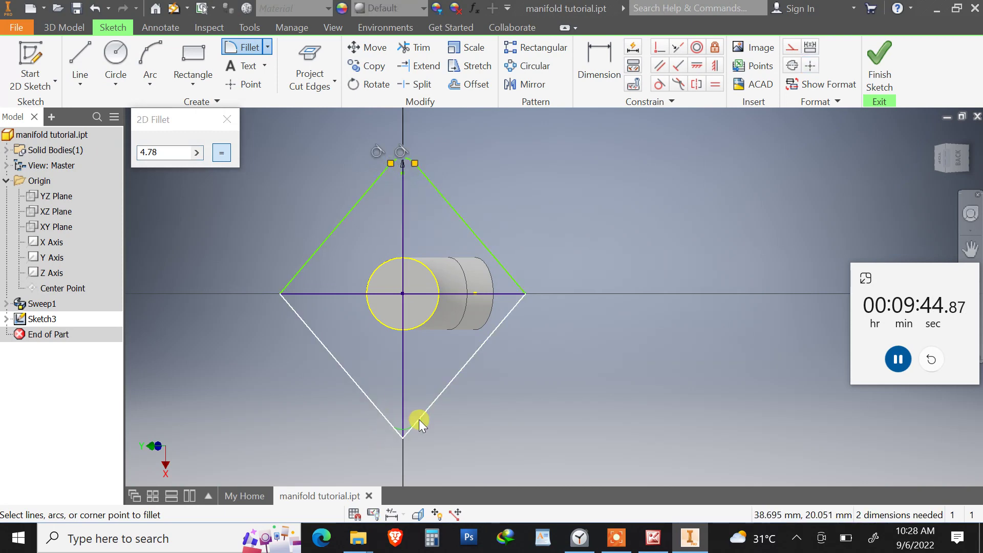
Fillet the two rhombus corners at the ends of the short diagonal with a 12.7 mm radius, per drawing 399.jpg
{"action": "left_click", "coordinate": [650, 538]}
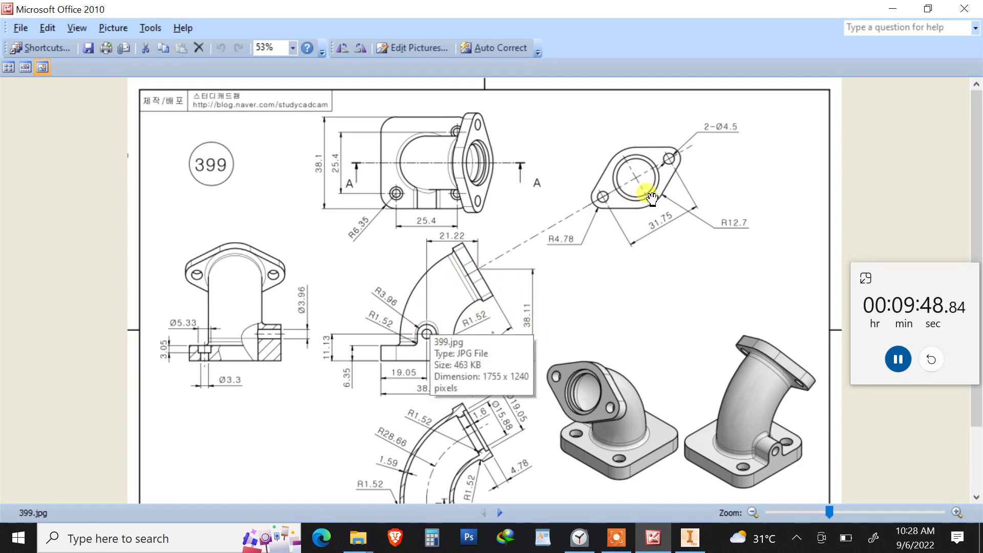
{"action": "left_click", "coordinate": [687, 539]}
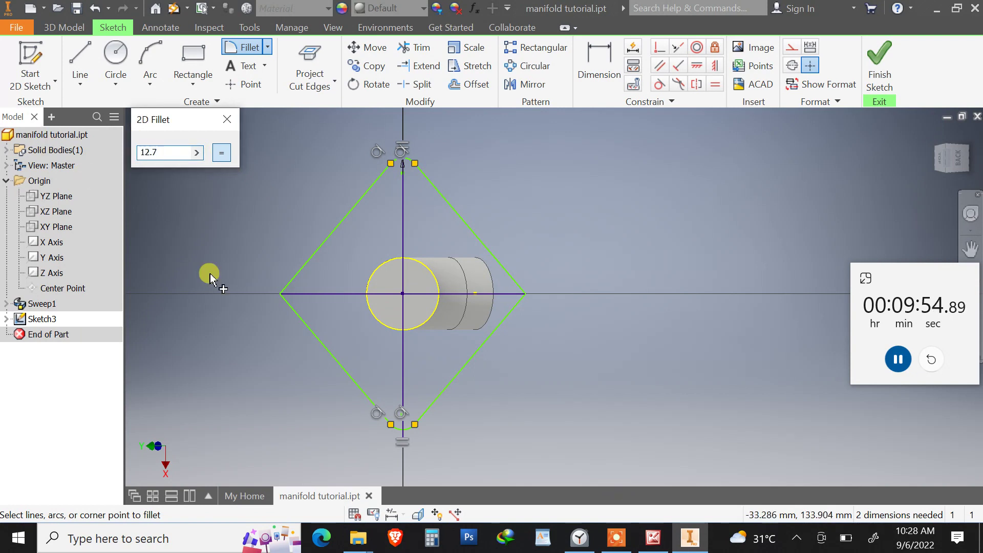
{"action": "left_click", "coordinate": [304, 269]}
{"action": "left_click", "coordinate": [288, 305]}
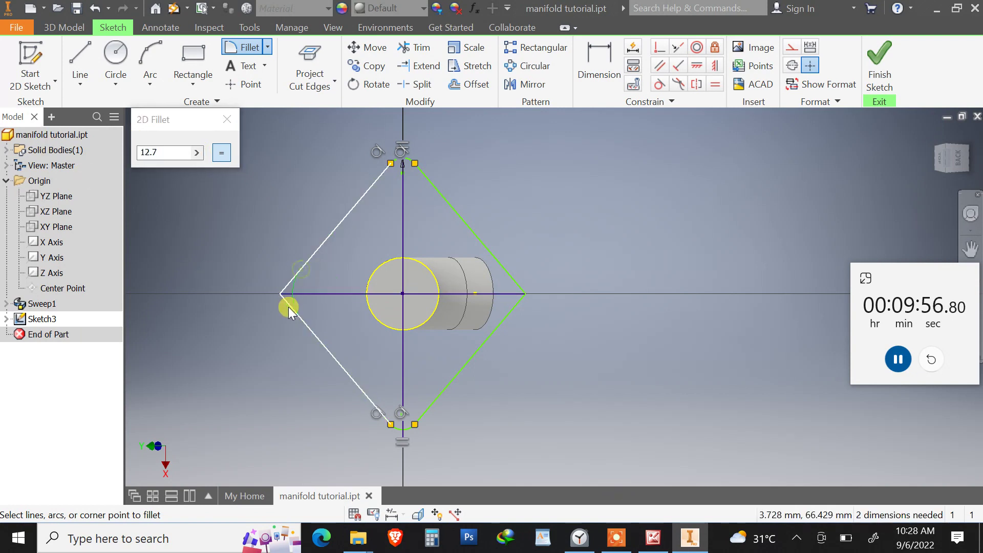
{"action": "left_click", "coordinate": [514, 284]}
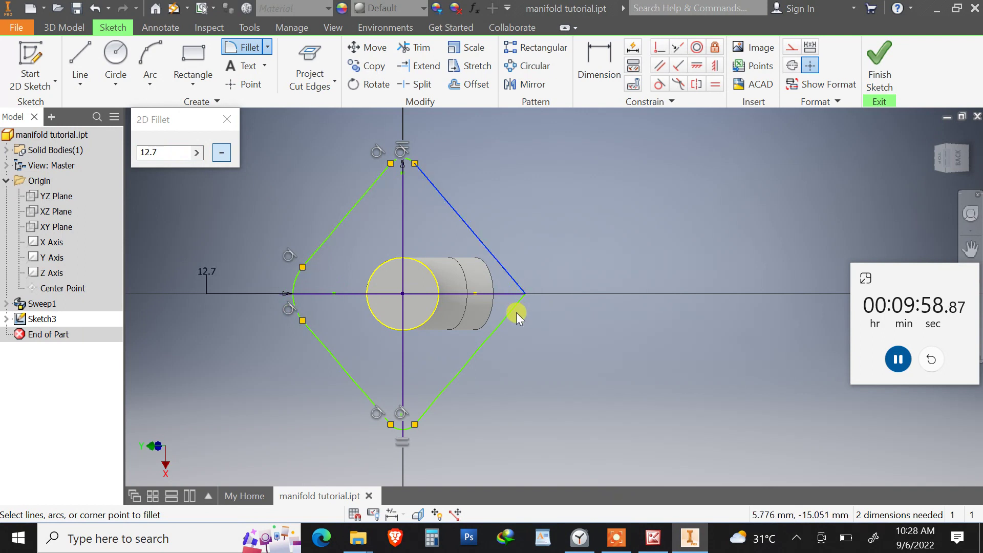
{"action": "left_click", "coordinate": [511, 313]}
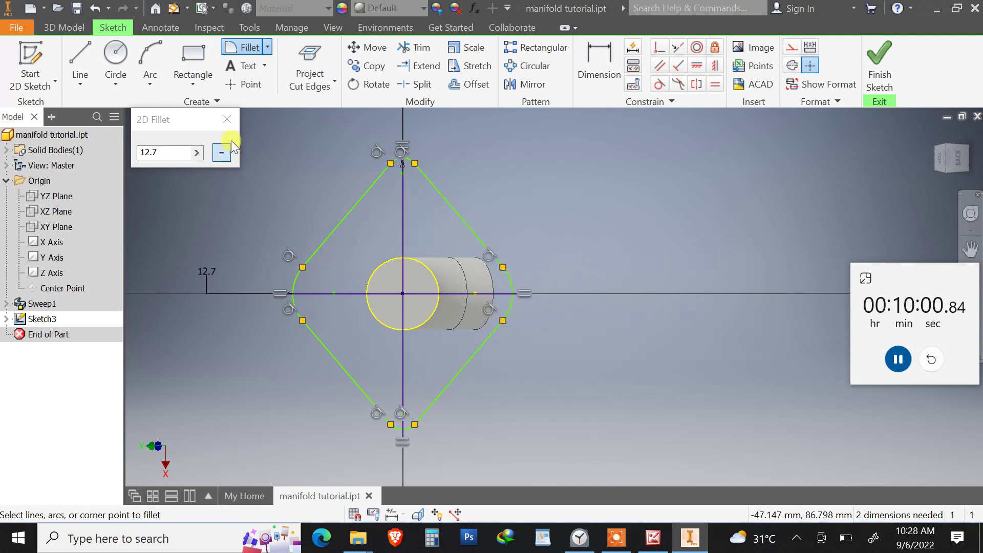
{"action": "key", "text": "Escape"}
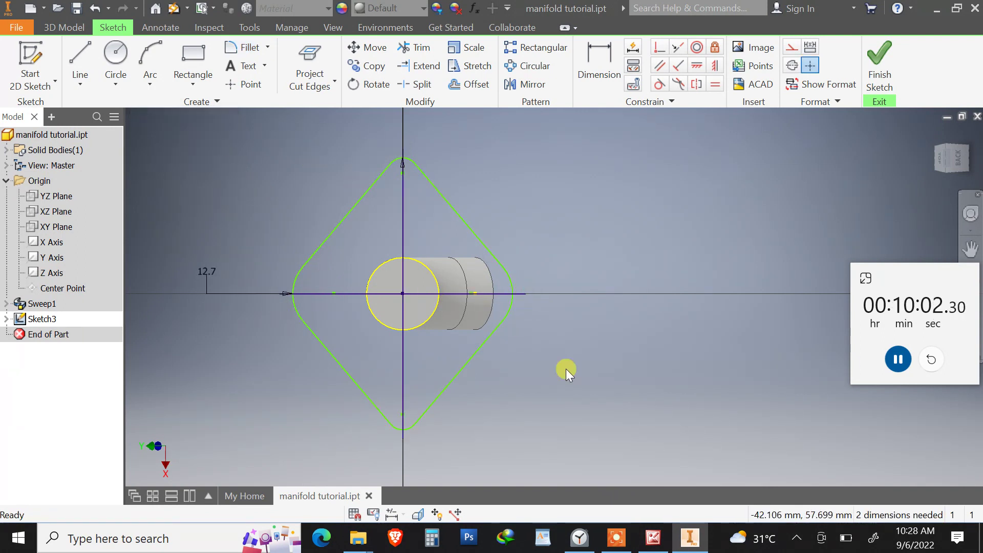
Dimension the distance between the centres of the two 4.78 mm corner arcs as 31.75 mm, per drawing 399.jpg
{"action": "left_click", "coordinate": [653, 537]}
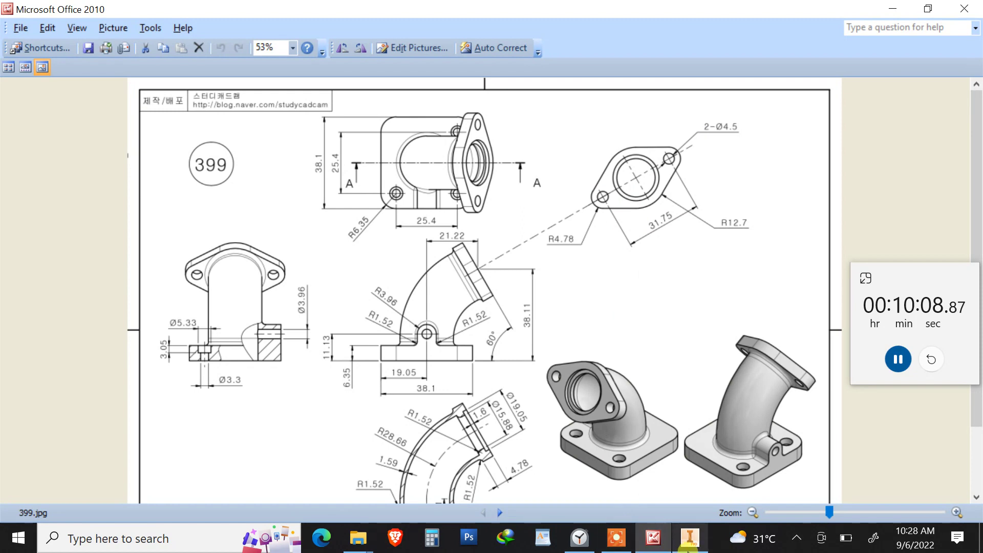
{"action": "mouse_move", "coordinate": [688, 551]}
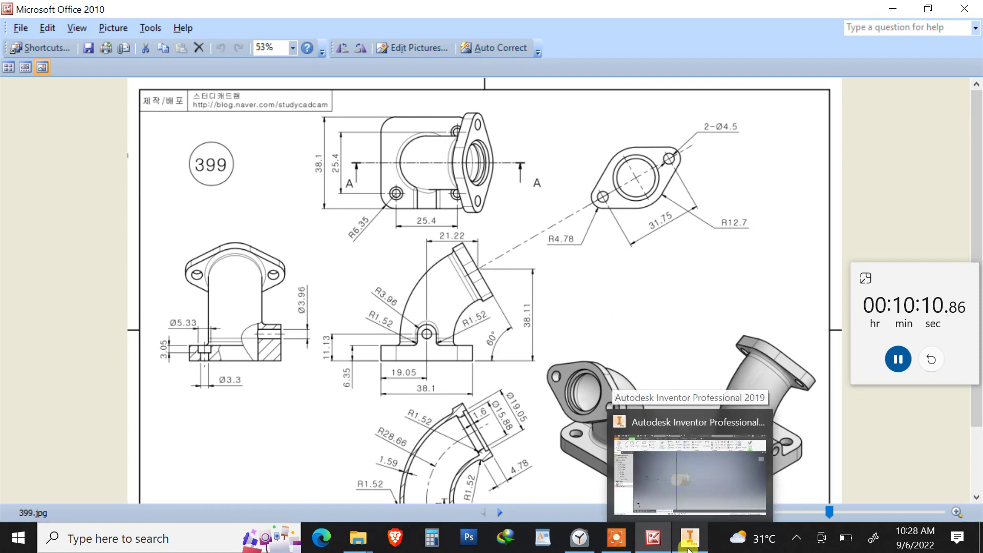
{"action": "left_click", "coordinate": [689, 471]}
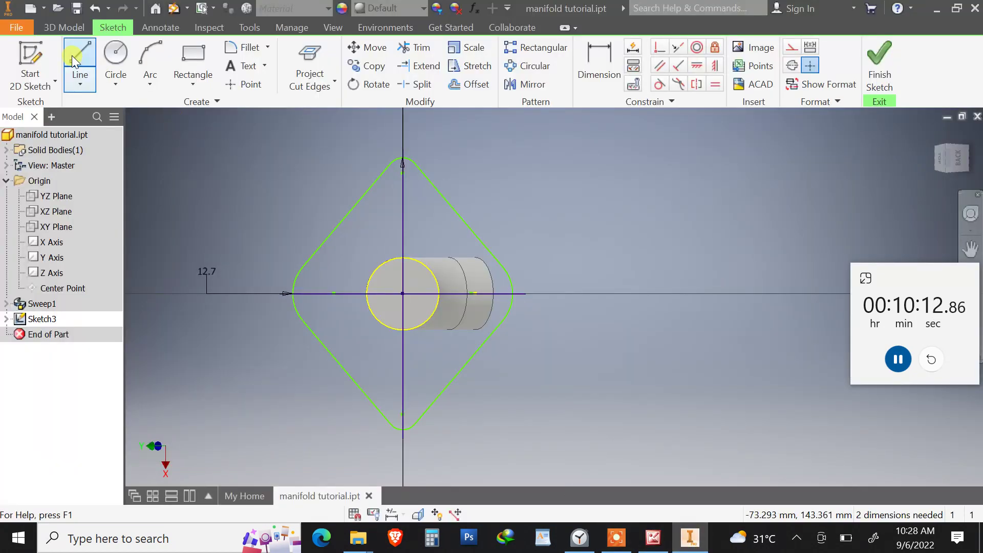
{"action": "left_click", "coordinate": [598, 63]}
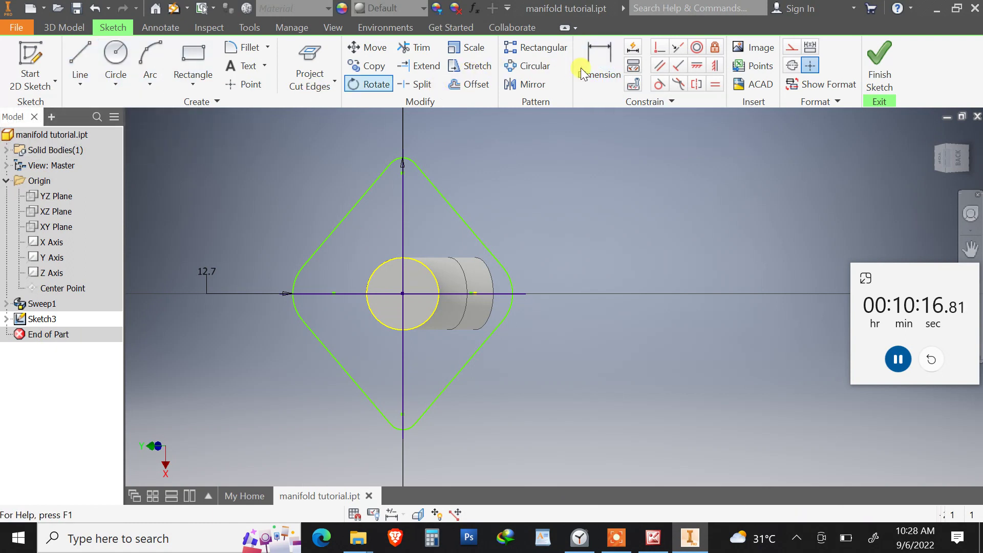
{"action": "left_click", "coordinate": [413, 165]}
{"action": "left_click", "coordinate": [404, 427]}
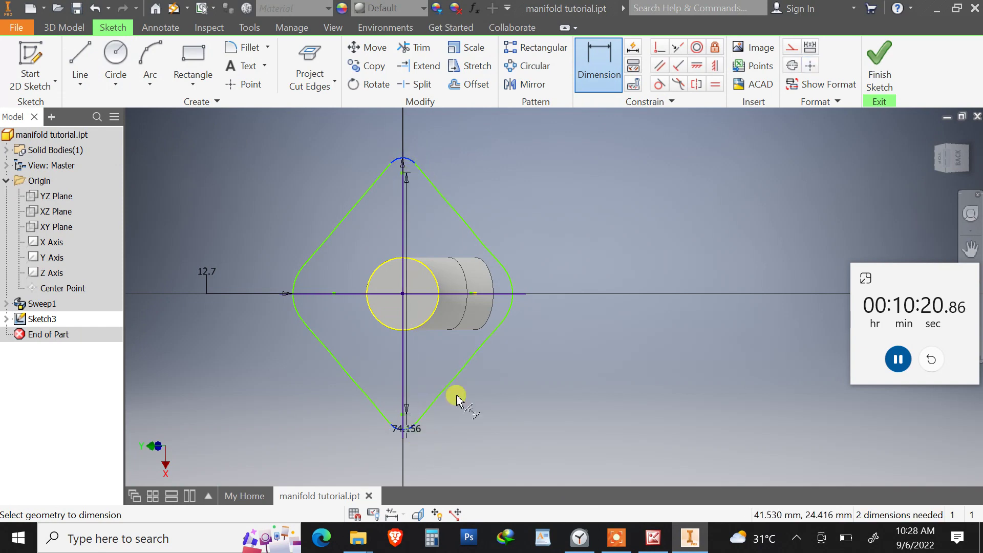
{"action": "left_click", "coordinate": [551, 306]}
{"action": "left_click", "coordinate": [555, 277]}
{"action": "key", "text": "alt+Tab"}
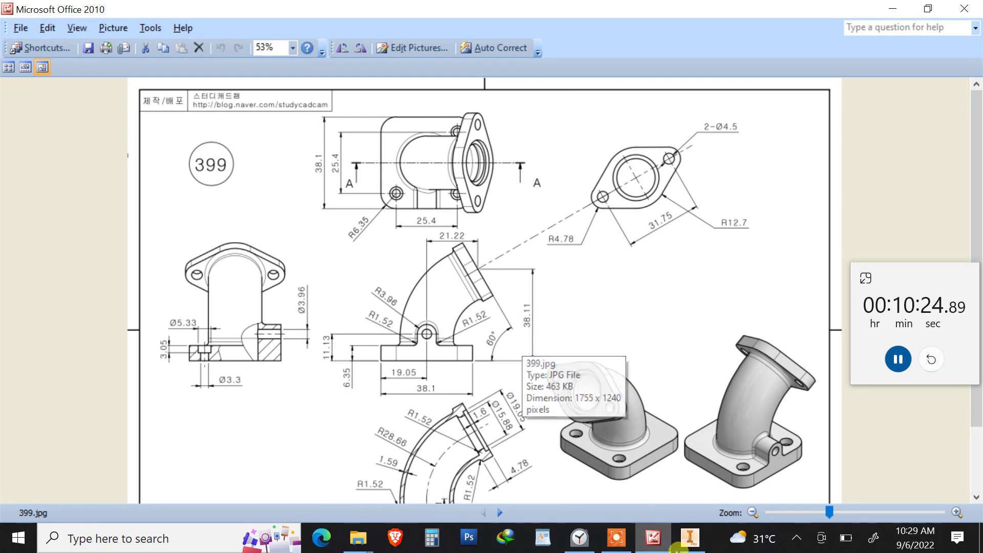
{"action": "left_click", "coordinate": [689, 544]}
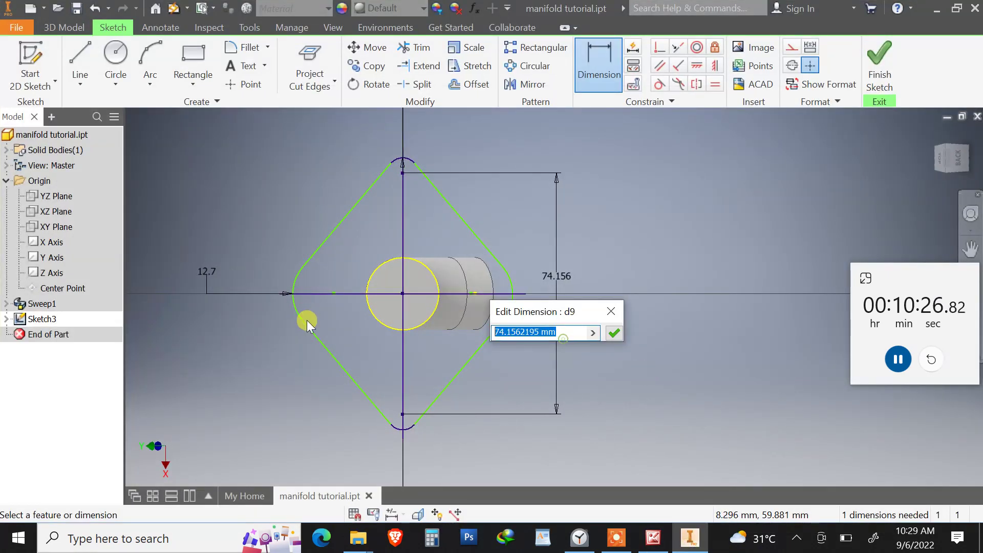
{"action": "type", "text": "31.75"}
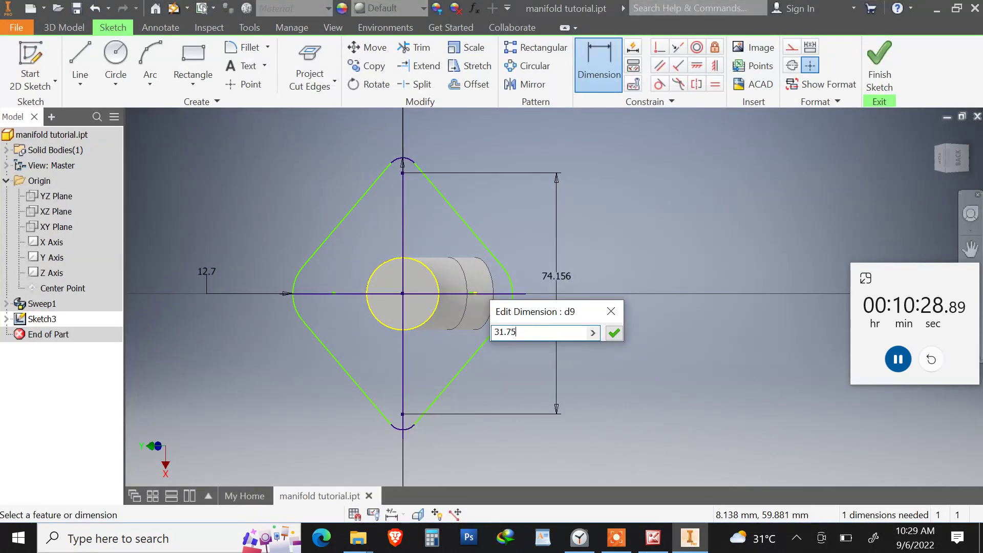
{"action": "left_click", "coordinate": [614, 333]}
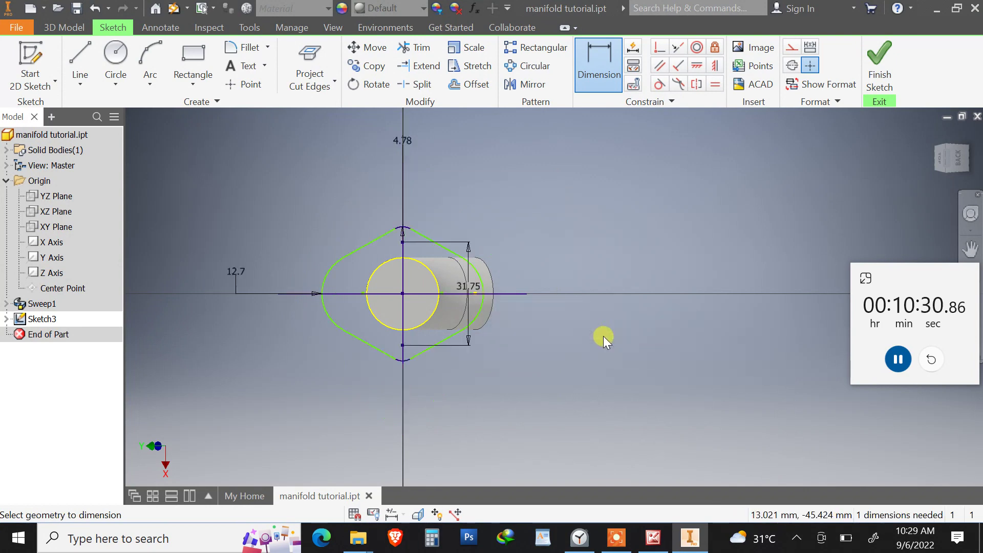
Make the flange outline's 12.7 mm arc concentric with the pipe's end circle, per drawing 399.jpg, and finish the sketch
{"action": "left_click", "coordinate": [654, 538]}
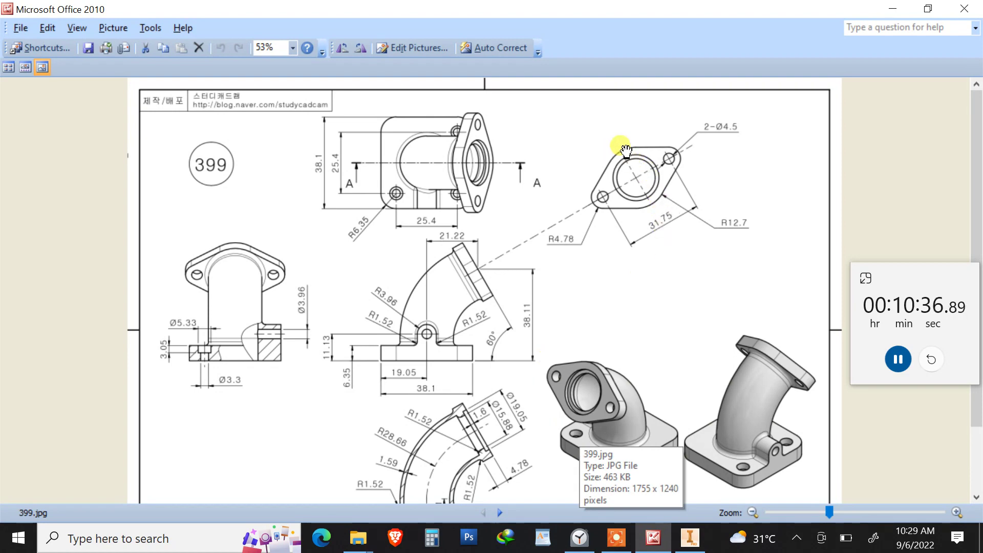
{"action": "left_click", "coordinate": [690, 537]}
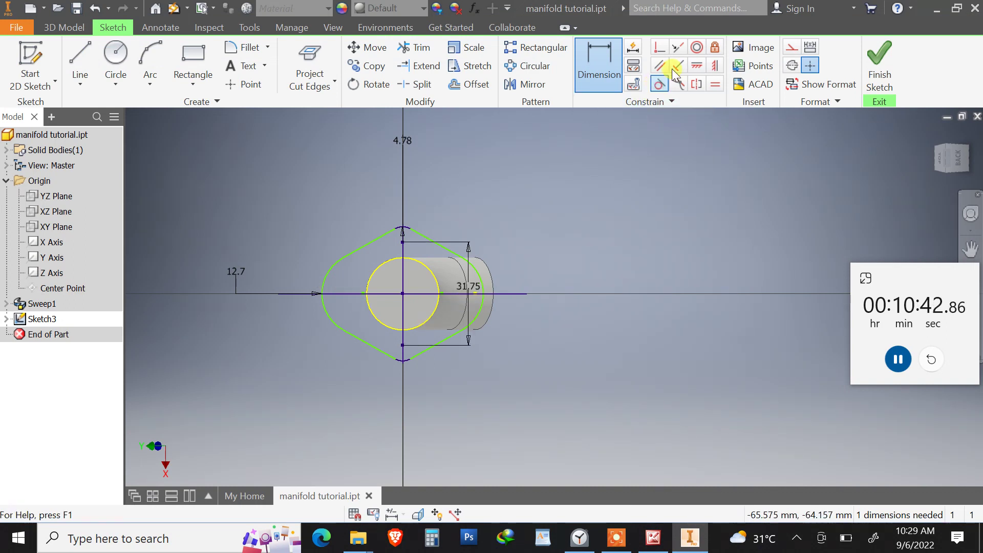
{"action": "left_click", "coordinate": [697, 51]}
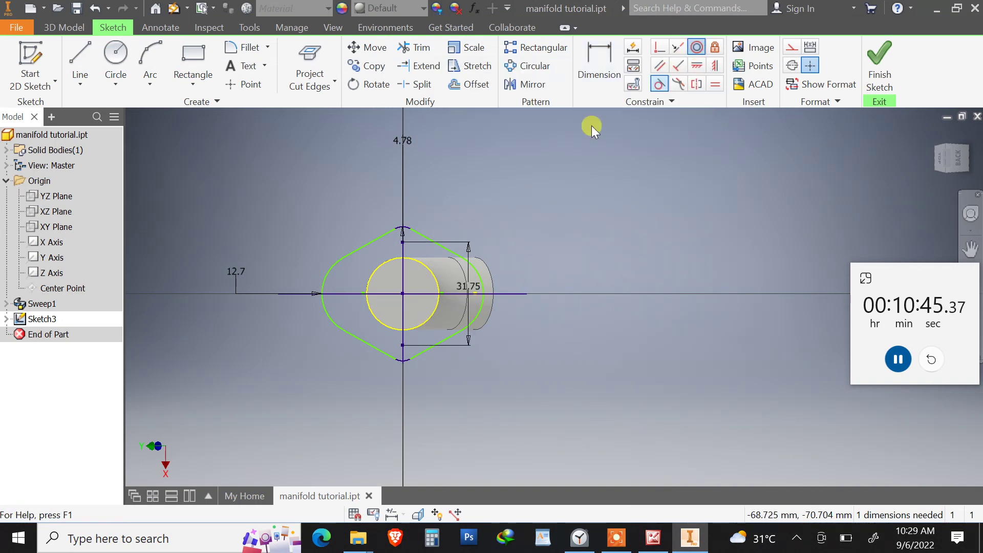
{"action": "left_click", "coordinate": [327, 277]}
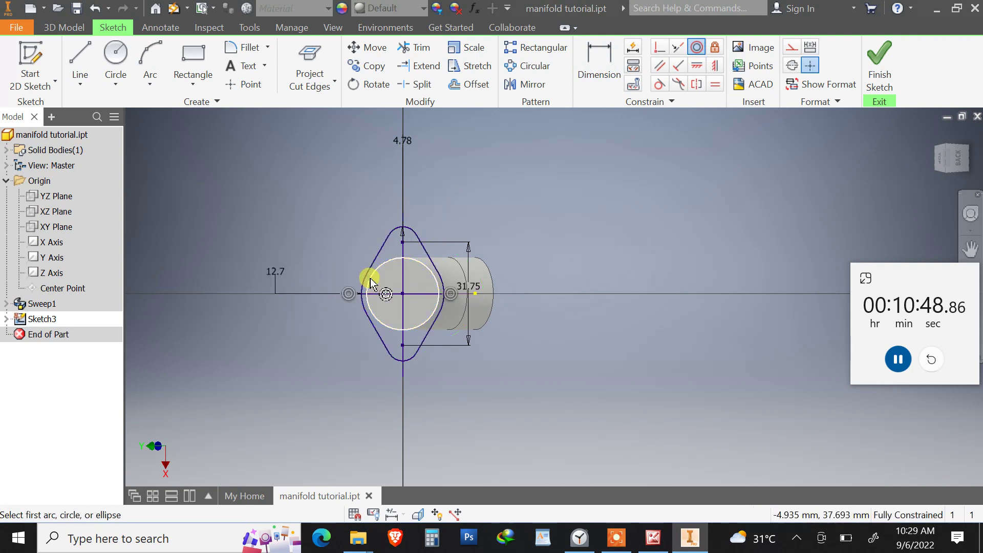
{"action": "left_click", "coordinate": [370, 281]}
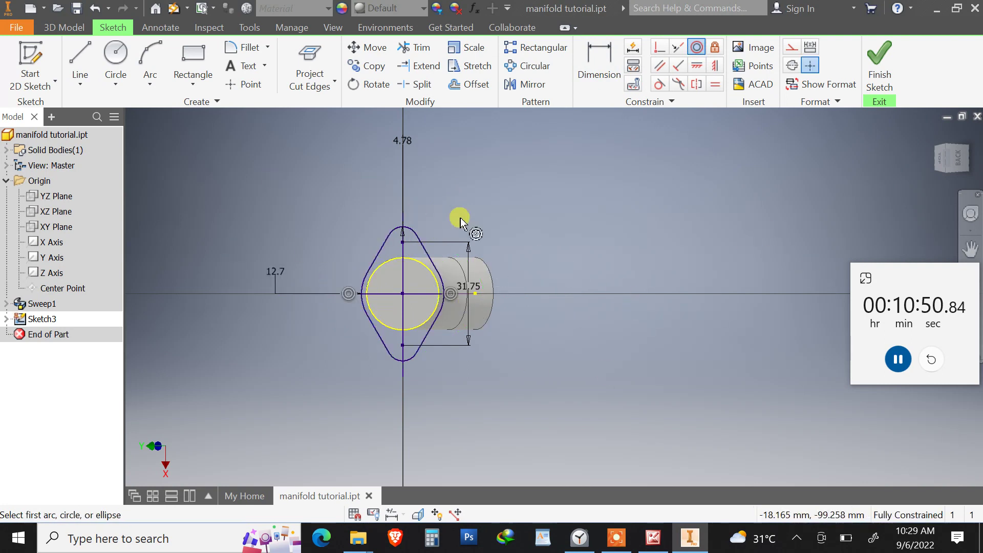
{"action": "left_click", "coordinate": [881, 78]}
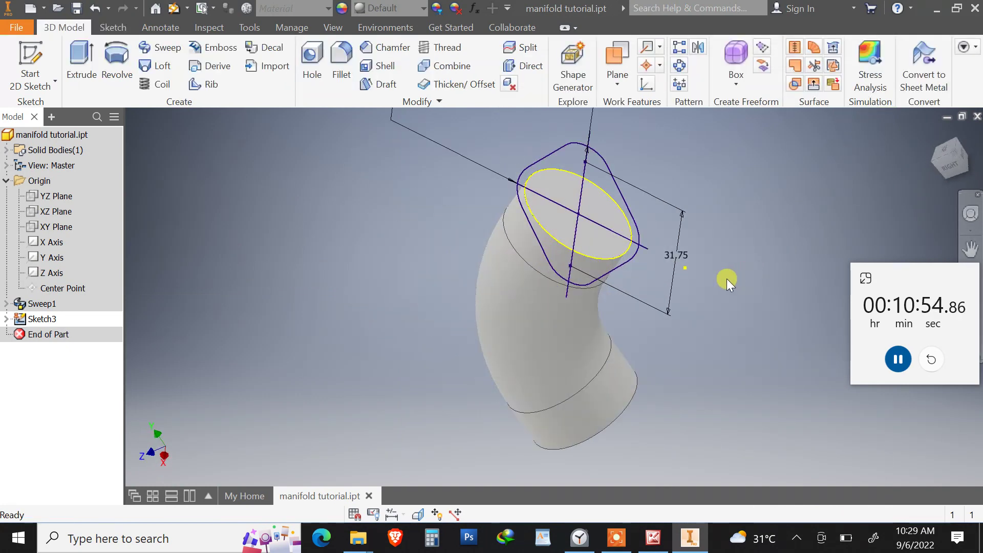
Set up an extrusion of the whole flange profile, including the inner circle region, with its direction reversed toward the pipe
{"action": "middle_click_drag", "start_coordinate": [566, 285], "coordinate": [569, 335]}
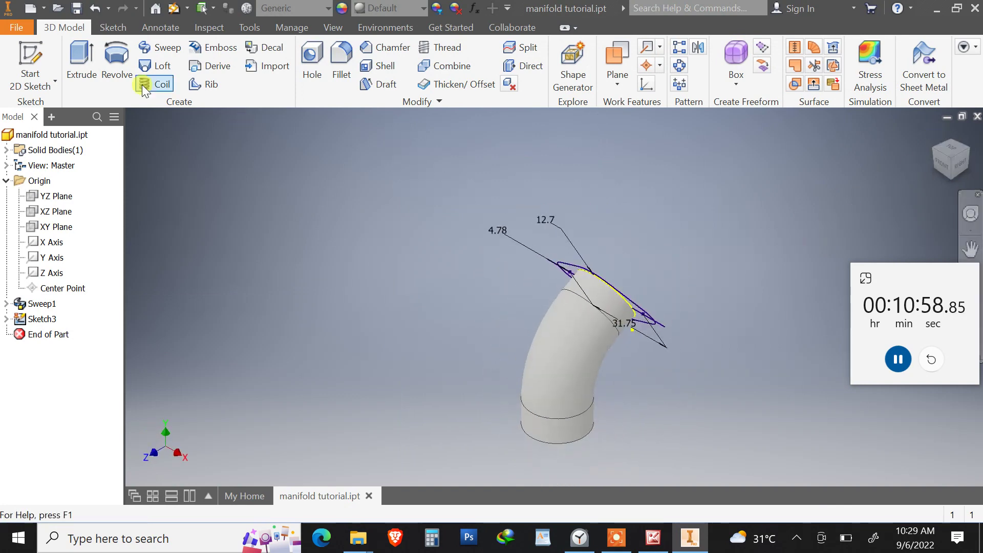
{"action": "left_click", "coordinate": [88, 69]}
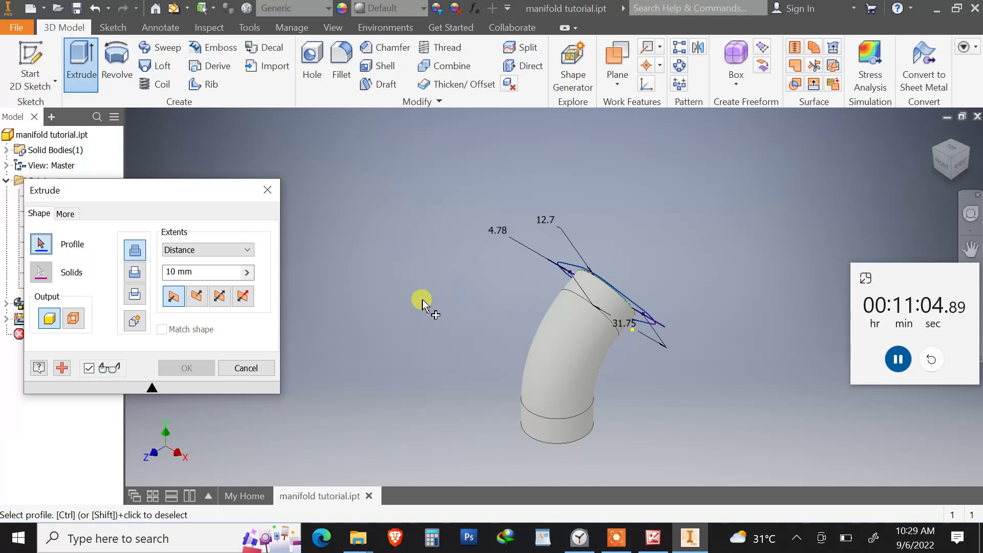
{"action": "scroll", "coordinate": [657, 340], "scroll_direction": "up", "scroll_amount": 3}
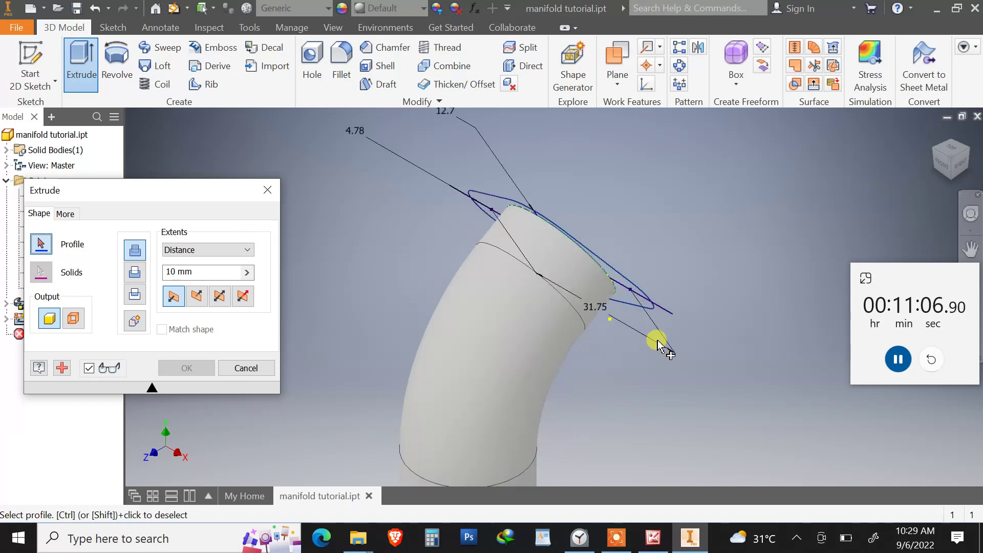
{"action": "mouse_move", "coordinate": [643, 307]}
{"action": "middle_mouse_down", "text": "shift"}
{"action": "mouse_move", "coordinate": [606, 300]}
{"action": "mouse_move", "coordinate": [559, 323]}
{"action": "mouse_move", "coordinate": [531, 230]}
{"action": "middle_mouse_up", "text": "shift"}
{"action": "left_click", "coordinate": [531, 228]}
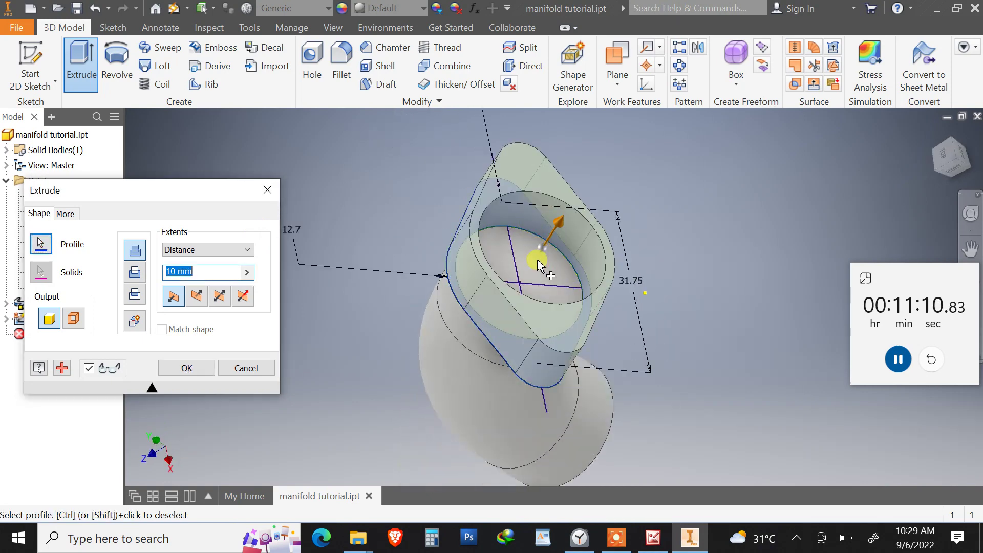
{"action": "left_click", "coordinate": [537, 260]}
{"action": "middle_click_drag", "start_coordinate": [488, 282], "coordinate": [563, 239], "text": "shift"}
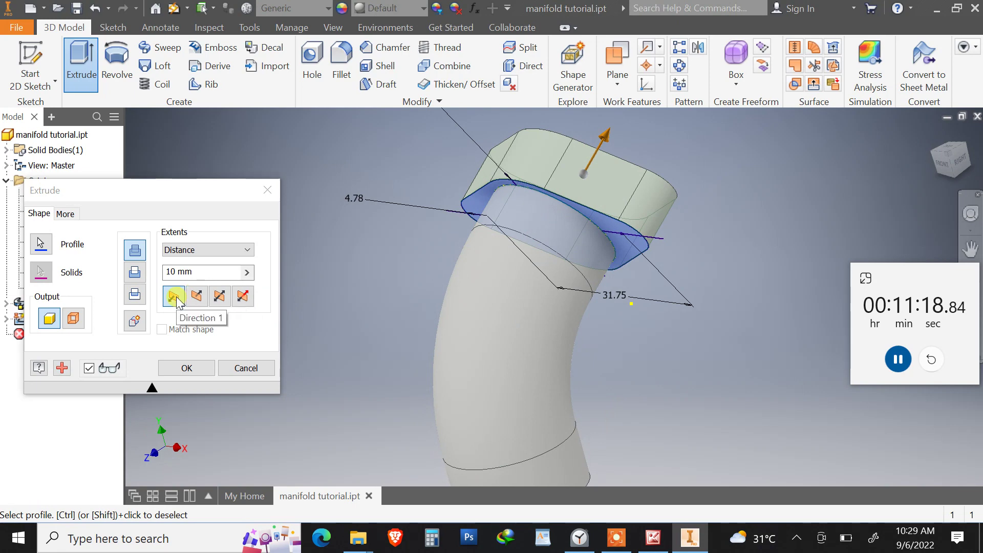
{"action": "left_click", "coordinate": [196, 297]}
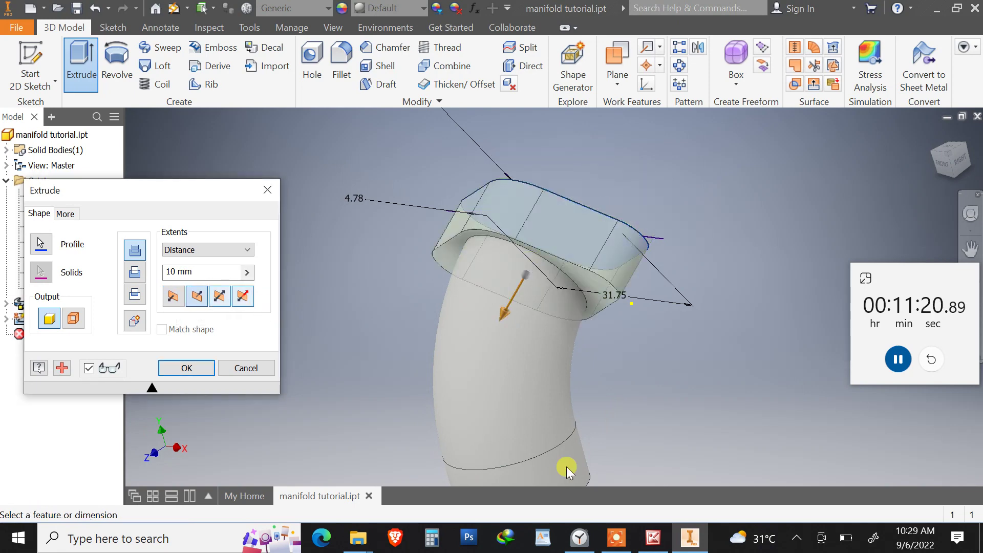
Set the flange extrusion distance to 4.78 mm, per drawing 399.jpg, and create the joined solid
{"action": "left_click", "coordinate": [661, 538]}
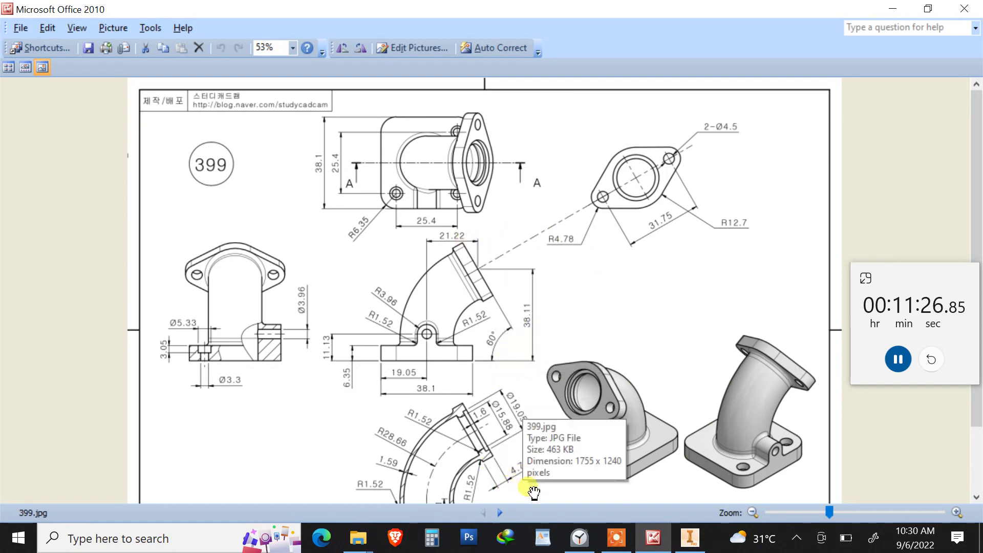
{"action": "left_click", "coordinate": [690, 538]}
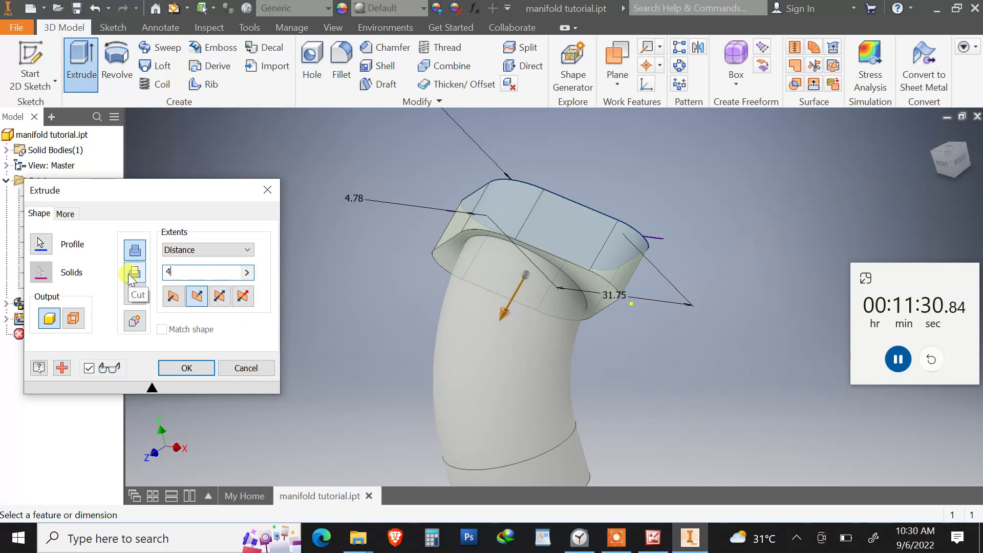
{"action": "type", "text": ".78"}
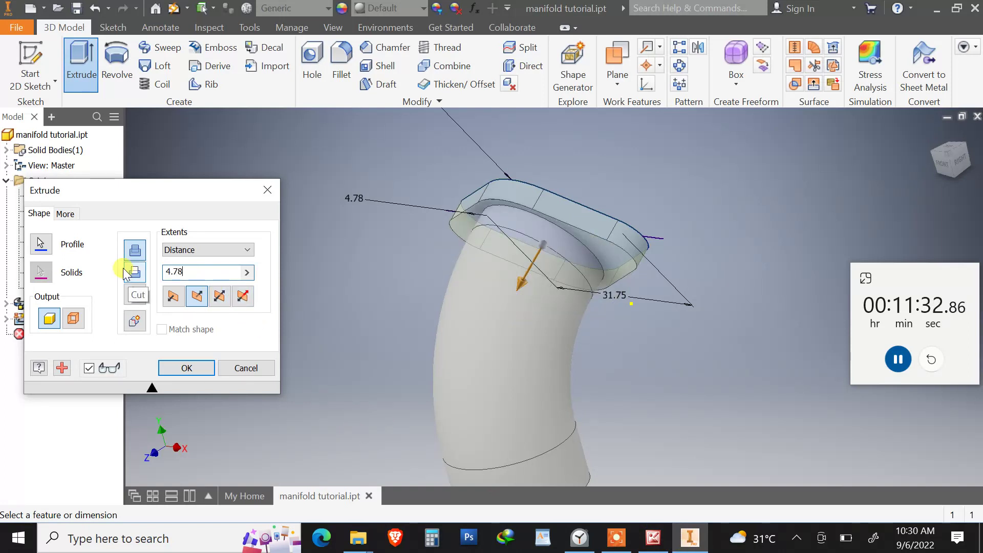
{"action": "left_click", "coordinate": [193, 368]}
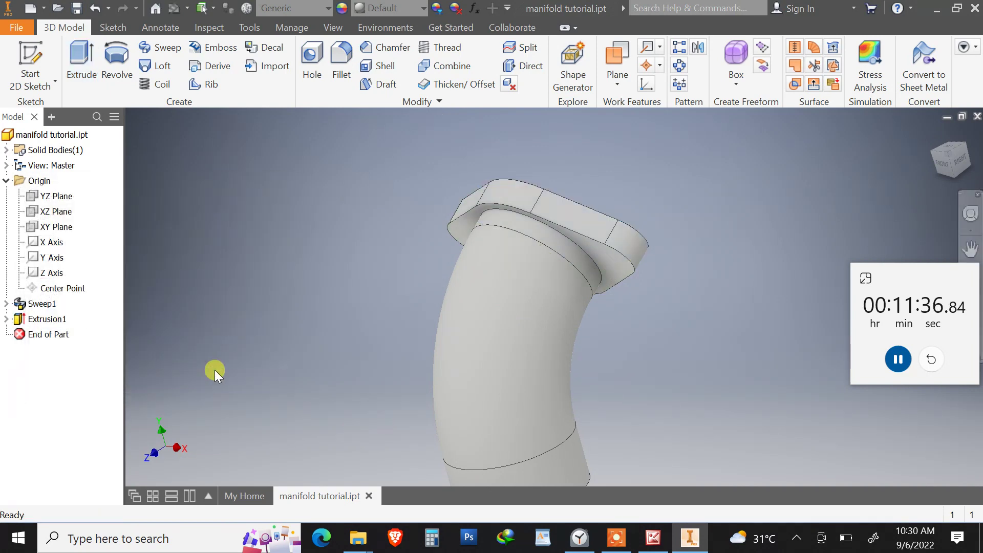
Start a sketch on the pipe's straight-end circular face and draw a rectangle about 65 by 54 mm around it
{"action": "left_click", "coordinate": [934, 133]}
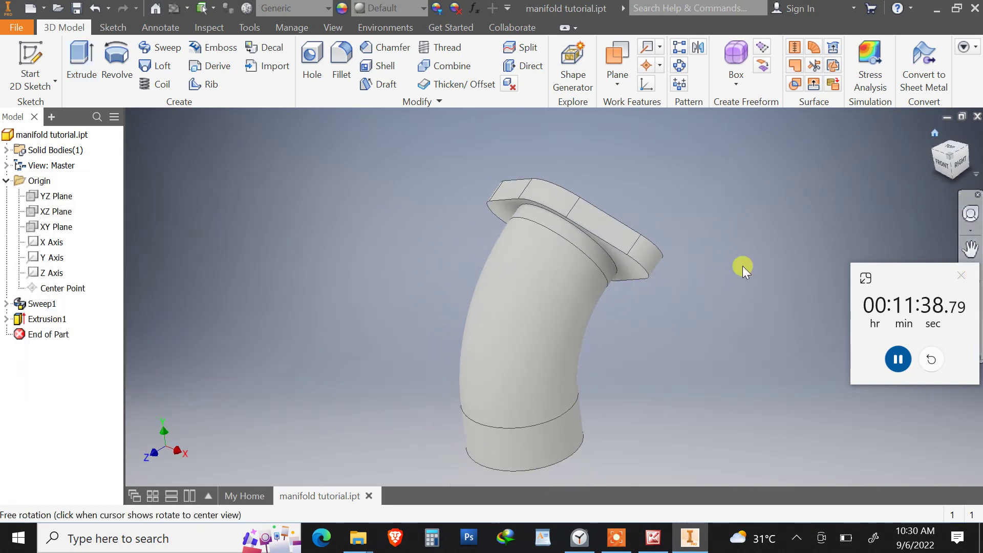
{"action": "middle_click_drag", "start_coordinate": [743, 266], "coordinate": [563, 286], "text": "shift"}
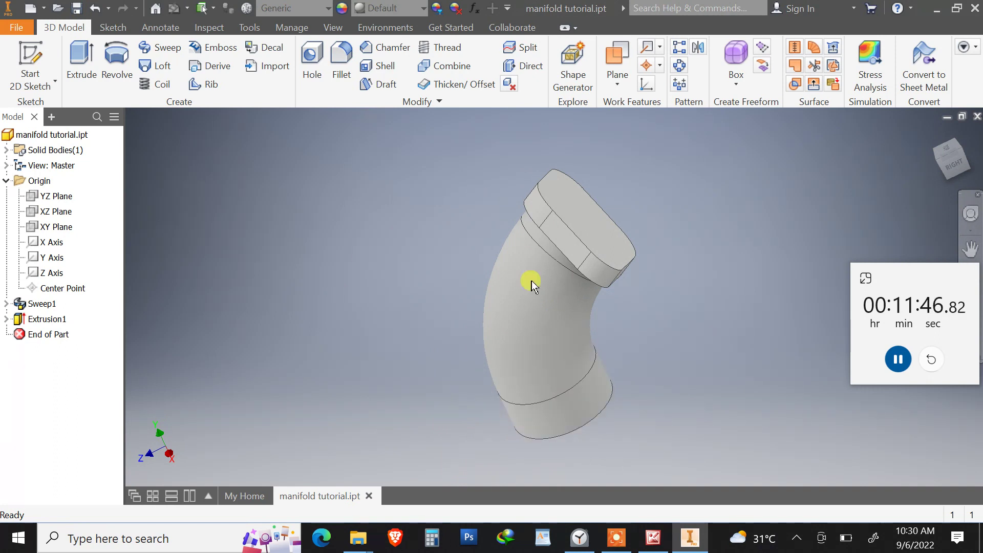
{"action": "left_click", "coordinate": [652, 545]}
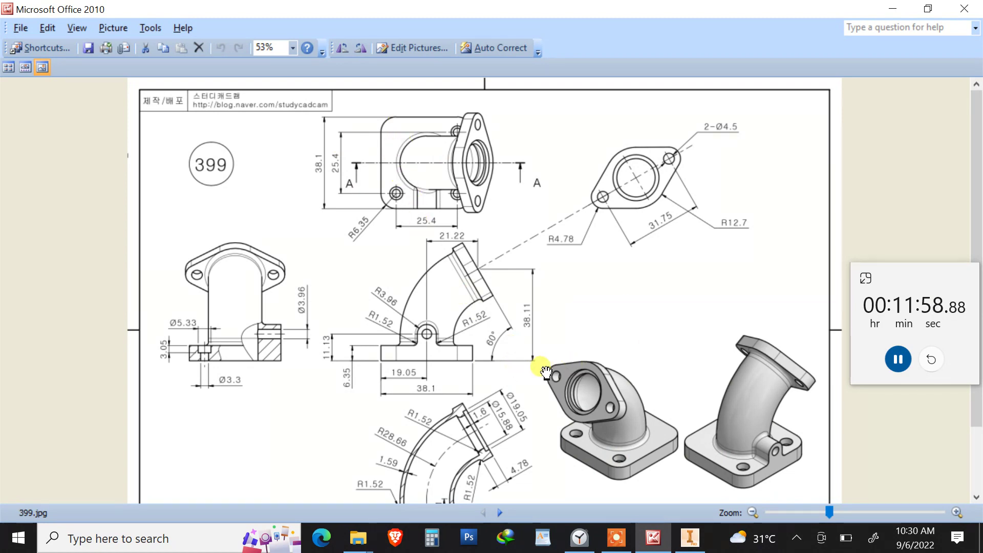
{"action": "key", "text": "alt+Tab"}
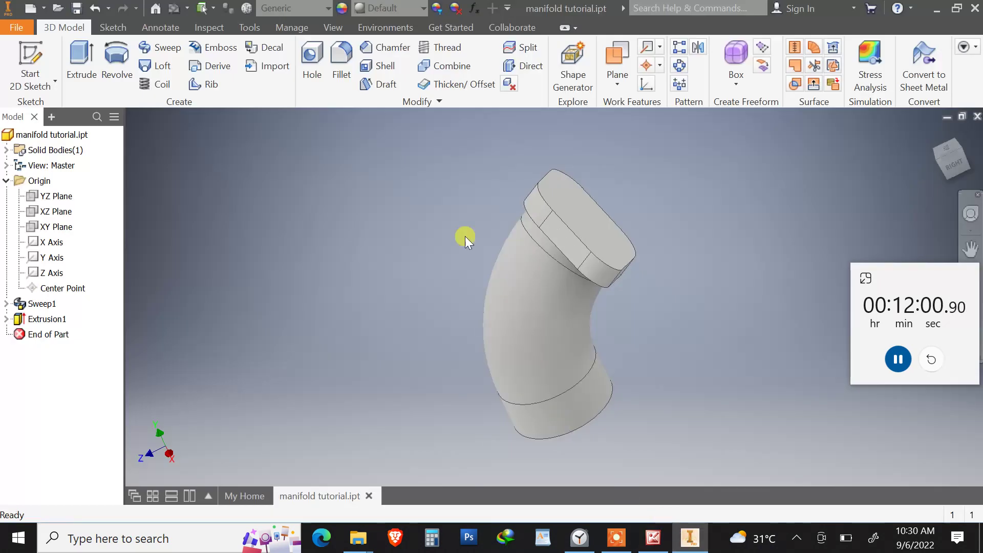
{"action": "middle_click_drag", "start_coordinate": [467, 318], "coordinate": [567, 342], "text": "shift"}
{"action": "left_click", "coordinate": [568, 342]}
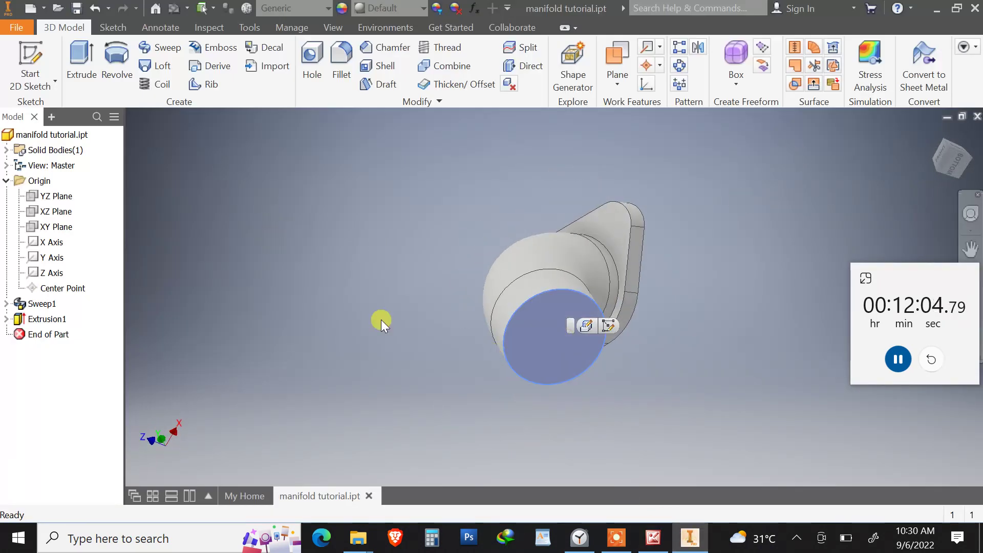
{"action": "left_click", "coordinate": [33, 53]}
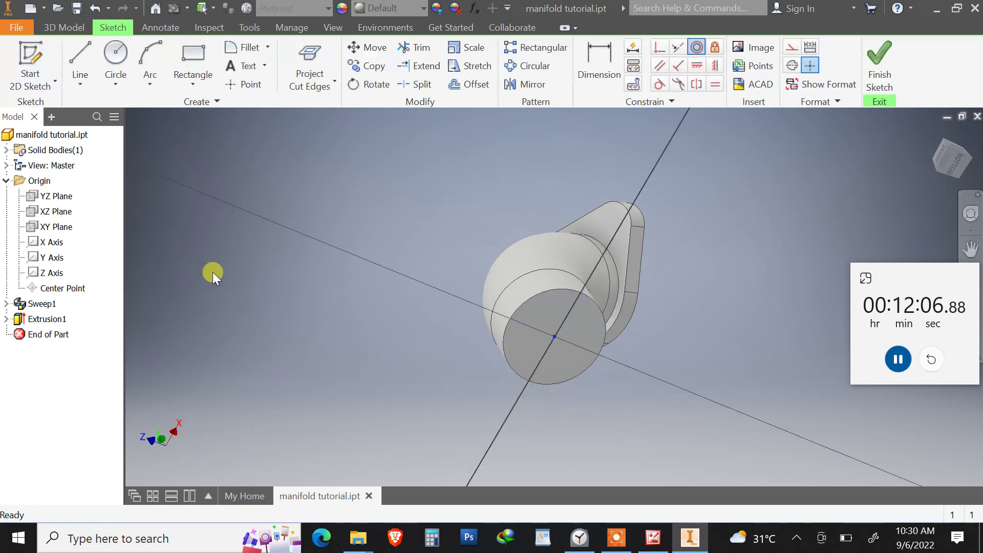
{"action": "left_click", "coordinate": [194, 63]}
{"action": "left_click", "coordinate": [415, 169]}
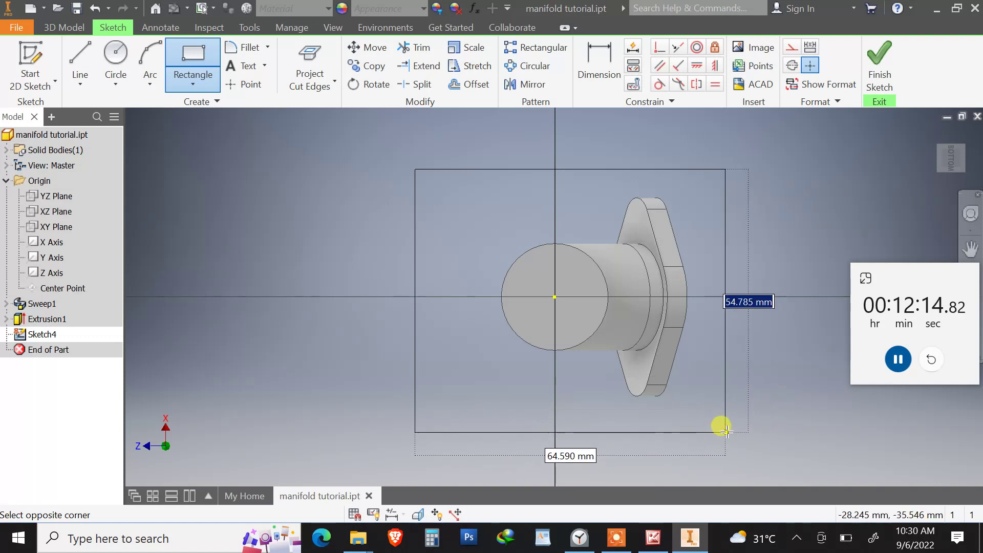
{"action": "left_click", "coordinate": [729, 426]}
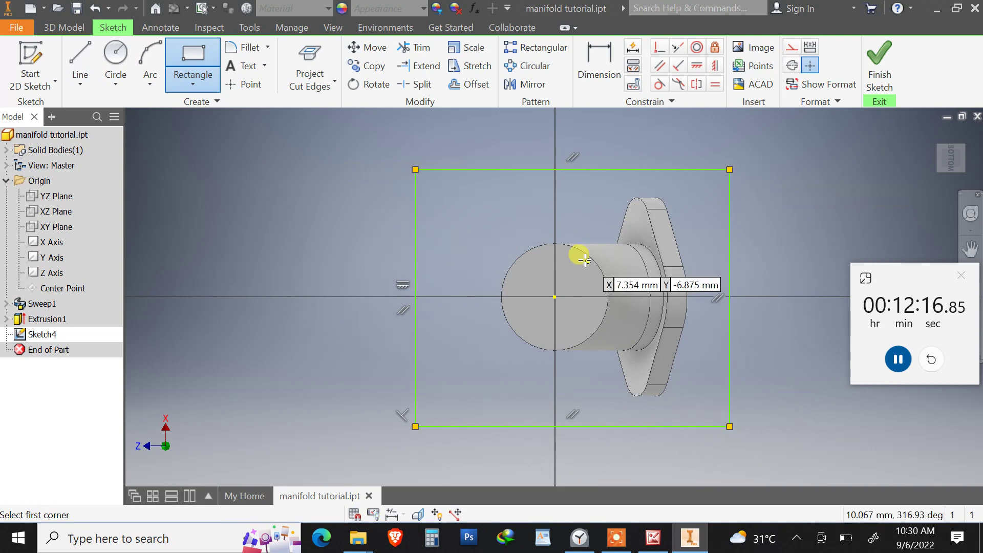
Dimension the rectangle's vertical side as 38.1 mm, per drawing 399.jpg
{"action": "left_click", "coordinate": [654, 537]}
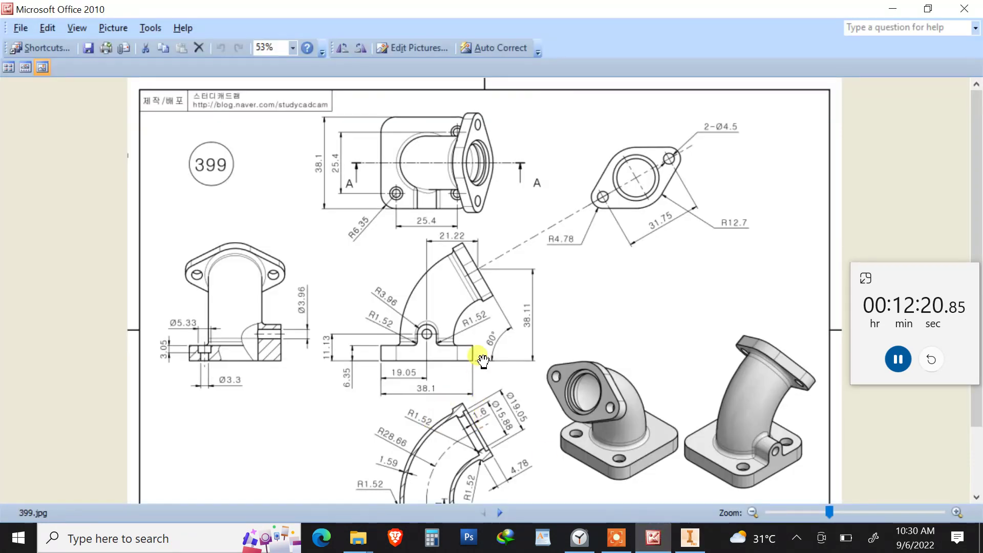
{"action": "left_click", "coordinate": [690, 537]}
{"action": "left_click", "coordinate": [608, 80]}
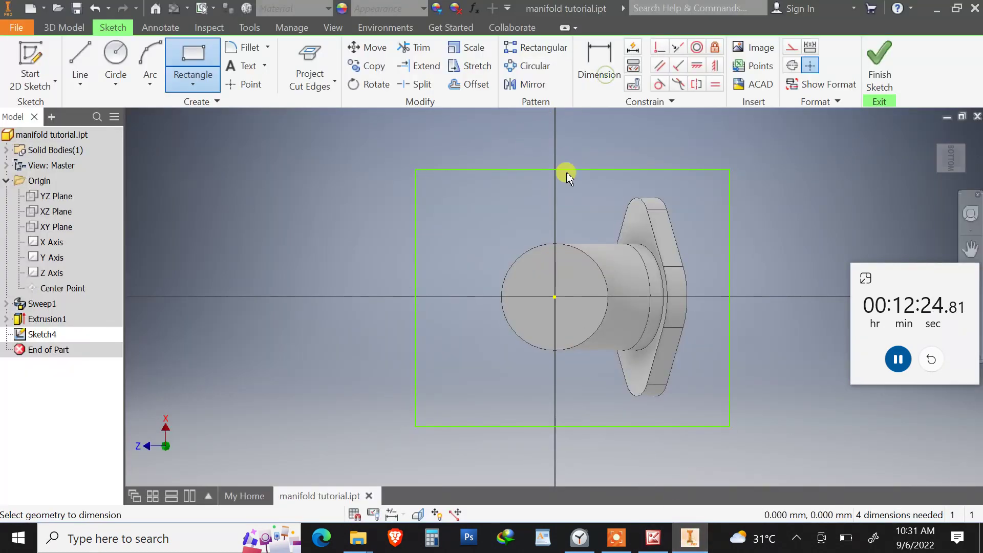
{"action": "left_click", "coordinate": [414, 215]}
{"action": "left_click", "coordinate": [306, 227]}
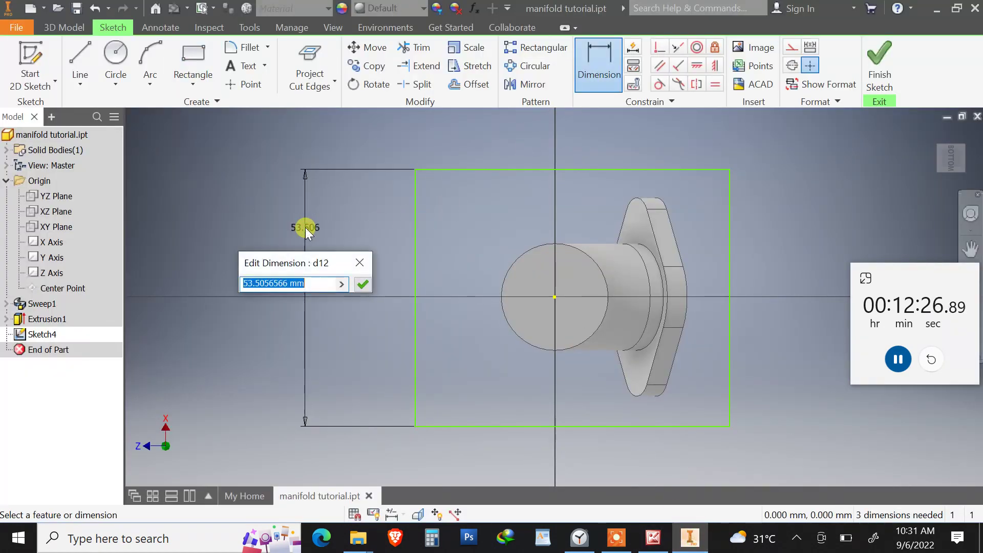
{"action": "type", "text": "38"}
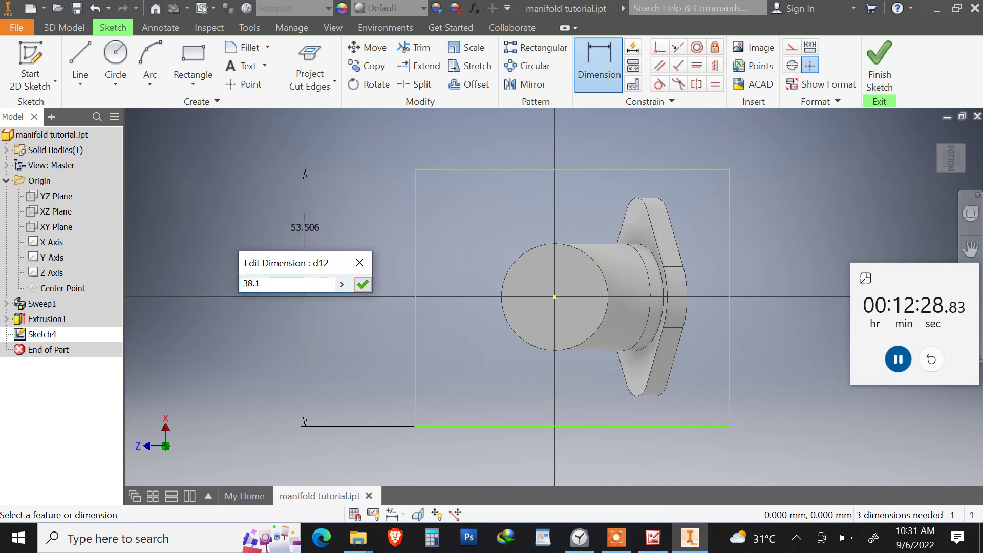
{"action": "type", "text": ".1"}
{"action": "key", "text": "Return"}
Check the base size in drawing 399.jpg and dimension the rectangle's horizontal side by linking it to the vertical 38.1 mm dimension
{"action": "left_click", "coordinate": [654, 538]}
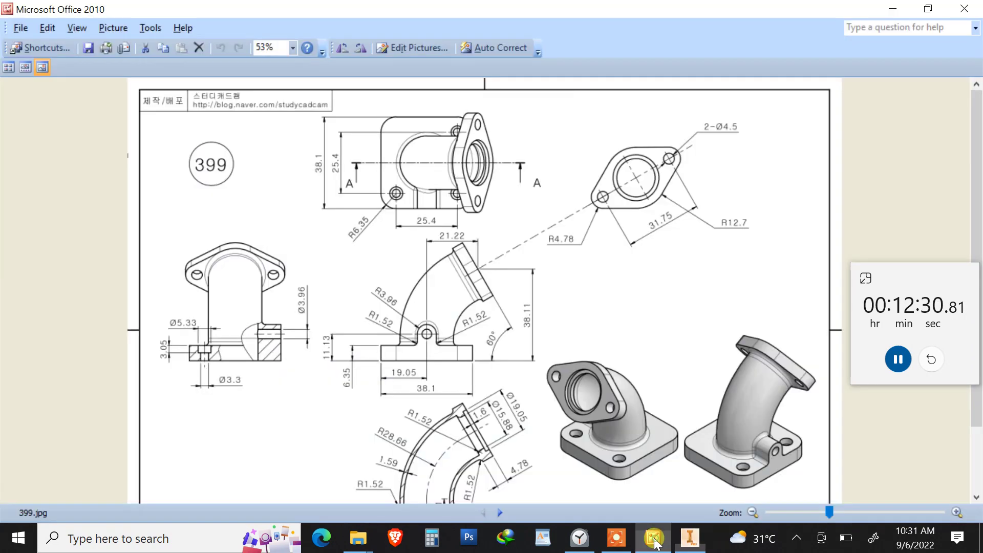
{"action": "left_click_drag", "start_coordinate": [527, 385], "coordinate": [412, 306]}
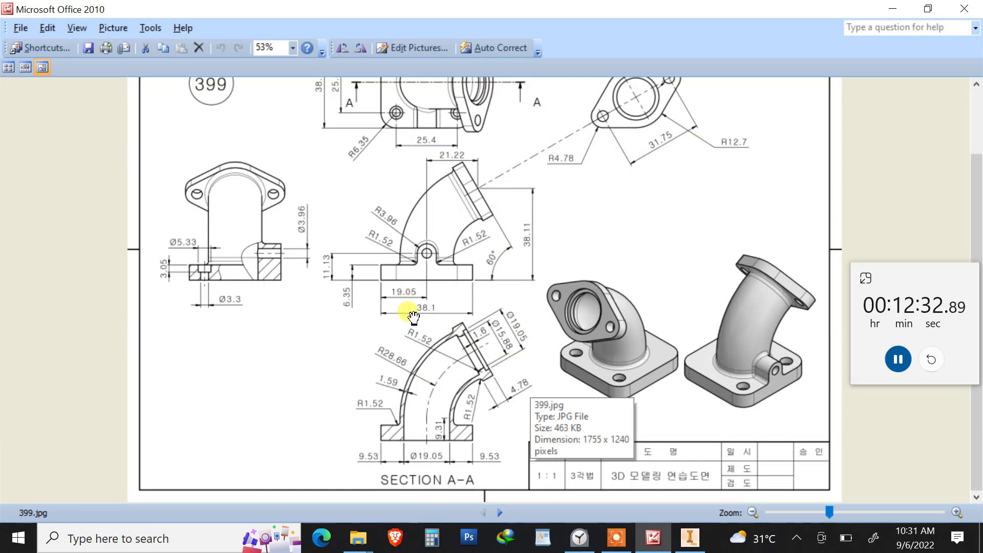
{"action": "scroll", "coordinate": [391, 322], "scroll_direction": "up", "scroll_amount": 2}
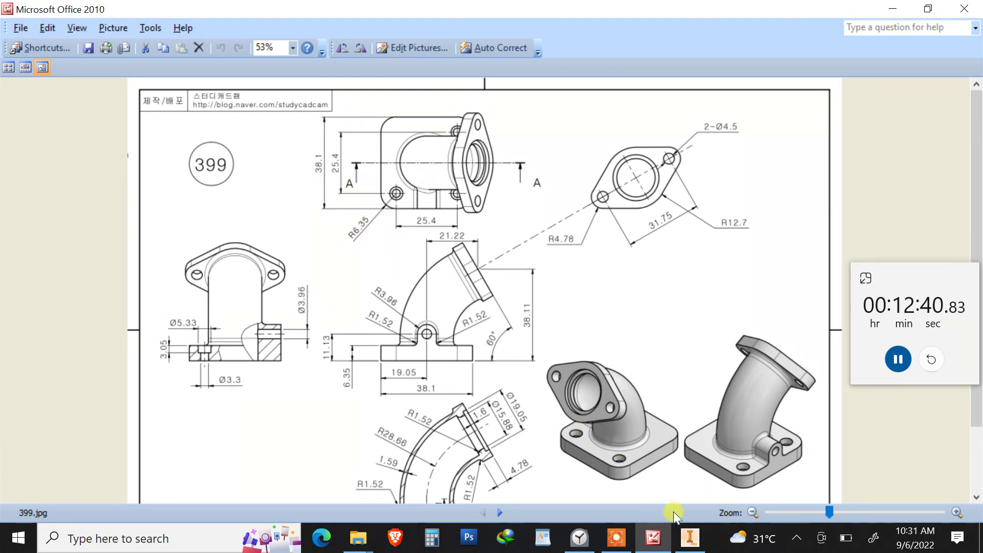
{"action": "left_click", "coordinate": [690, 537]}
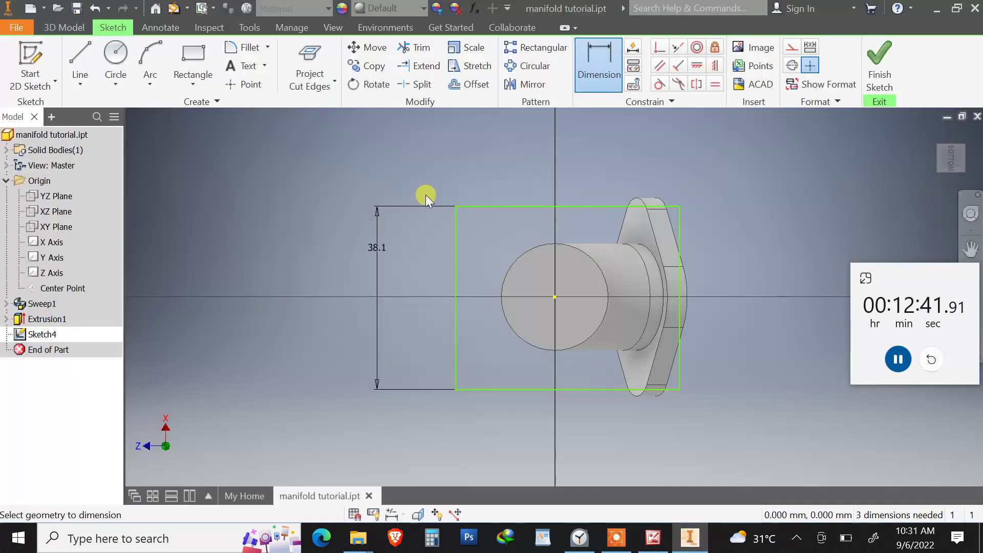
{"action": "left_click", "coordinate": [590, 92]}
{"action": "left_click", "coordinate": [544, 389]}
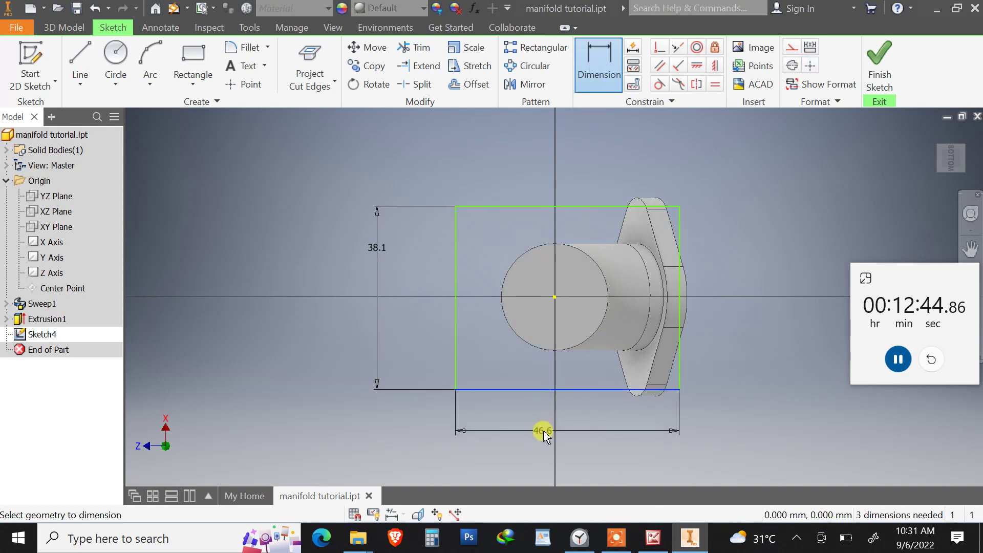
{"action": "left_click", "coordinate": [544, 432]}
{"action": "left_click", "coordinate": [380, 253]}
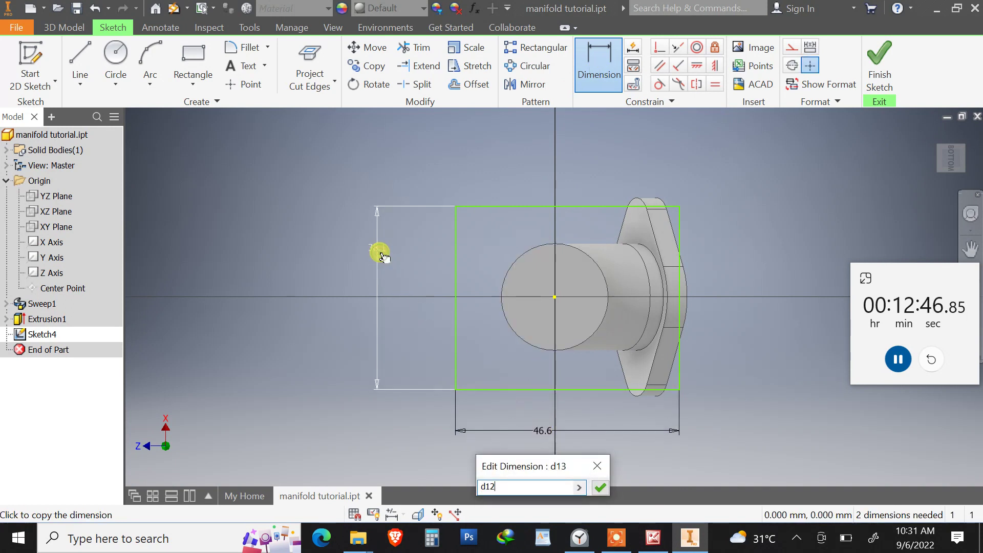
{"action": "key", "text": "Return"}
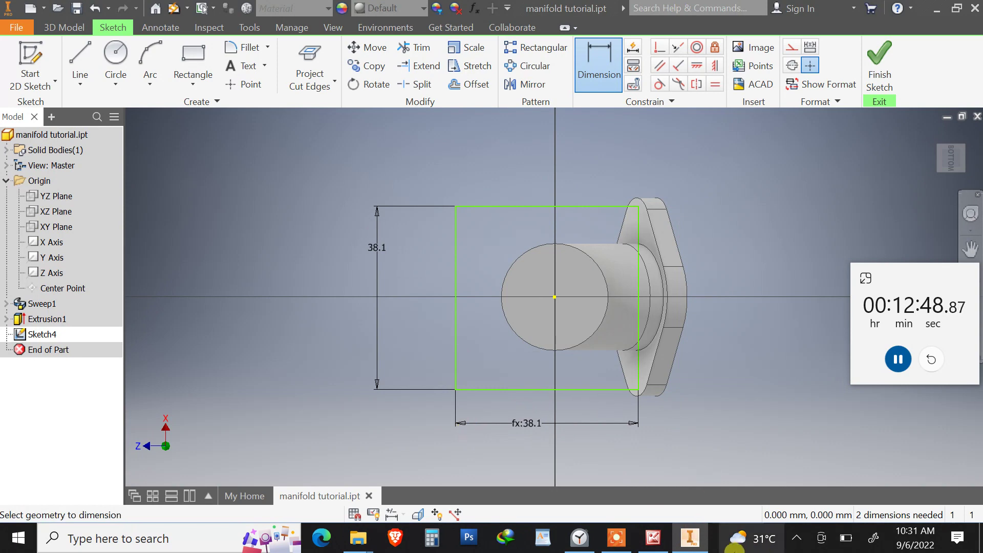
Check drawing 399.jpg and dimension the rectangle's left side from the pipe centre as half the horizontal side, using d13/2
{"action": "left_click", "coordinate": [653, 538]}
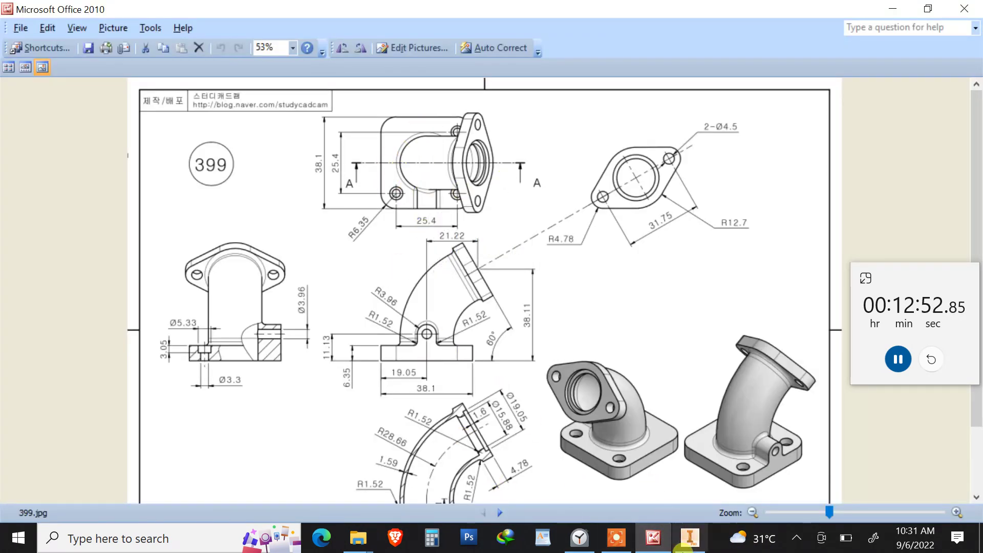
{"action": "left_click", "coordinate": [689, 537]}
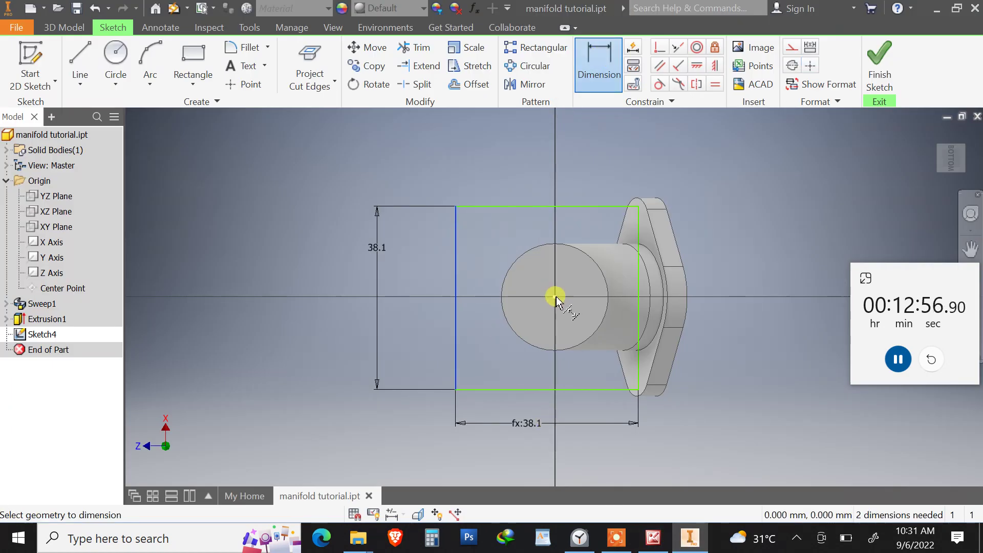
{"action": "left_click", "coordinate": [556, 297]}
{"action": "left_click", "coordinate": [518, 229]}
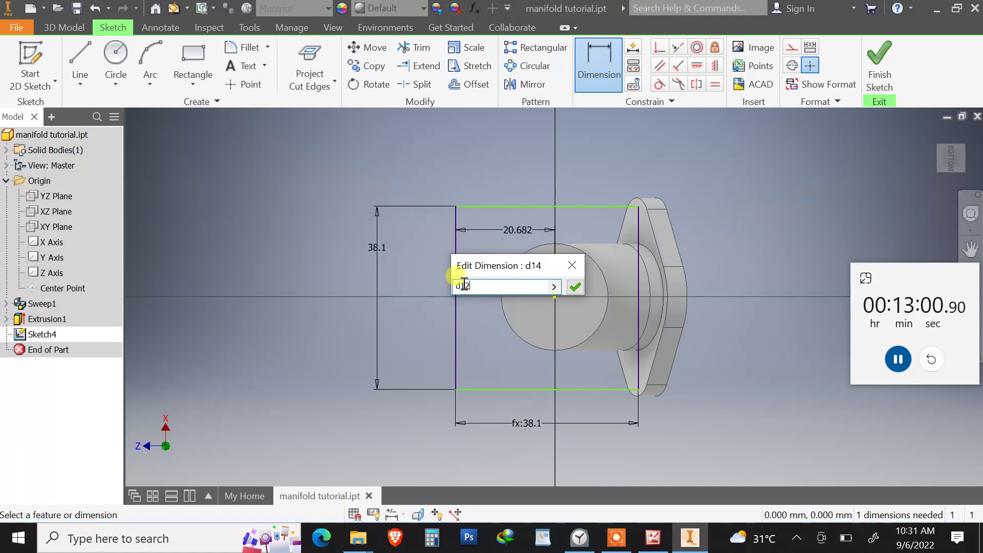
{"action": "key", "text": "Return"}
{"action": "key", "text": "Escape"}
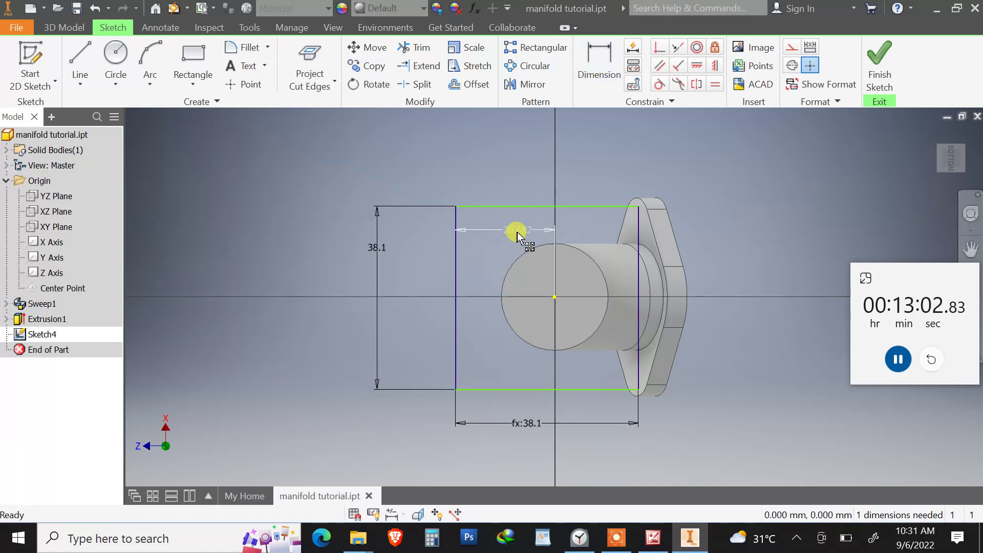
{"action": "double_click", "coordinate": [515, 231]}
{"action": "left_click", "coordinate": [538, 412]}
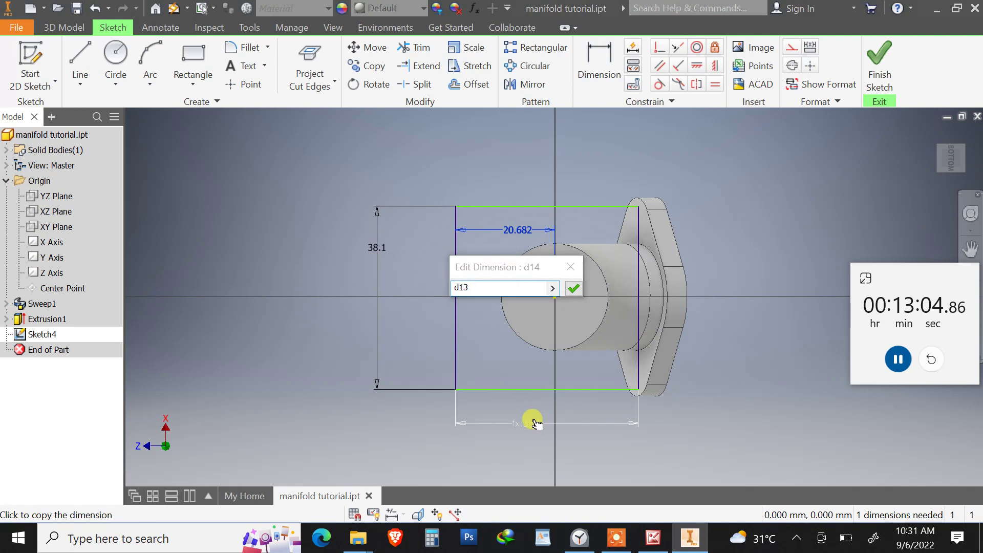
{"action": "type", "text": "/2"}
{"action": "key", "text": "Return"}
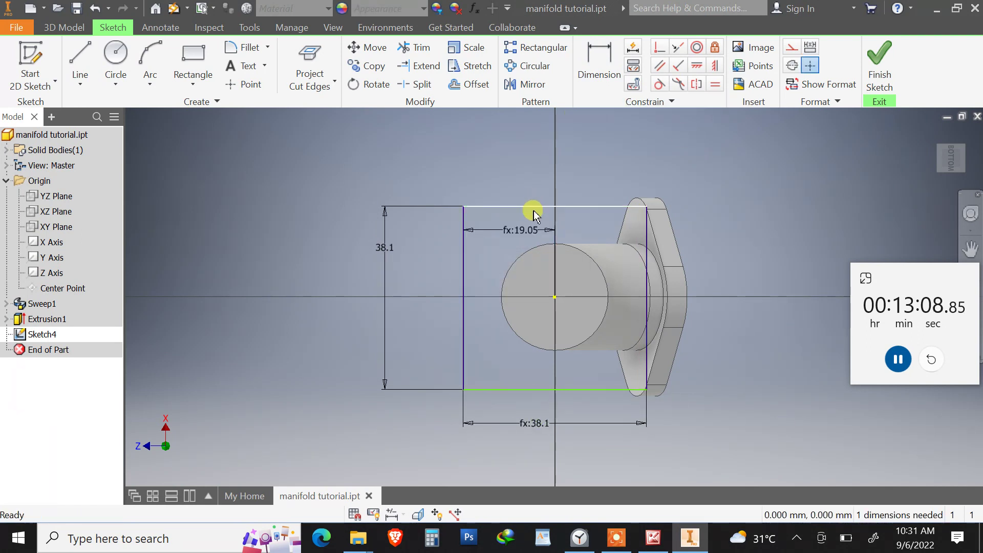
Dimension the rectangle's lower side from the pipe centre as d12/2, half the vertical side, and finish the sketch
{"action": "left_click", "coordinate": [533, 389]}
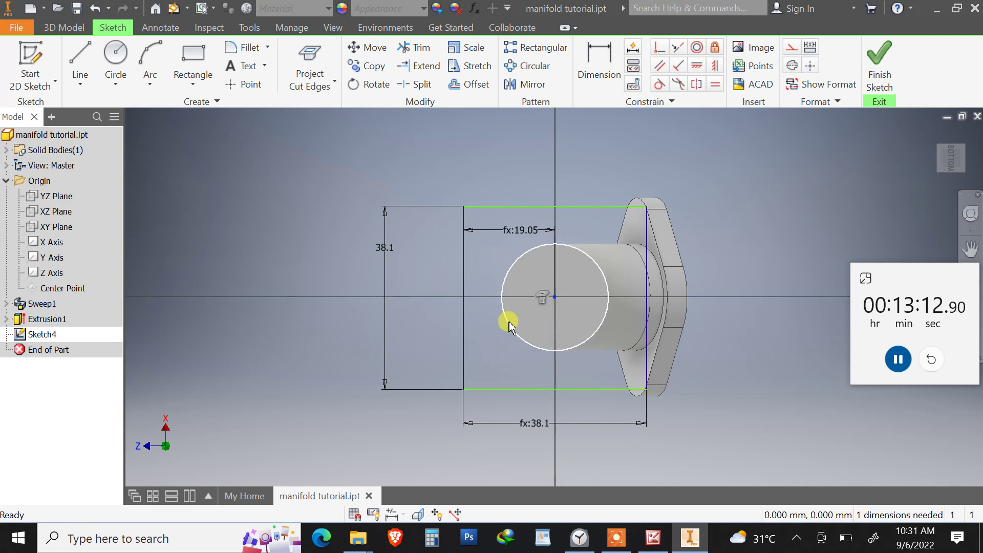
{"action": "left_click", "coordinate": [598, 62]}
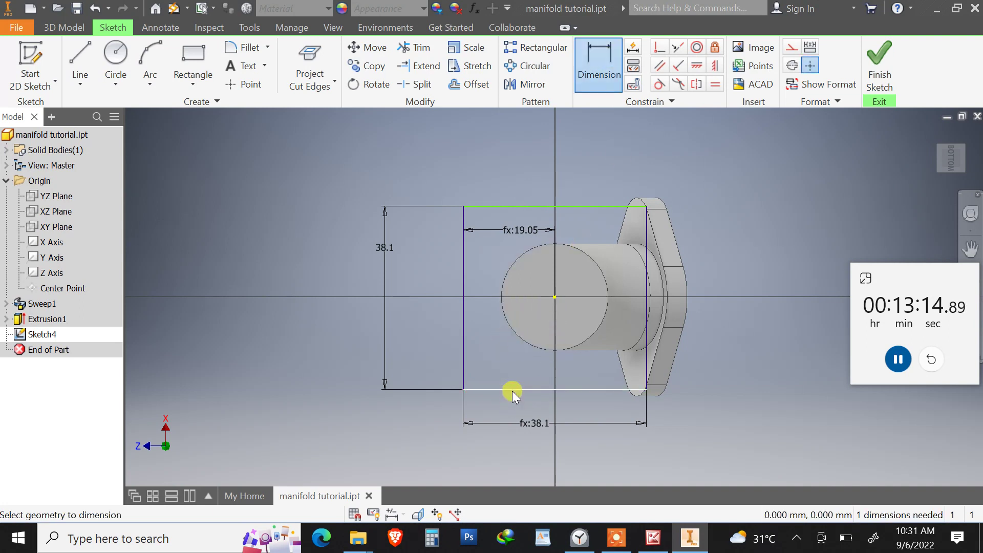
{"action": "left_click", "coordinate": [512, 392]}
{"action": "left_click", "coordinate": [555, 297]}
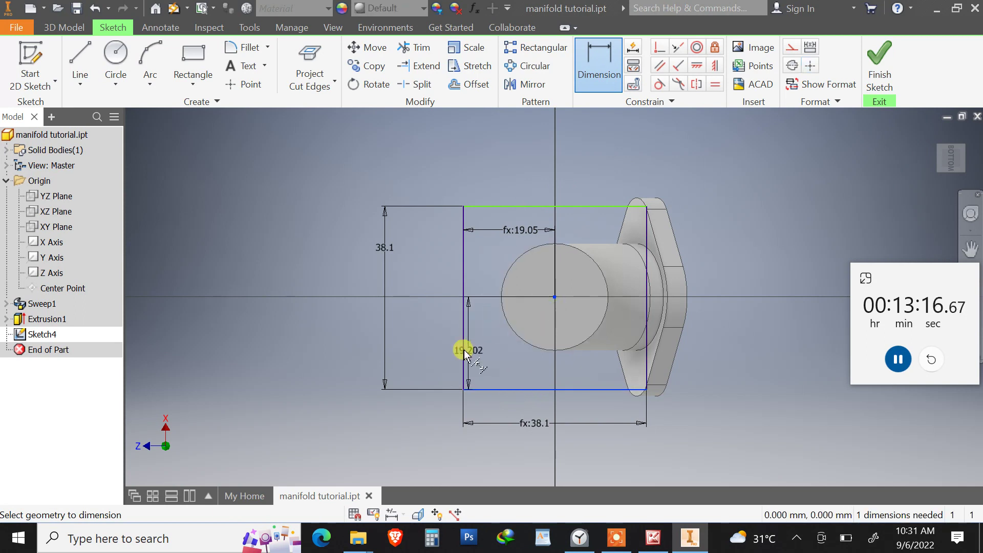
{"action": "left_click", "coordinate": [485, 348]}
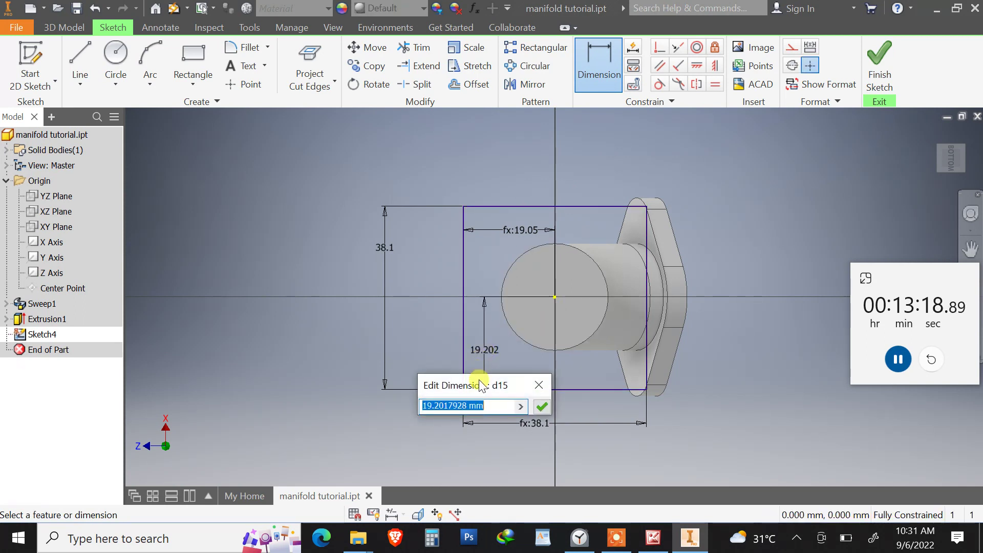
{"action": "left_click_drag", "start_coordinate": [482, 385], "coordinate": [284, 344]}
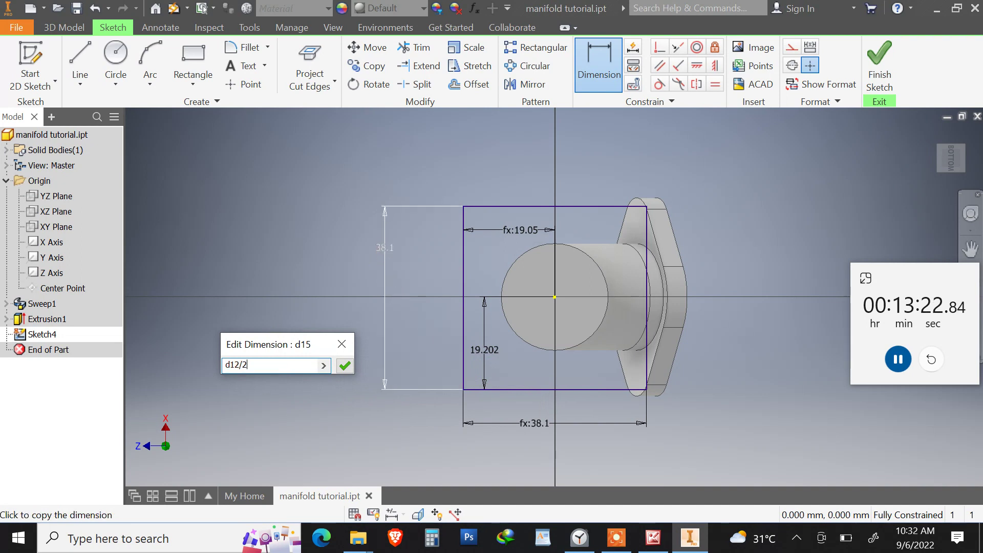
{"action": "left_click", "coordinate": [344, 365]}
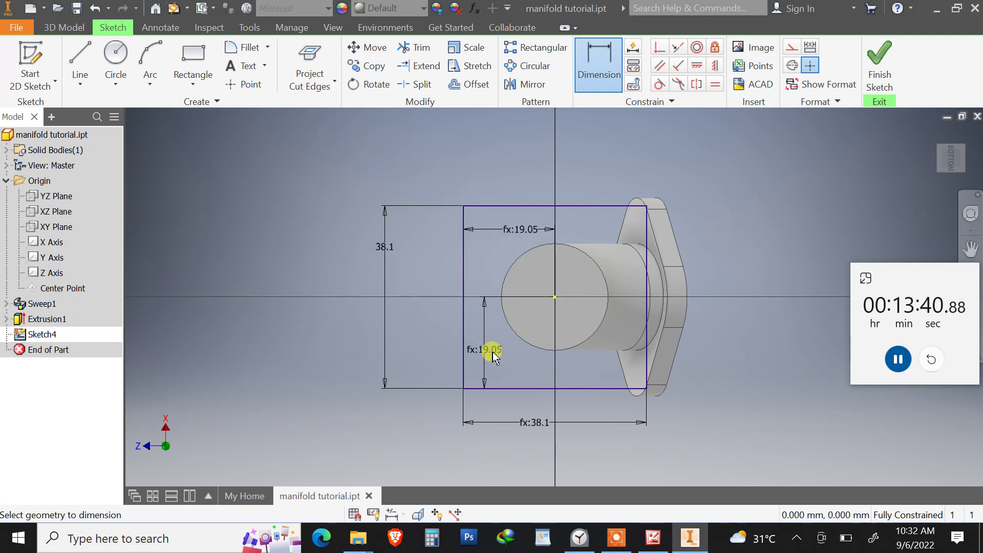
{"action": "left_click", "coordinate": [879, 64]}
Extrude the square base profile 6.35 mm with the direction flipped toward the pipe and the cut operation, per drawing 399.jpg
{"action": "mouse_move", "coordinate": [621, 248]}
{"action": "middle_mouse_down", "text": "shift"}
{"action": "mouse_move", "coordinate": [619, 287]}
{"action": "mouse_move", "coordinate": [517, 278]}
{"action": "mouse_move", "coordinate": [525, 272]}
{"action": "mouse_move", "coordinate": [547, 308]}
{"action": "middle_mouse_up", "text": "shift"}
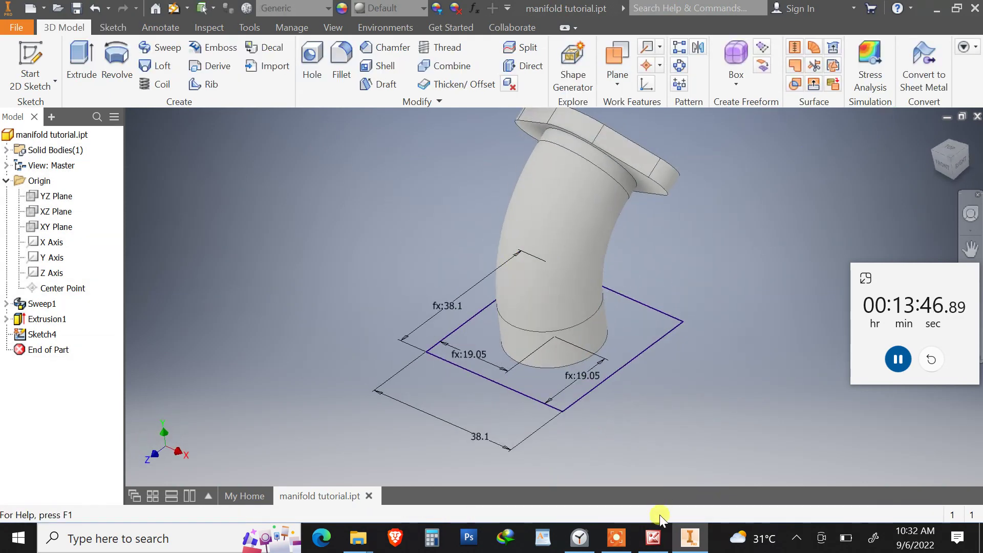
{"action": "left_click", "coordinate": [657, 540]}
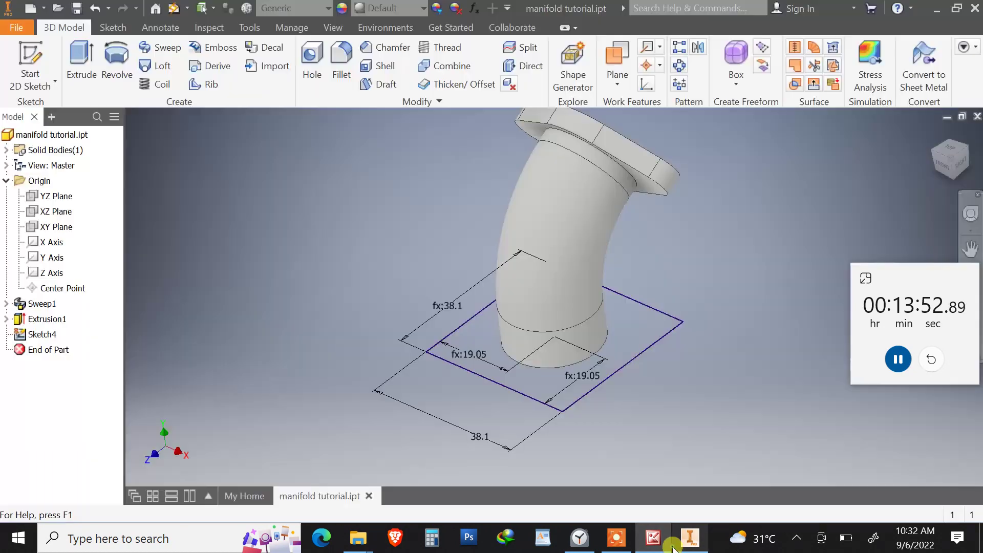
{"action": "left_click", "coordinate": [690, 538]}
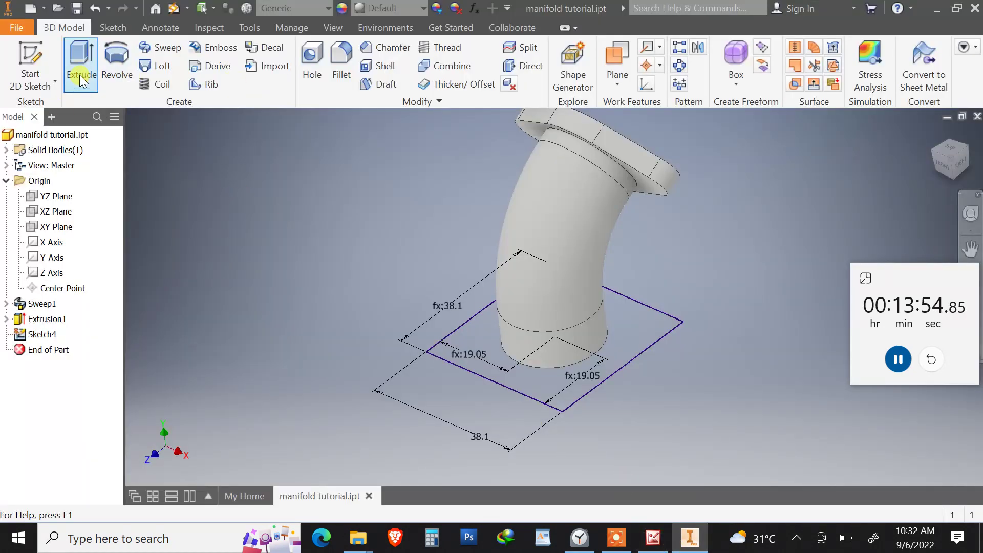
{"action": "left_click", "coordinate": [80, 59]}
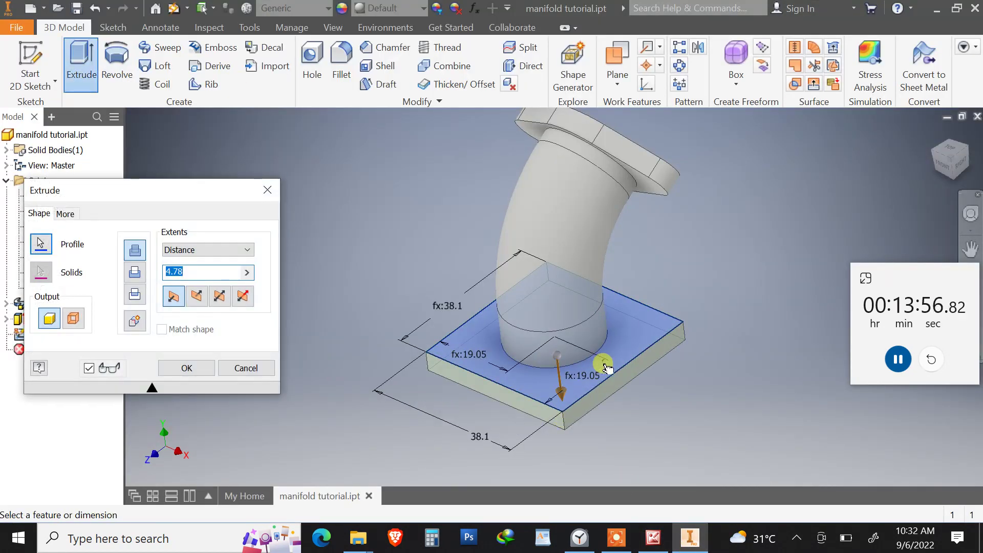
{"action": "middle_click_drag", "start_coordinate": [509, 406], "coordinate": [383, 385], "text": "shift"}
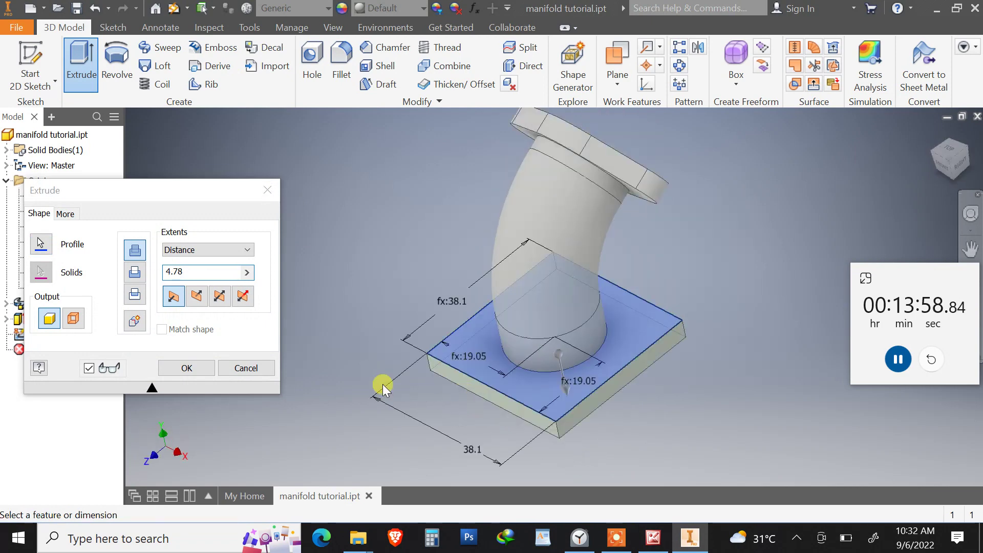
{"action": "middle_click_drag", "start_coordinate": [516, 366], "coordinate": [507, 353], "text": "shift"}
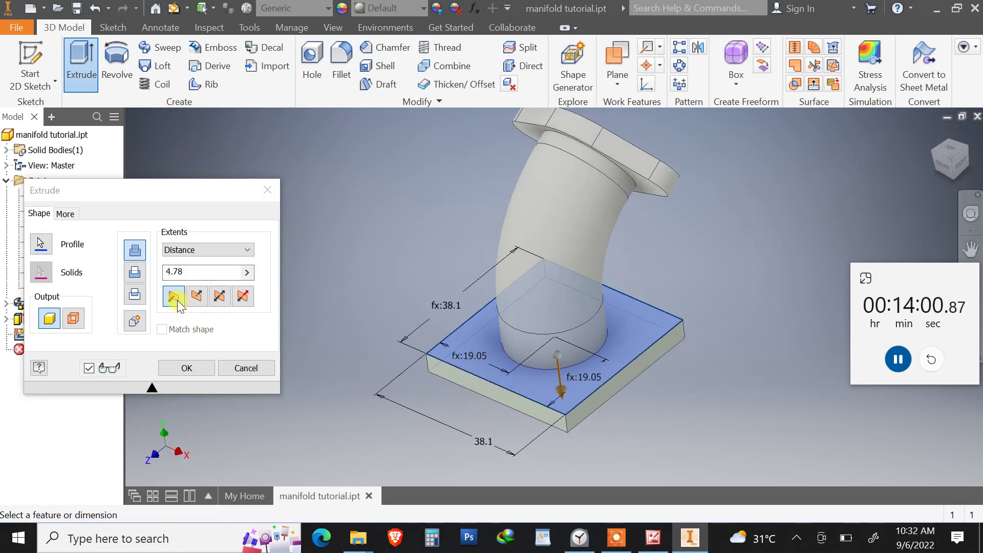
{"action": "left_click", "coordinate": [205, 298]}
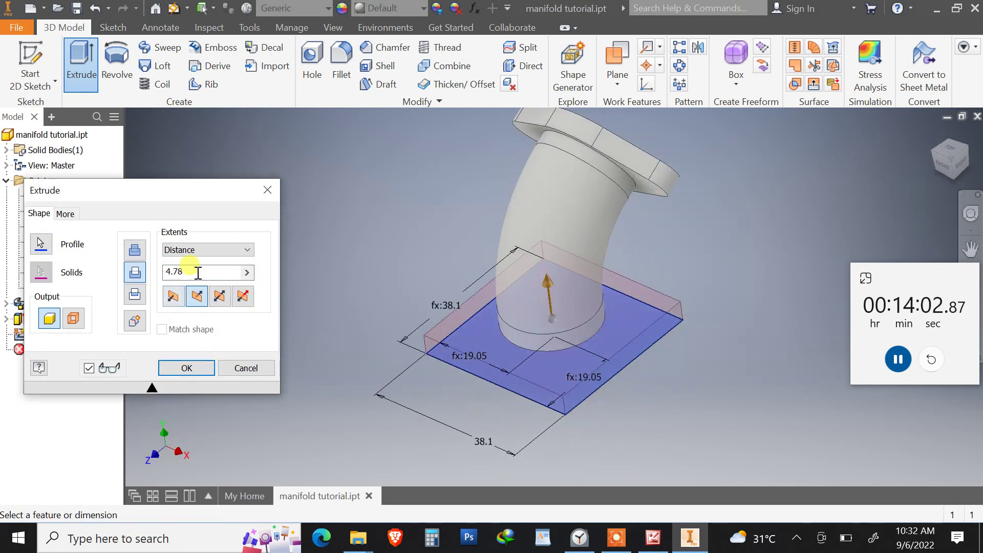
{"action": "left_click_drag", "start_coordinate": [198, 273], "coordinate": [178, 271]}
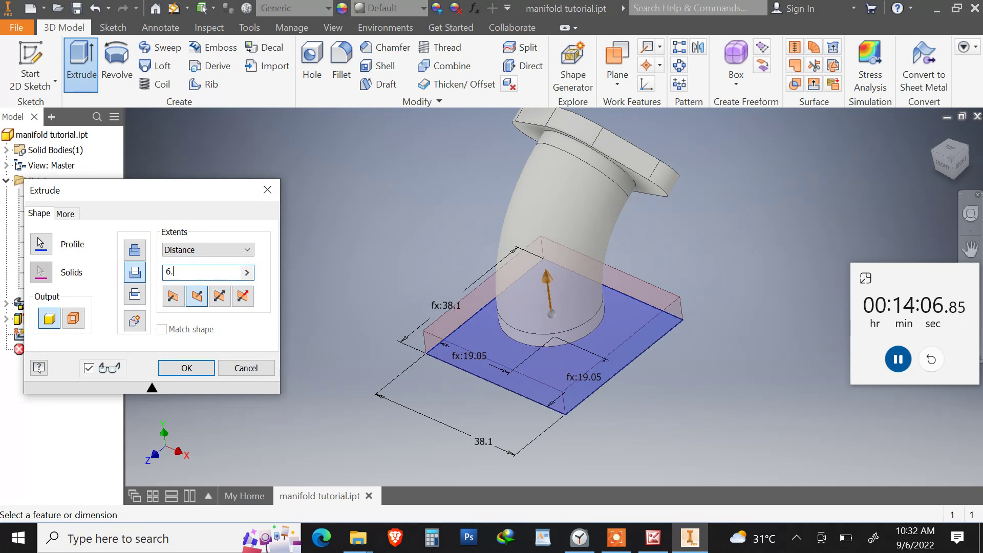
{"action": "left_click", "coordinate": [652, 549]}
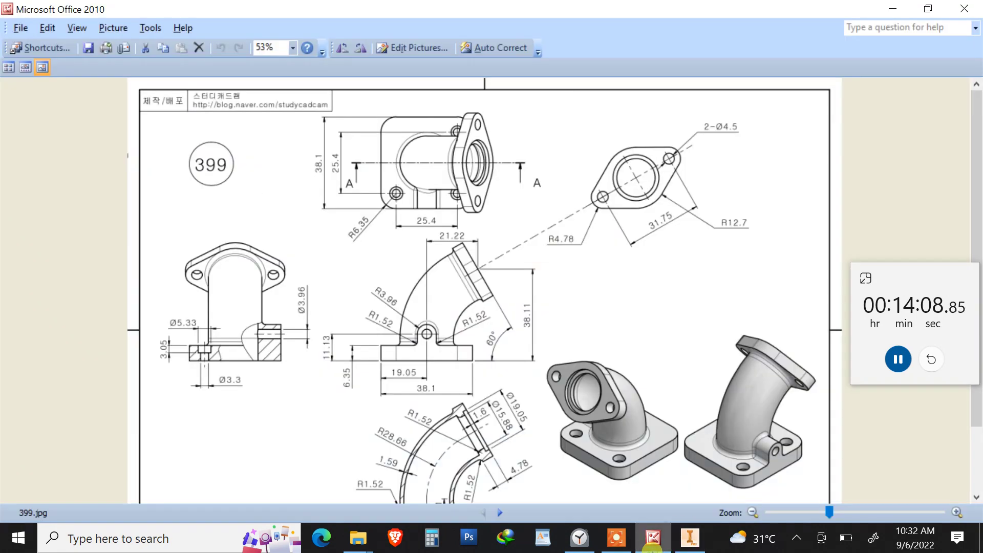
{"action": "left_click", "coordinate": [690, 538]}
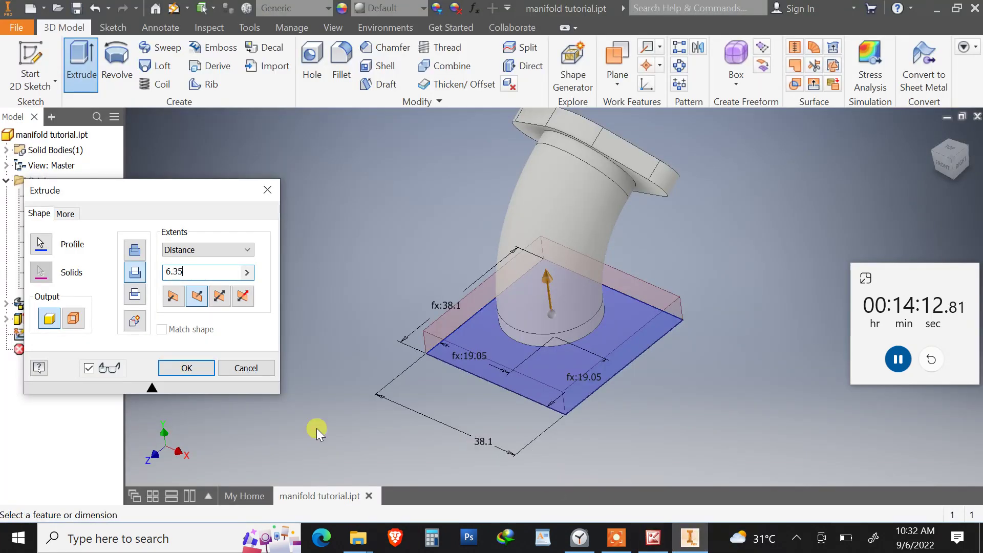
{"action": "left_click", "coordinate": [195, 367]}
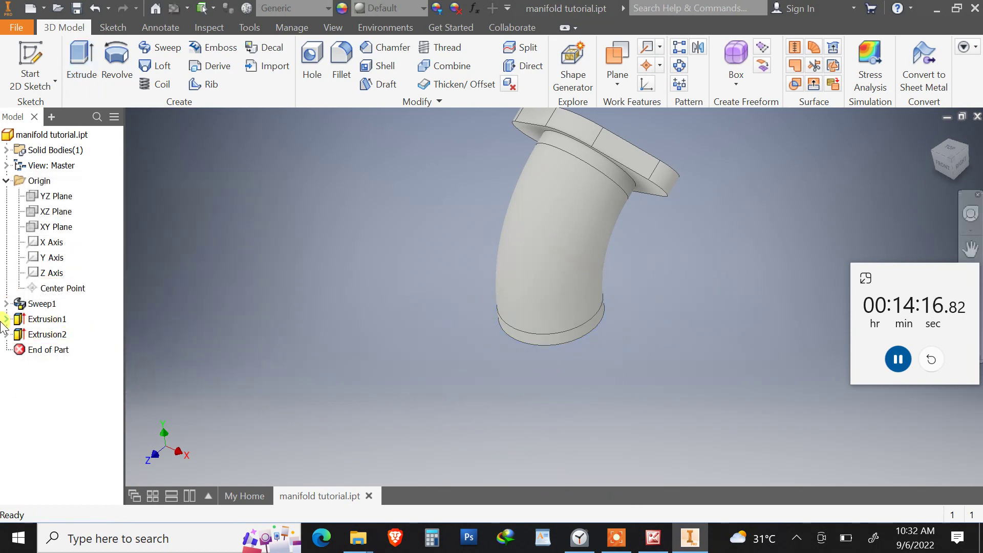
Edit the square base extrusion to use the join operation, and return the model to the home view
{"action": "double_click", "coordinate": [20, 340]}
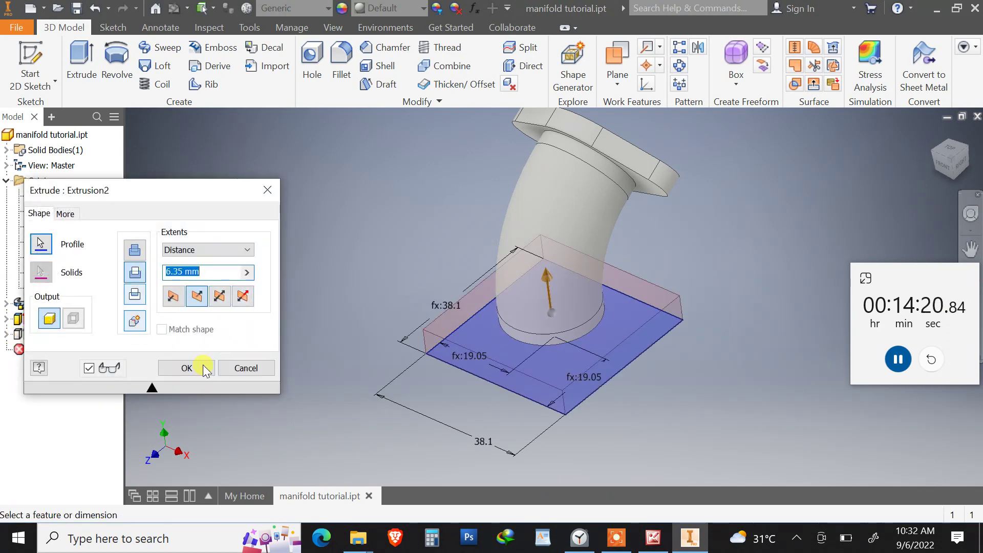
{"action": "left_click", "coordinate": [245, 368]}
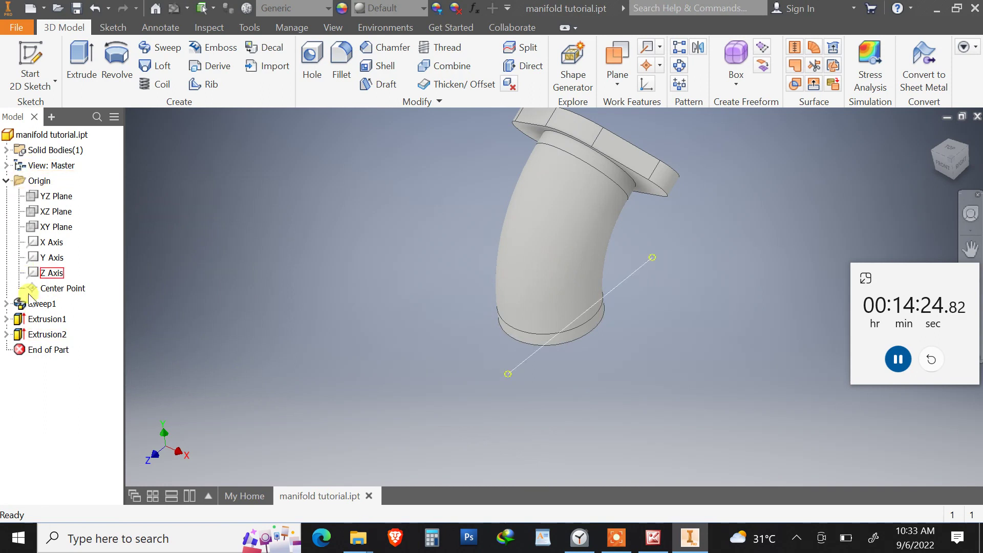
{"action": "left_click", "coordinate": [19, 338]}
{"action": "left_click", "coordinate": [568, 297]}
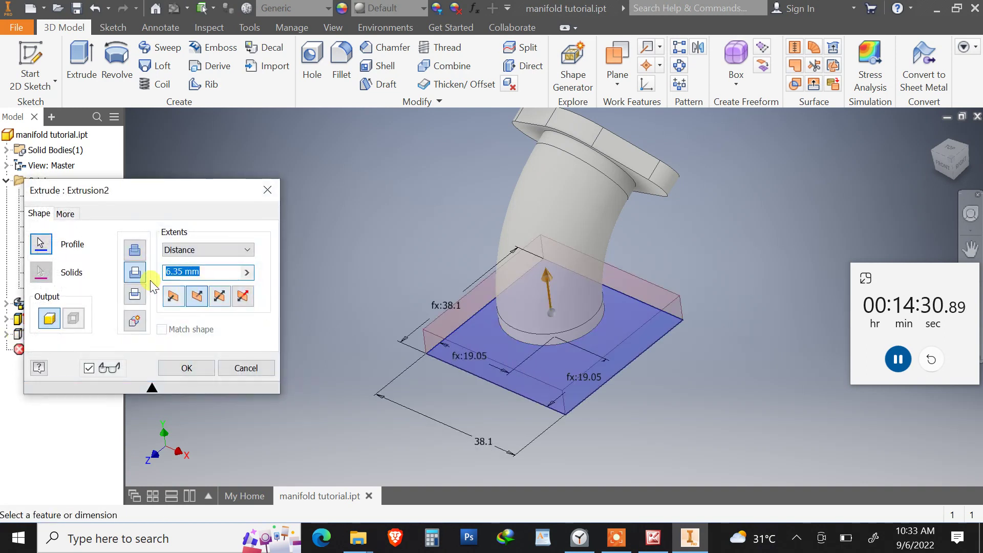
{"action": "left_click", "coordinate": [135, 250]}
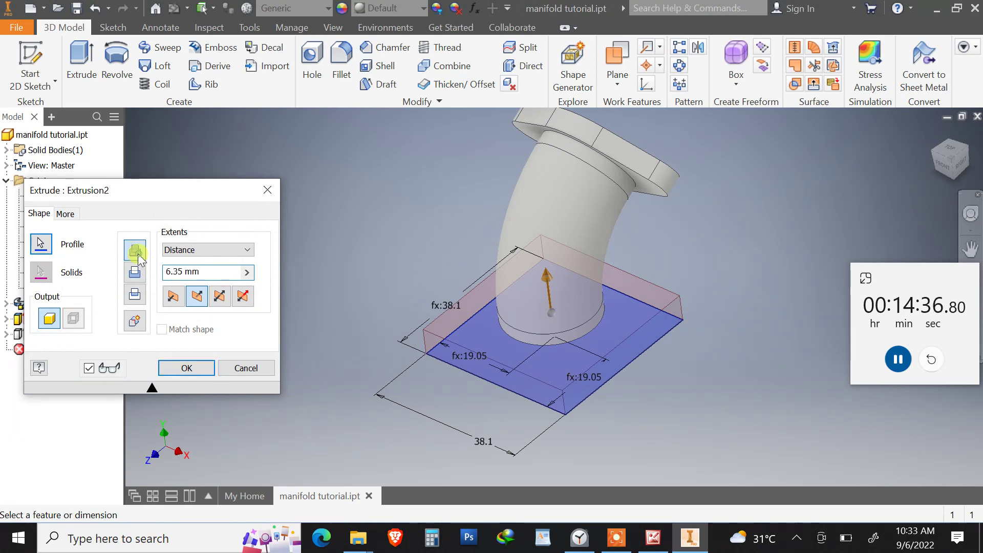
{"action": "left_click", "coordinate": [193, 372]}
{"action": "middle_click_drag", "start_coordinate": [384, 377], "coordinate": [364, 333], "text": "shift"}
{"action": "left_click", "coordinate": [935, 134]}
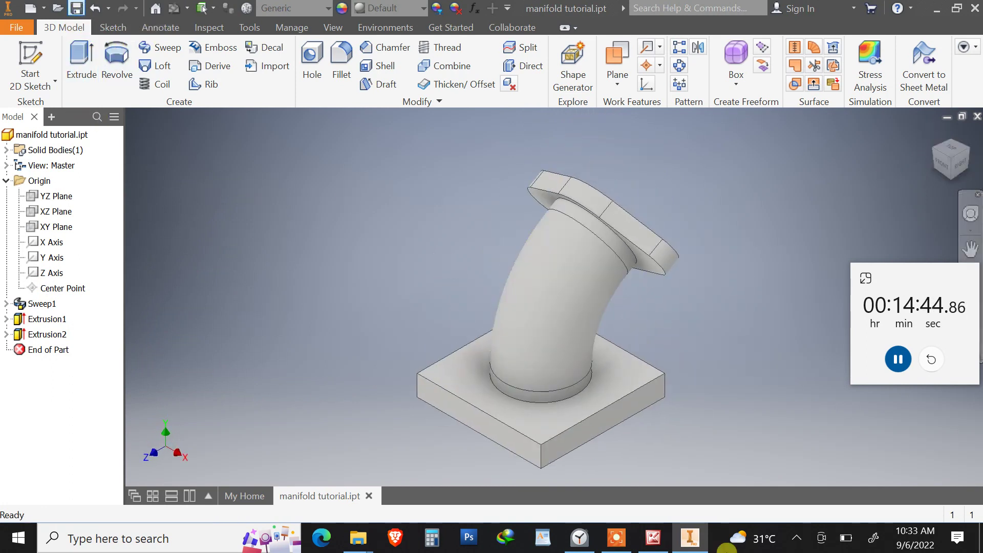
Check the small side boss's dimensions in drawing 399.jpg and start a sketch on the base plate's right side face
{"action": "left_click", "coordinate": [653, 537]}
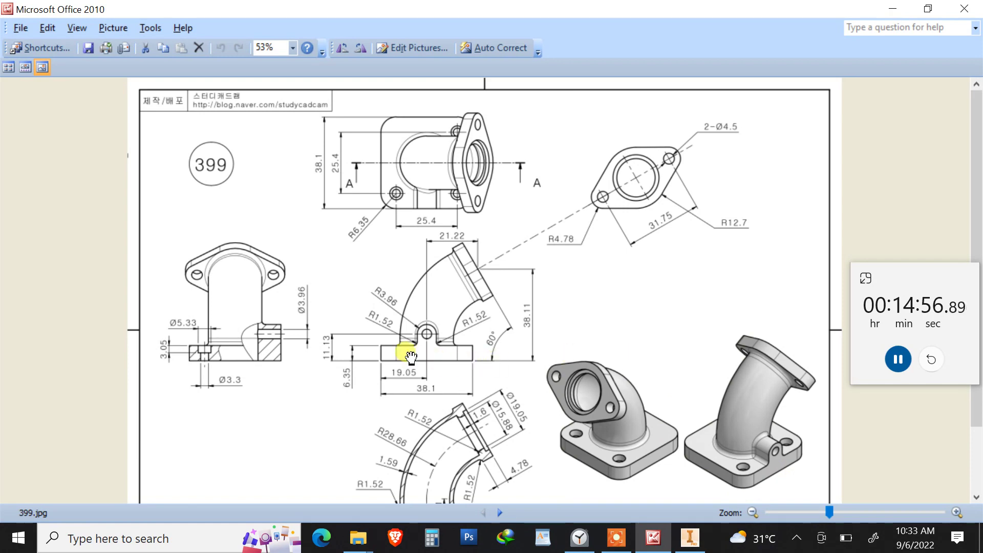
{"action": "scroll", "coordinate": [466, 354], "scroll_direction": "down", "scroll_amount": 3}
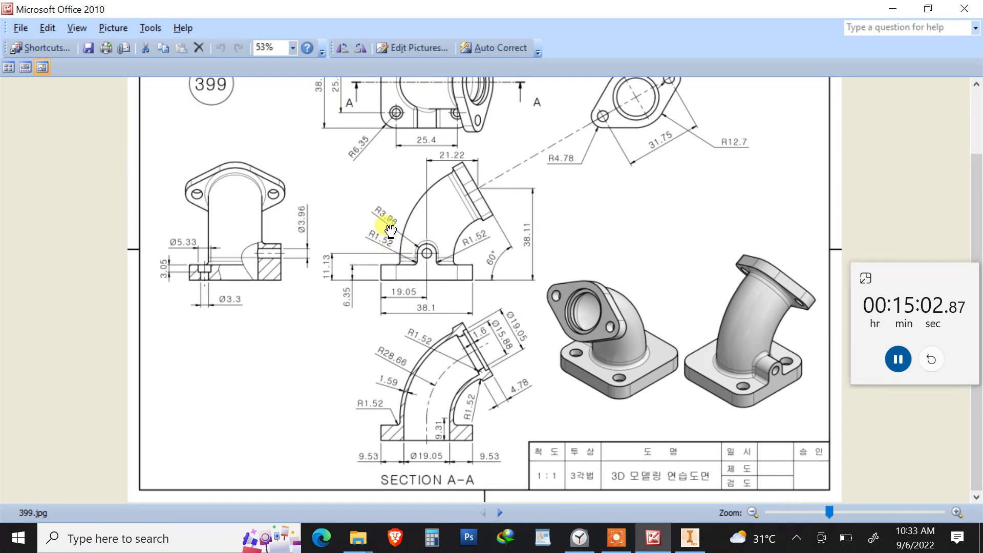
{"action": "left_click", "coordinate": [690, 537]}
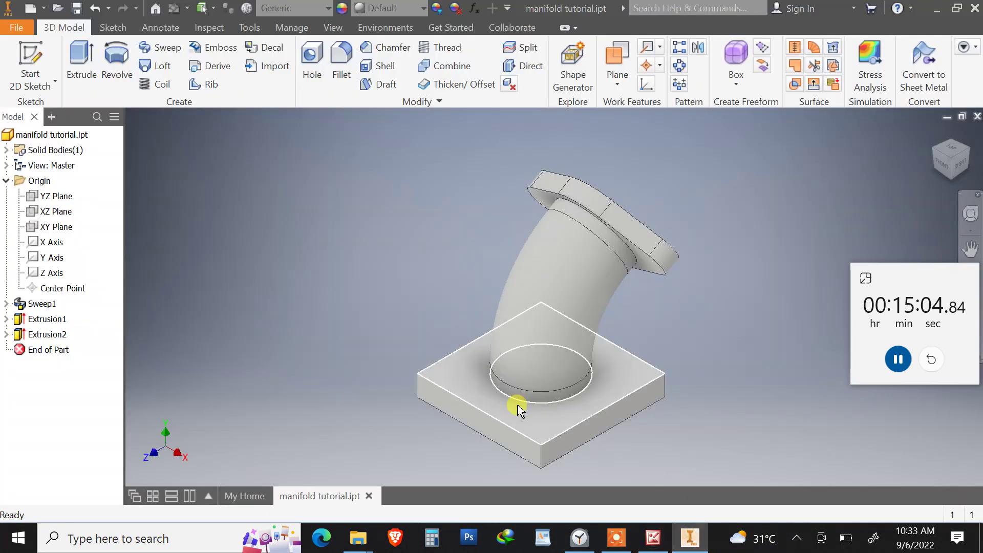
{"action": "left_click", "coordinate": [612, 420]}
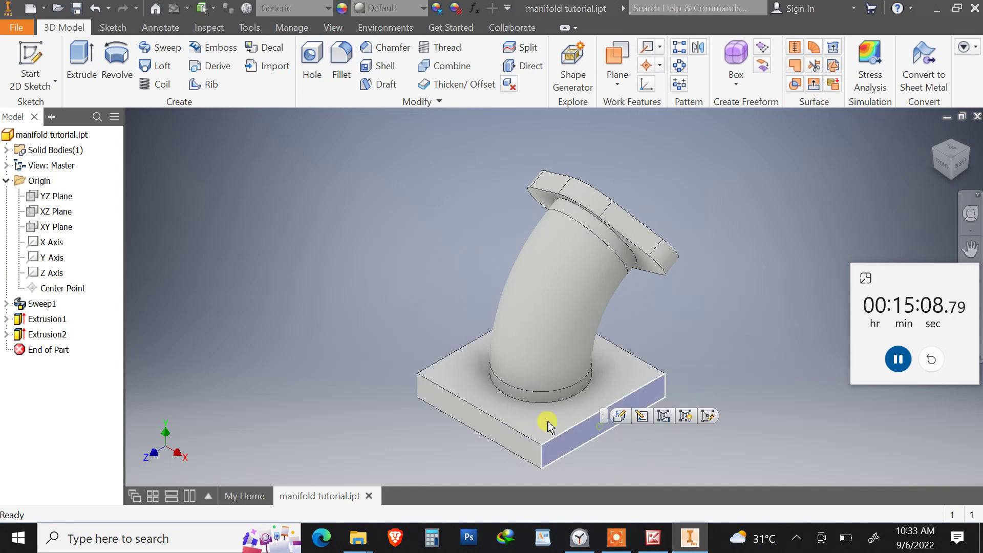
{"action": "left_click", "coordinate": [32, 56]}
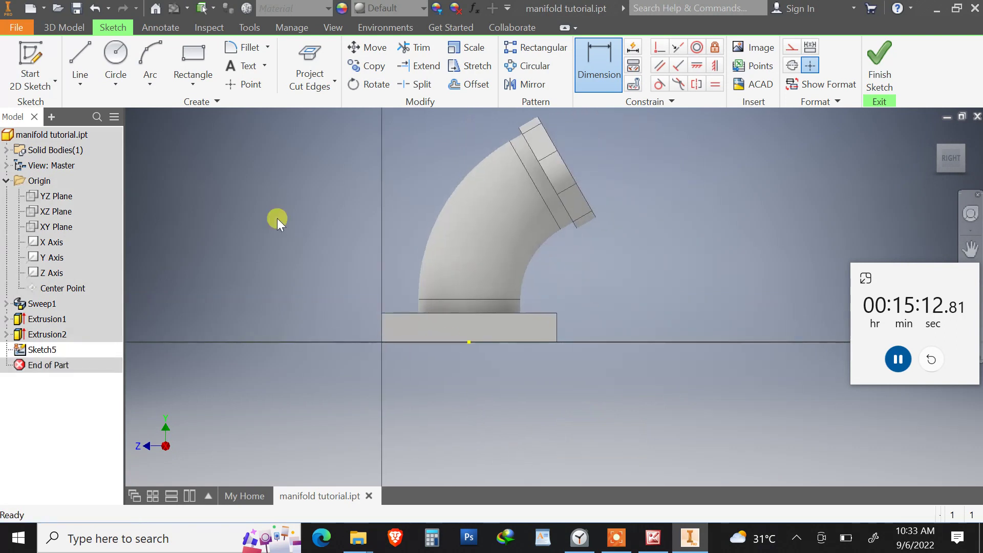
Sketch an arched boss profile on the base plate's side face with straight sides about 8.7 mm tall and a tangent arc on top
{"action": "left_click", "coordinate": [81, 65]}
{"action": "scroll", "coordinate": [492, 350], "scroll_direction": "up", "scroll_amount": 5}
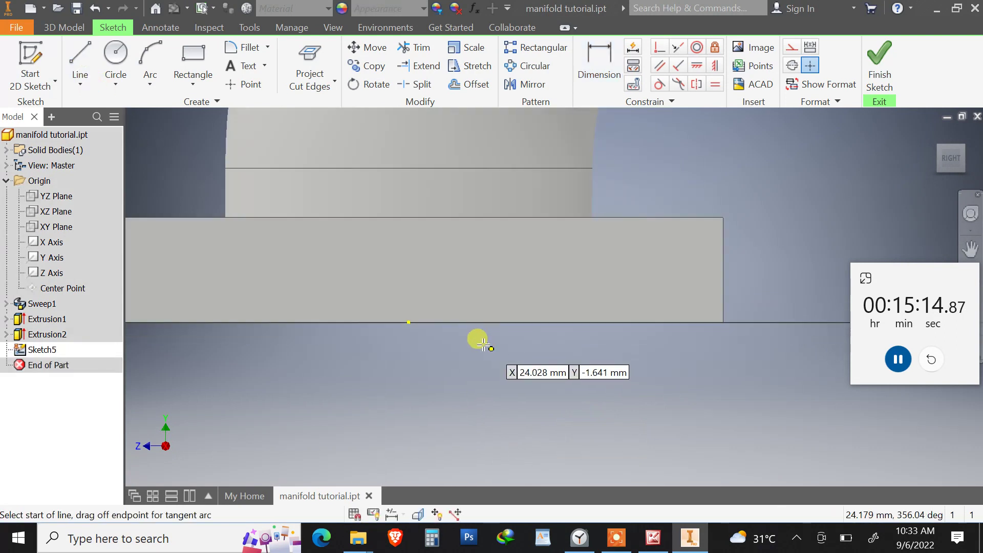
{"action": "left_click", "coordinate": [446, 296]}
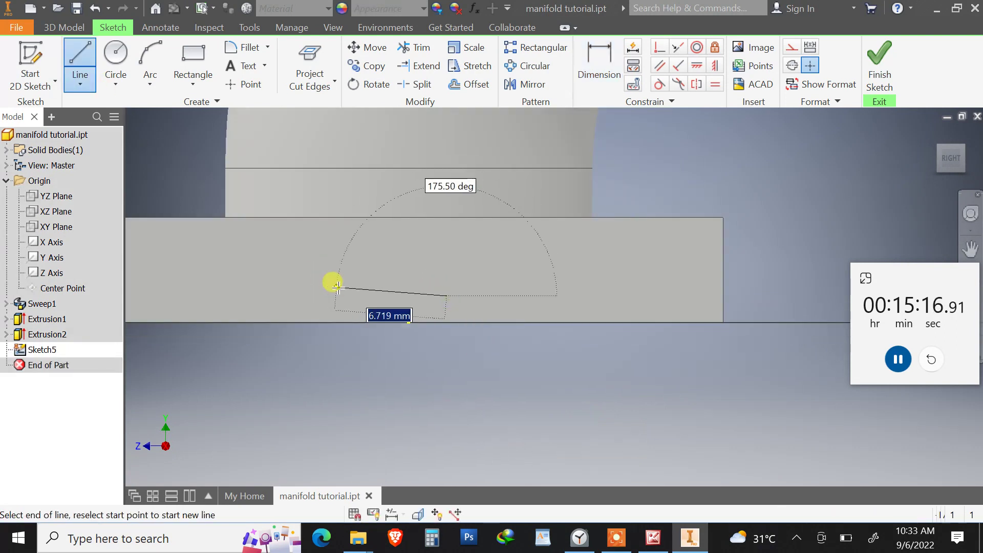
{"action": "left_click", "coordinate": [330, 296]}
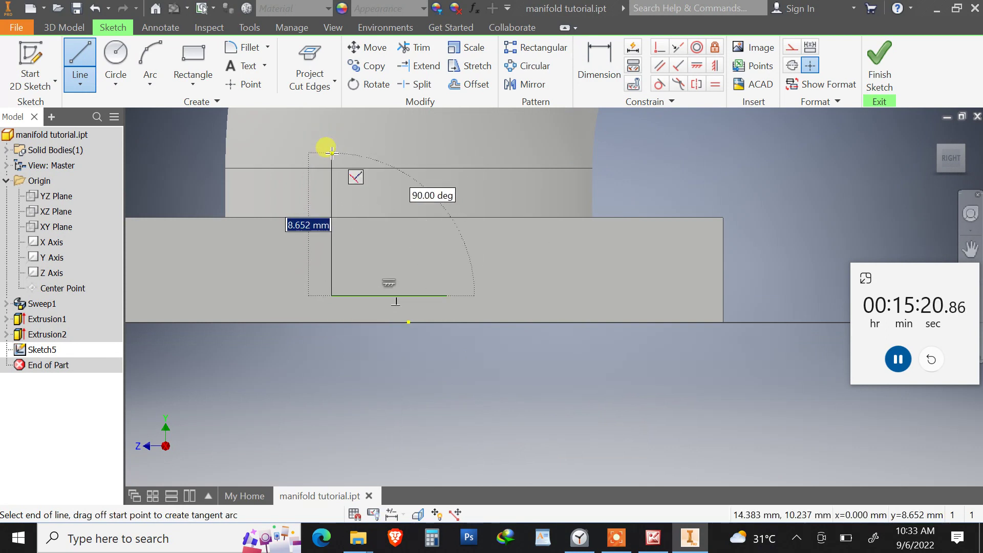
{"action": "left_click", "coordinate": [332, 152]}
{"action": "left_click_drag", "start_coordinate": [330, 148], "coordinate": [446, 155]}
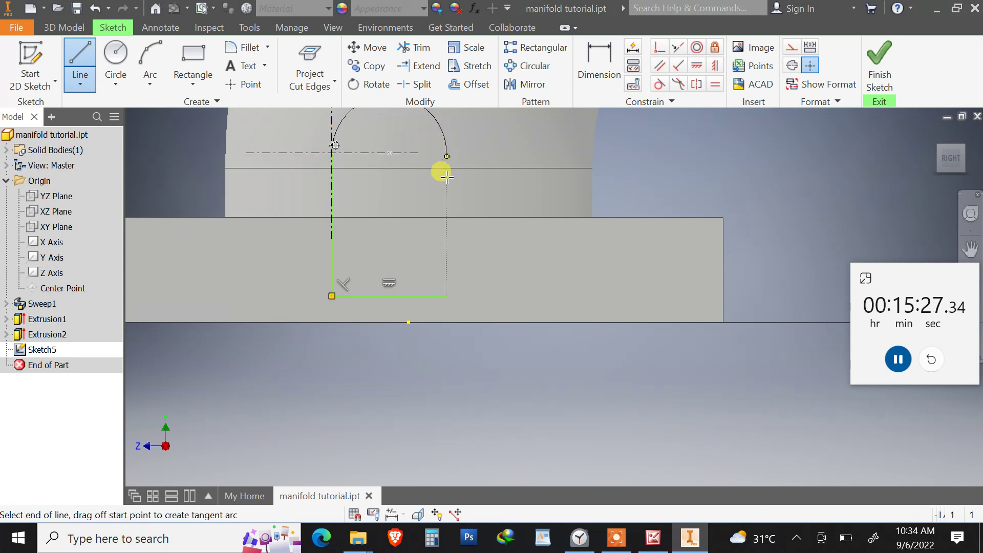
{"action": "left_click", "coordinate": [446, 296]}
{"action": "middle_click_drag", "start_coordinate": [446, 293], "coordinate": [510, 303]}
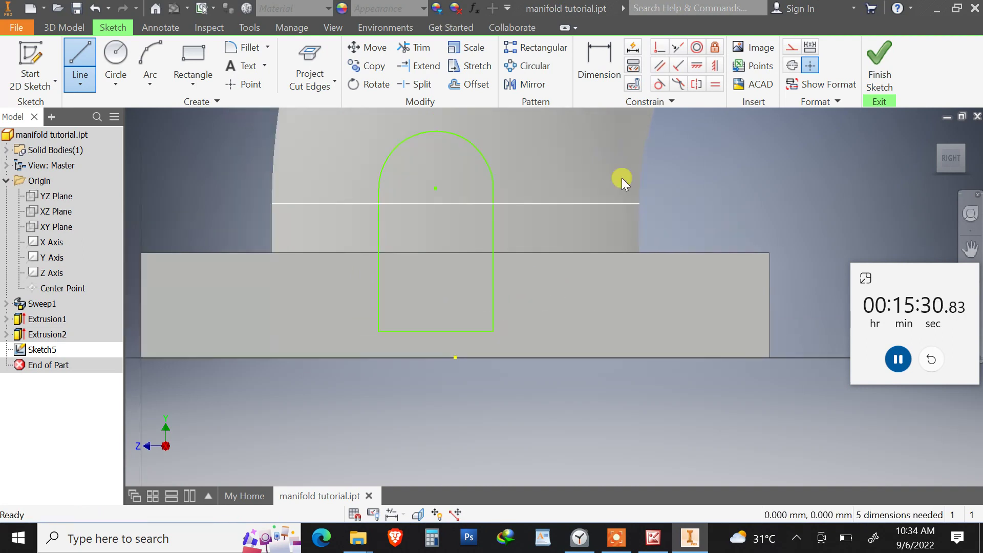
{"action": "key", "text": "Escape"}
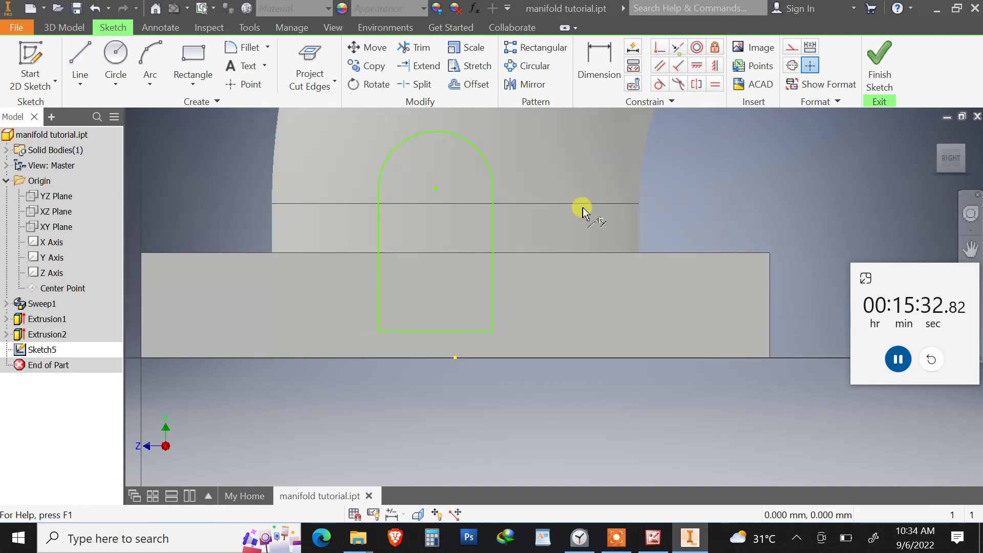
Constrain the arched profile's lower line collinear with the base plate's bottom edge
{"action": "key", "text": "shift+c"}
{"action": "left_click", "coordinate": [450, 331]}
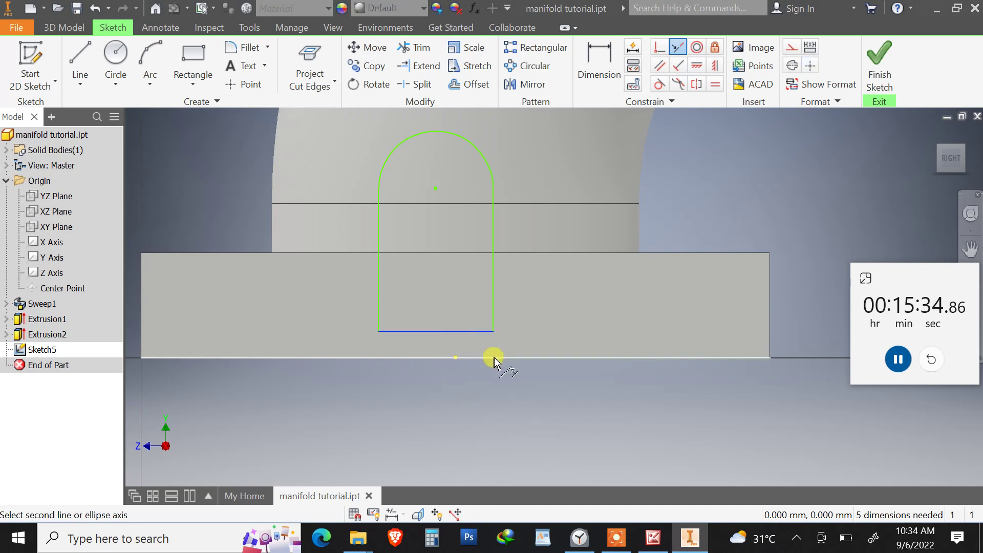
{"action": "left_click", "coordinate": [487, 358]}
{"action": "scroll", "coordinate": [487, 351], "scroll_direction": "up", "scroll_amount": 3}
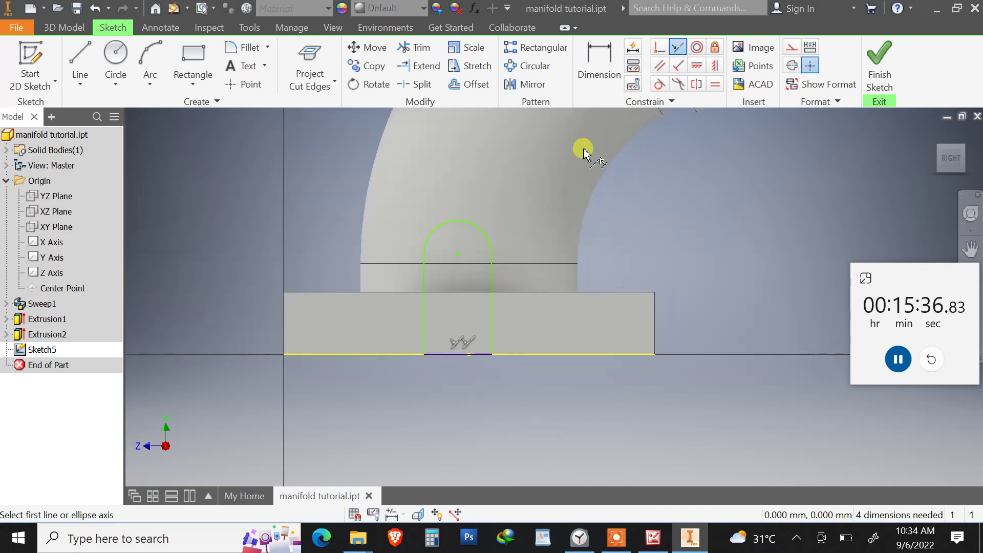
{"action": "key", "text": "d"}
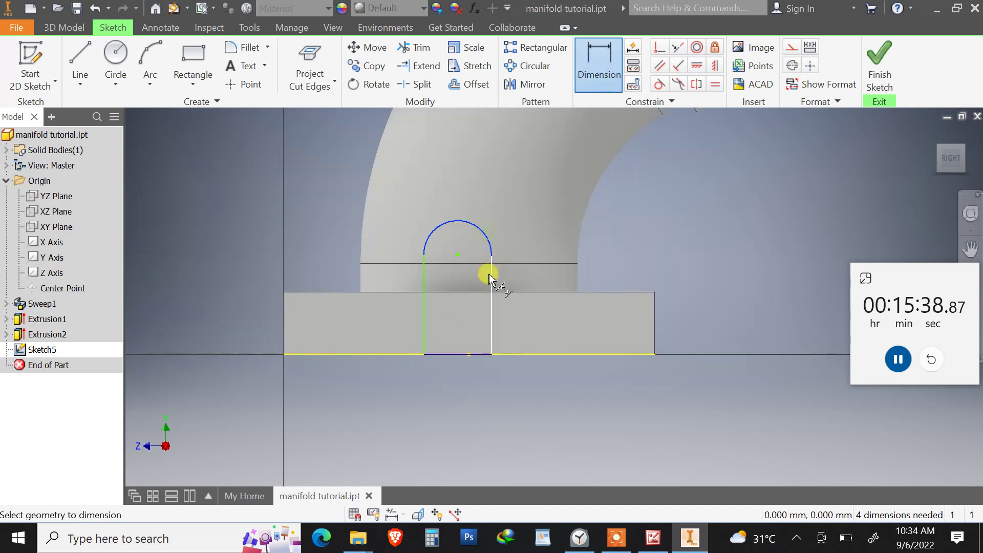
{"action": "left_click", "coordinate": [489, 278]}
{"action": "scroll", "coordinate": [478, 306], "scroll_direction": "up", "scroll_amount": 2}
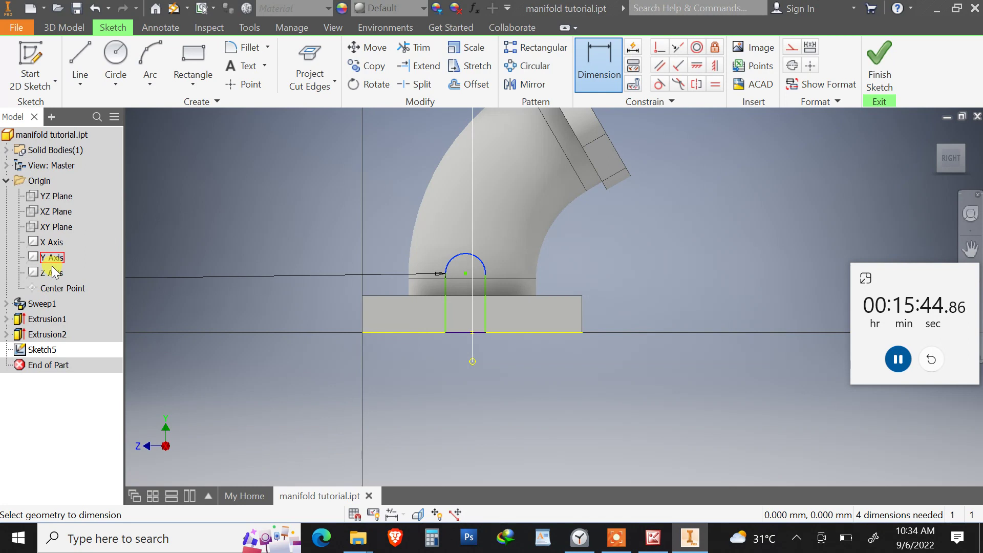
{"action": "key", "text": "Escape"}
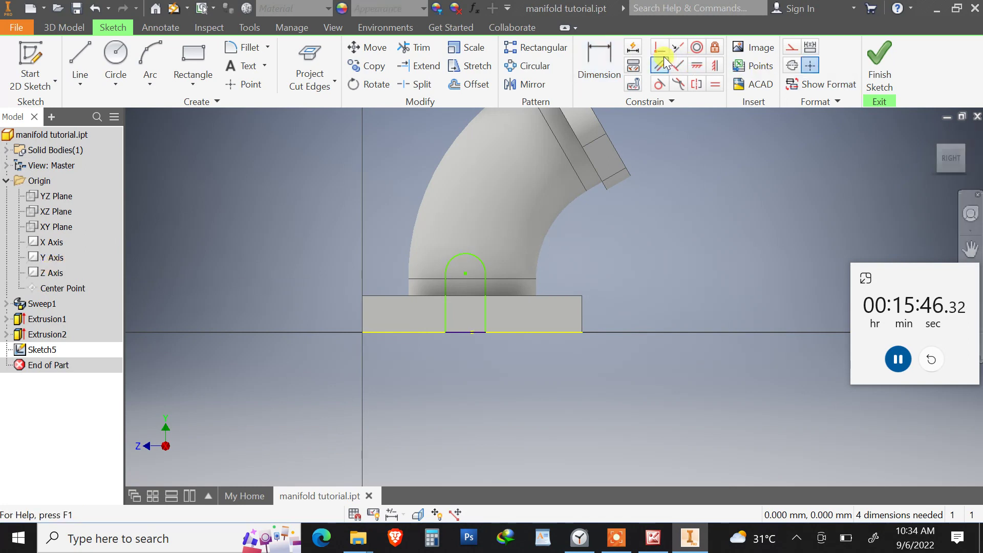
Try to constrain the arc's centre point coincident with the X axis
{"action": "left_click", "coordinate": [655, 82]}
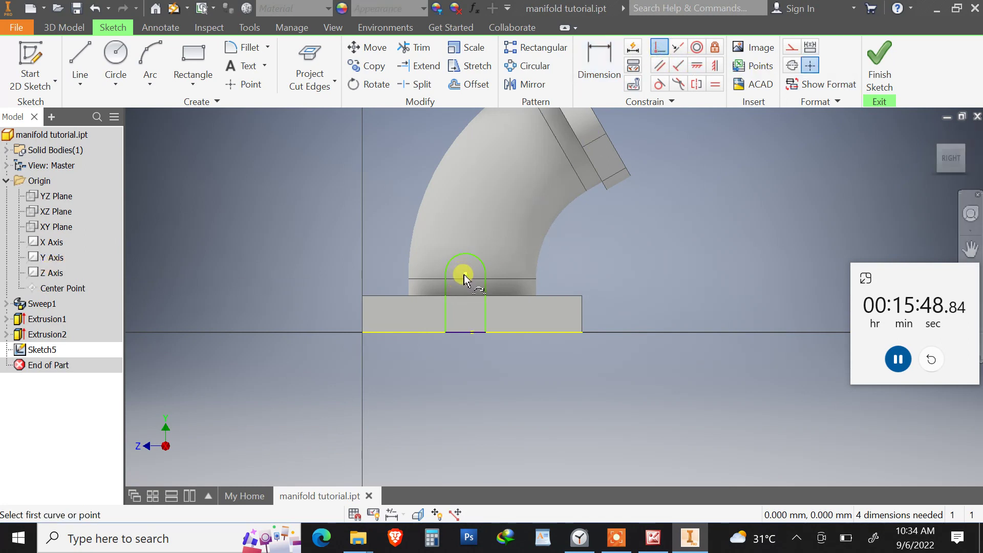
{"action": "left_click", "coordinate": [464, 276]}
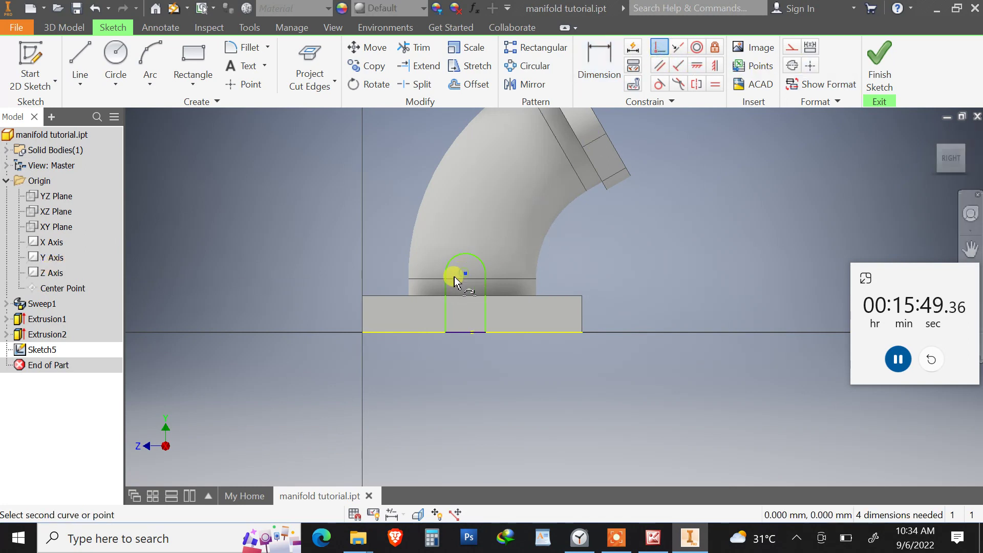
{"action": "left_click", "coordinate": [51, 244]}
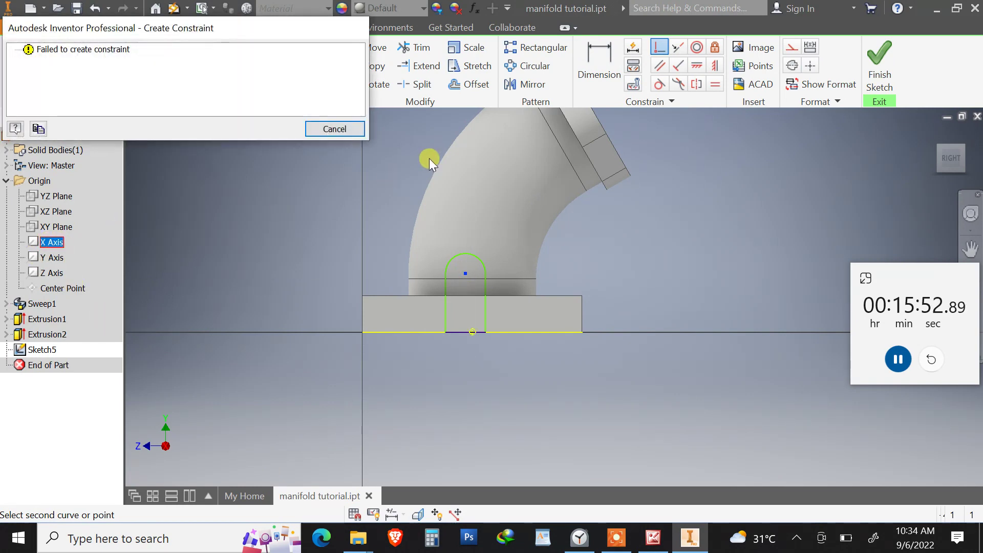
{"action": "key", "text": "Escape"}
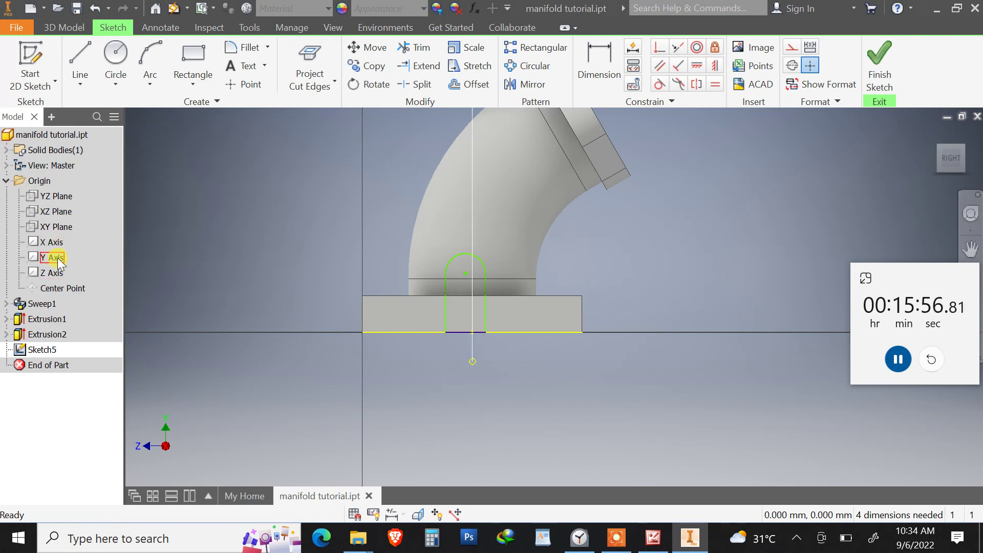
Constrain the arc's centre point coincident with the Y axis
{"action": "left_click", "coordinate": [660, 47]}
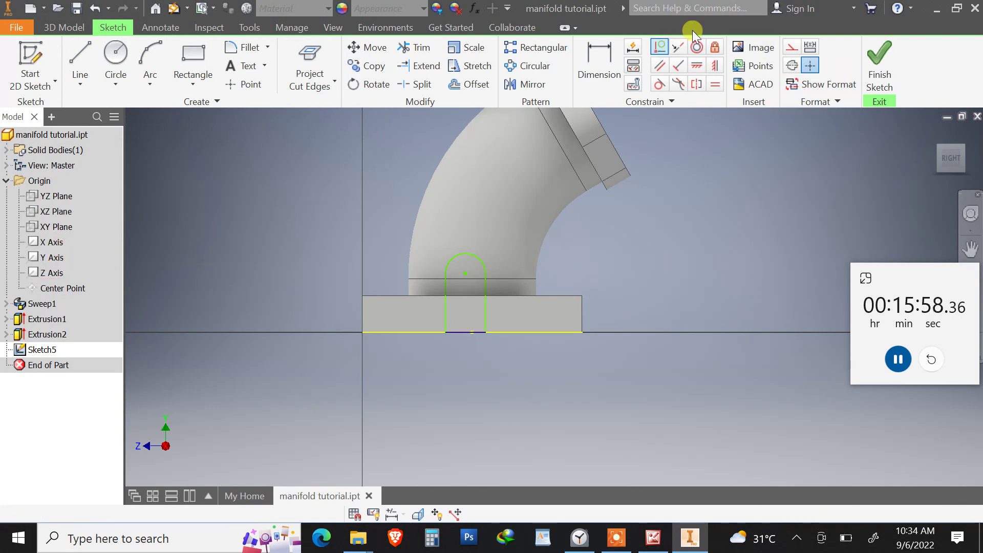
{"action": "left_click", "coordinate": [465, 274]}
{"action": "left_click", "coordinate": [48, 258]}
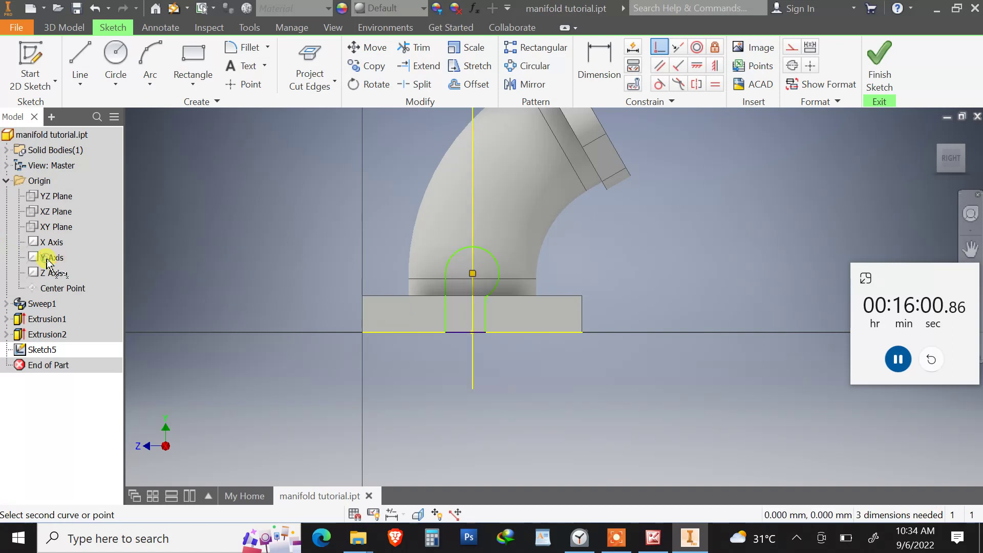
{"action": "scroll", "coordinate": [494, 284], "scroll_direction": "up", "scroll_amount": 3}
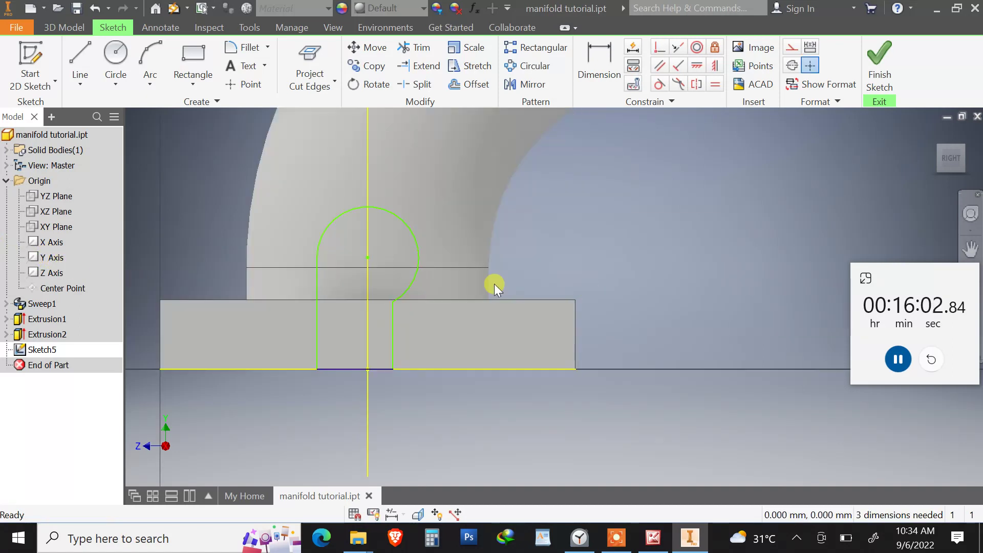
{"action": "left_click", "coordinate": [324, 245]}
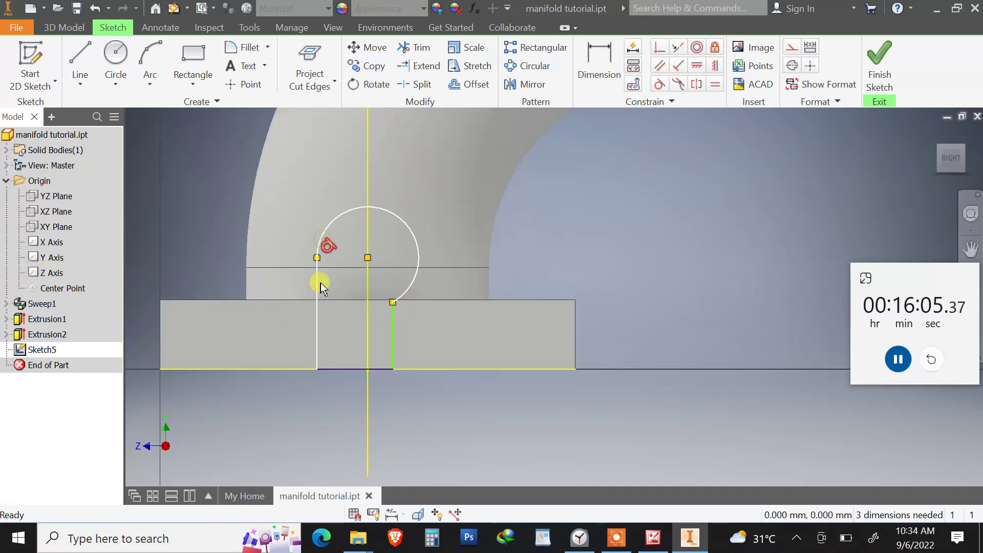
{"action": "left_click", "coordinate": [415, 293]}
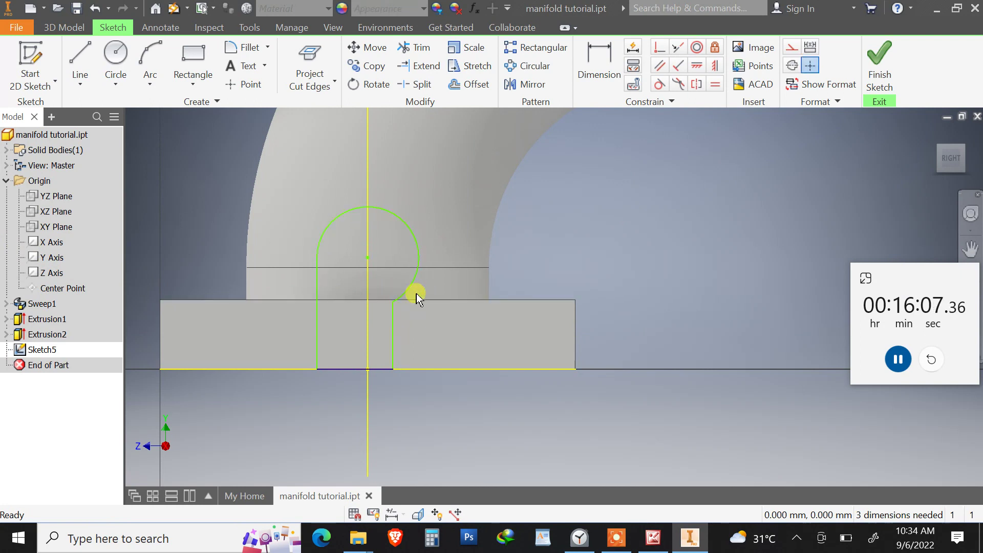
{"action": "left_click", "coordinate": [661, 82]}
{"action": "left_click", "coordinate": [393, 322]}
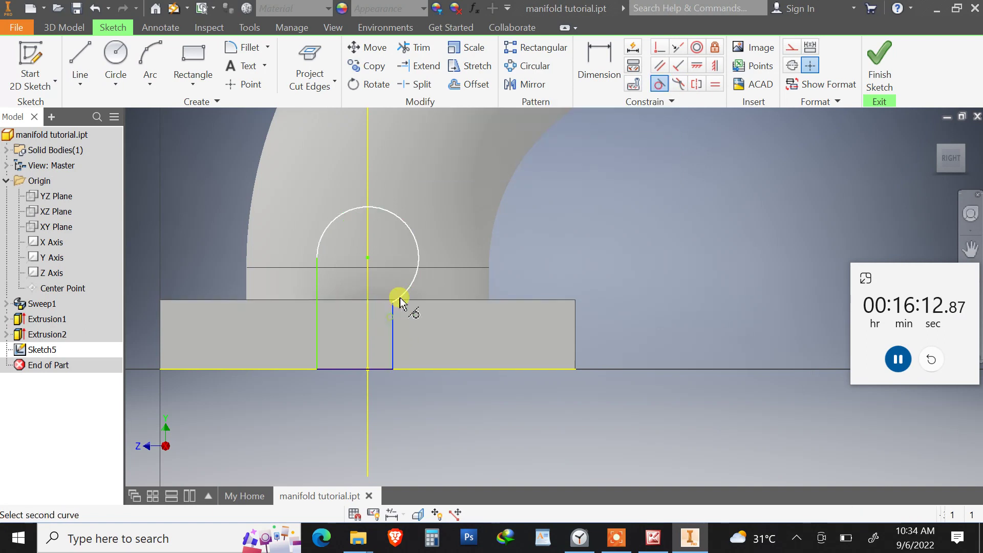
{"action": "left_click", "coordinate": [404, 297]}
{"action": "left_click", "coordinate": [407, 294]}
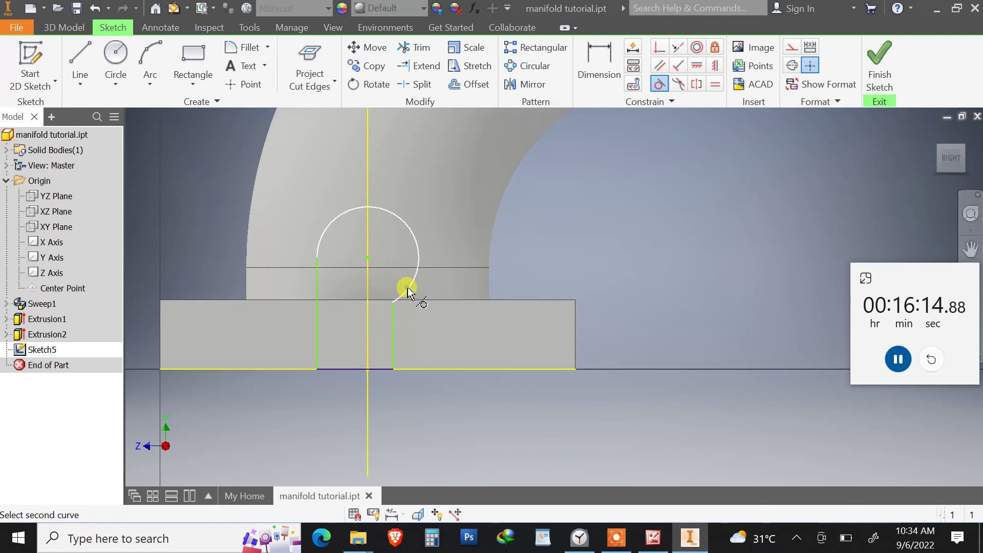
{"action": "key", "text": "Escape"}
Constrain the arc tangent to the profile's right vertical line
{"action": "left_click", "coordinate": [657, 85]}
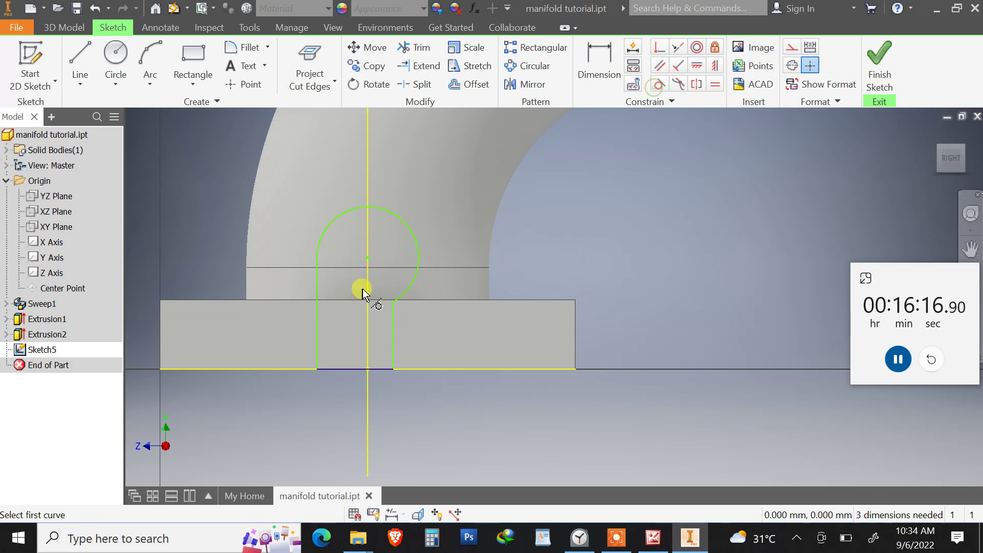
{"action": "left_click", "coordinate": [403, 299]}
{"action": "left_click", "coordinate": [392, 315]}
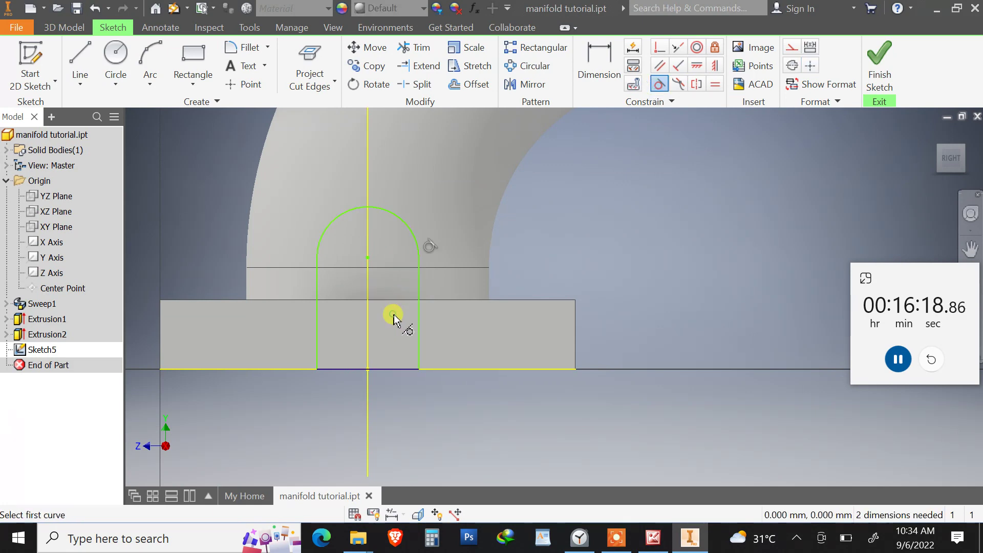
Check the boss's arc radius in drawing 399.jpg and dimension the profile's arc with a radius of 3.96 mm
{"action": "left_click", "coordinate": [653, 538]}
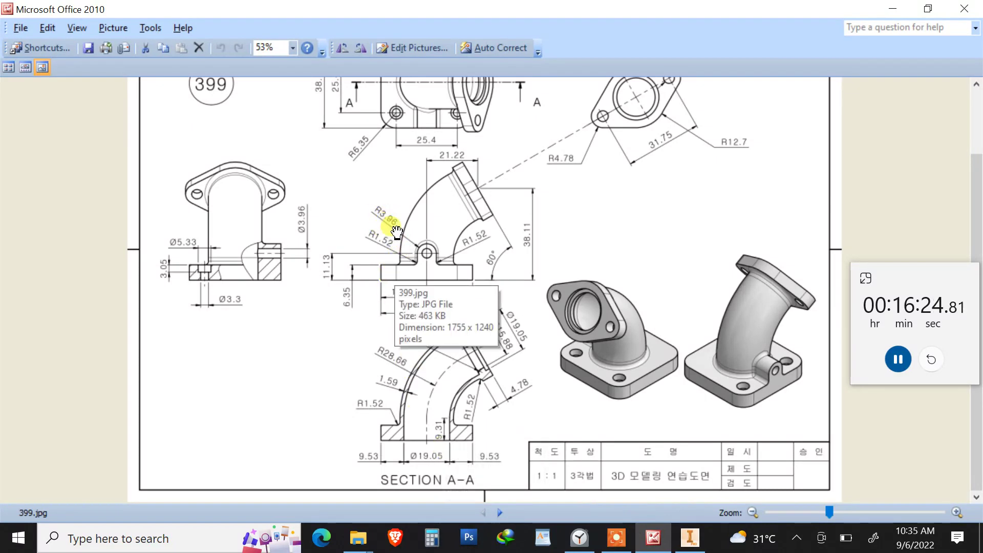
{"action": "left_click", "coordinate": [689, 538]}
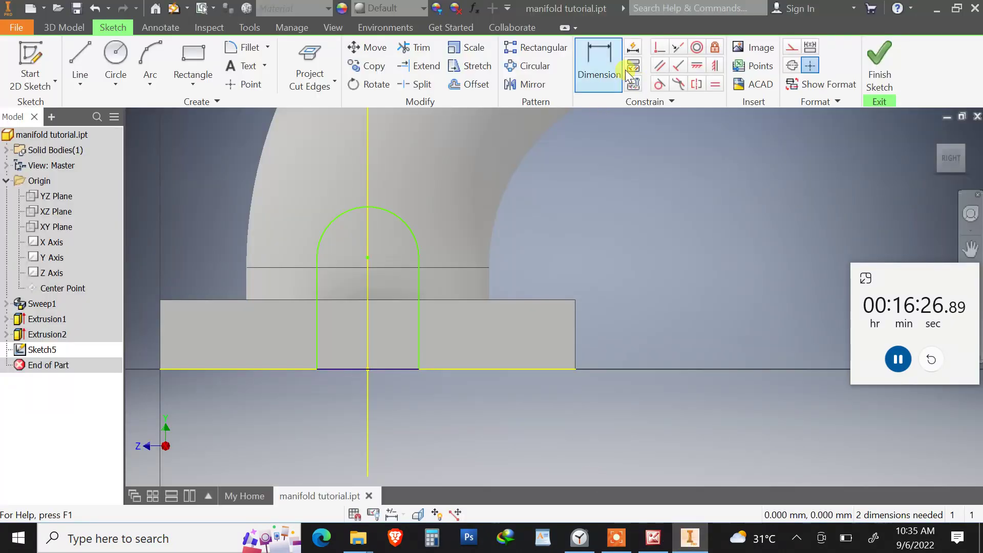
{"action": "left_click", "coordinate": [619, 54]}
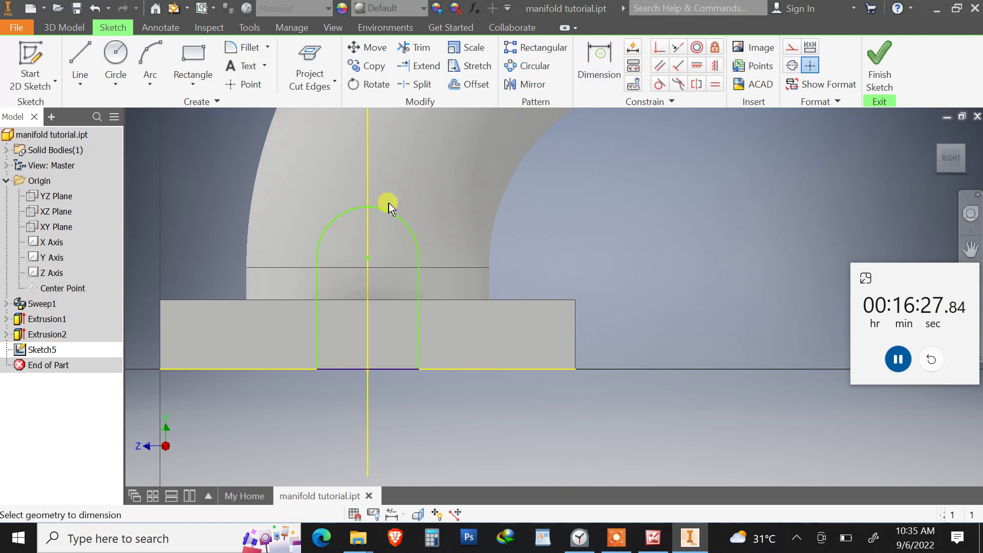
{"action": "left_click", "coordinate": [363, 209]}
{"action": "left_click", "coordinate": [215, 210]}
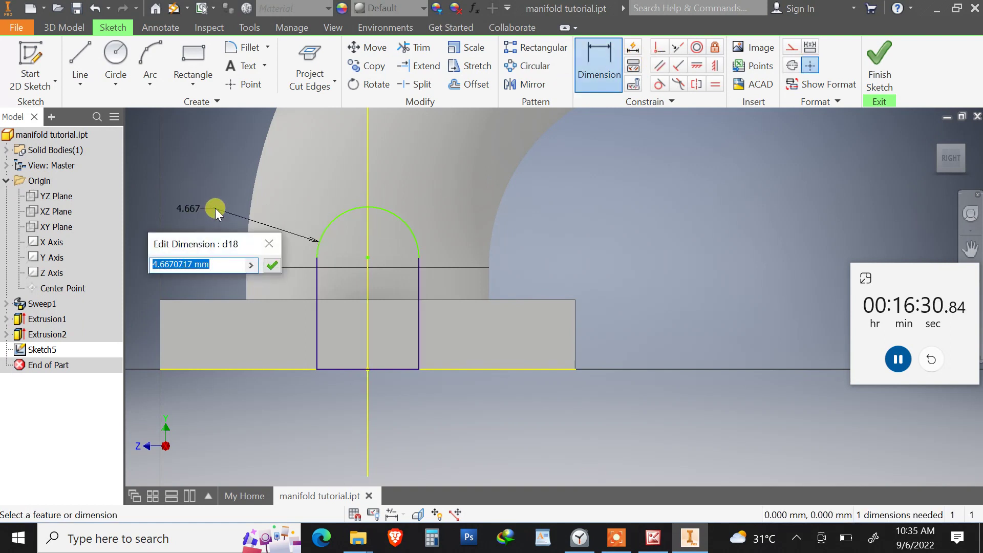
{"action": "type", "text": "3.96"}
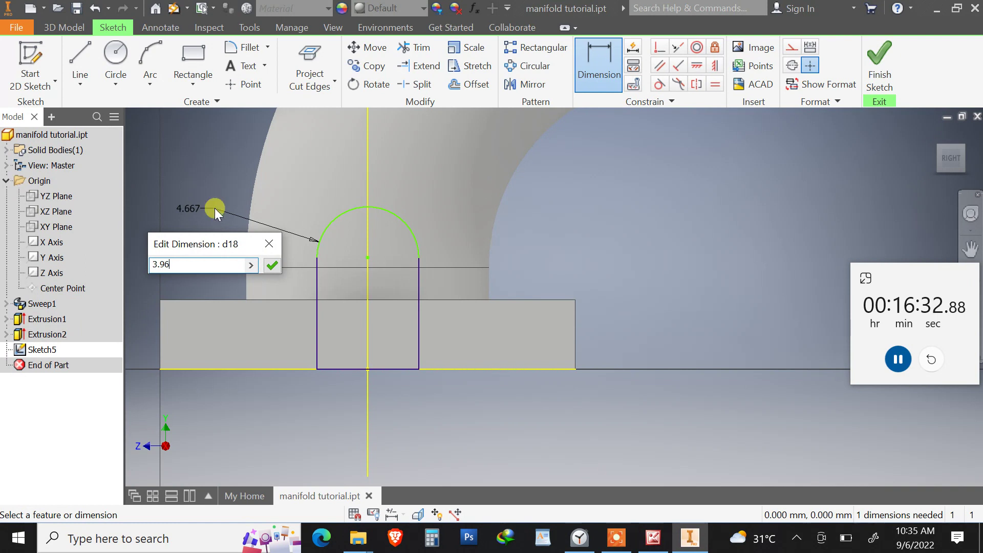
{"action": "left_click", "coordinate": [272, 269]}
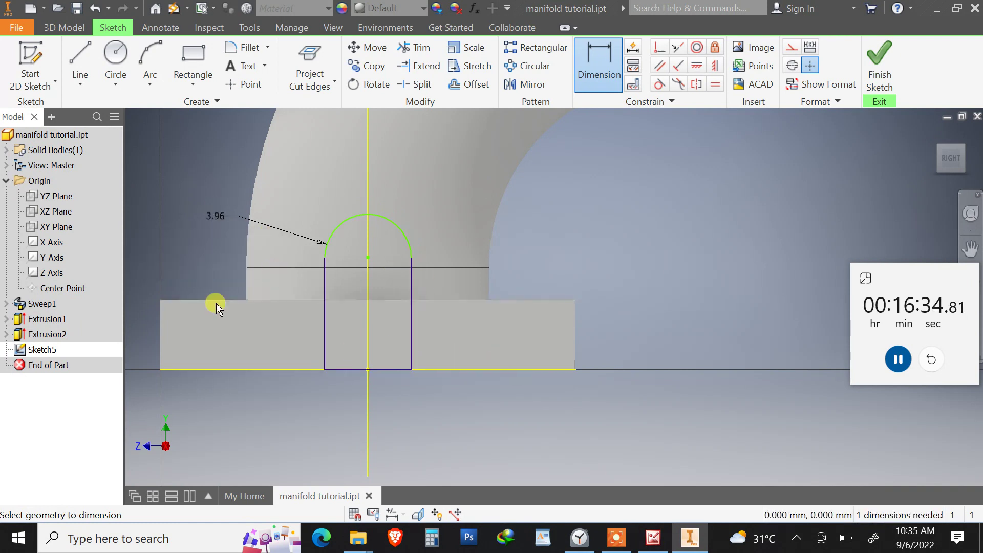
{"action": "key", "text": "Escape"}
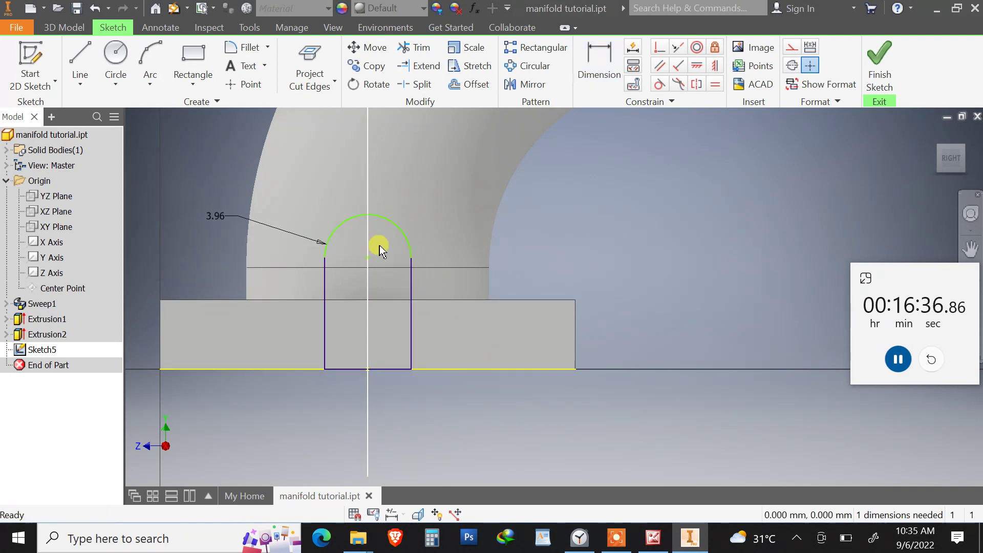
Check the boss's centre height in drawing 399.jpg, dimension the arc's centre 11.13 mm above the base plate's bottom edge, and finish the sketch
{"action": "left_click", "coordinate": [653, 538]}
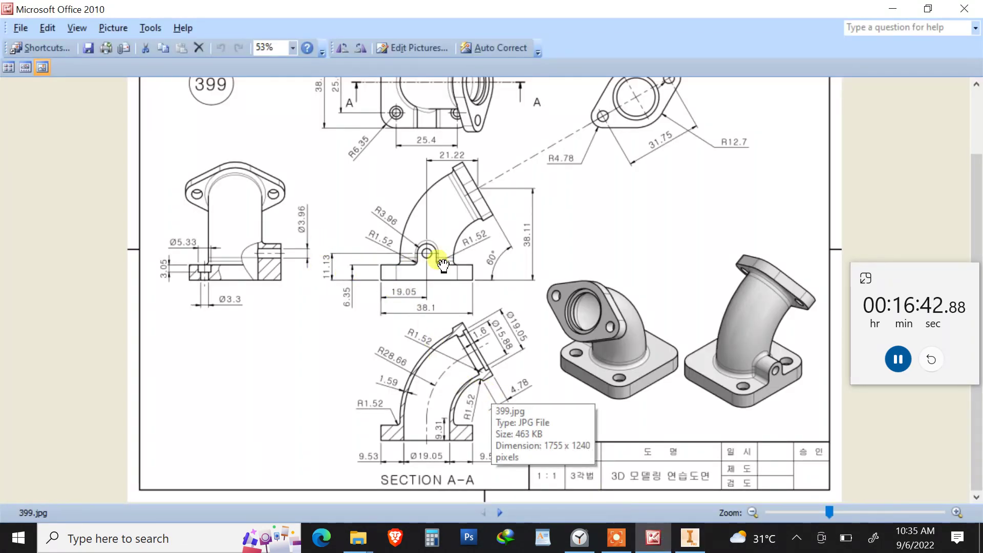
{"action": "left_click", "coordinate": [690, 538]}
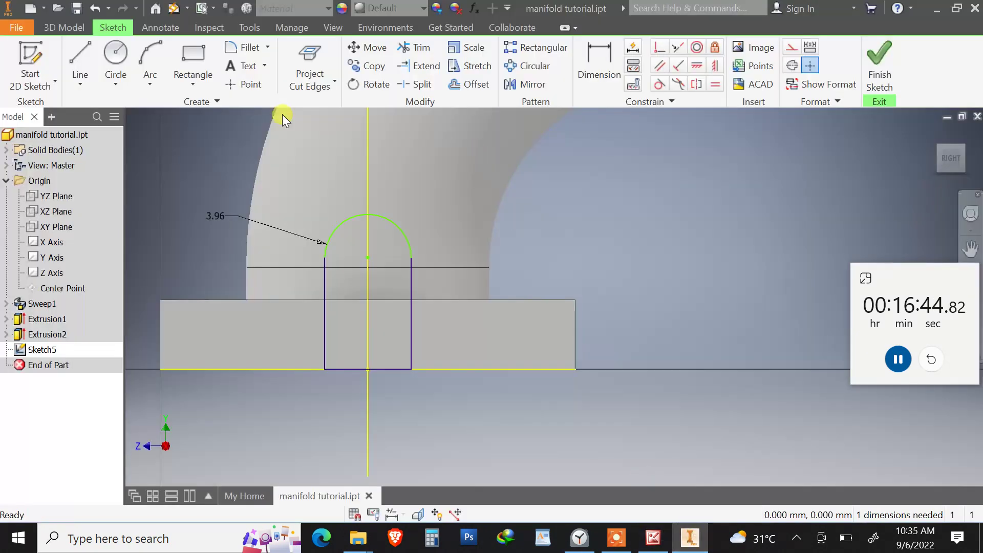
{"action": "key", "text": "d"}
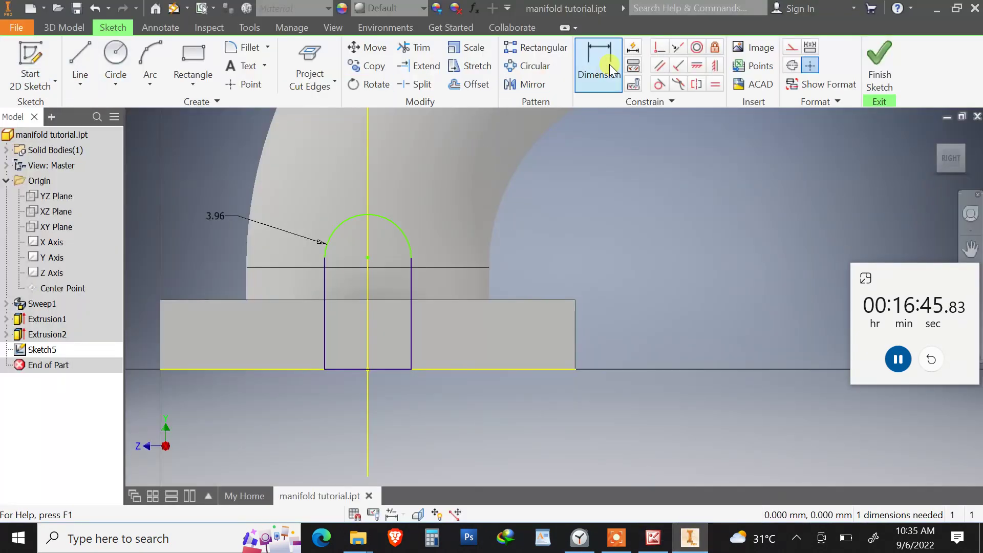
{"action": "left_click", "coordinate": [389, 224]}
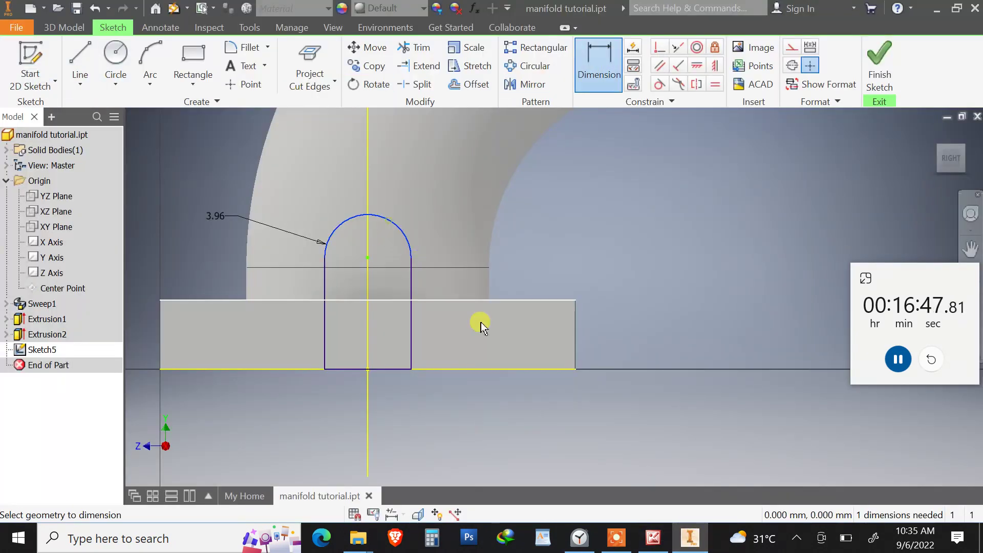
{"action": "left_click", "coordinate": [505, 369]}
{"action": "left_click", "coordinate": [644, 302]}
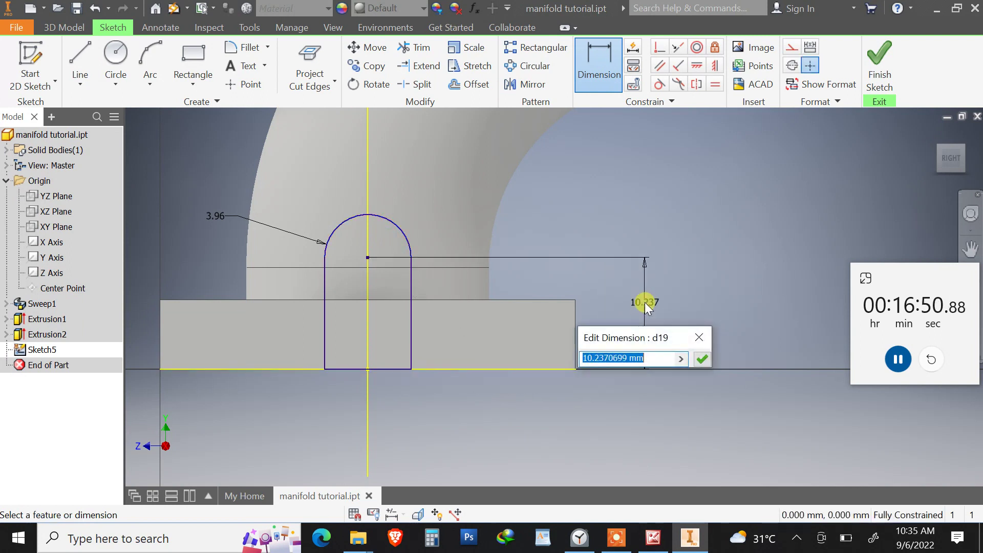
{"action": "type", "text": "11.1"}
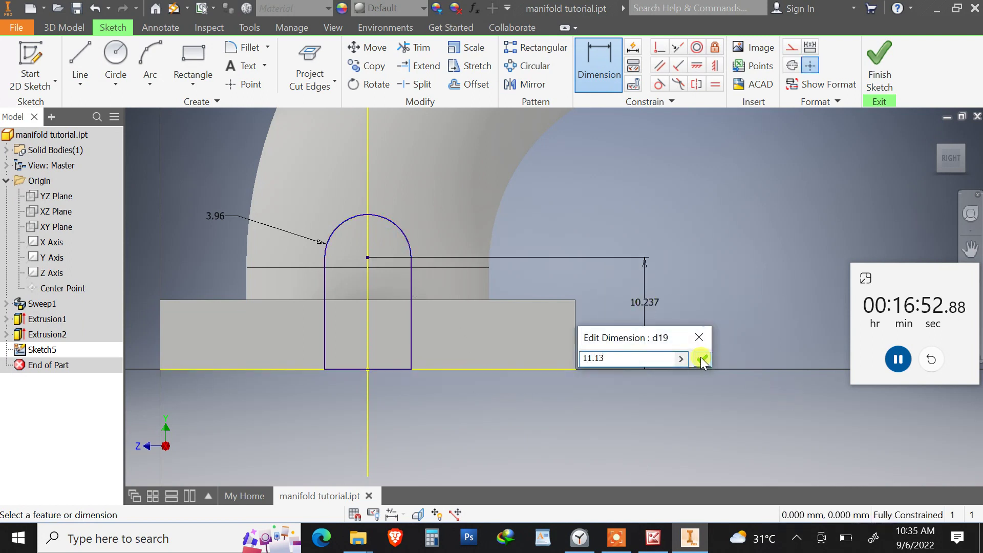
{"action": "type", "text": "3"}
{"action": "left_click", "coordinate": [701, 357]}
{"action": "scroll", "coordinate": [563, 306], "scroll_direction": "up", "scroll_amount": 2}
{"action": "scroll", "coordinate": [559, 305], "scroll_direction": "down", "scroll_amount": 3}
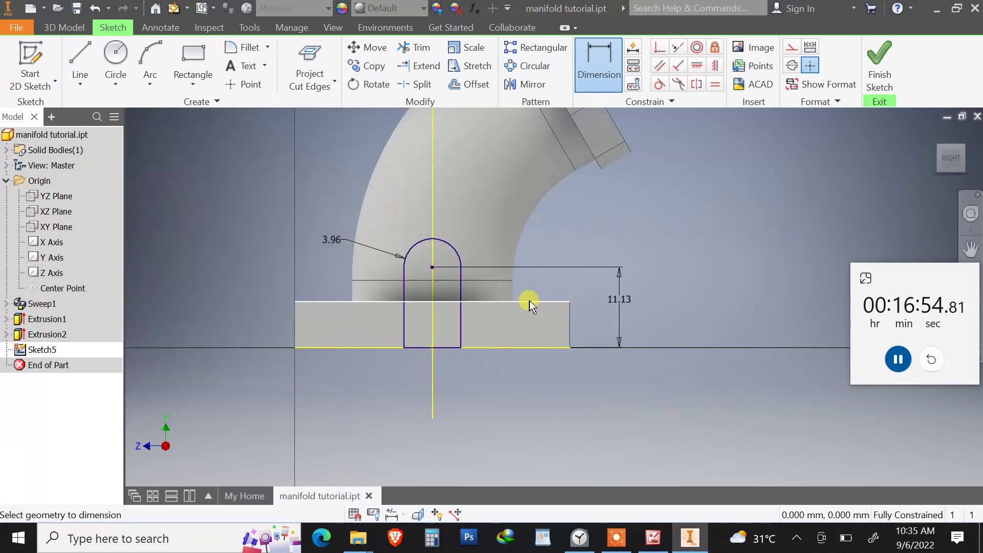
{"action": "middle_click_drag", "start_coordinate": [530, 305], "coordinate": [660, 366]}
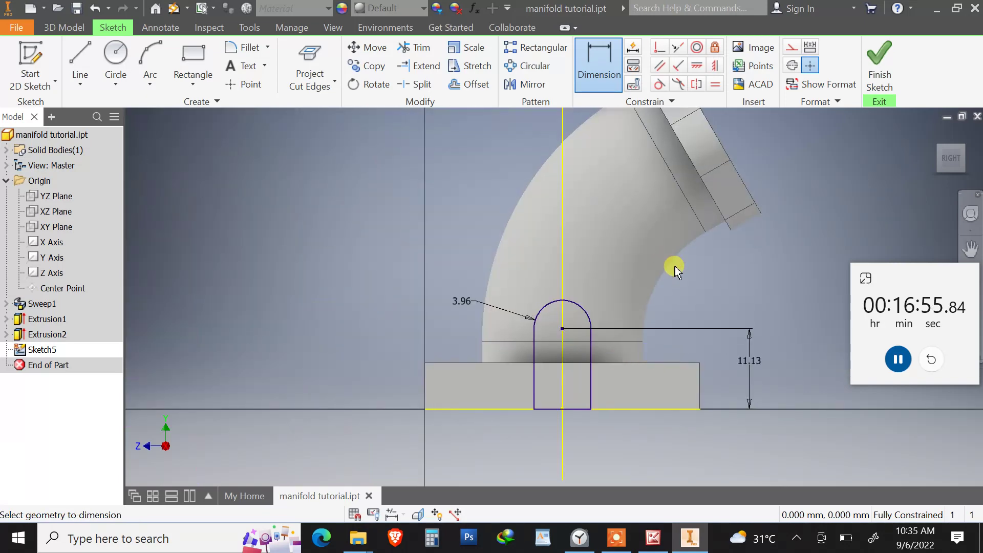
{"action": "left_click", "coordinate": [880, 79]}
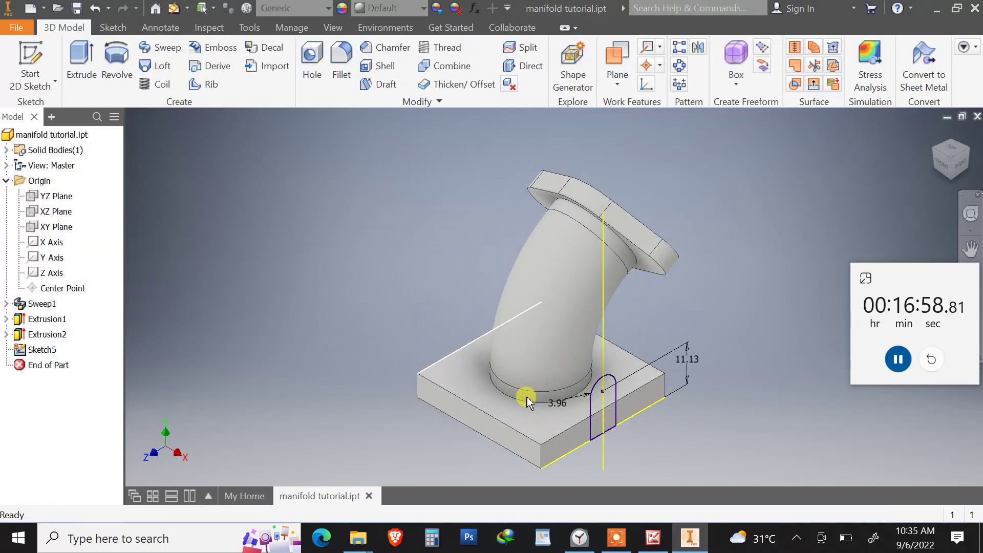
Extrude the arched boss profile inward as a join, with the extent set to To Next so it reaches the pipe
{"action": "left_click", "coordinate": [82, 64]}
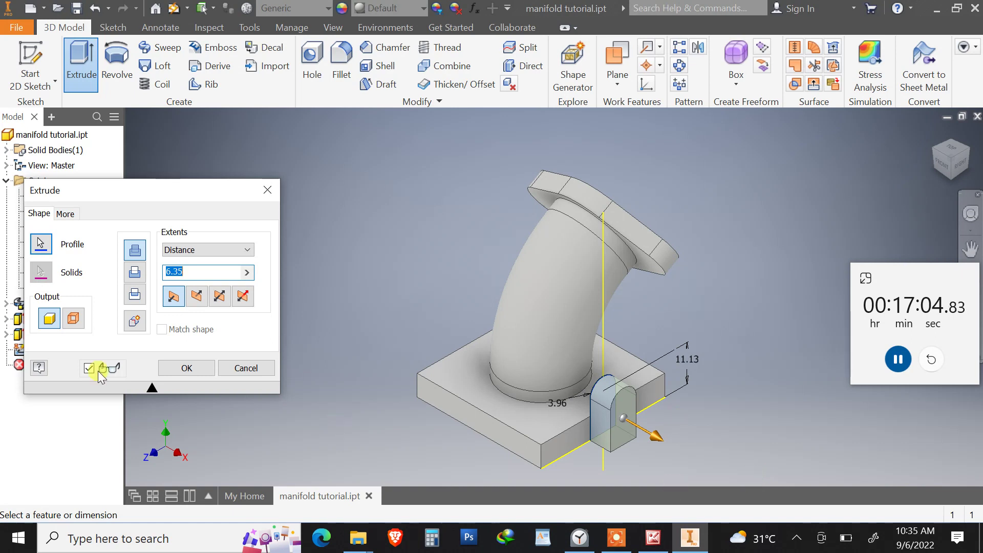
{"action": "left_click", "coordinate": [197, 295]}
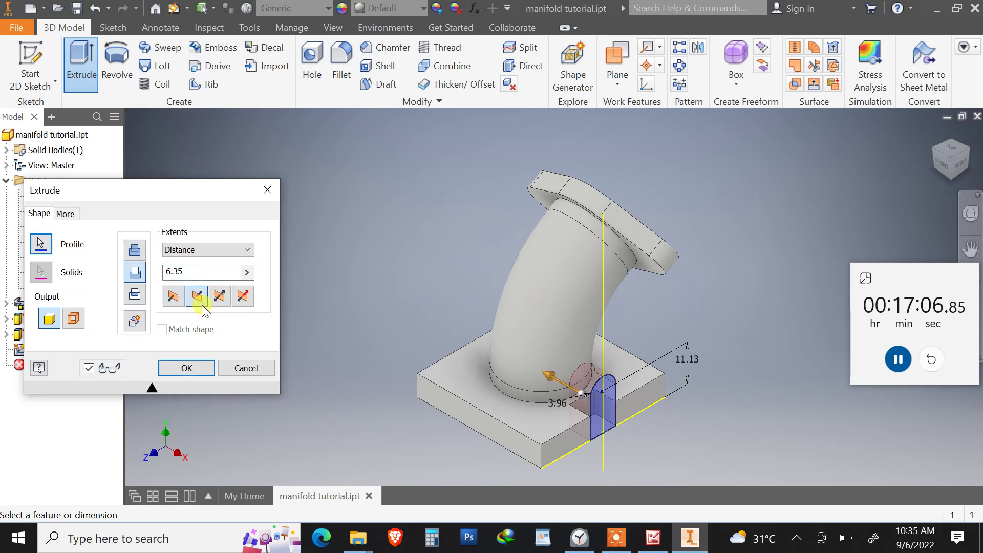
{"action": "left_click", "coordinate": [135, 271]}
{"action": "left_click", "coordinate": [134, 251]}
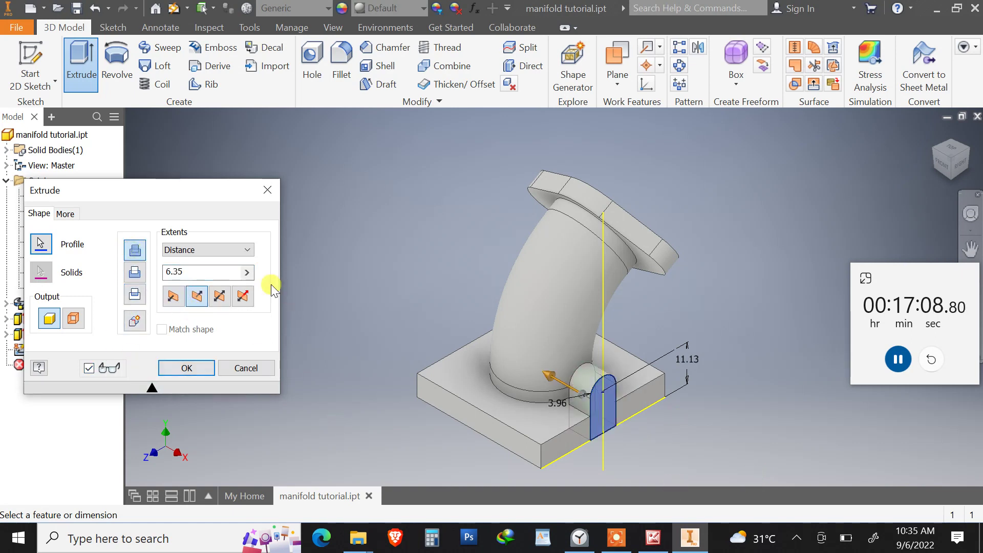
{"action": "left_click", "coordinate": [208, 249]}
{"action": "left_click", "coordinate": [205, 271]}
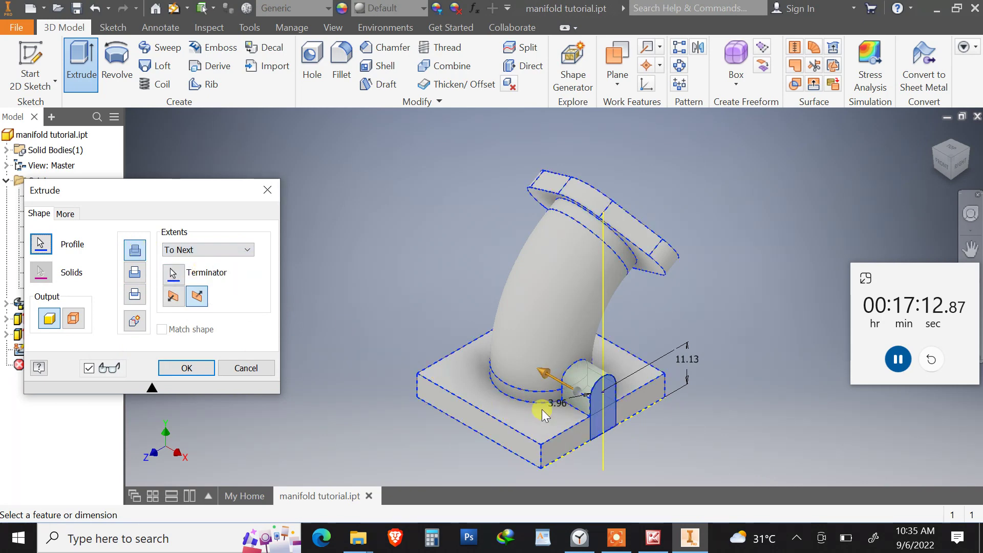
{"action": "middle_click_drag", "start_coordinate": [567, 409], "coordinate": [162, 337], "text": "shift"}
{"action": "left_click", "coordinate": [176, 366]}
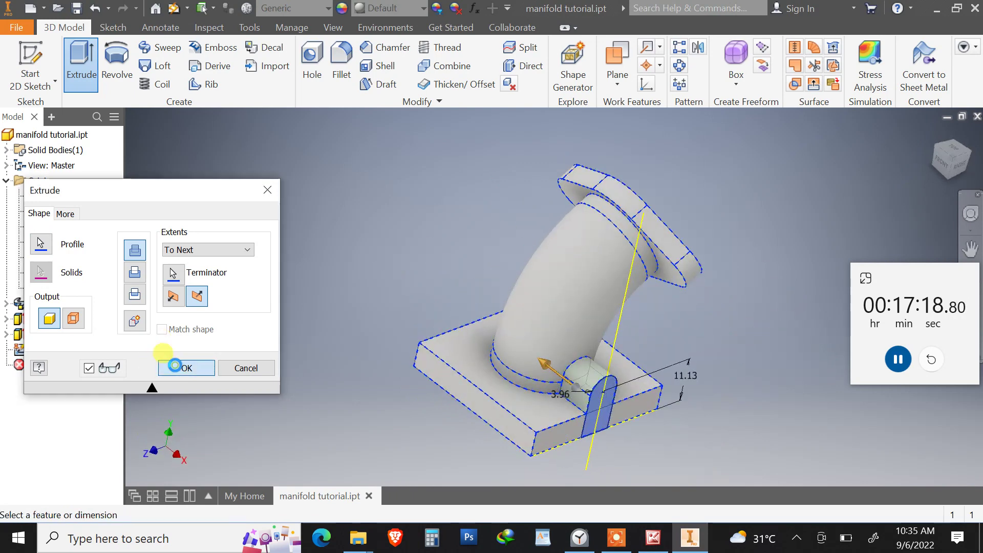
{"action": "middle_click_drag", "start_coordinate": [542, 345], "coordinate": [428, 333], "text": "shift"}
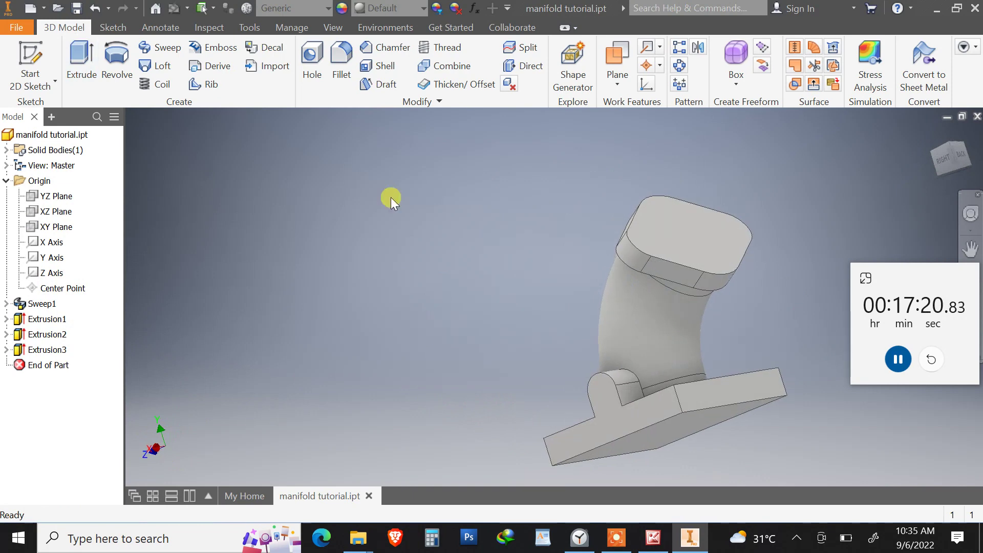
{"action": "middle_click_drag", "start_coordinate": [645, 212], "coordinate": [593, 225], "text": "shift"}
{"action": "key", "text": "F6"}
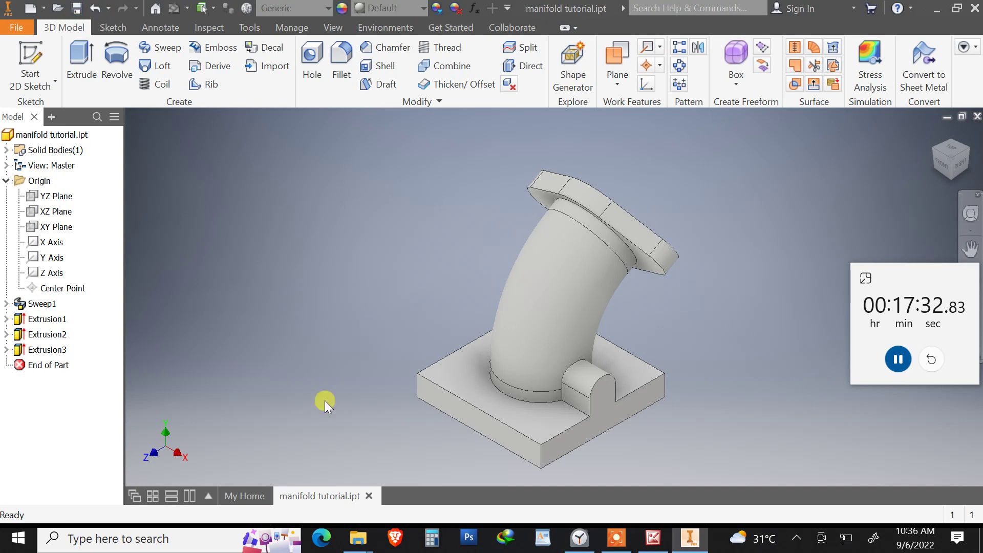
Review the bore in Section A-A of drawing 399.jpg and start a sketch on the YZ Plane with the graphics sliced
{"action": "left_click", "coordinate": [655, 538]}
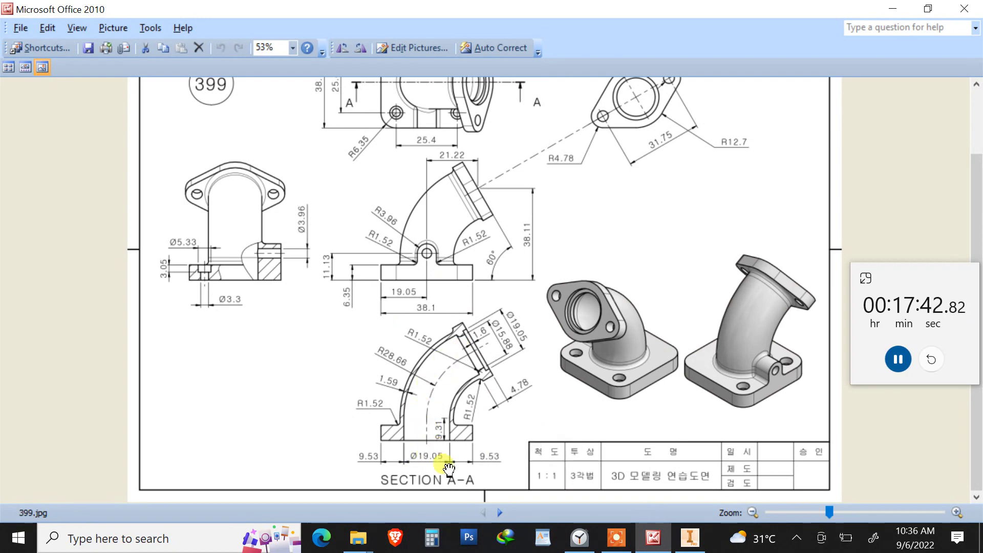
{"action": "left_click", "coordinate": [689, 538]}
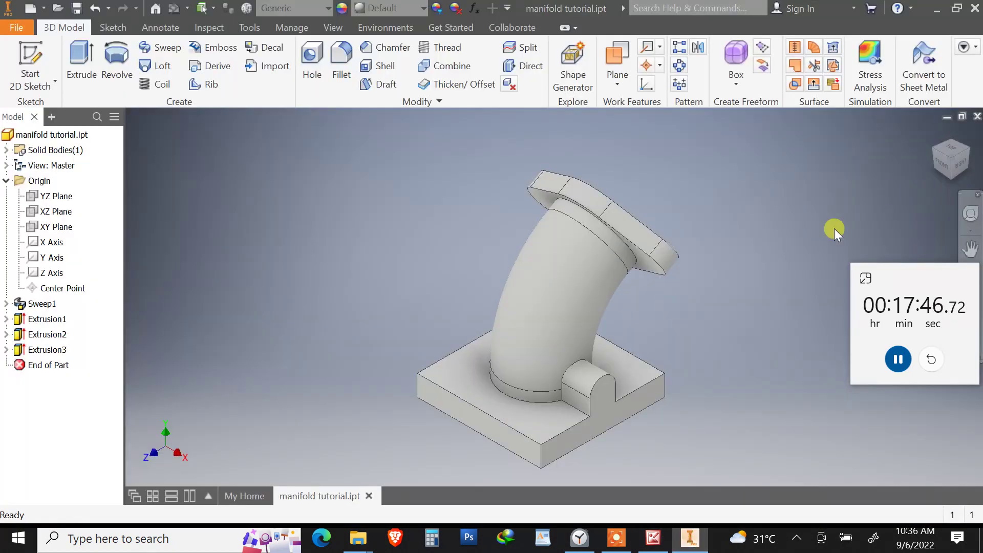
{"action": "left_click", "coordinate": [6, 304]}
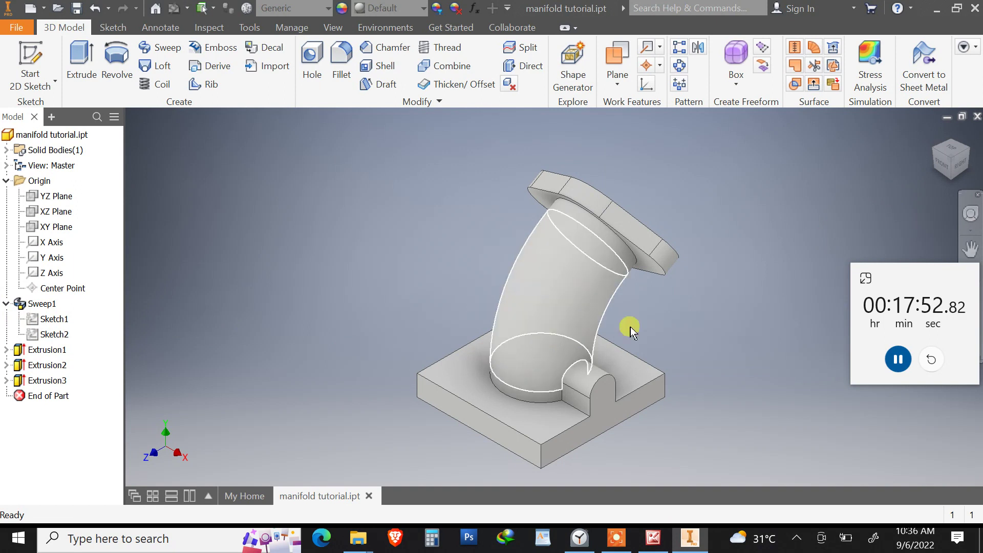
{"action": "middle_click_drag", "start_coordinate": [662, 371], "coordinate": [616, 353]}
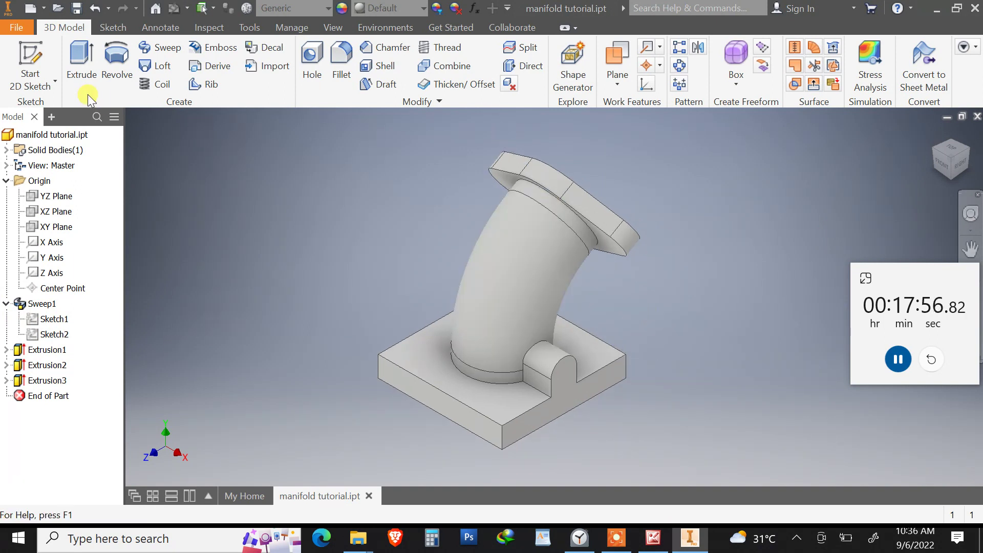
{"action": "left_click", "coordinate": [53, 196]}
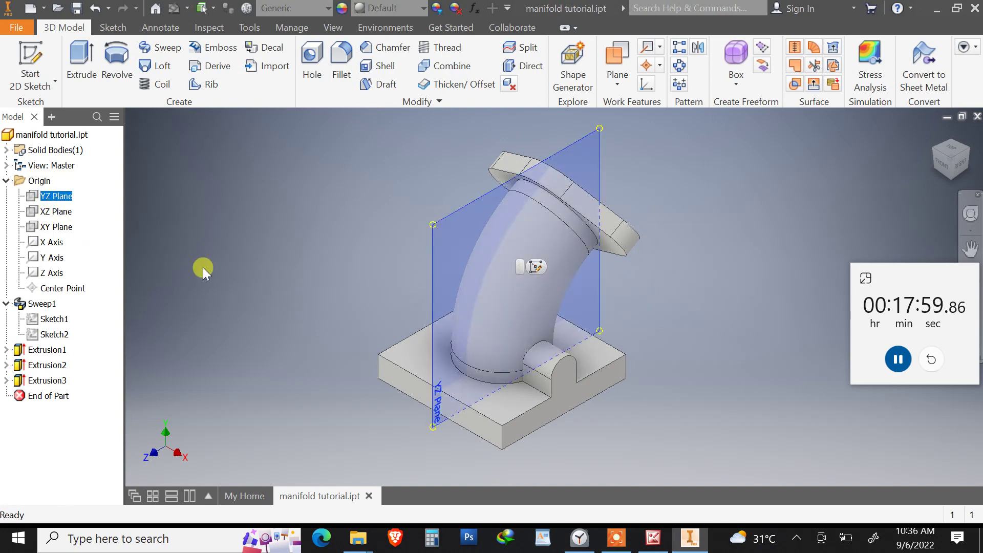
{"action": "left_click", "coordinate": [40, 60]}
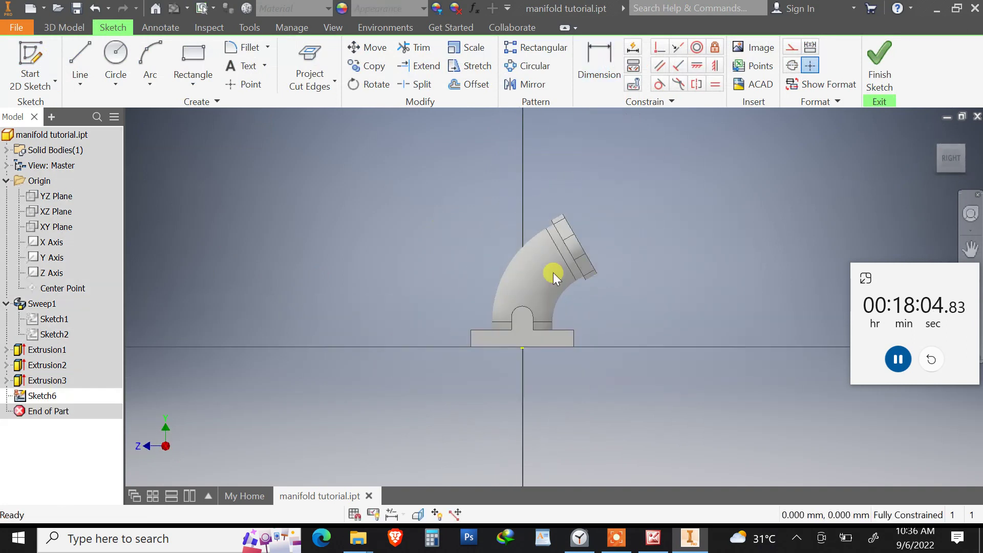
{"action": "left_click", "coordinate": [417, 514]}
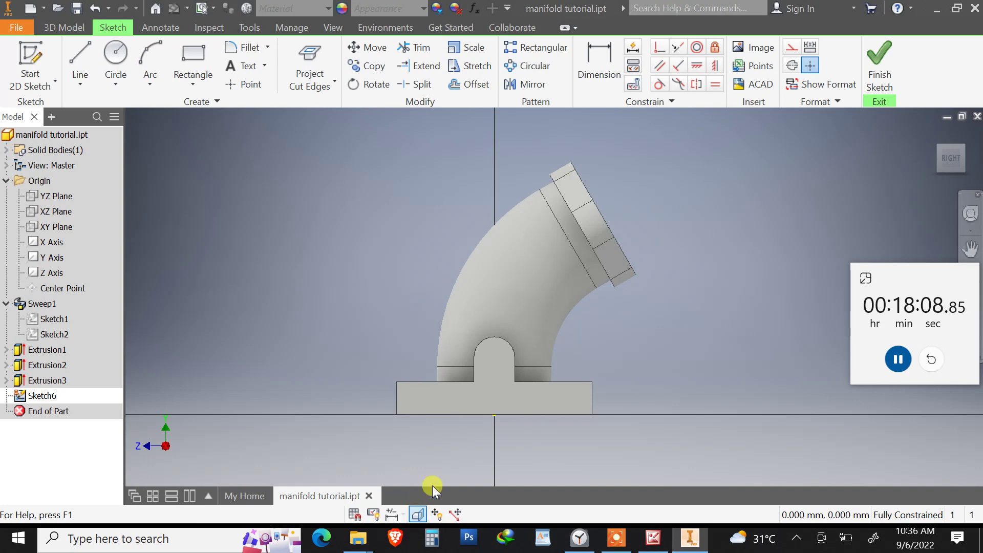
{"action": "scroll", "coordinate": [561, 260], "scroll_direction": "up", "scroll_amount": 3}
{"action": "scroll", "coordinate": [548, 259], "scroll_direction": "down", "scroll_amount": 2}
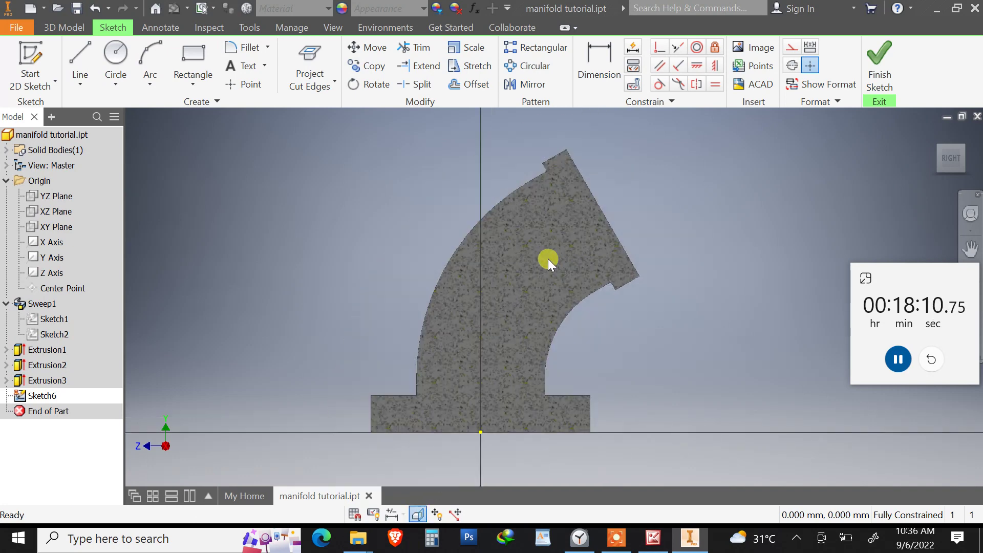
Sketch a vertical line about 23 mm long beside the elbow and a connected line slanting up toward the elbow from its upper end
{"action": "left_click", "coordinate": [80, 55]}
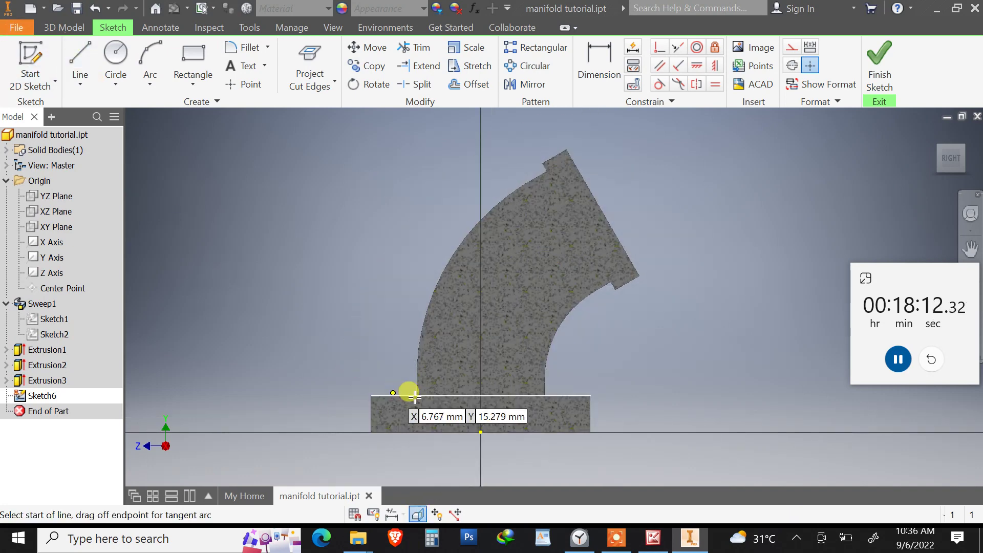
{"action": "left_click", "coordinate": [290, 379]}
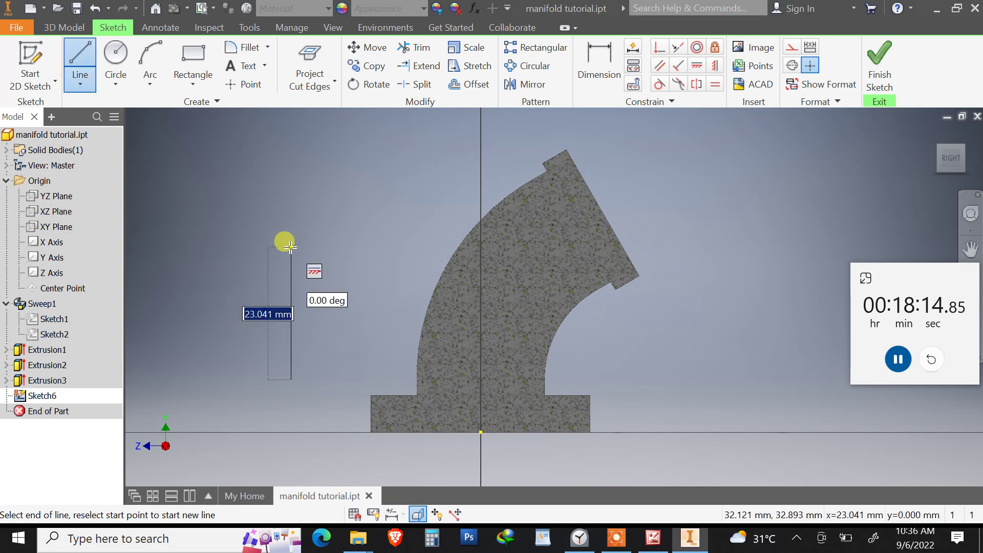
{"action": "left_click", "coordinate": [290, 247]}
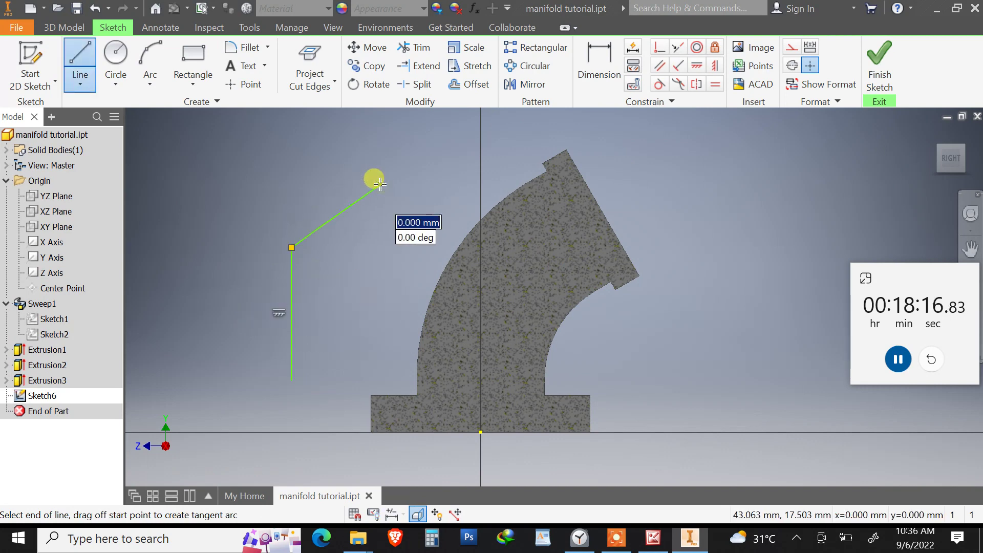
{"action": "left_click", "coordinate": [380, 184]}
{"action": "key", "text": "Escape"}
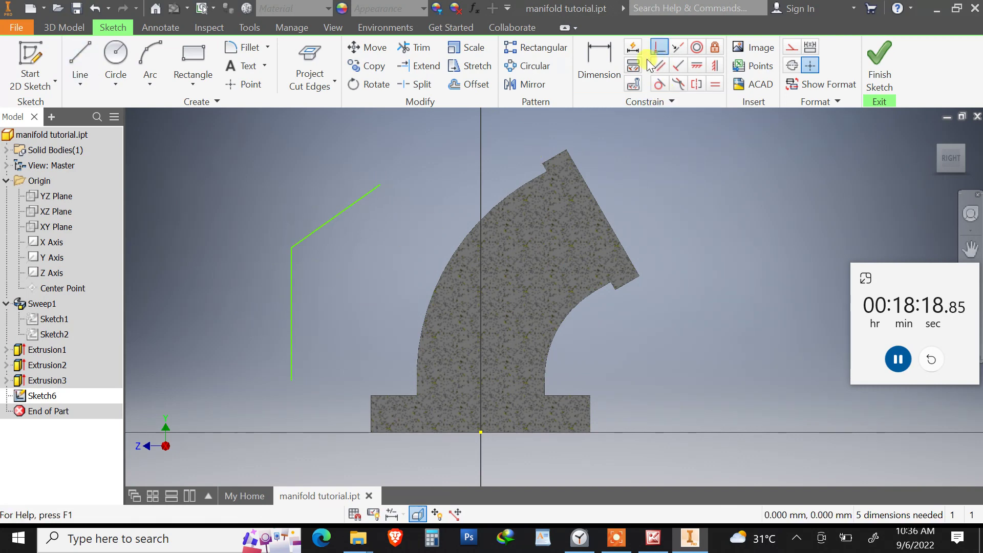
Constrain the vertical line's lower endpoint coincident with the sketch origin
{"action": "left_click", "coordinate": [659, 48]}
{"action": "left_click", "coordinate": [291, 379]}
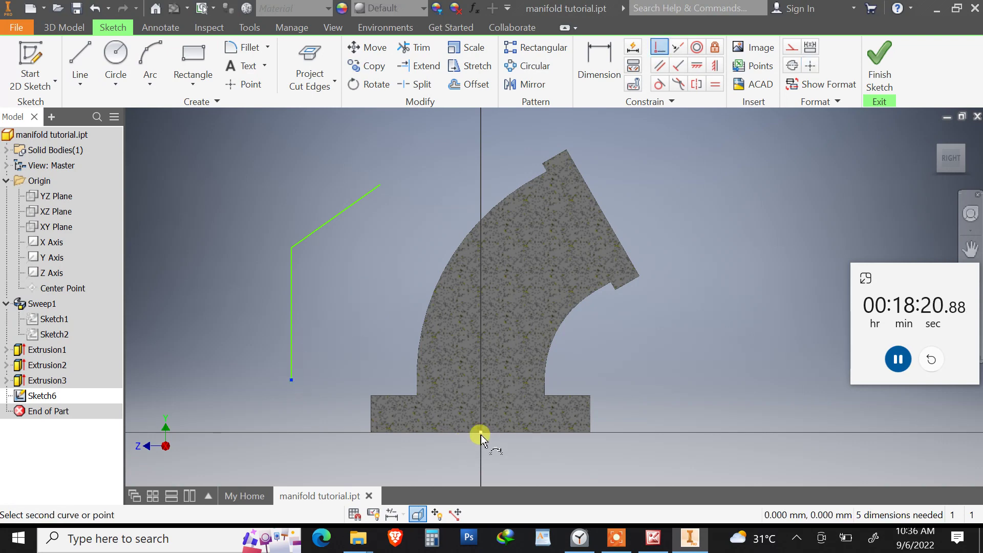
{"action": "left_click", "coordinate": [481, 432]}
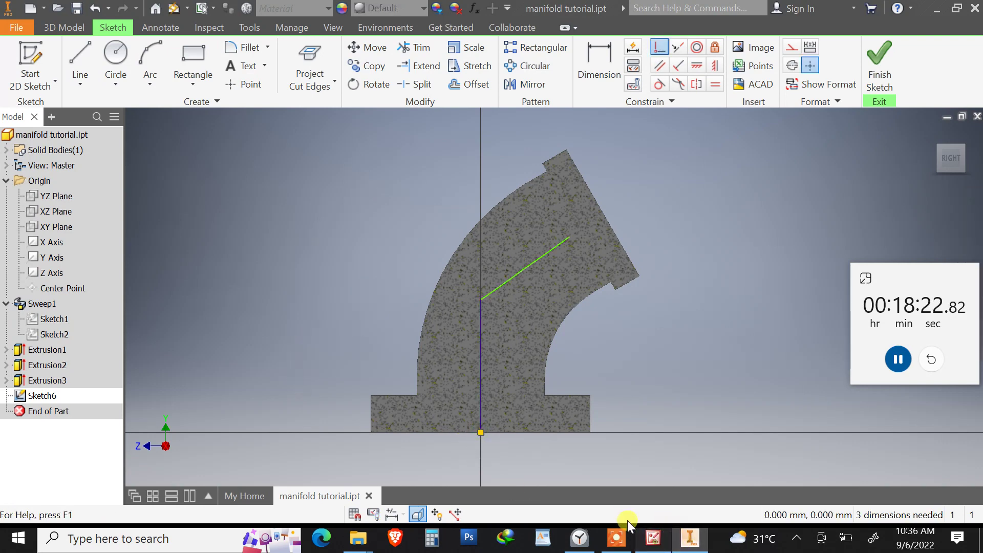
Examine the bore path's length, bend radius and flange recess dimensions in Section A-A of drawing 399.jpg
{"action": "left_click", "coordinate": [653, 538]}
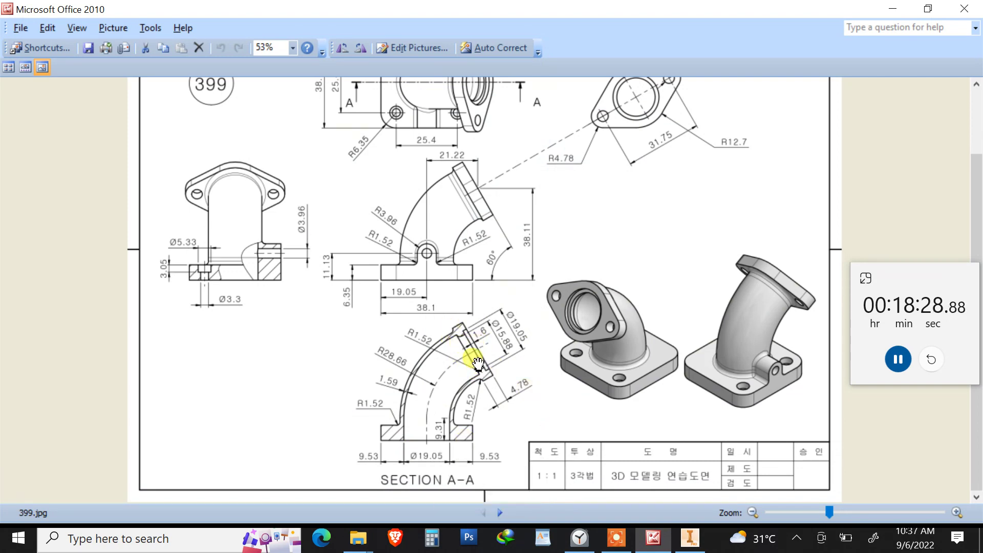
{"action": "scroll", "coordinate": [468, 353], "scroll_direction": "up", "scroll_amount": 2}
{"action": "scroll", "coordinate": [473, 364], "scroll_direction": "down", "scroll_amount": 2}
{"action": "scroll", "coordinate": [465, 377], "scroll_direction": "up", "scroll_amount": 5, "text": "ctrl"}
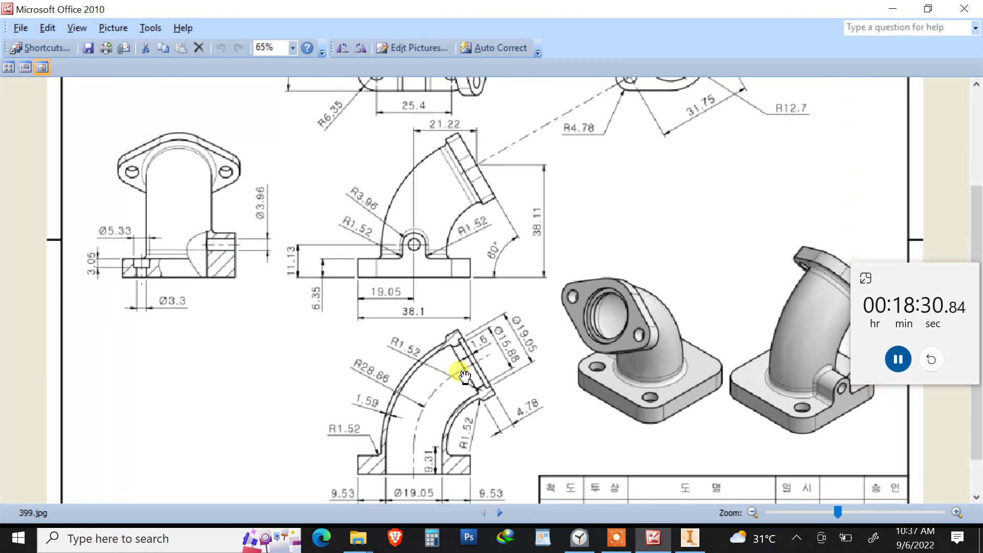
{"action": "left_click_drag", "start_coordinate": [457, 398], "coordinate": [505, 121]}
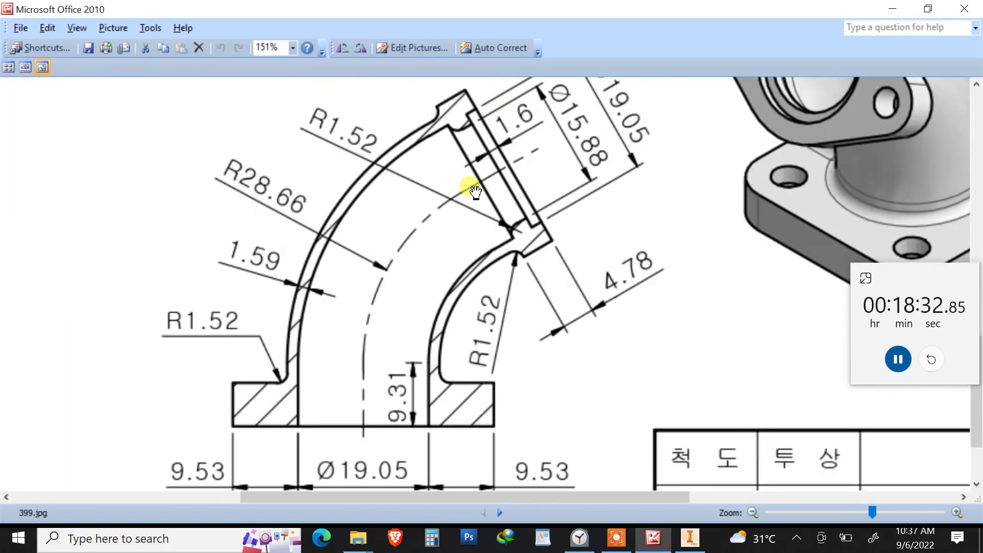
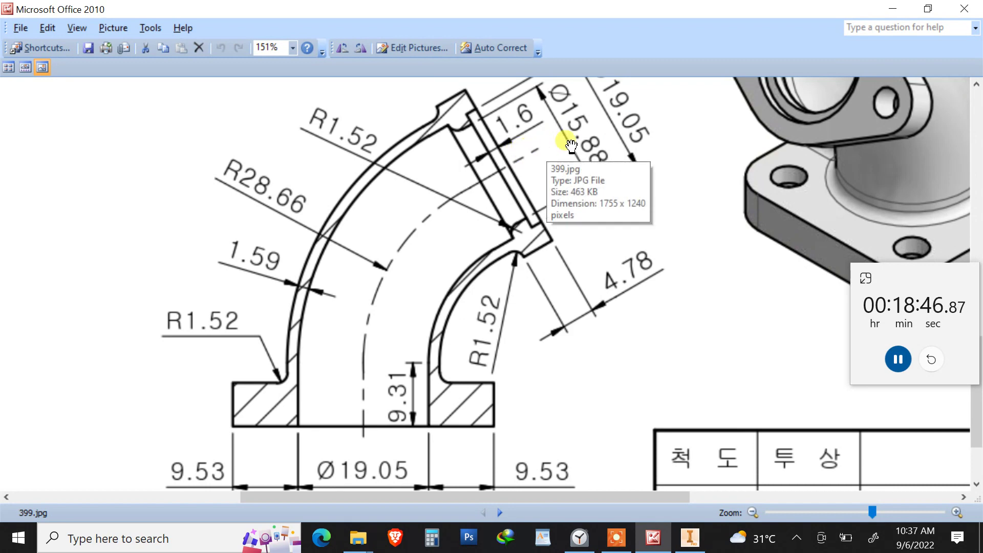
{"action": "left_click", "coordinate": [690, 537]}
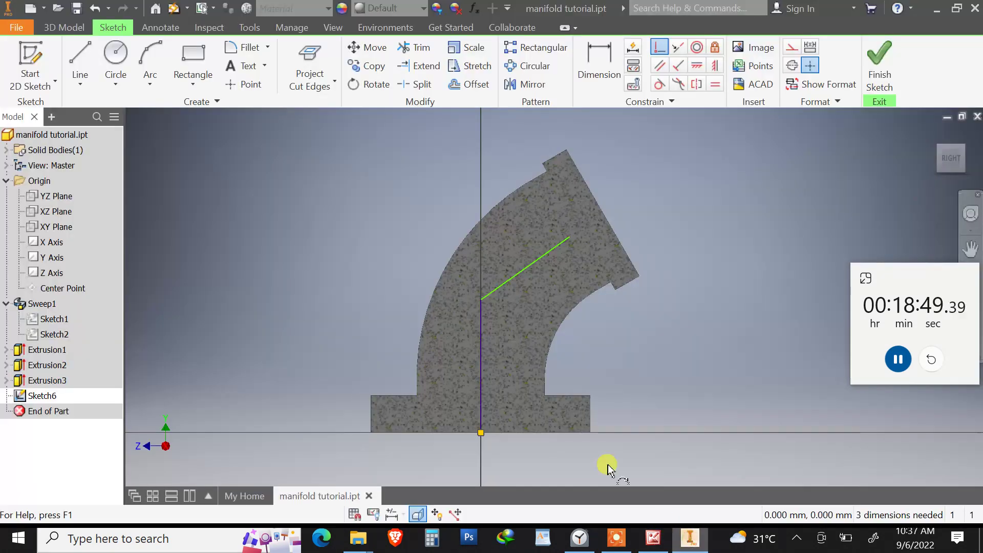
Project the cut edges of the sliced elbow into the bore path sketch
{"action": "left_click", "coordinate": [660, 51]}
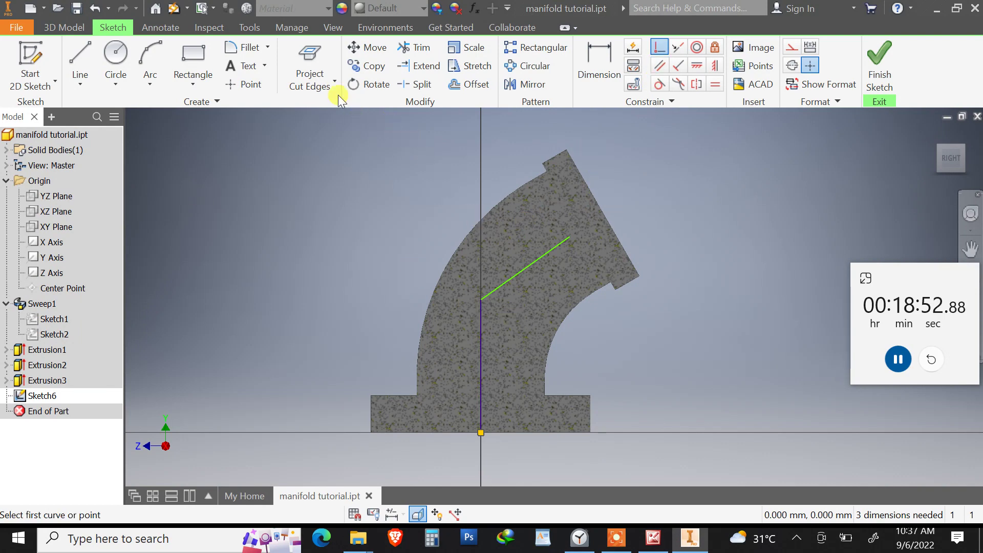
{"action": "left_click", "coordinate": [318, 58]}
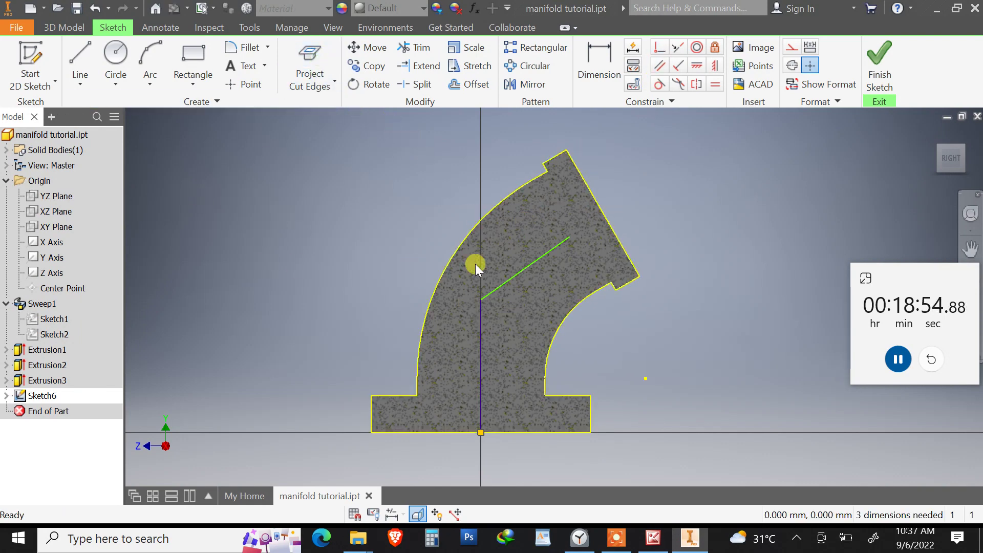
{"action": "left_click", "coordinate": [79, 57]}
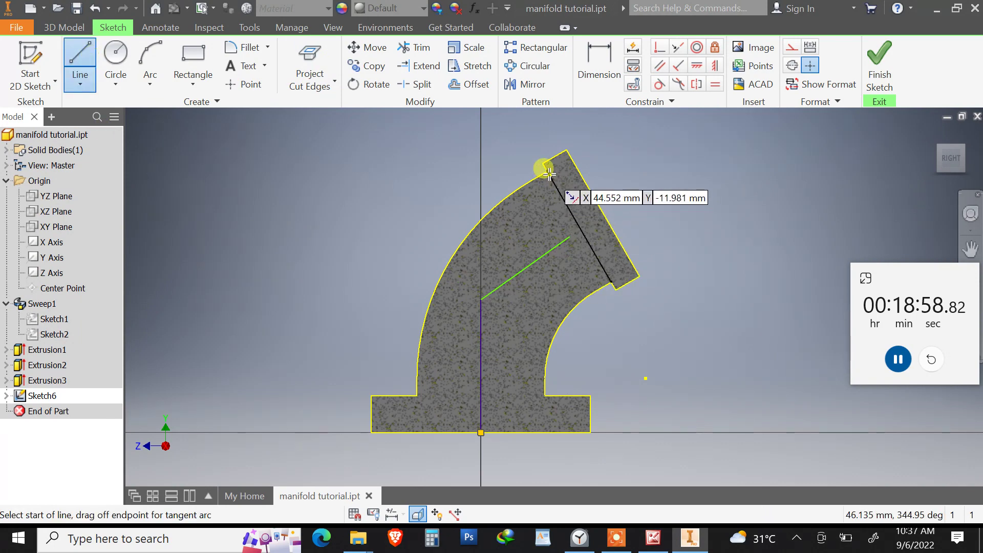
{"action": "scroll", "coordinate": [542, 176], "scroll_direction": "up", "scroll_amount": 3}
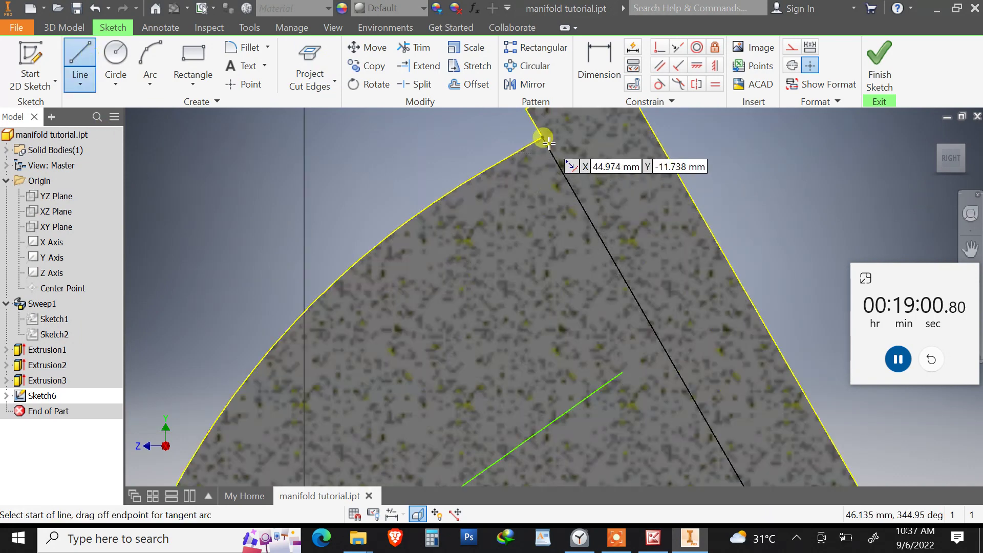
{"action": "key", "text": "Escape"}
{"action": "key", "text": "shift+c"}
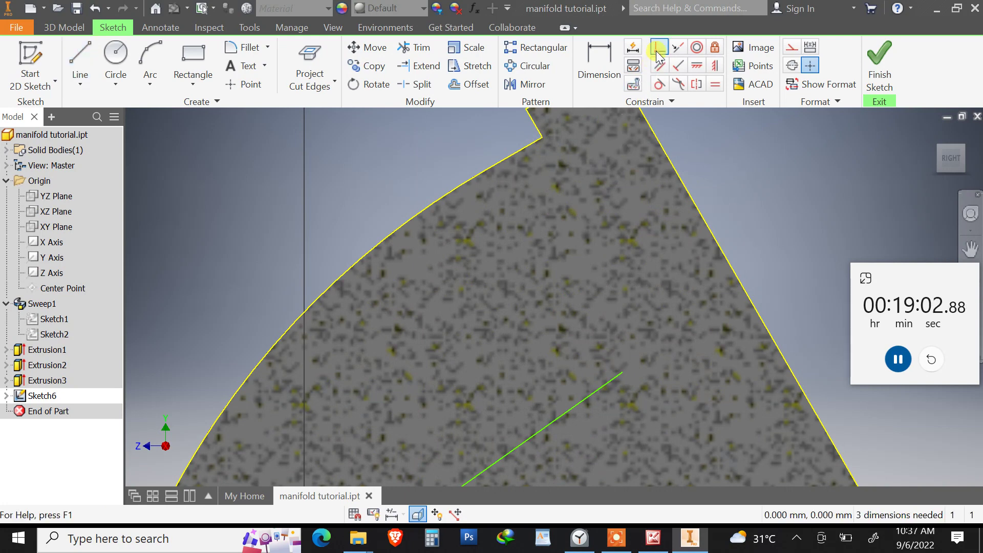
{"action": "left_click", "coordinate": [622, 373]}
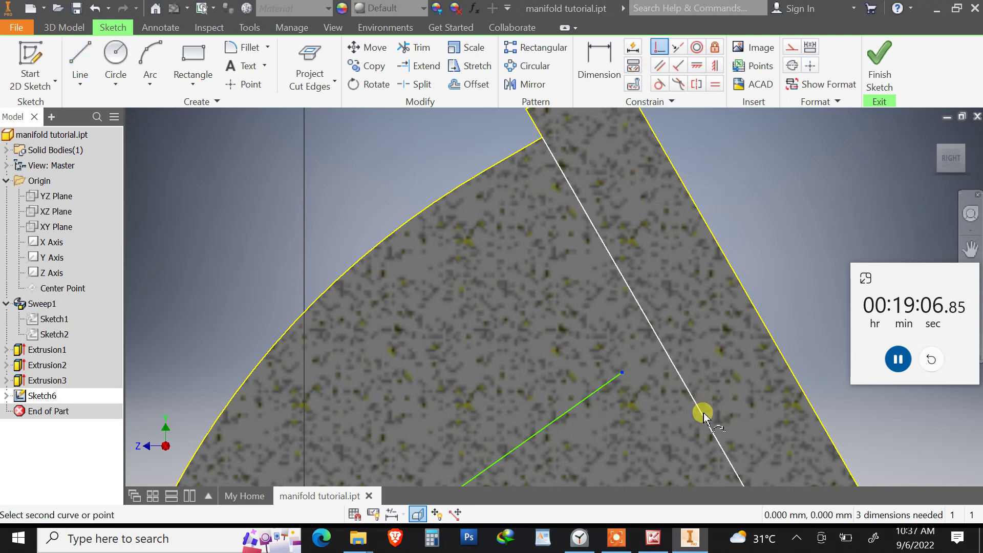
{"action": "key", "text": "Escape"}
{"action": "scroll", "coordinate": [701, 409], "scroll_direction": "up", "scroll_amount": 3}
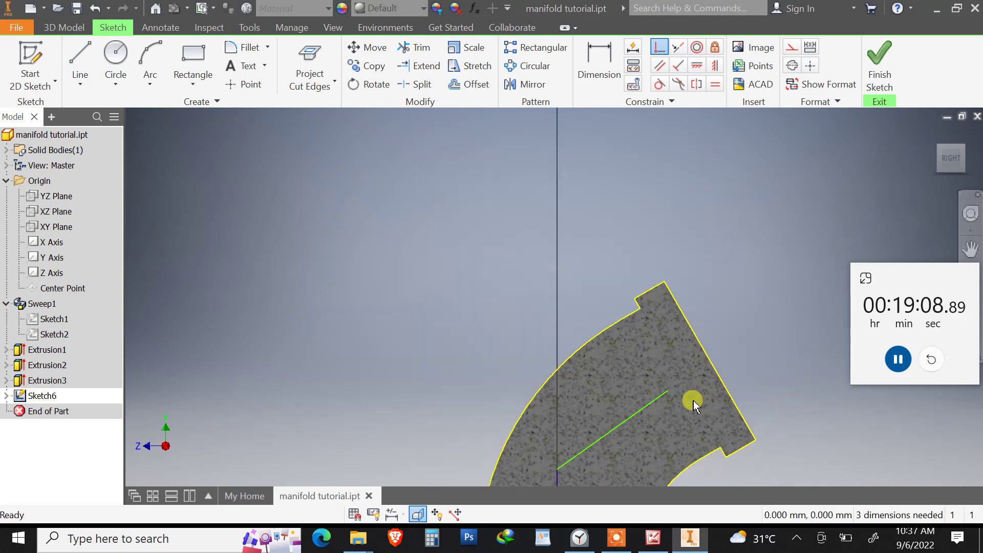
Draw a line across the elbow's upper end between the two corners where the pipe meets the slanted flange
{"action": "left_click", "coordinate": [80, 59]}
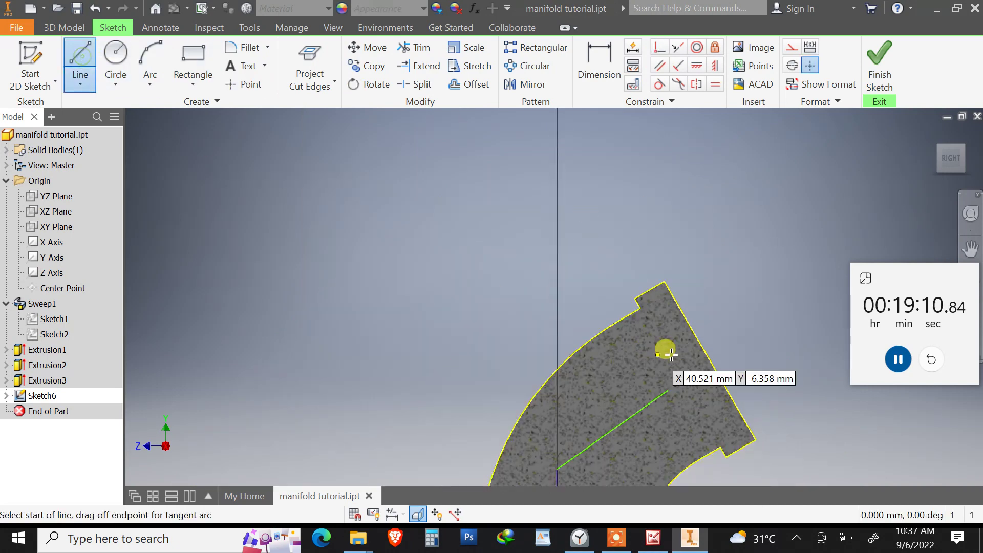
{"action": "left_click", "coordinate": [641, 309]}
{"action": "left_click", "coordinate": [720, 452]}
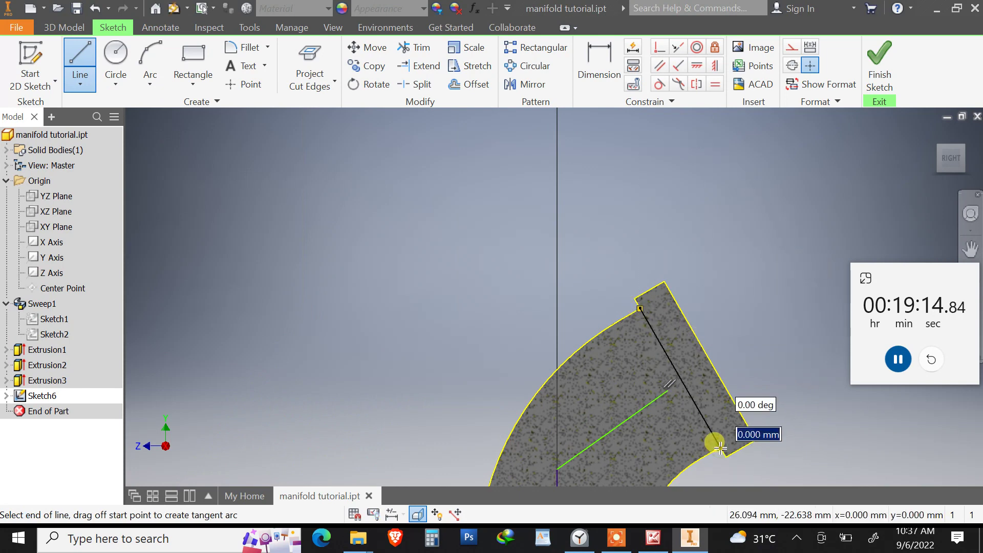
{"action": "key", "text": "Escape"}
{"action": "mouse_move", "coordinate": [661, 424]}
{"action": "middle_mouse_down"}
{"action": "mouse_move", "coordinate": [571, 296]}
{"action": "mouse_move", "coordinate": [544, 292]}
{"action": "middle_mouse_up"}
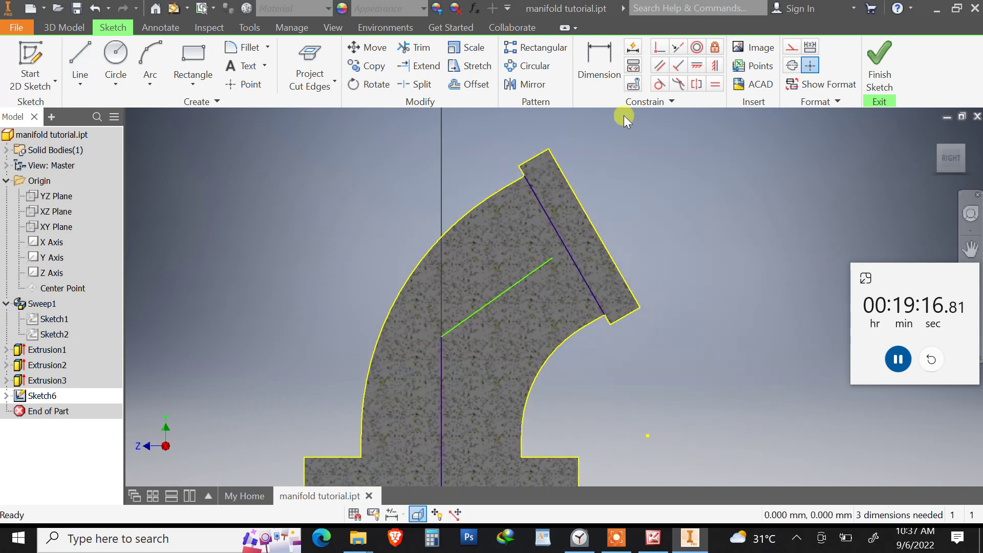
Constrain the slanted path line's upper endpoint coincident with the midpoint of the line across the flange
{"action": "left_click", "coordinate": [552, 259]}
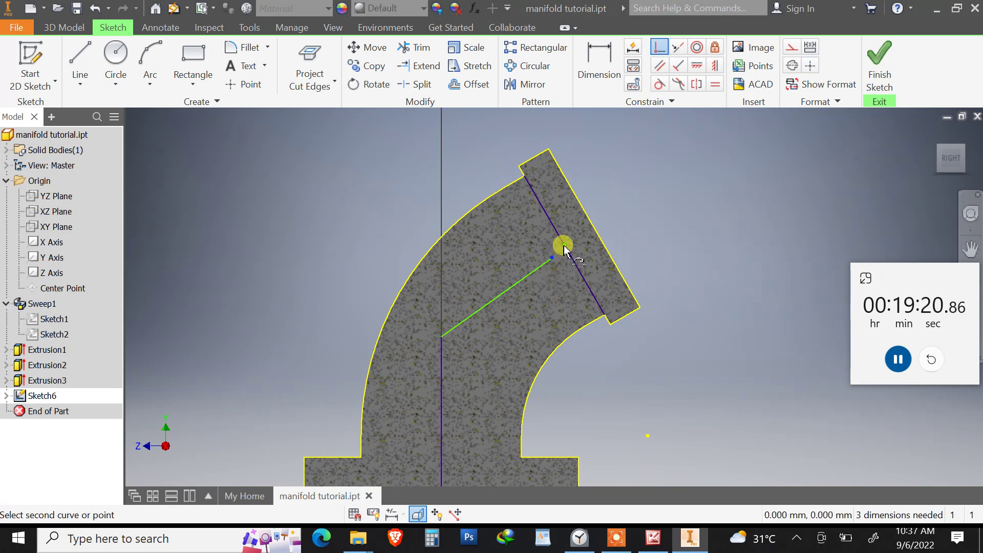
{"action": "left_click", "coordinate": [564, 248]}
{"action": "middle_click_drag", "start_coordinate": [636, 368], "coordinate": [648, 308]}
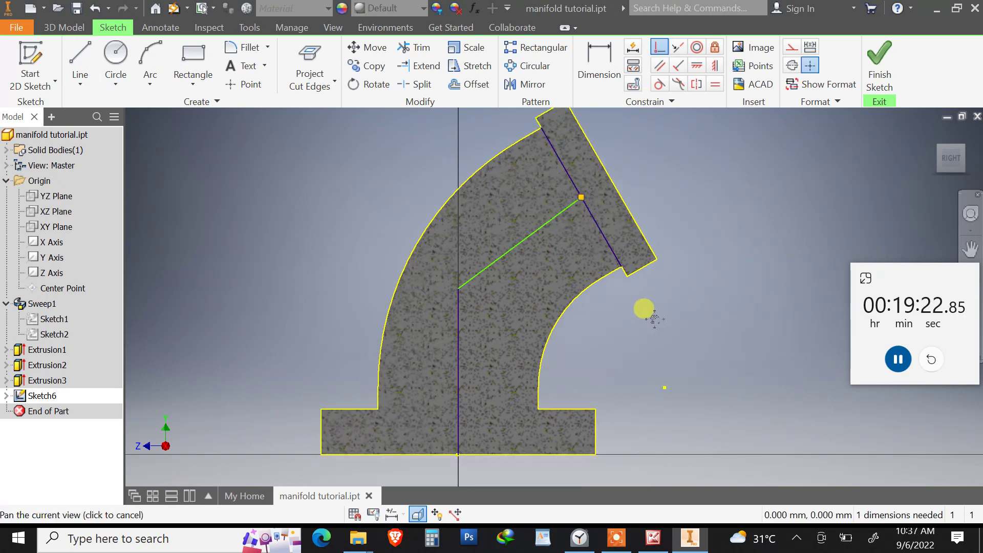
Dimension the angle between the slanted path line and the base's bottom edge as 30 degrees
{"action": "left_click", "coordinate": [604, 56]}
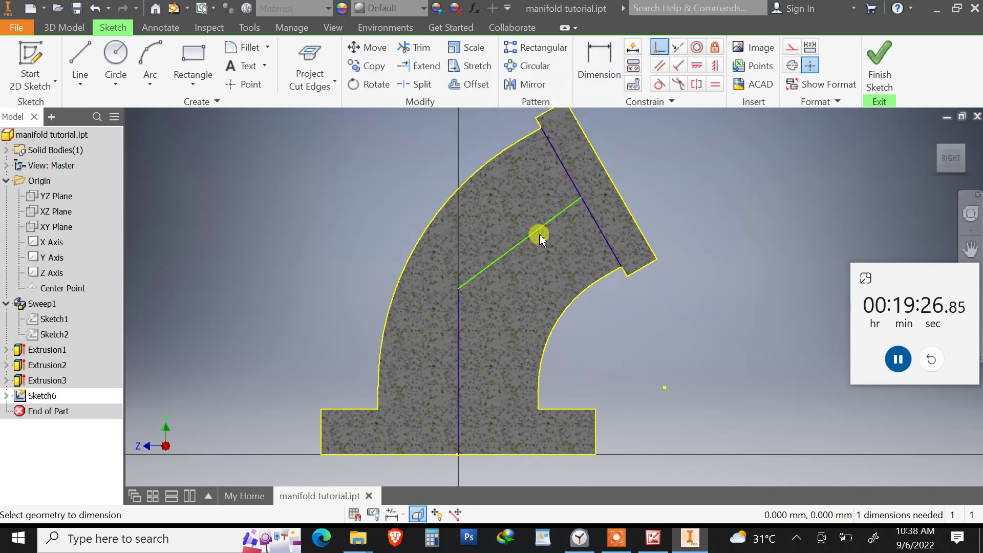
{"action": "left_click", "coordinate": [518, 454]}
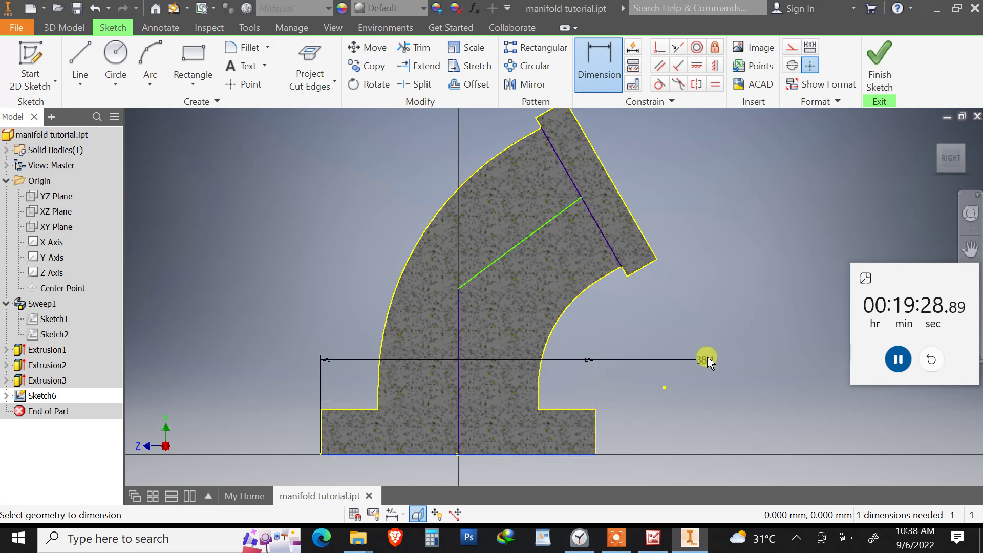
{"action": "left_click", "coordinate": [544, 224]}
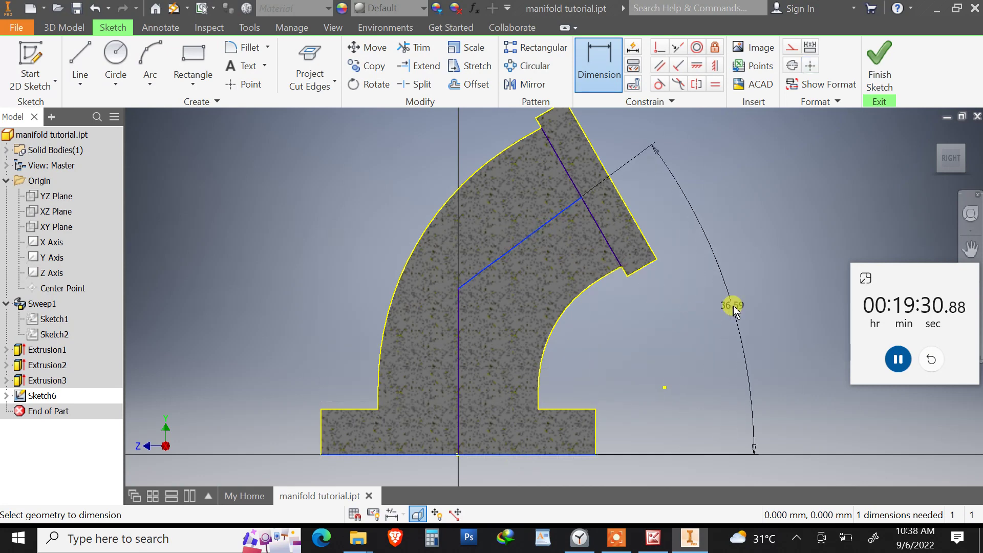
{"action": "left_click", "coordinate": [734, 309]}
{"action": "type", "text": "30"}
{"action": "key", "text": "Return"}
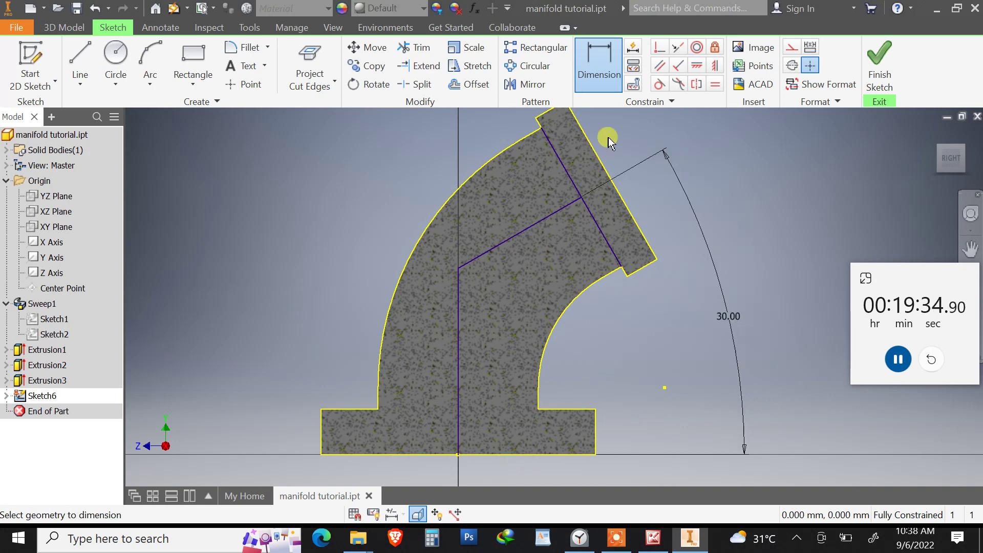
Check the bend radius in drawing 399.jpg, fillet the bore path's corner with radius 28.66 mm, and finish the sketch
{"action": "left_click", "coordinate": [652, 542]}
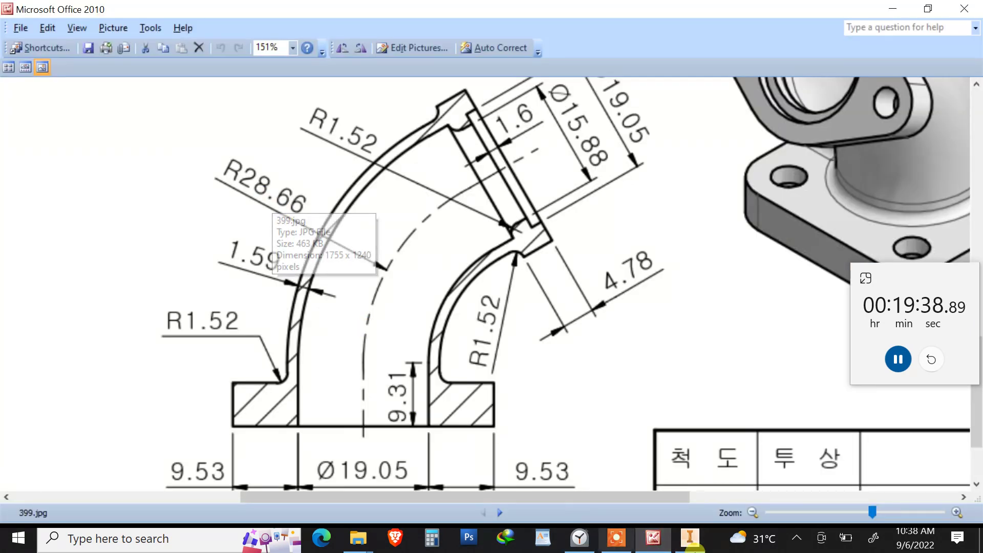
{"action": "left_click", "coordinate": [689, 538]}
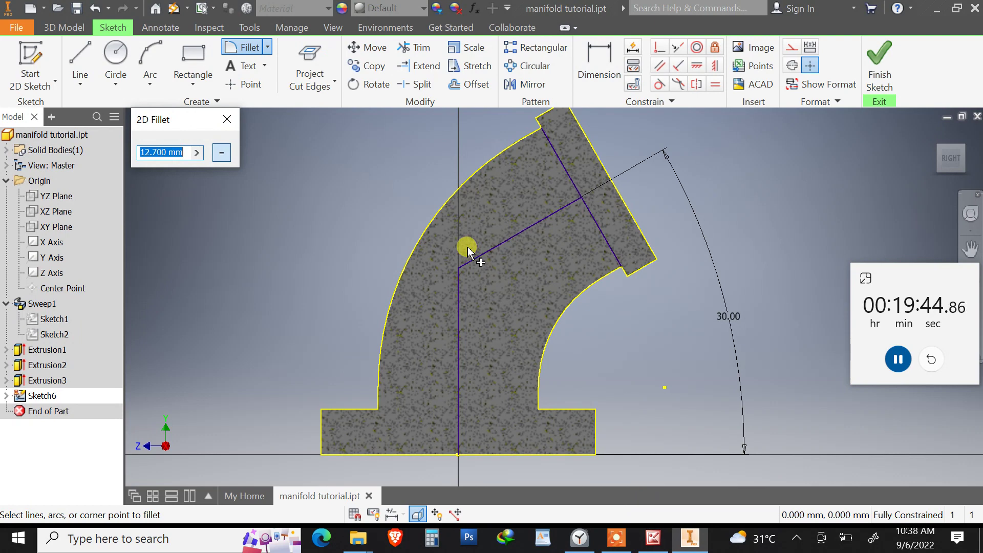
{"action": "type", "text": "28.66"}
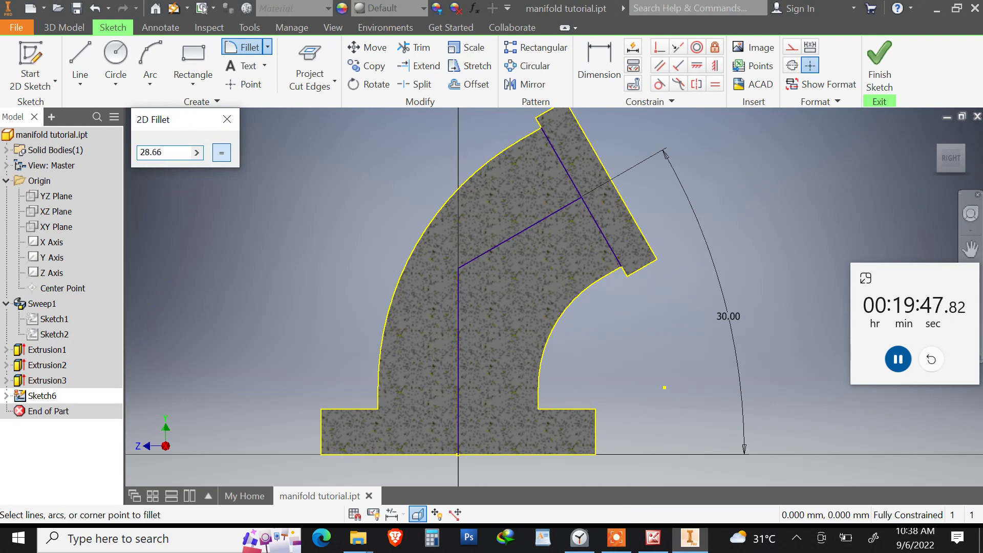
{"action": "key", "text": "Escape"}
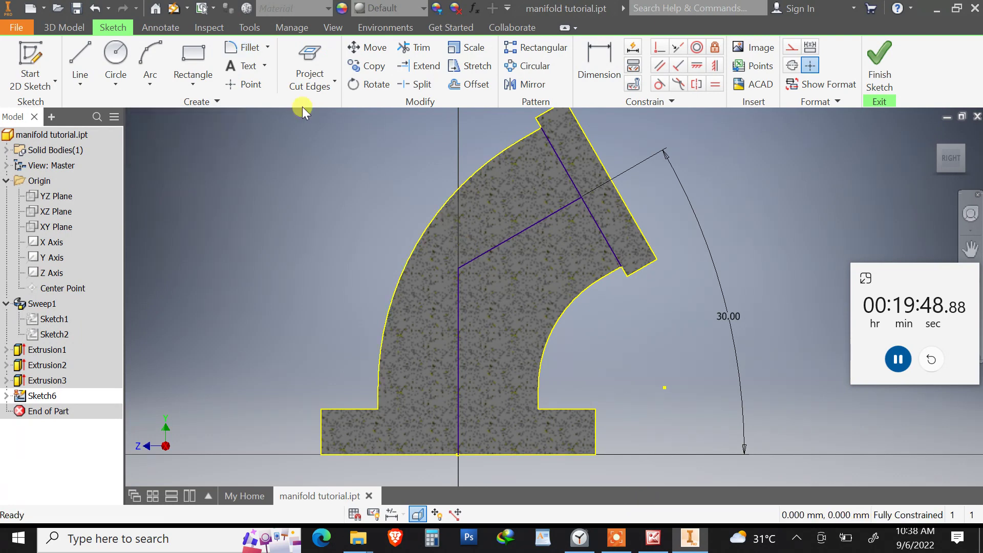
{"action": "left_click", "coordinate": [240, 47]}
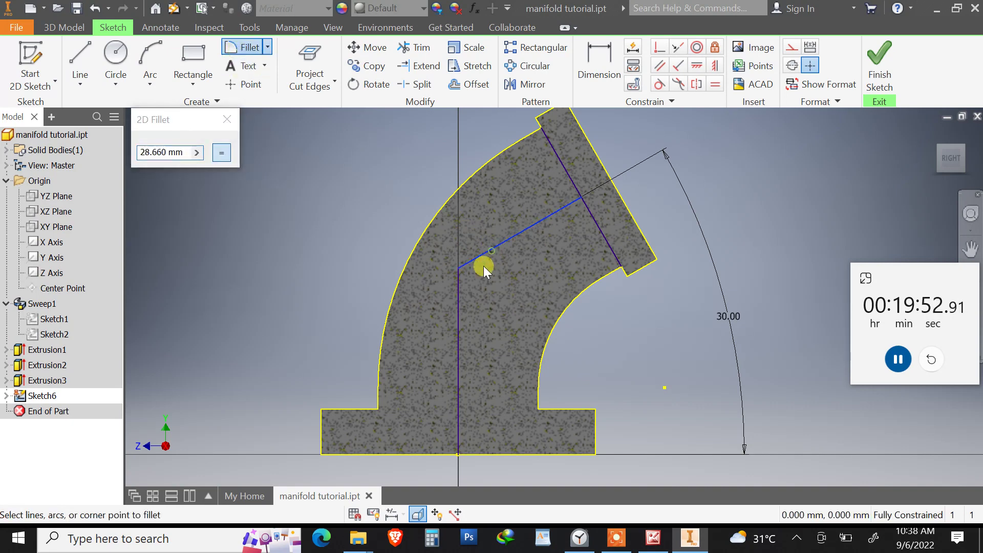
{"action": "left_click", "coordinate": [458, 306]}
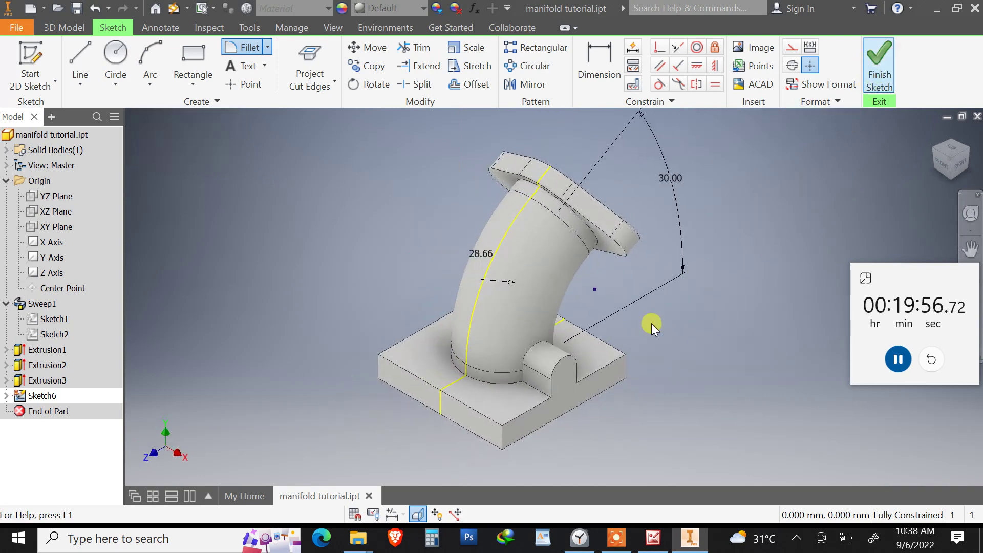
Start a sketch on the underside of the base plate and draw a circle about 32 mm in diameter beside it
{"action": "middle_click_drag", "start_coordinate": [573, 344], "coordinate": [502, 399], "text": "shift"}
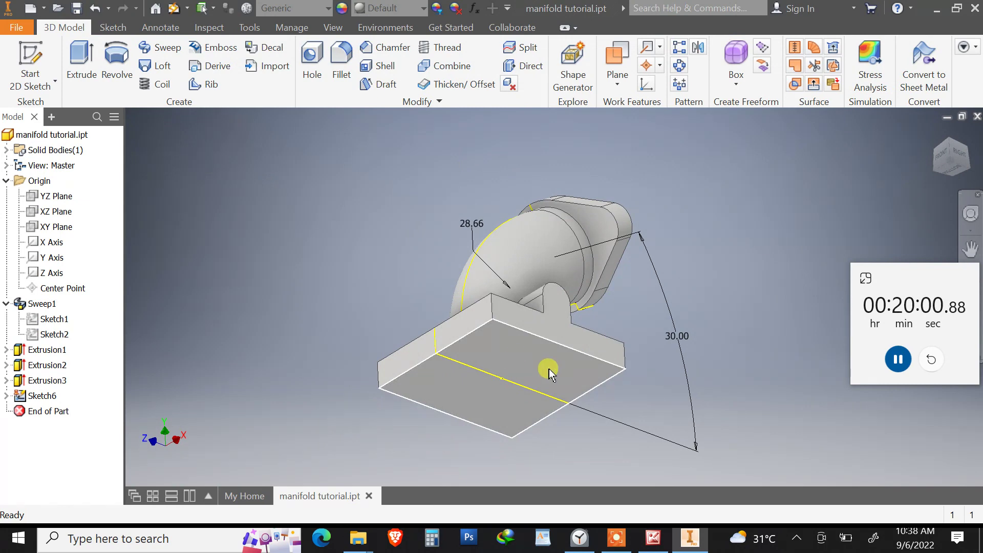
{"action": "left_click", "coordinate": [491, 357]}
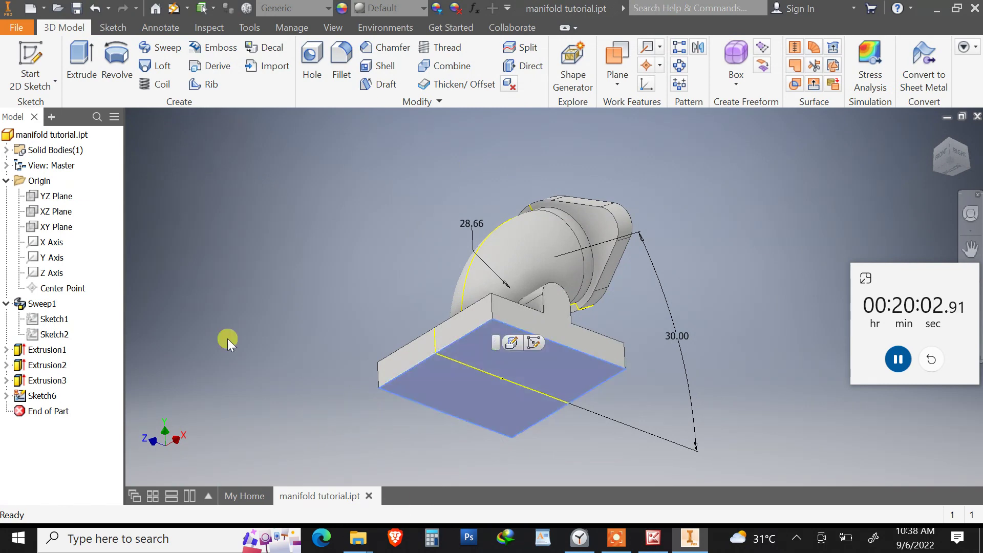
{"action": "left_click", "coordinate": [30, 66]}
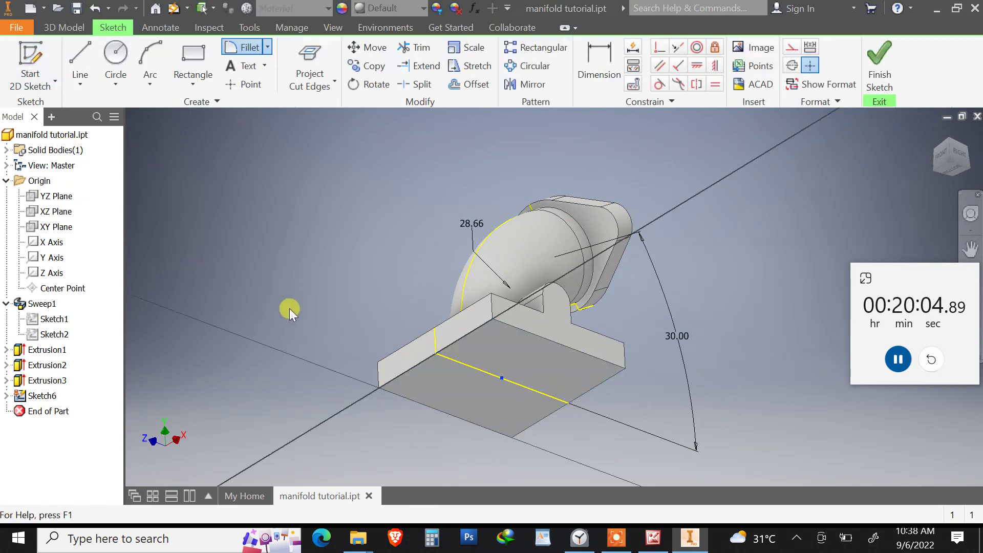
{"action": "left_click", "coordinate": [114, 57]}
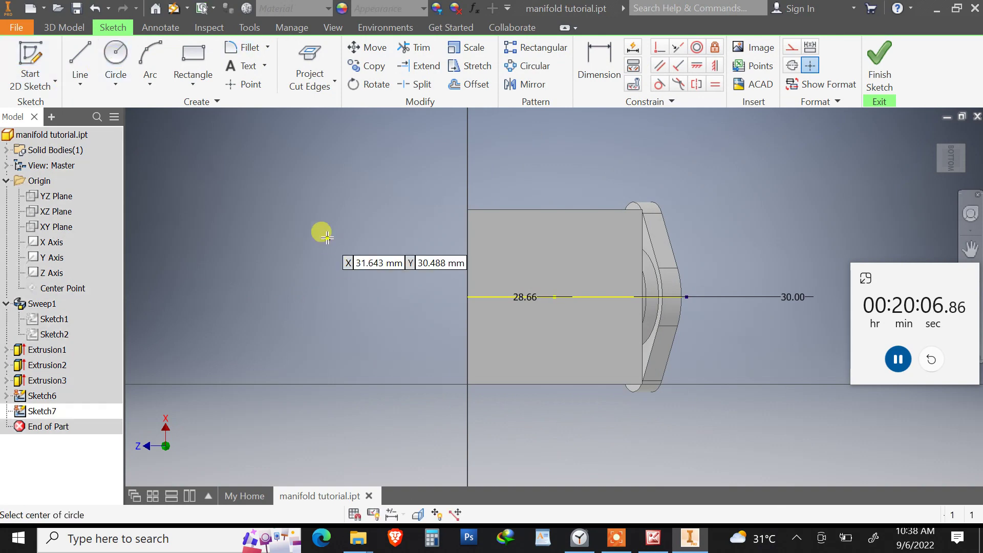
{"action": "left_click", "coordinate": [327, 238]}
{"action": "type", "text": "31.75"}
{"action": "key", "text": "Return"}
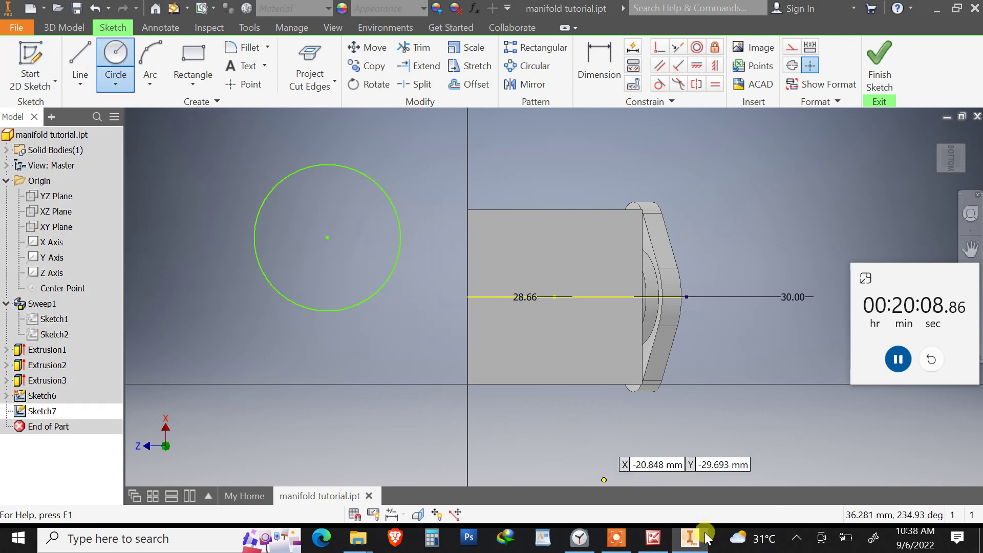
Check the bore diameter in drawing 399.jpg and dimension the circle's diameter as 19.05 mm
{"action": "left_click", "coordinate": [653, 538]}
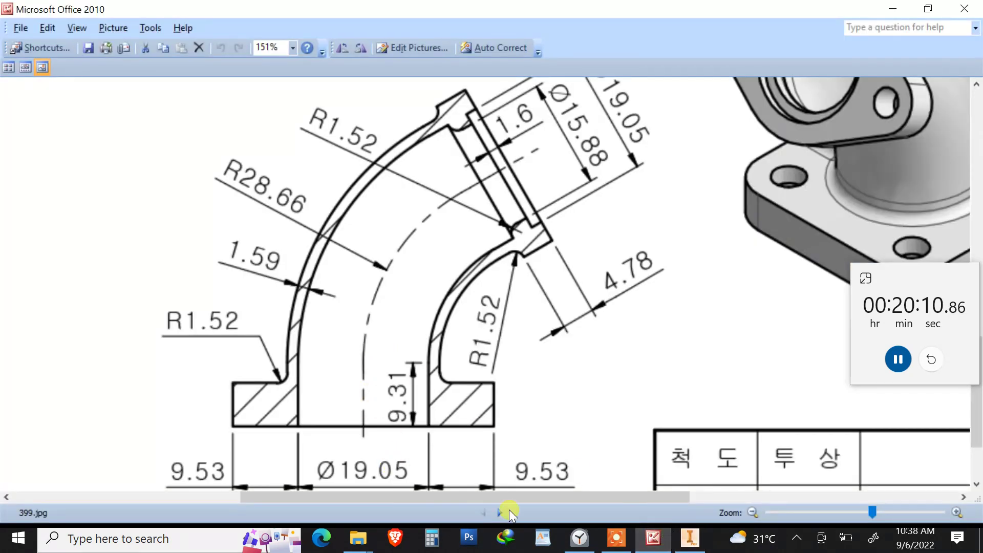
{"action": "left_click", "coordinate": [690, 548]}
{"action": "left_click", "coordinate": [594, 72]}
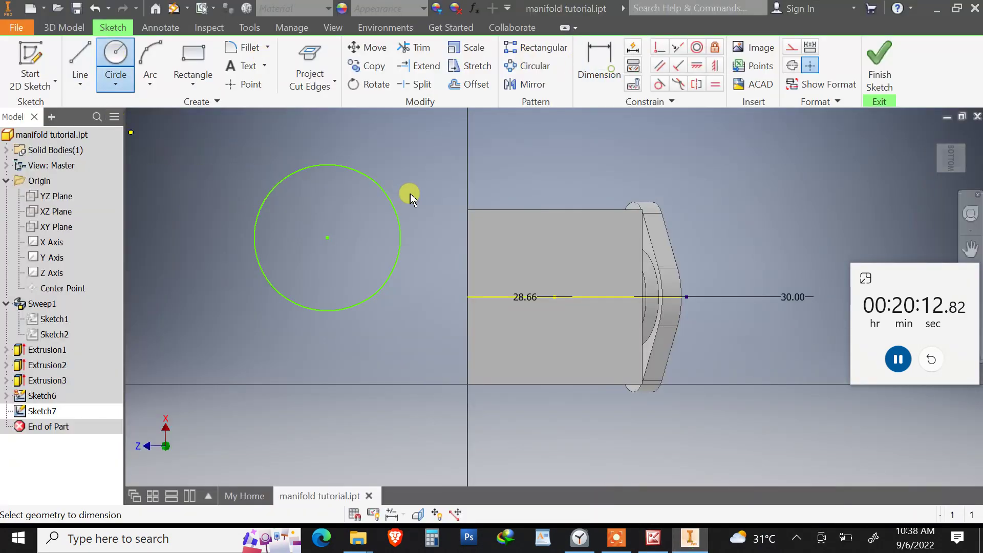
{"action": "left_click", "coordinate": [394, 215]}
{"action": "left_click", "coordinate": [423, 190]}
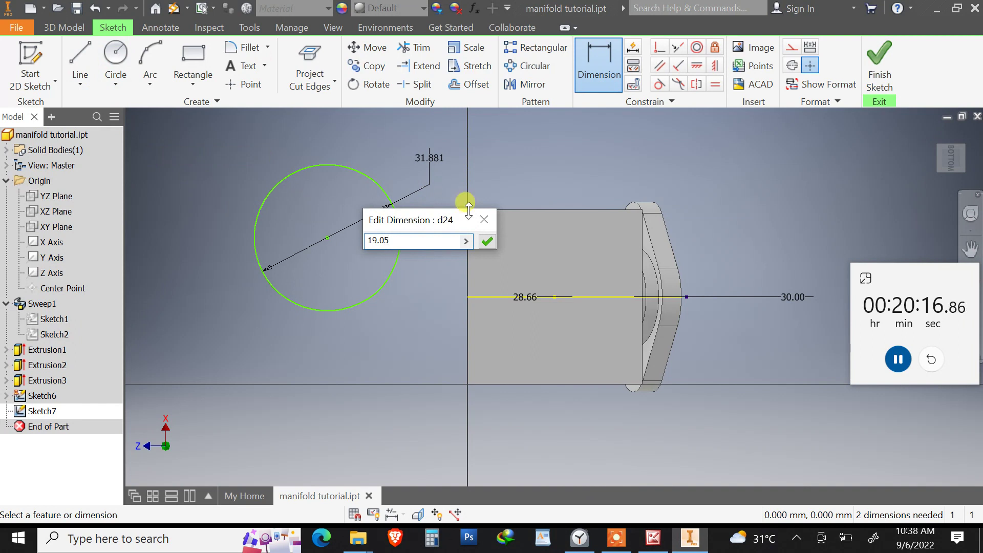
{"action": "left_click", "coordinate": [492, 241]}
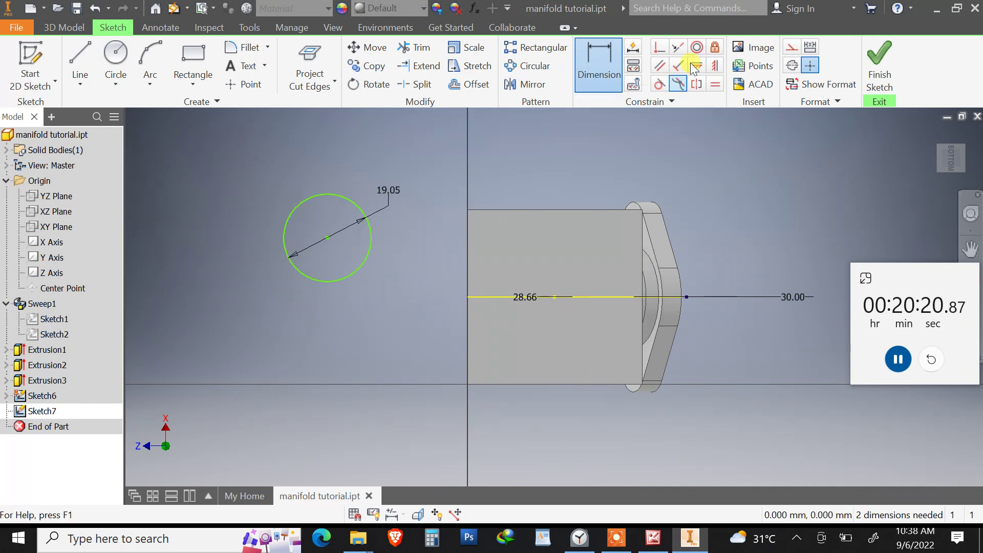
Constrain the circle's centre coincident with the centre point of the base plate and finish the sketch in the home view
{"action": "left_click", "coordinate": [660, 47]}
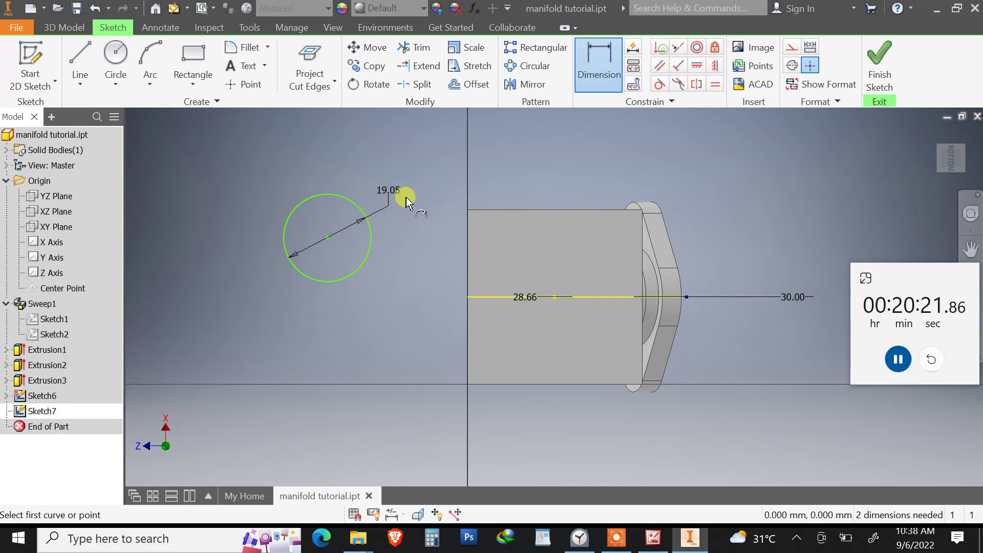
{"action": "left_click", "coordinate": [328, 238]}
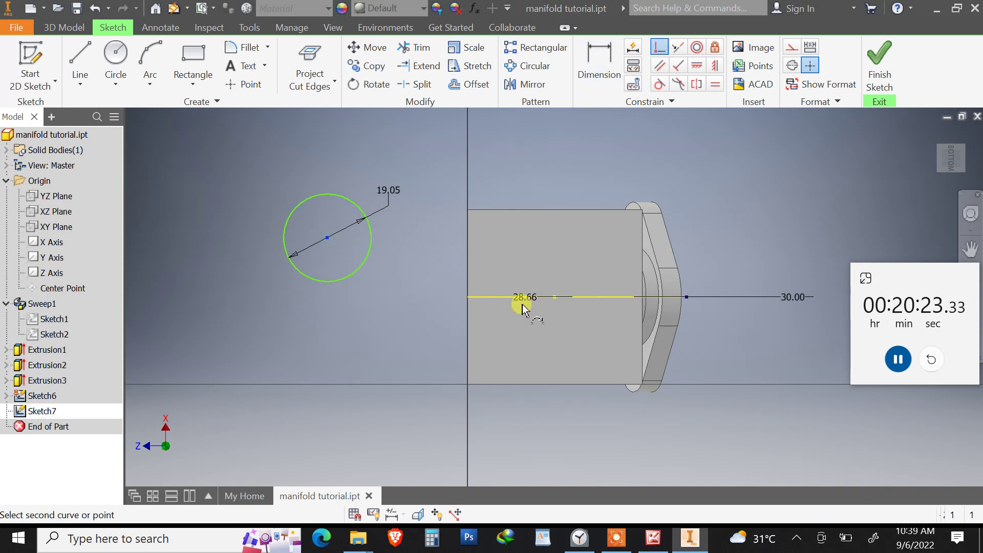
{"action": "left_click", "coordinate": [555, 298]}
{"action": "left_click", "coordinate": [890, 66]}
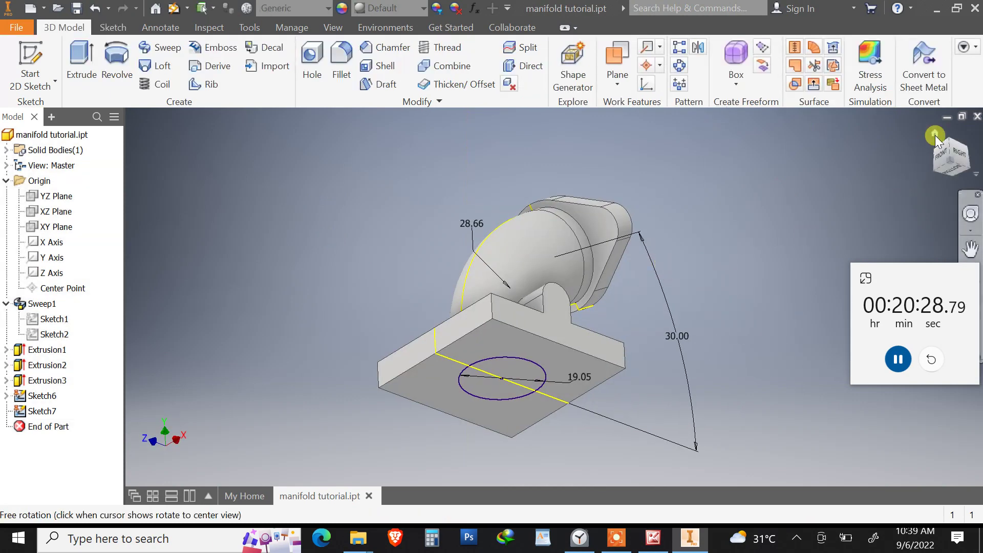
{"action": "left_click", "coordinate": [934, 133]}
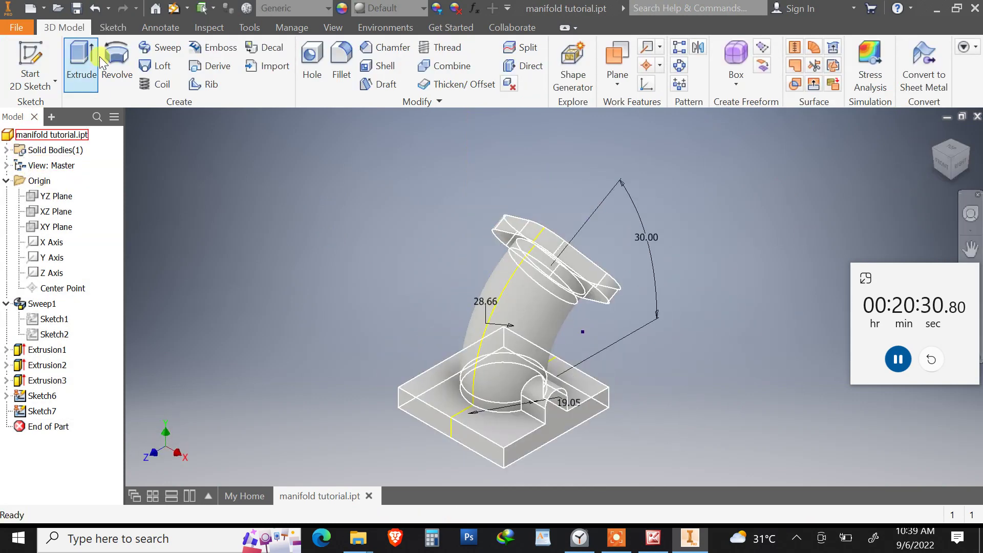
Sweep the 19.05 mm circle along the elbow's central bore path as a cut through the base plate and pipe
{"action": "left_click", "coordinate": [161, 47]}
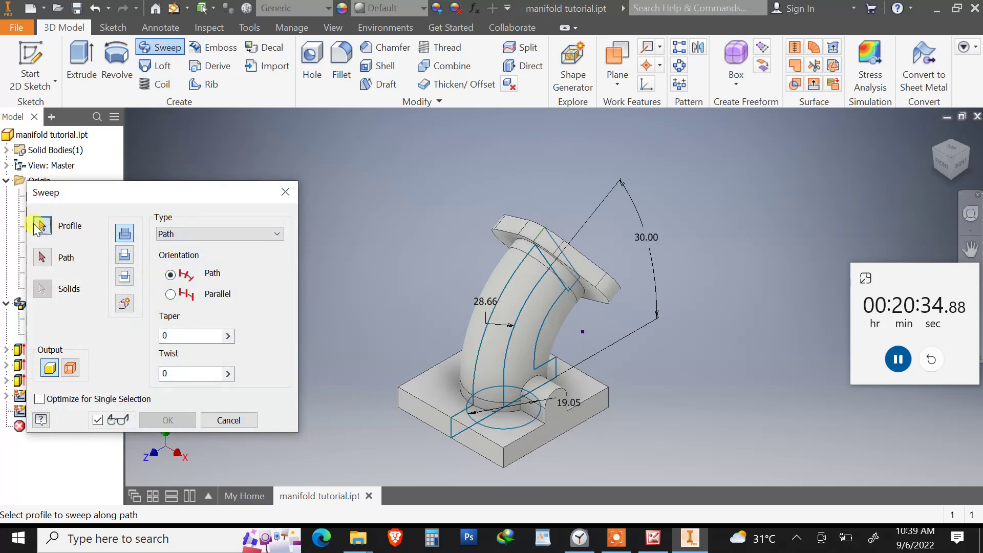
{"action": "left_click", "coordinate": [515, 420]}
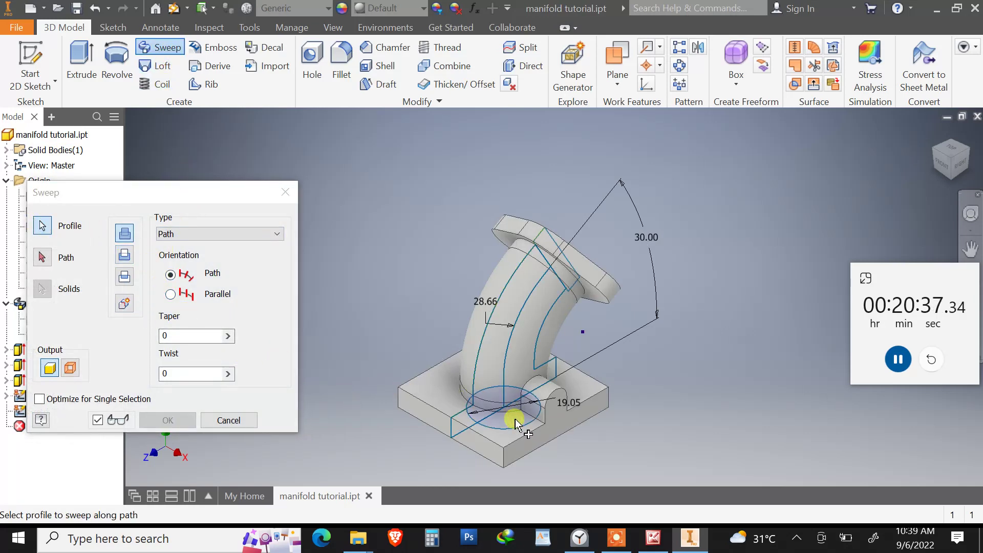
{"action": "left_click", "coordinate": [43, 257]}
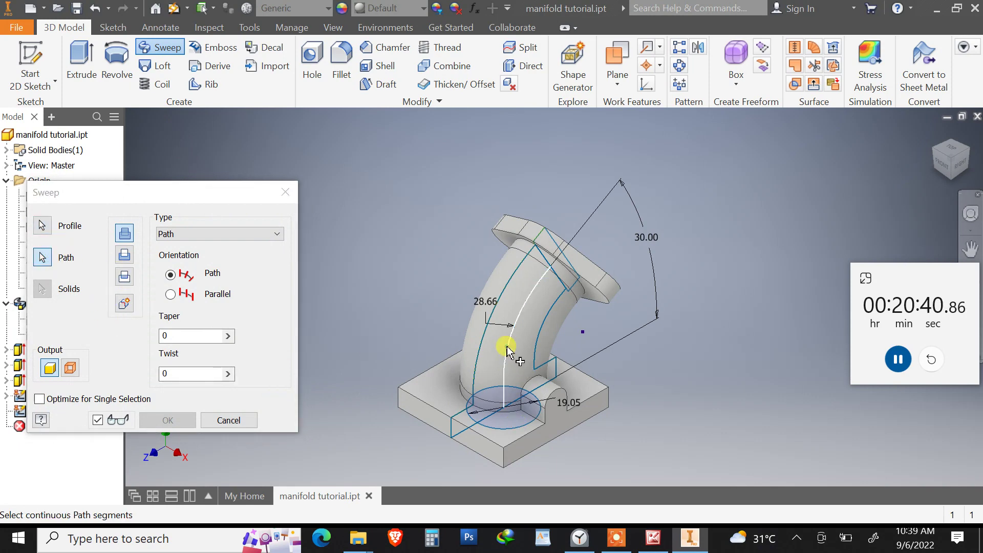
{"action": "left_click", "coordinate": [507, 350]}
{"action": "left_click", "coordinate": [125, 257]}
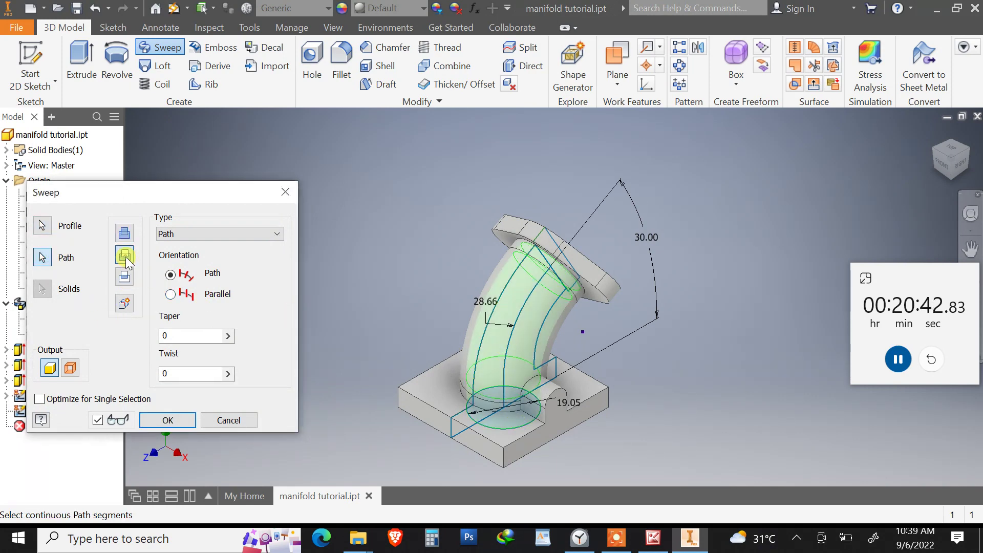
{"action": "left_click", "coordinate": [173, 419]}
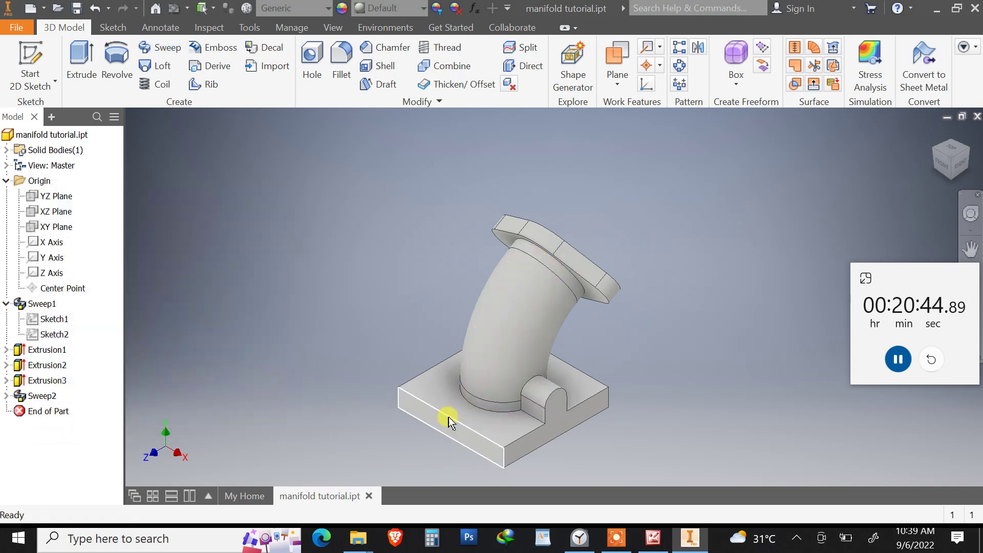
Inspect the swept cut from the base and flange ends, restore the home view, and save the part
{"action": "mouse_move", "coordinate": [446, 417]}
{"action": "middle_mouse_down", "text": "shift"}
{"action": "mouse_move", "coordinate": [496, 373]}
{"action": "mouse_move", "coordinate": [497, 282]}
{"action": "mouse_move", "coordinate": [512, 336]}
{"action": "mouse_move", "coordinate": [527, 285]}
{"action": "mouse_move", "coordinate": [574, 307]}
{"action": "middle_mouse_up", "text": "shift"}
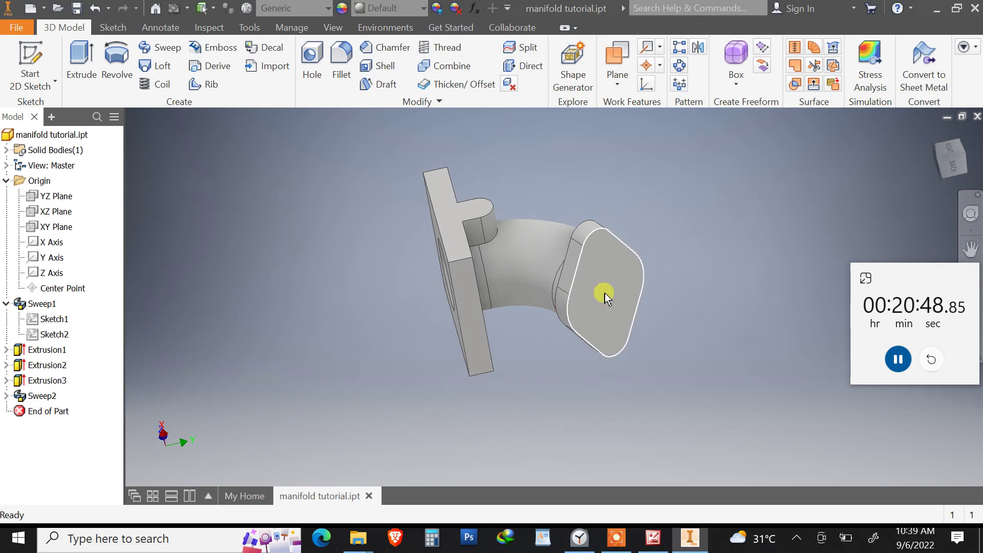
{"action": "left_click_drag", "start_coordinate": [603, 292], "coordinate": [950, 198]}
{"action": "left_click", "coordinate": [935, 137]}
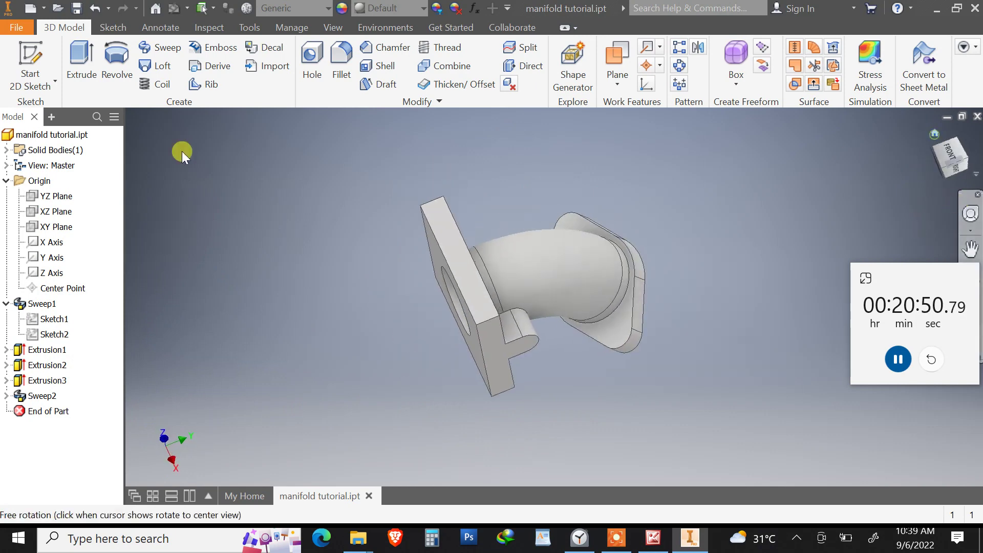
{"action": "left_click", "coordinate": [76, 8]}
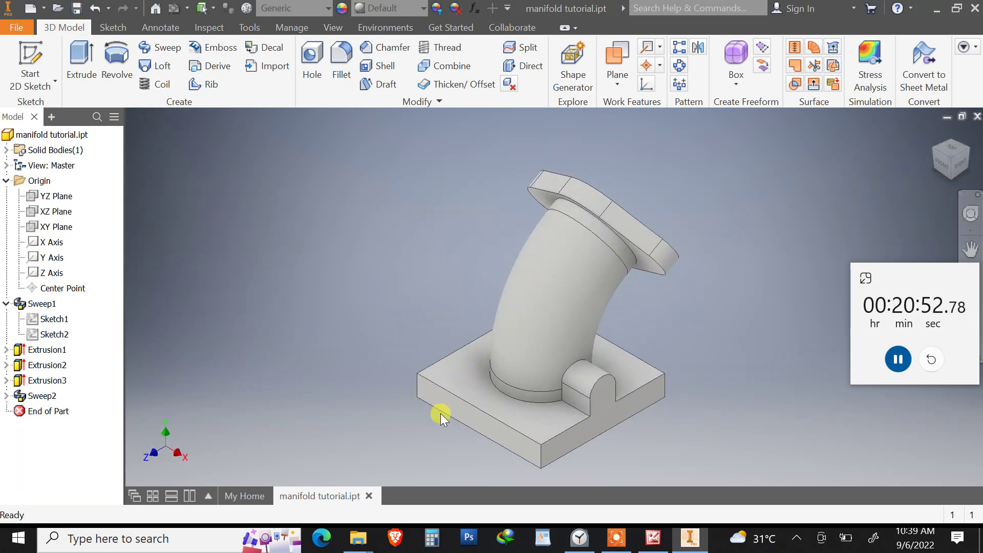
Check the flange opening's dimensions in drawing 399.jpg and start a sketch with the Circle tool on the angled flange's outer face
{"action": "left_click", "coordinate": [653, 538]}
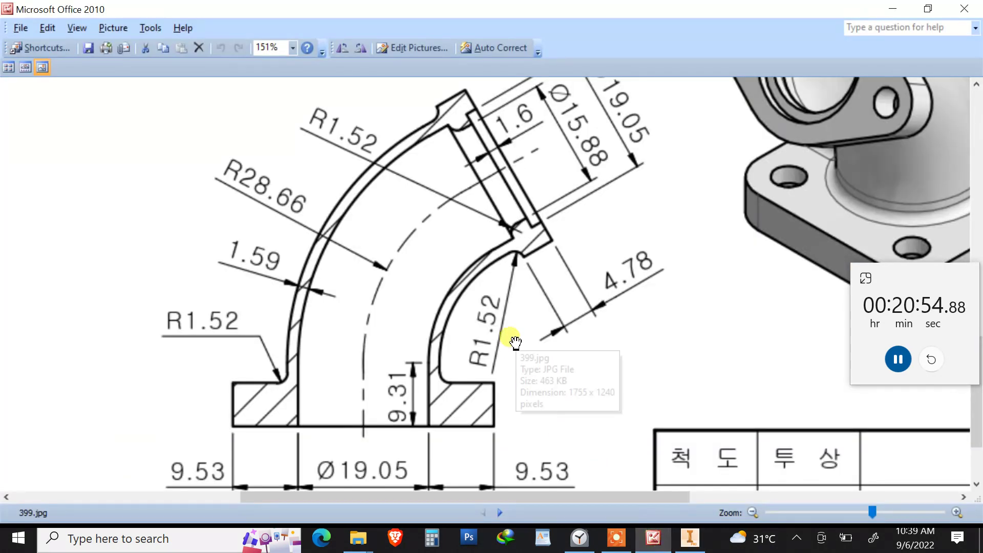
{"action": "scroll", "coordinate": [512, 340], "scroll_direction": "up", "scroll_amount": 5}
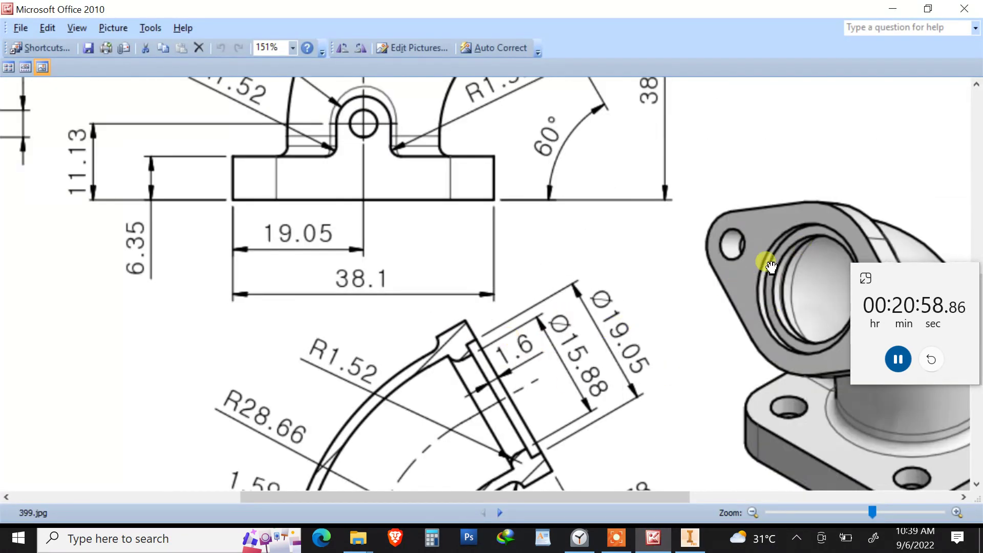
{"action": "left_click_drag", "start_coordinate": [707, 318], "coordinate": [441, 266]}
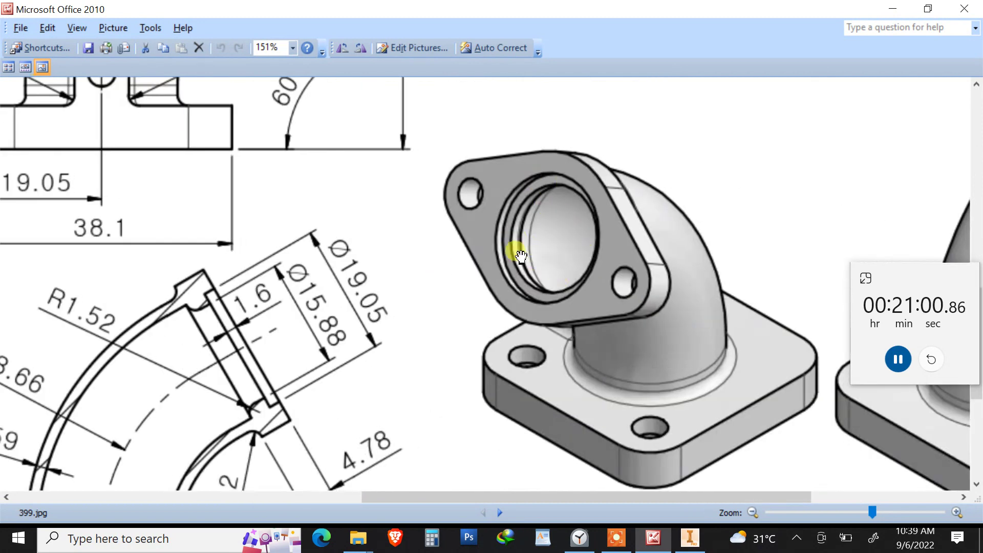
{"action": "left_click_drag", "start_coordinate": [285, 266], "coordinate": [338, 233]}
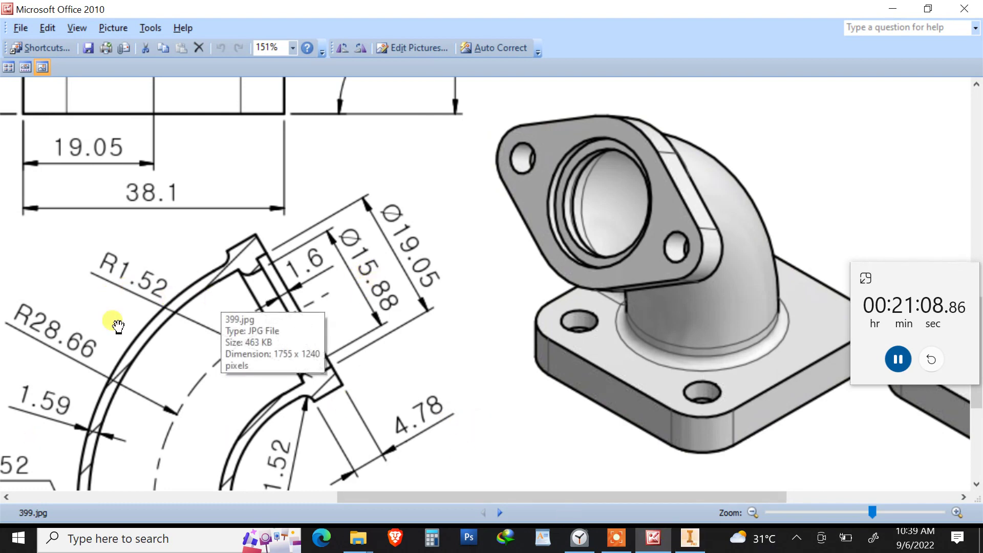
{"action": "left_click", "coordinate": [690, 537]}
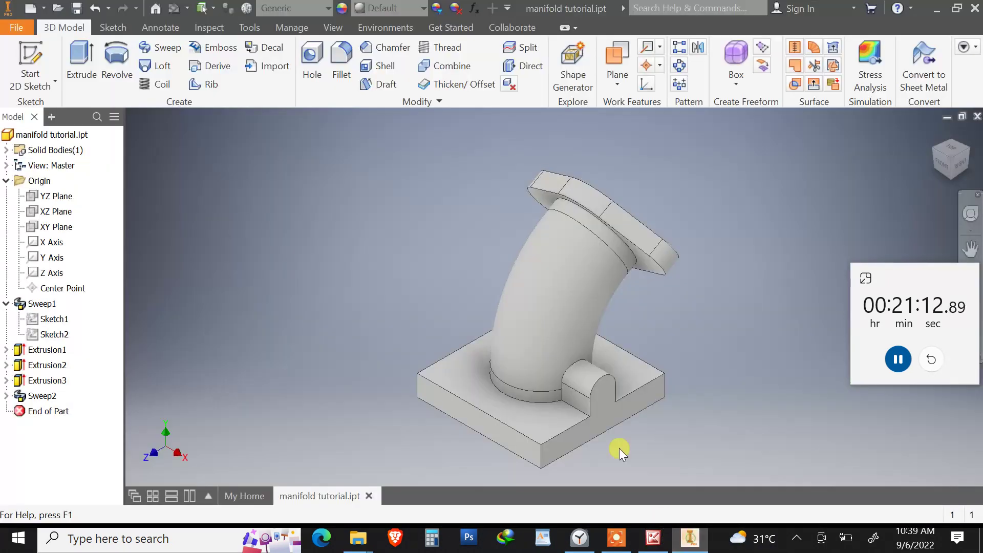
{"action": "middle_click_drag", "start_coordinate": [686, 402], "coordinate": [622, 381], "text": "shift"}
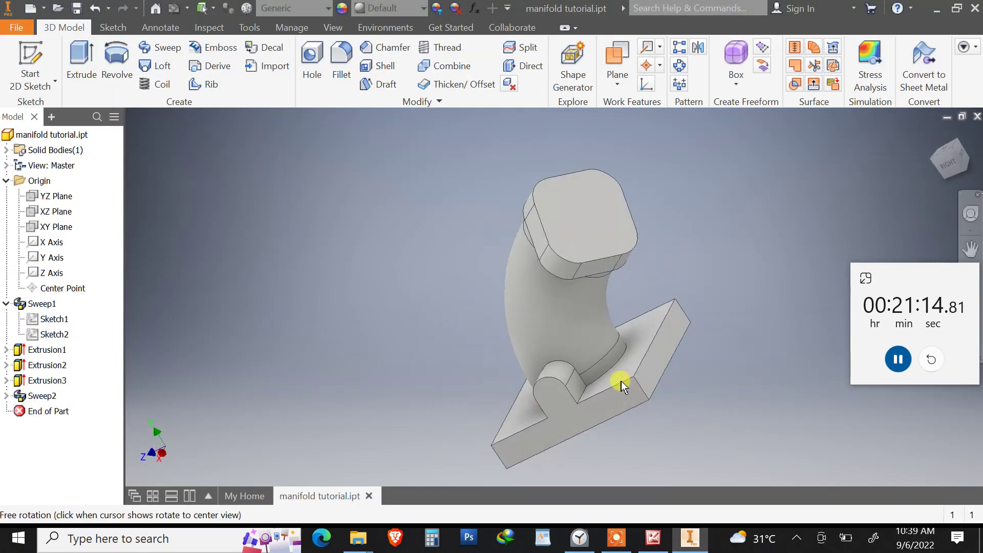
{"action": "left_click", "coordinate": [588, 211]}
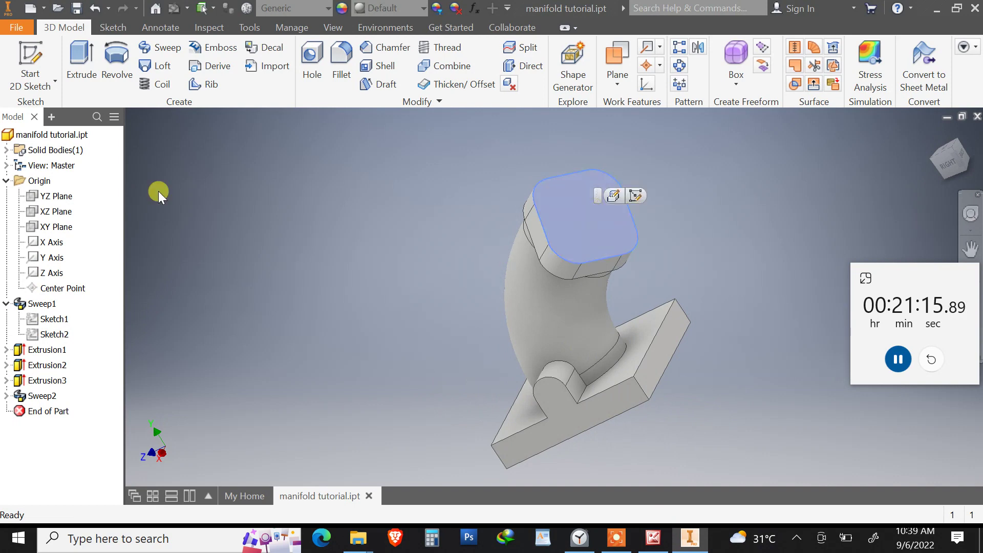
{"action": "left_click", "coordinate": [29, 54]}
{"action": "left_click", "coordinate": [116, 54]}
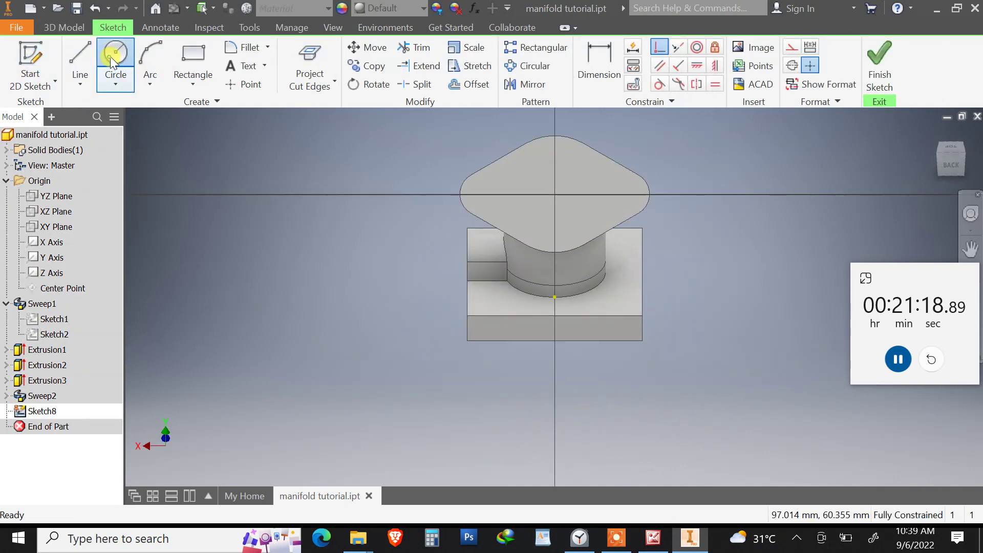
Sketch a circle beside the flange and set its diameter to 15.88 mm, checking it against the reference drawing
{"action": "left_click", "coordinate": [342, 159]}
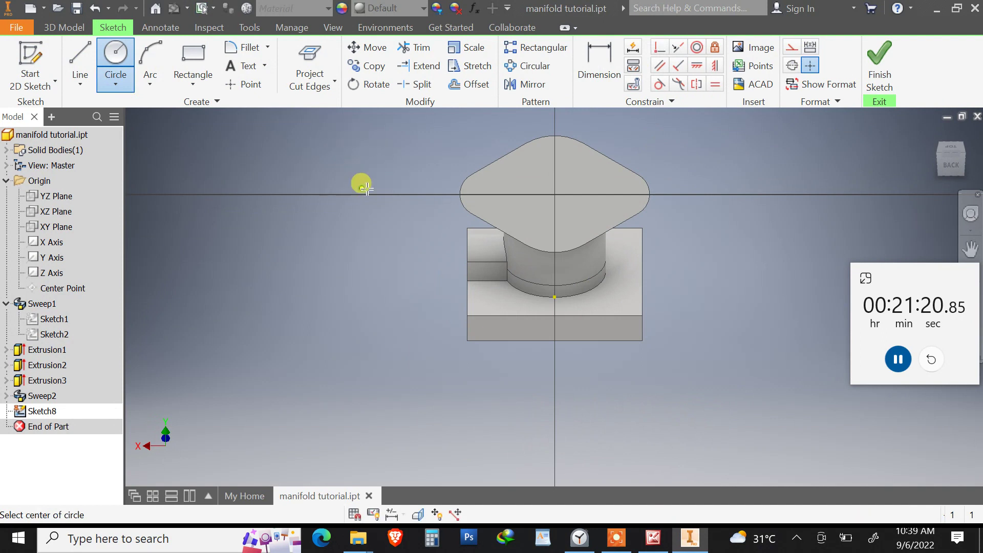
{"action": "left_click", "coordinate": [368, 181]}
{"action": "left_click", "coordinate": [598, 65]}
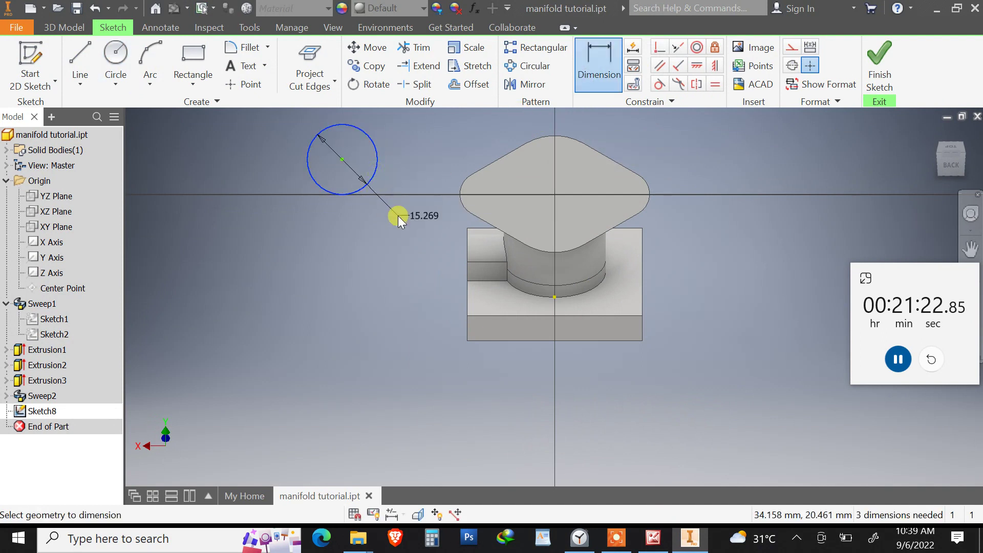
{"action": "left_click", "coordinate": [397, 216]}
{"action": "type", "text": "15"}
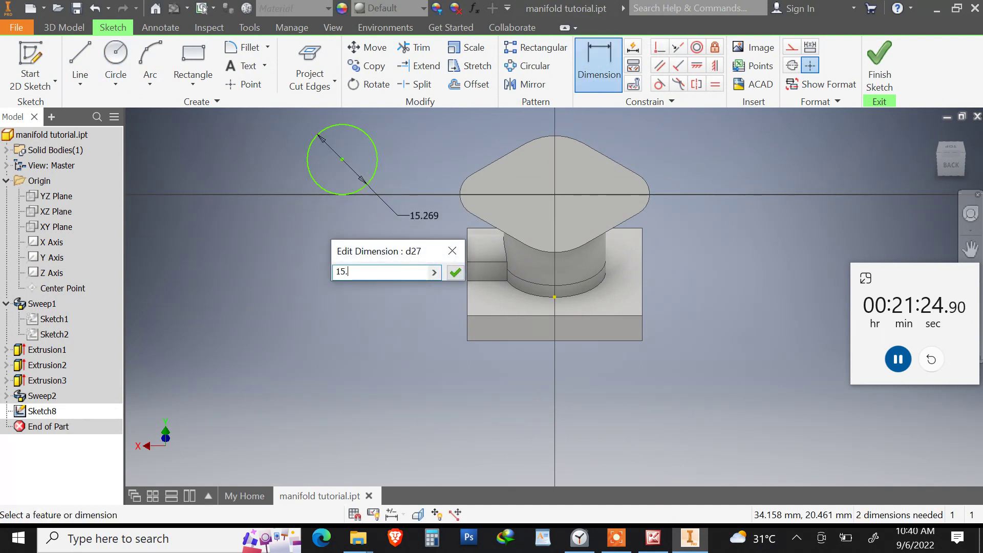
{"action": "type", "text": ".88"}
{"action": "key", "text": "Return"}
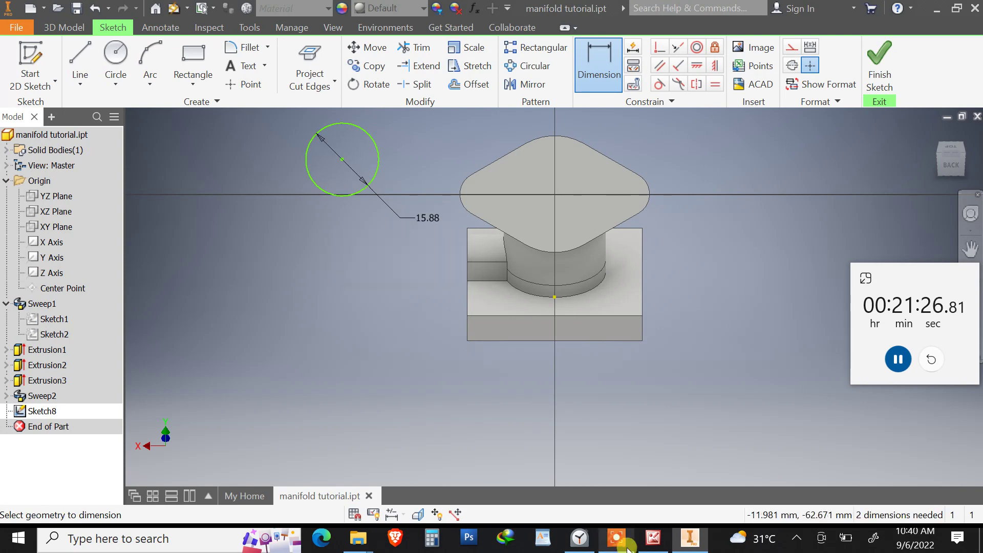
{"action": "left_click", "coordinate": [653, 537]}
{"action": "left_click", "coordinate": [691, 538]}
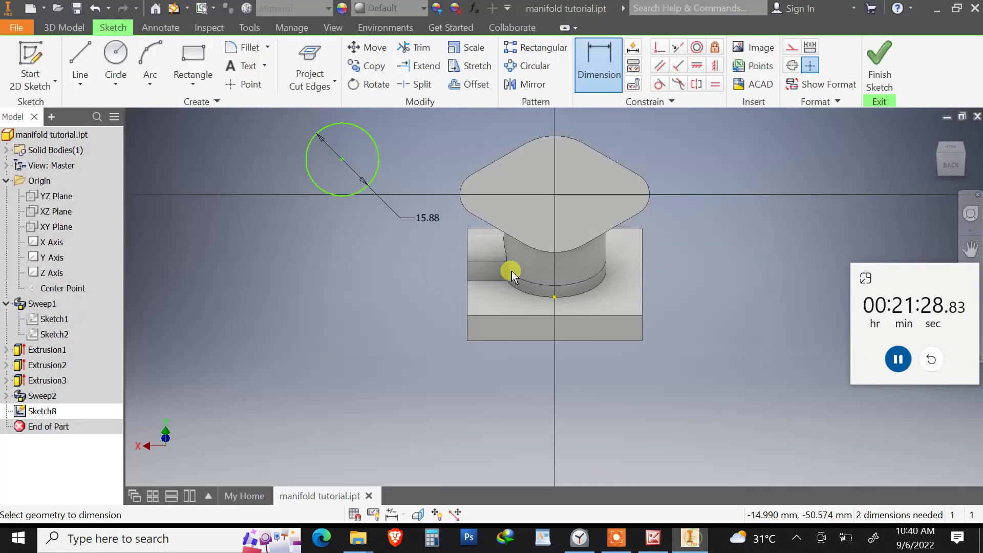
Try to make the circle concentric with the round collar edge near the base plate, and undo that constraint
{"action": "left_click", "coordinate": [696, 48]}
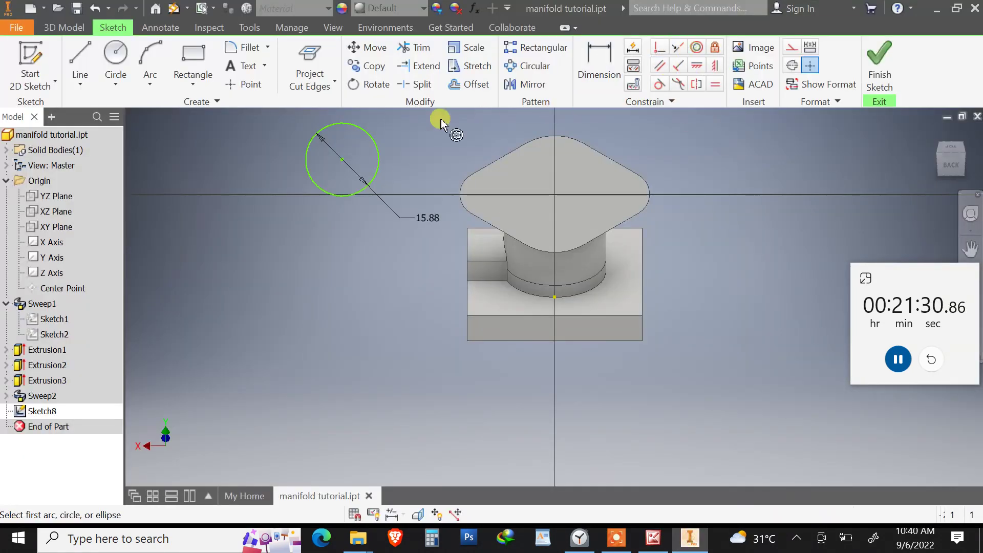
{"action": "left_click", "coordinate": [370, 140]}
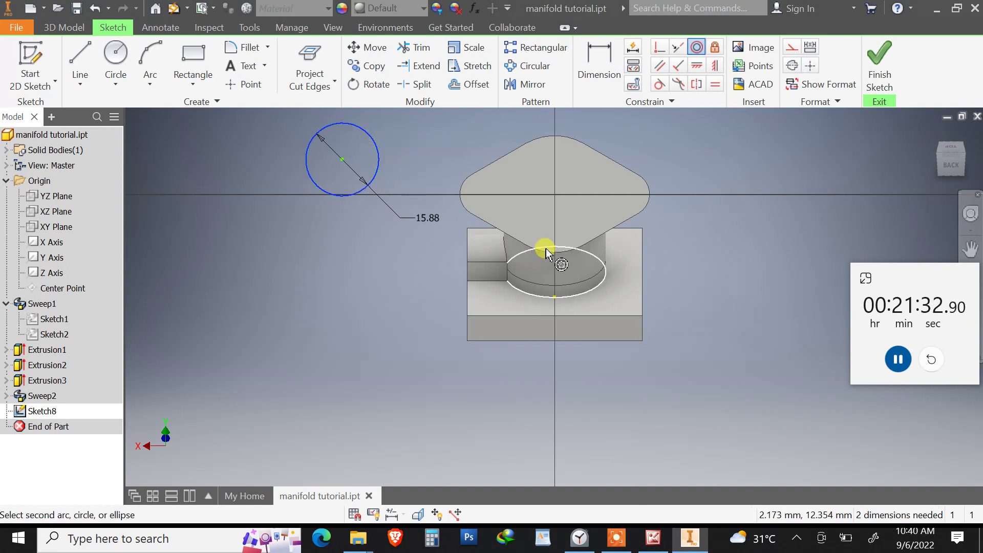
{"action": "left_click", "coordinate": [546, 251]}
{"action": "key", "text": "Escape"}
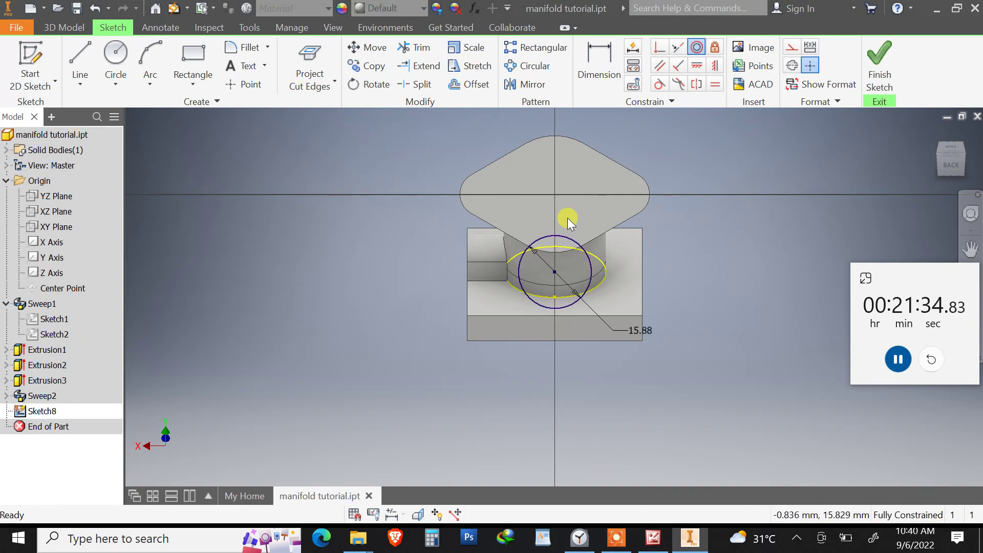
{"action": "key", "text": "ctrl+z"}
Make the 15.88 mm circle concentric with the pipe's round edge behind the flange face and finish the sketch
{"action": "left_click", "coordinate": [695, 48]}
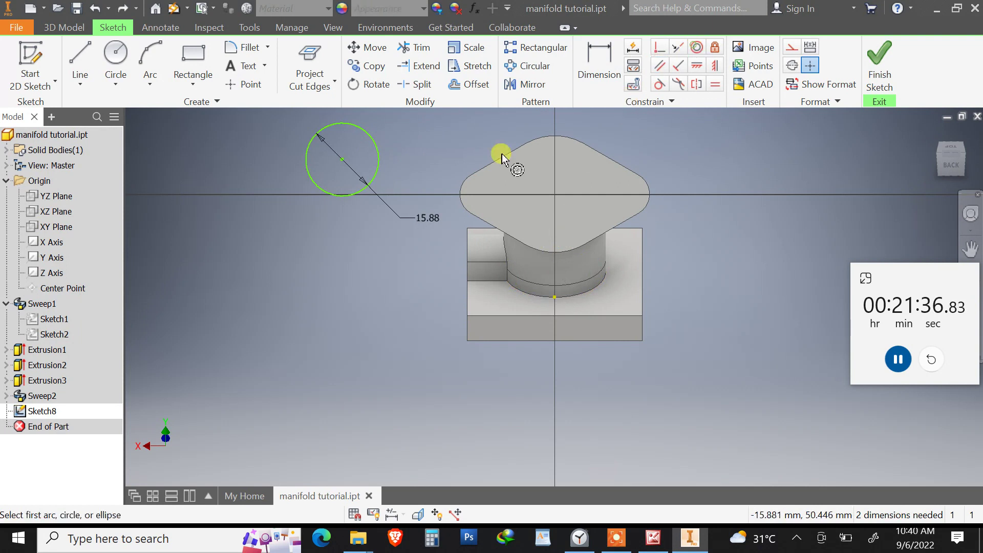
{"action": "left_click", "coordinate": [378, 170]}
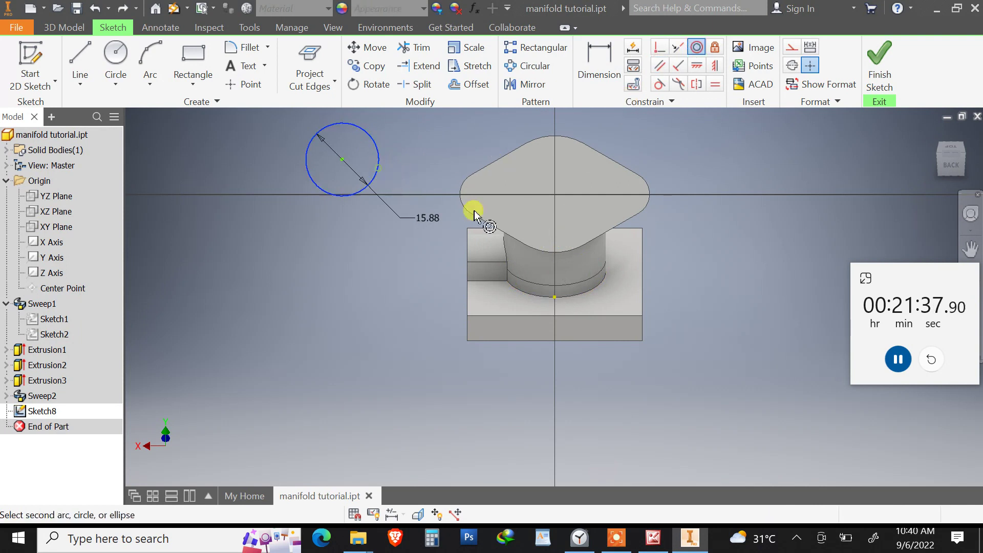
{"action": "left_click", "coordinate": [551, 243]}
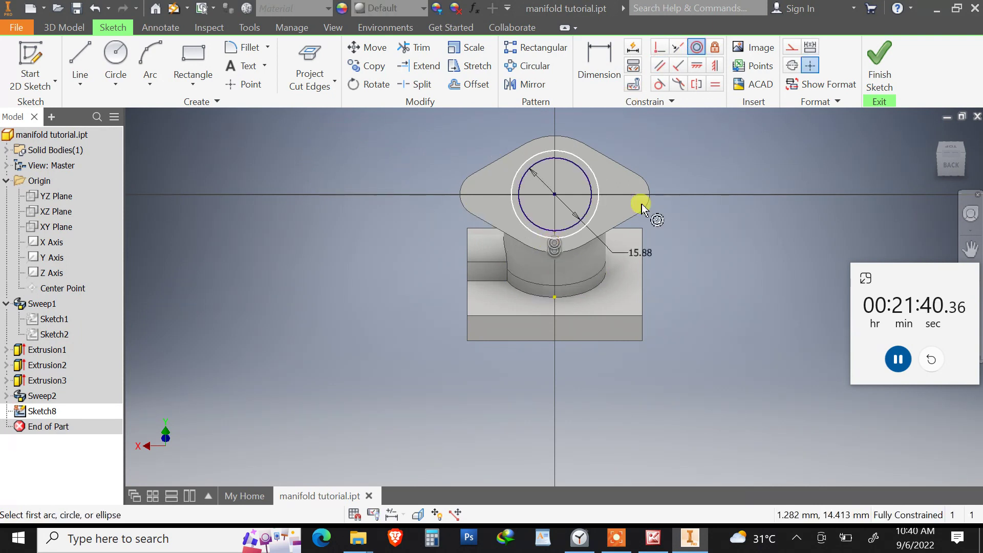
{"action": "left_click", "coordinate": [880, 66]}
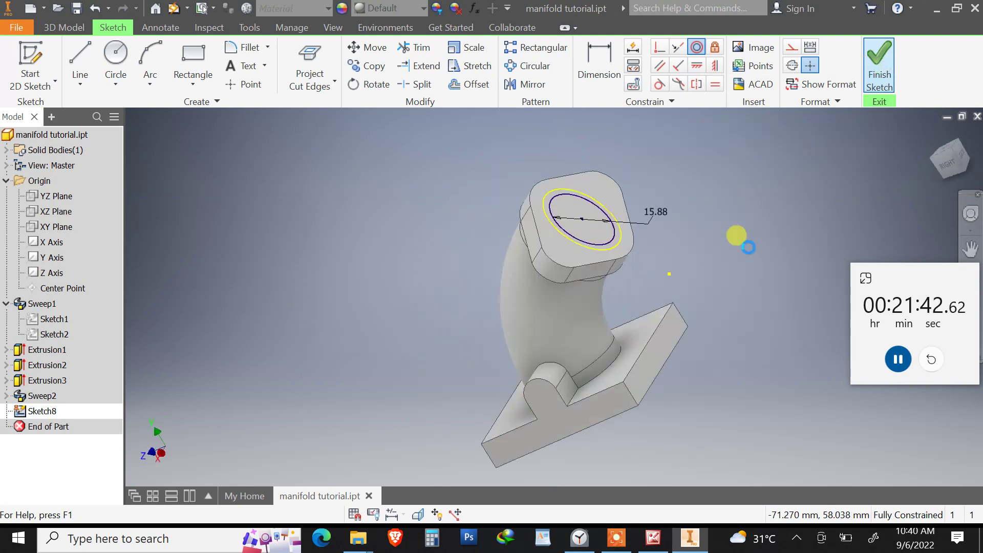
Extrude the 15.88 mm circle as a cut through the flange into the pipe, with the extent set to To Next
{"action": "left_click", "coordinate": [82, 61]}
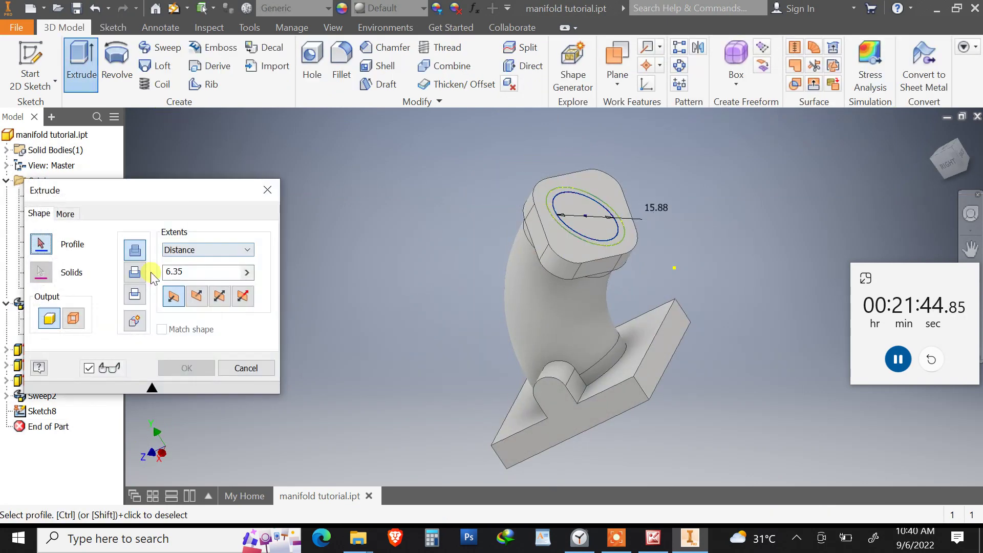
{"action": "left_click", "coordinate": [557, 247]}
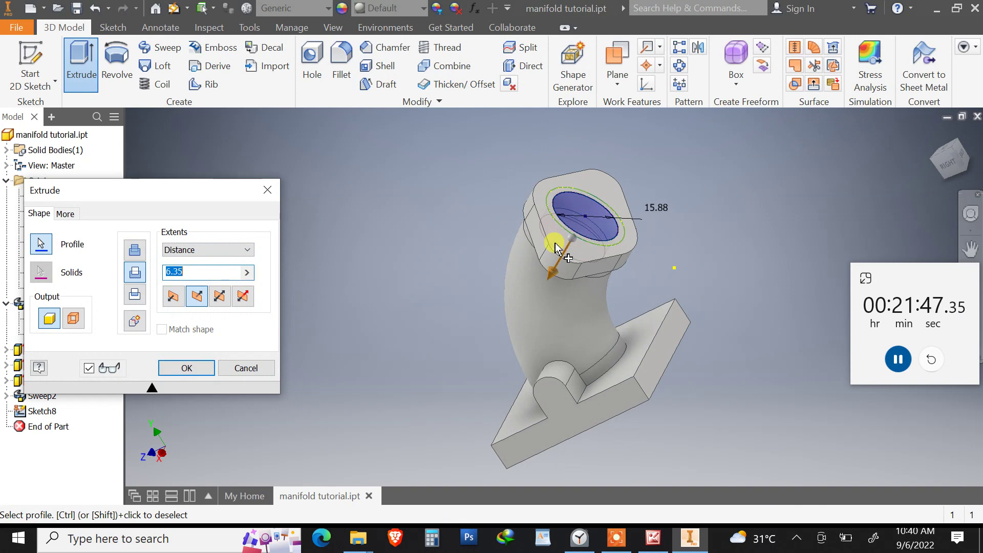
{"action": "left_click", "coordinate": [948, 163]}
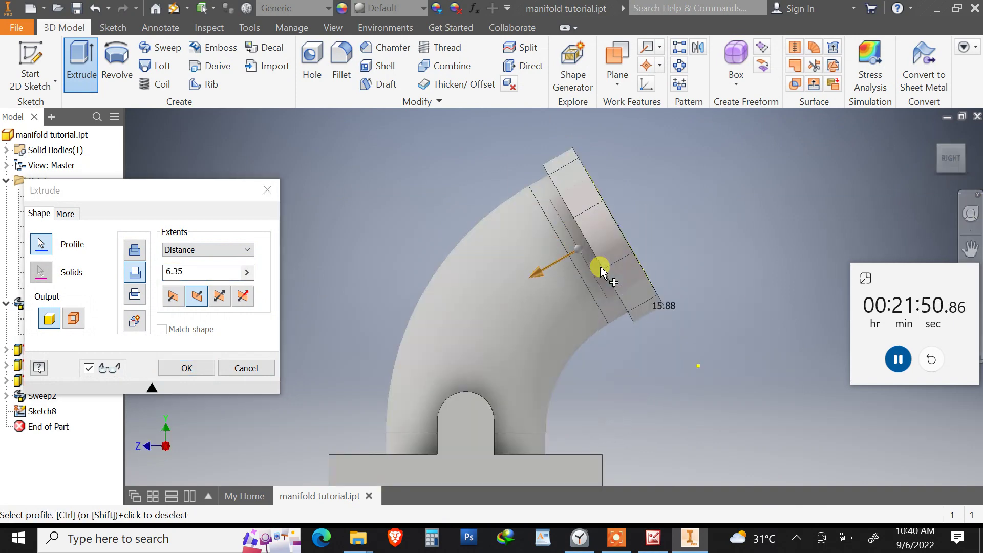
{"action": "scroll", "coordinate": [600, 270], "scroll_direction": "up", "scroll_amount": 3}
{"action": "left_click_drag", "start_coordinate": [523, 259], "coordinate": [441, 297]}
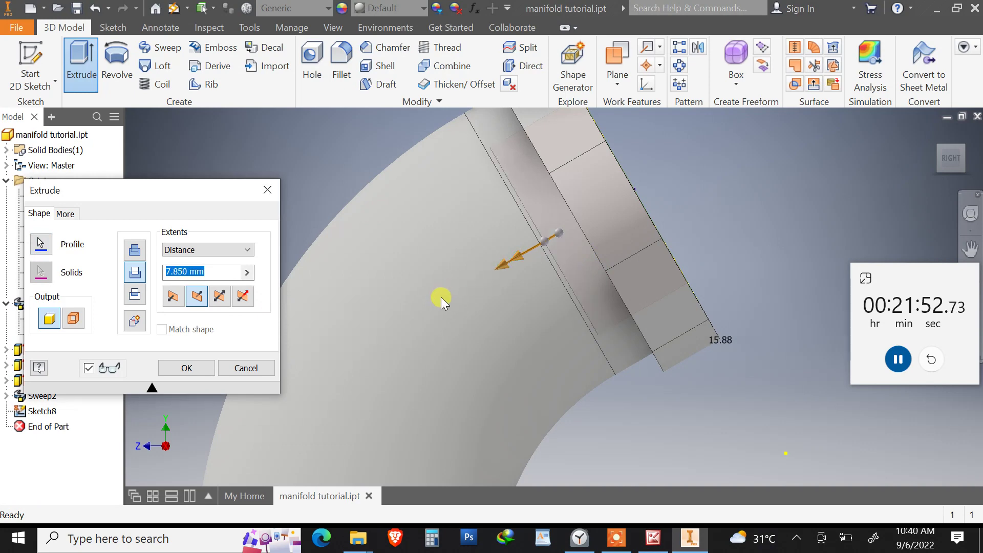
{"action": "left_click", "coordinate": [217, 252]}
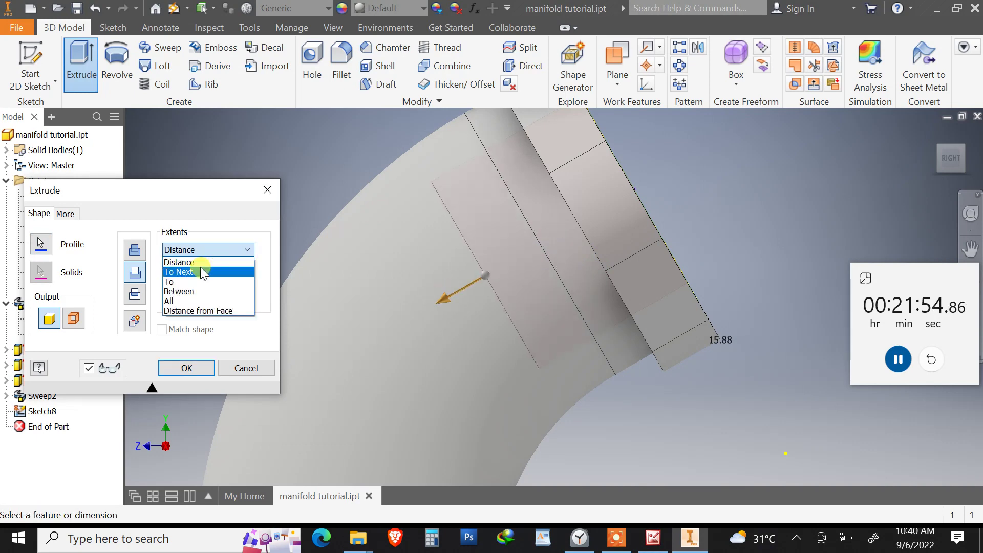
{"action": "left_click", "coordinate": [201, 267]}
{"action": "scroll", "coordinate": [509, 236], "scroll_direction": "up", "scroll_amount": 3}
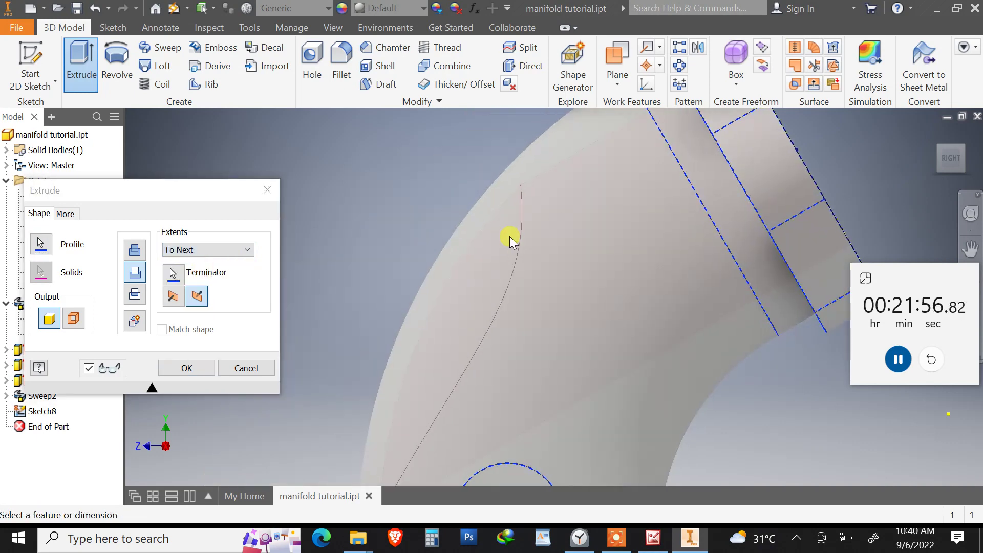
{"action": "scroll", "coordinate": [497, 278], "scroll_direction": "up", "scroll_amount": 3}
{"action": "scroll", "coordinate": [512, 291], "scroll_direction": "down", "scroll_amount": 5}
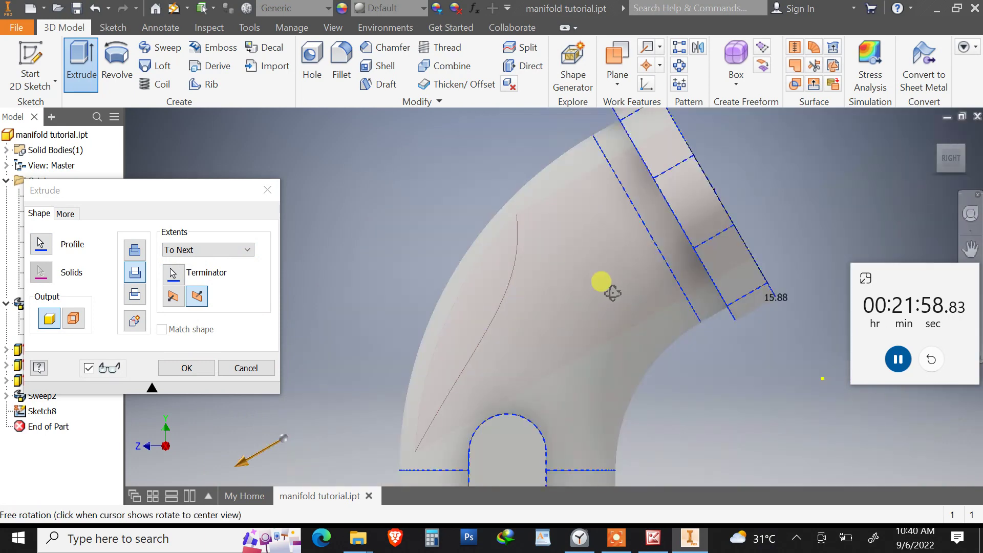
{"action": "middle_click_drag", "start_coordinate": [597, 279], "coordinate": [223, 376], "text": "shift"}
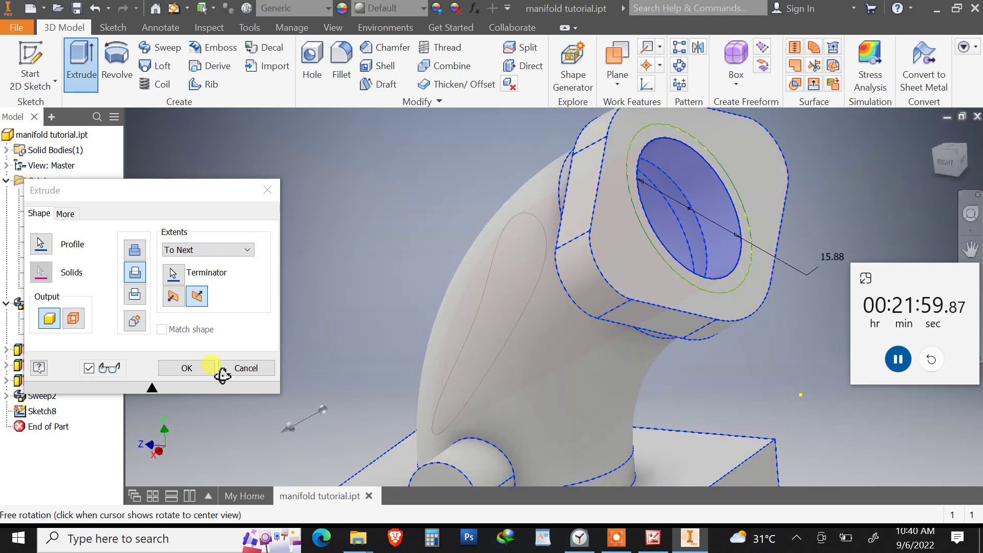
{"action": "left_click", "coordinate": [193, 367]}
{"action": "middle_click_drag", "start_coordinate": [314, 368], "coordinate": [608, 518], "text": "shift"}
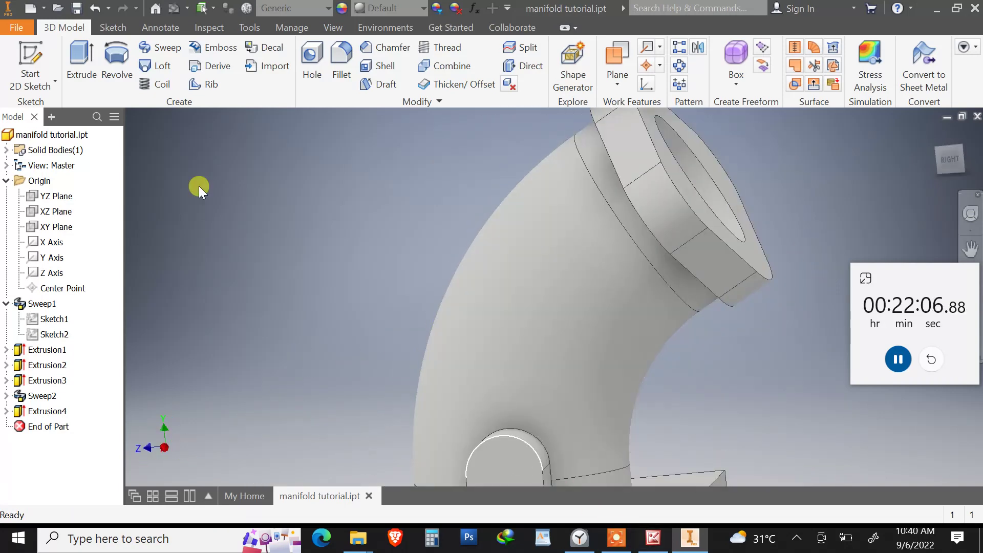
Check the bore dimensions in the reference drawing, and sketch a circle about 13 mm in diameter on the flange face's plane, beside the part
{"action": "left_click", "coordinate": [934, 134]}
{"action": "left_click", "coordinate": [654, 539]}
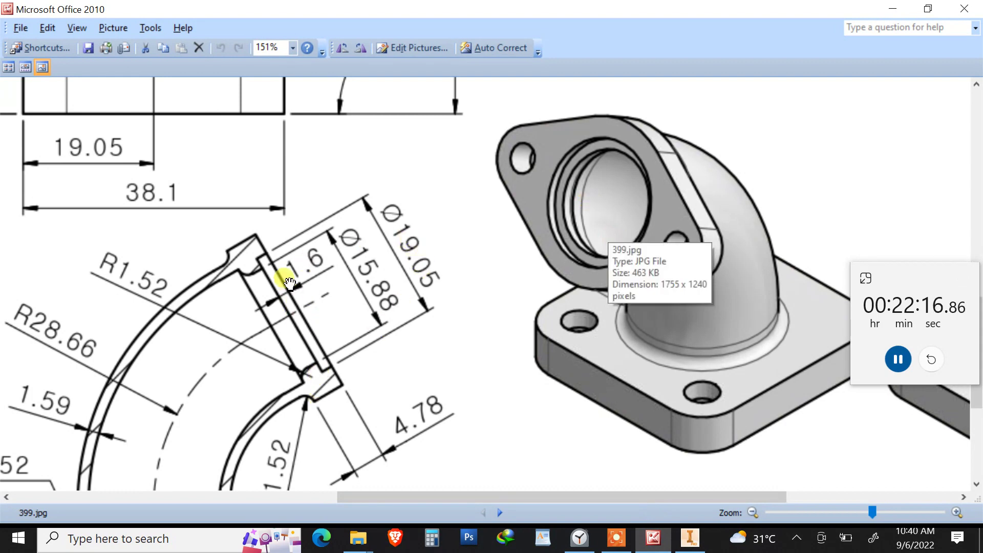
{"action": "left_click", "coordinate": [654, 543]}
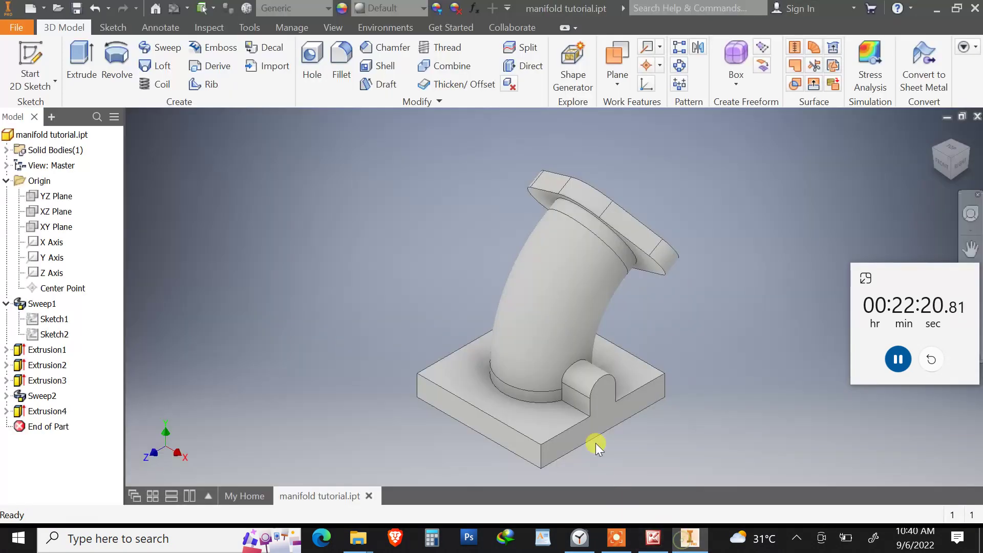
{"action": "middle_click_drag", "start_coordinate": [631, 383], "coordinate": [553, 189], "text": "shift"}
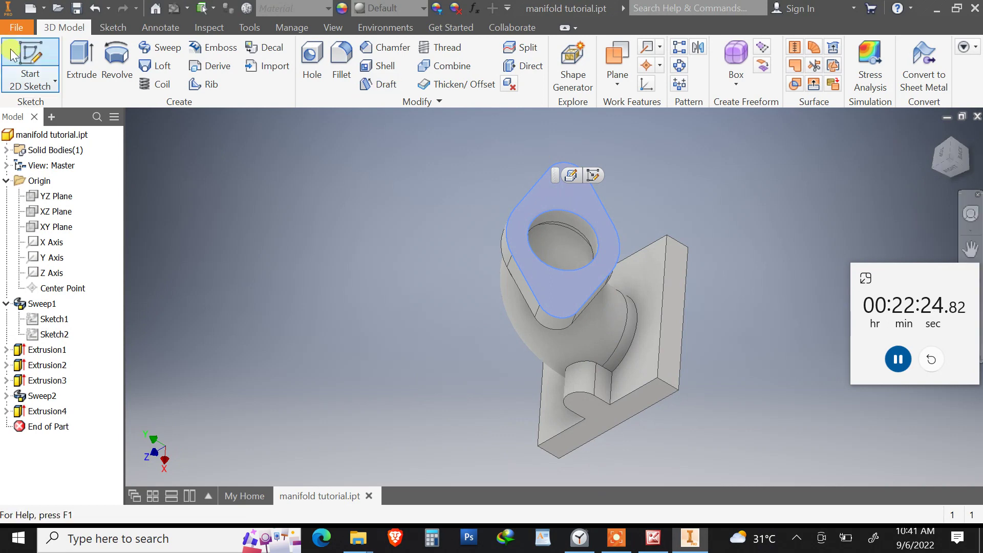
{"action": "left_click", "coordinate": [30, 56]}
{"action": "left_click", "coordinate": [116, 59]}
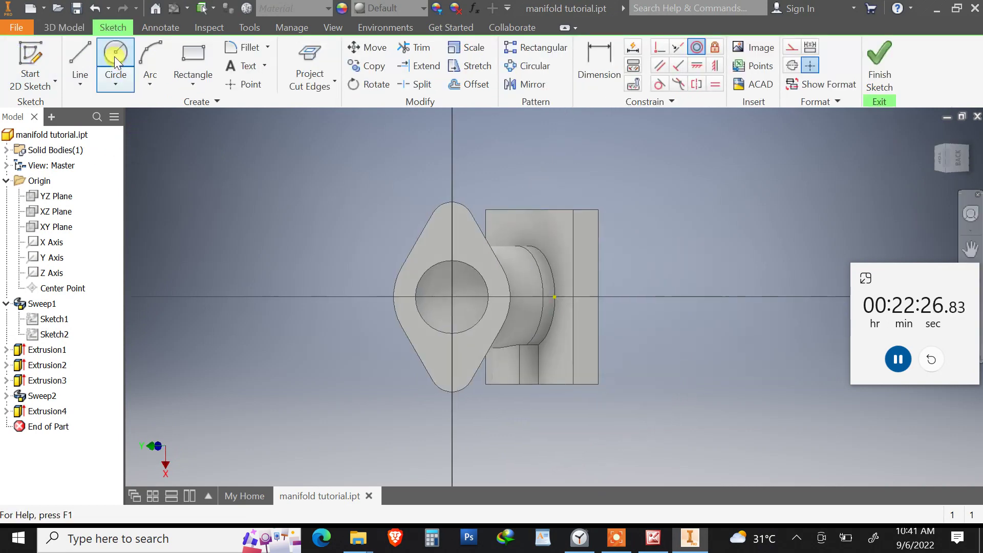
{"action": "left_click", "coordinate": [245, 171]}
{"action": "left_click", "coordinate": [255, 201]}
Dimension the new circle and set its diameter to 19.05 mm
{"action": "key", "text": "d"}
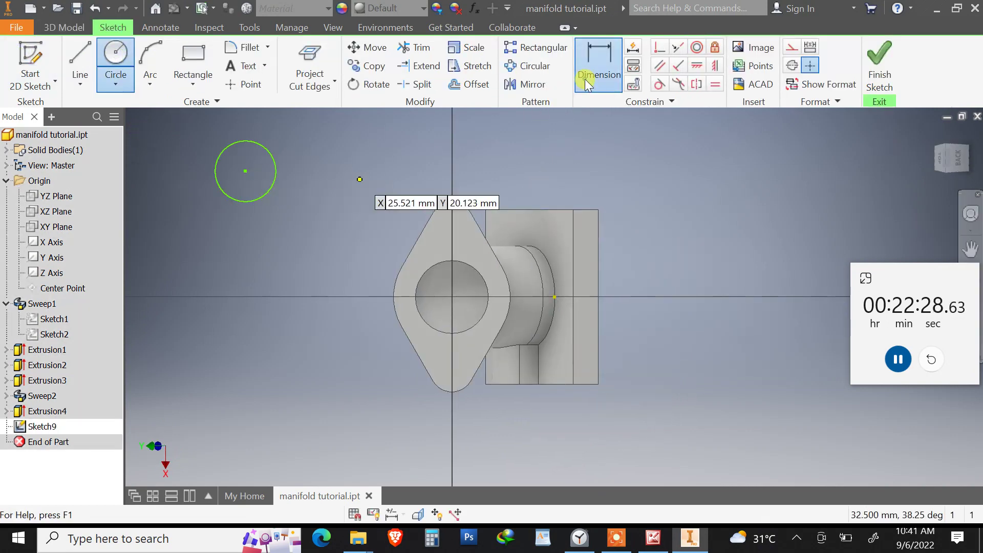
{"action": "left_click", "coordinate": [255, 201]}
{"action": "left_click", "coordinate": [295, 223]}
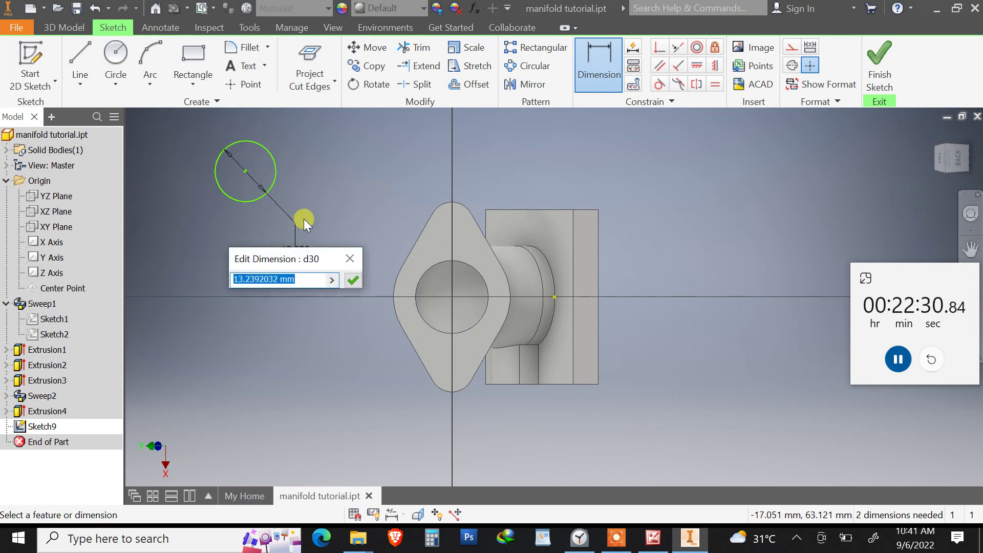
{"action": "type", "text": "19."}
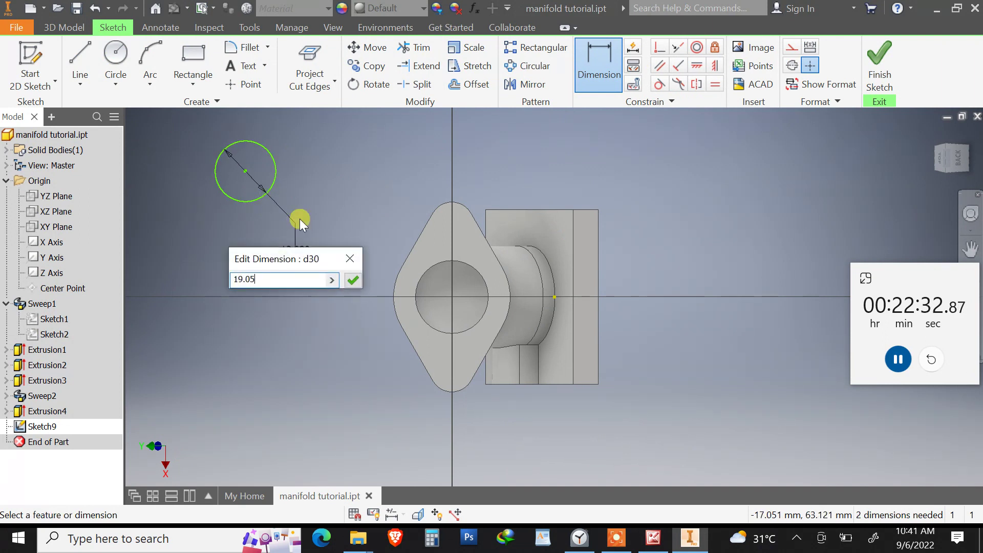
{"action": "type", "text": "05"}
{"action": "left_click", "coordinate": [353, 281]}
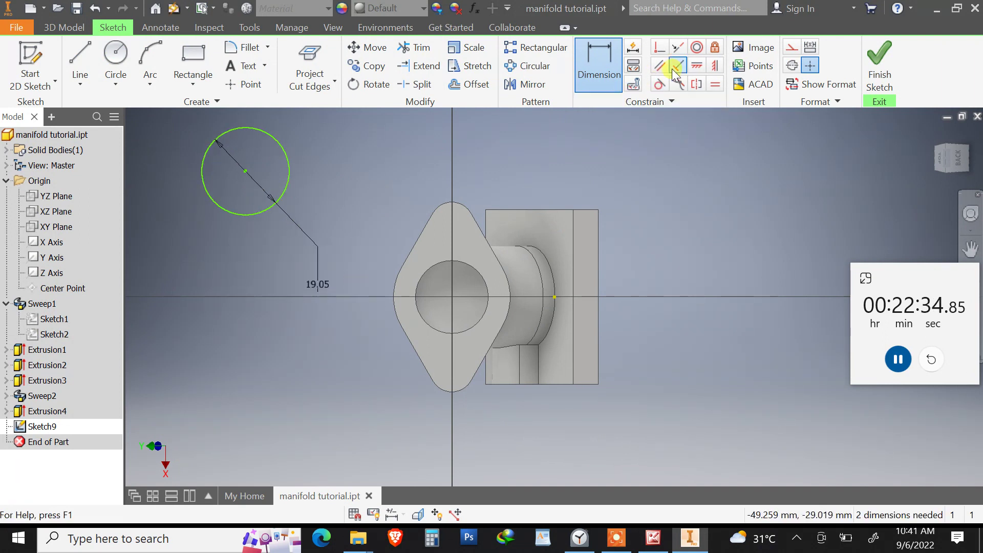
Make the 19.05 mm circle concentric with the flange bore and finish the sketch
{"action": "left_click", "coordinate": [697, 49]}
{"action": "left_click", "coordinate": [290, 175]}
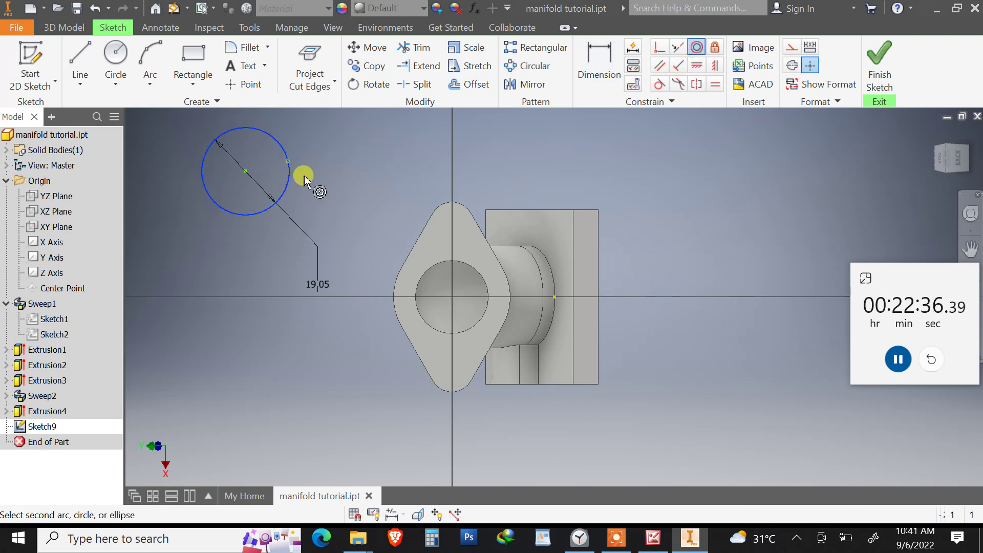
{"action": "left_click", "coordinate": [440, 261]}
{"action": "key", "text": "F6"}
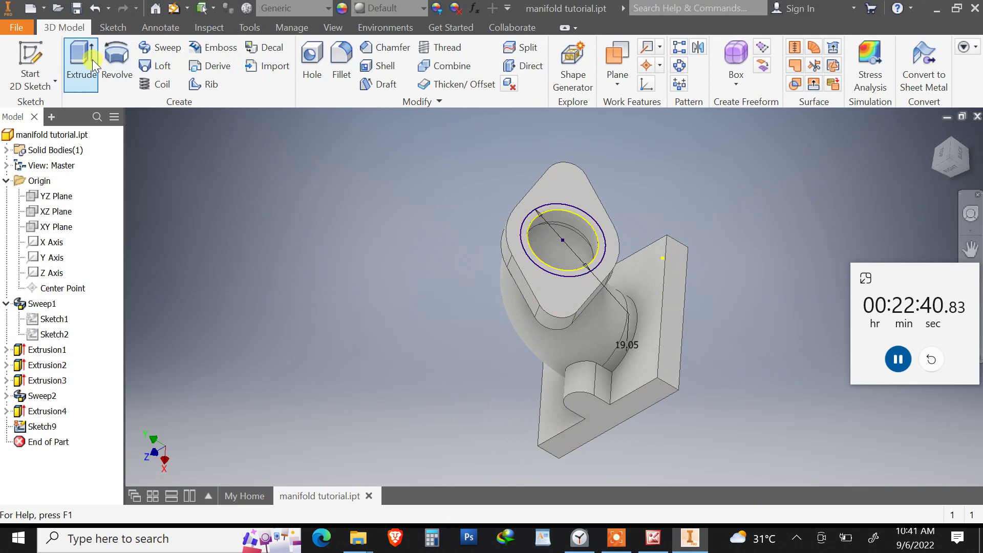
Extrude the ring between the flange bore and the 19.05 mm circle as a cut 1.6 mm deep into the flange
{"action": "left_click", "coordinate": [92, 60]}
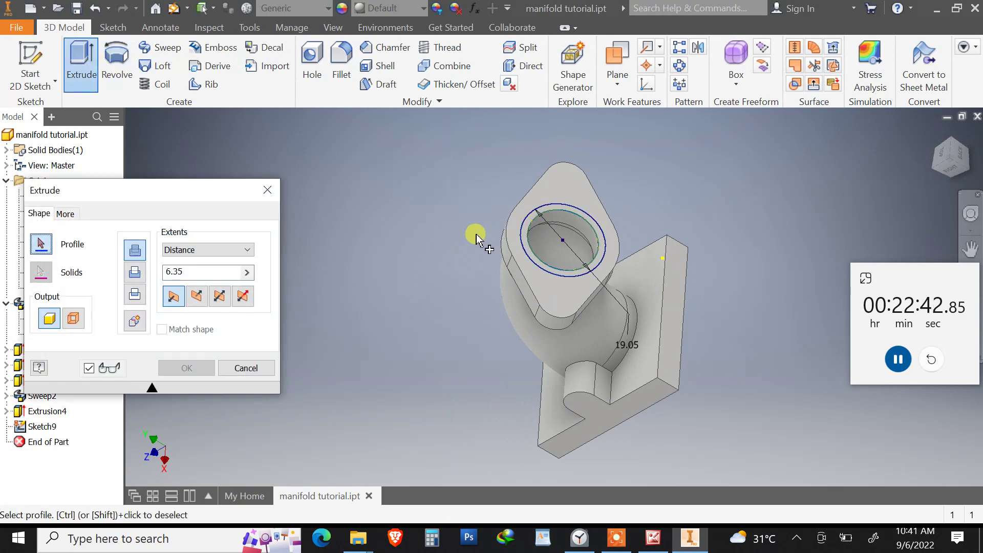
{"action": "scroll", "coordinate": [563, 247], "scroll_direction": "up", "scroll_amount": 2}
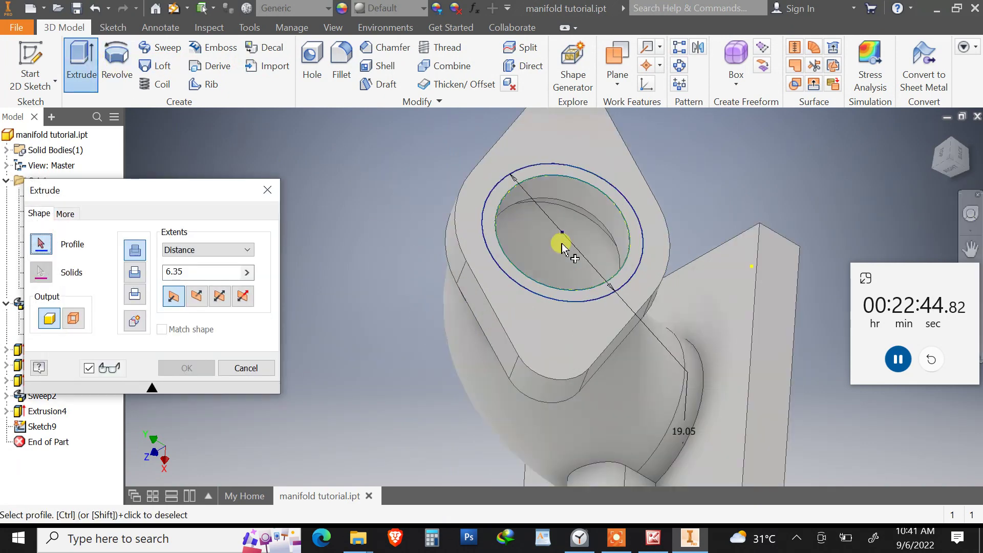
{"action": "left_click", "coordinate": [571, 178]}
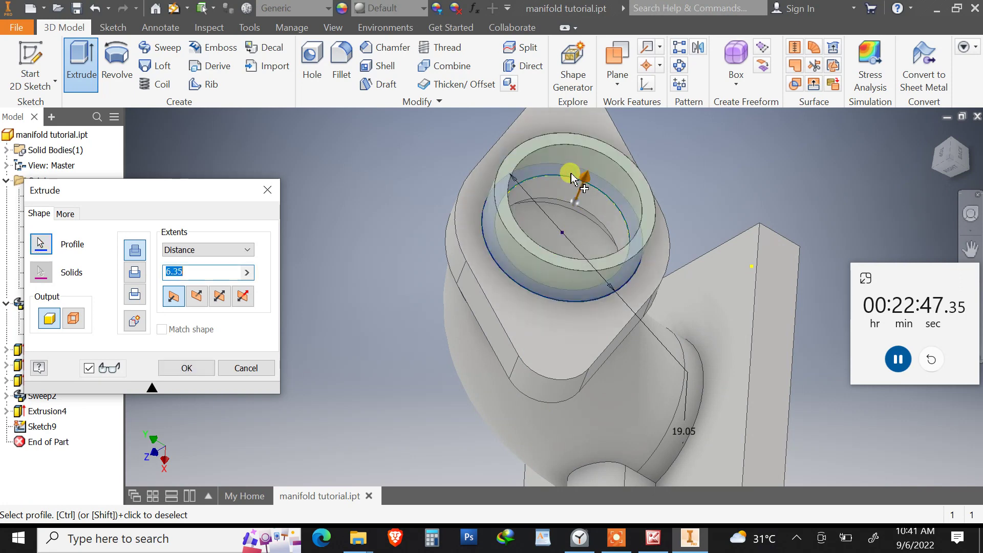
{"action": "left_click", "coordinate": [135, 272]}
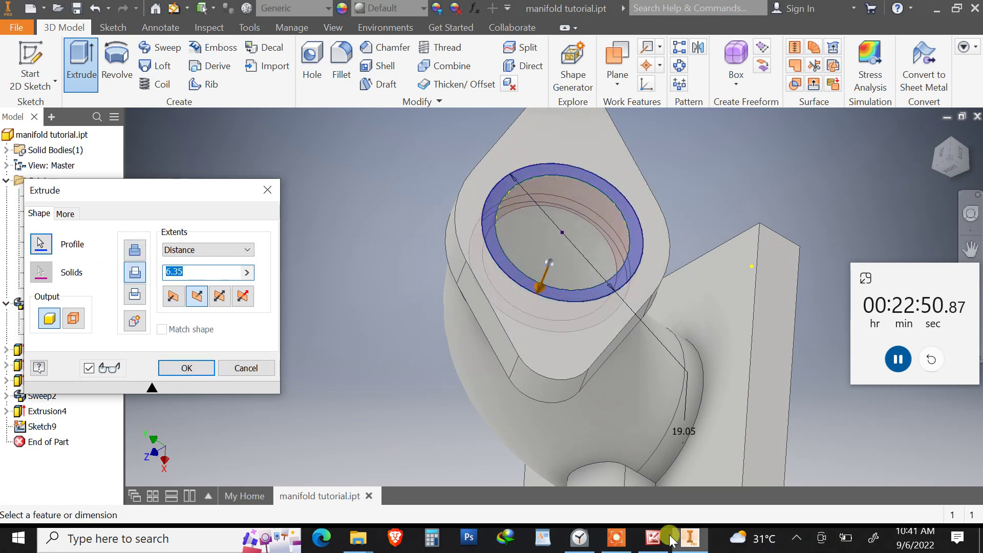
{"action": "left_click", "coordinate": [665, 539]}
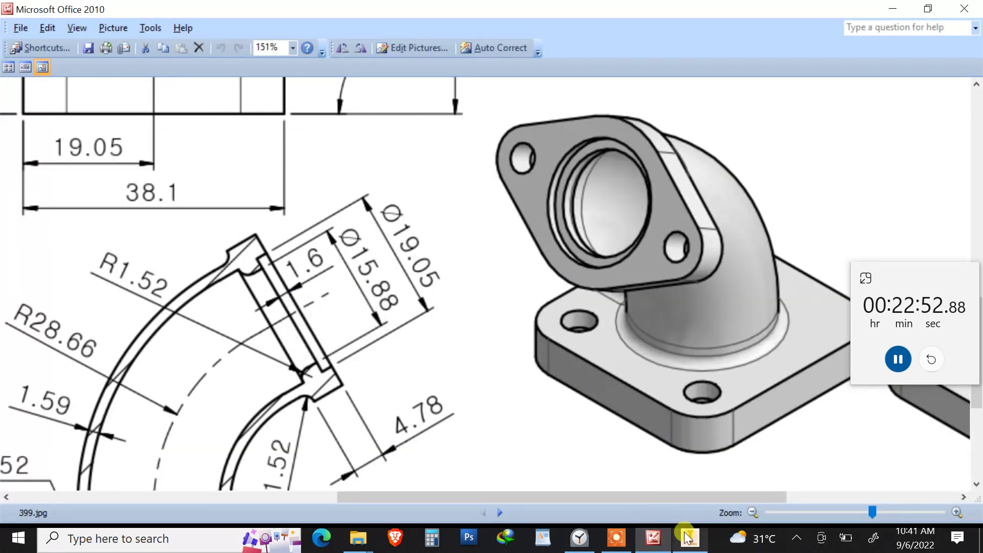
{"action": "left_click", "coordinate": [689, 537]}
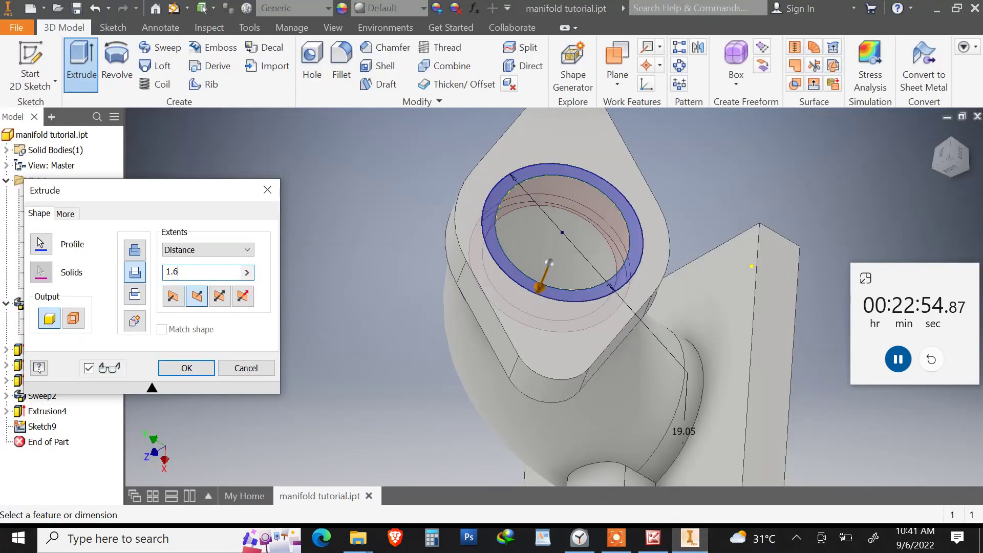
{"action": "left_click", "coordinate": [187, 367]}
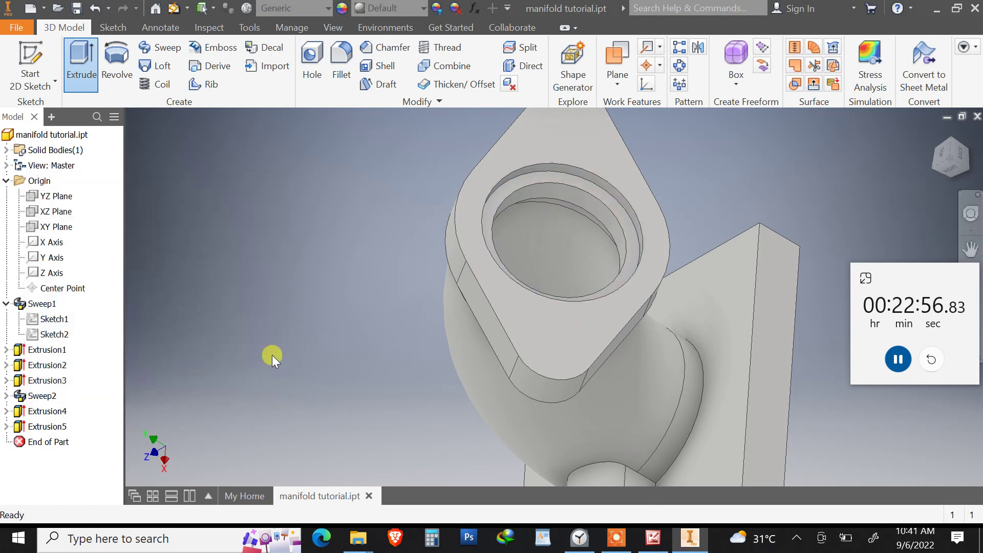
Check the diameter and spacing of the flange's two mounting holes in the reference drawing
{"action": "left_click", "coordinate": [935, 134]}
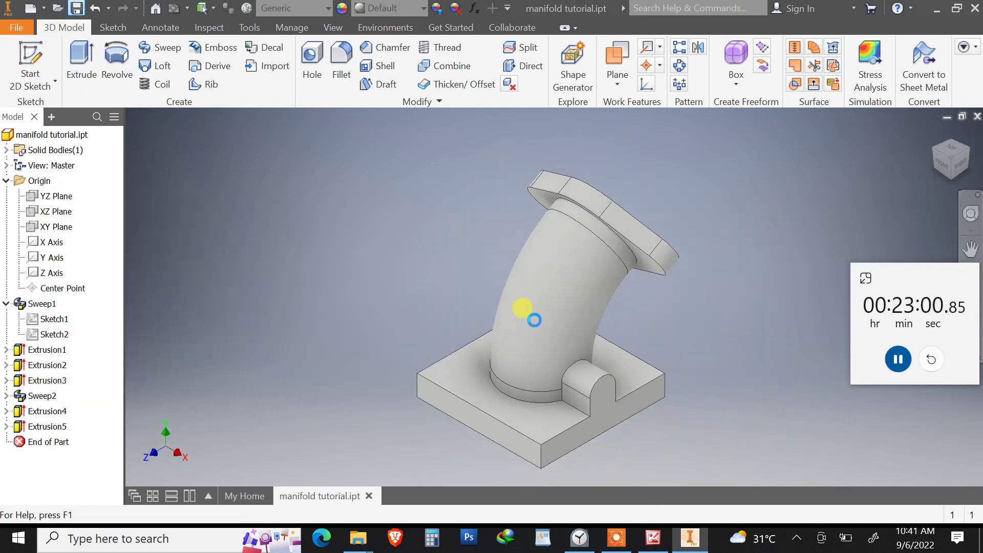
{"action": "middle_click_drag", "start_coordinate": [629, 373], "coordinate": [551, 251], "text": "shift"}
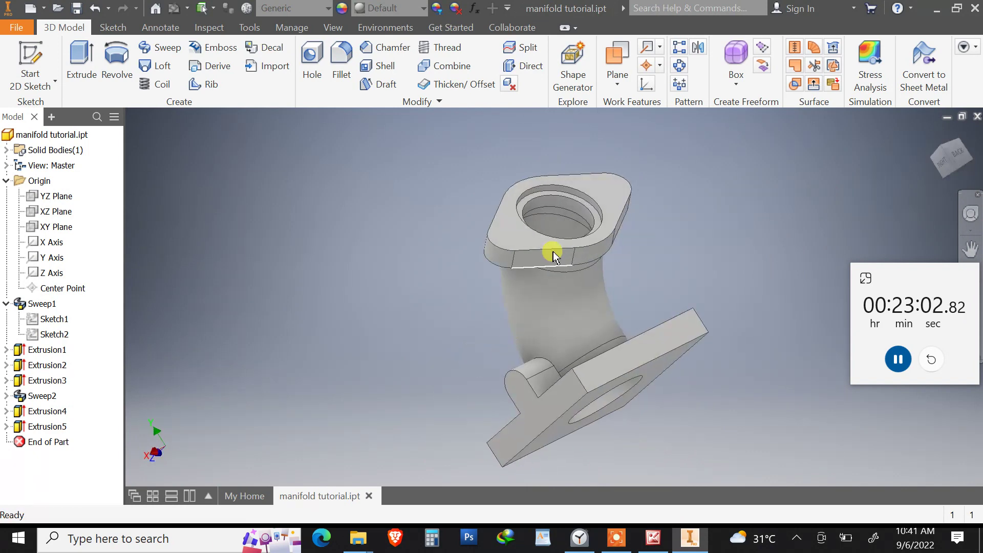
{"action": "left_click", "coordinate": [668, 541]}
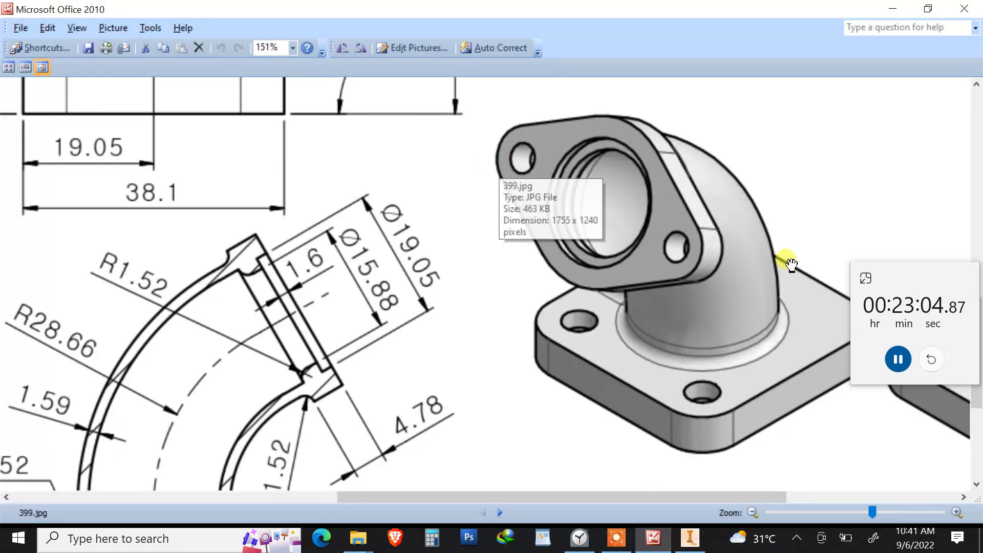
{"action": "scroll", "coordinate": [560, 265], "scroll_direction": "up", "scroll_amount": 10}
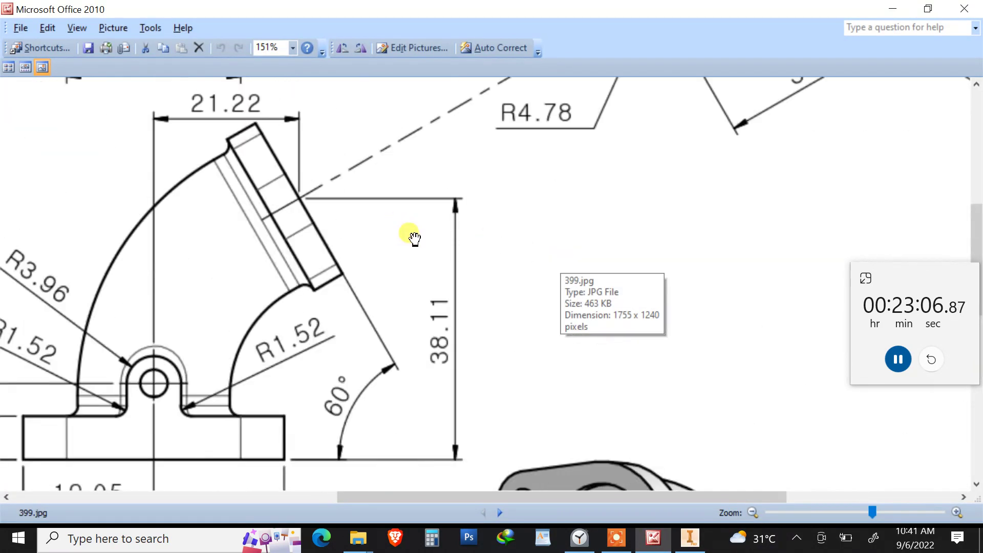
{"action": "scroll", "coordinate": [725, 274], "scroll_direction": "down", "scroll_amount": 3}
{"action": "mouse_move", "coordinate": [725, 275]}
{"action": "left_mouse_down"}
{"action": "mouse_move", "coordinate": [543, 281]}
{"action": "mouse_move", "coordinate": [451, 269]}
{"action": "left_mouse_up"}
{"action": "scroll", "coordinate": [451, 270], "scroll_direction": "down", "scroll_amount": 1}
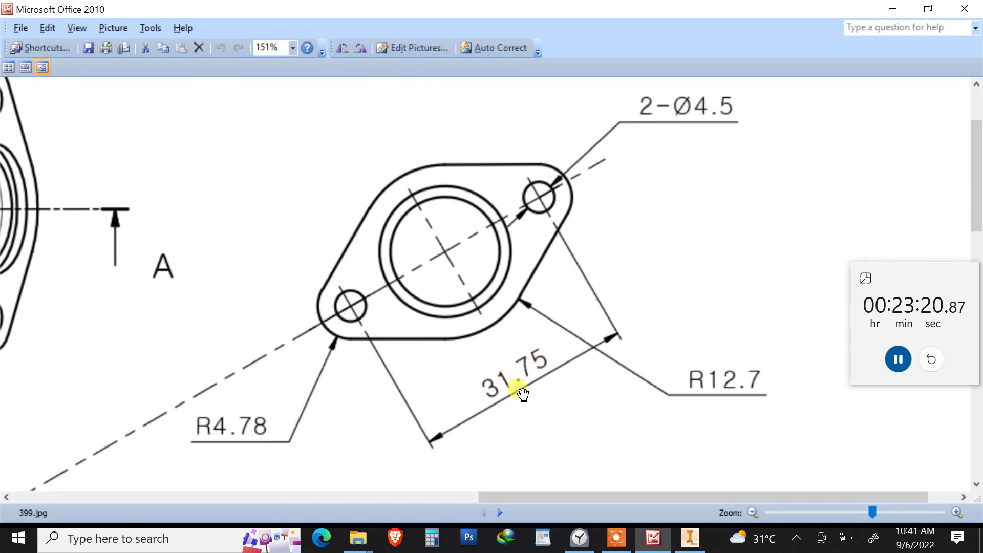
{"action": "left_click", "coordinate": [710, 540]}
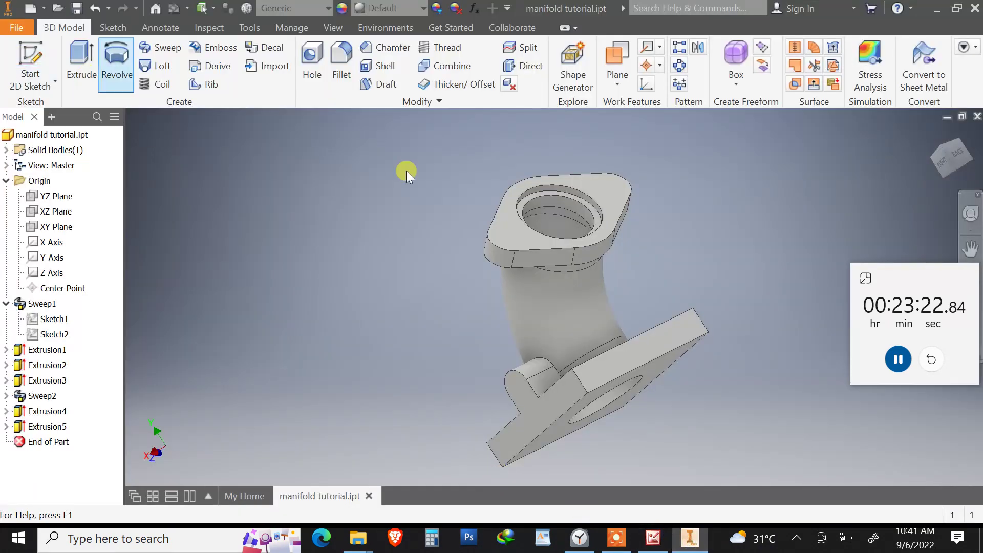
Start a sketch on the flange's outer face and draw a circle about 8.9 mm in diameter beside the part
{"action": "left_click", "coordinate": [514, 226]}
{"action": "left_click", "coordinate": [32, 60]}
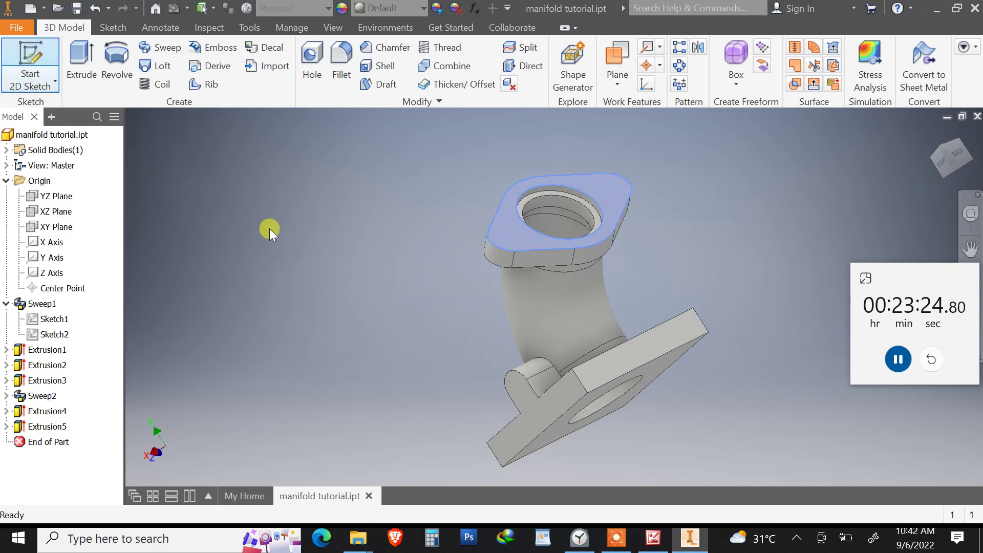
{"action": "key", "text": "c"}
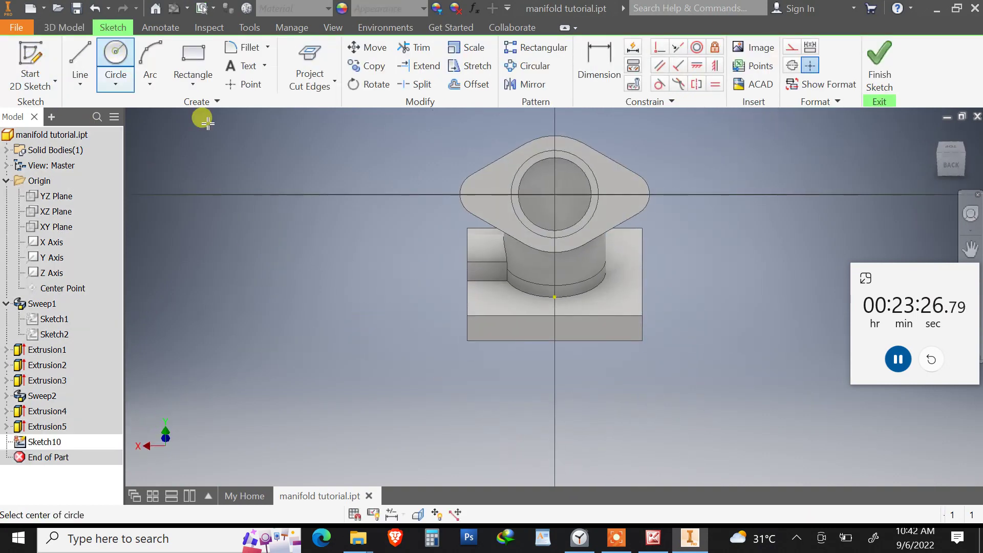
{"action": "left_click", "coordinate": [371, 158]}
{"action": "left_click", "coordinate": [378, 177]}
Dimension the new circle's diameter and set it to 4.5 mm
{"action": "key", "text": "d"}
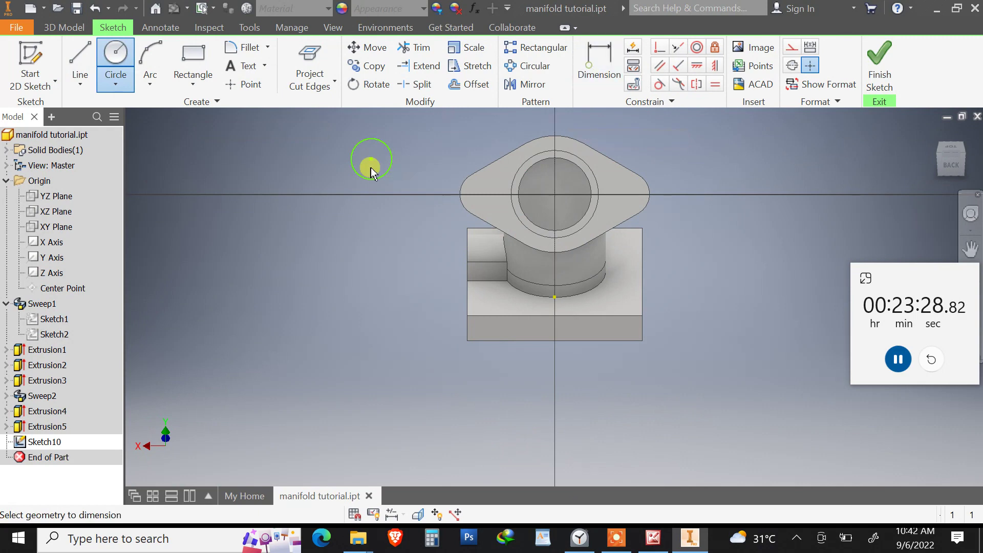
{"action": "left_click", "coordinate": [377, 177]}
{"action": "left_click", "coordinate": [420, 160]}
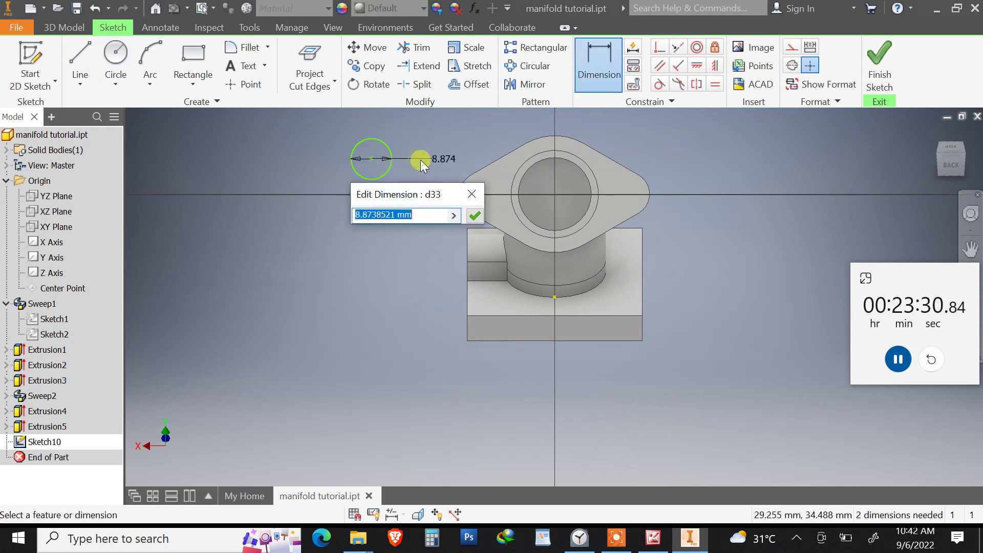
{"action": "type", "text": "4.5"}
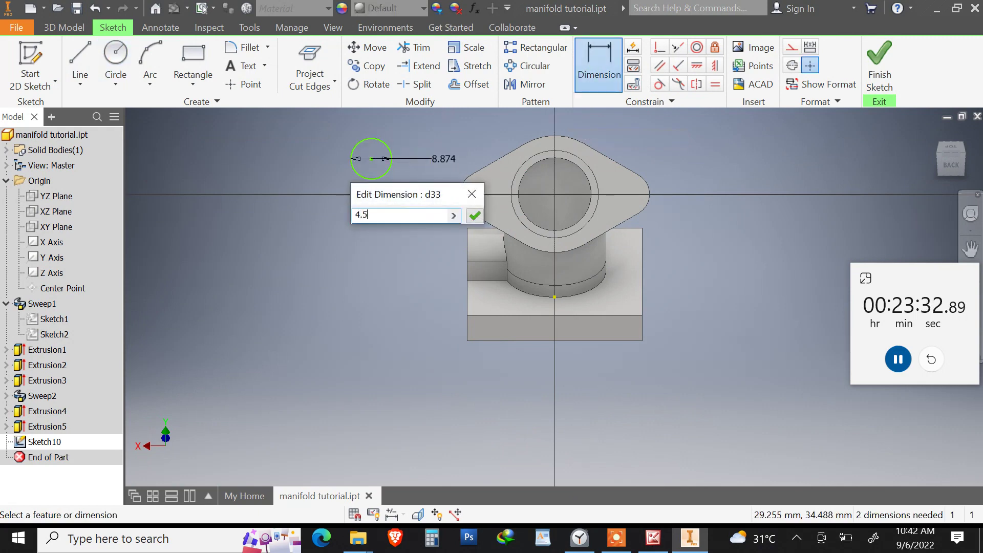
{"action": "key", "text": "Return"}
Recheck the hole position in the reference drawing, make the 4.5 mm circle concentric with the flange's positive-X rounded end, and finish the sketch
{"action": "left_click", "coordinate": [648, 537]}
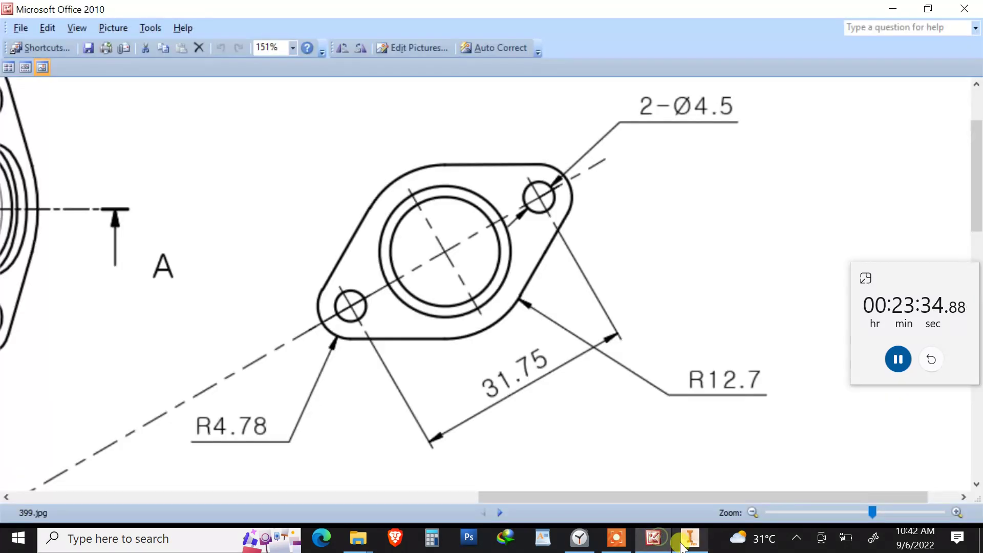
{"action": "left_click", "coordinate": [681, 546]}
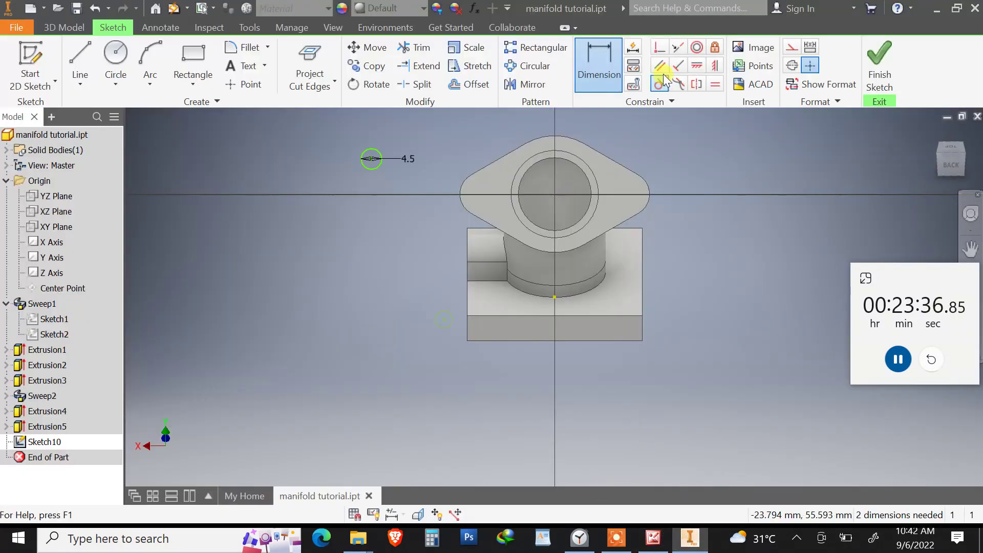
{"action": "left_click", "coordinate": [696, 47]}
{"action": "left_click", "coordinate": [370, 159]}
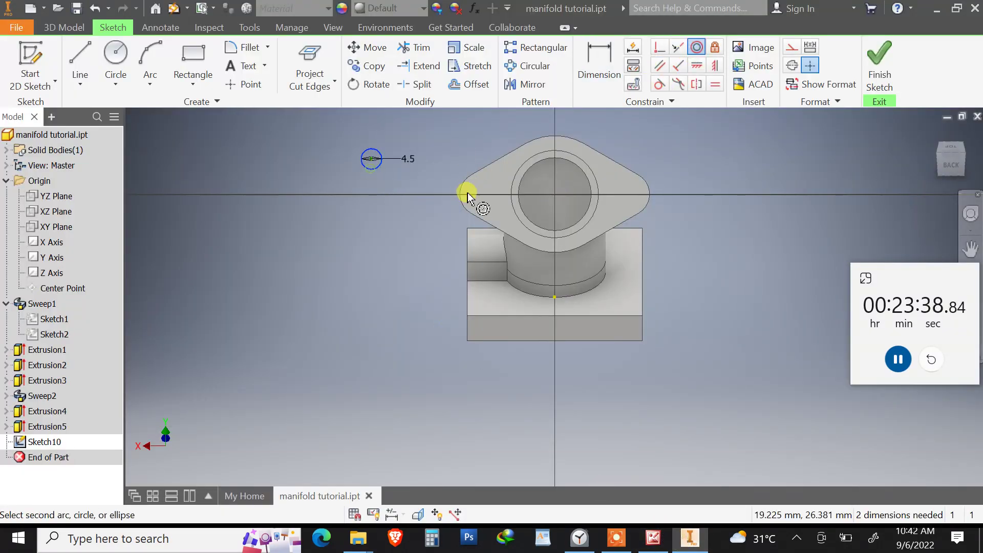
{"action": "left_click", "coordinate": [465, 194]}
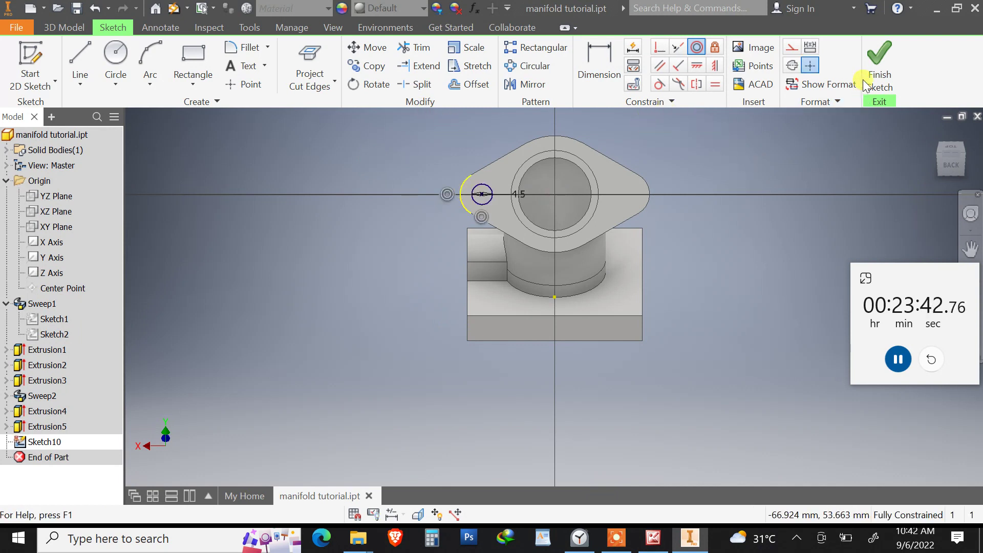
{"action": "left_click", "coordinate": [879, 60]}
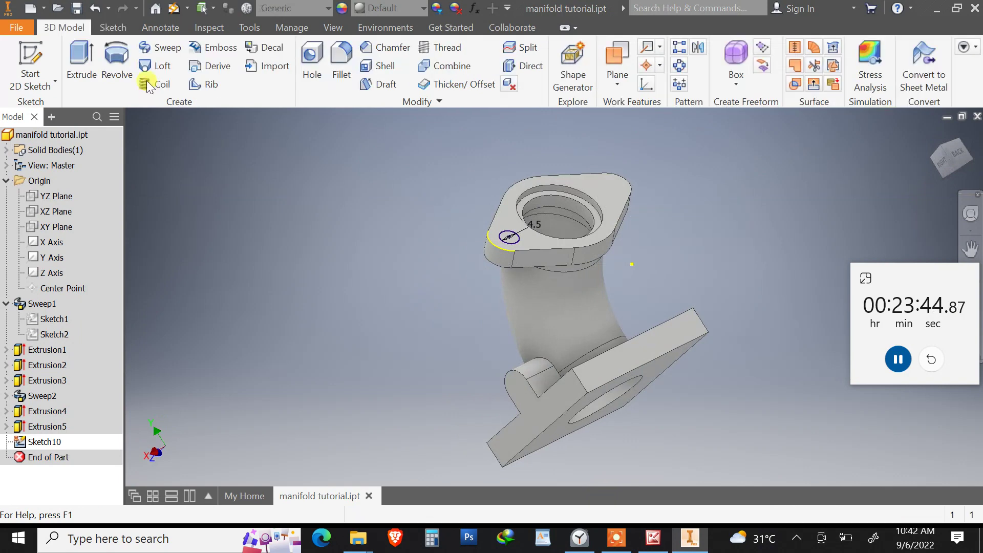
Extrude the 4.5 mm circle as a cut through the flange, with the extent set to To Next
{"action": "left_click", "coordinate": [83, 61]}
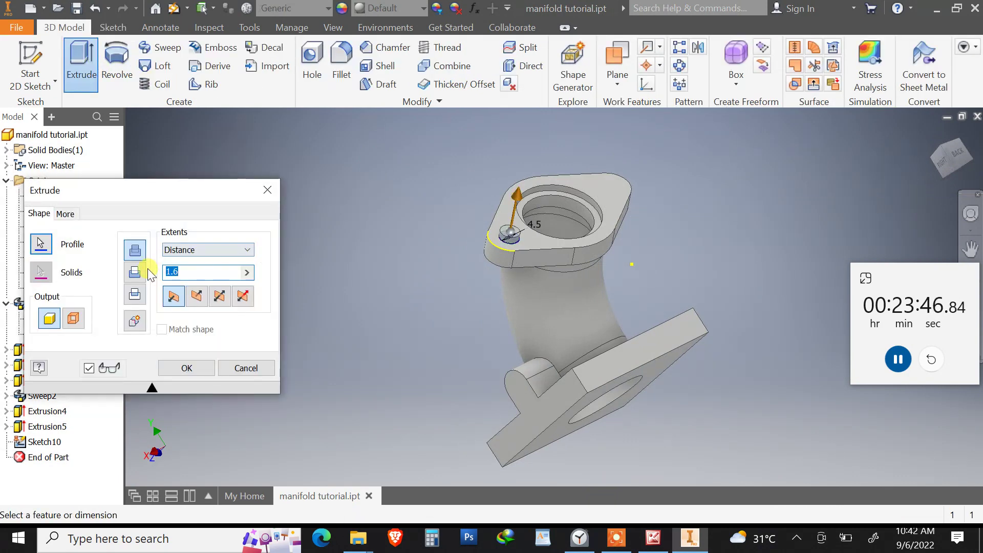
{"action": "left_click", "coordinate": [187, 249]}
{"action": "left_click", "coordinate": [187, 272]}
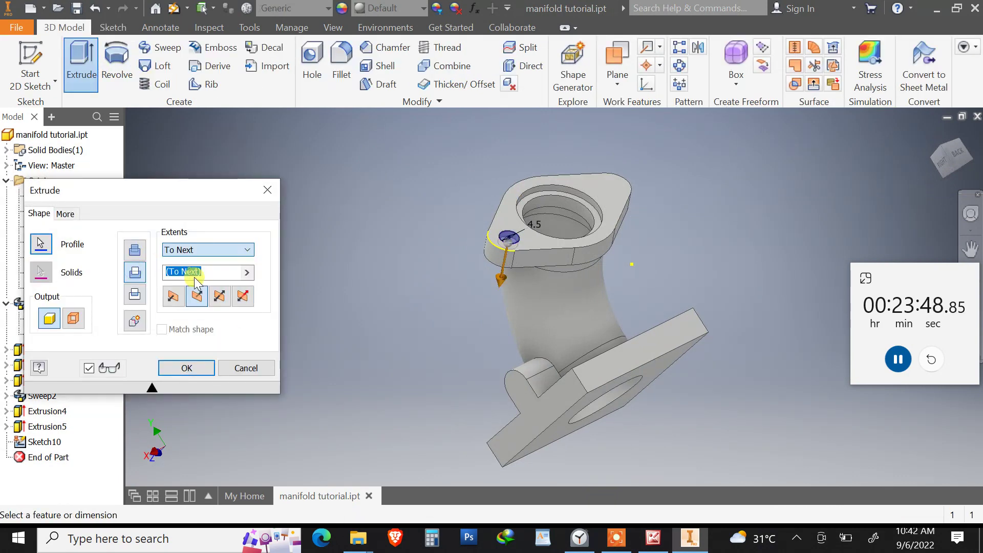
{"action": "left_click", "coordinate": [186, 369]}
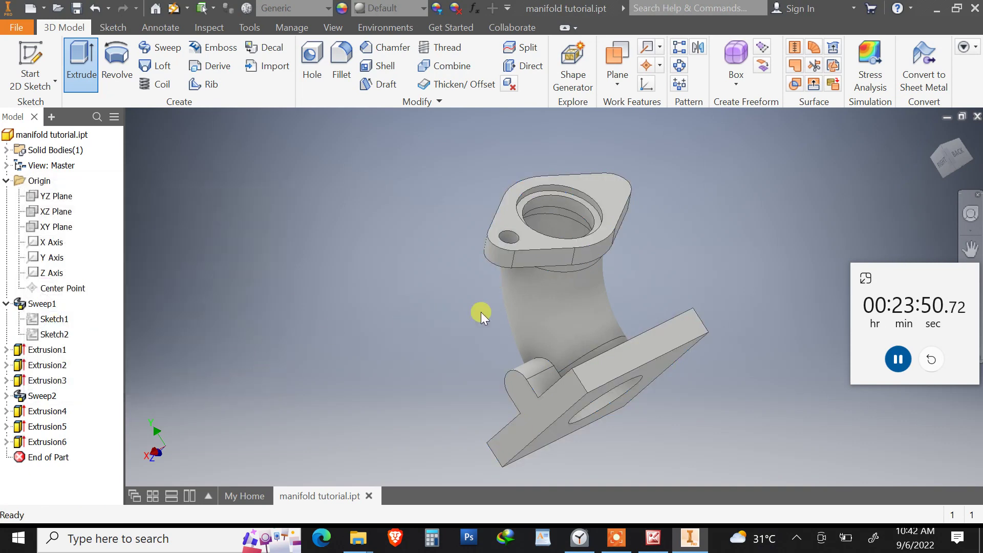
Mirror the 4.5 mm hole cut about the YZ plane to the flange's opposite end
{"action": "middle_click_drag", "start_coordinate": [481, 312], "coordinate": [524, 198], "text": "shift"}
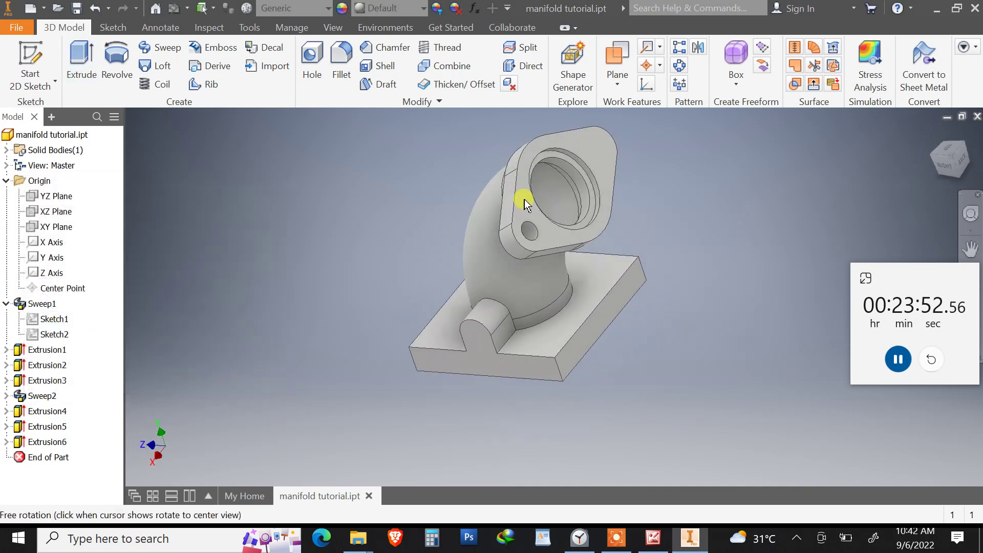
{"action": "left_click", "coordinate": [699, 51]}
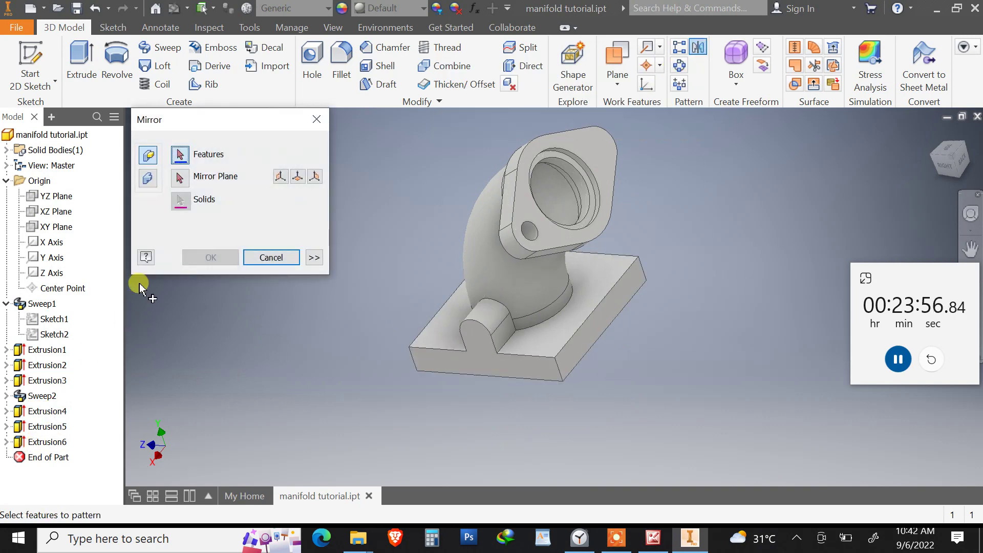
{"action": "left_click", "coordinate": [41, 442]}
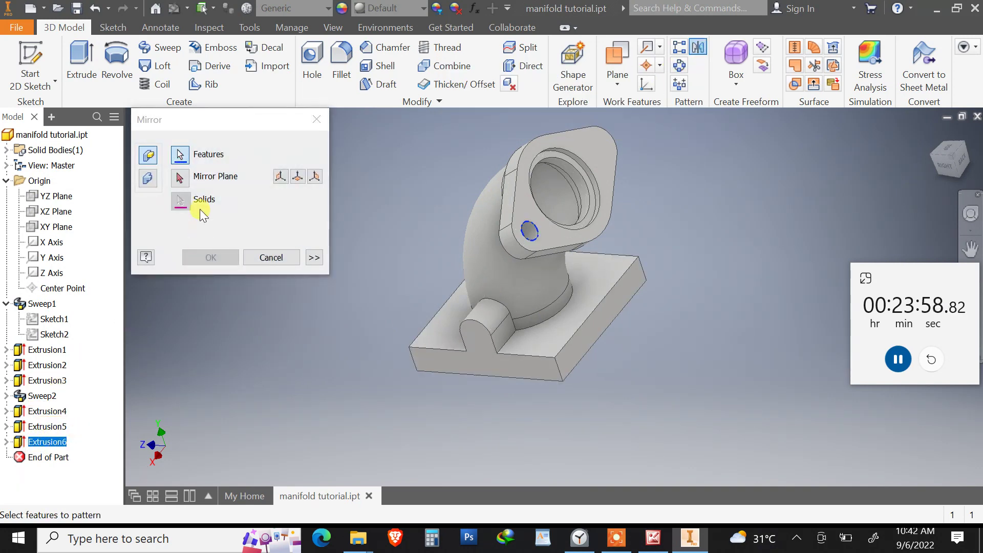
{"action": "left_click", "coordinate": [180, 177]}
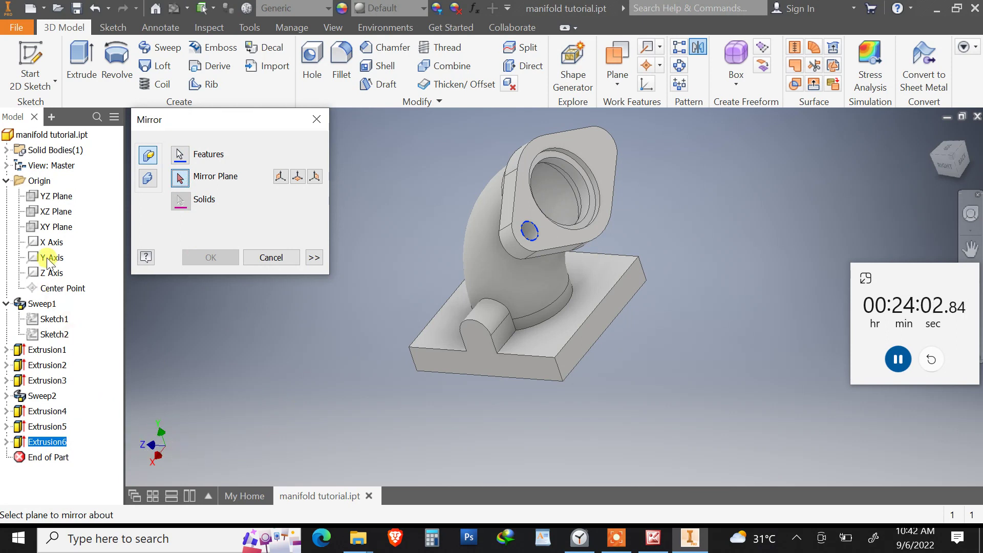
{"action": "left_click", "coordinate": [48, 228]}
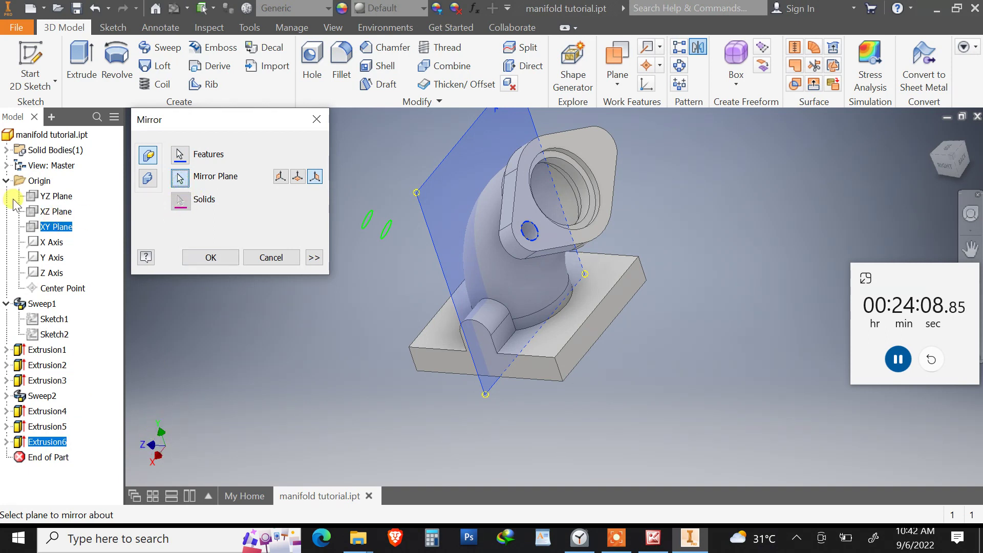
{"action": "left_click", "coordinate": [51, 196]}
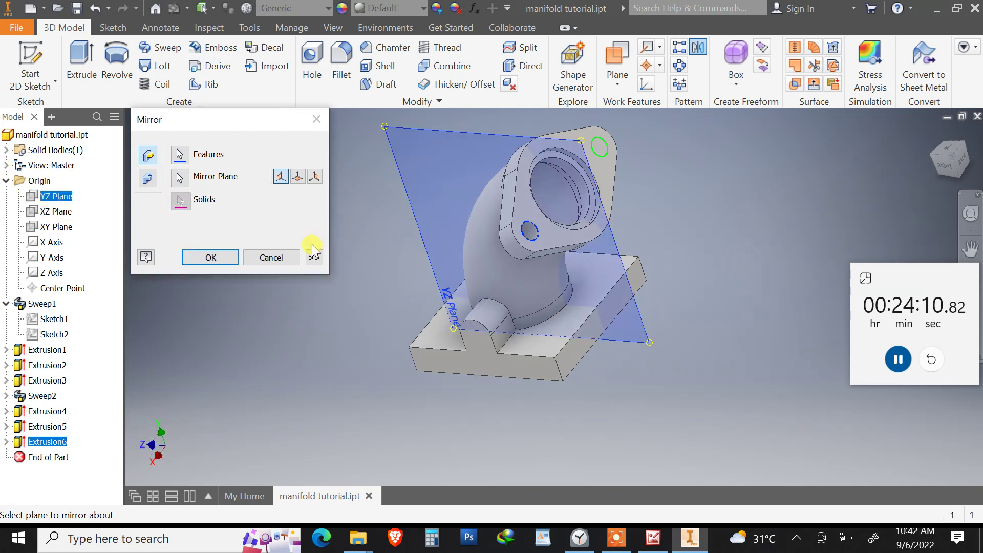
{"action": "left_click", "coordinate": [211, 259]}
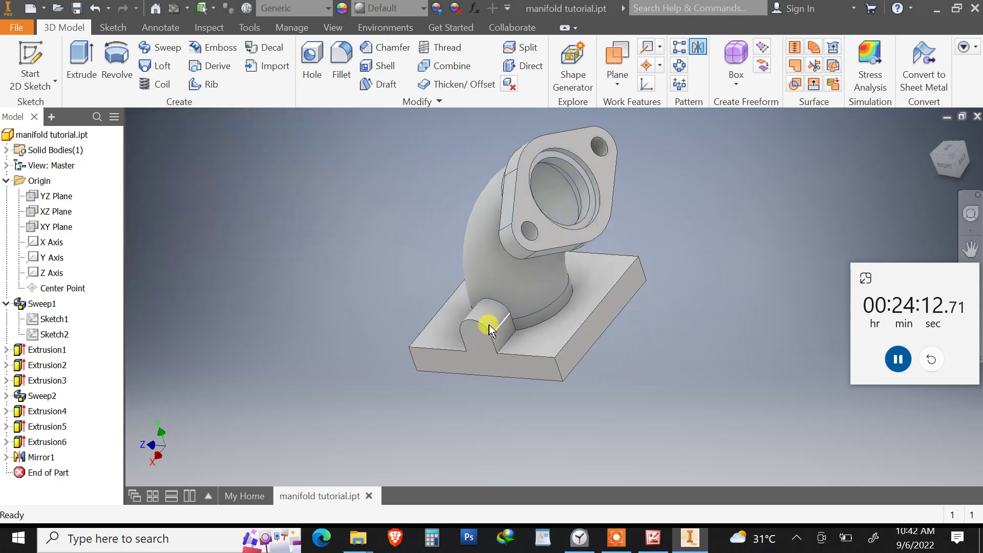
Measure the center distance between the flange's two mounting holes and compare it with the hole spacing in the reference drawing
{"action": "middle_click_drag", "start_coordinate": [489, 328], "coordinate": [444, 314], "text": "shift"}
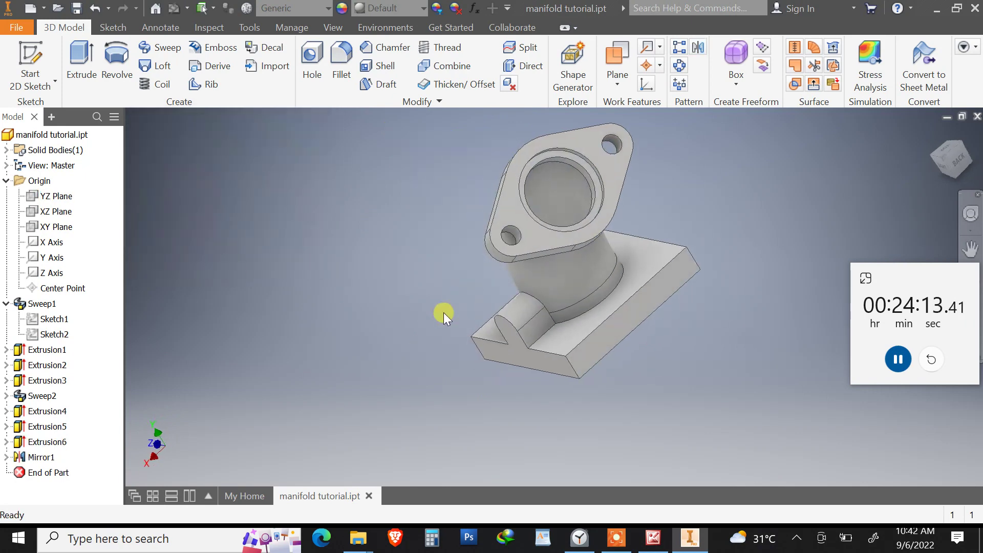
{"action": "left_click", "coordinate": [210, 32]}
{"action": "left_click", "coordinate": [36, 62]}
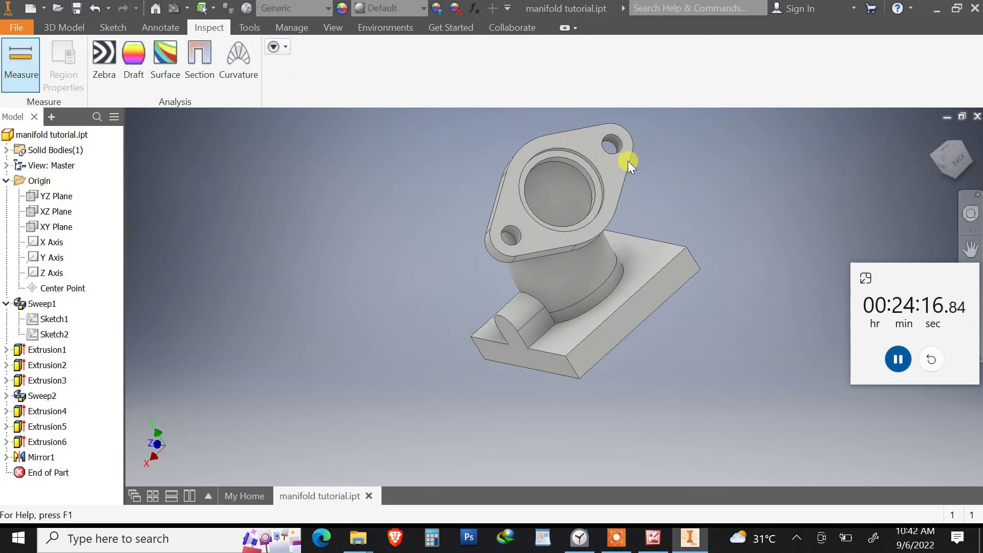
{"action": "scroll", "coordinate": [628, 161], "scroll_direction": "up", "scroll_amount": 5}
{"action": "scroll", "coordinate": [618, 164], "scroll_direction": "down", "scroll_amount": 2}
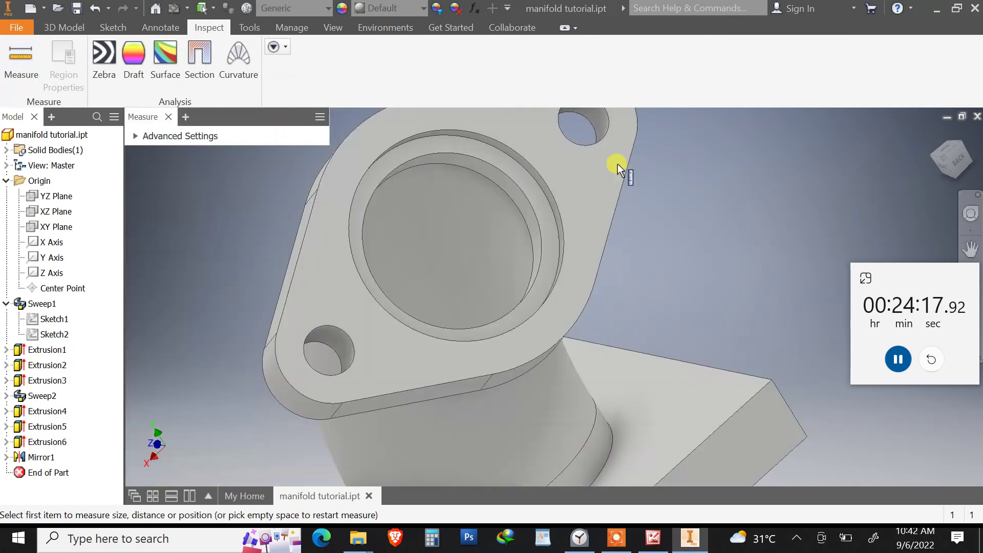
{"action": "left_click", "coordinate": [555, 162]}
{"action": "left_click", "coordinate": [337, 336]}
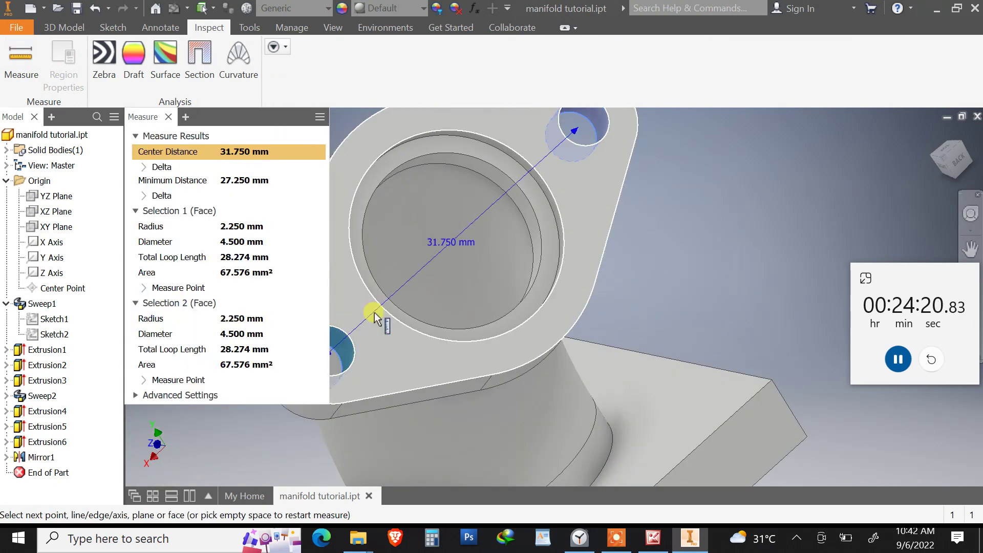
{"action": "left_click", "coordinate": [654, 538]}
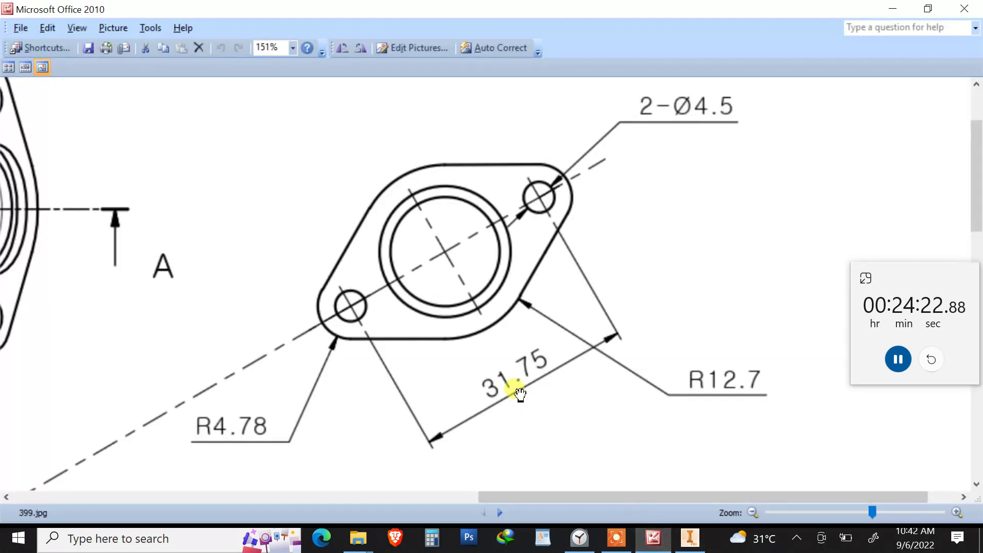
{"action": "left_click", "coordinate": [690, 538]}
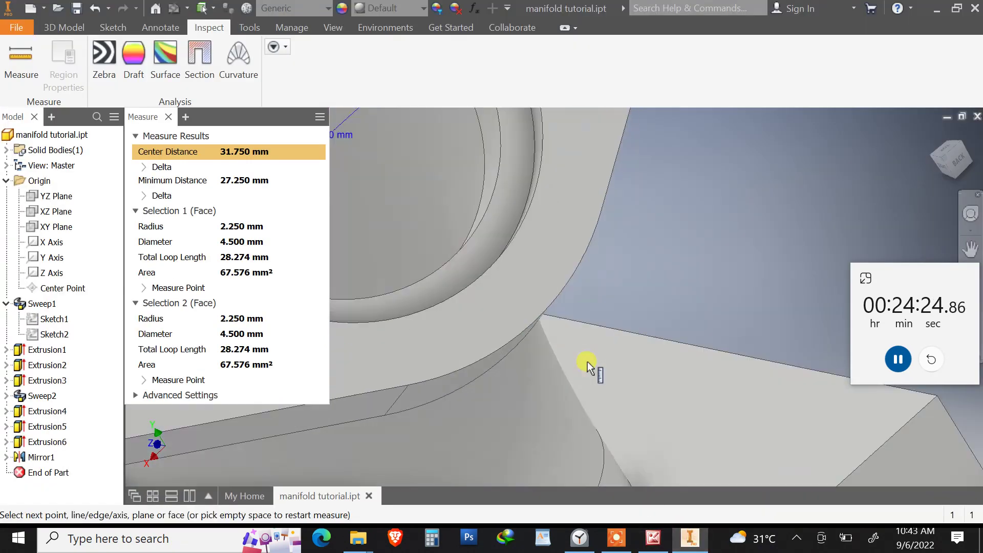
{"action": "key", "text": "Escape"}
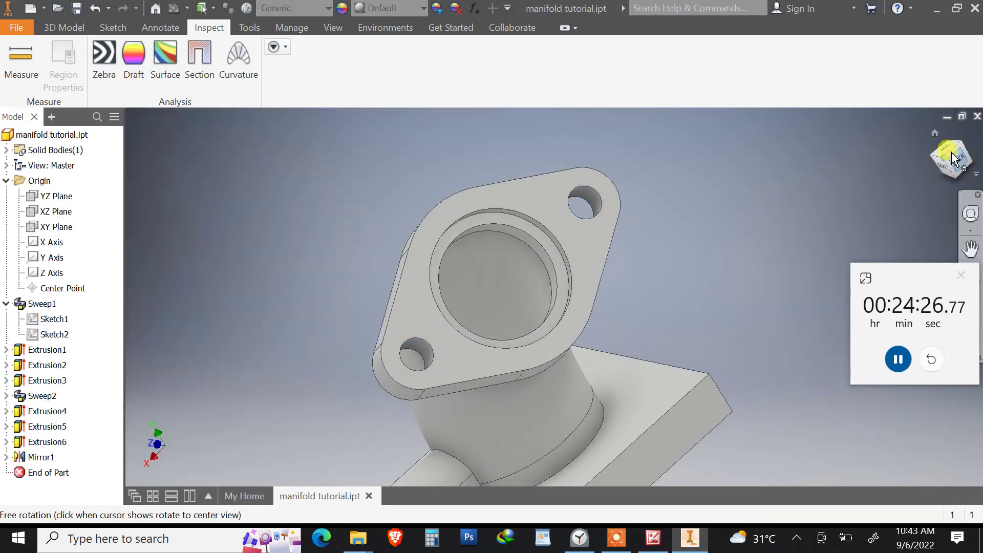
Save the manifold part
{"action": "left_click", "coordinate": [936, 135]}
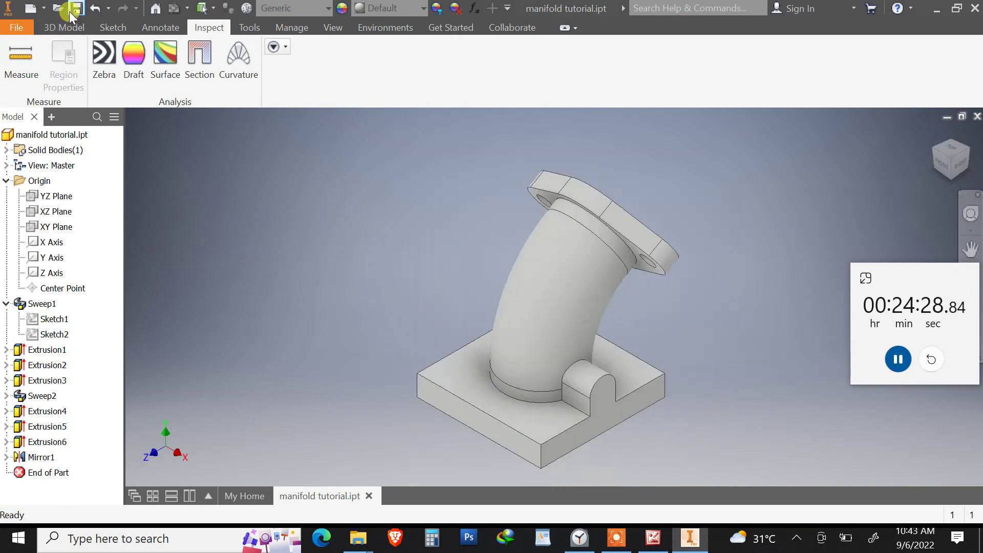
{"action": "left_click", "coordinate": [76, 7]}
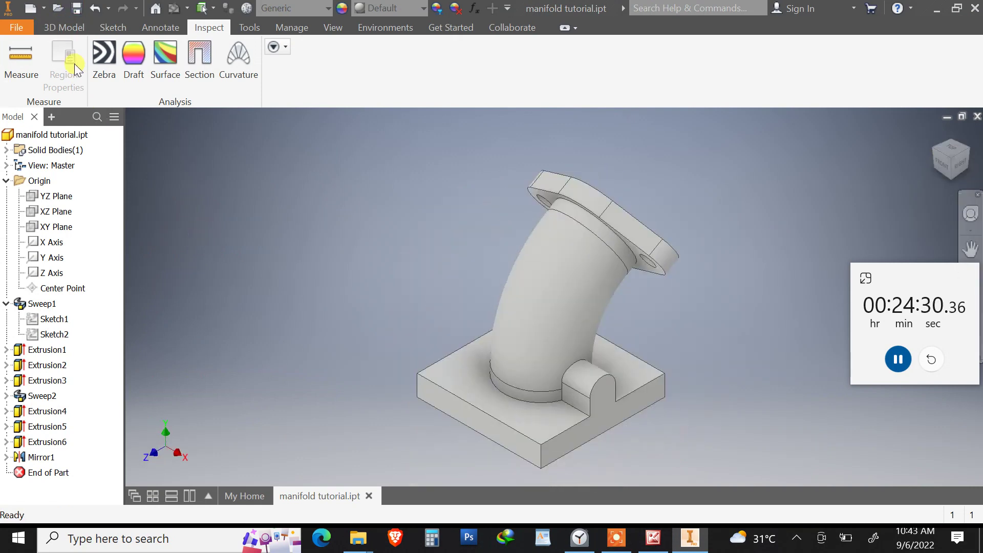
{"action": "left_click", "coordinate": [64, 27]}
Examine the side and section views of the reference drawing for the position and diameter of the small side boss's hole
{"action": "middle_click_drag", "start_coordinate": [622, 341], "coordinate": [538, 338], "text": "shift"}
{"action": "left_click", "coordinate": [656, 538]}
{"action": "scroll", "coordinate": [571, 318], "scroll_direction": "down", "scroll_amount": 2}
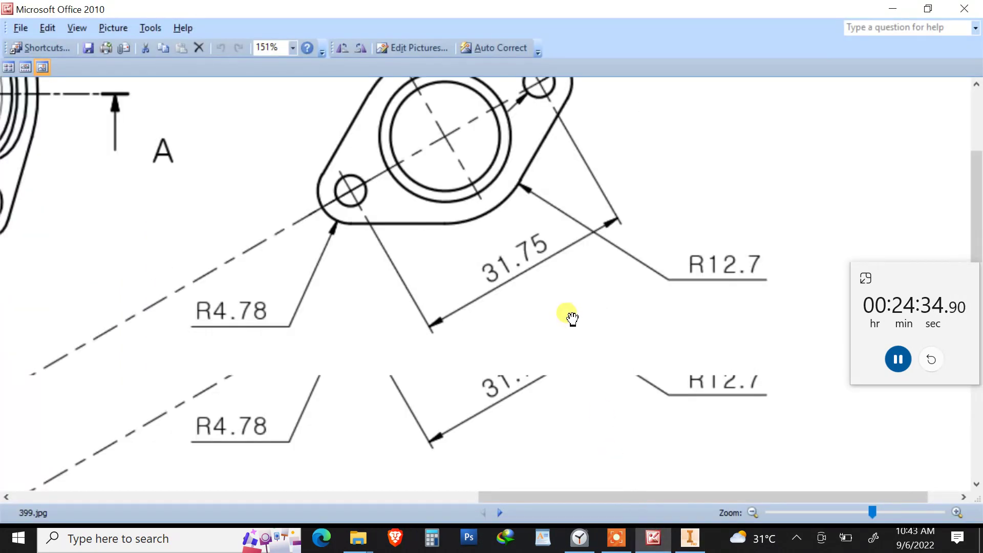
{"action": "scroll", "coordinate": [563, 310], "scroll_direction": "up", "scroll_amount": 3}
{"action": "scroll", "coordinate": [569, 313], "scroll_direction": "down", "scroll_amount": 3, "text": "ctrl"}
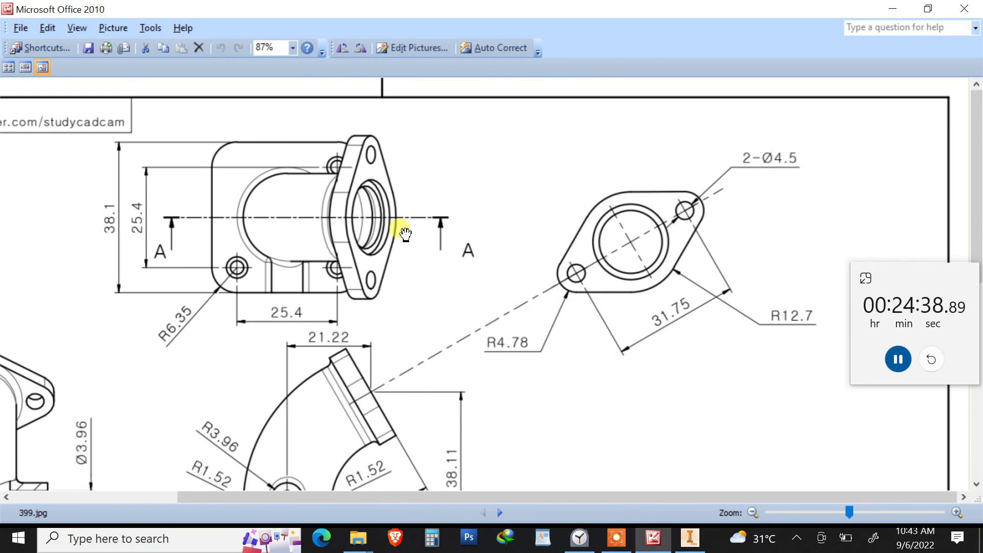
{"action": "scroll", "coordinate": [481, 387], "scroll_direction": "down", "scroll_amount": 3}
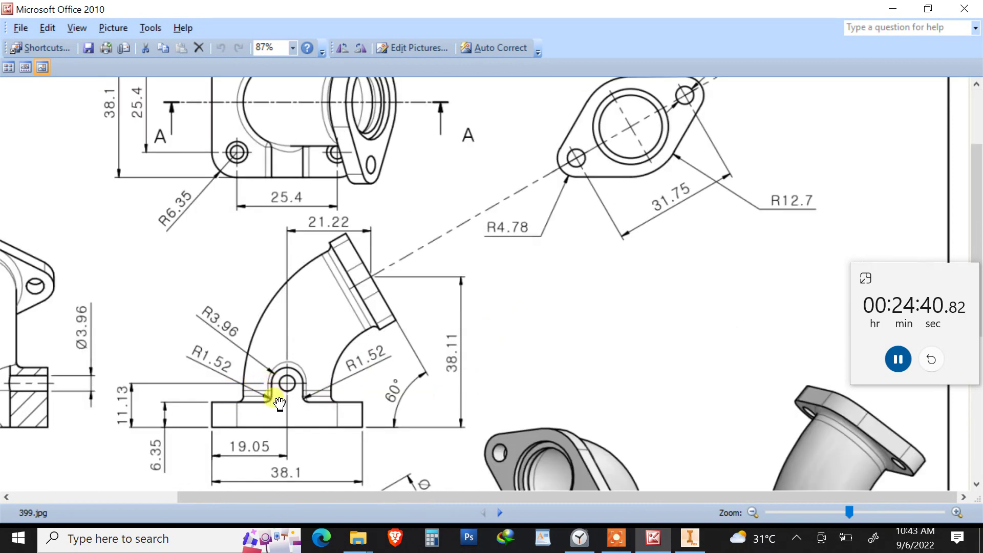
{"action": "scroll", "coordinate": [118, 373], "scroll_direction": "down", "scroll_amount": 1}
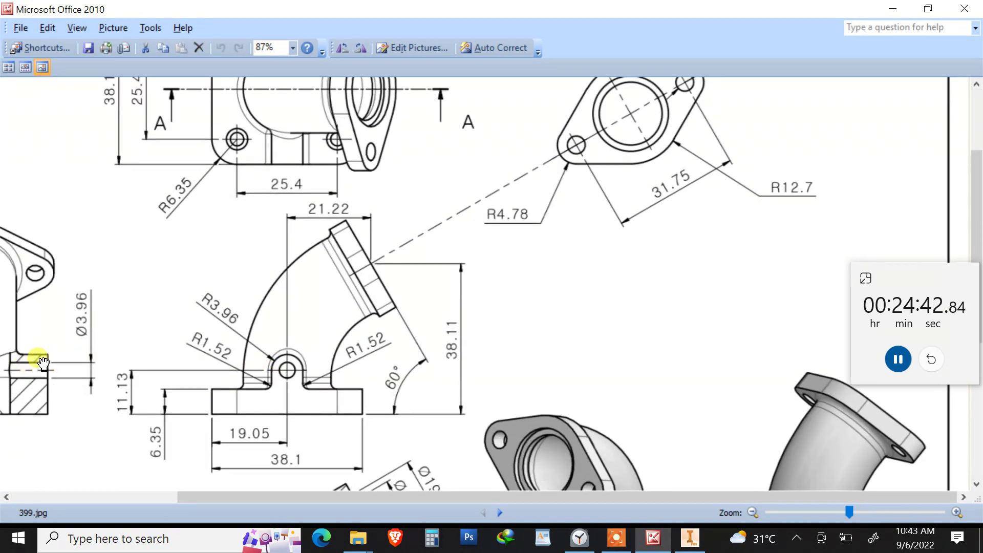
{"action": "left_click_drag", "start_coordinate": [401, 496], "coordinate": [279, 499]}
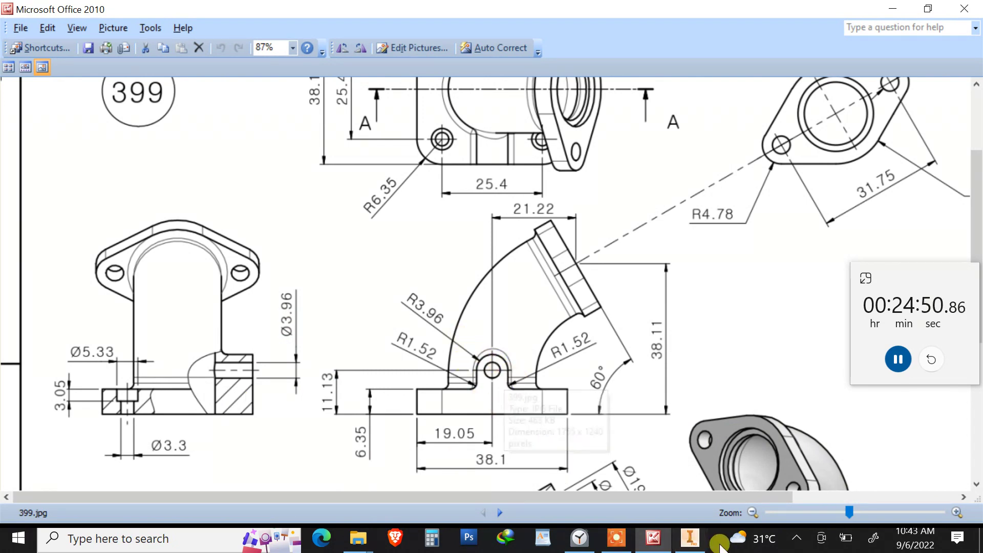
Start a sketch on the boss's end face and draw a circle about 7.7 mm in diameter in the empty space beside the elbow
{"action": "left_click", "coordinate": [690, 538]}
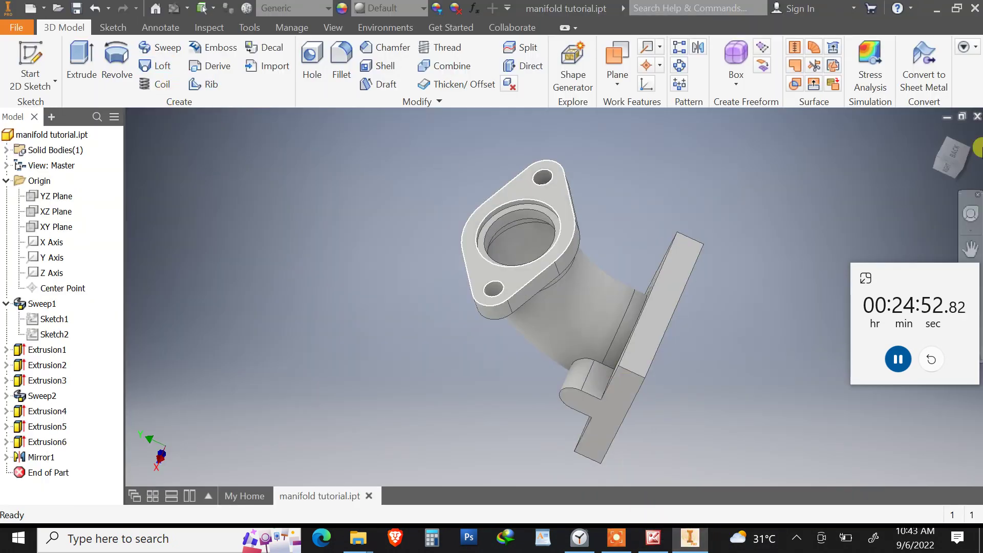
{"action": "left_click", "coordinate": [935, 133]}
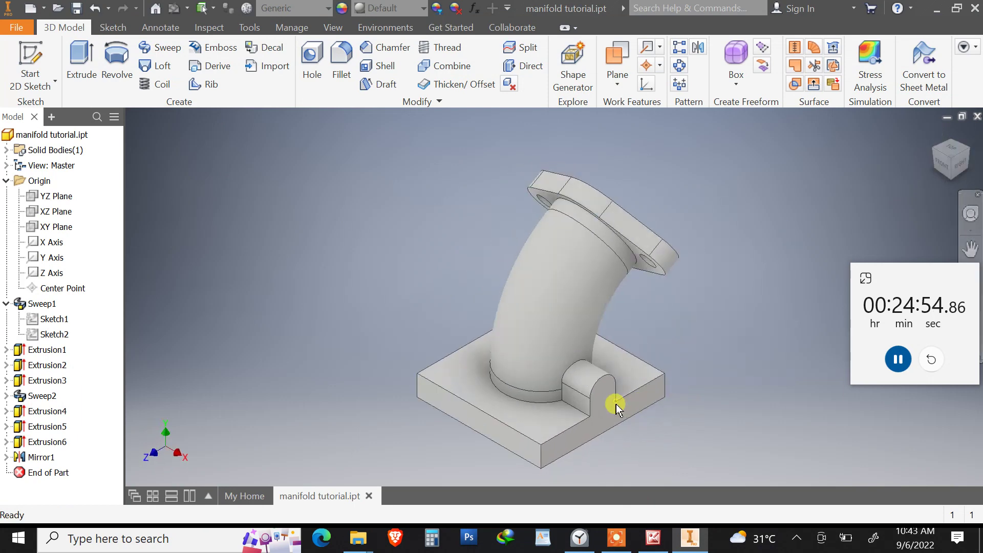
{"action": "left_click", "coordinate": [609, 406]}
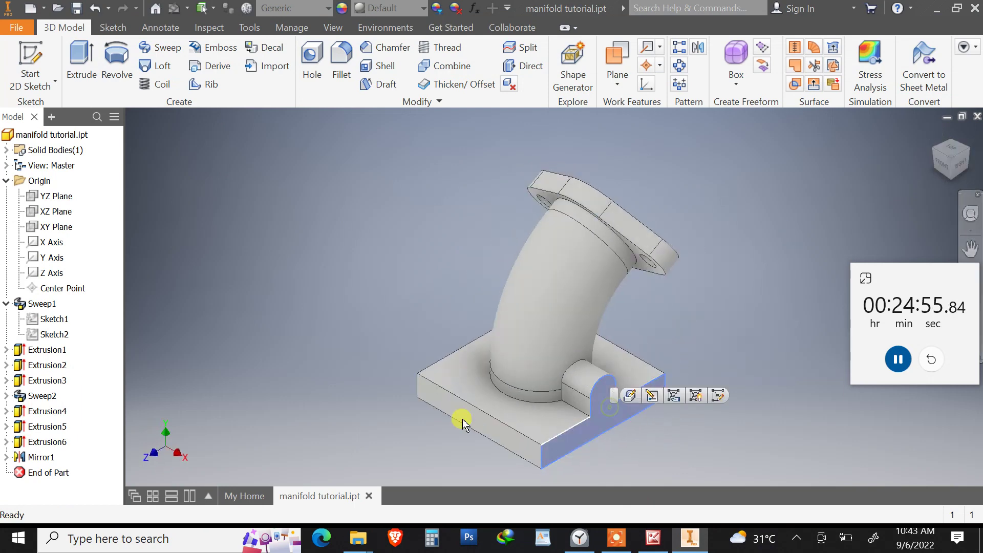
{"action": "left_click", "coordinate": [36, 57]}
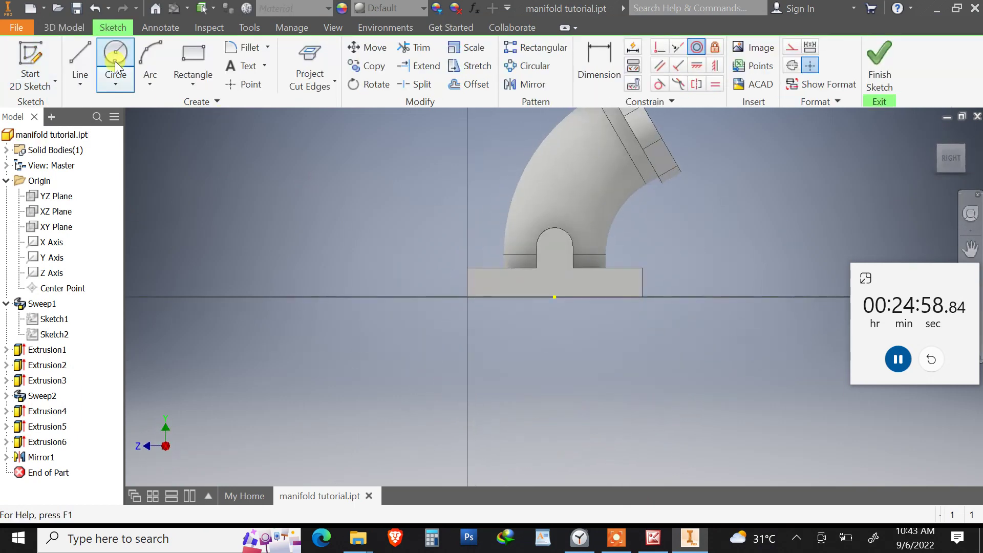
{"action": "left_click", "coordinate": [115, 60]}
{"action": "left_click", "coordinate": [406, 192]}
{"action": "left_click", "coordinate": [421, 202]}
Dimension the circle's diameter and set it to 3.96 mm as given in the reference drawing
{"action": "left_click", "coordinate": [619, 91]}
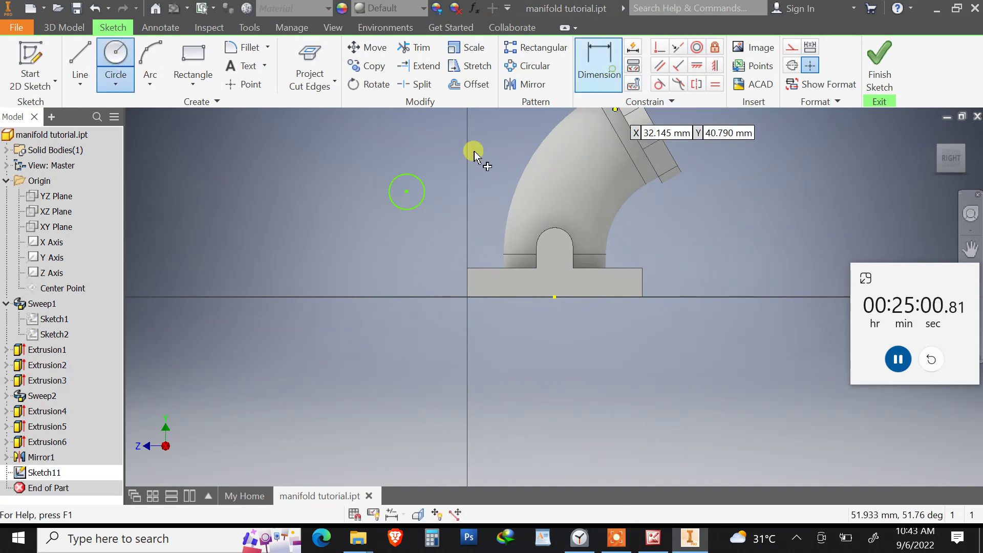
{"action": "left_click", "coordinate": [424, 186]}
{"action": "left_click", "coordinate": [438, 173]}
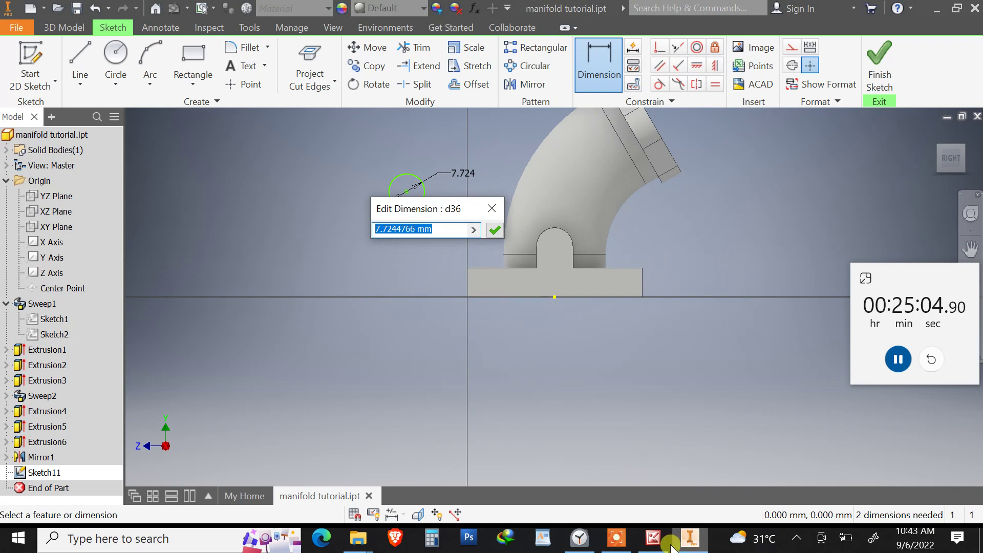
{"action": "left_click", "coordinate": [654, 538]}
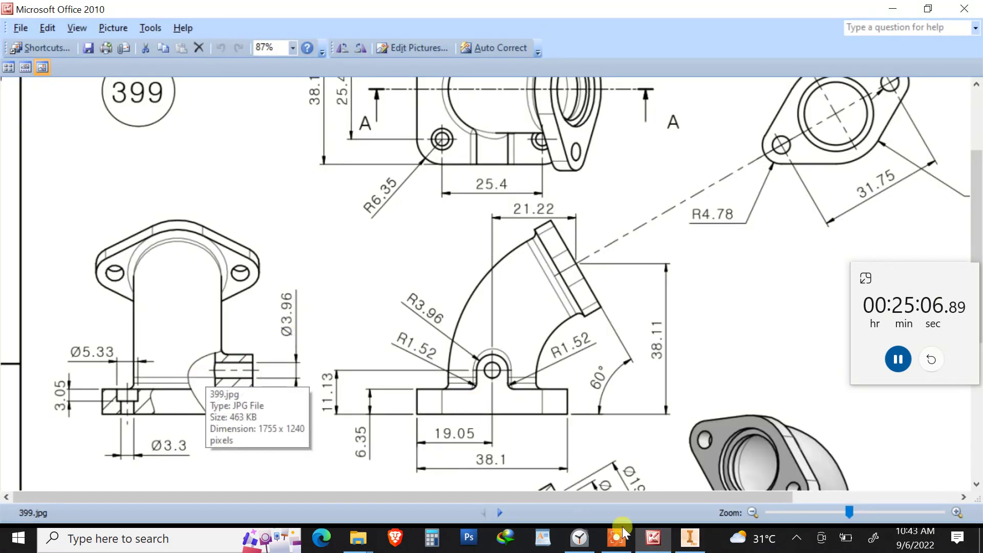
{"action": "left_click", "coordinate": [689, 538]}
{"action": "type", "text": "3"}
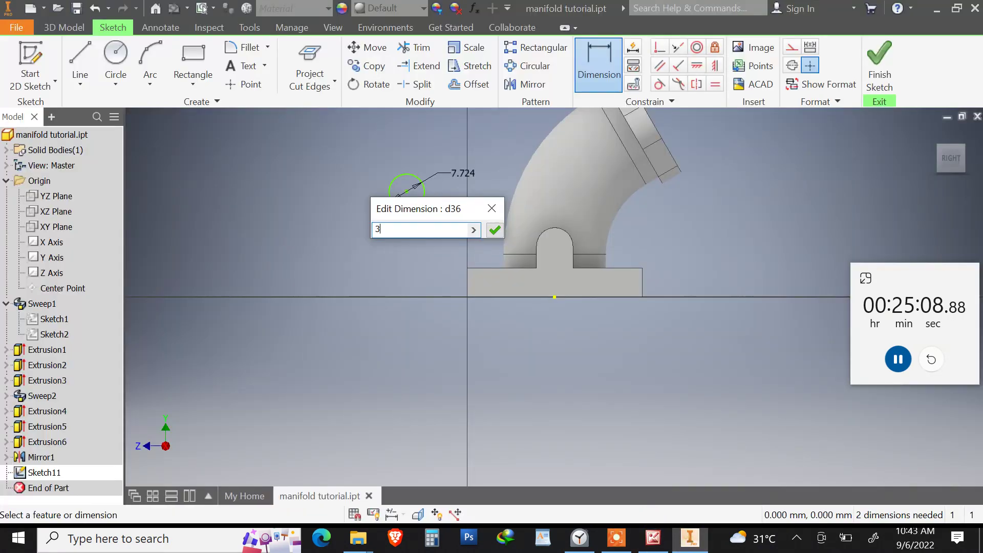
{"action": "type", "text": ".96"}
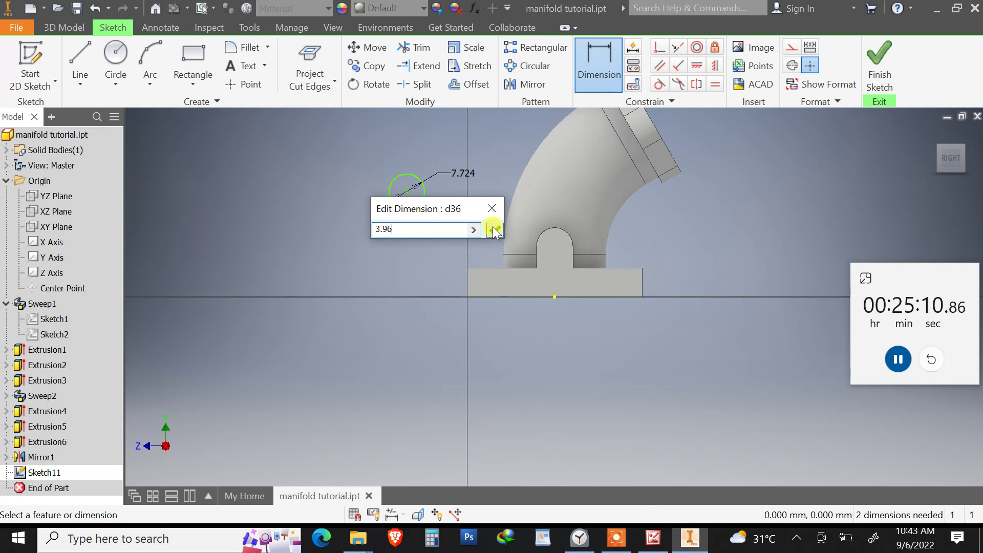
{"action": "left_click", "coordinate": [495, 230]}
Make the 3.96 mm circle concentric with the boss's rounded top edge and finish the sketch
{"action": "left_click", "coordinate": [697, 47]}
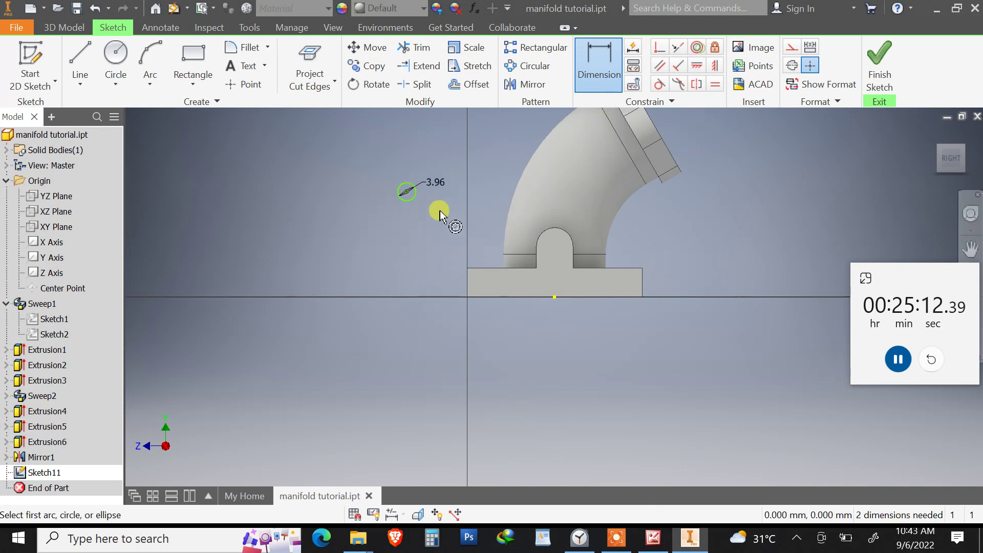
{"action": "left_click", "coordinate": [415, 202]}
{"action": "left_click", "coordinate": [554, 228]}
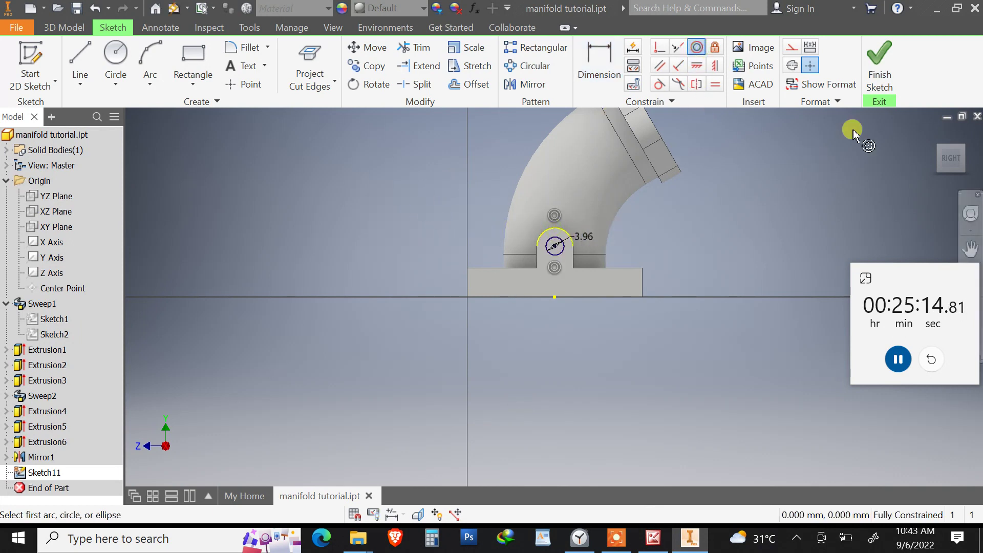
{"action": "left_click", "coordinate": [878, 77]}
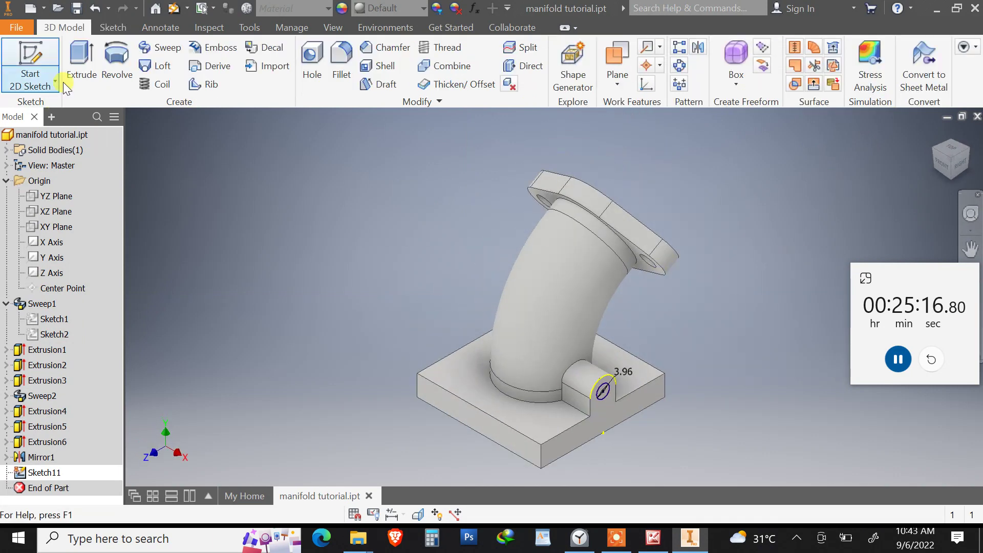
Extrude the 3.96 mm circle as a cut through the boss, with the extent set to To Next
{"action": "left_click", "coordinate": [82, 64]}
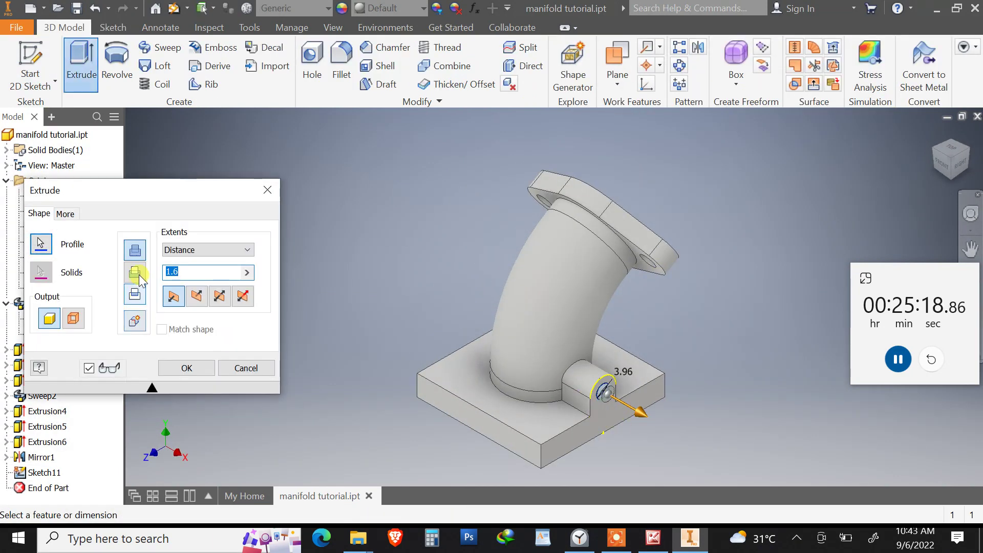
{"action": "left_click", "coordinate": [205, 250]}
{"action": "left_click", "coordinate": [197, 260]}
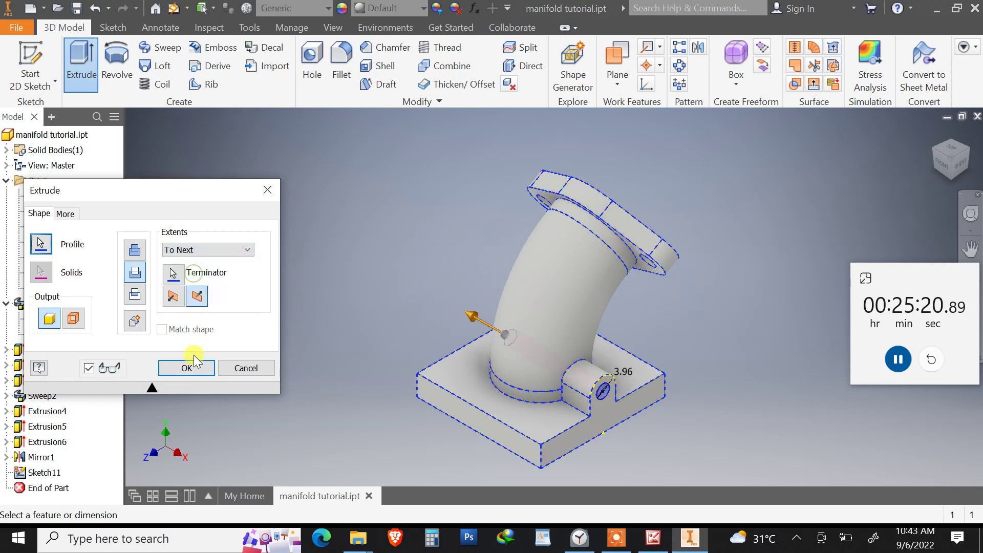
{"action": "left_click", "coordinate": [189, 366]}
Try changing the extent of the boss's hole cut to All
{"action": "middle_click_drag", "start_coordinate": [351, 367], "coordinate": [586, 355], "text": "shift"}
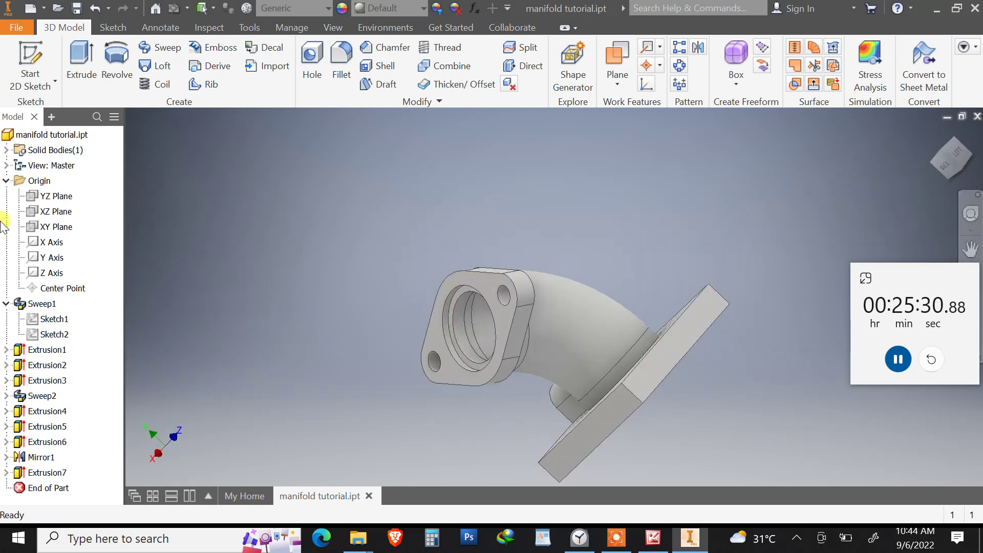
{"action": "double_click", "coordinate": [18, 473]}
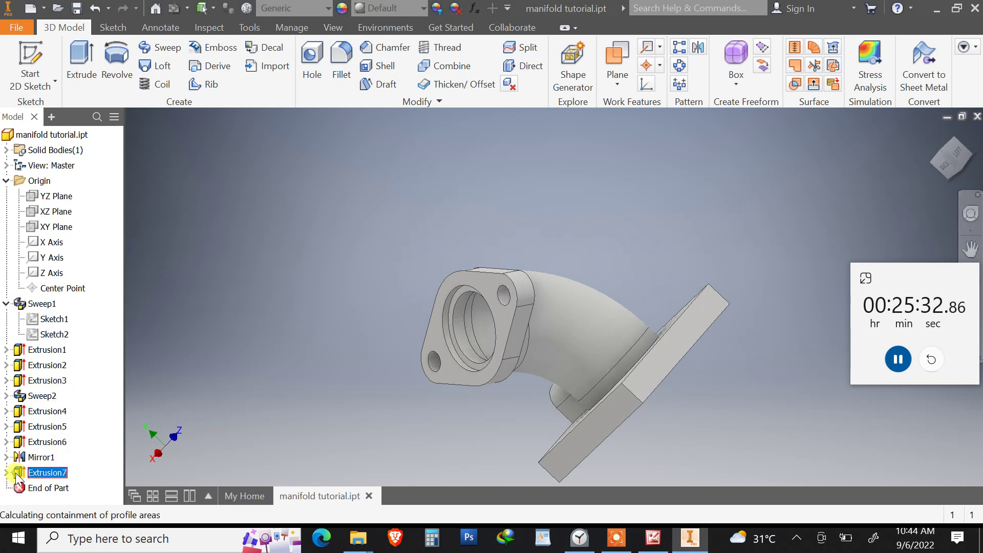
{"action": "left_click", "coordinate": [205, 249]}
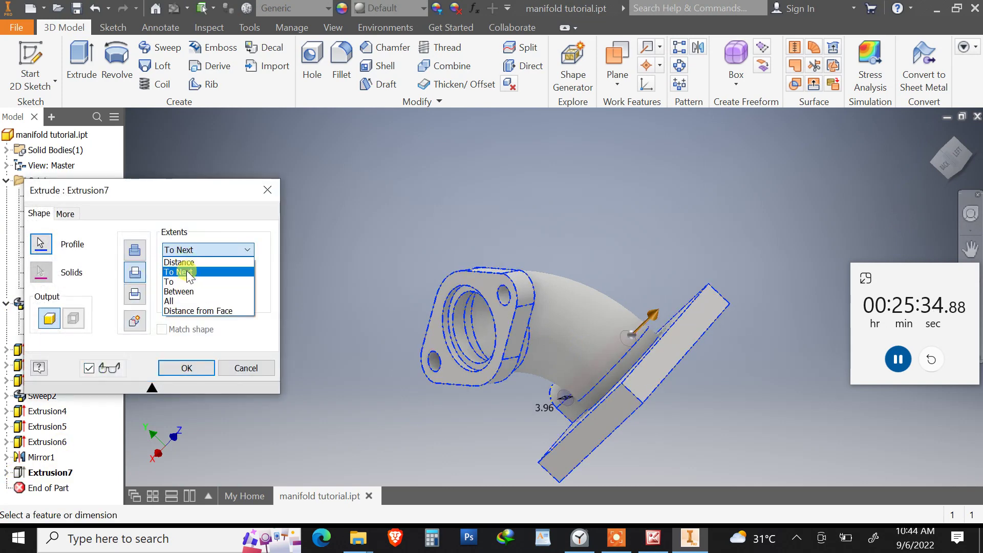
{"action": "left_click", "coordinate": [174, 301]}
{"action": "left_click", "coordinate": [236, 374]}
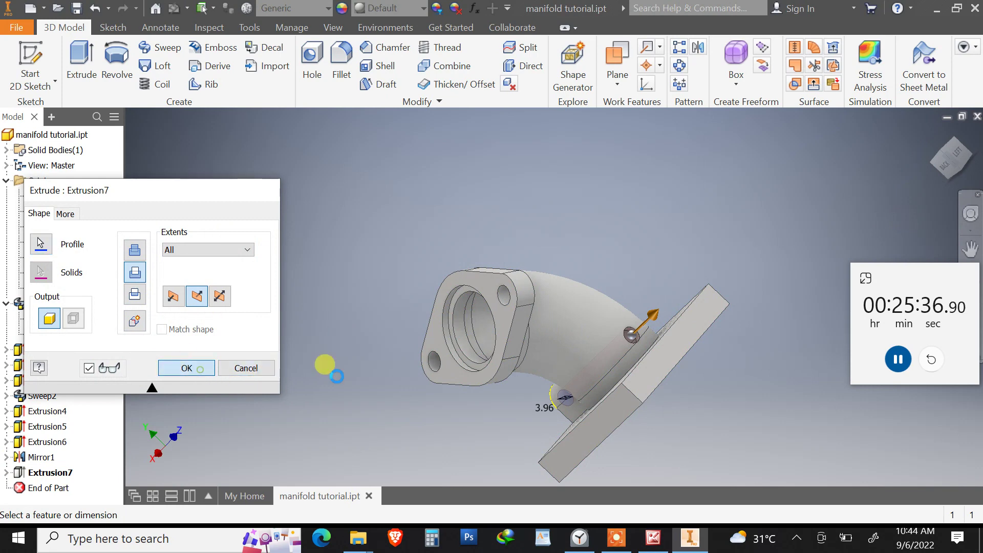
Edit the boss's 3.96 mm hole cut and set its extent to To Next
{"action": "middle_click_drag", "start_coordinate": [516, 329], "coordinate": [619, 384], "text": "shift"}
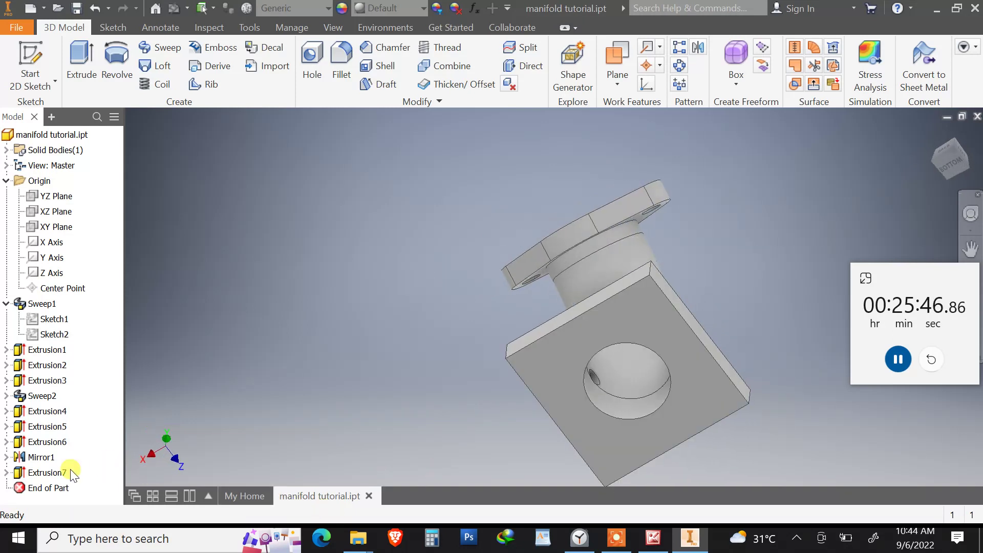
{"action": "double_click", "coordinate": [90, 478]}
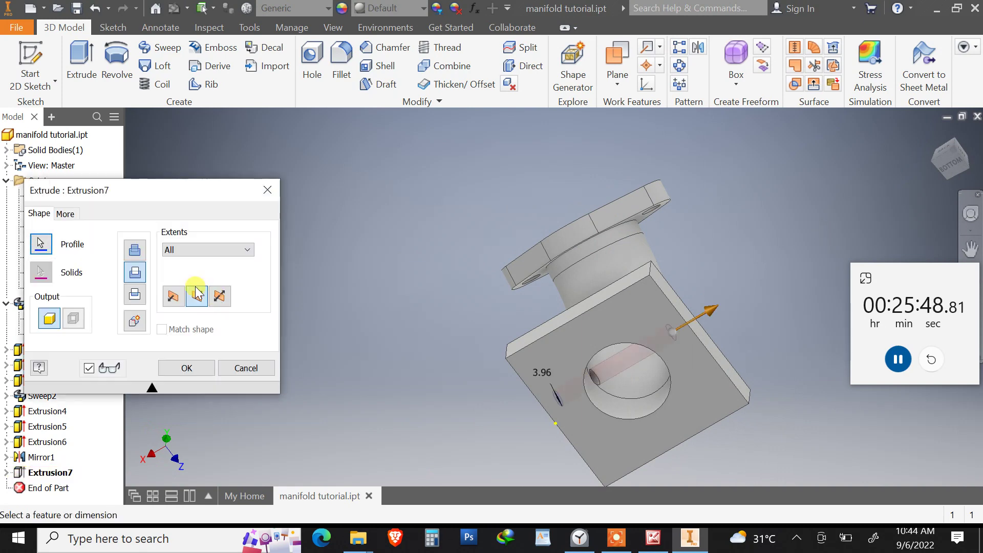
{"action": "left_click", "coordinate": [197, 250]}
{"action": "left_click", "coordinate": [190, 270]}
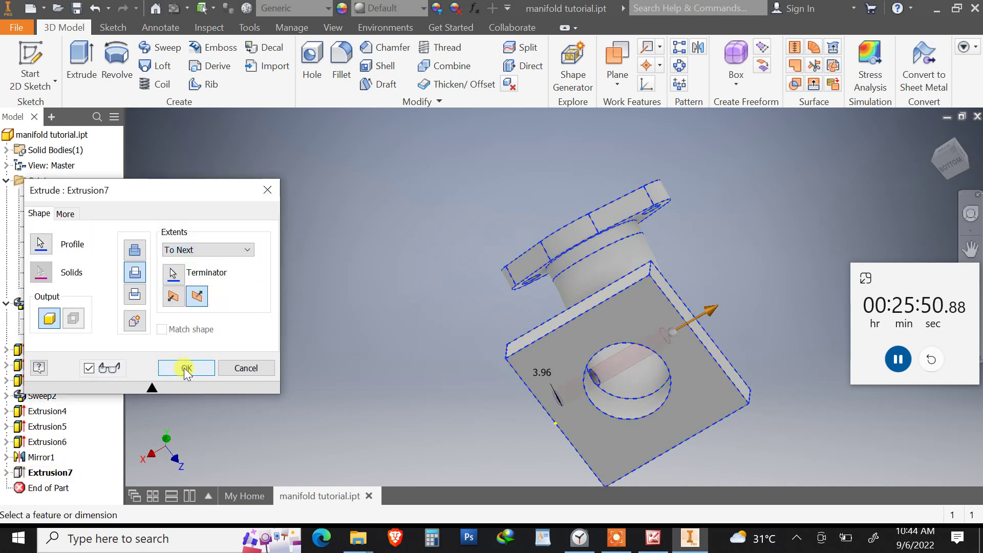
{"action": "left_click", "coordinate": [179, 368]}
{"action": "middle_click_drag", "start_coordinate": [584, 265], "coordinate": [718, 312], "text": "shift"}
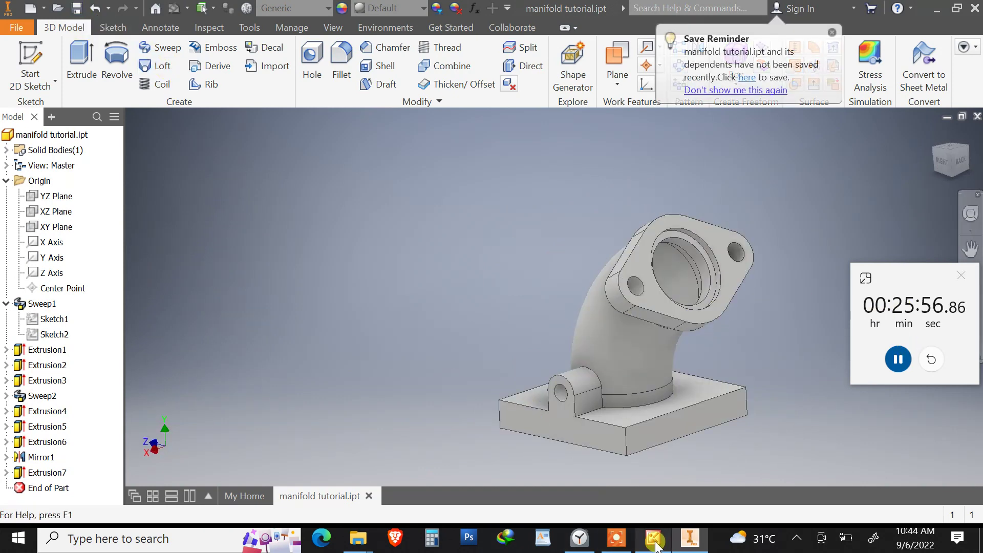
Check the fillet radius in the Microsoft Office reference drawing and try 1.52 mm fillets on the elbow's foot and its junction with the boss
{"action": "key", "text": "alt+Tab"}
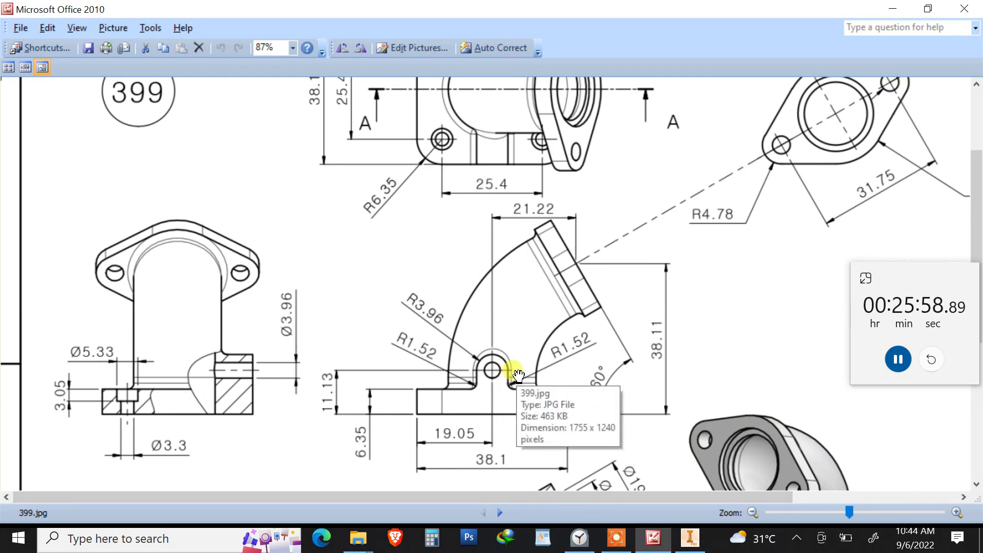
{"action": "scroll", "coordinate": [546, 364], "scroll_direction": "up", "scroll_amount": 3}
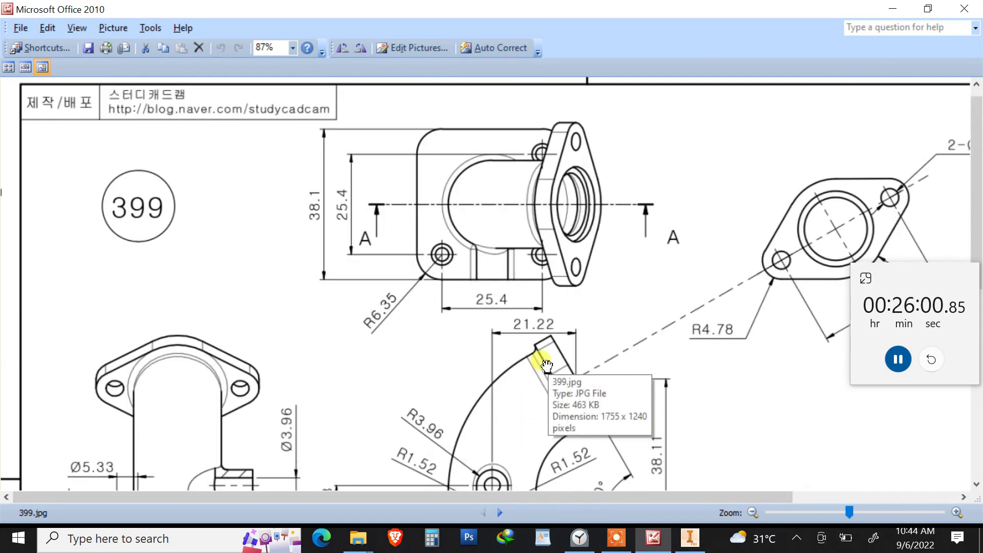
{"action": "scroll", "coordinate": [545, 364], "scroll_direction": "down", "scroll_amount": 3}
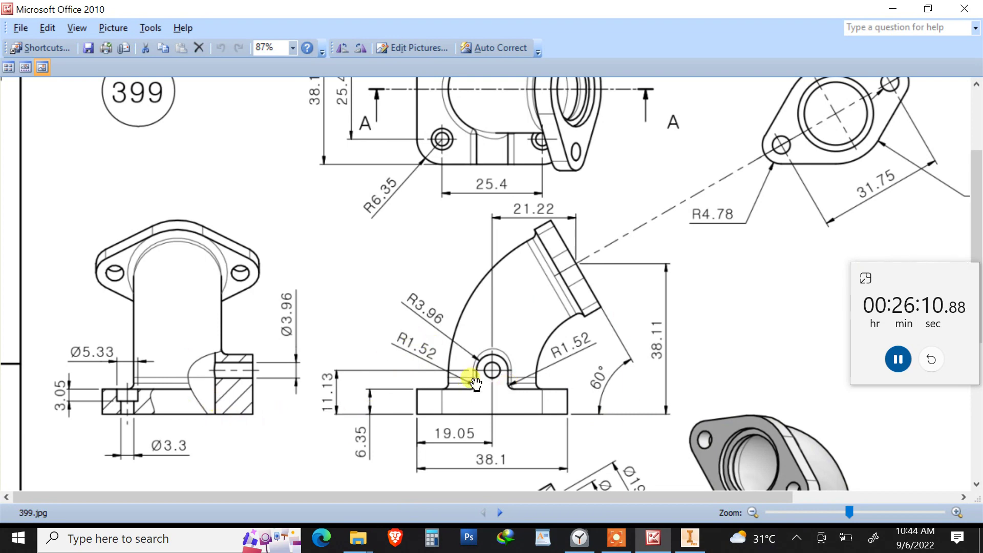
{"action": "left_click", "coordinate": [690, 538]}
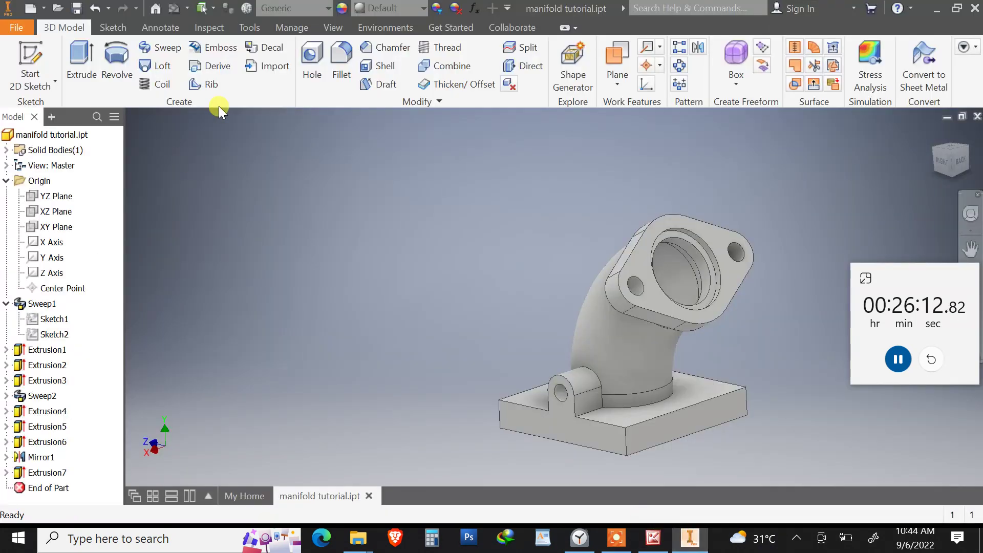
{"action": "left_click", "coordinate": [342, 59]}
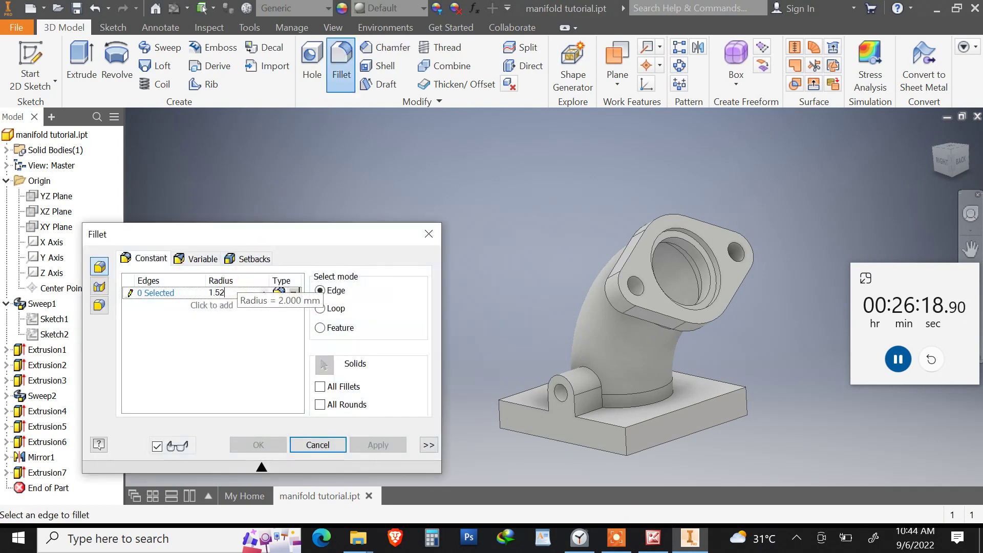
{"action": "left_click", "coordinate": [645, 405]}
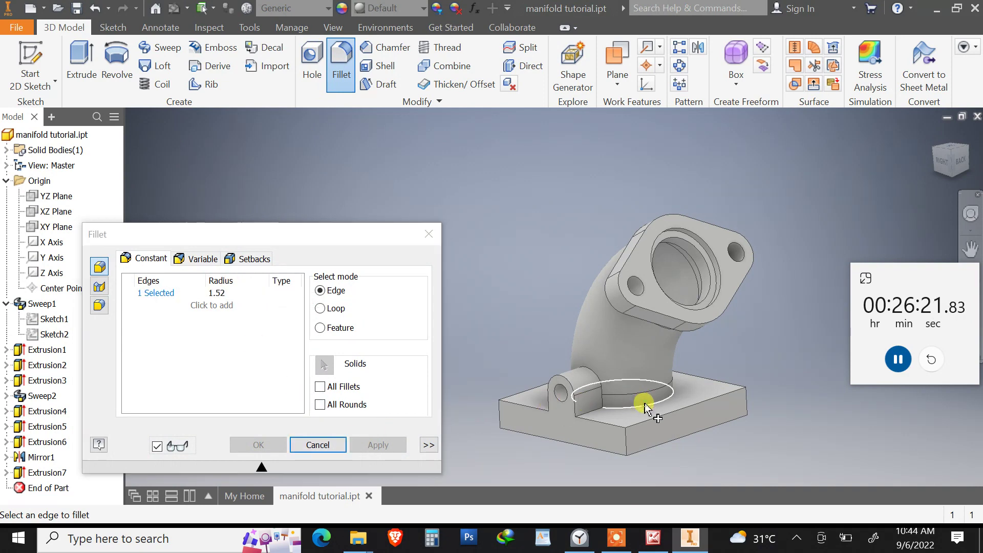
{"action": "left_click", "coordinate": [603, 405]}
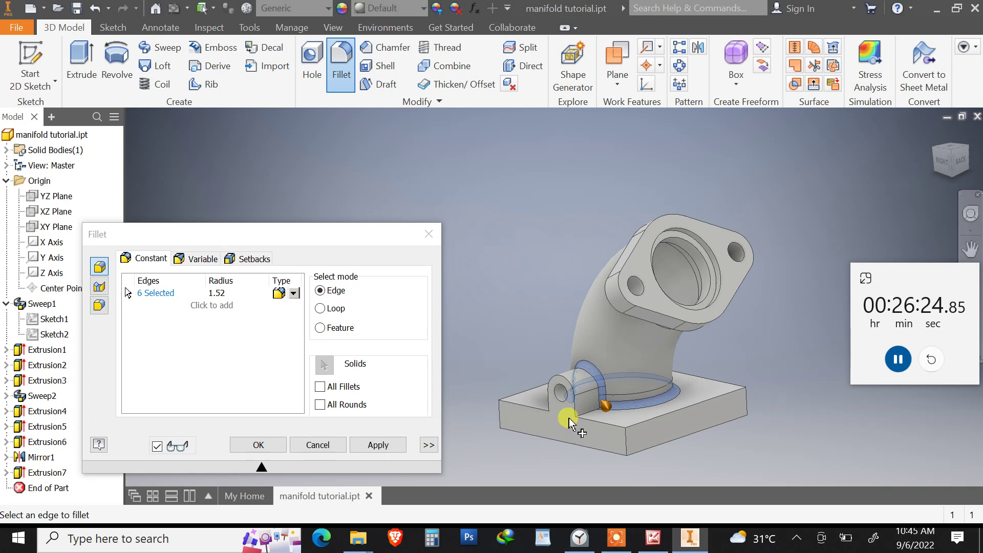
{"action": "middle_click_drag", "start_coordinate": [575, 401], "coordinate": [663, 404], "text": "shift"}
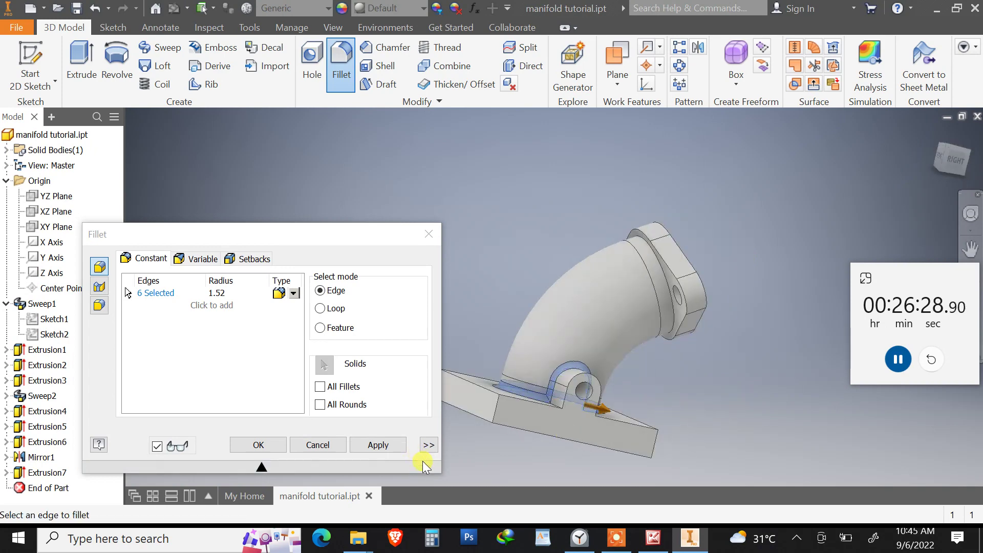
{"action": "key", "text": "Return"}
Check section A-A in the reference drawing and try one 1.52 mm fillet over the boss-to-base, elbow foot and boss-to-elbow edges
{"action": "left_click", "coordinate": [654, 538]}
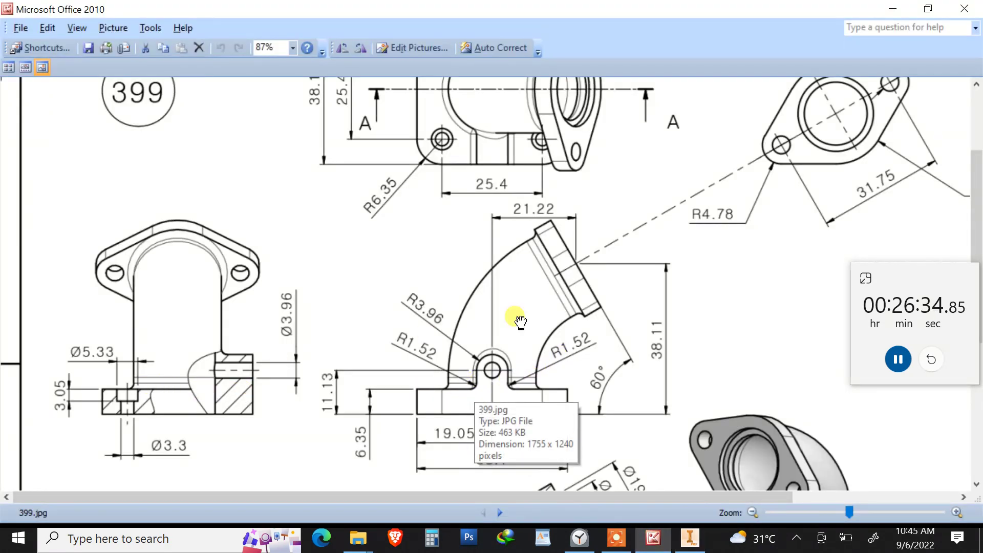
{"action": "scroll", "coordinate": [568, 307], "scroll_direction": "down", "scroll_amount": 5}
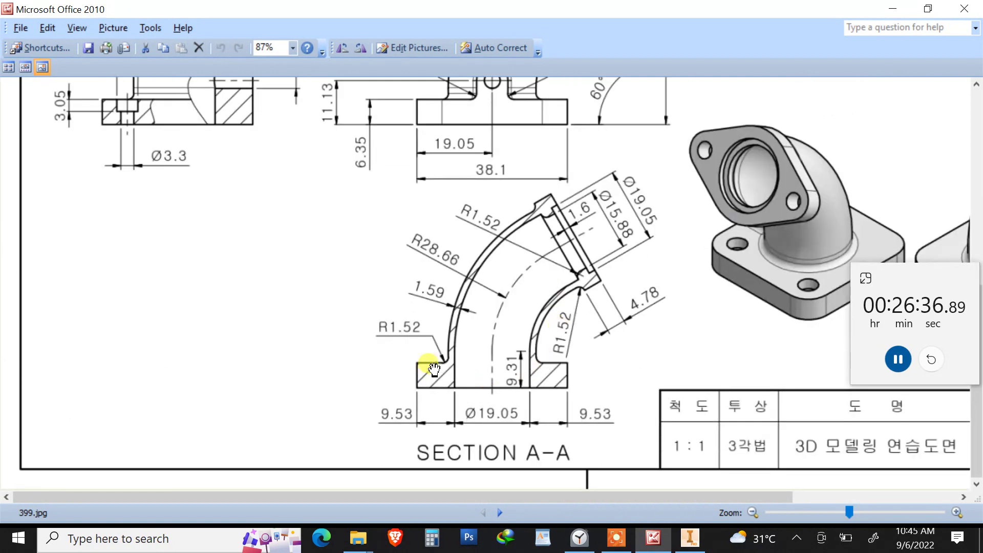
{"action": "left_click", "coordinate": [690, 538]}
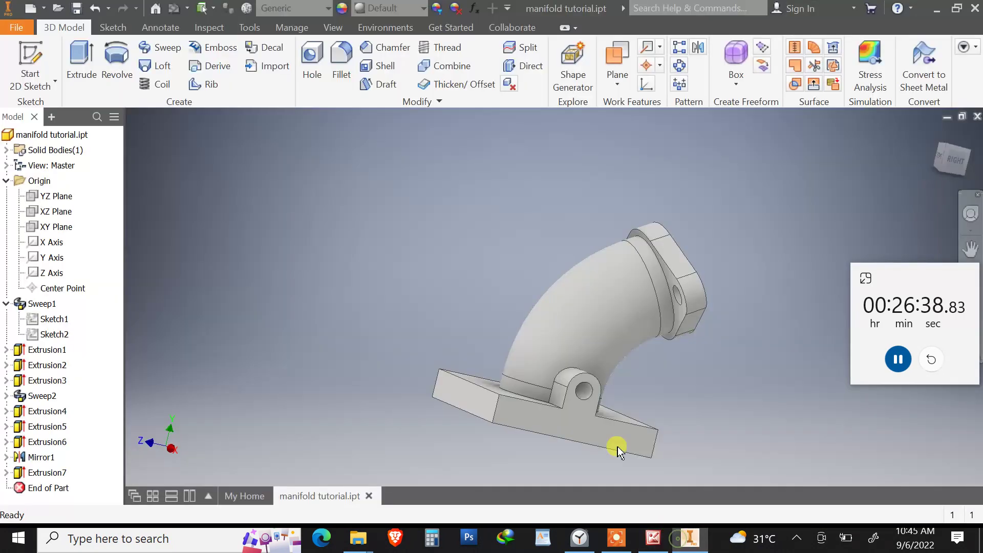
{"action": "left_click", "coordinate": [342, 95]}
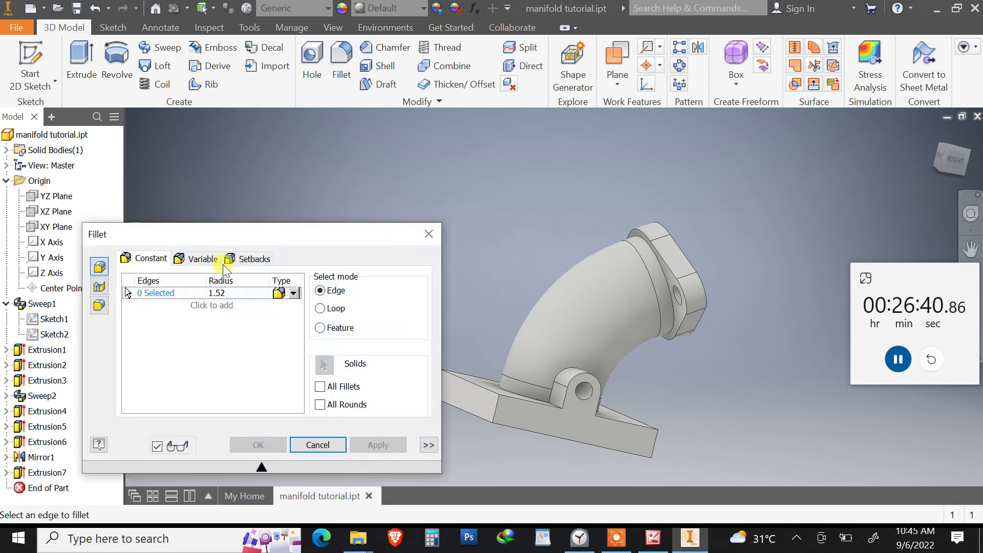
{"action": "middle_click_drag", "start_coordinate": [556, 412], "coordinate": [538, 402], "text": "shift"}
{"action": "left_click", "coordinate": [560, 406]}
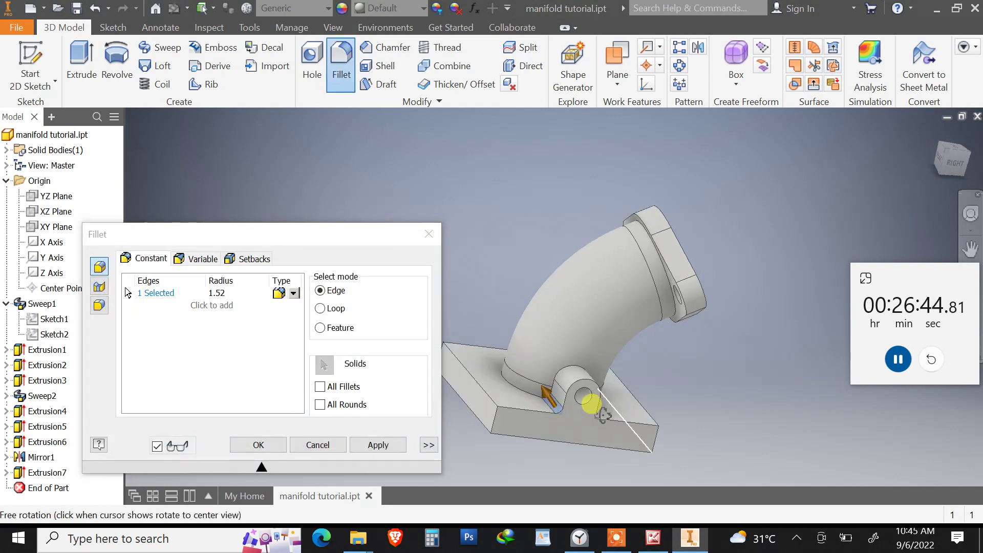
{"action": "middle_click_drag", "start_coordinate": [603, 416], "coordinate": [594, 414], "text": "shift"}
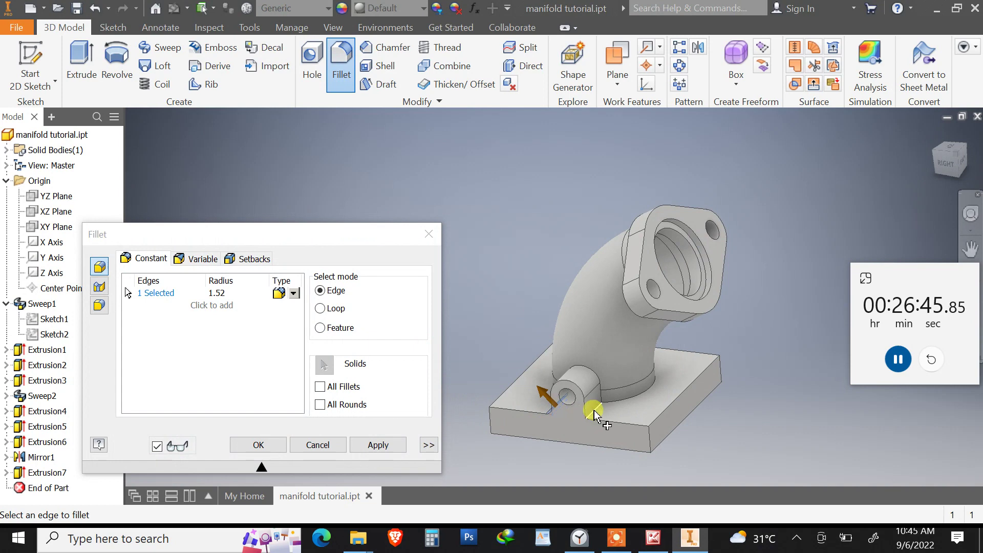
{"action": "left_click", "coordinate": [624, 402]}
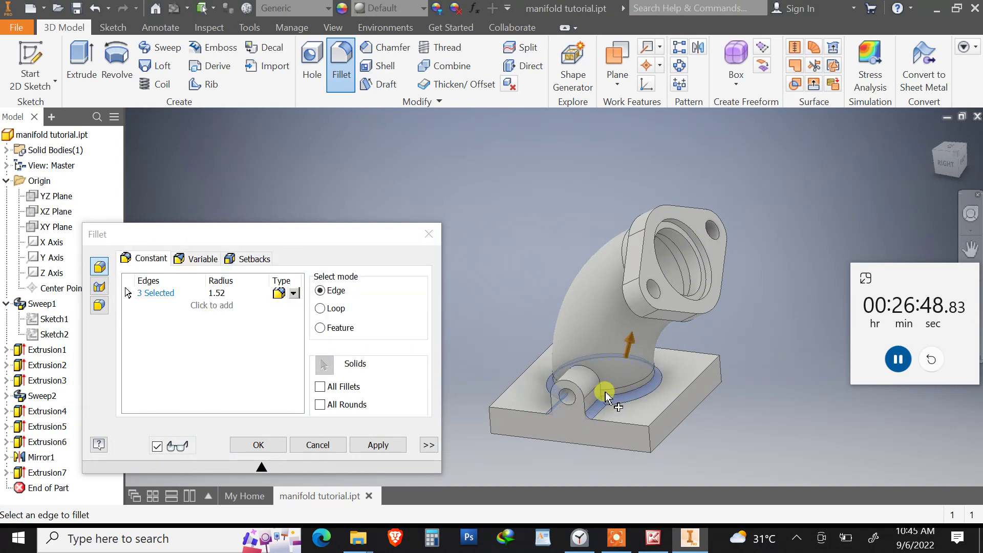
{"action": "left_click", "coordinate": [600, 395]}
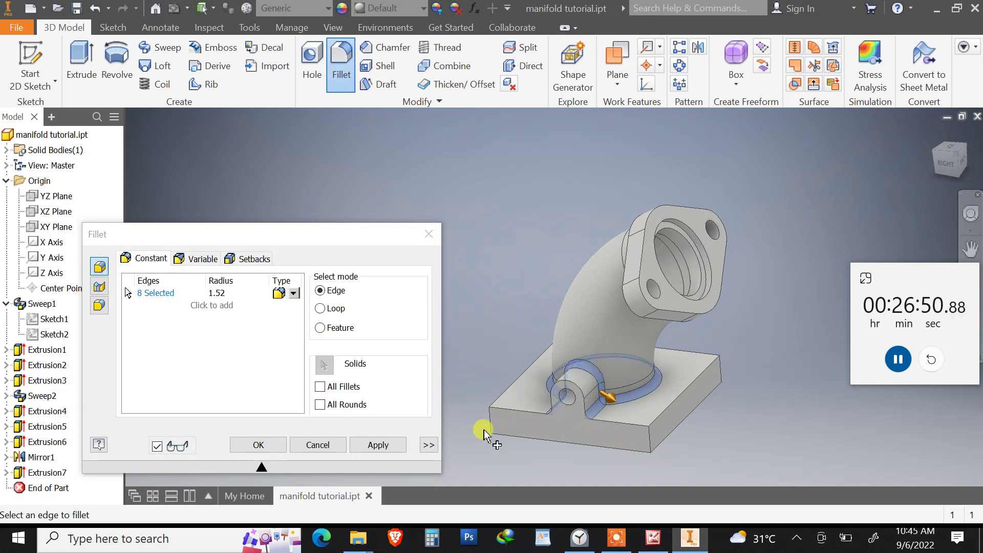
{"action": "left_click", "coordinate": [342, 447]}
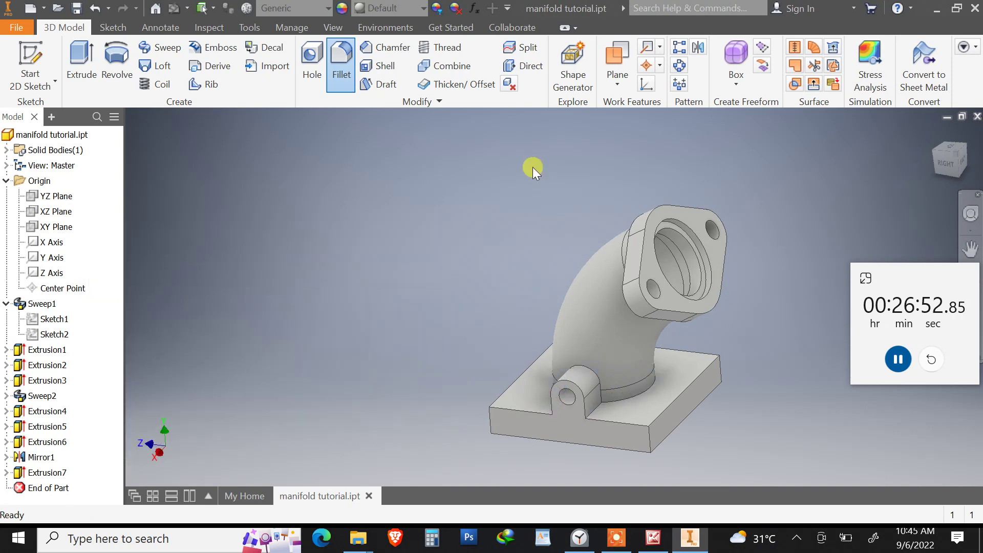
Fillet the two edges where the boss's sides meet the square base with a 1.52 mm radius
{"action": "left_click", "coordinate": [342, 56]}
{"action": "left_click", "coordinate": [597, 402]}
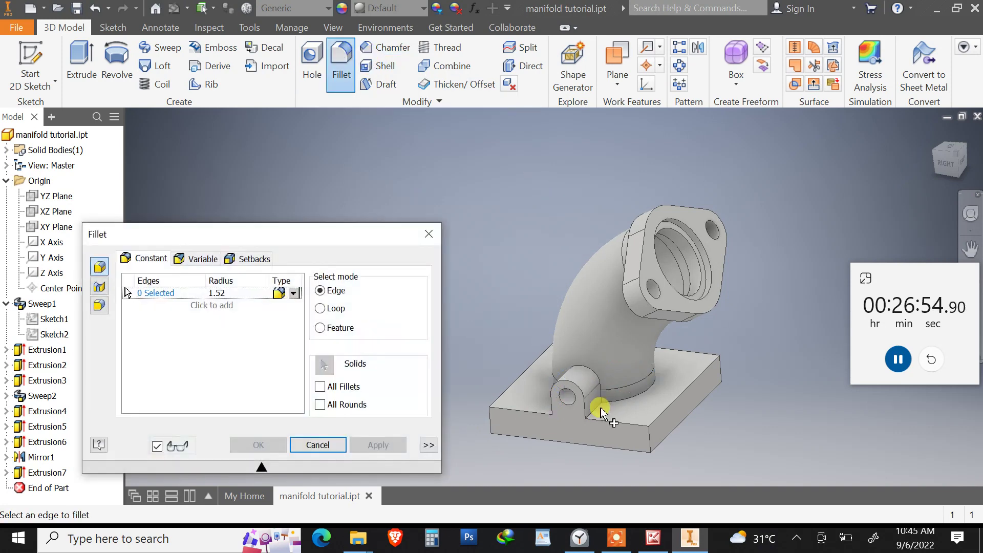
{"action": "middle_click_drag", "start_coordinate": [568, 420], "coordinate": [575, 408], "text": "shift"}
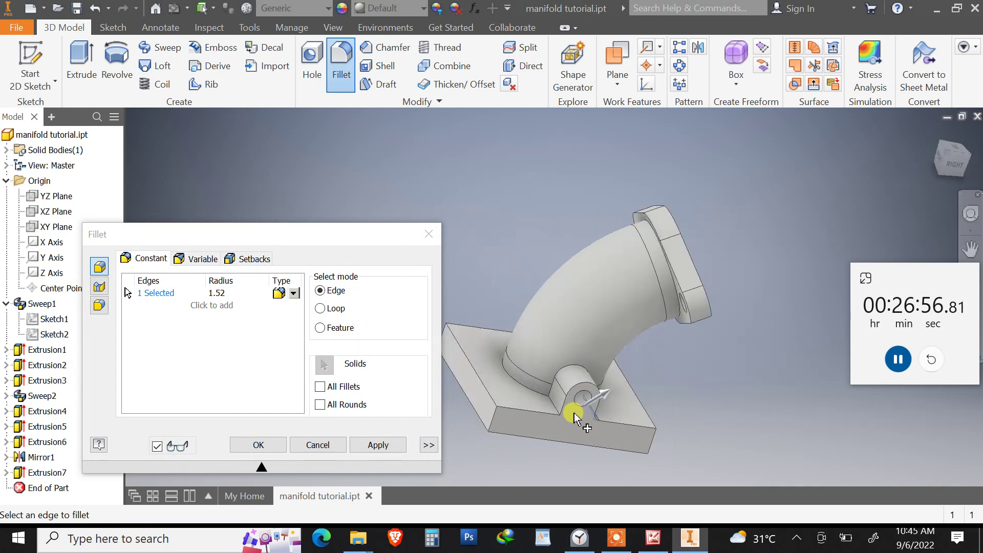
{"action": "left_click", "coordinate": [555, 403]}
{"action": "left_click", "coordinate": [259, 453]}
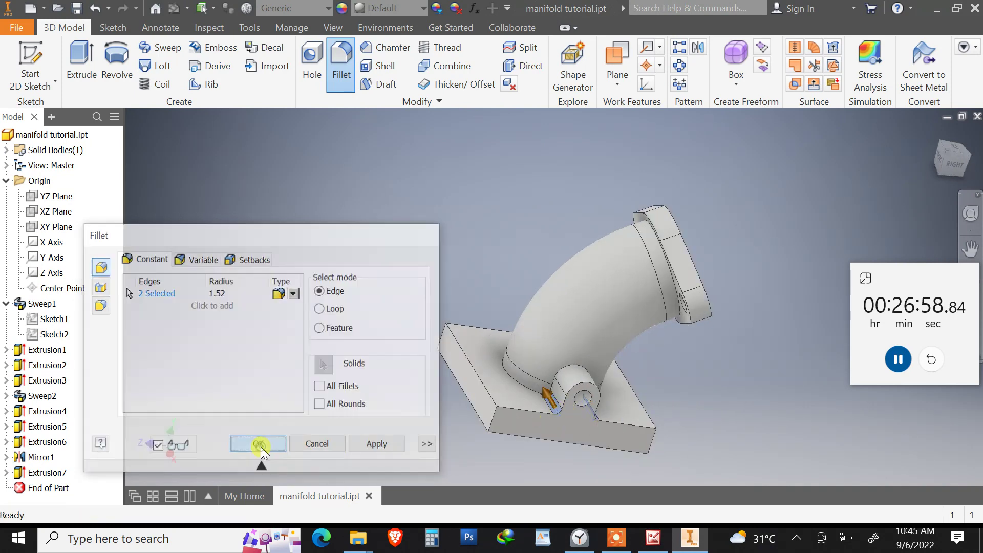
Fillet the connected edges around the elbow's foot and the boss-to-elbow junction with a 1.52 mm radius
{"action": "left_click", "coordinate": [538, 397]}
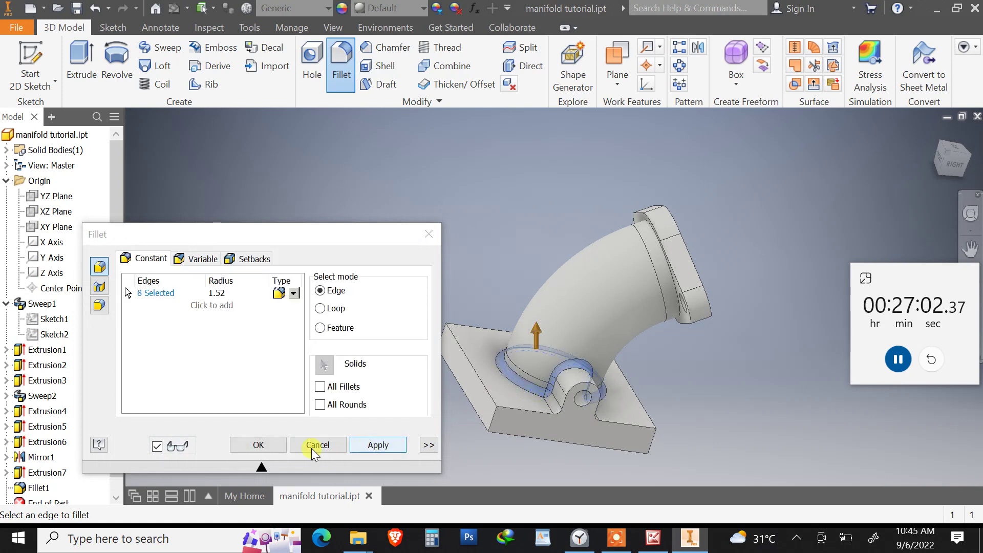
{"action": "left_click", "coordinate": [259, 445]}
{"action": "middle_click_drag", "start_coordinate": [522, 398], "coordinate": [467, 389], "text": "shift"}
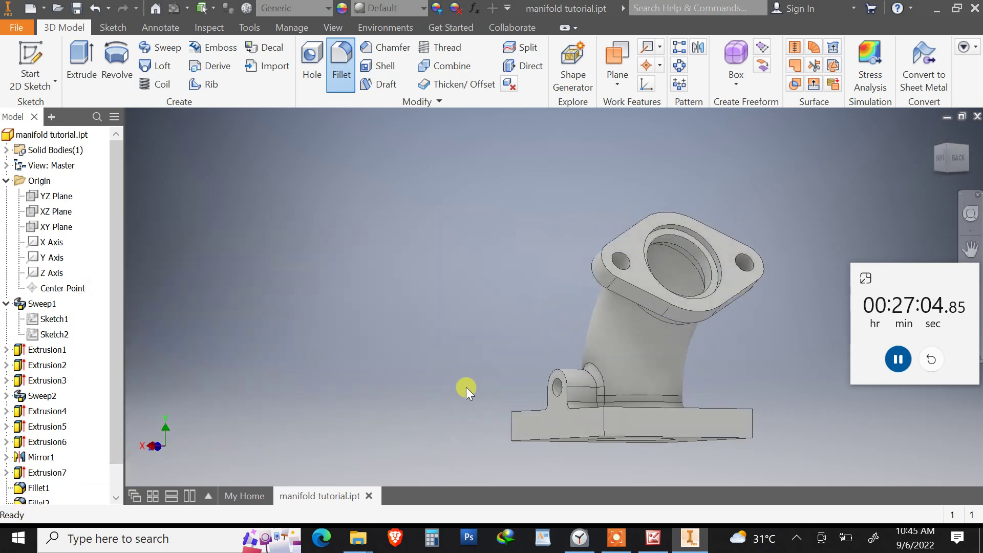
Check the flange radius in the reference drawing and fillet the edge where the elbow meets the flange's back face at 1.52 mm
{"action": "left_click", "coordinate": [652, 537]}
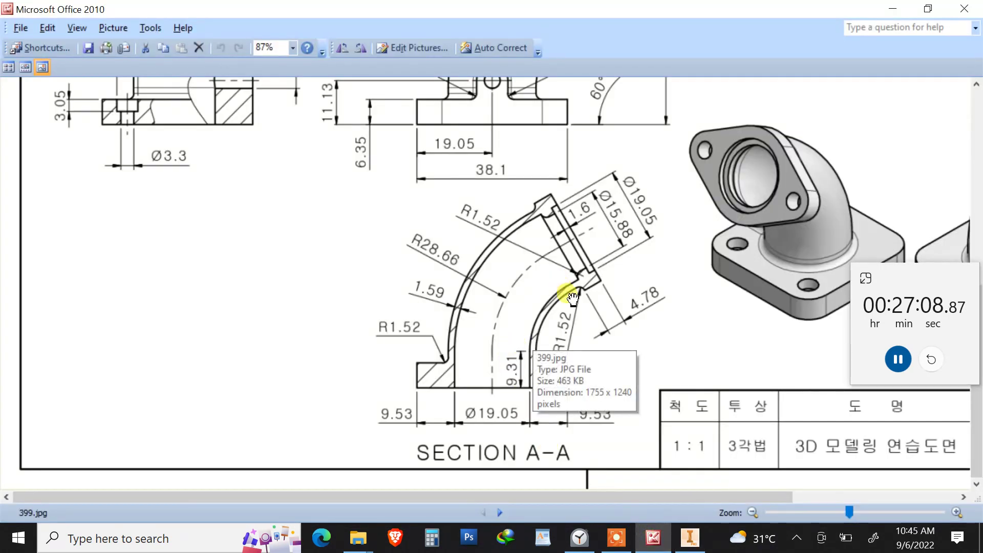
{"action": "left_click", "coordinate": [685, 529]}
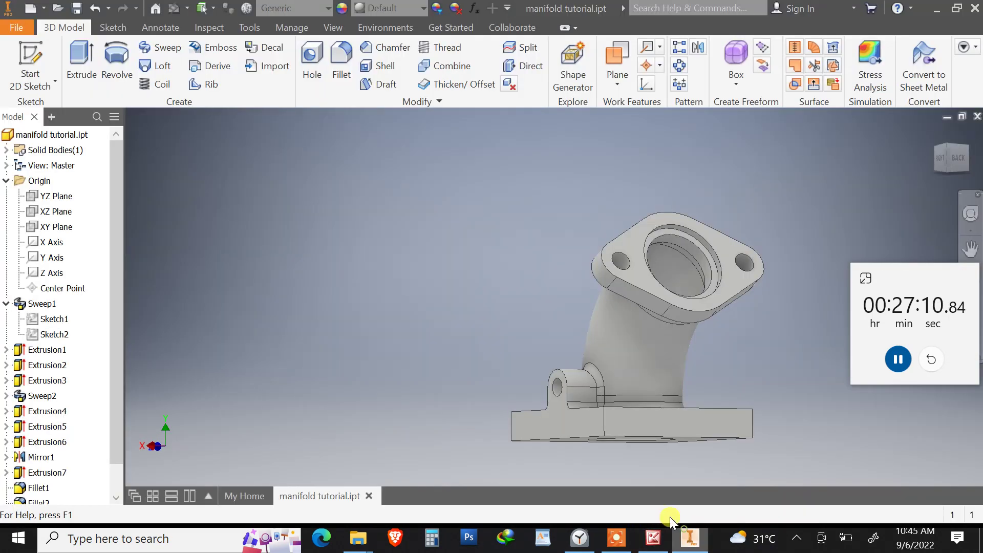
{"action": "left_click", "coordinate": [341, 67]}
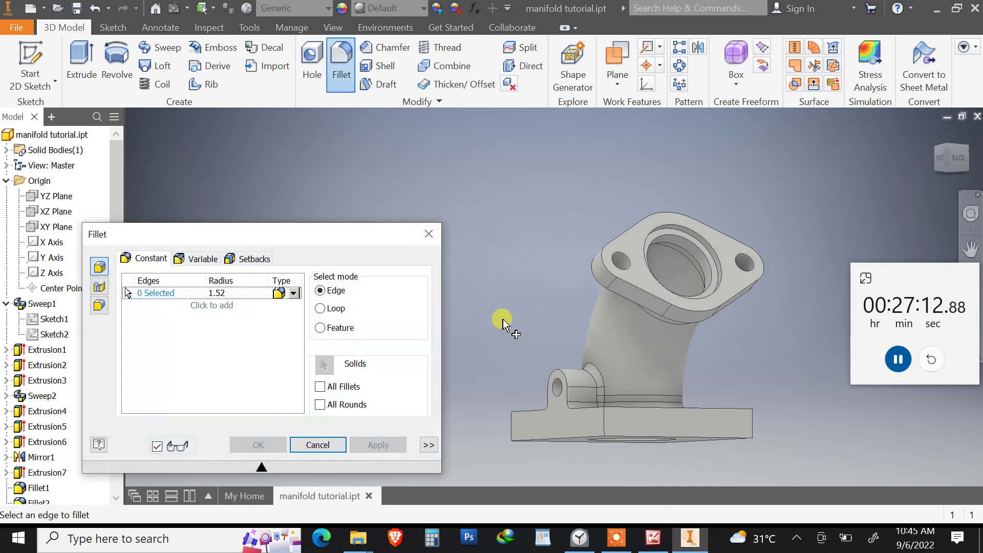
{"action": "middle_click_drag", "start_coordinate": [452, 330], "coordinate": [566, 285], "text": "shift"}
{"action": "scroll", "coordinate": [548, 301], "scroll_direction": "down", "scroll_amount": 5}
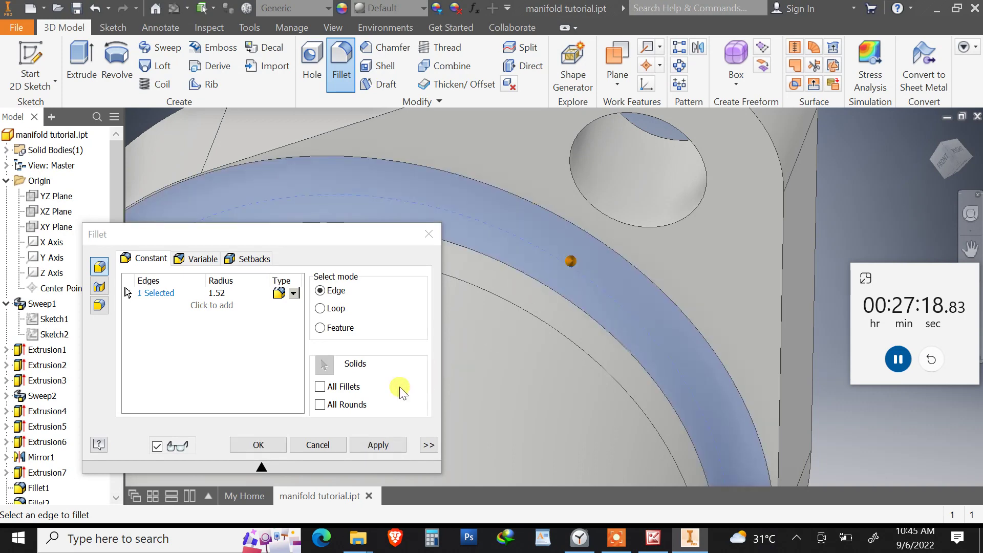
{"action": "left_click", "coordinate": [367, 445]}
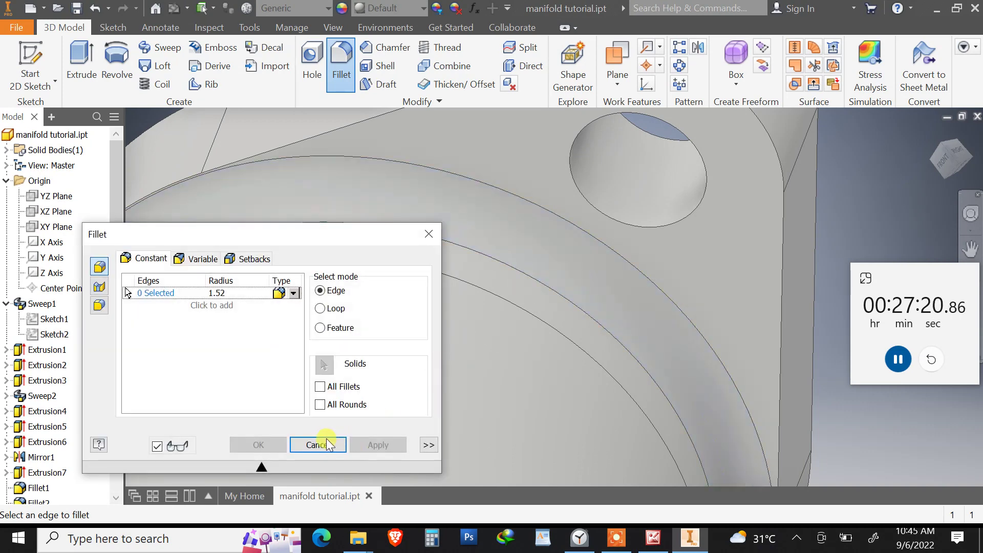
{"action": "left_click", "coordinate": [332, 441]}
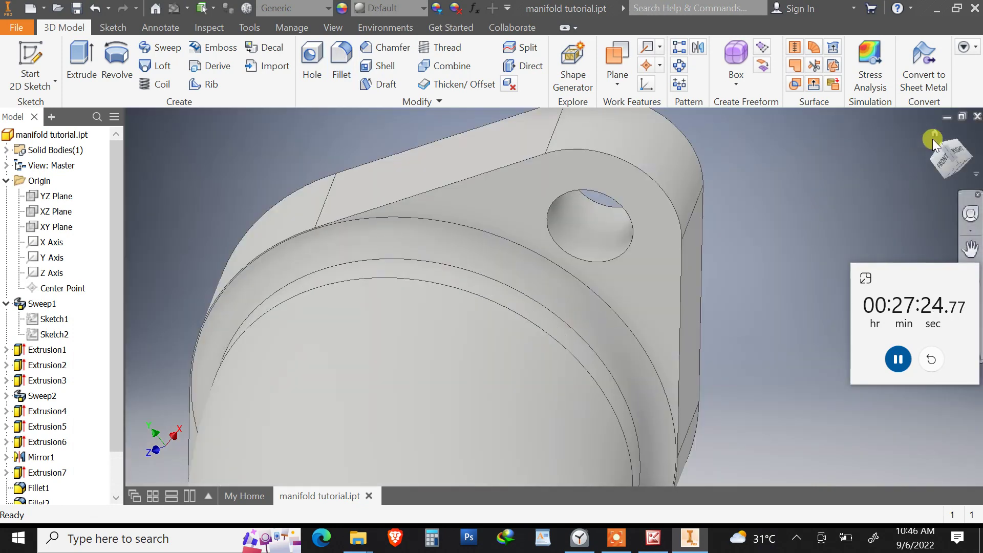
Check the base hole details in the reference drawing and start a sketch on the top face of the square base
{"action": "left_click", "coordinate": [932, 139]}
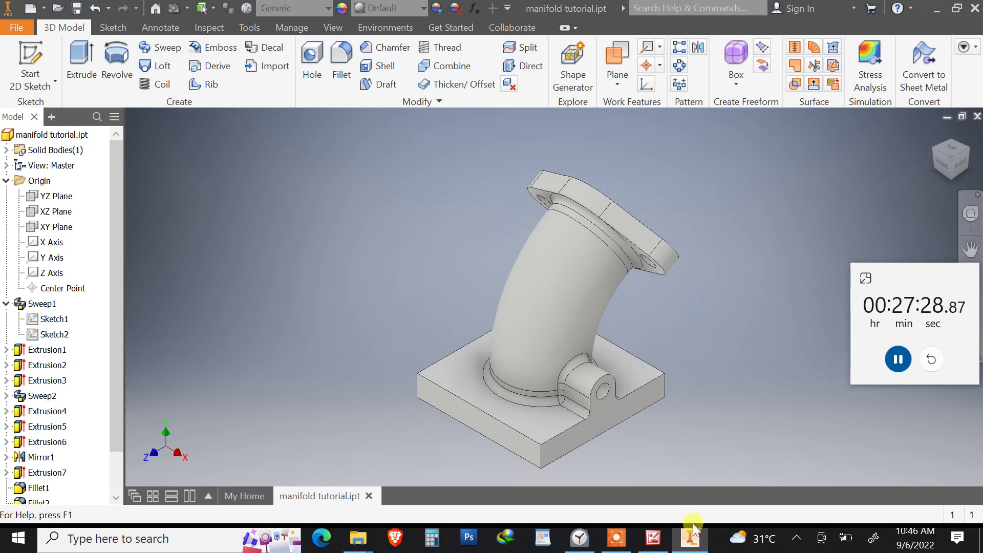
{"action": "left_click", "coordinate": [653, 538]}
{"action": "scroll", "coordinate": [625, 357], "scroll_direction": "up", "scroll_amount": 3}
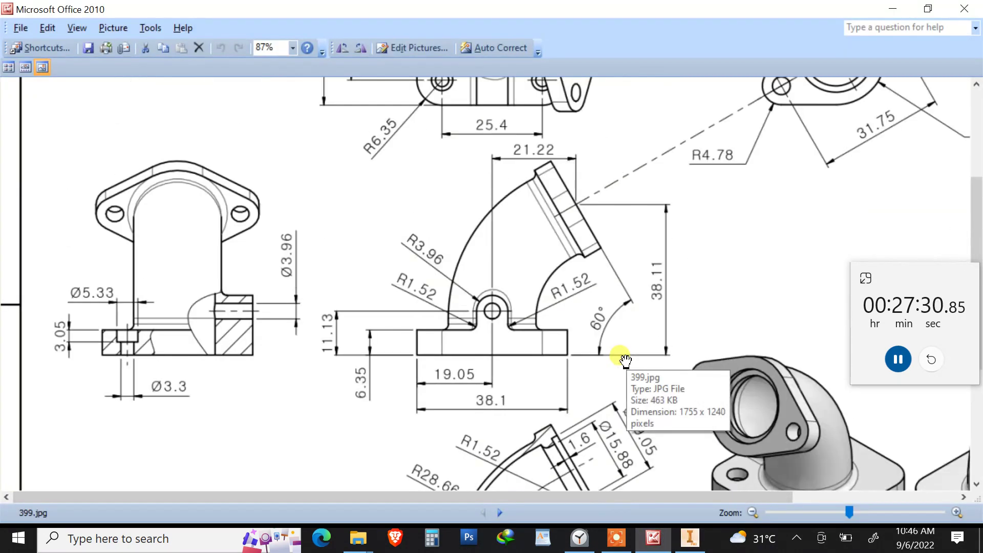
{"action": "scroll", "coordinate": [626, 357], "scroll_direction": "up", "scroll_amount": 5}
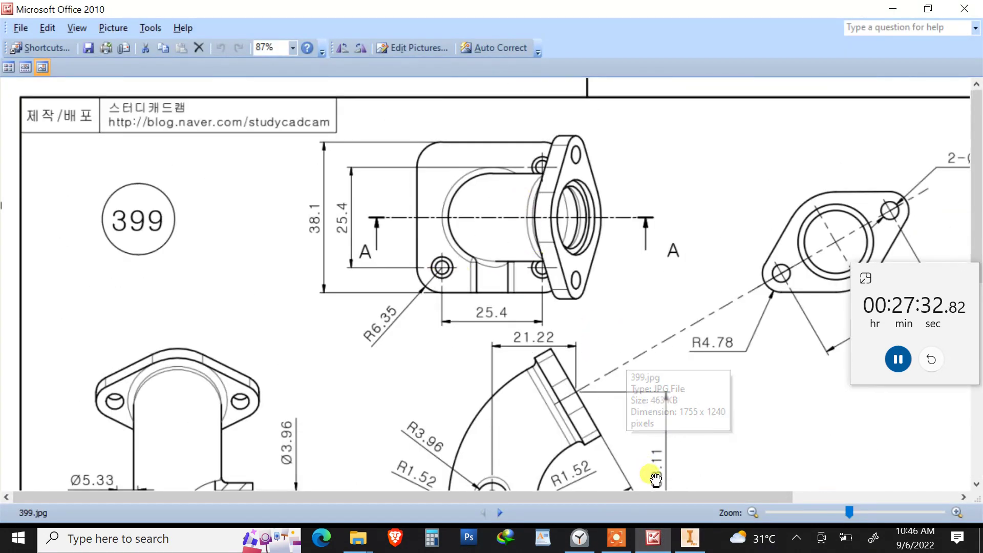
{"action": "scroll", "coordinate": [548, 345], "scroll_direction": "down", "scroll_amount": 4}
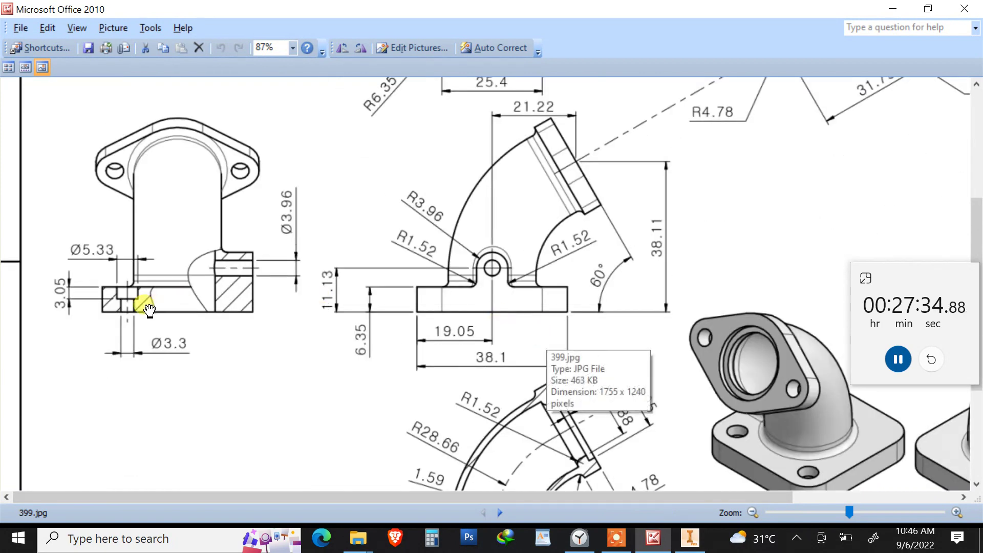
{"action": "left_click", "coordinate": [689, 538]}
{"action": "left_click", "coordinate": [530, 426]}
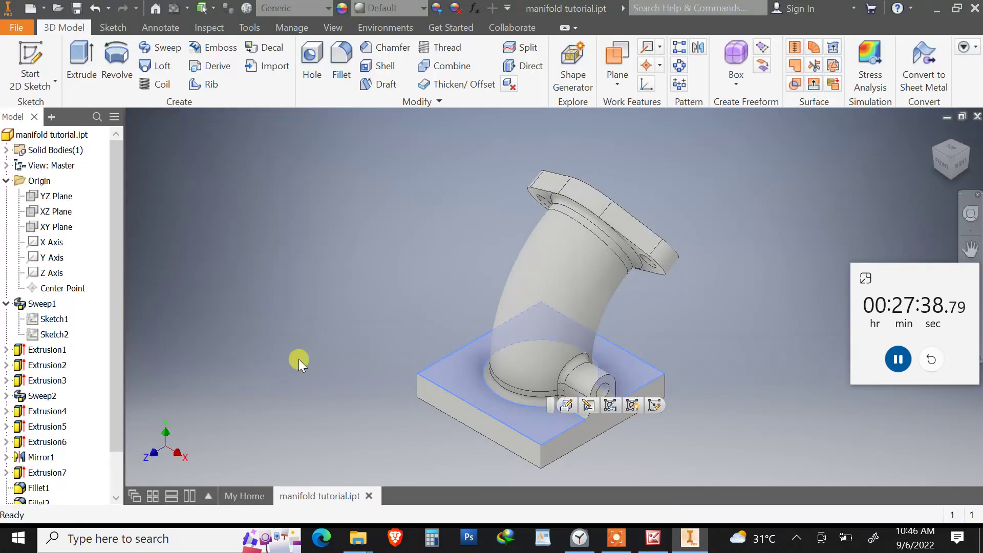
{"action": "left_click", "coordinate": [29, 57]}
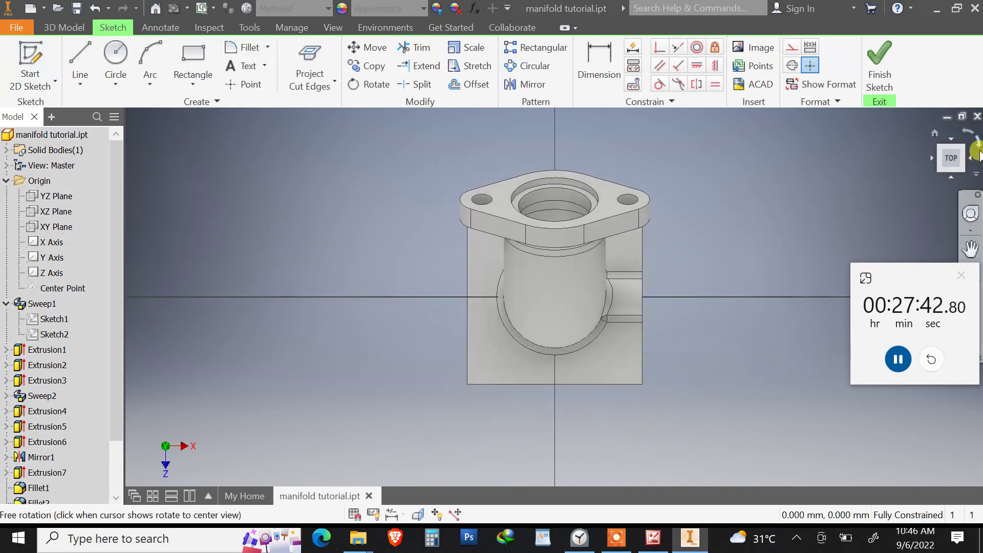
{"action": "mouse_move", "coordinate": [975, 149]}
{"action": "left_mouse_down"}
{"action": "mouse_move", "coordinate": [876, 309]}
{"action": "mouse_move", "coordinate": [714, 518]}
{"action": "left_mouse_up"}
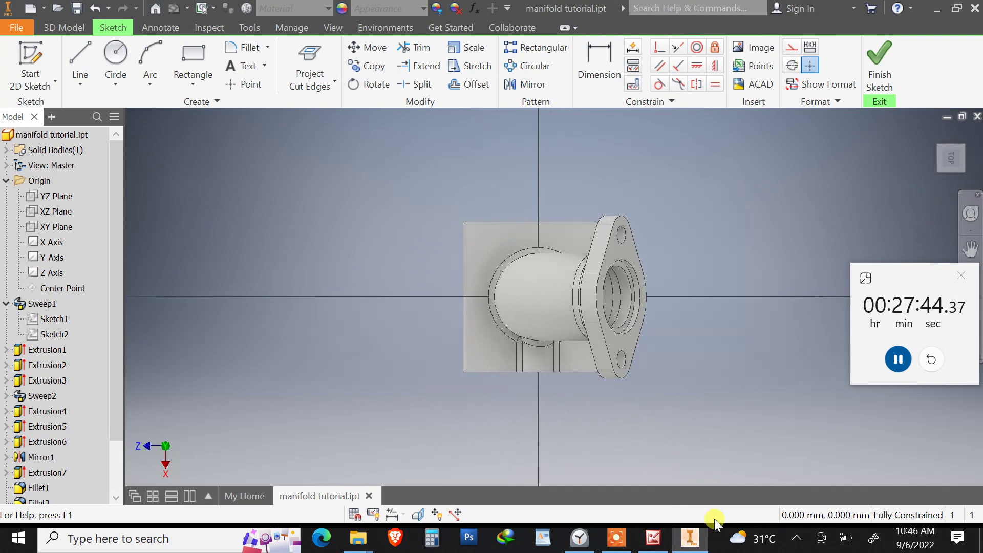
Check the base's hole pattern in the reference drawing and sketch three circles in an L-shaped arrangement outside the base, the lower-left one about 10.9 mm in diameter
{"action": "left_click", "coordinate": [653, 538]}
{"action": "scroll", "coordinate": [530, 313], "scroll_direction": "up", "scroll_amount": 4}
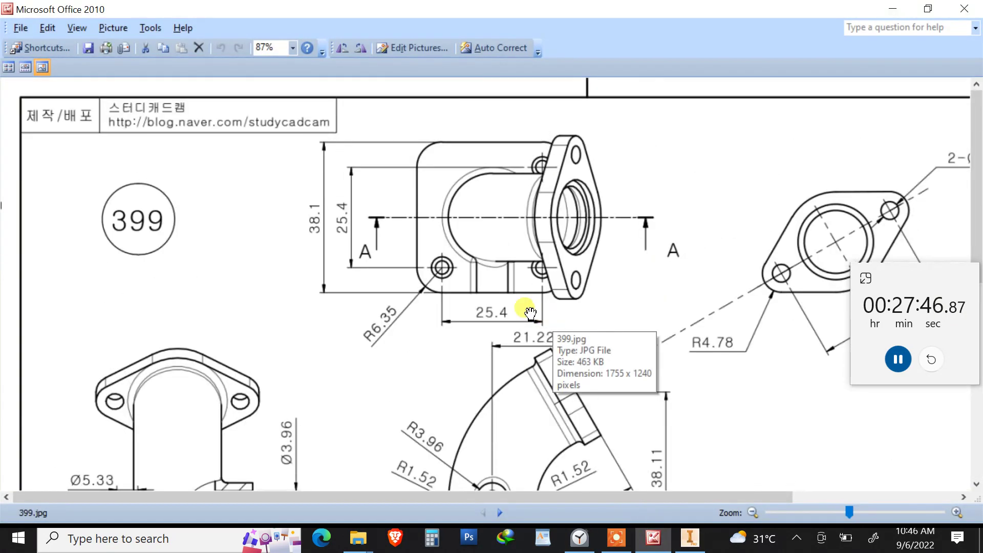
{"action": "left_click", "coordinate": [689, 537]}
{"action": "left_click", "coordinate": [115, 50]}
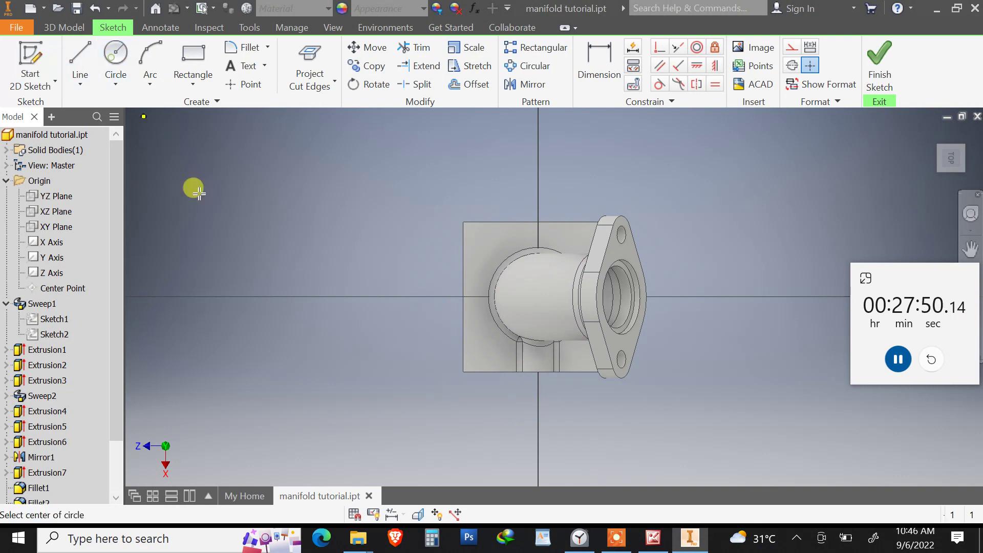
{"action": "left_click", "coordinate": [330, 345]}
{"action": "left_click", "coordinate": [351, 343]}
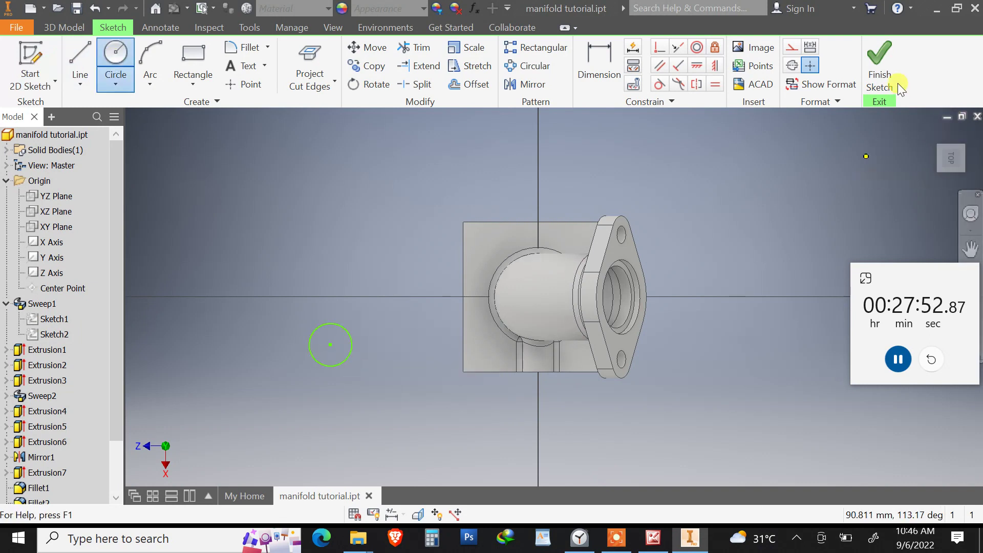
{"action": "left_click", "coordinate": [721, 344]}
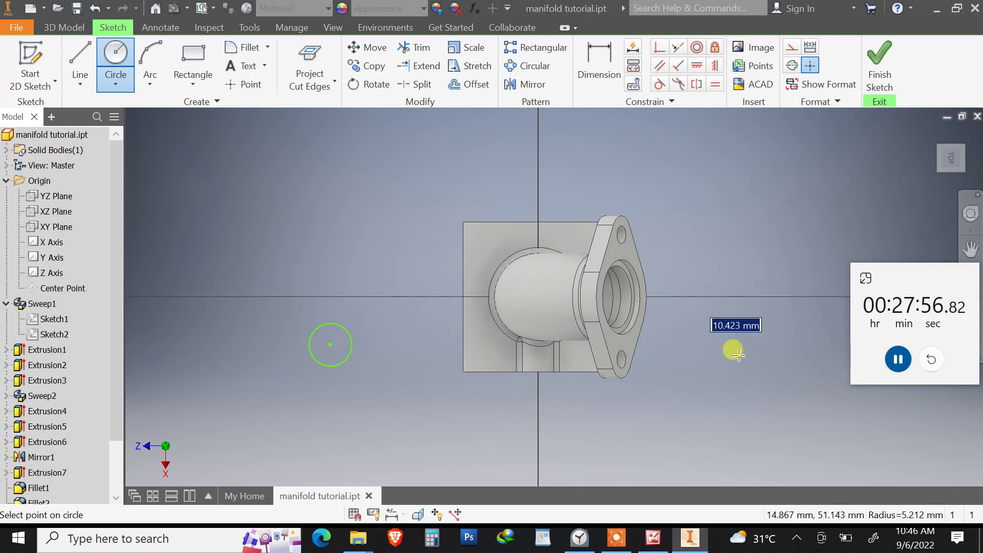
{"action": "left_click", "coordinate": [742, 345]}
{"action": "left_click", "coordinate": [721, 145]}
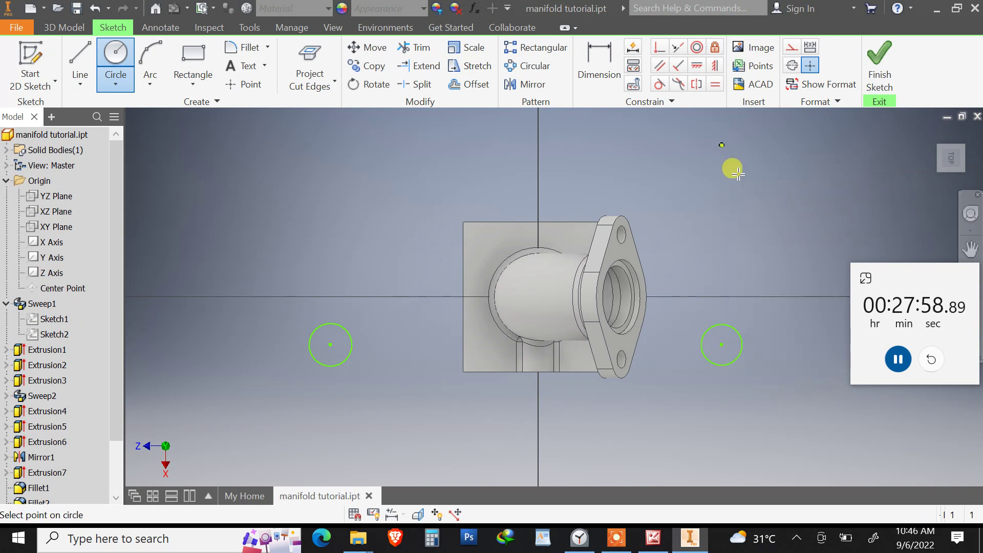
{"action": "left_click", "coordinate": [739, 167]}
Look up the base hole size in the reference drawing and set the lower-left circle's diameter to 3.3 mm
{"action": "key", "text": "d"}
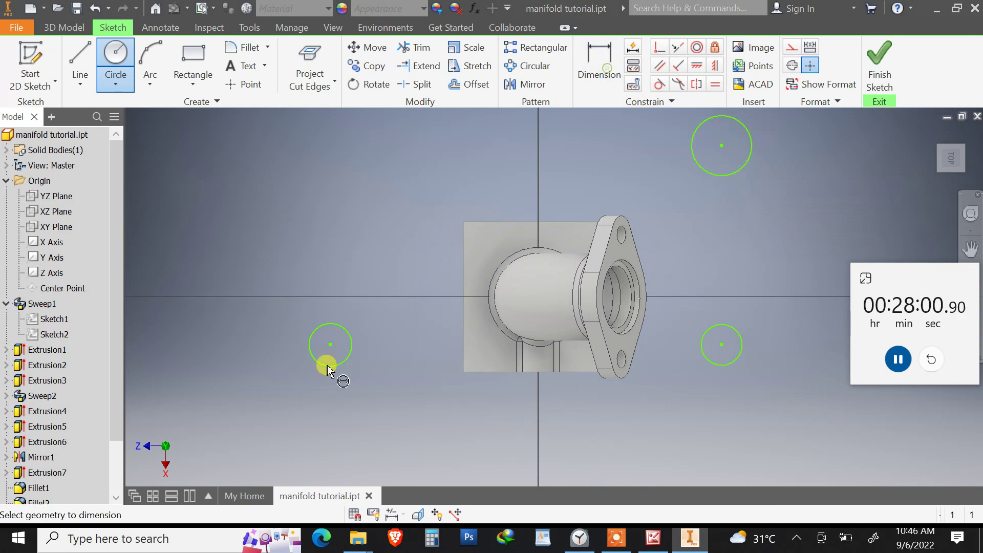
{"action": "left_click", "coordinate": [330, 365]}
{"action": "left_click", "coordinate": [380, 401]}
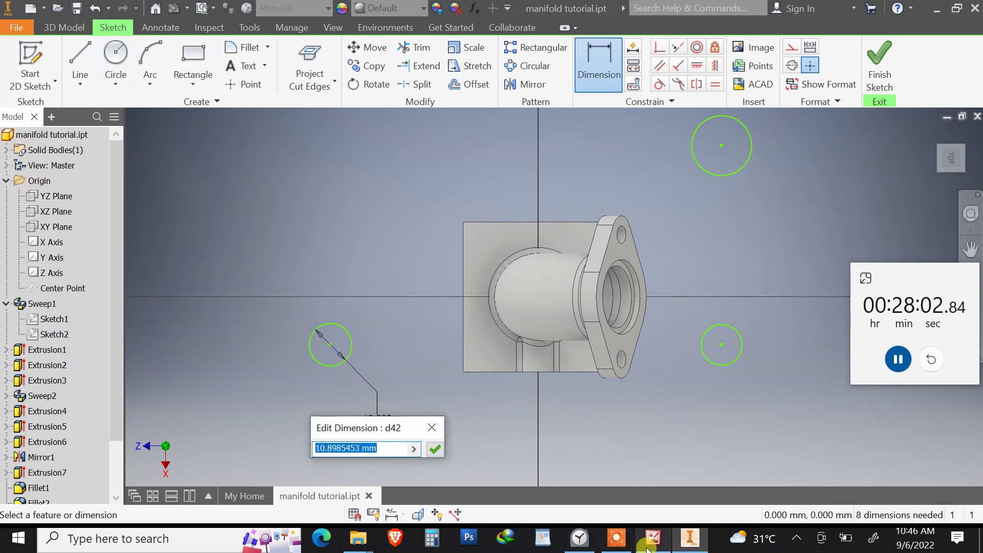
{"action": "left_click", "coordinate": [653, 538]}
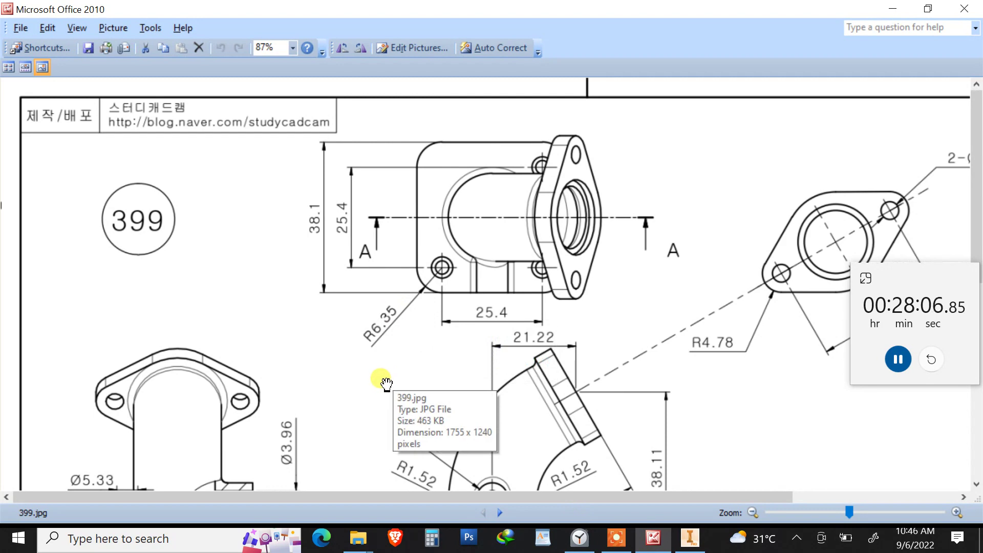
{"action": "scroll", "coordinate": [382, 380], "scroll_direction": "down", "scroll_amount": 8}
{"action": "scroll", "coordinate": [307, 363], "scroll_direction": "up", "scroll_amount": 5}
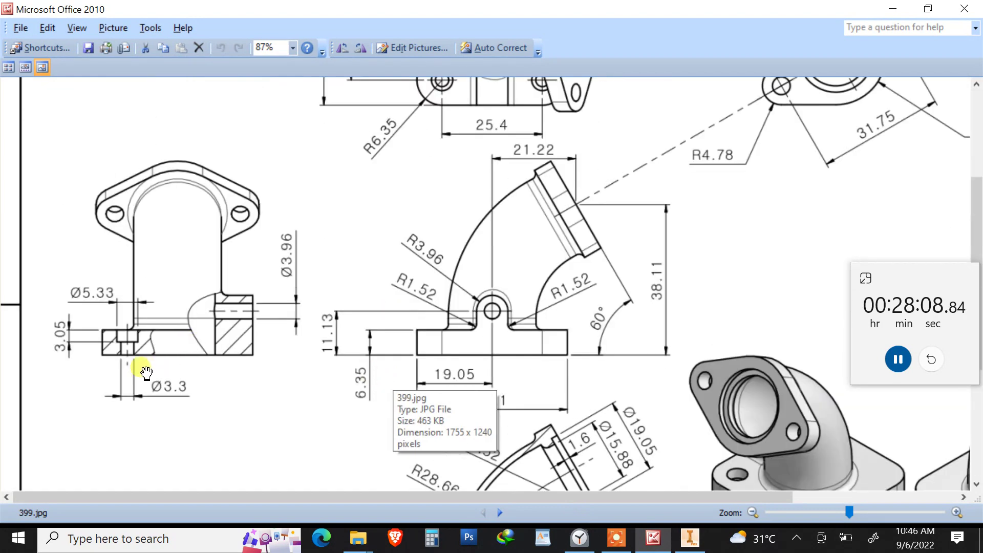
{"action": "left_click", "coordinate": [689, 537]}
{"action": "type", "text": "3"}
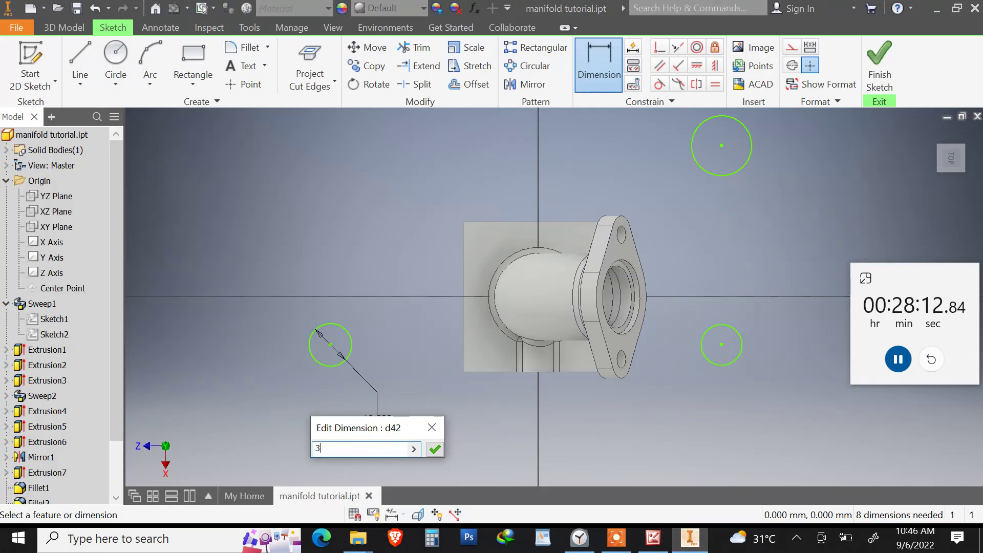
{"action": "type", "text": ".3"}
{"action": "key", "text": "Return"}
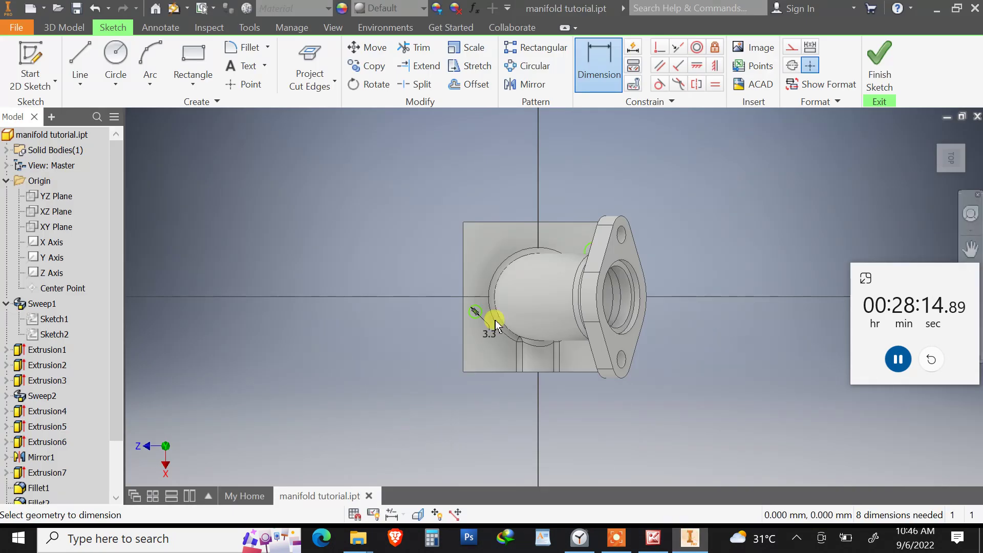
Slice the model at the sketch plane and set the lower-right circle's diameter equal to the lower-left circle's diameter dimension
{"action": "scroll", "coordinate": [555, 309], "scroll_direction": "up", "scroll_amount": 3}
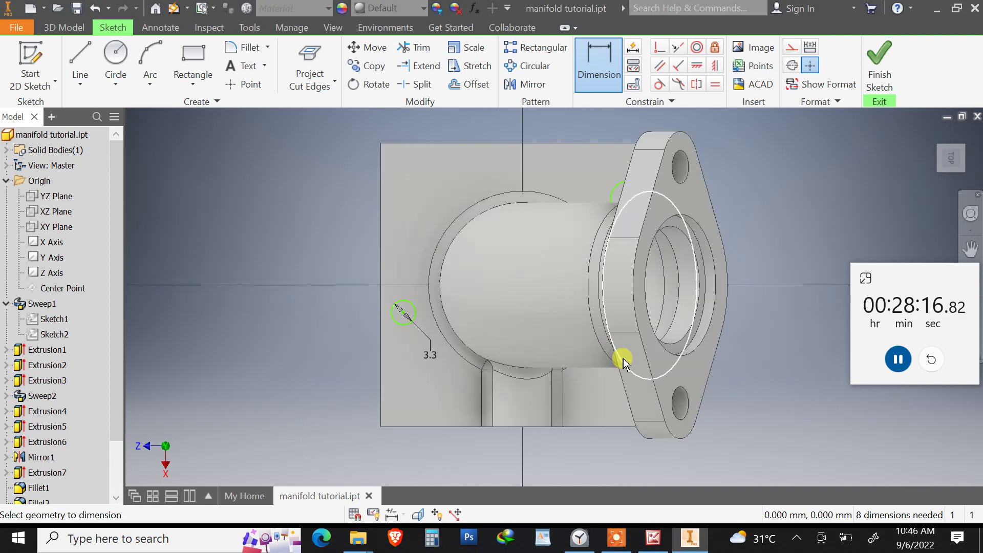
{"action": "left_click", "coordinate": [418, 514]}
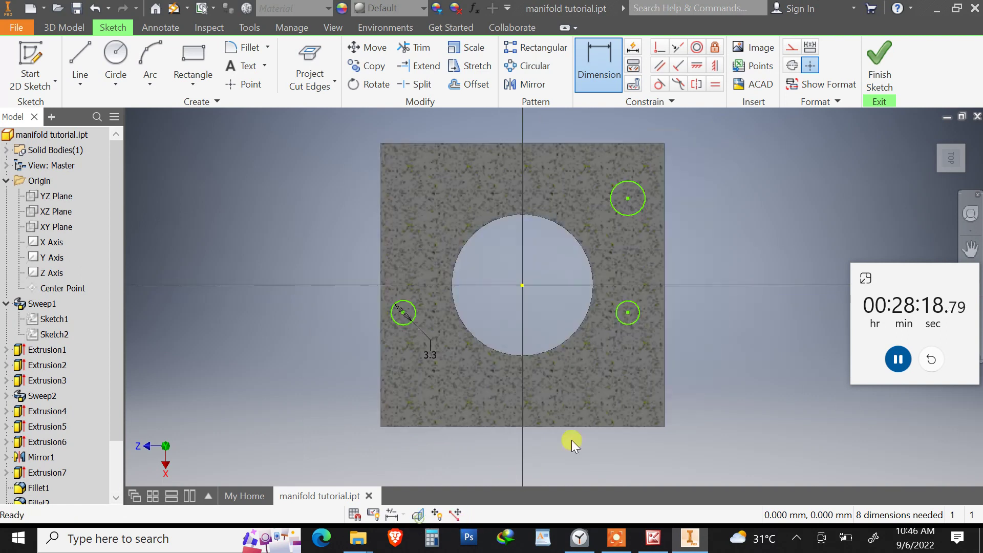
{"action": "left_click", "coordinate": [634, 325]}
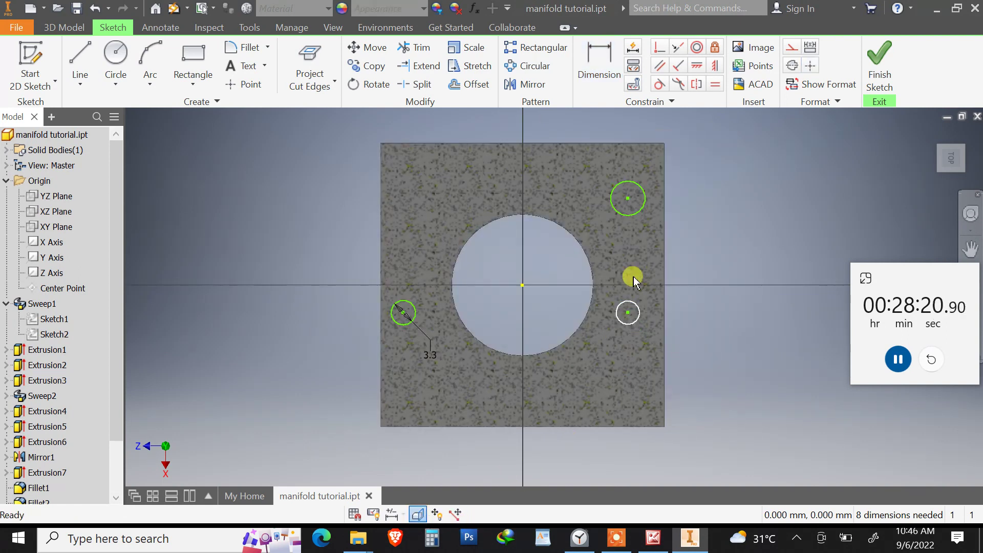
{"action": "left_click", "coordinate": [609, 75]}
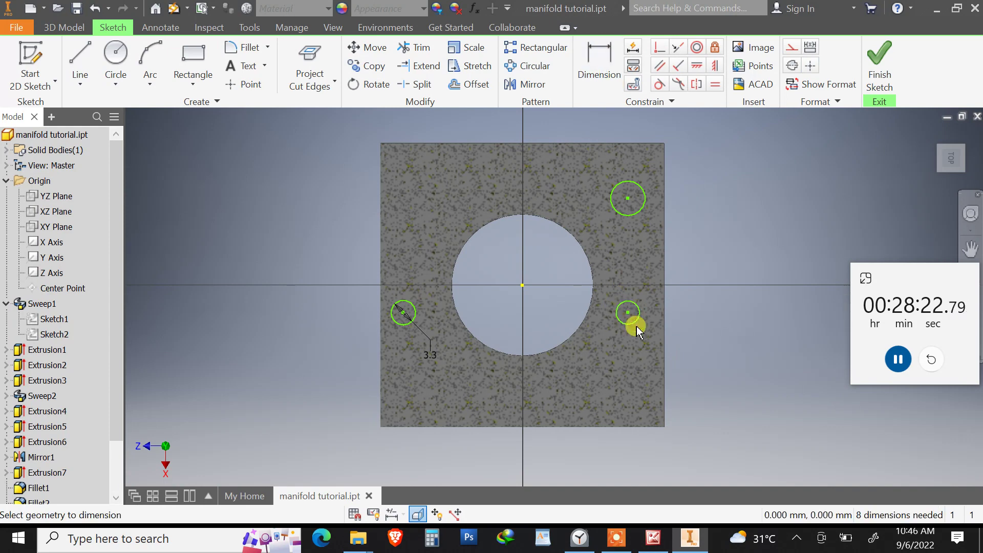
{"action": "left_click", "coordinate": [634, 325]}
{"action": "left_click", "coordinate": [689, 355]}
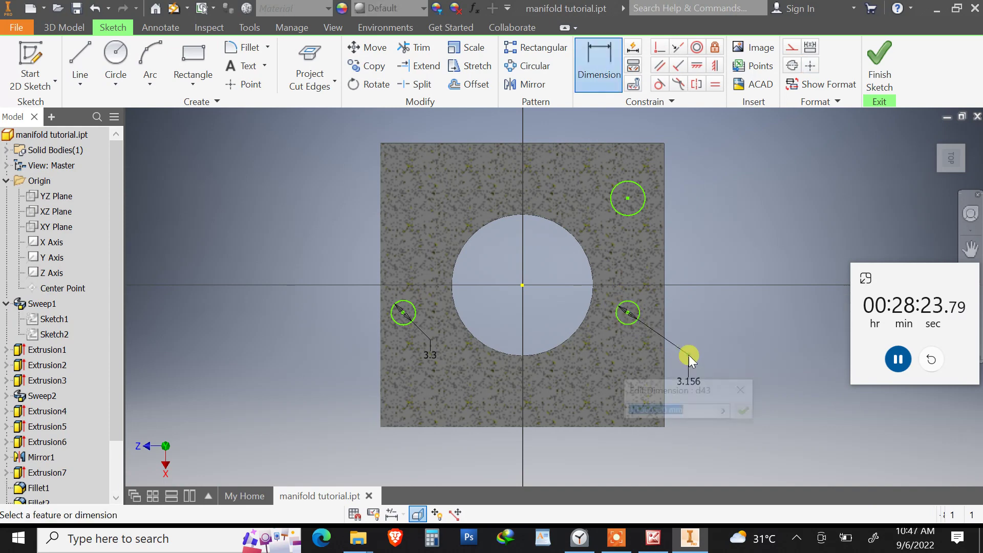
{"action": "left_click", "coordinate": [432, 359]}
{"action": "key", "text": "Return"}
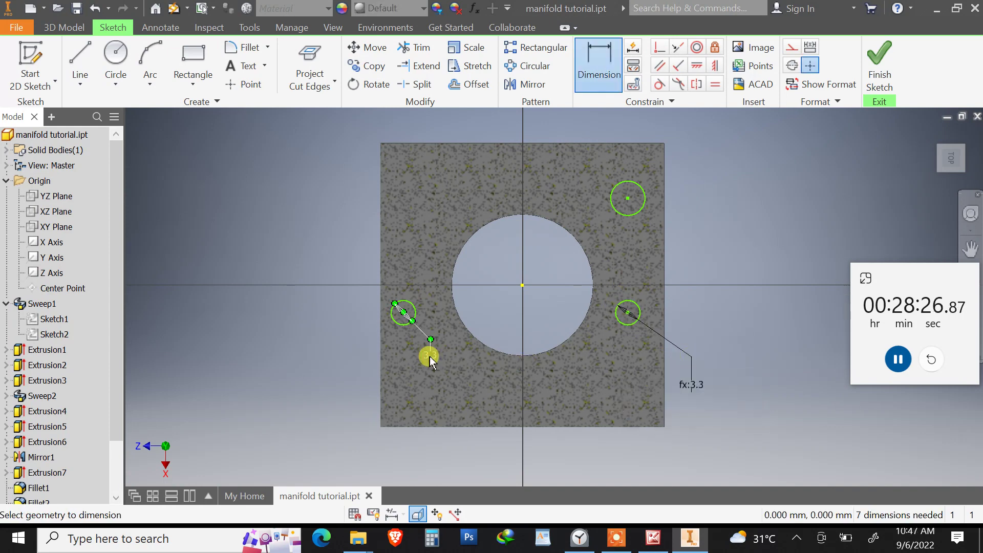
Dimension the upper-right circle's diameter, linking it to the lower-left circle's diameter dimension d42
{"action": "left_click", "coordinate": [645, 207]}
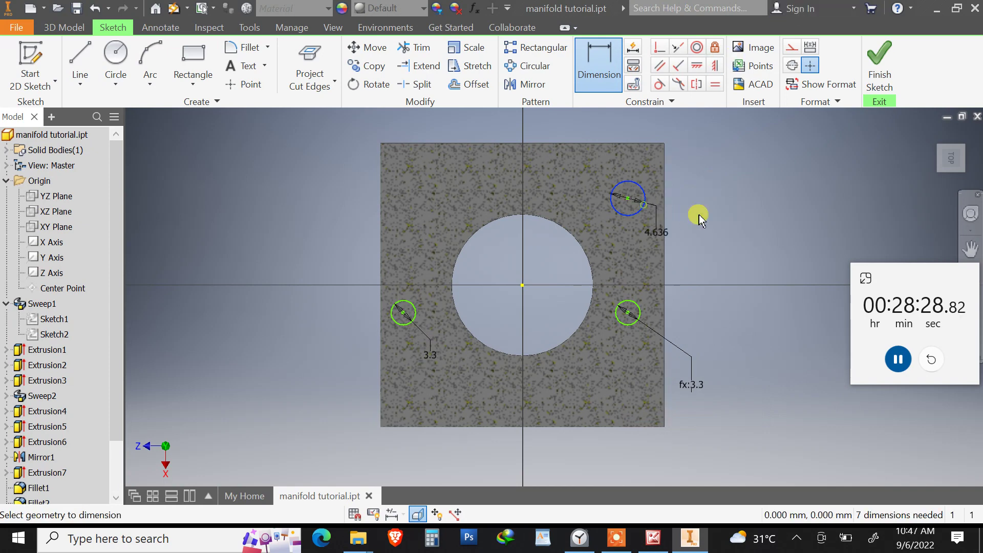
{"action": "left_click", "coordinate": [710, 221]}
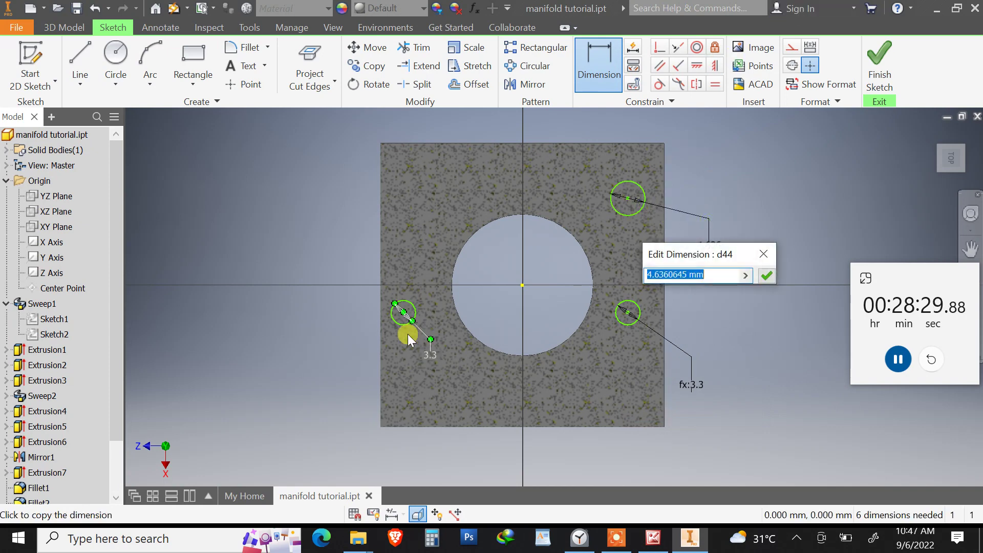
{"action": "left_click", "coordinate": [431, 353]}
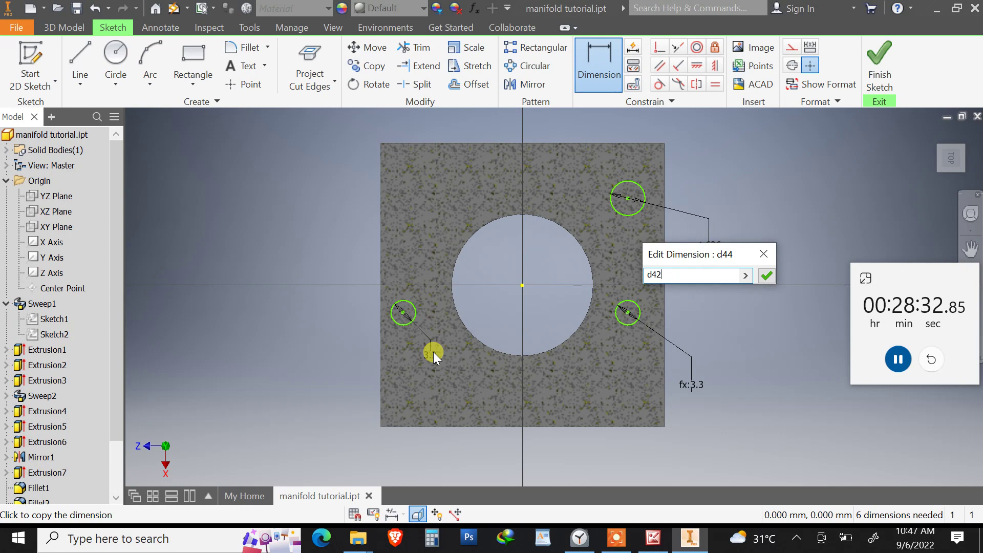
{"action": "key", "text": "Return"}
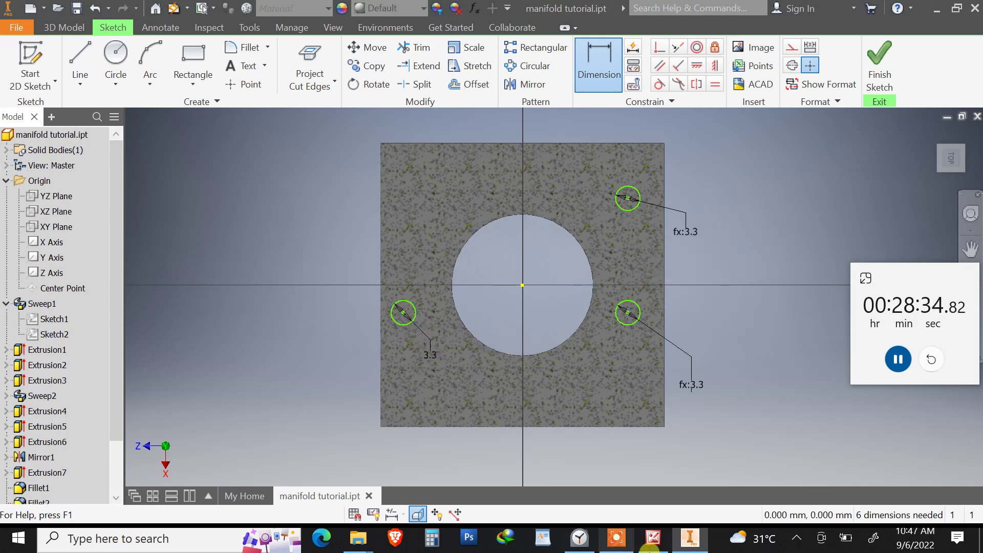
Check the hole spacing in the reference drawing and set the horizontal distance between the two lower circles' centres to 25.4 mm
{"action": "left_click", "coordinate": [406, 324]}
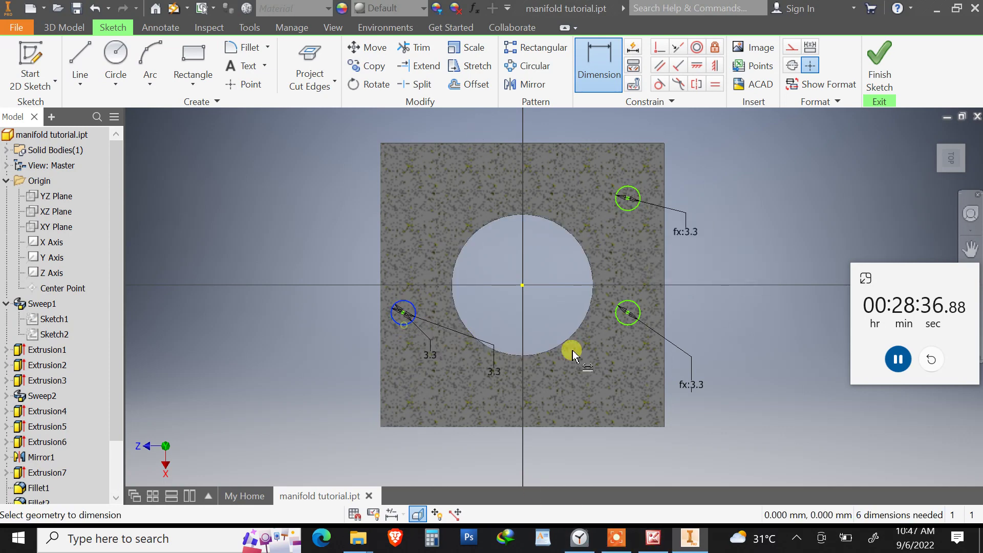
{"action": "left_click", "coordinate": [624, 321]}
{"action": "left_click", "coordinate": [580, 464]}
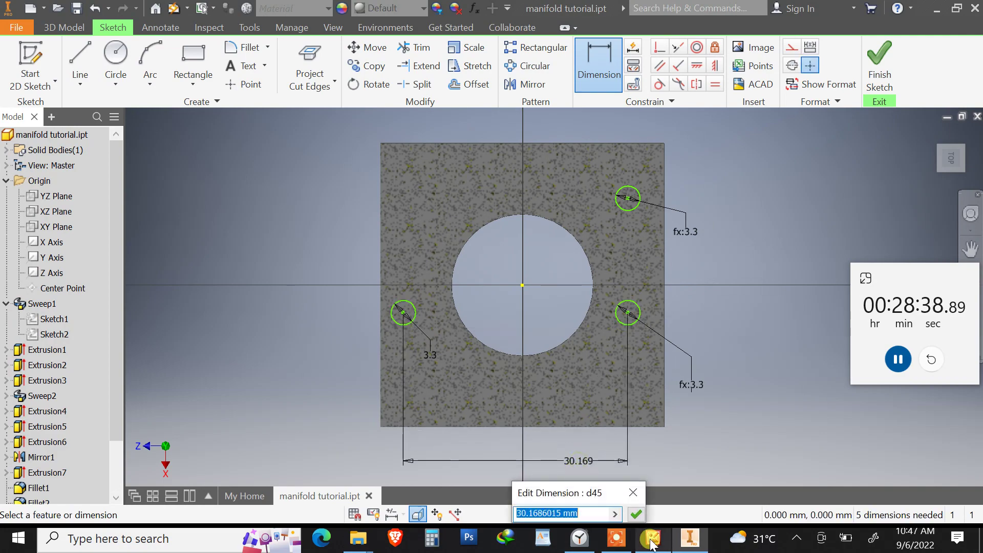
{"action": "left_click", "coordinate": [653, 538]}
{"action": "scroll", "coordinate": [512, 388], "scroll_direction": "down", "scroll_amount": 3}
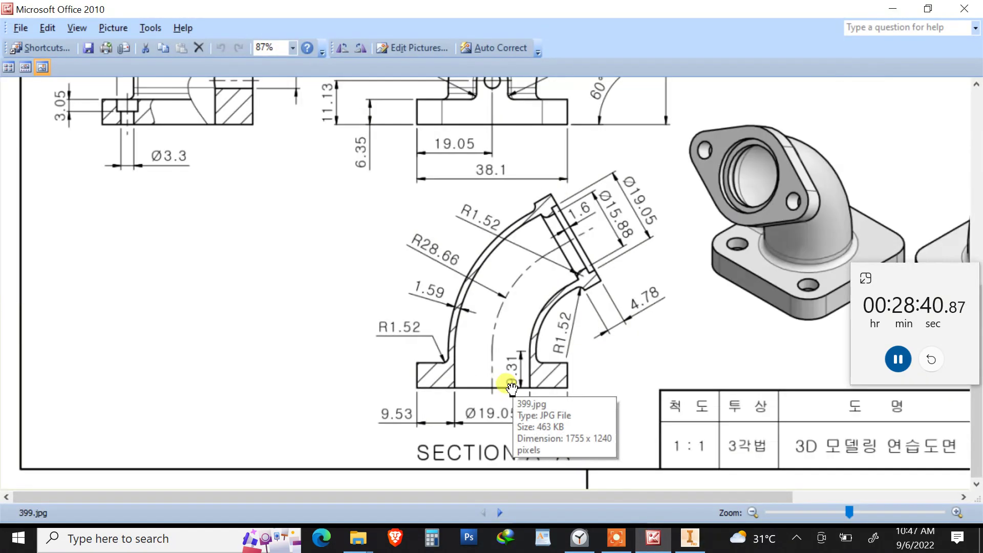
{"action": "scroll", "coordinate": [507, 359], "scroll_direction": "up", "scroll_amount": 5}
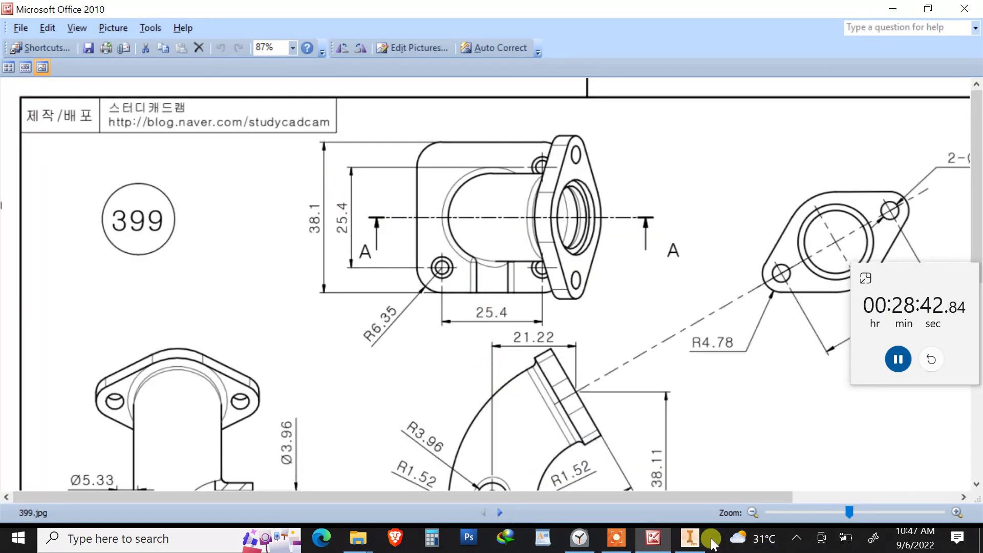
{"action": "left_click", "coordinate": [689, 538]}
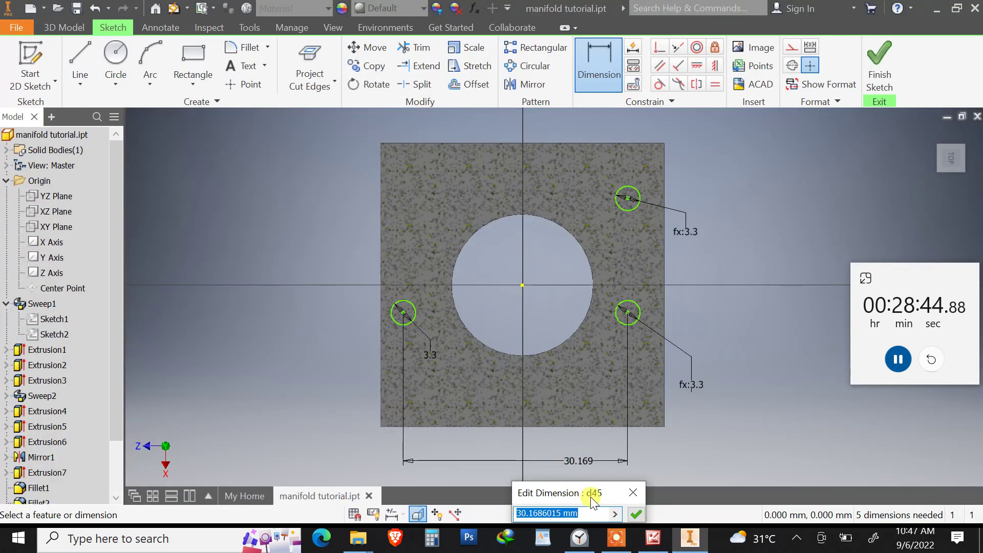
{"action": "type", "text": "225"}
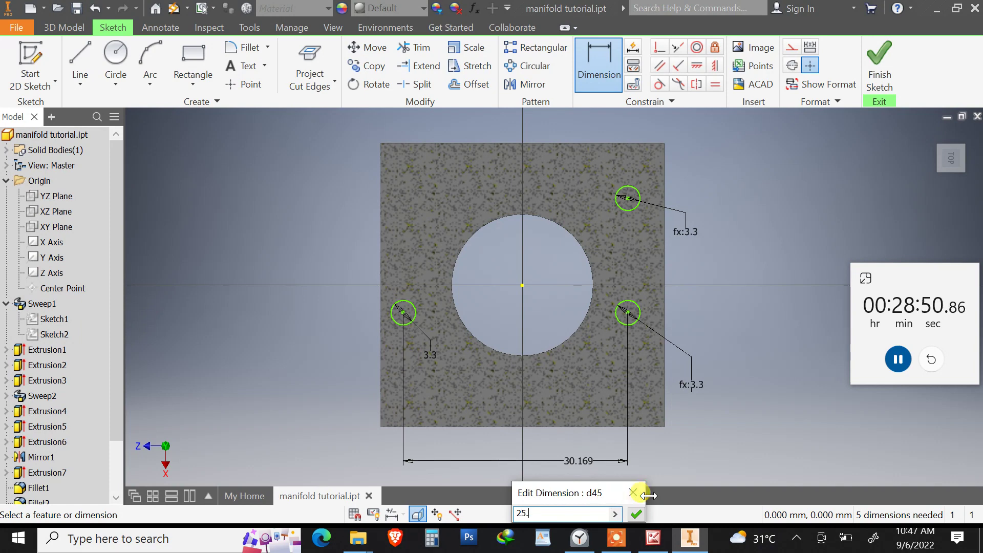
{"action": "left_click", "coordinate": [640, 515]}
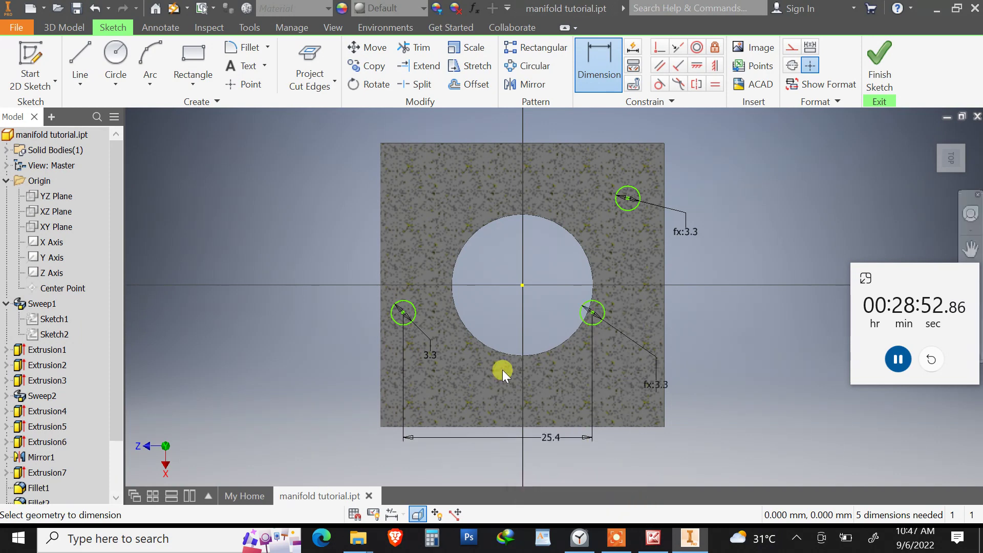
Set the vertical distance between the lower-right and upper-right circles' centres to 25.4 mm
{"action": "left_click", "coordinate": [604, 306]}
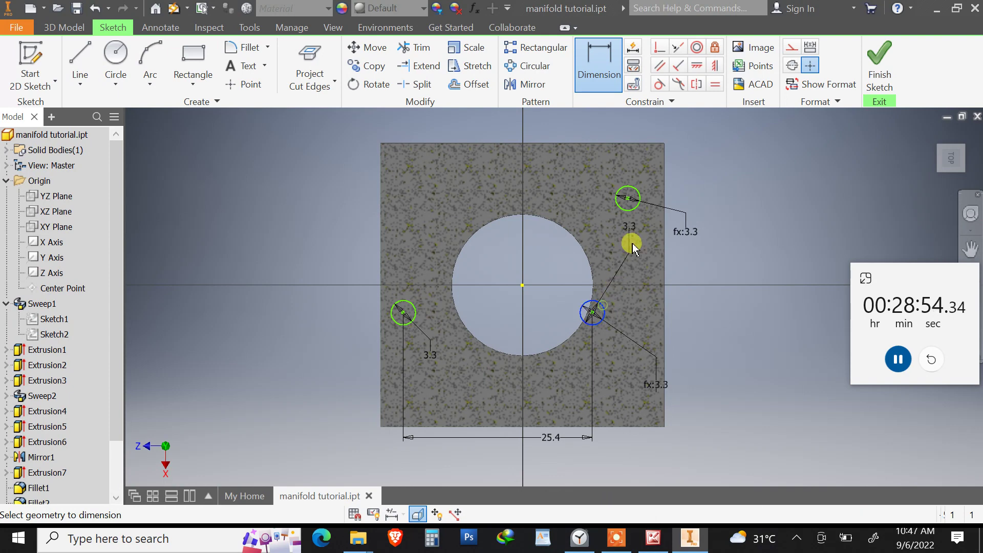
{"action": "left_click", "coordinate": [630, 208]}
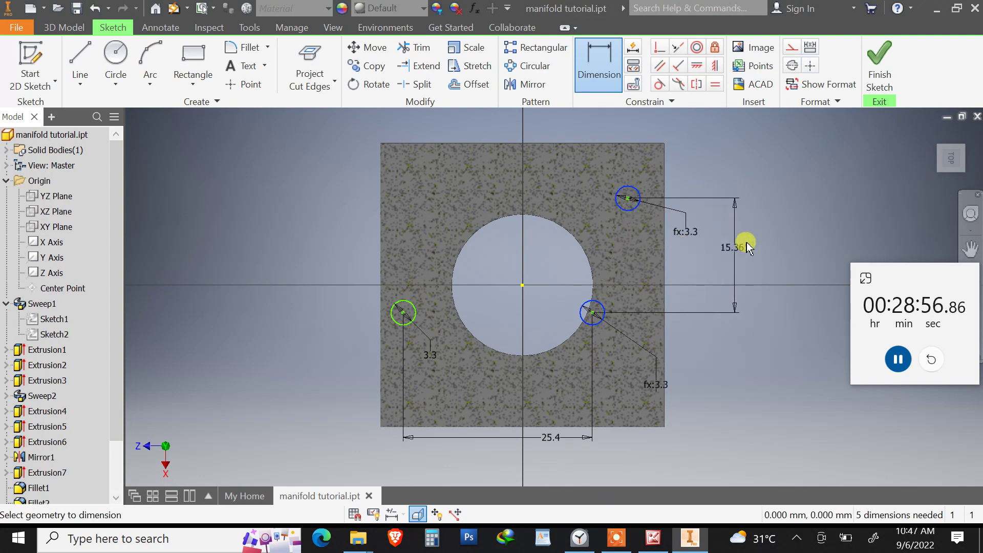
{"action": "left_click", "coordinate": [749, 239]}
{"action": "type", "text": "25"}
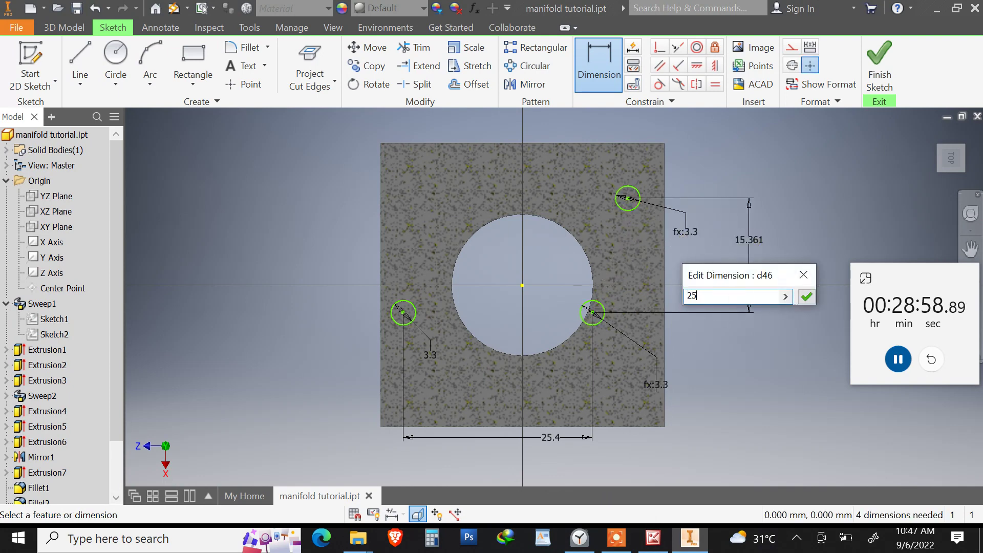
{"action": "type", "text": ".4"}
{"action": "key", "text": "Return"}
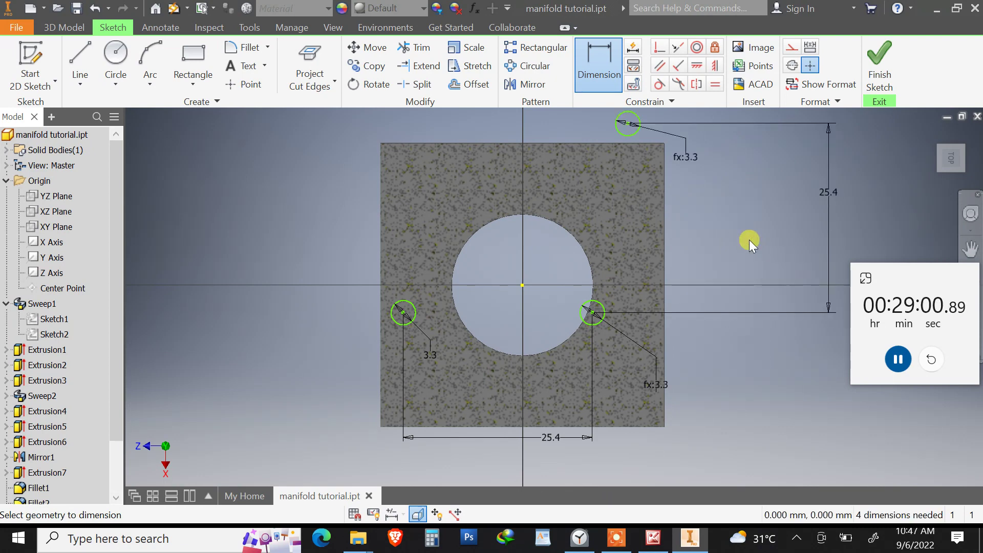
Set the horizontal distance between the upper-right and lower-left circles' centres to 25.4 mm
{"action": "middle_click_drag", "start_coordinate": [699, 256], "coordinate": [698, 256]}
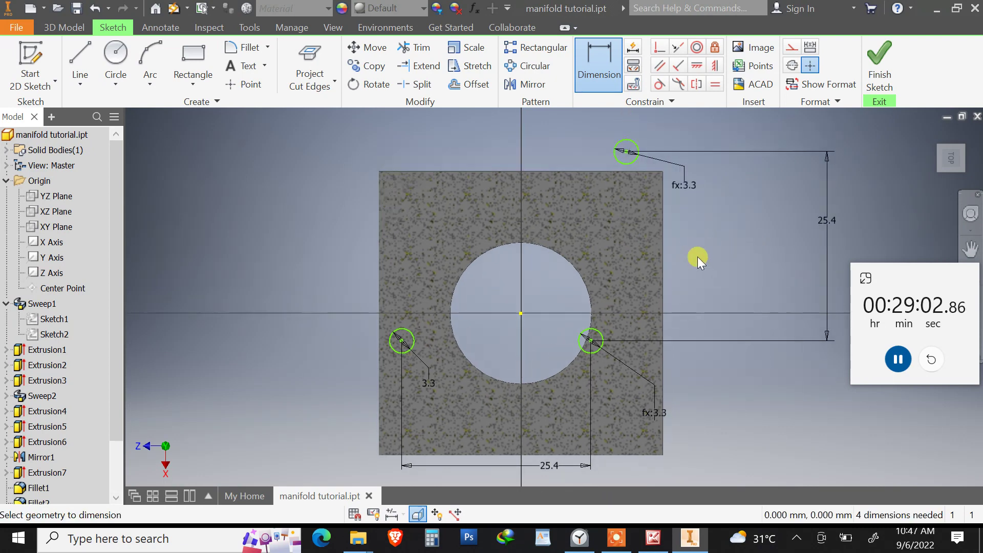
{"action": "left_click", "coordinate": [625, 163]}
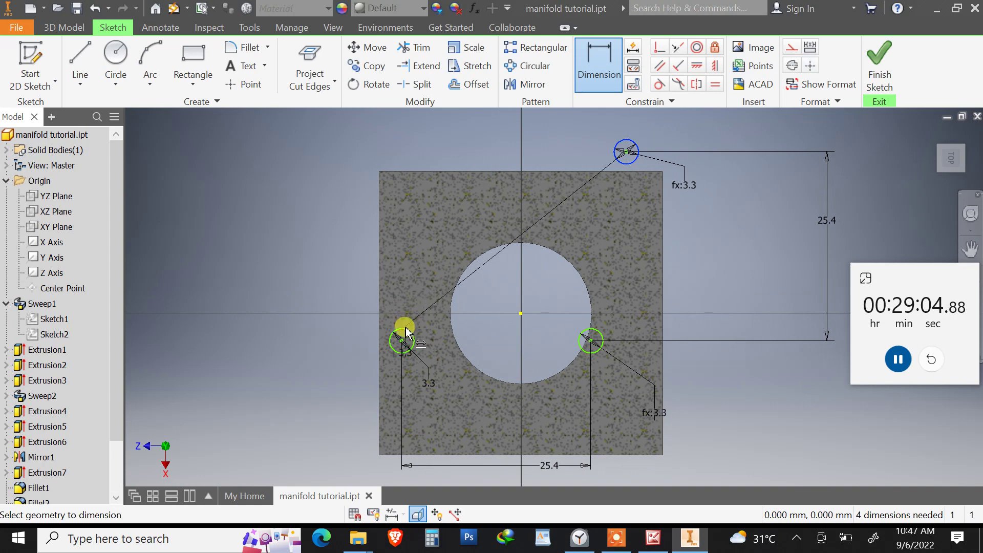
{"action": "left_click", "coordinate": [403, 332]}
{"action": "left_click", "coordinate": [532, 134]}
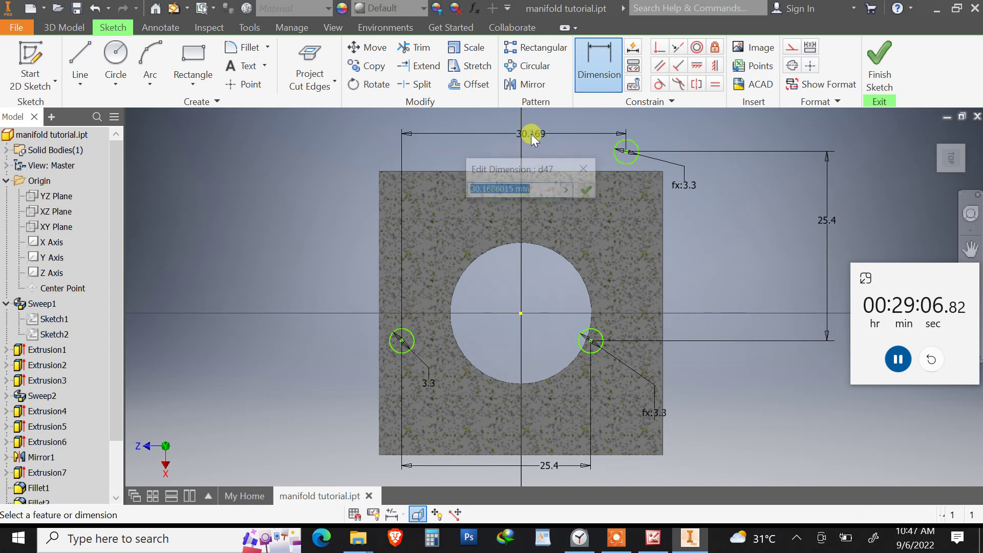
{"action": "type", "text": "25."}
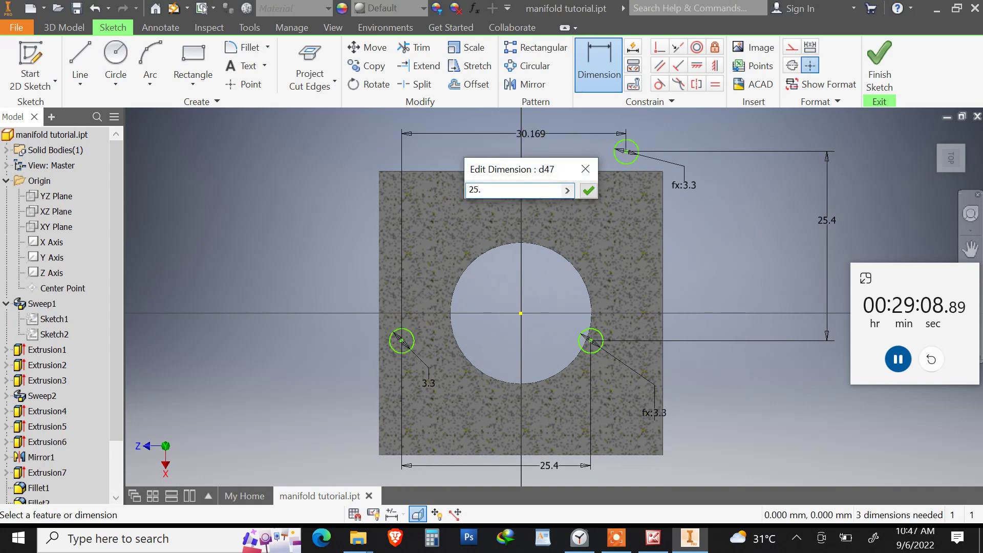
{"action": "type", "text": "4"}
{"action": "key", "text": "Return"}
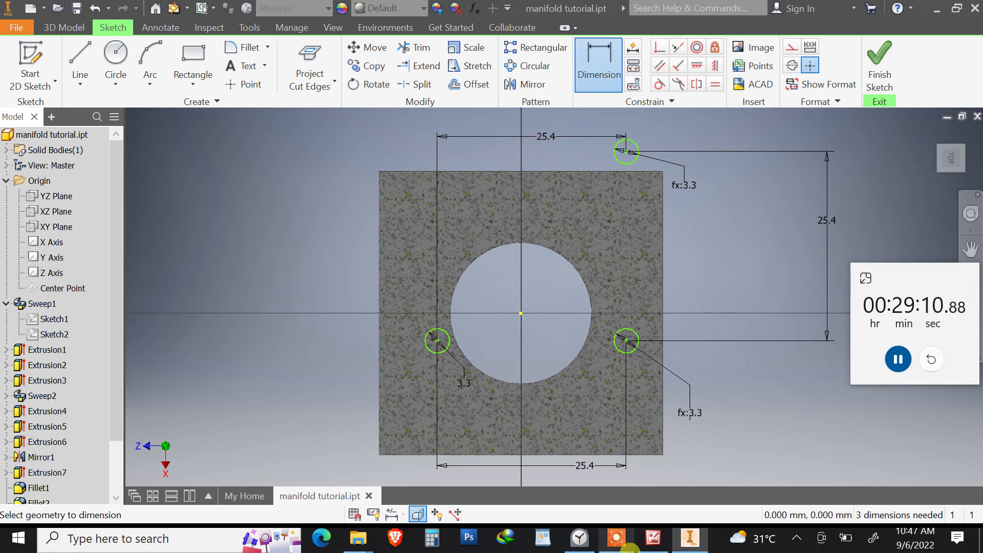
Check the hole layout in the reference drawing and set the lower-left circle's horizontal distance from the origin to d45/2
{"action": "left_click", "coordinate": [651, 539]}
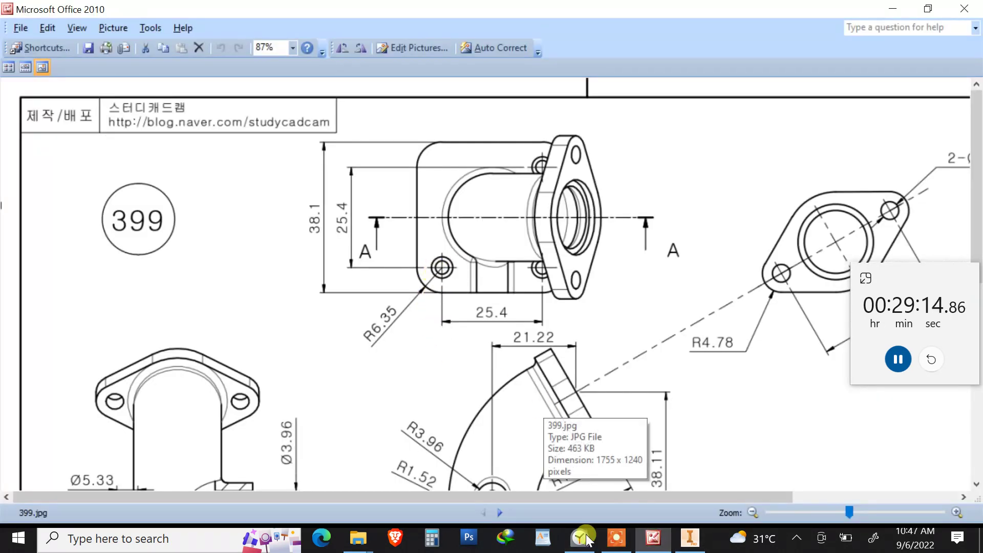
{"action": "left_click", "coordinate": [689, 537]}
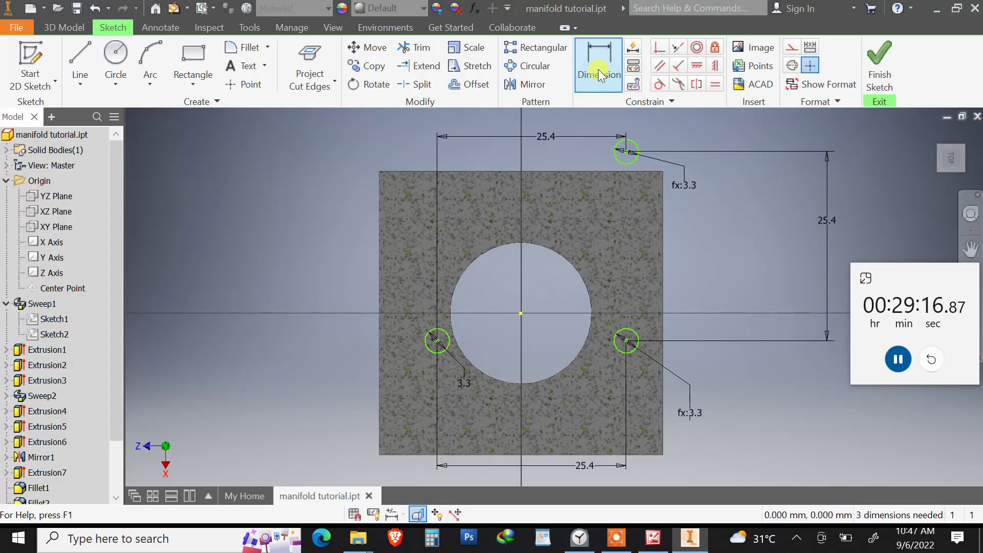
{"action": "left_click", "coordinate": [443, 335]}
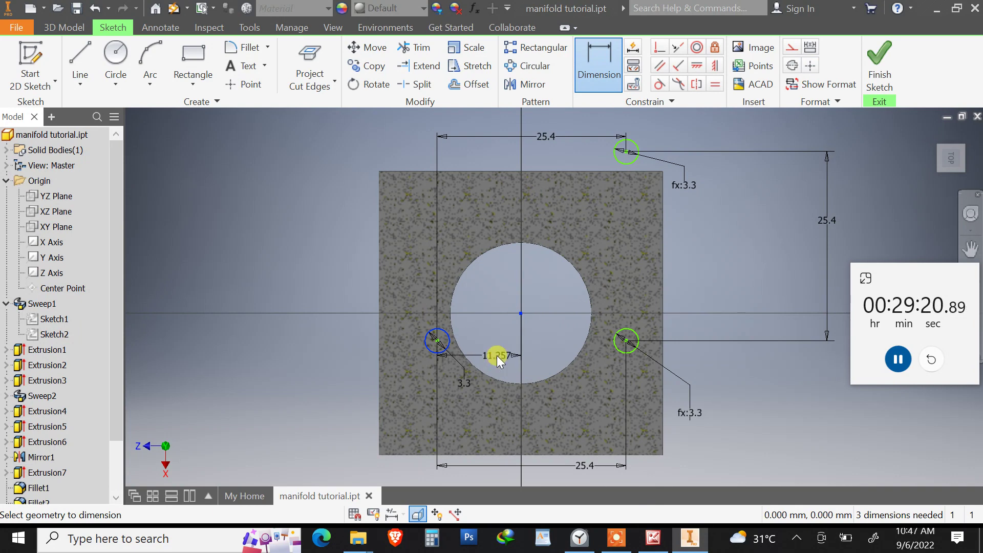
{"action": "left_click", "coordinate": [497, 353]}
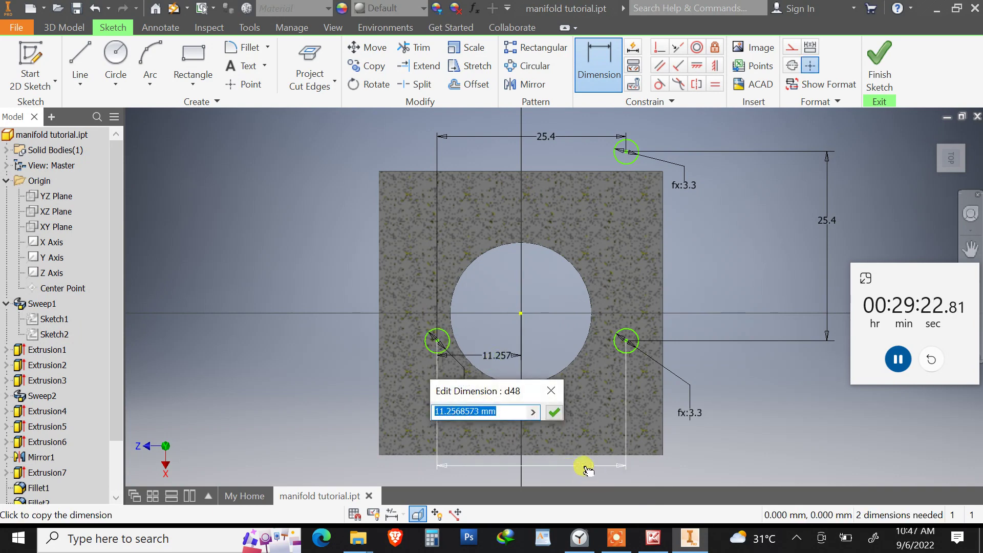
{"action": "left_click", "coordinate": [585, 465]}
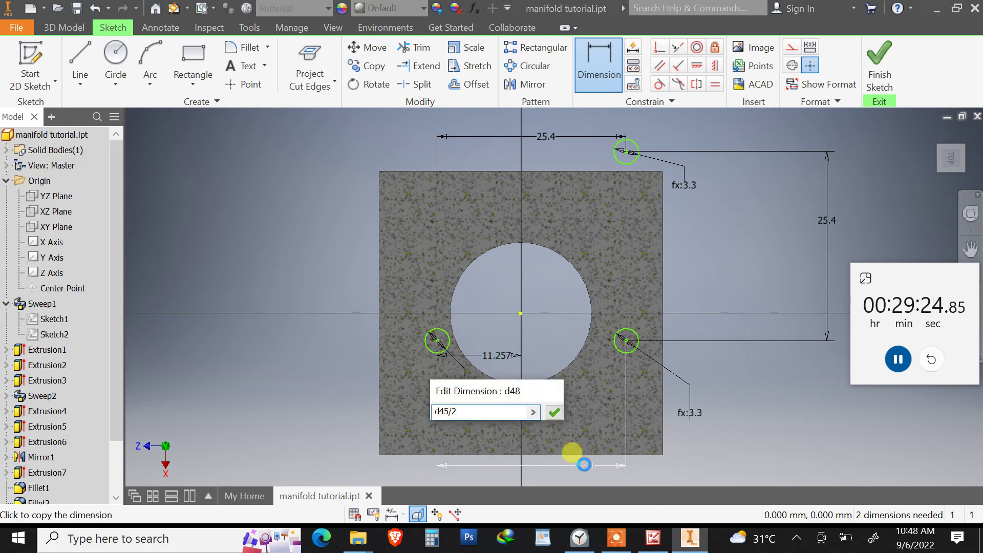
{"action": "type", "text": "/2"}
{"action": "key", "text": "Return"}
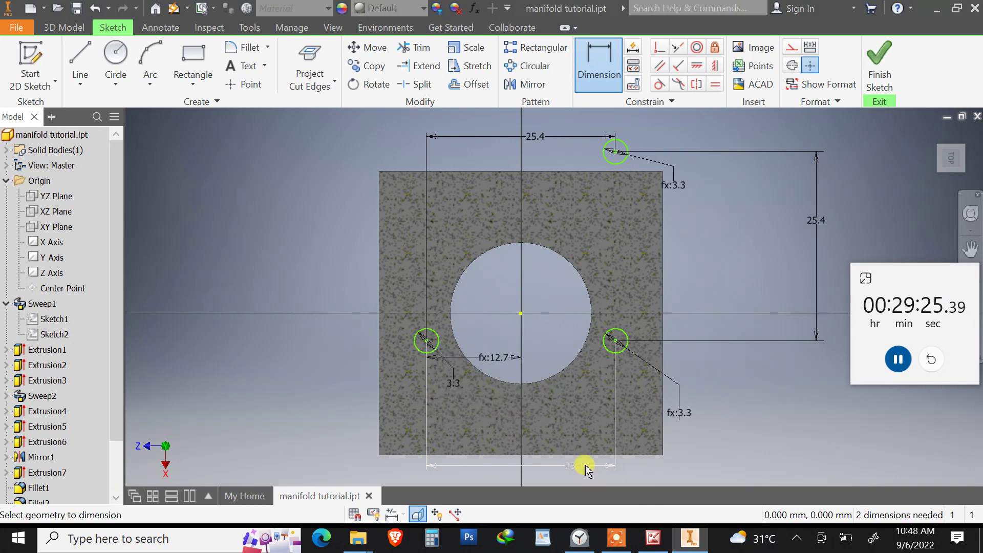
Set the lower-right circle's vertical distance from the origin to half the vertical hole spacing, d46/2
{"action": "left_click", "coordinate": [605, 356]}
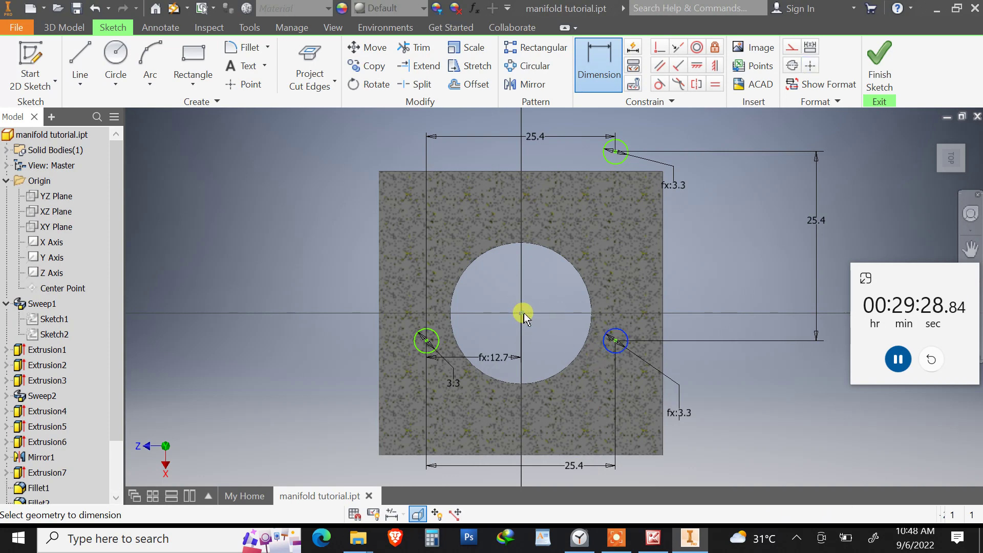
{"action": "left_click", "coordinate": [671, 320]}
{"action": "left_click", "coordinate": [700, 296]}
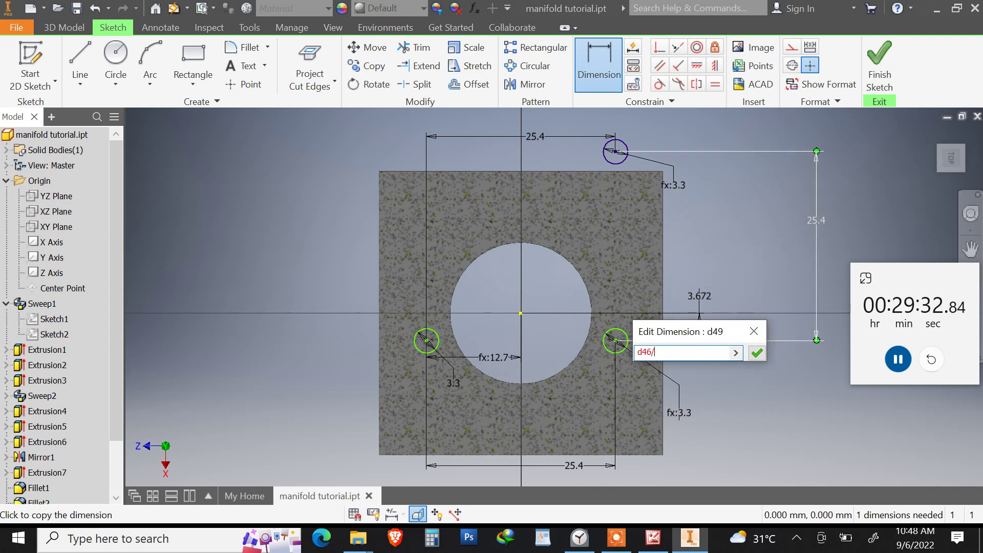
{"action": "key", "text": "Return"}
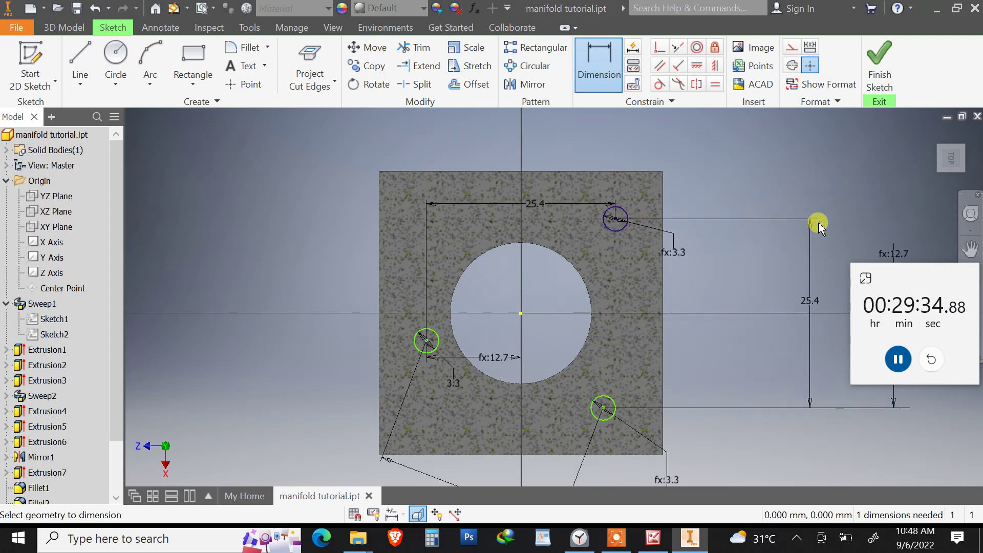
Set the lower-left circle's vertical distance from the origin to half the vertical hole spacing, d46/2
{"action": "middle_click_drag", "start_coordinate": [588, 286], "coordinate": [575, 199]}
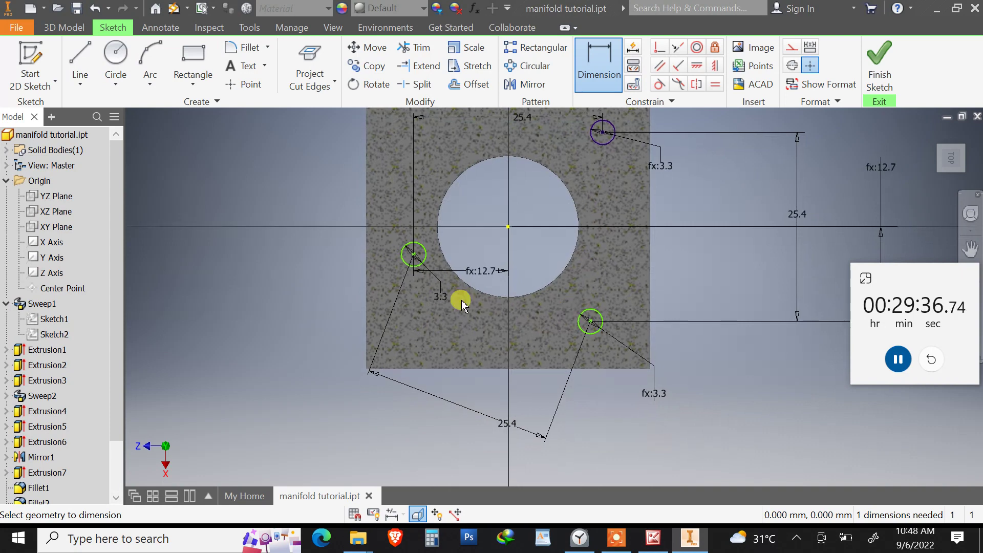
{"action": "left_click", "coordinate": [407, 263]}
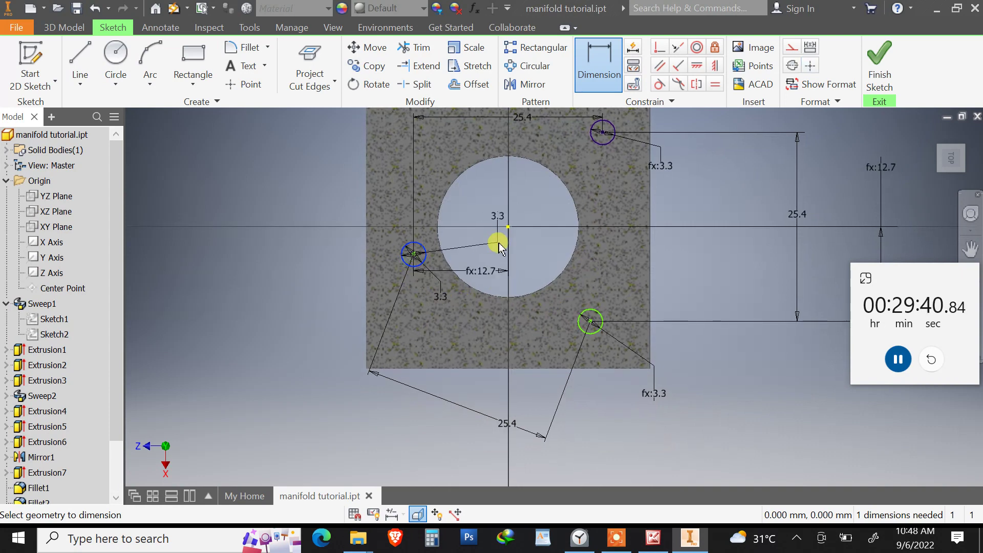
{"action": "left_click", "coordinate": [509, 227]}
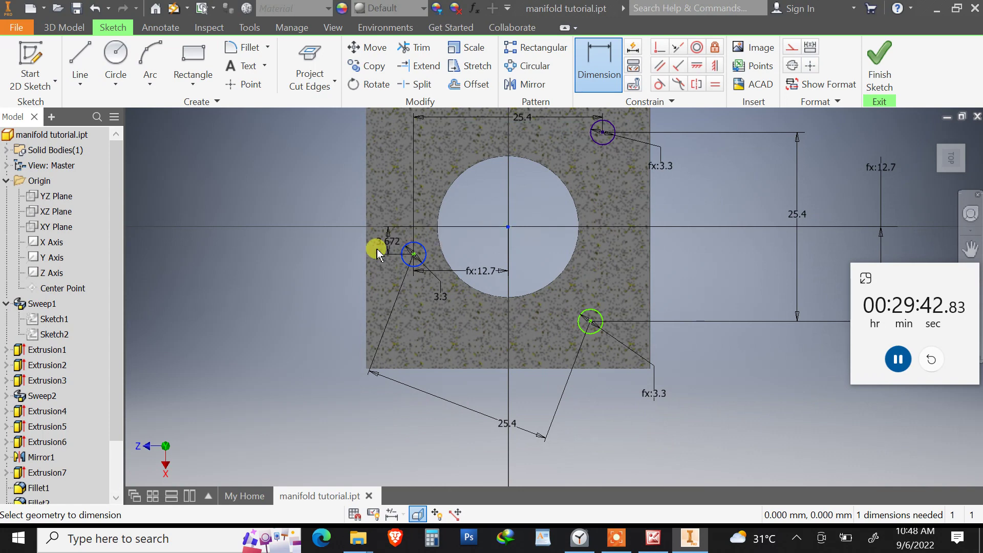
{"action": "left_click", "coordinate": [336, 249]}
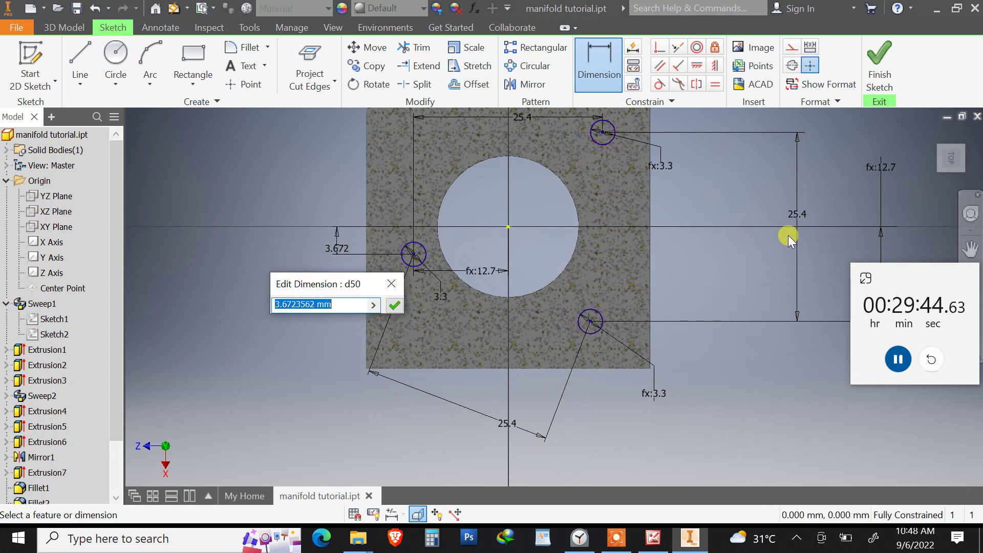
{"action": "left_click", "coordinate": [794, 217]}
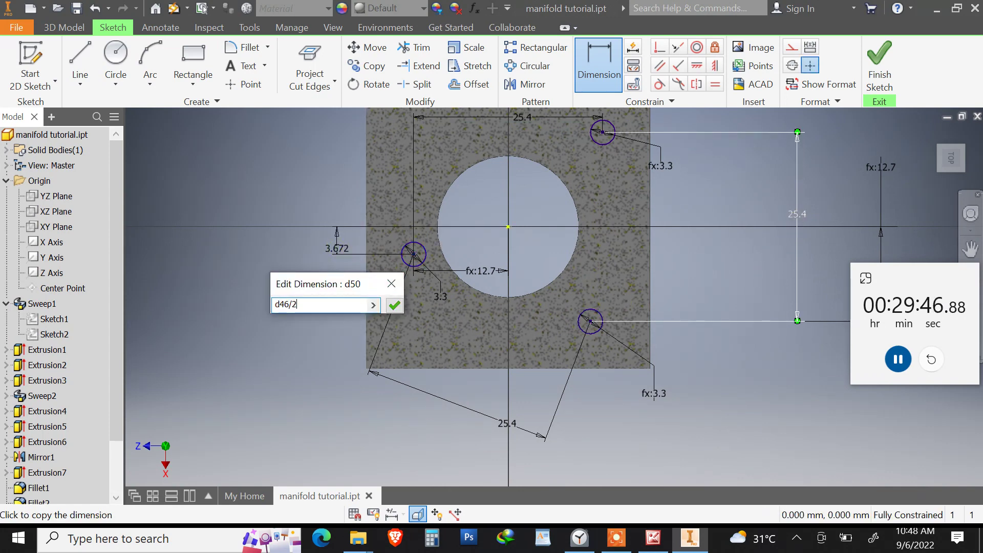
{"action": "key", "text": "Return"}
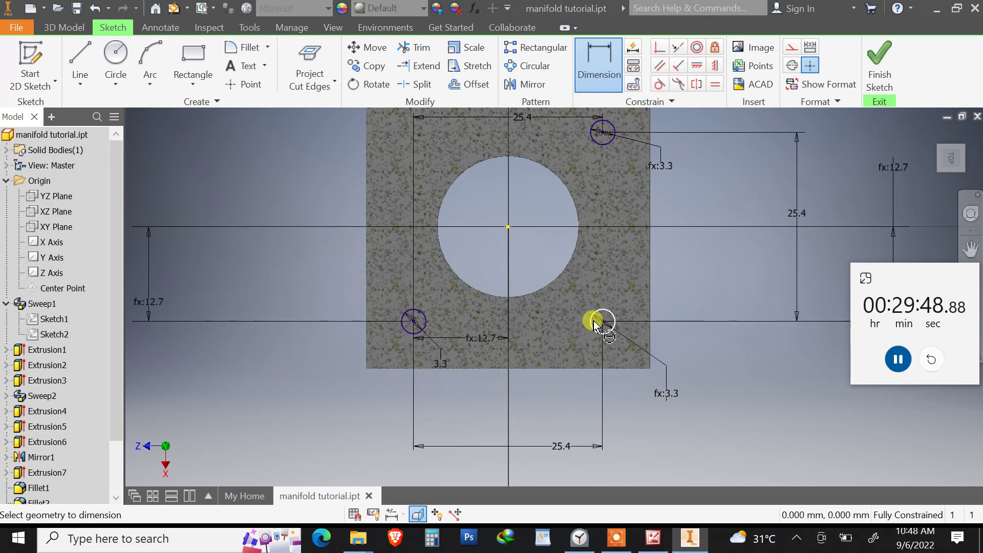
Finish the sketch and set up a cut extrusion of the front corner's 3.3 mm circle with To Next extents
{"action": "scroll", "coordinate": [596, 324], "scroll_direction": "down", "scroll_amount": 2}
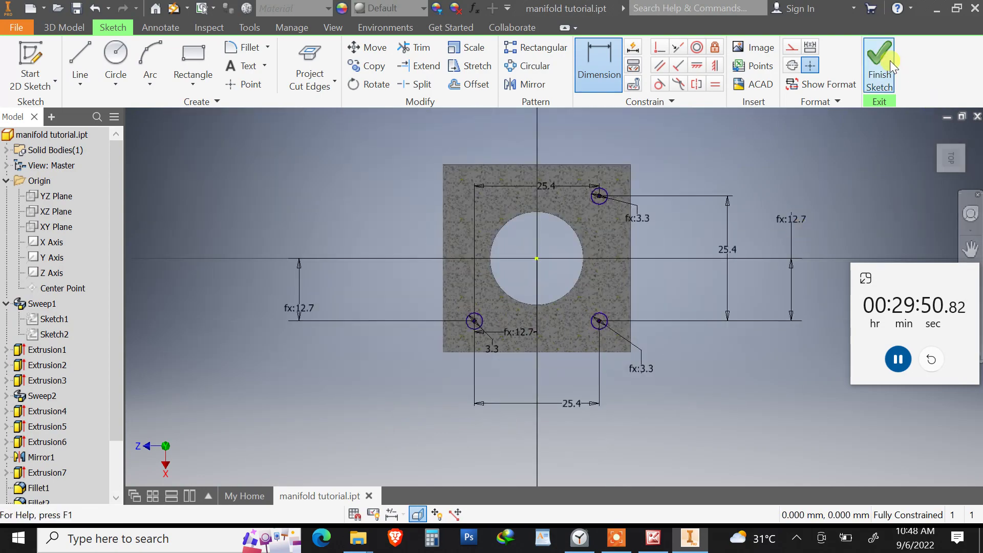
{"action": "left_click", "coordinate": [891, 64]}
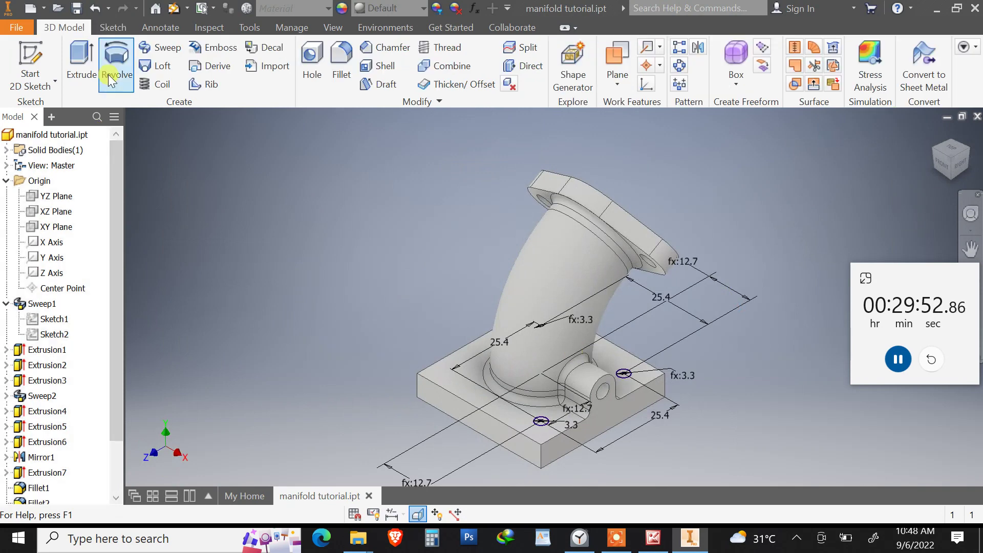
{"action": "left_click", "coordinate": [81, 64]}
{"action": "middle_click_drag", "start_coordinate": [450, 289], "coordinate": [427, 159]}
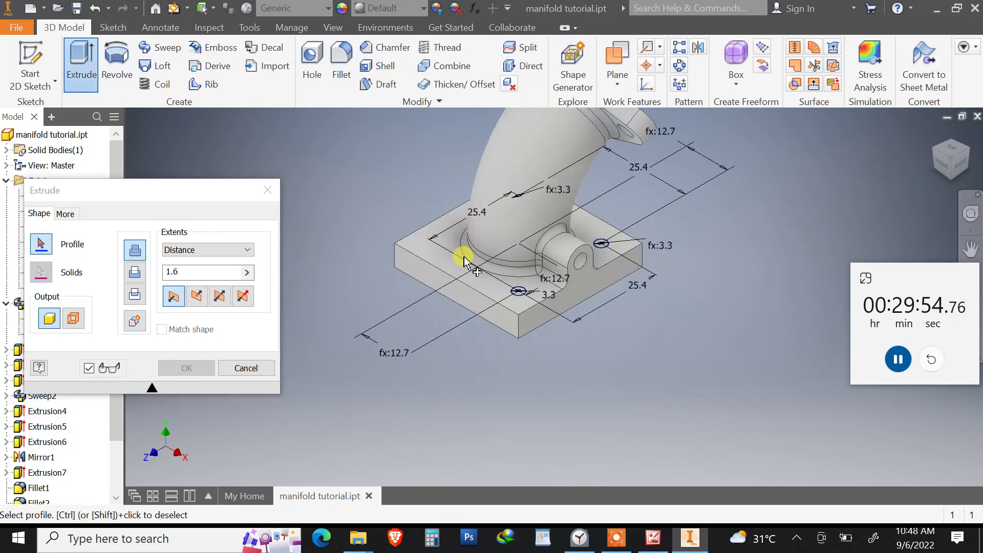
{"action": "scroll", "coordinate": [507, 271], "scroll_direction": "up", "scroll_amount": 5}
{"action": "left_click", "coordinate": [527, 310]}
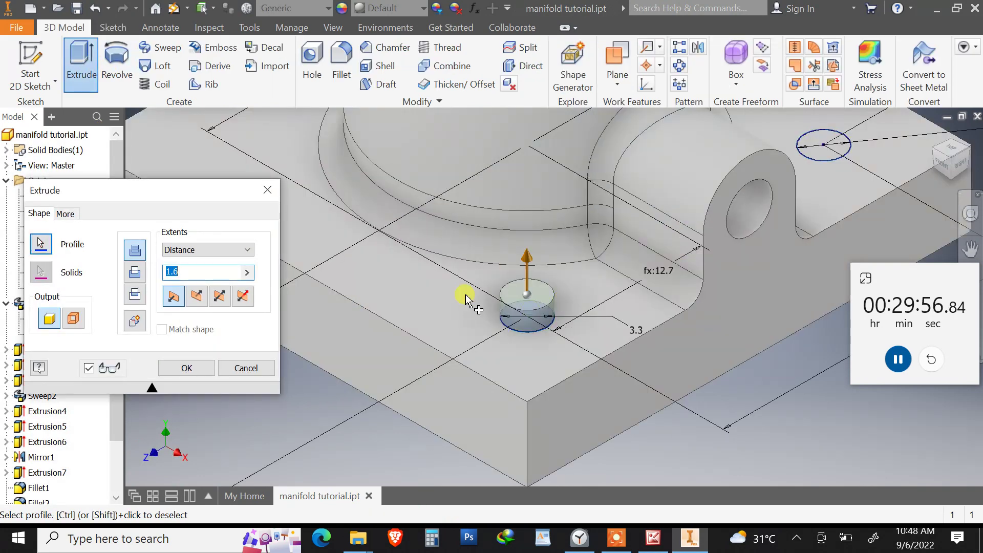
{"action": "left_click", "coordinate": [134, 272]}
{"action": "left_click", "coordinate": [182, 251]}
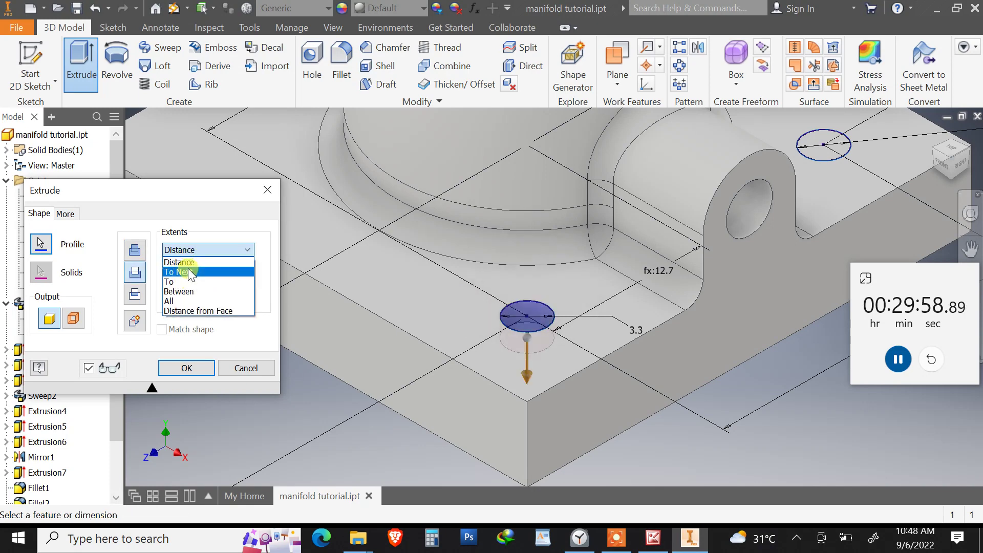
{"action": "left_click", "coordinate": [190, 273]}
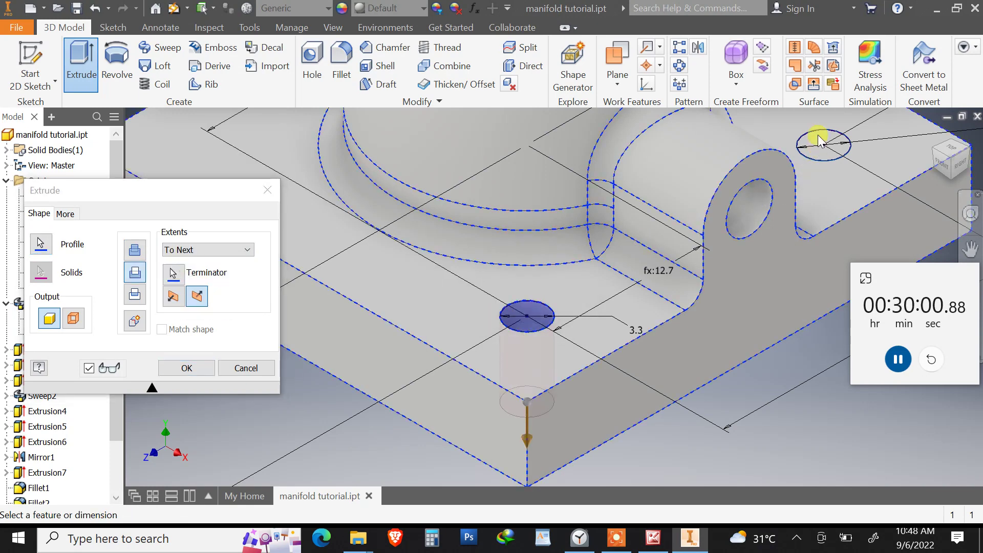
Add the other two hole circles to the cut extrusion's profiles and cut all three holes through the base
{"action": "left_click", "coordinate": [42, 243]}
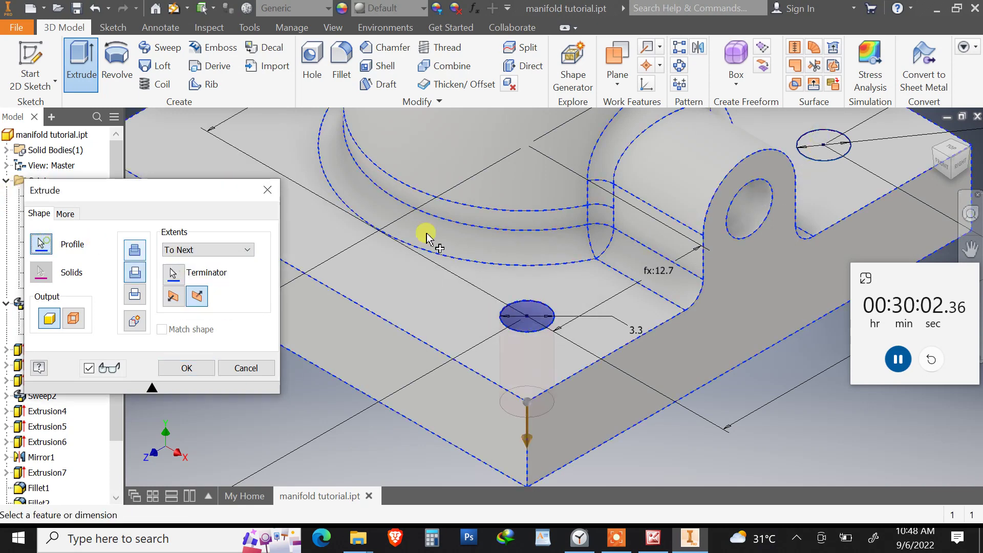
{"action": "left_click", "coordinate": [823, 144]}
{"action": "scroll", "coordinate": [696, 223], "scroll_direction": "down", "scroll_amount": 2}
{"action": "middle_click_drag", "start_coordinate": [588, 235], "coordinate": [615, 313]}
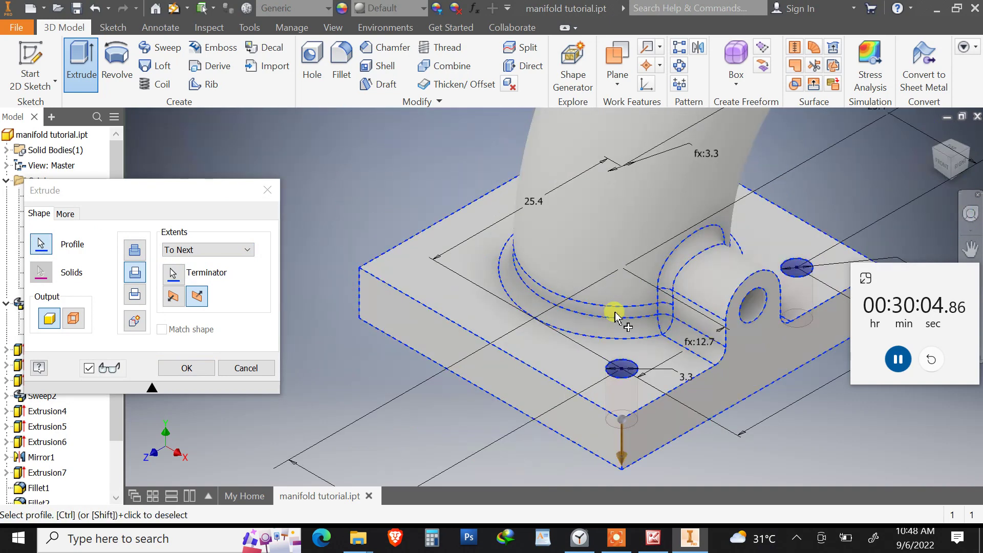
{"action": "middle_click_drag", "start_coordinate": [582, 350], "coordinate": [596, 149], "text": "shift"}
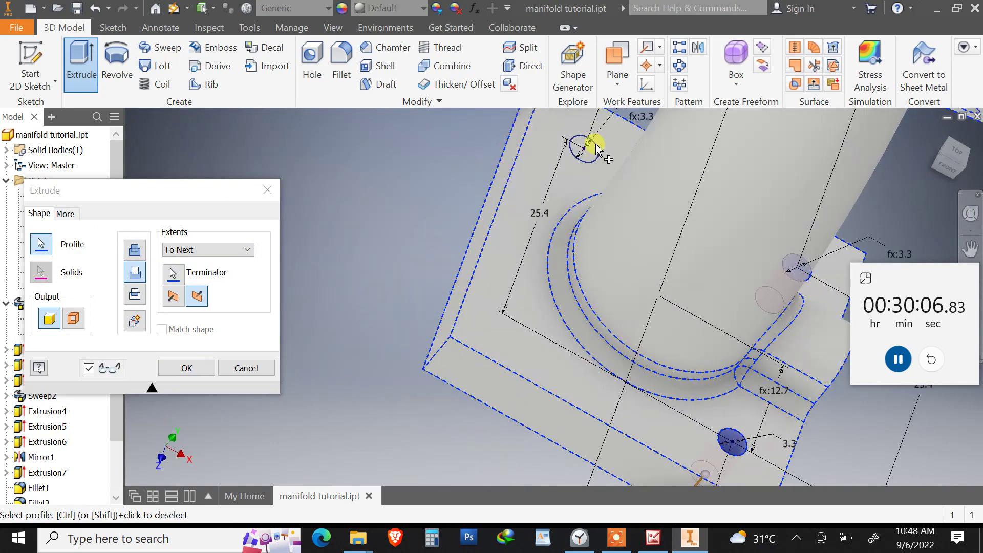
{"action": "left_click", "coordinate": [591, 151]}
{"action": "left_click", "coordinate": [186, 370]}
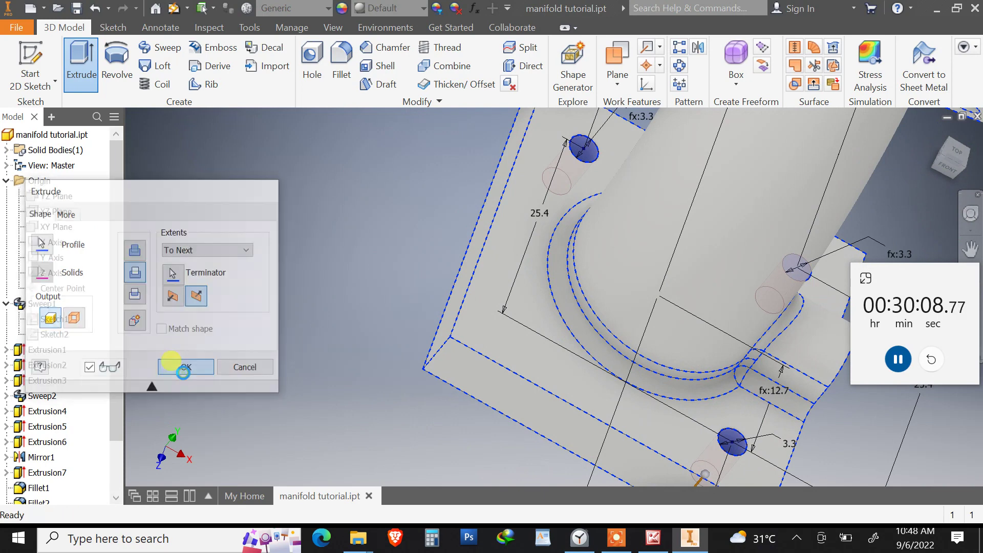
{"action": "middle_click_drag", "start_coordinate": [632, 397], "coordinate": [419, 357]}
{"action": "scroll", "coordinate": [425, 350], "scroll_direction": "down", "scroll_amount": 3}
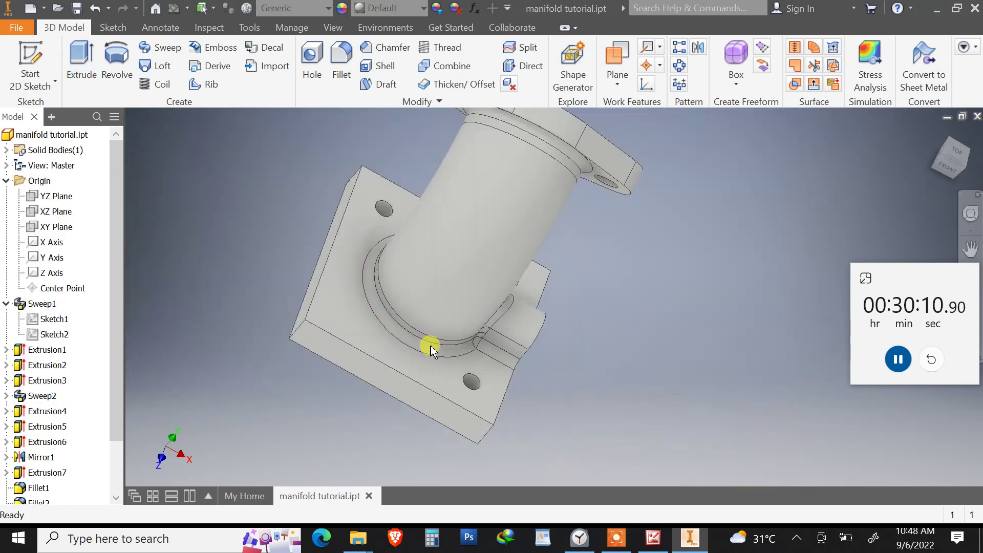
Check the counterbore dimensions in the reference drawing and start a sketch on the base's top face, with the view rotated and graphics sliced
{"action": "left_click", "coordinate": [653, 538]}
{"action": "scroll", "coordinate": [491, 365], "scroll_direction": "down", "scroll_amount": 5}
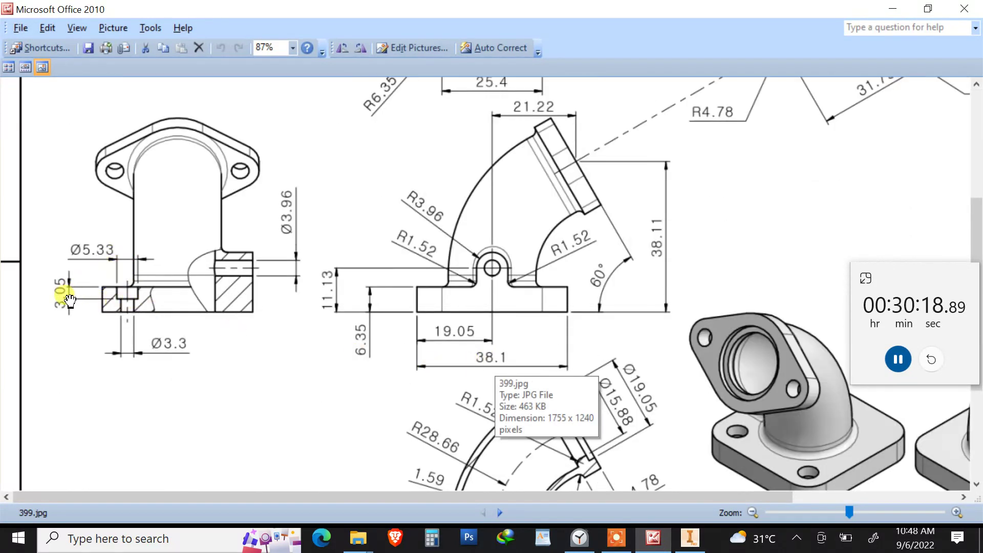
{"action": "left_click", "coordinate": [690, 538]}
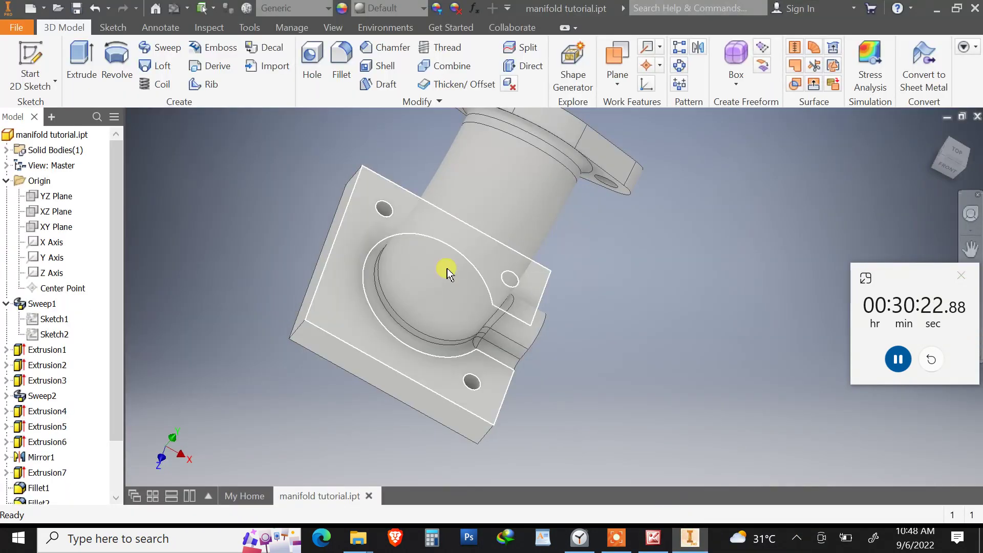
{"action": "left_click", "coordinate": [340, 284]}
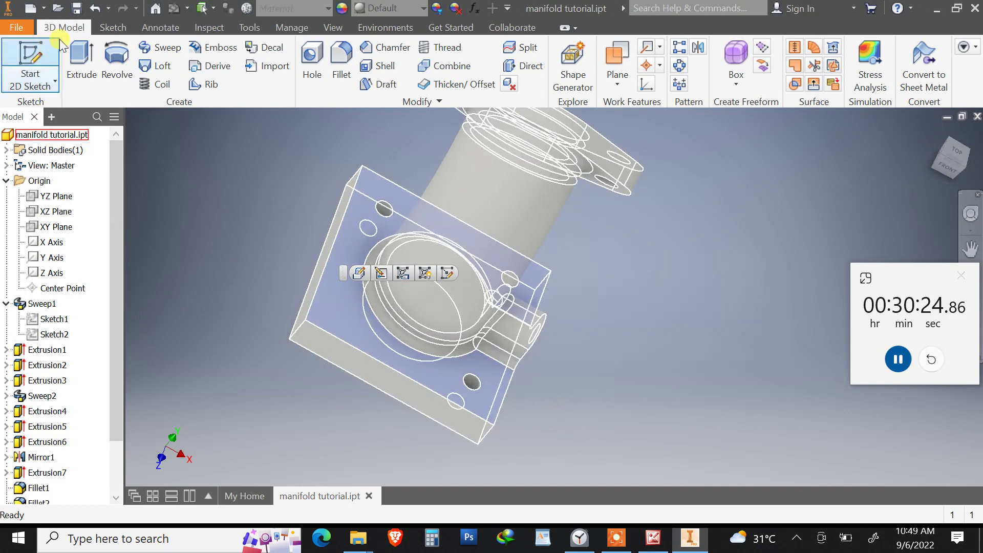
{"action": "left_click", "coordinate": [29, 59]}
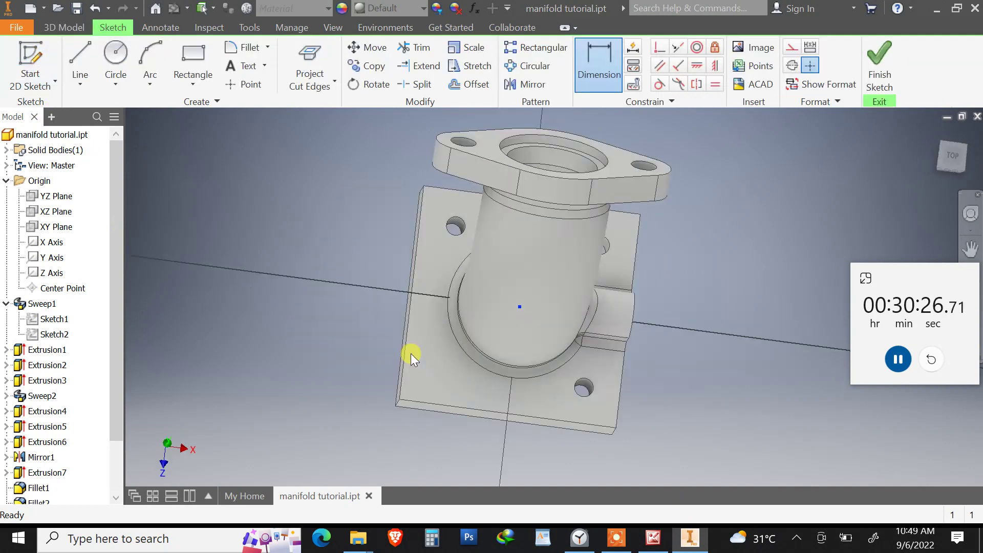
{"action": "left_click", "coordinate": [970, 249]}
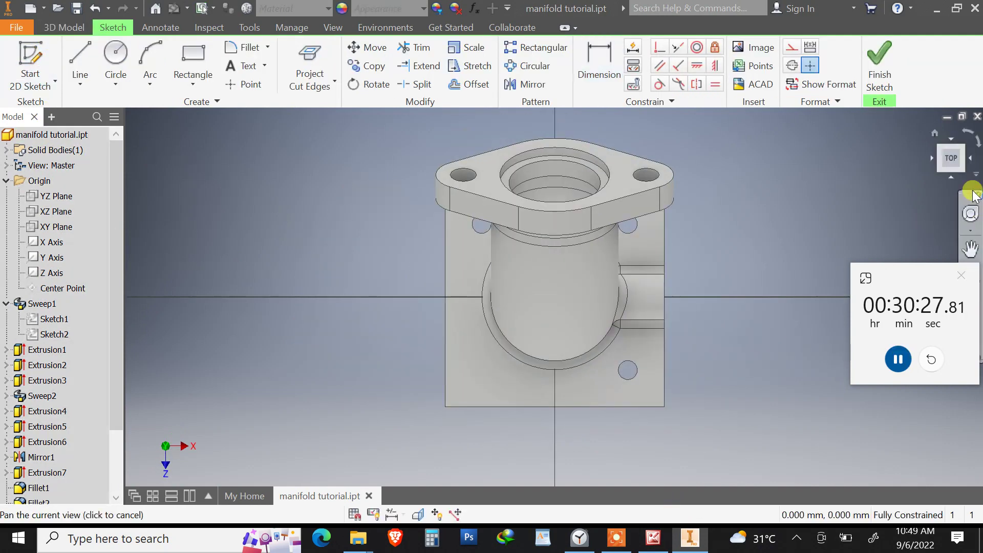
{"action": "left_click", "coordinate": [974, 146]}
{"action": "left_click", "coordinate": [418, 514]}
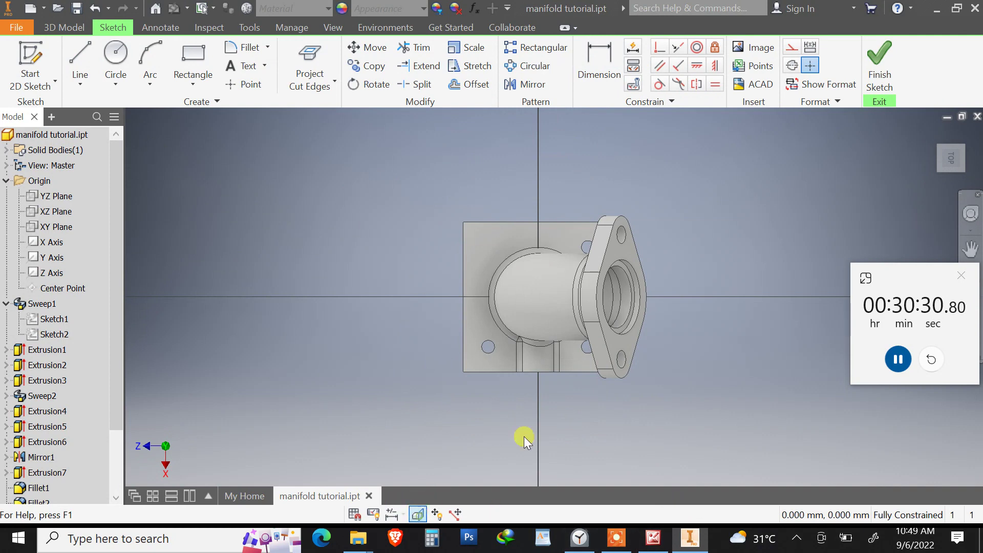
Sketch a circle about 5.8 mm in diameter outside the base outline
{"action": "scroll", "coordinate": [318, 221], "scroll_direction": "down", "scroll_amount": 3}
{"action": "left_click", "coordinate": [123, 59]}
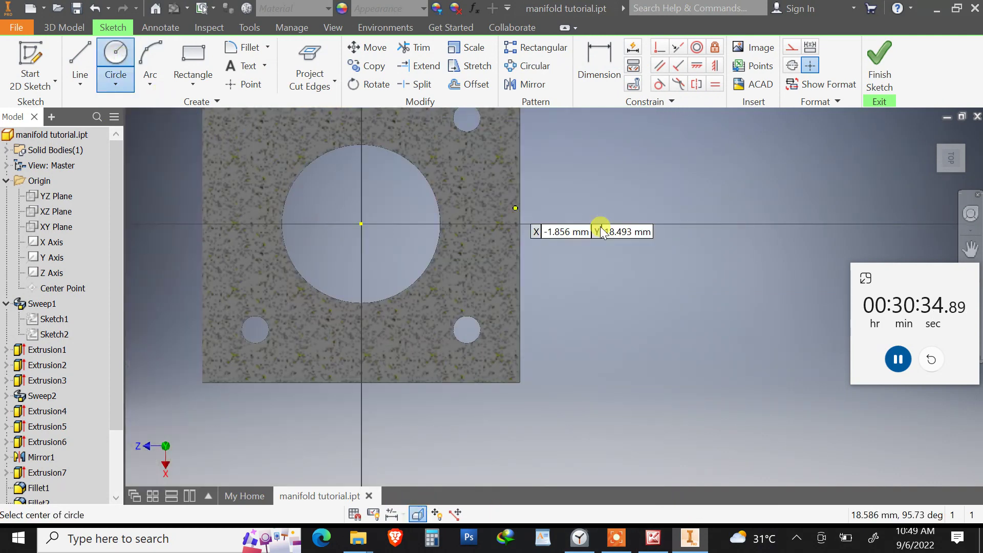
{"action": "middle_click_drag", "start_coordinate": [614, 204], "coordinate": [664, 243]}
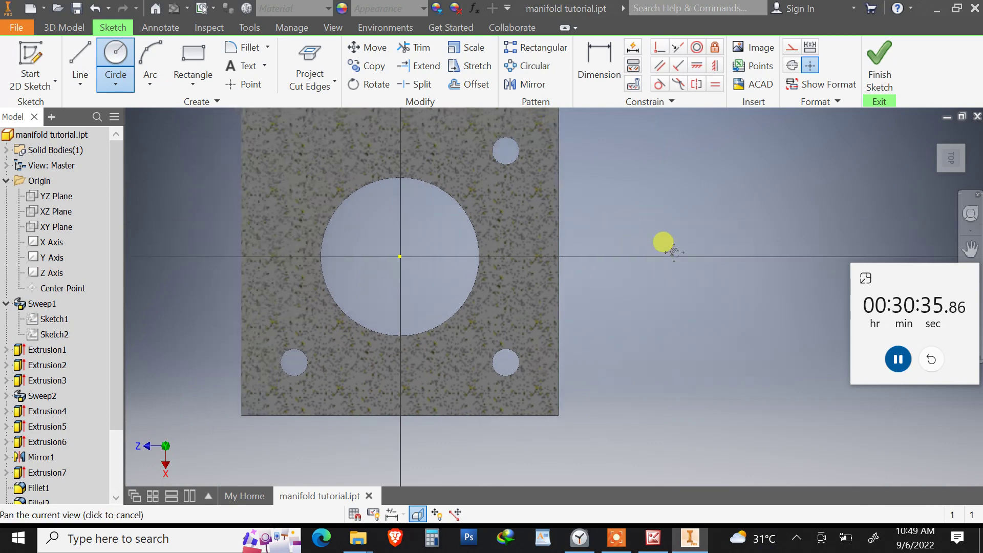
{"action": "left_click", "coordinate": [647, 209]}
{"action": "left_click", "coordinate": [669, 221]}
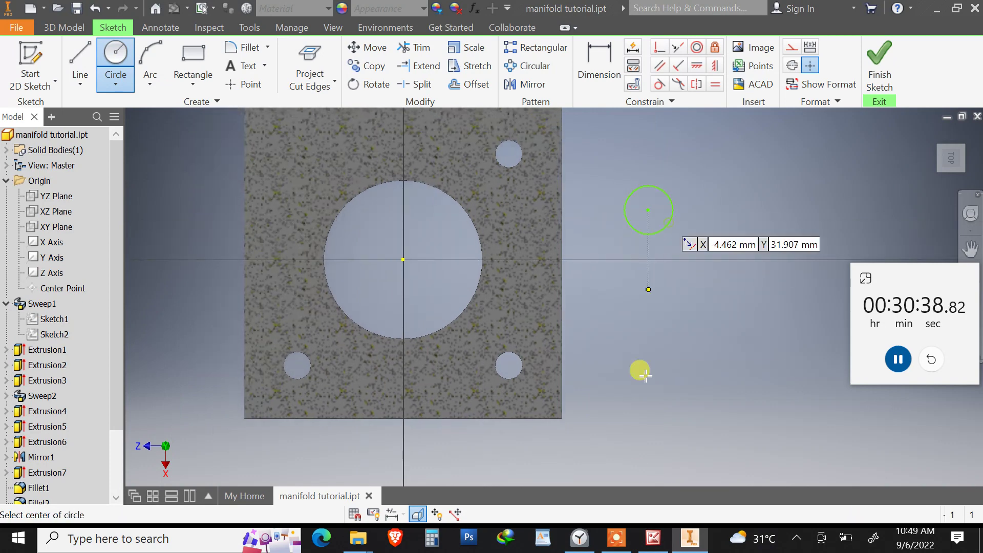
Check the counterbore diameter in the reference drawing and dimension the circle's diameter as 5.33 mm
{"action": "left_click", "coordinate": [664, 538]}
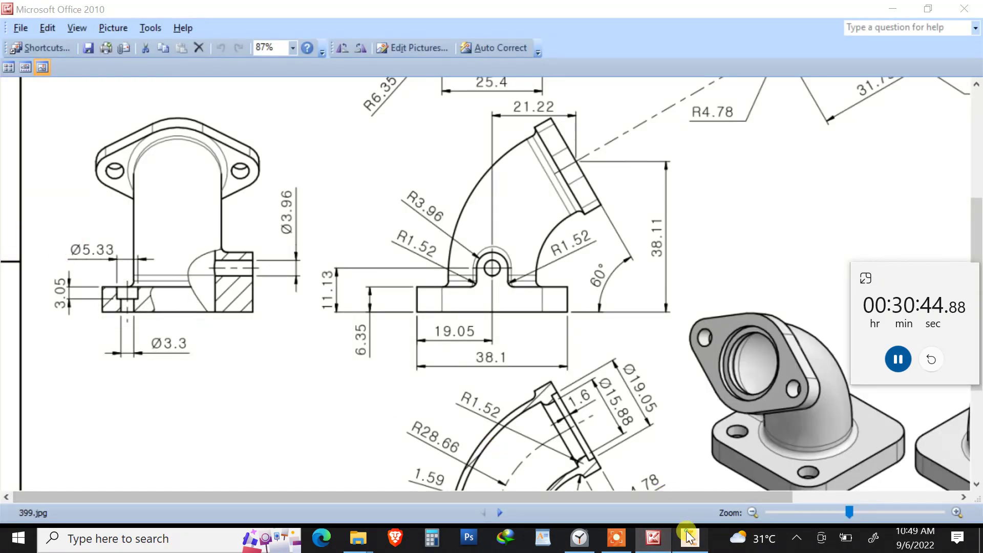
{"action": "left_click", "coordinate": [690, 539]}
{"action": "key", "text": "d"}
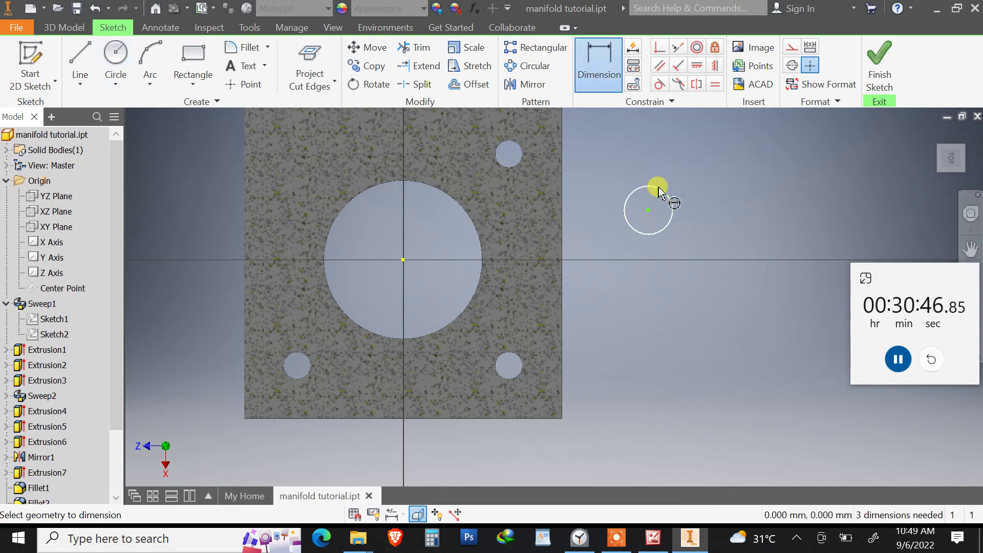
{"action": "left_click", "coordinate": [665, 194]}
{"action": "left_click", "coordinate": [686, 191]}
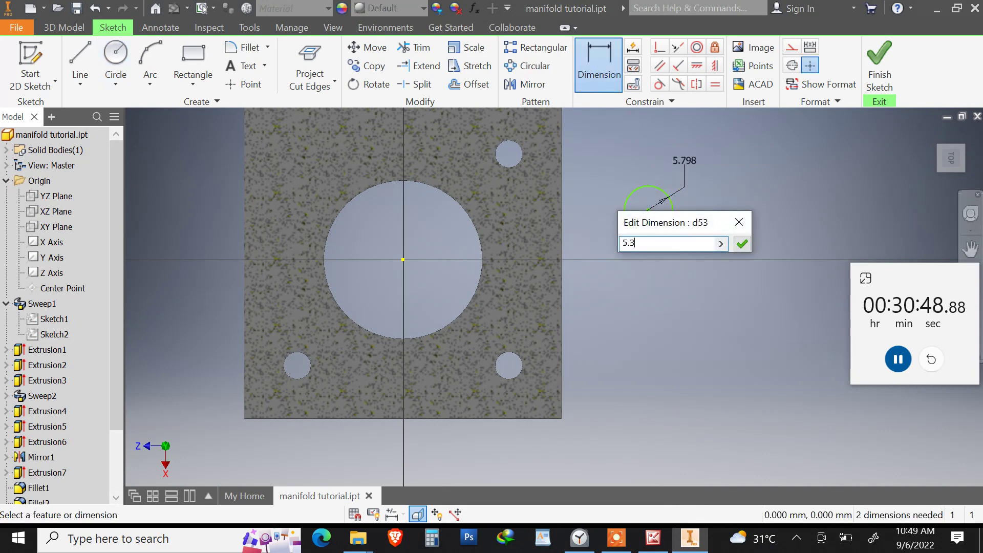
{"action": "type", "text": "3"}
{"action": "key", "text": "Return"}
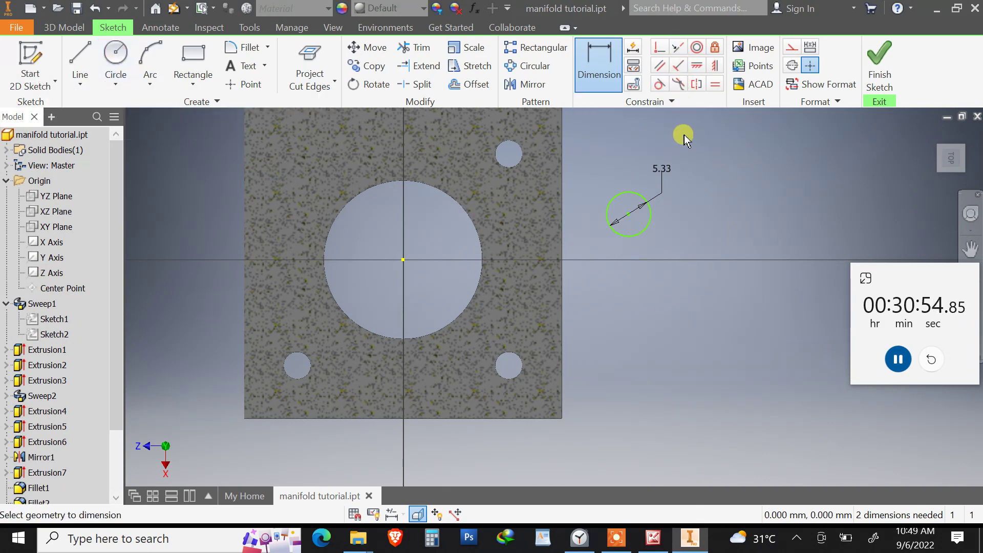
Make the 5.33 mm circle concentric with the base's lower-left mounting hole and finish the sketch
{"action": "left_click", "coordinate": [694, 51]}
{"action": "left_click", "coordinate": [641, 231]}
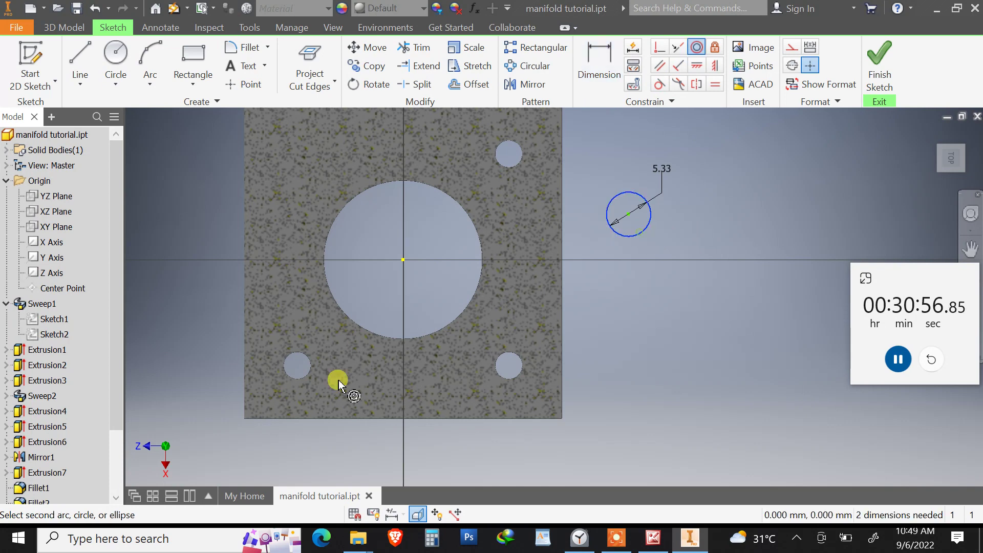
{"action": "left_click", "coordinate": [309, 372]}
{"action": "left_click", "coordinate": [880, 58]}
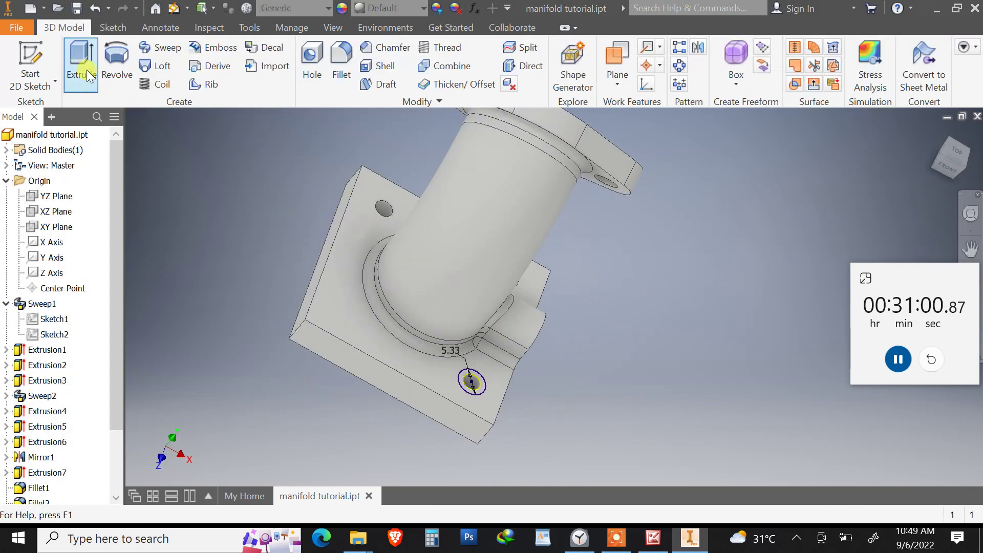
Cut the full 5.33 mm circle 3.05 mm down into the base with Extrude, taking the depth from the reference drawing
{"action": "left_click", "coordinate": [80, 61]}
{"action": "scroll", "coordinate": [472, 382], "scroll_direction": "up", "scroll_amount": 2}
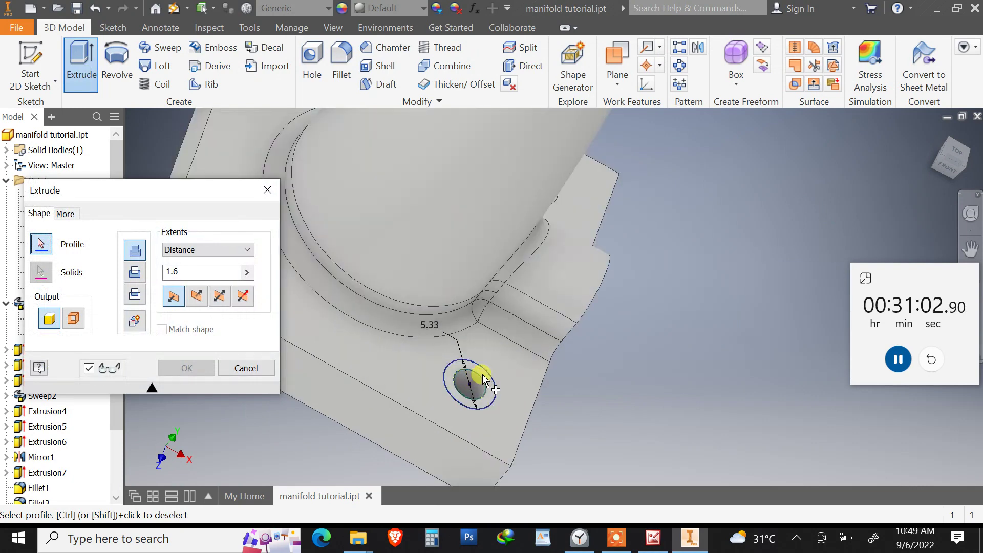
{"action": "left_click", "coordinate": [481, 379]}
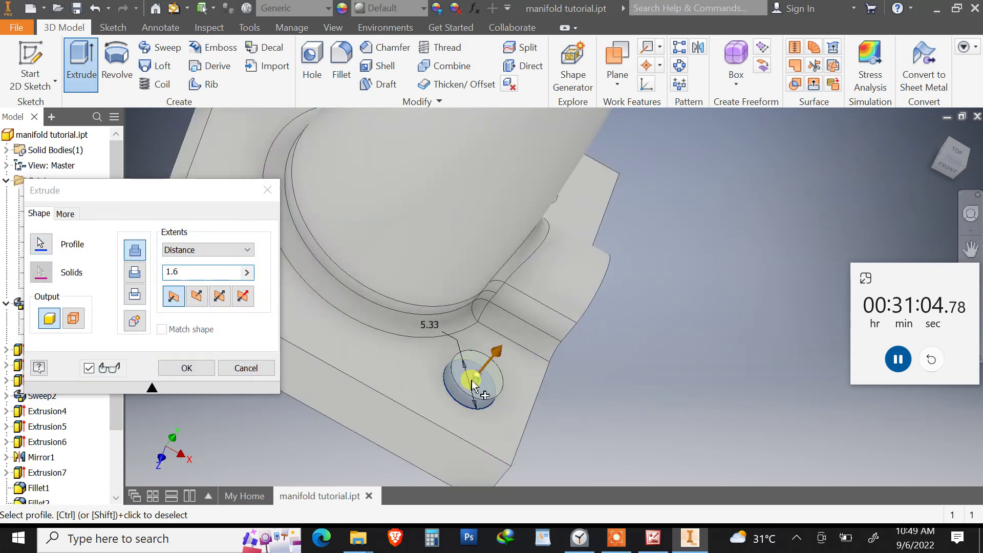
{"action": "left_click", "coordinate": [196, 296]}
{"action": "left_click", "coordinate": [135, 271]}
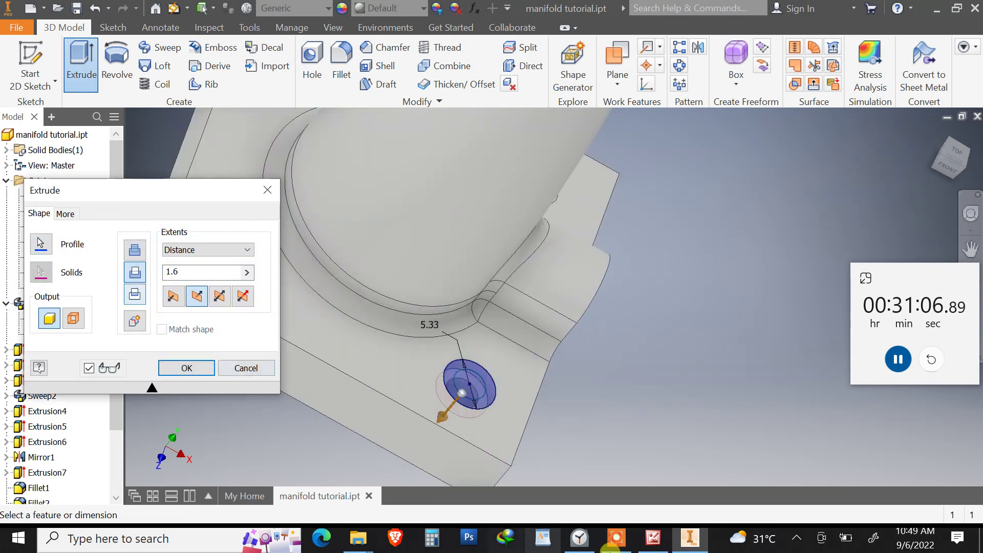
{"action": "left_click", "coordinate": [653, 537]}
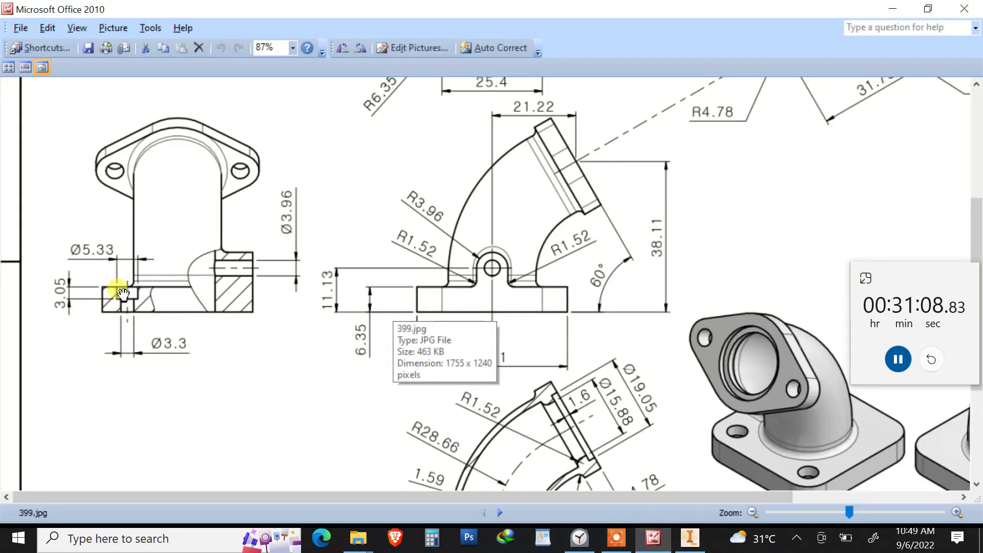
{"action": "left_click", "coordinate": [688, 538]}
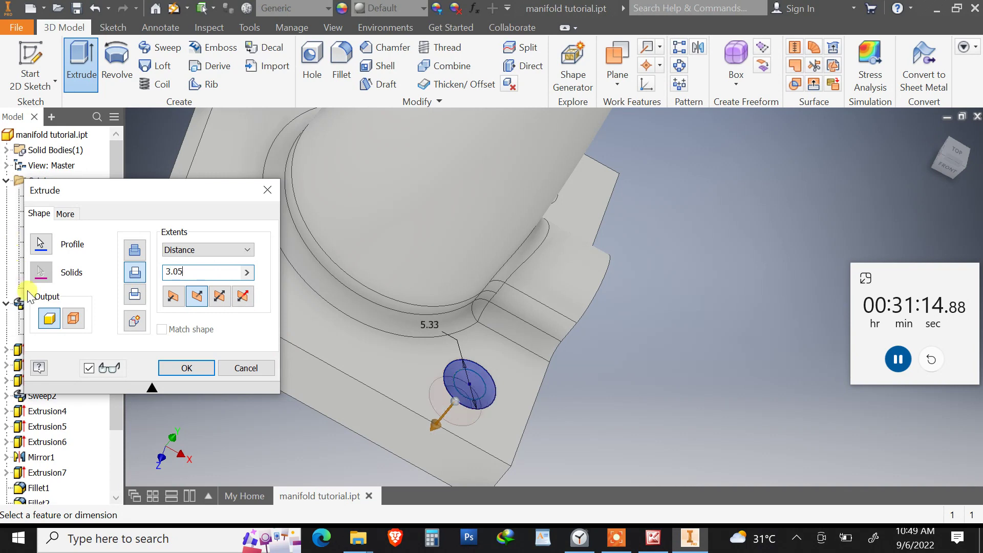
{"action": "left_click", "coordinate": [188, 367]}
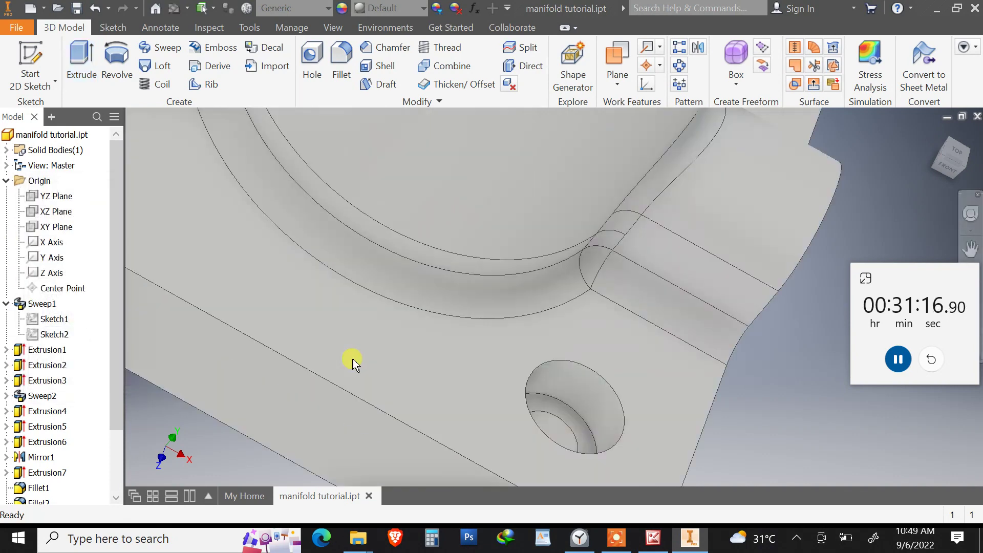
{"action": "middle_click_drag", "start_coordinate": [352, 359], "coordinate": [403, 384], "text": "shift"}
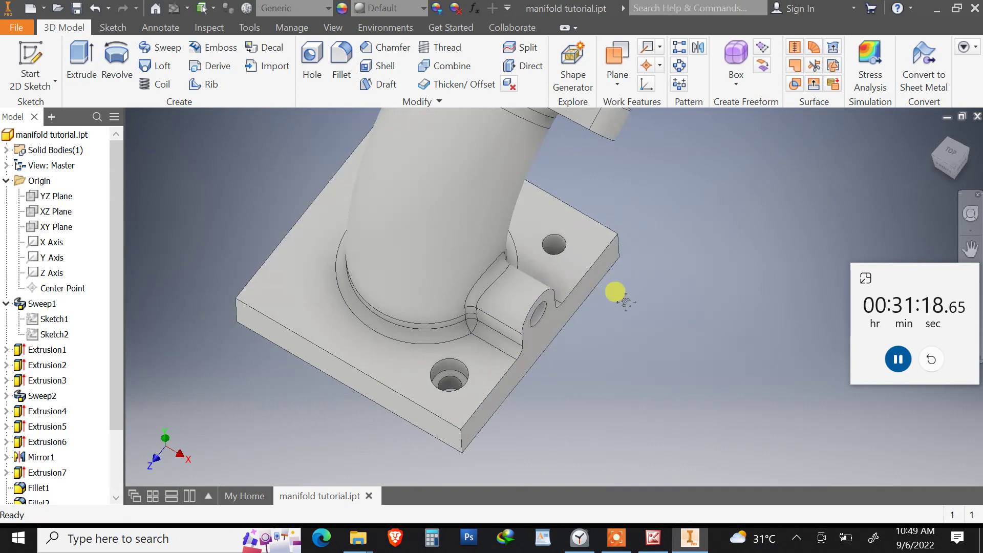
{"action": "left_click_drag", "start_coordinate": [116, 396], "coordinate": [89, 496]}
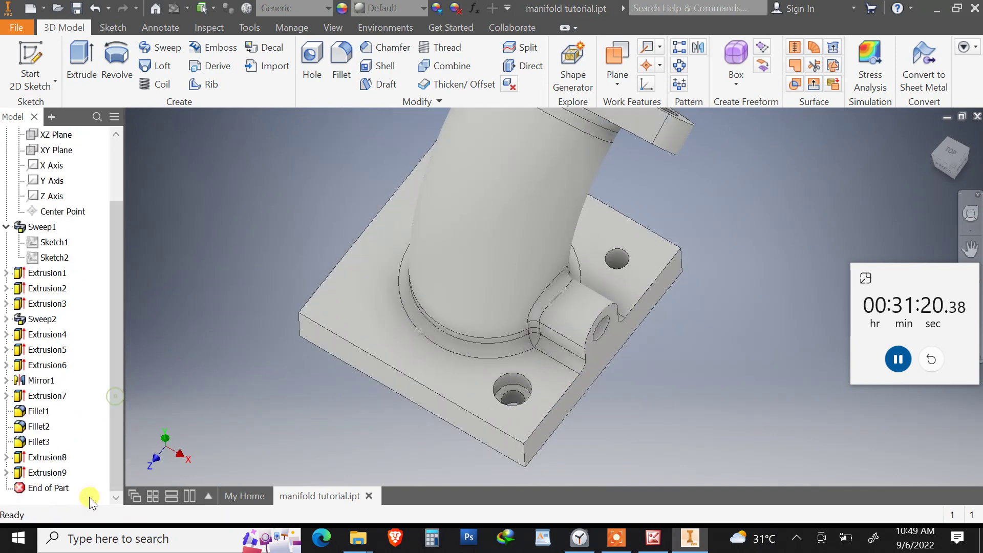
{"action": "left_click", "coordinate": [46, 473]}
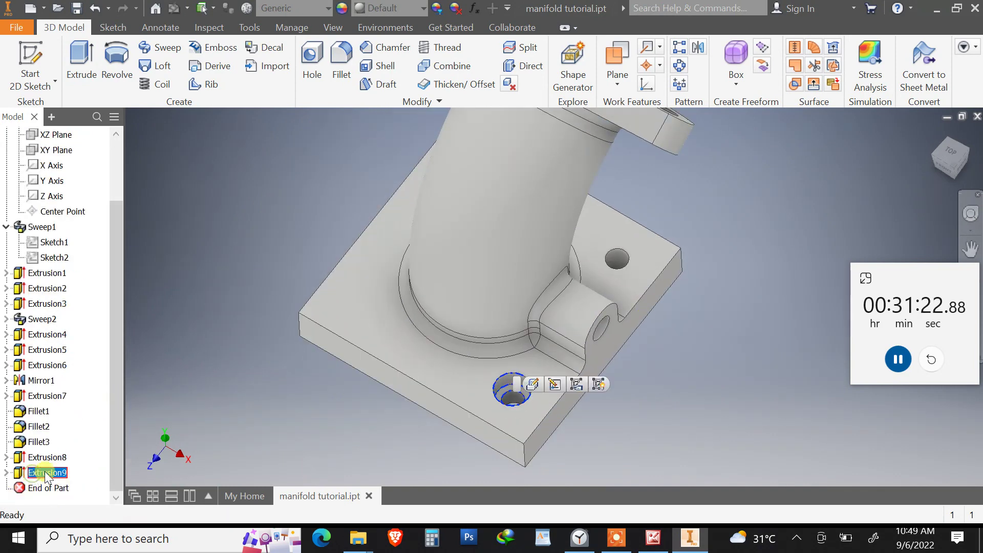
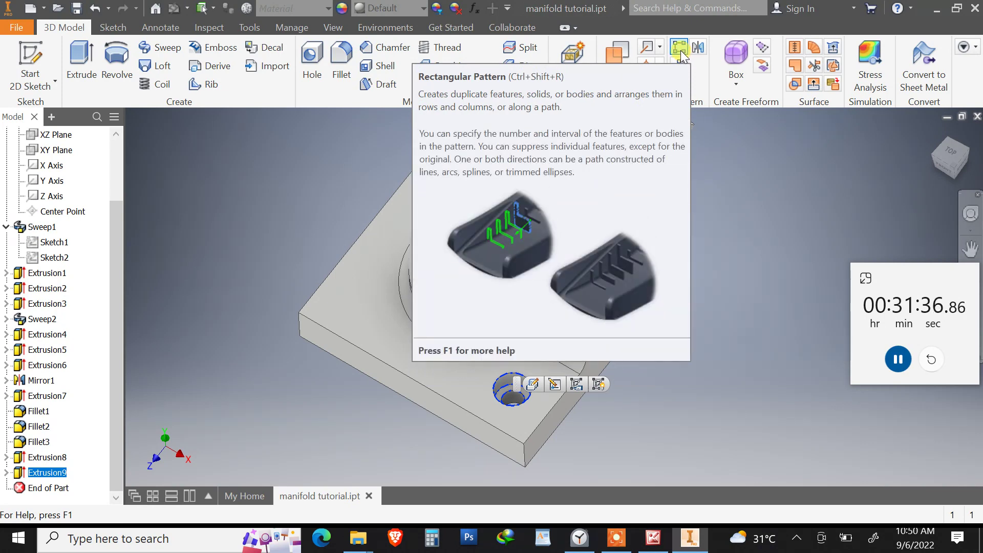
{"action": "left_click", "coordinate": [680, 50]}
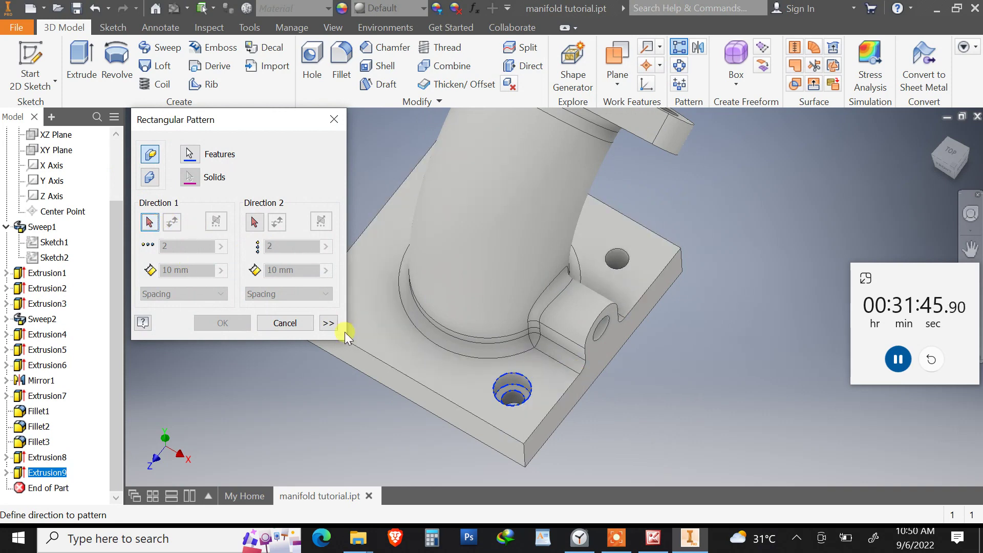
{"action": "left_click", "coordinate": [561, 398]}
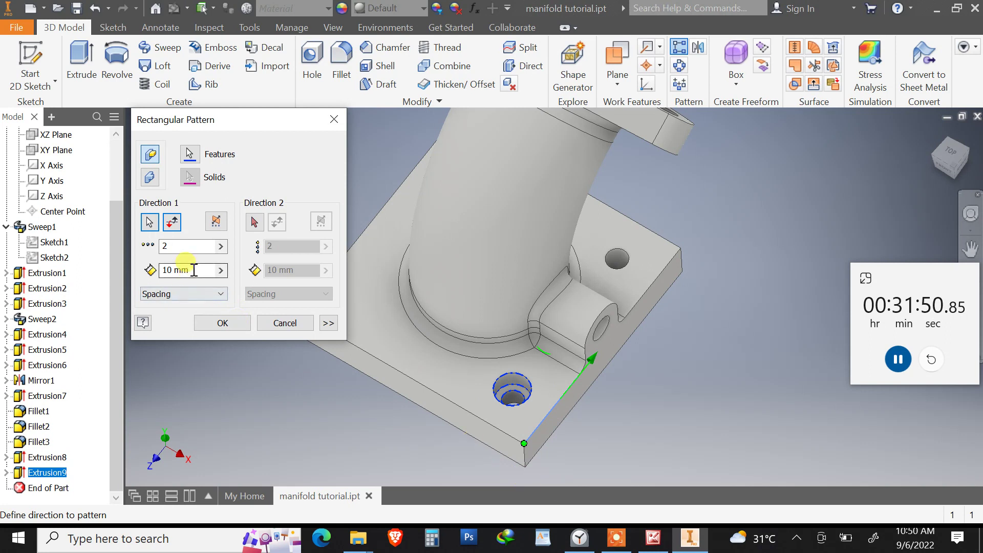
{"action": "left_click_drag", "start_coordinate": [194, 270], "coordinate": [149, 273]}
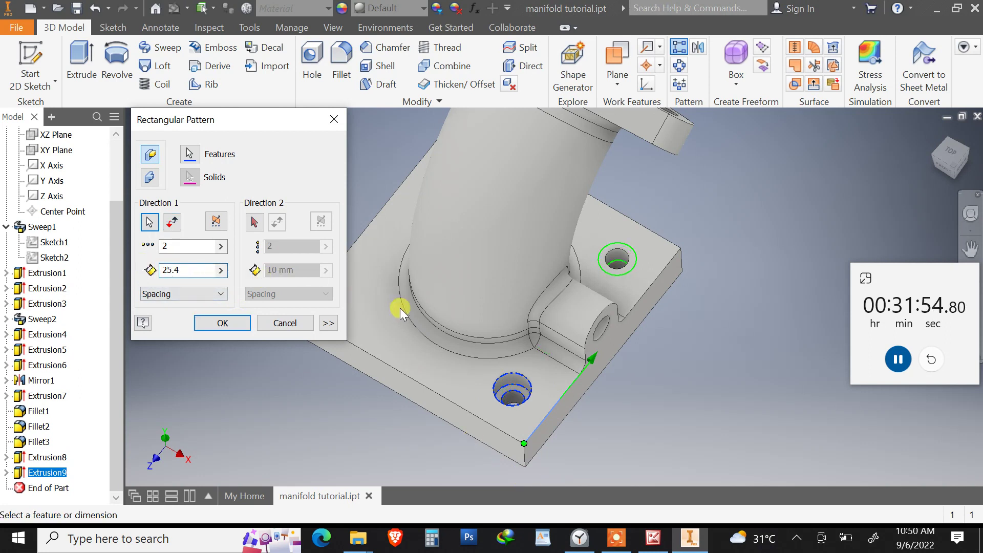
{"action": "type", "text": "25.4"}
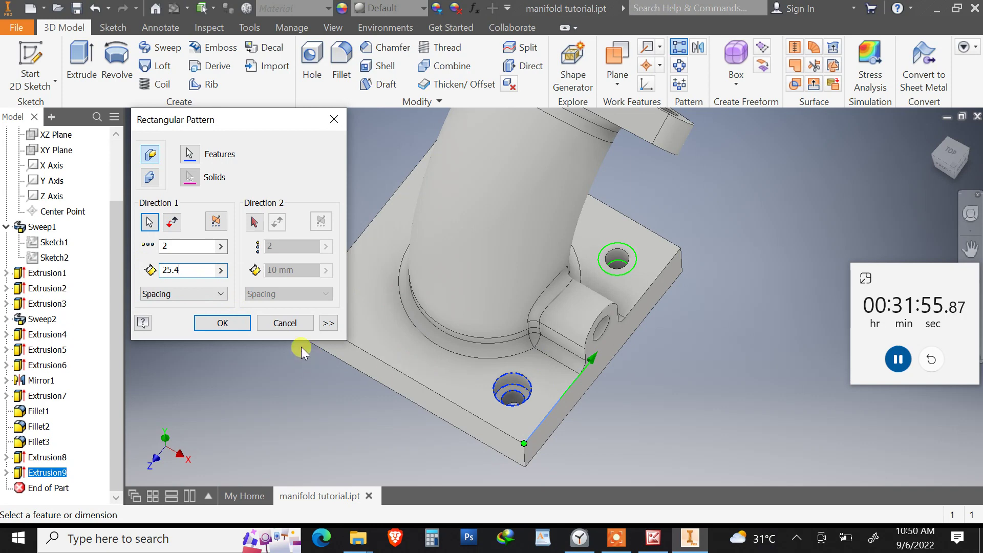
{"action": "left_click", "coordinate": [255, 221]}
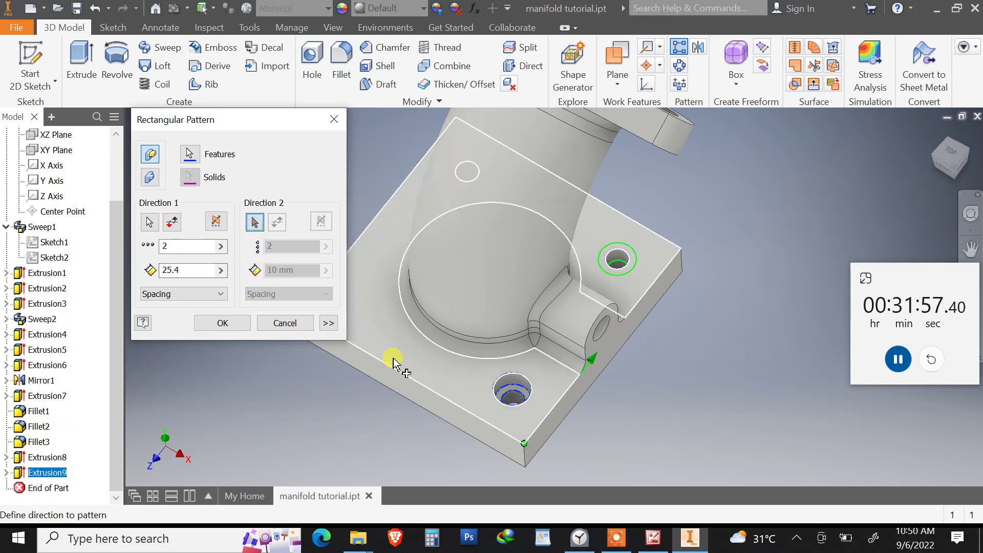
{"action": "left_click", "coordinate": [432, 391]}
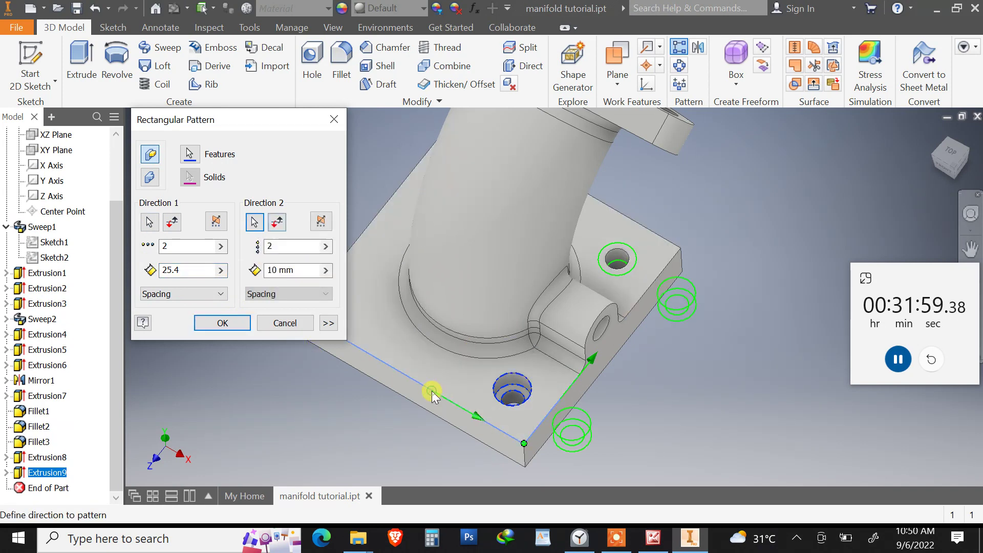
{"action": "left_click", "coordinate": [288, 325]}
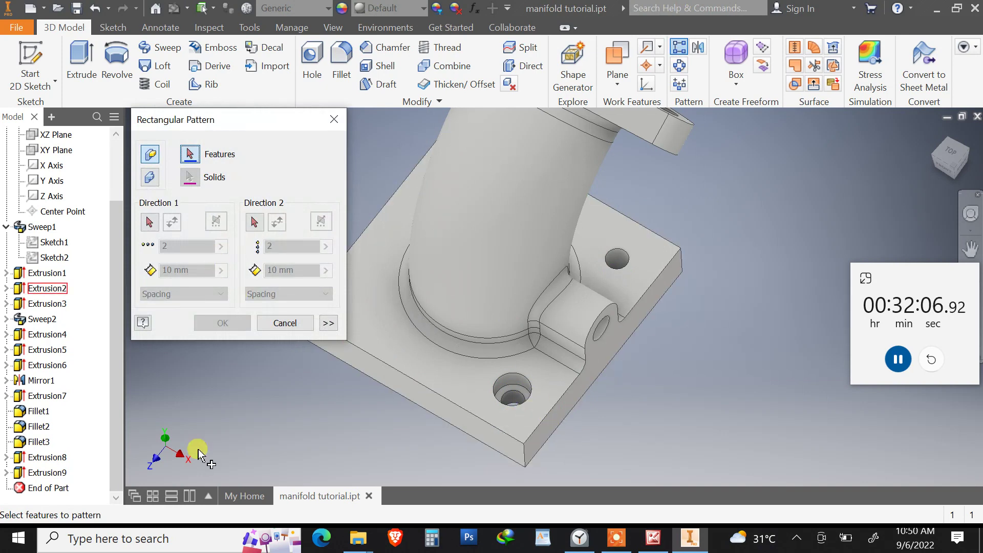
Pattern the counterbore cut along the base's side edge with a count of 25.4 and 10 mm spacing
{"action": "left_click", "coordinate": [35, 474]}
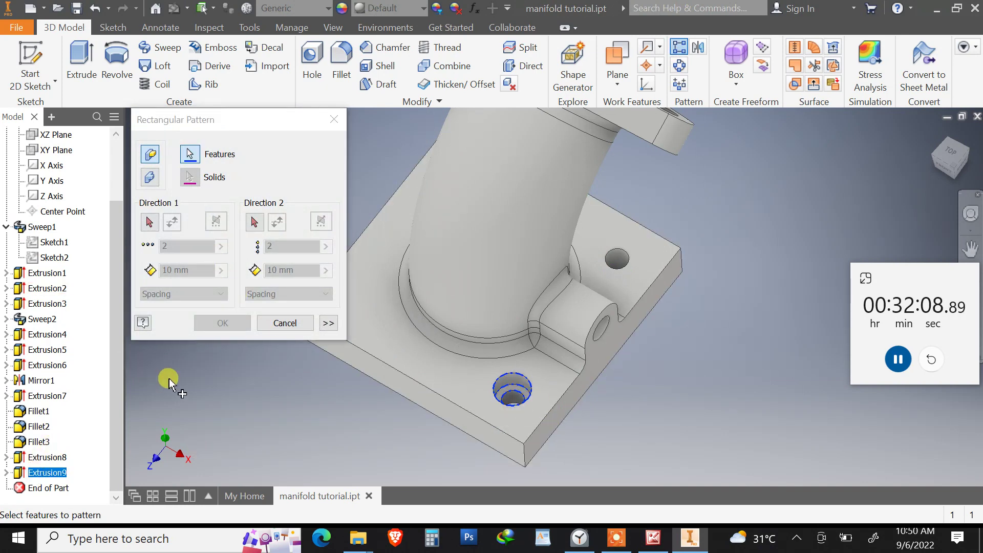
{"action": "left_click", "coordinate": [149, 222]}
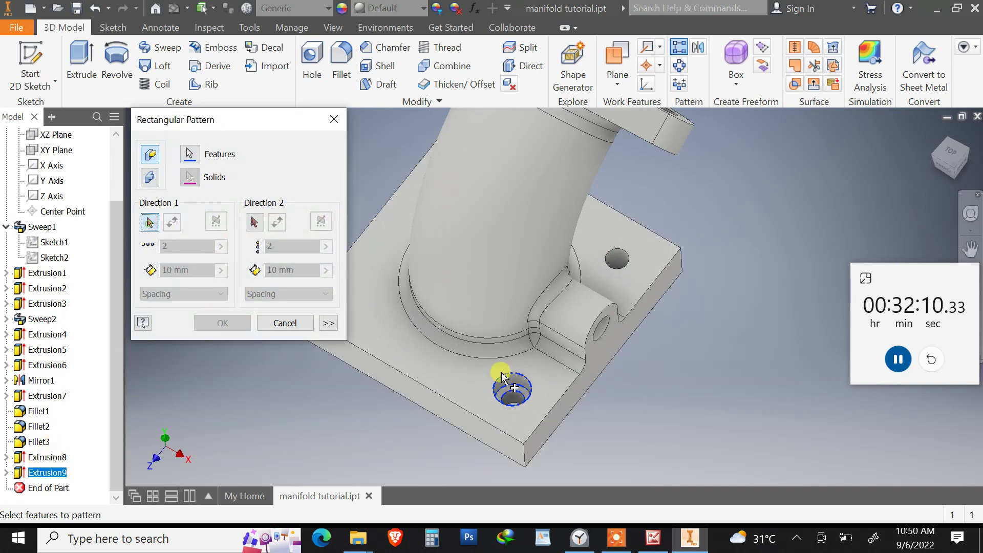
{"action": "left_click", "coordinate": [563, 397]}
{"action": "left_click", "coordinate": [172, 249]}
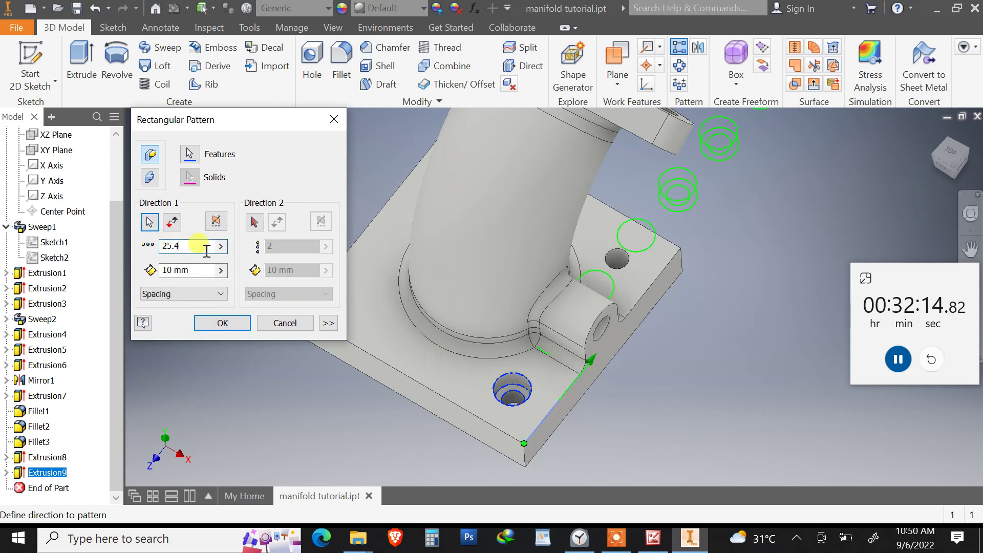
{"action": "left_click", "coordinate": [223, 323]}
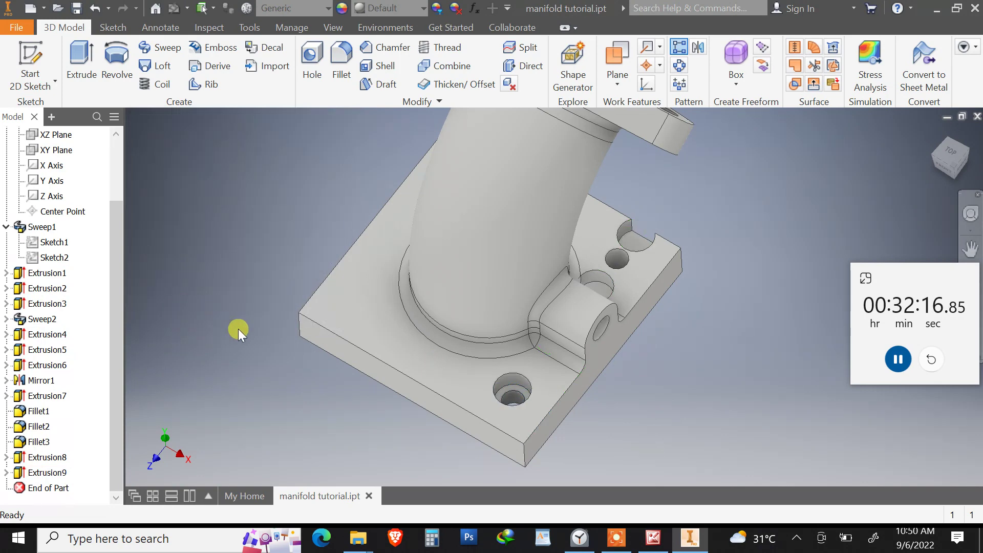
Edit the counterbore pattern to have 2 instances spaced 25.4 mm apart
{"action": "scroll", "coordinate": [118, 487], "scroll_direction": "down", "scroll_amount": 1}
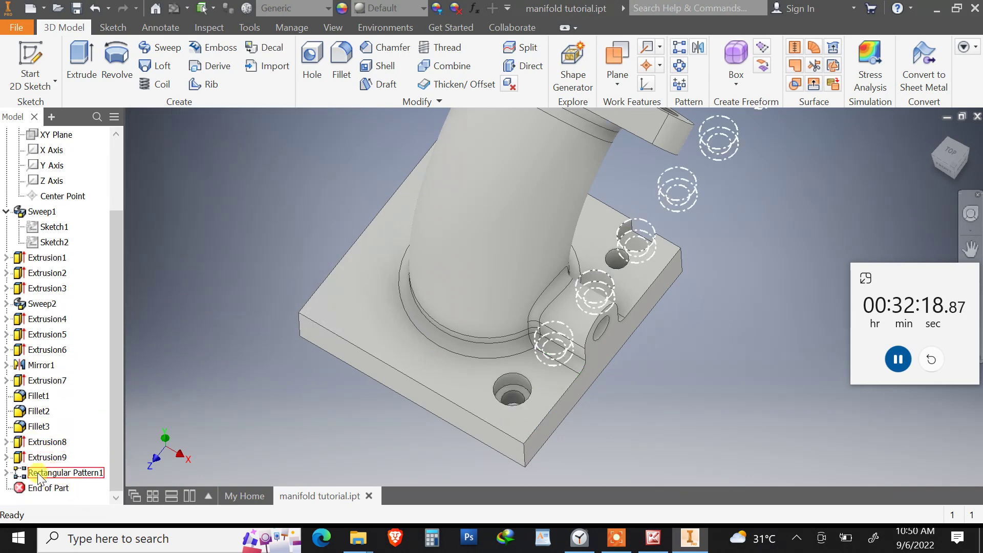
{"action": "double_click", "coordinate": [21, 472]}
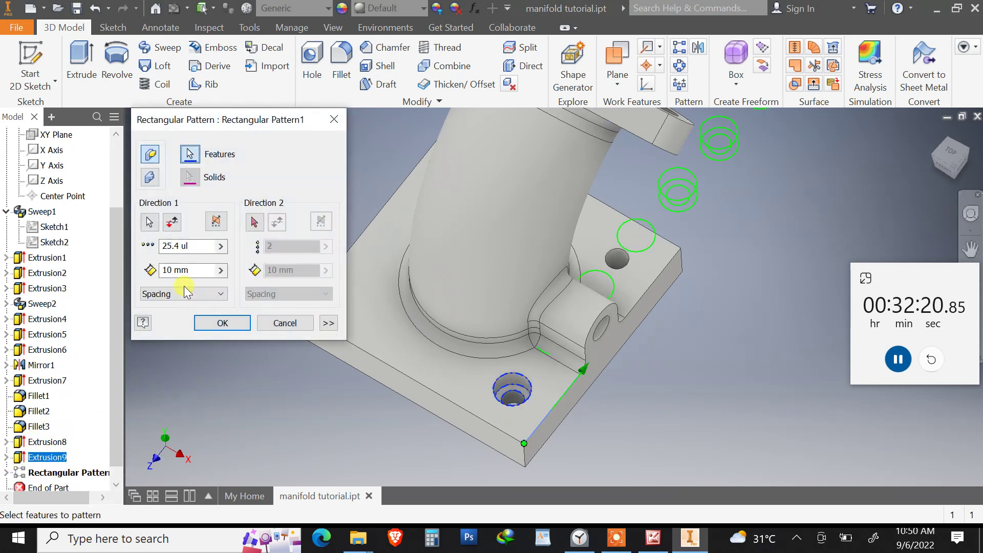
{"action": "double_click", "coordinate": [198, 248]}
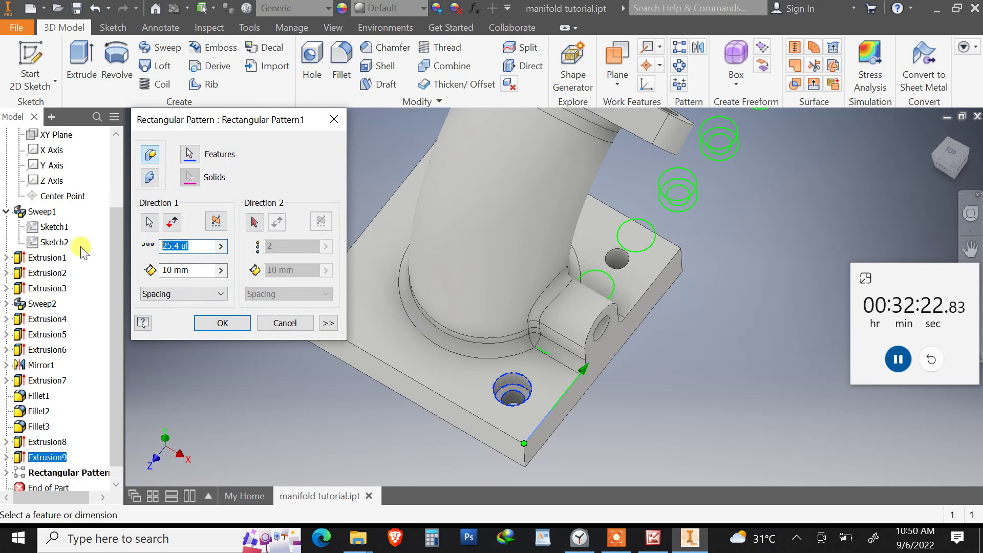
{"action": "type", "text": "2"}
{"action": "double_click", "coordinate": [190, 271]}
{"action": "type", "text": "2"}
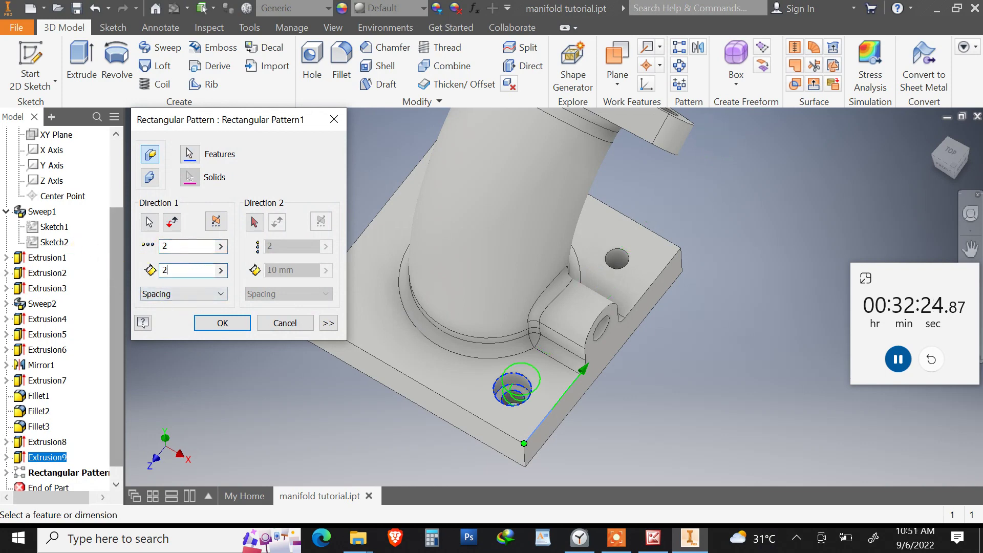
{"action": "type", "text": "5.4"}
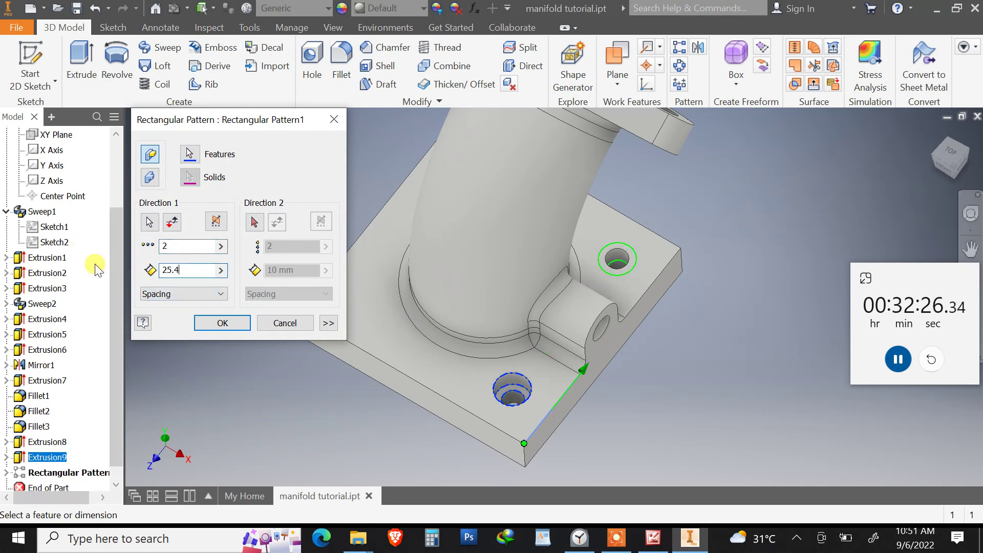
{"action": "left_click", "coordinate": [236, 324]}
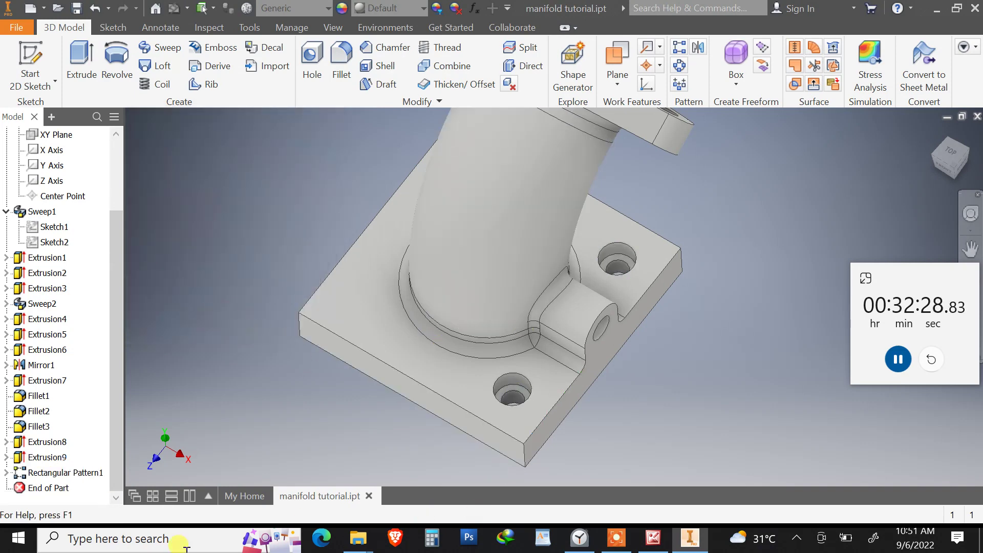
{"action": "left_click", "coordinate": [88, 471]}
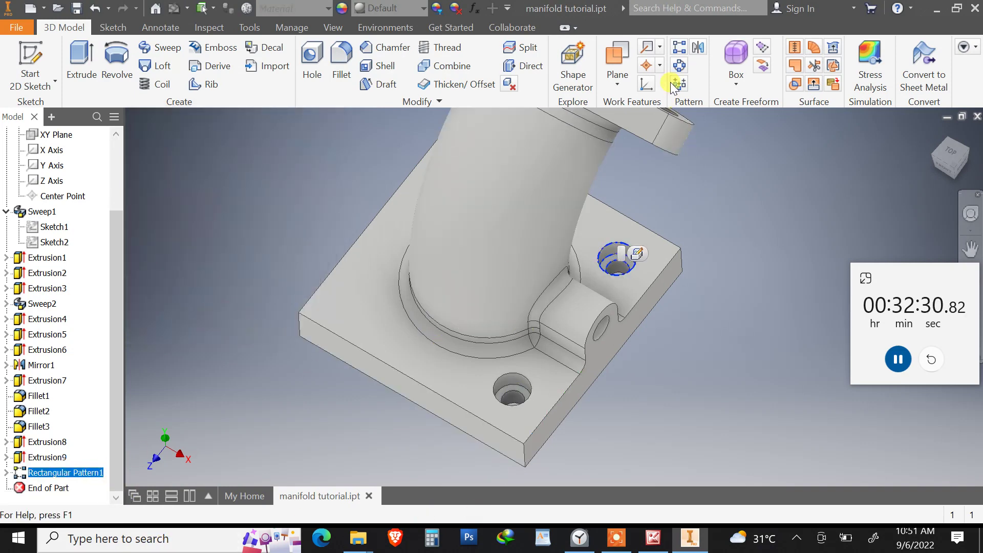
{"action": "left_click", "coordinate": [678, 47]}
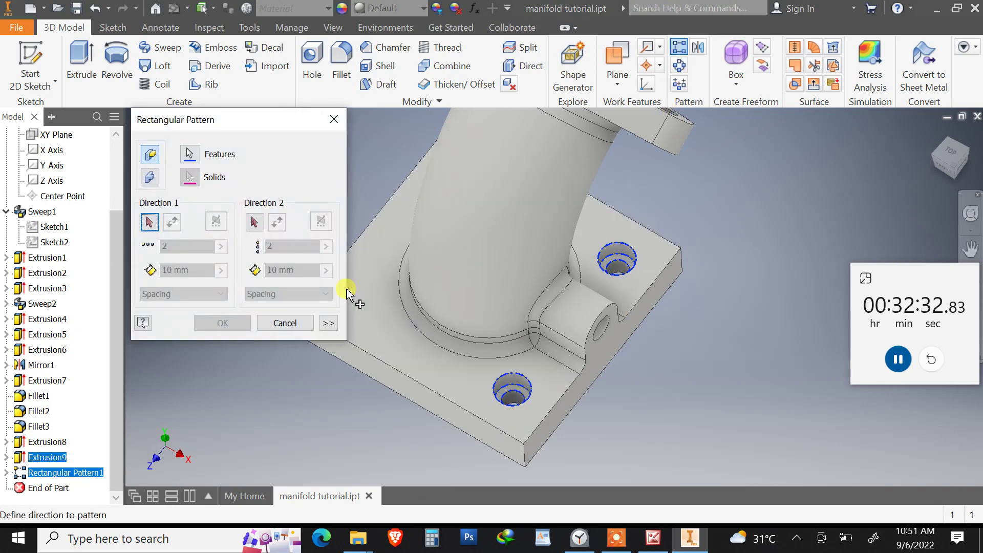
{"action": "left_click", "coordinate": [635, 222]}
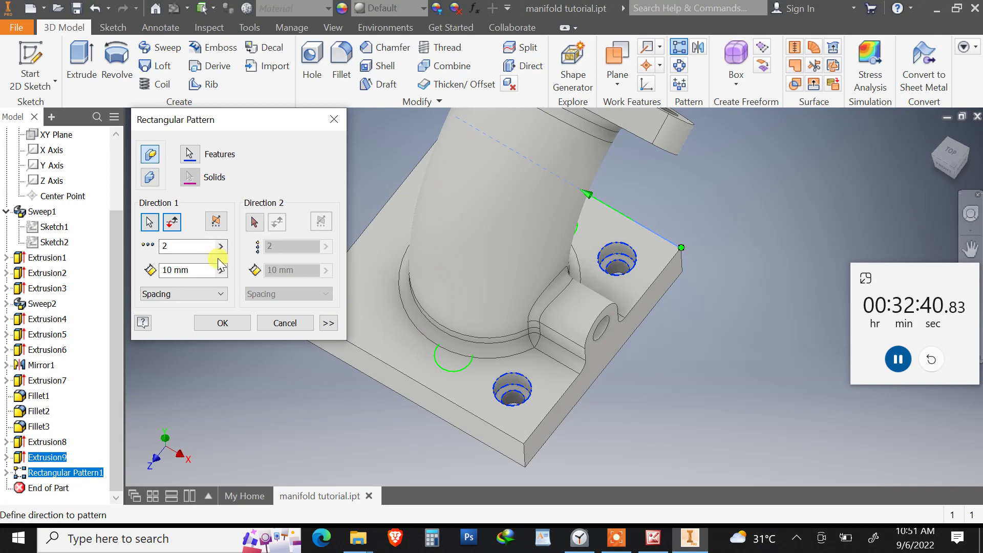
{"action": "key", "text": "Return"}
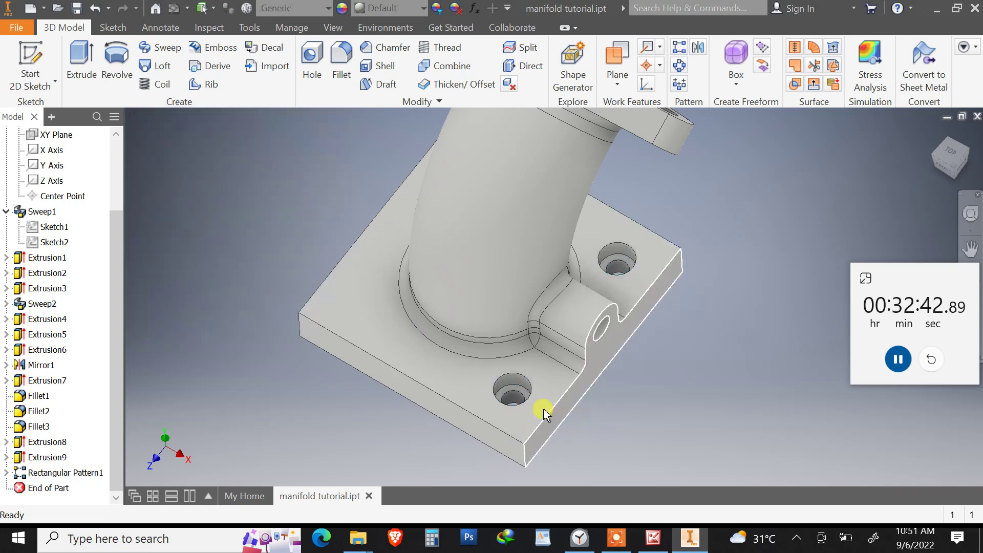
Delete the rectangular pattern of the counterbore
{"action": "left_click", "coordinate": [514, 405]}
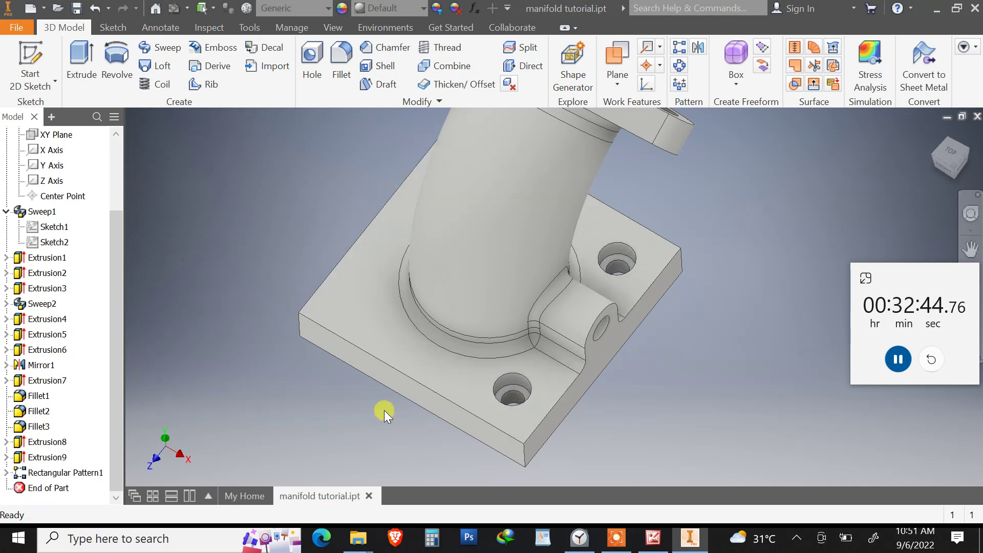
{"action": "middle_click_drag", "start_coordinate": [428, 368], "coordinate": [445, 279], "text": "shift"}
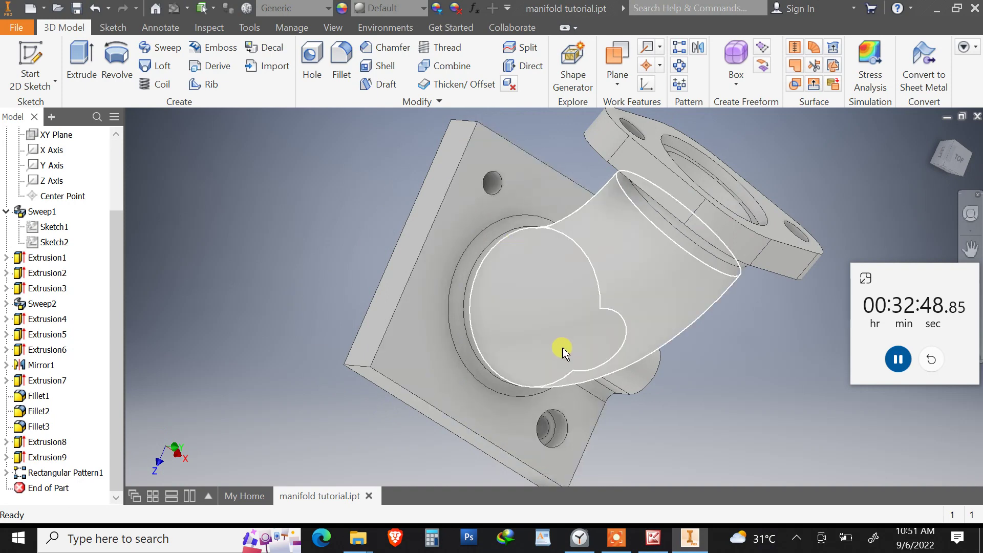
{"action": "middle_click_drag", "start_coordinate": [544, 330], "coordinate": [507, 299]}
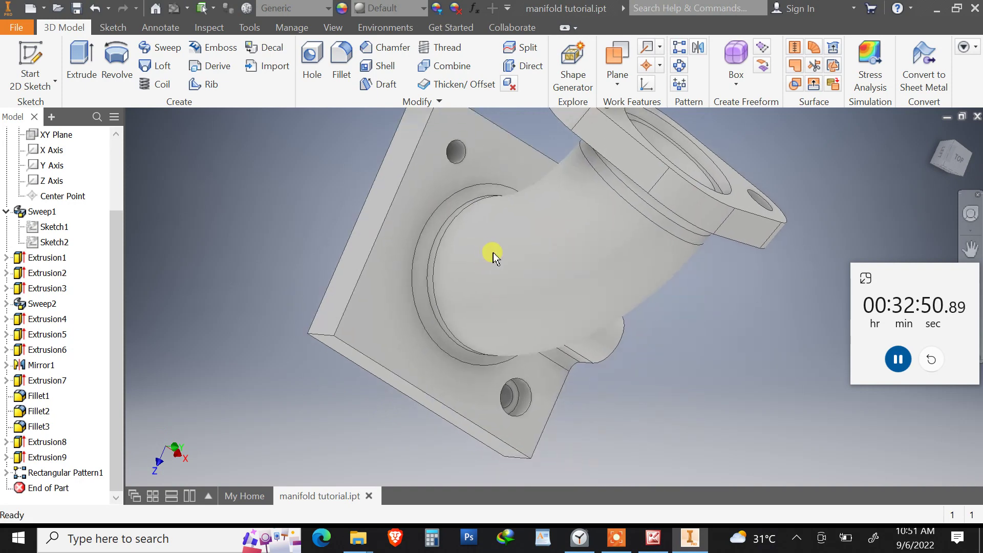
{"action": "middle_click_drag", "start_coordinate": [493, 254], "coordinate": [439, 234], "text": "shift"}
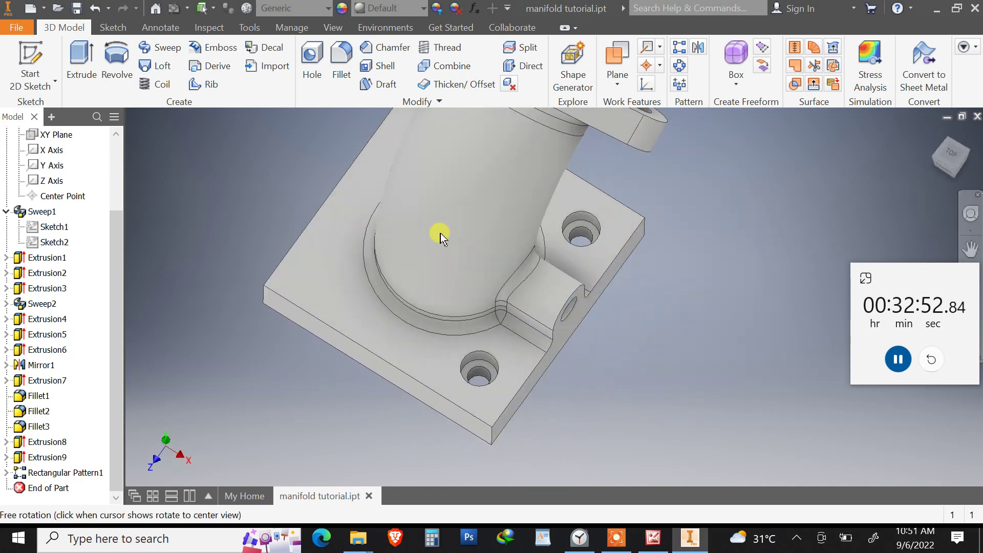
{"action": "left_click", "coordinate": [82, 471]}
{"action": "key", "text": "Delete"}
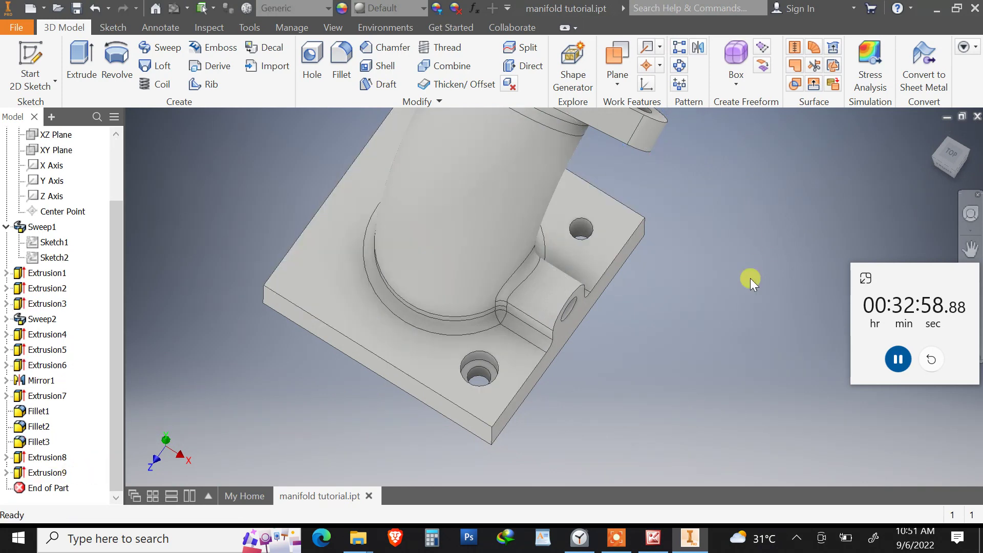
Delete the counterbore cut on the base's mounting hole but keep its sketch with the 5.33 mm circle
{"action": "left_click", "coordinate": [27, 478]}
{"action": "key", "text": "Delete"}
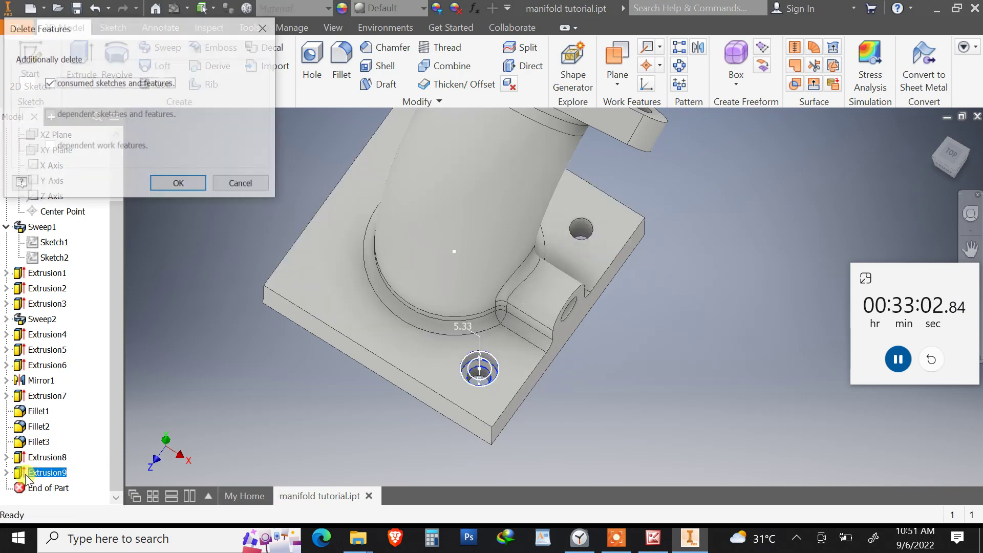
{"action": "left_click", "coordinate": [178, 185]}
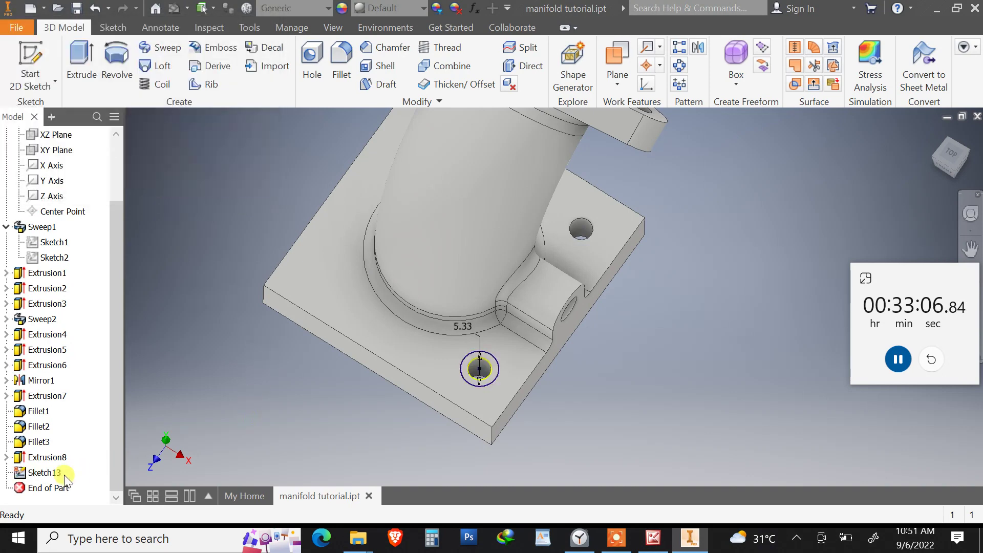
Edit the counterbore sketch, making the 5.33 mm circle concentric with the mounting hole on the far side of the side lug, and finish it
{"action": "double_click", "coordinate": [45, 472]}
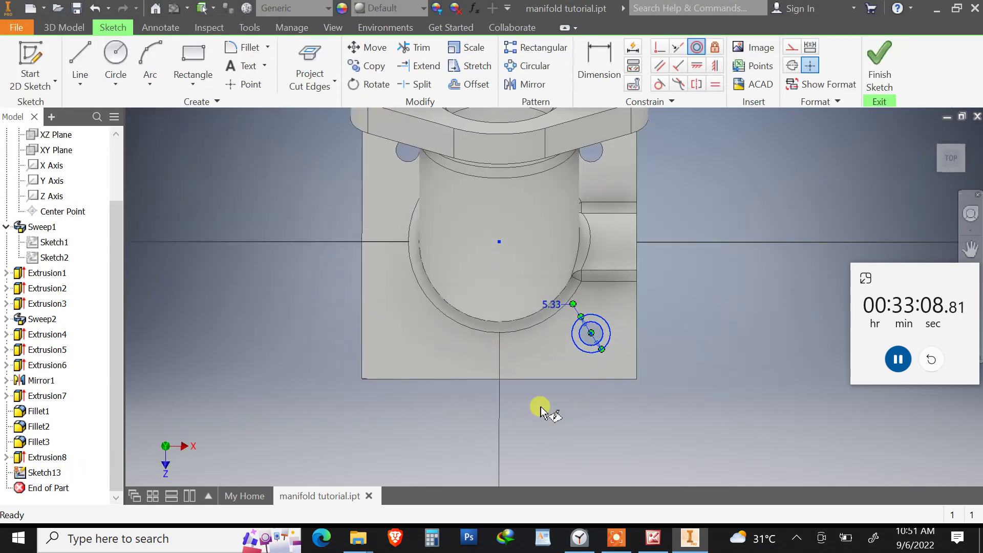
{"action": "left_click", "coordinate": [592, 364]}
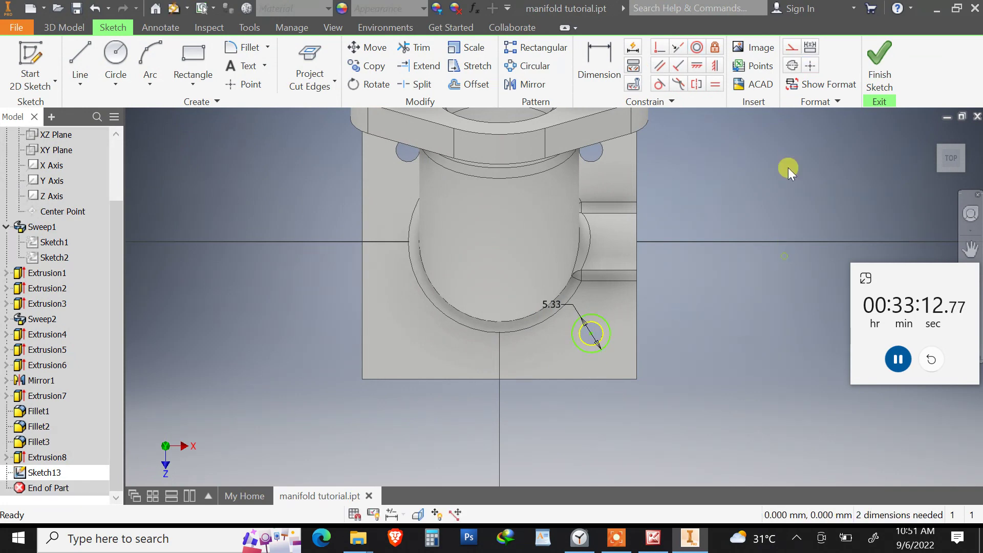
{"action": "left_click", "coordinate": [696, 47]}
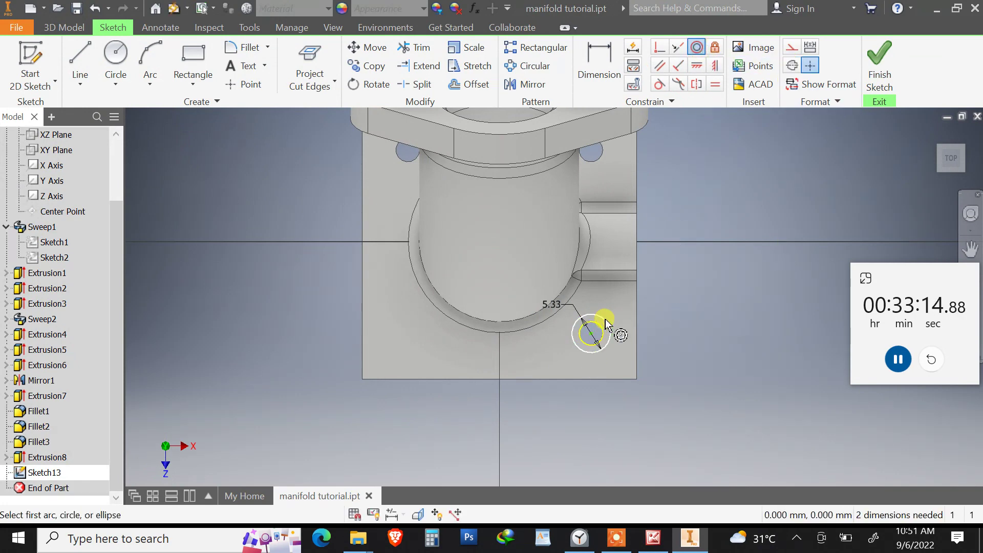
{"action": "left_click", "coordinate": [605, 325]}
{"action": "left_click", "coordinate": [593, 155]}
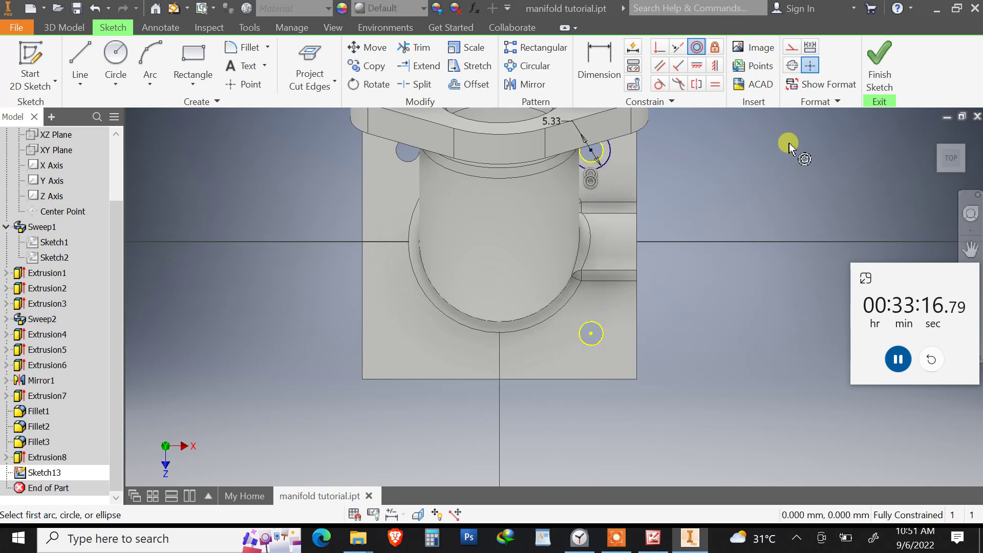
{"action": "key", "text": "Escape"}
{"action": "key", "text": "F6"}
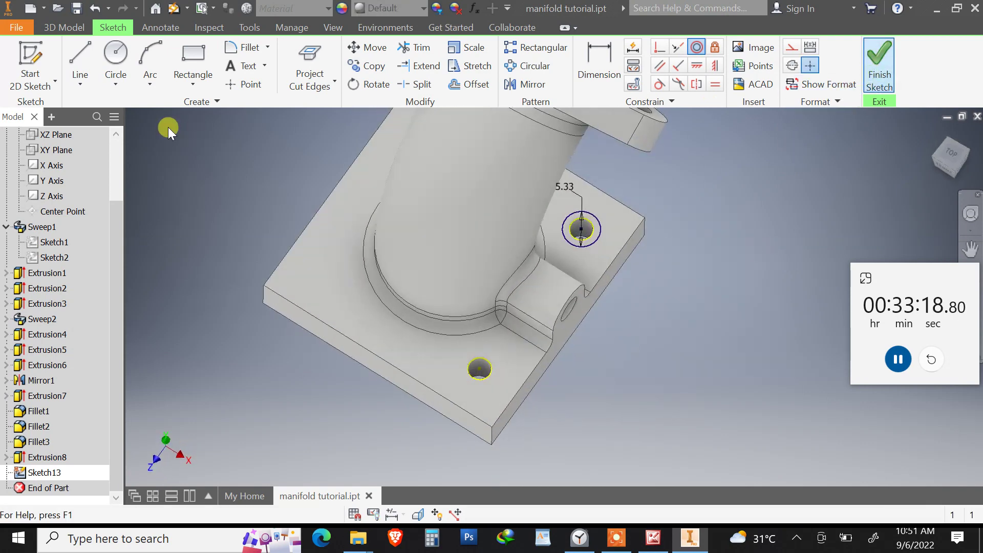
Cut the 5.33 mm circle 3.05 mm down into the base with Extrude
{"action": "right_click_drag", "start_coordinate": [168, 127], "coordinate": [121, 109]}
{"action": "left_click", "coordinate": [81, 69]}
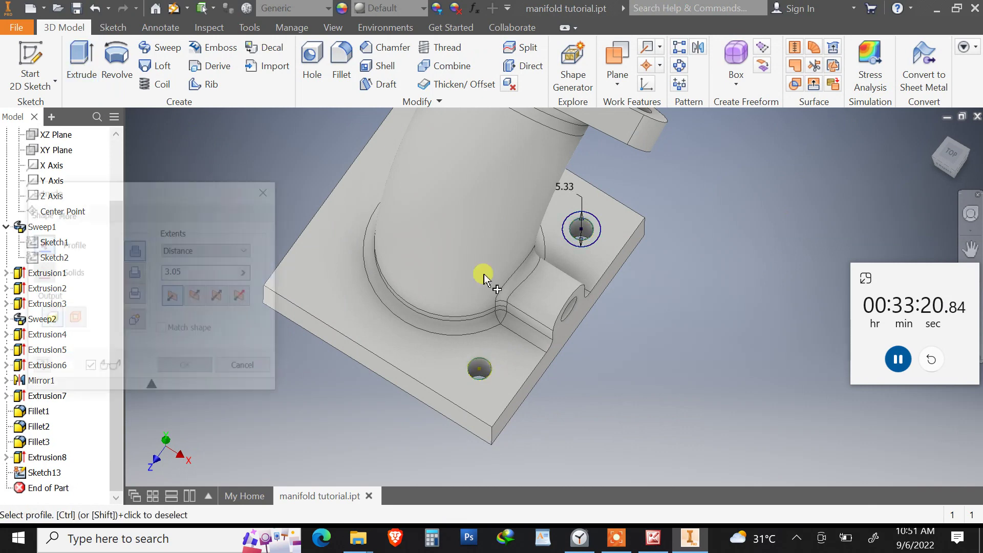
{"action": "left_click", "coordinate": [588, 228]}
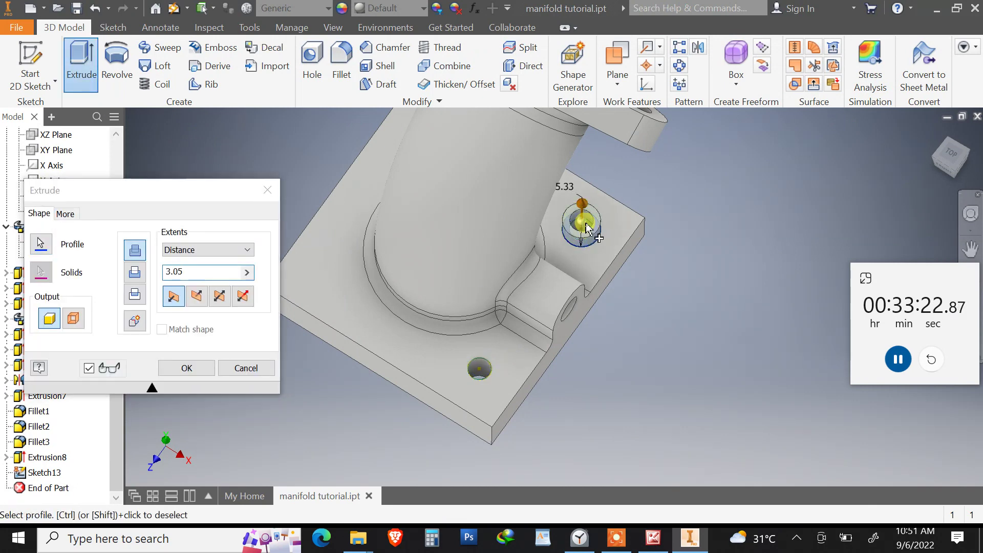
{"action": "left_click", "coordinate": [136, 272]}
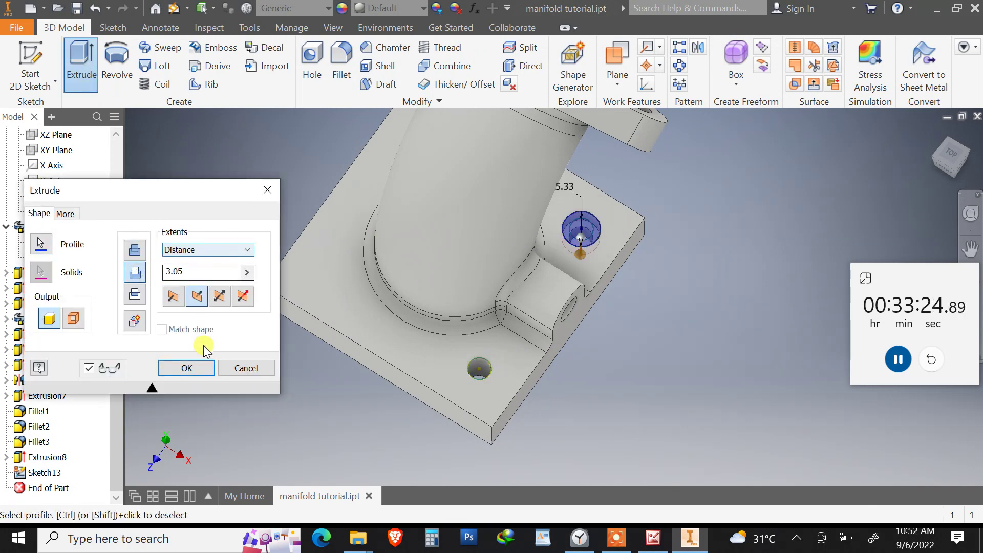
{"action": "left_click", "coordinate": [198, 367]}
Pattern the new counterbore cut as two instances spaced 15.4 mm along the base edge beside the side lug, heading towards the near hole
{"action": "middle_click_drag", "start_coordinate": [533, 305], "coordinate": [640, 342]}
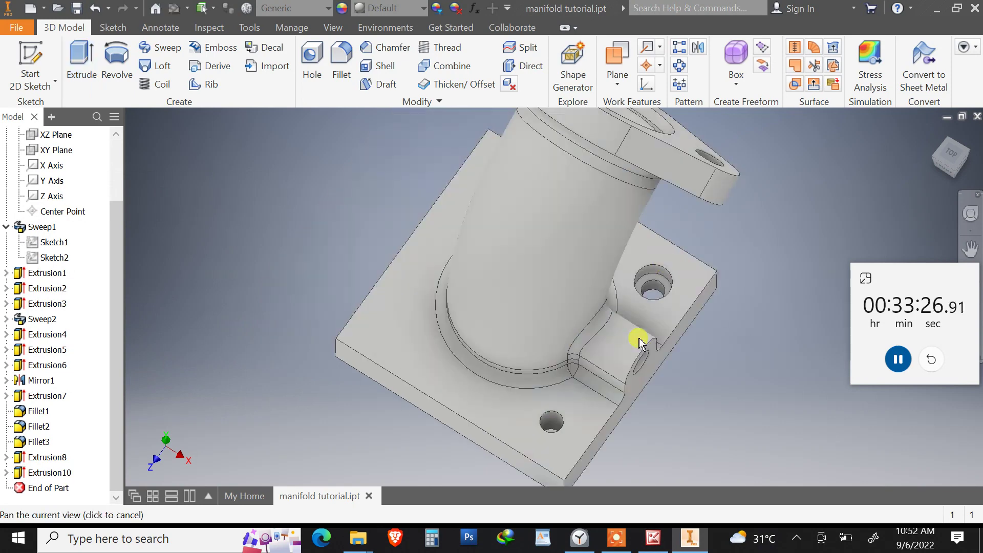
{"action": "left_click", "coordinate": [679, 47]}
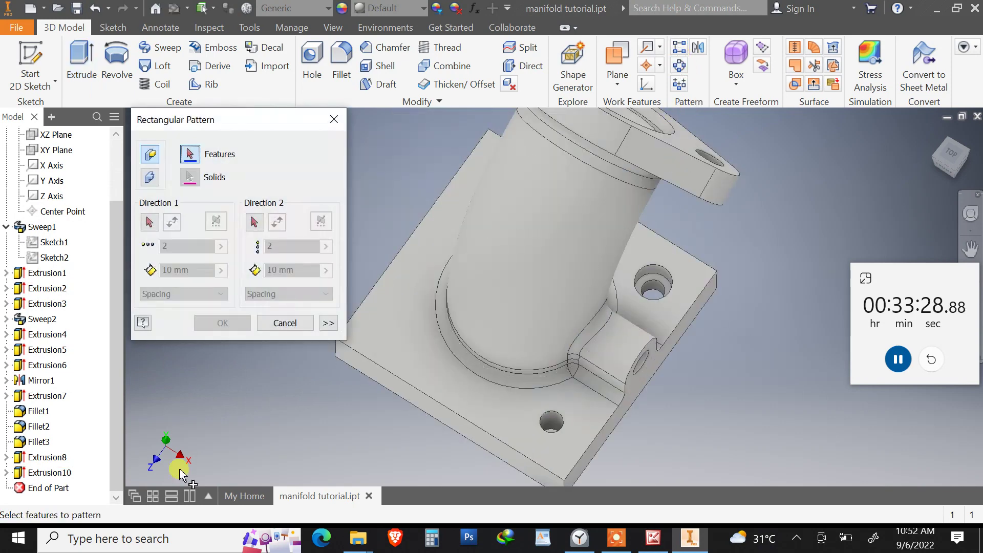
{"action": "left_click", "coordinate": [49, 472]}
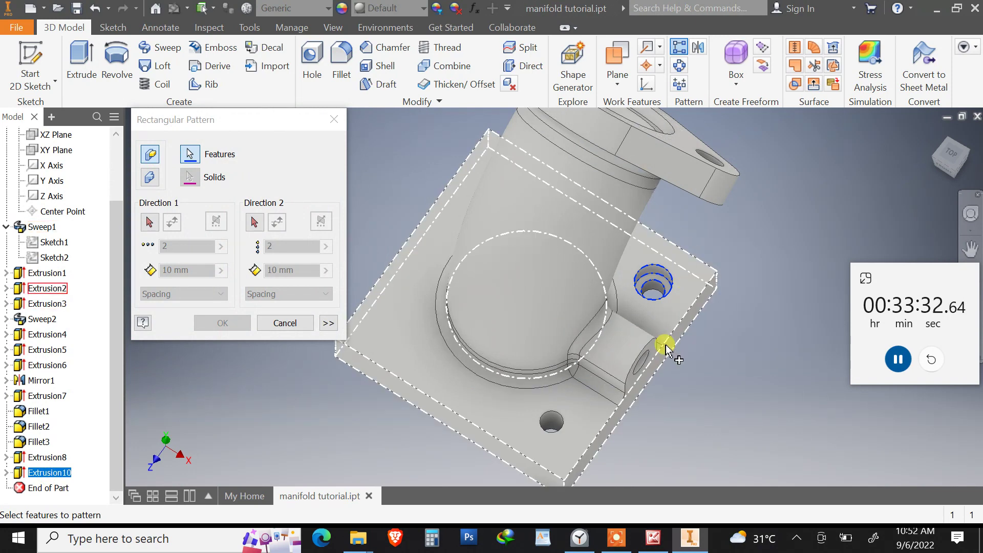
{"action": "left_click", "coordinate": [148, 223]}
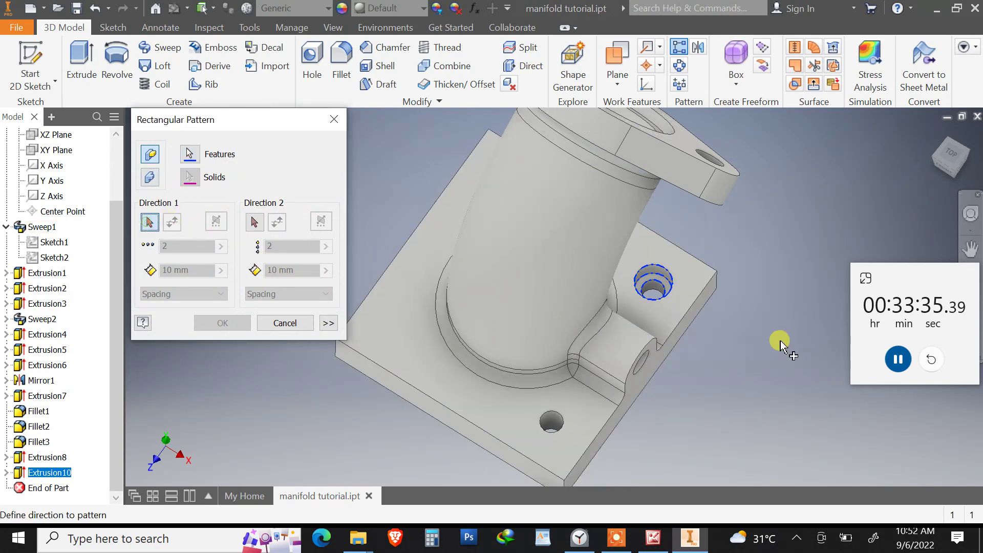
{"action": "left_click", "coordinate": [690, 313]}
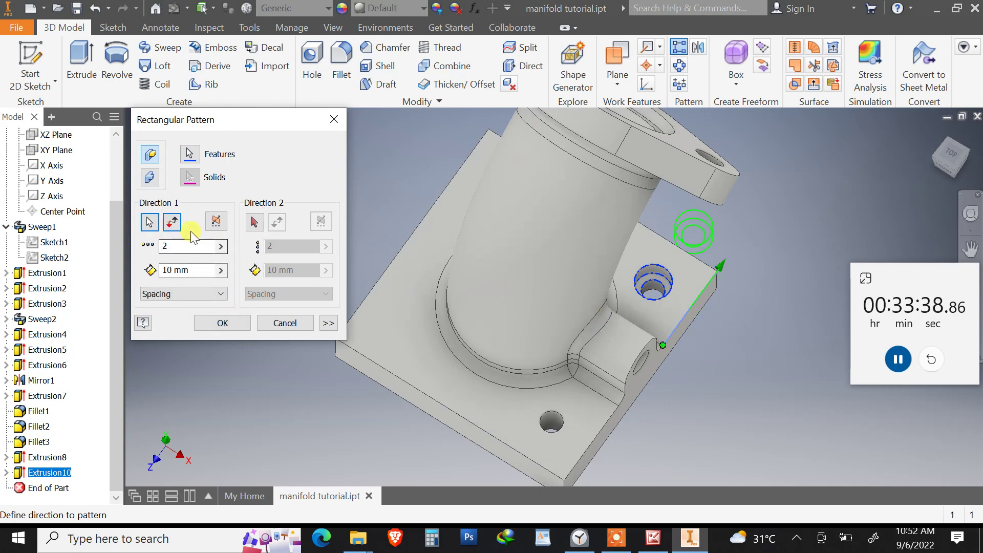
{"action": "left_click_drag", "start_coordinate": [191, 270], "coordinate": [151, 269]}
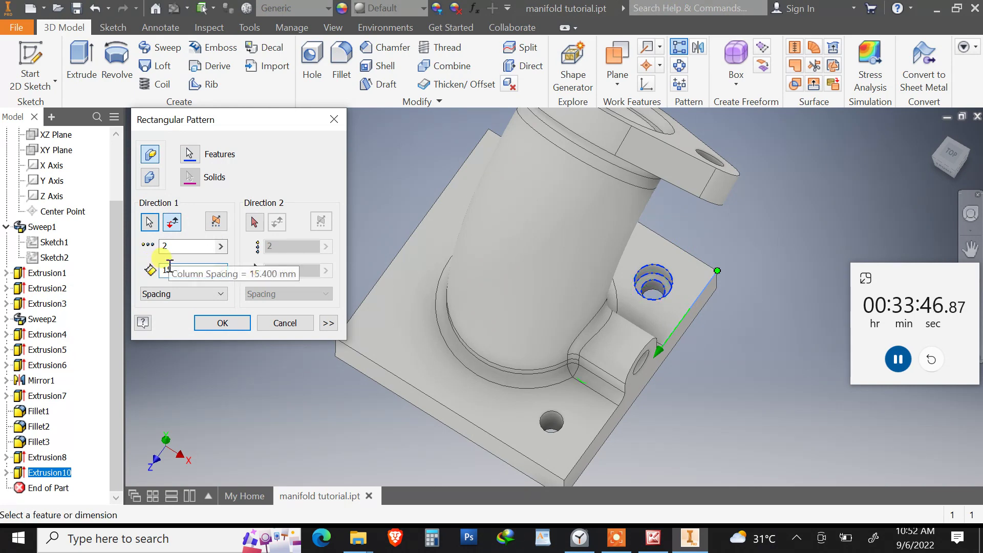
{"action": "left_click", "coordinate": [245, 321]}
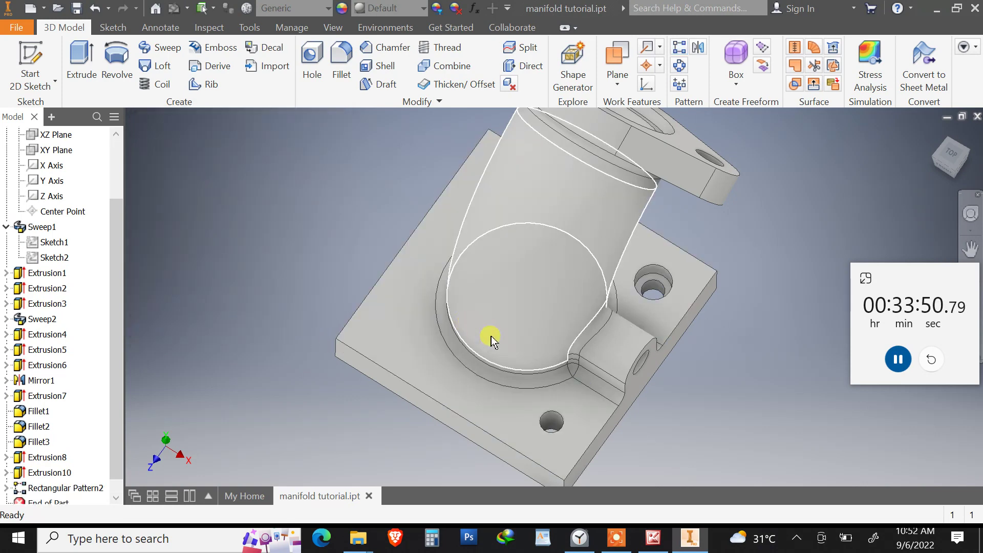
{"action": "mouse_move", "coordinate": [492, 337]}
{"action": "middle_mouse_down", "text": "shift"}
{"action": "mouse_move", "coordinate": [527, 337]}
{"action": "mouse_move", "coordinate": [484, 330]}
{"action": "middle_mouse_up", "text": "shift"}
Edit the new rectangular pattern of the counterbore and set its spacing to 25.4 mm
{"action": "left_click", "coordinate": [116, 497]}
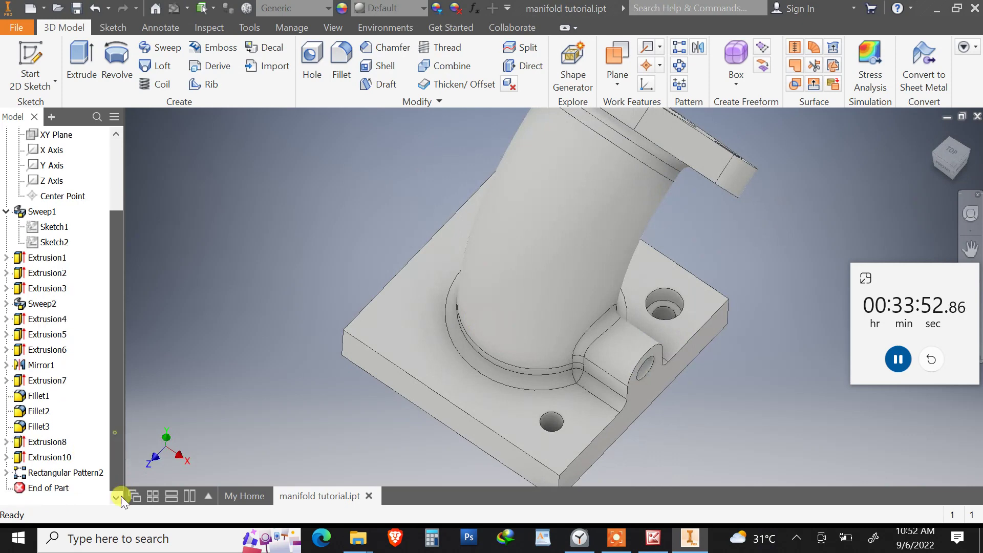
{"action": "left_click", "coordinate": [69, 474]}
{"action": "double_click", "coordinate": [70, 474]}
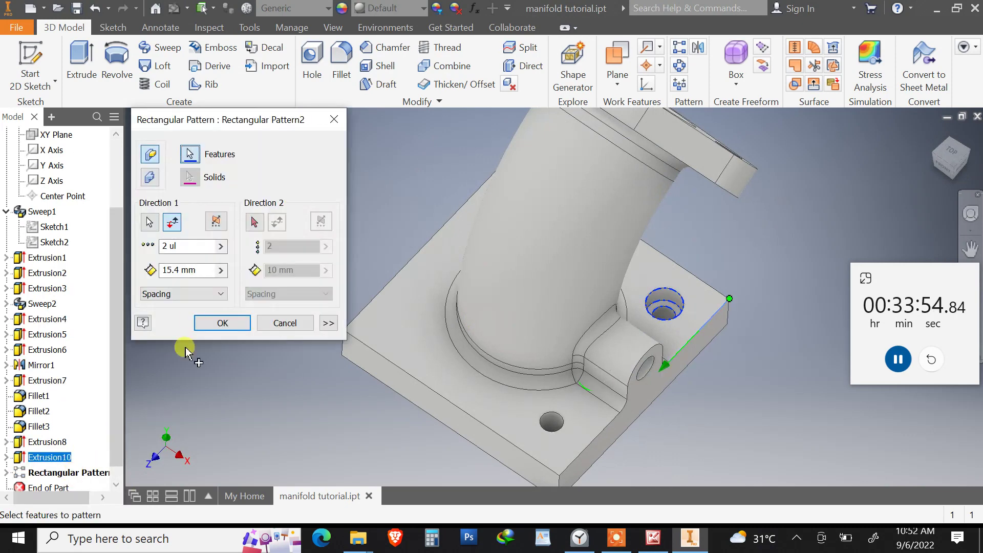
{"action": "left_click", "coordinate": [163, 271]}
{"action": "left_click", "coordinate": [166, 270]}
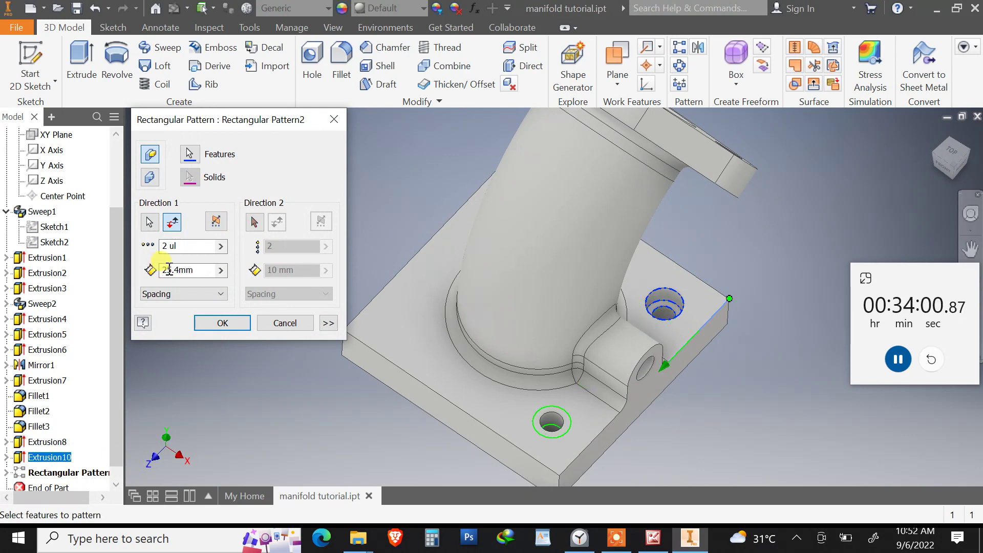
{"action": "left_click", "coordinate": [223, 324]}
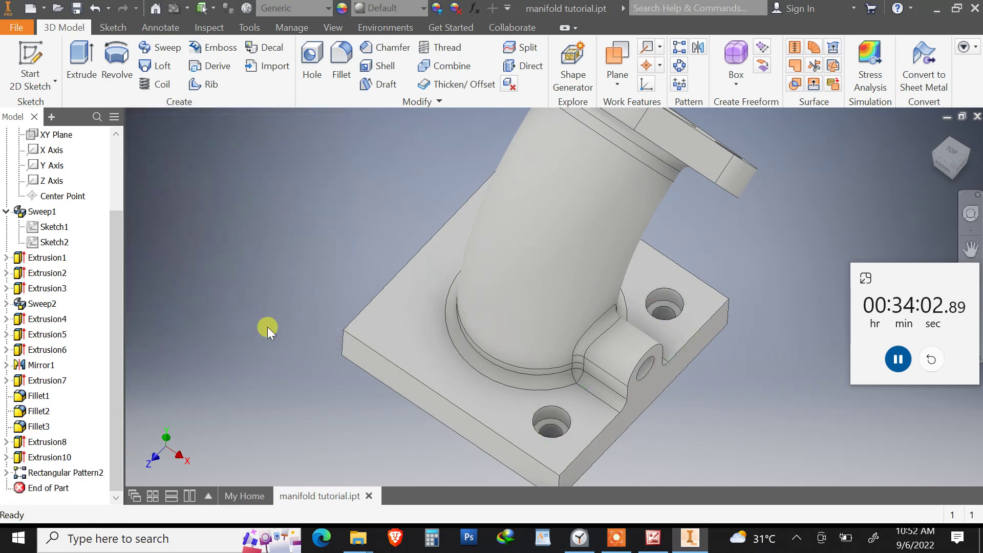
Pattern the original counterbore cut as two instances spaced 25.4 mm along the base's back edge, onto the mounting hole behind the pipe
{"action": "middle_click_drag", "start_coordinate": [265, 327], "coordinate": [538, 338], "text": "shift"}
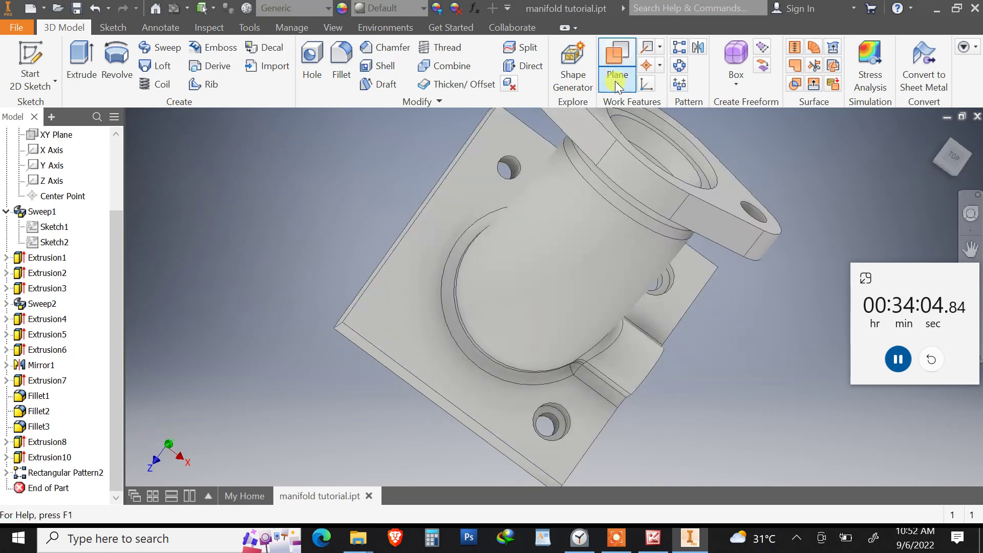
{"action": "left_click", "coordinate": [36, 457]}
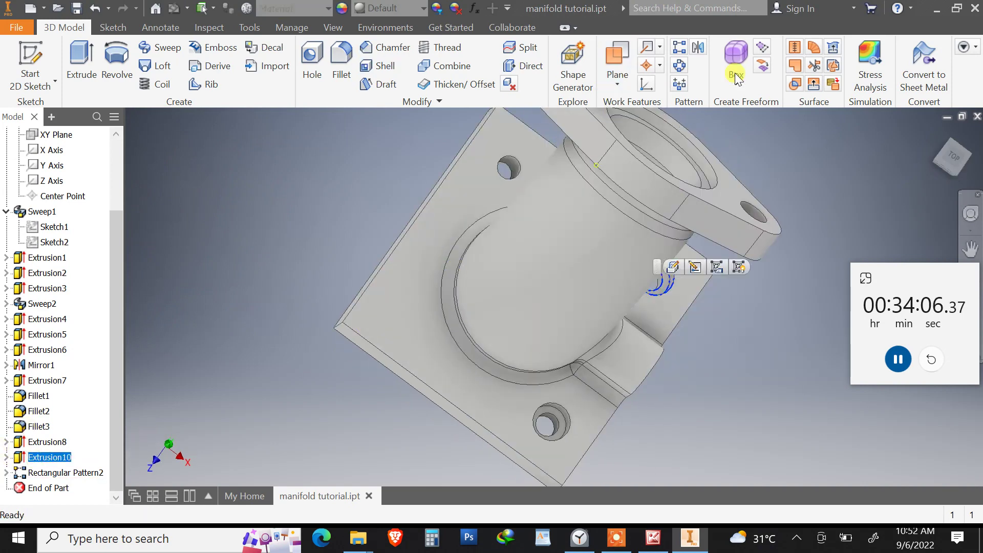
{"action": "left_click", "coordinate": [679, 47]}
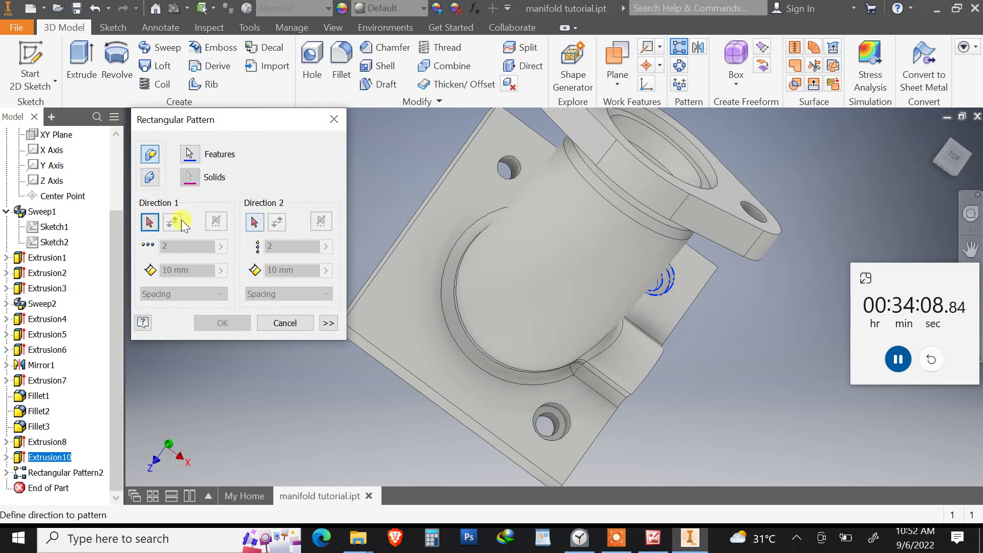
{"action": "left_click", "coordinate": [520, 134]}
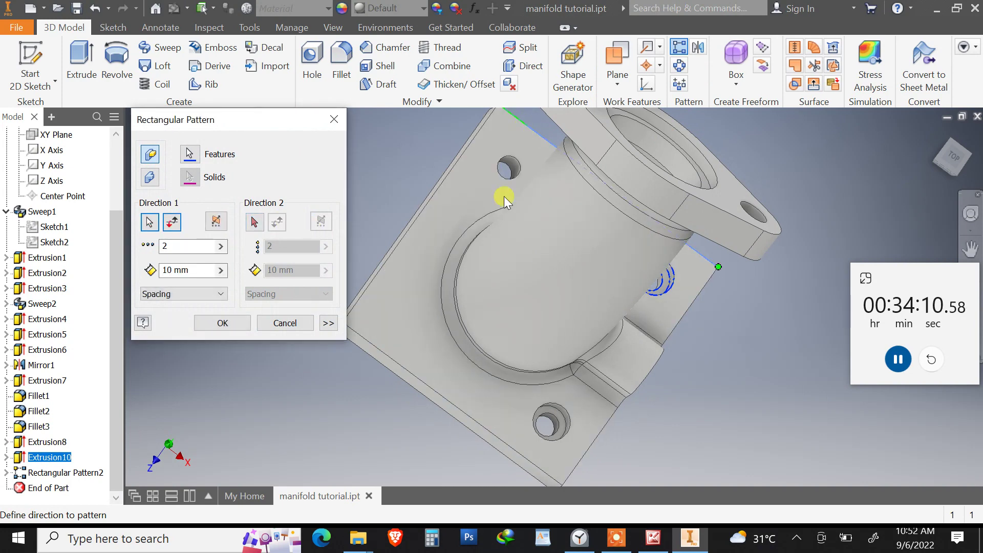
{"action": "left_click_drag", "start_coordinate": [196, 274], "coordinate": [94, 270]}
{"action": "type", "text": "25.4"}
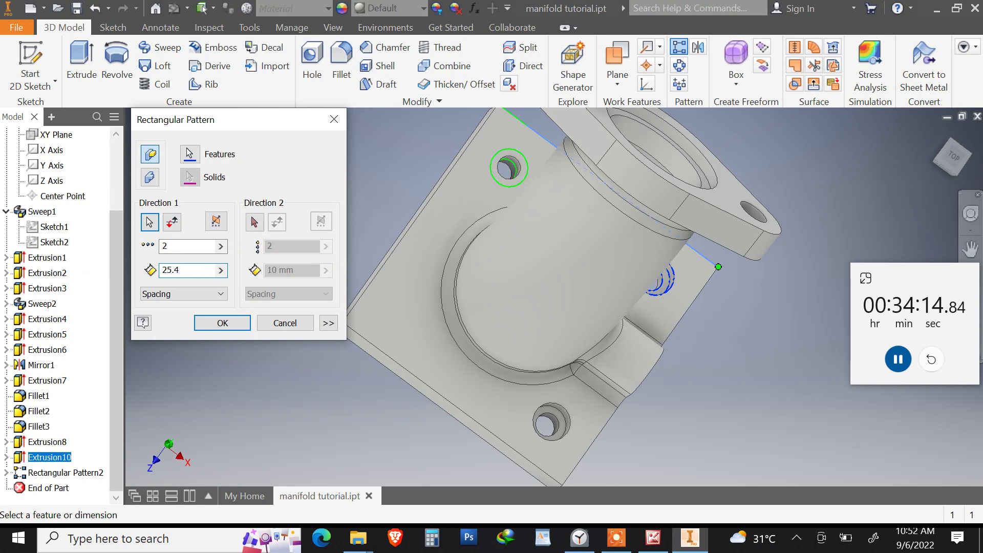
{"action": "left_click", "coordinate": [214, 324]}
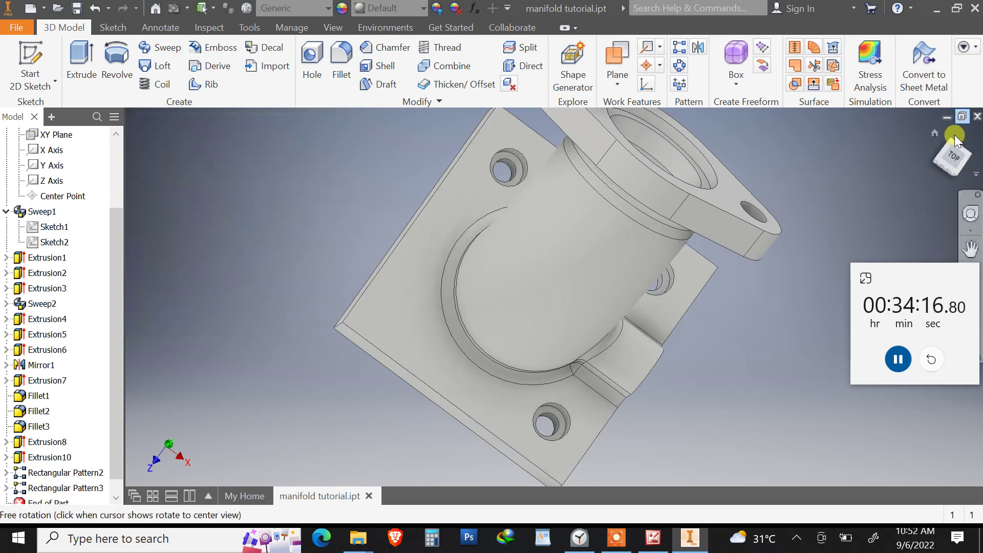
Return to the isometric home view and save the part
{"action": "left_click_drag", "start_coordinate": [929, 136], "coordinate": [821, 208]}
{"action": "key", "text": "F6"}
{"action": "key", "text": "Escape"}
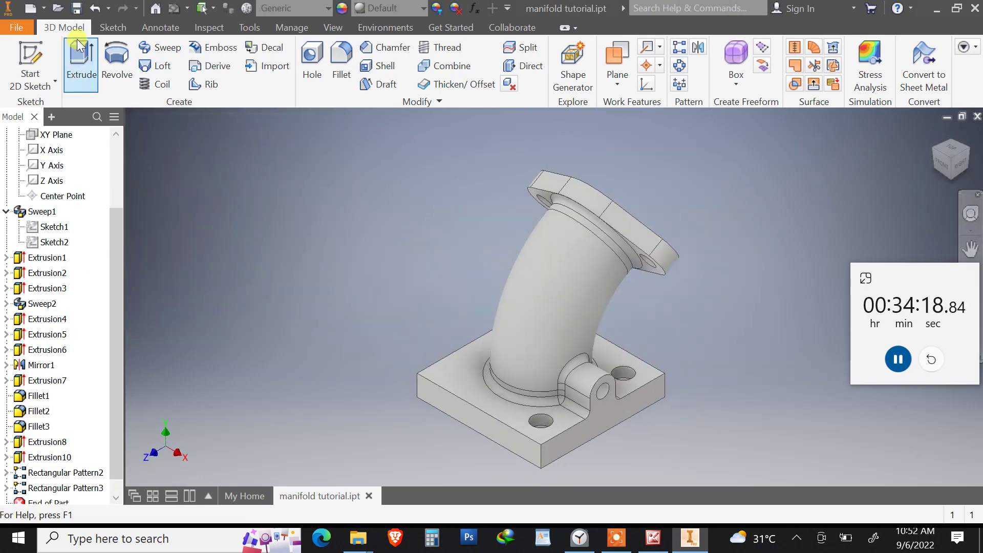
{"action": "key", "text": "ctrl+s"}
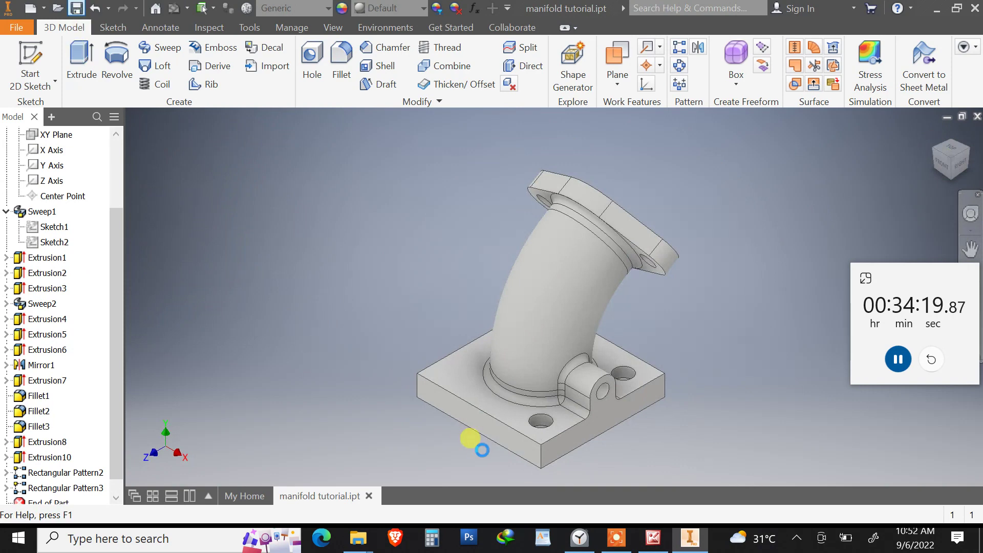
Check the corner radius in the reference drawing and fillet the base's four vertical corner edges with a 6.35 mm radius
{"action": "left_click", "coordinate": [652, 537]}
{"action": "scroll", "coordinate": [421, 368], "scroll_direction": "down", "scroll_amount": 2}
{"action": "scroll", "coordinate": [419, 365], "scroll_direction": "up", "scroll_amount": 5}
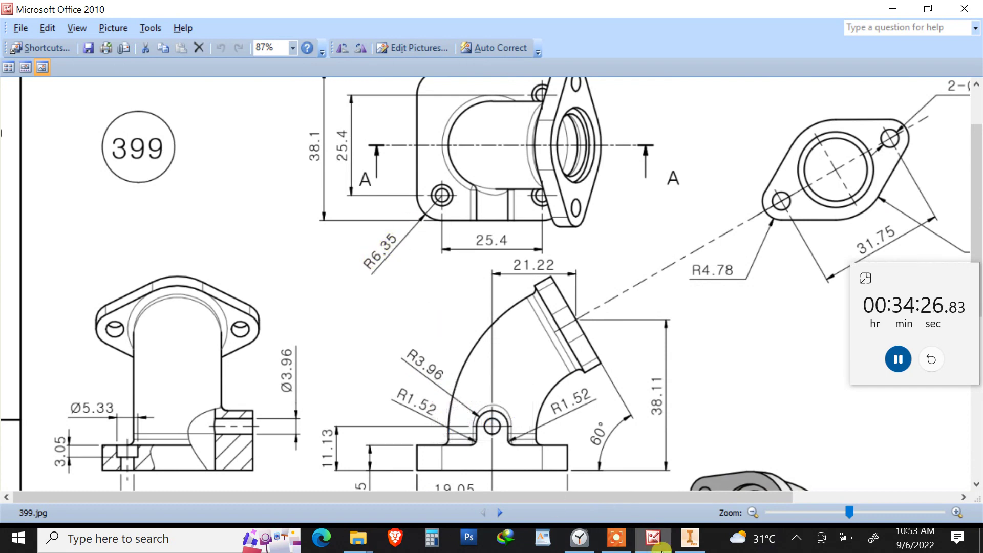
{"action": "left_click", "coordinate": [690, 537]}
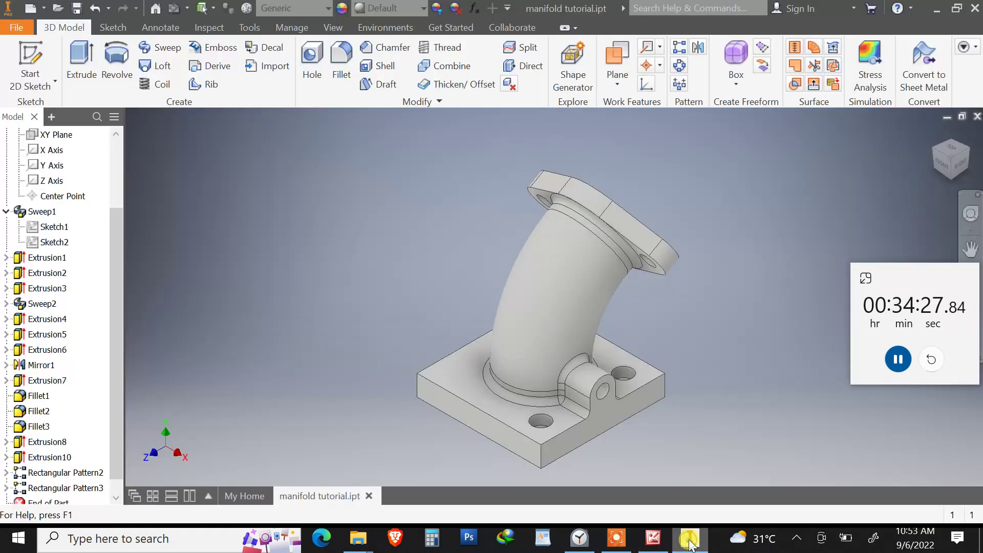
{"action": "left_click", "coordinate": [332, 62]}
{"action": "left_click", "coordinate": [225, 293]}
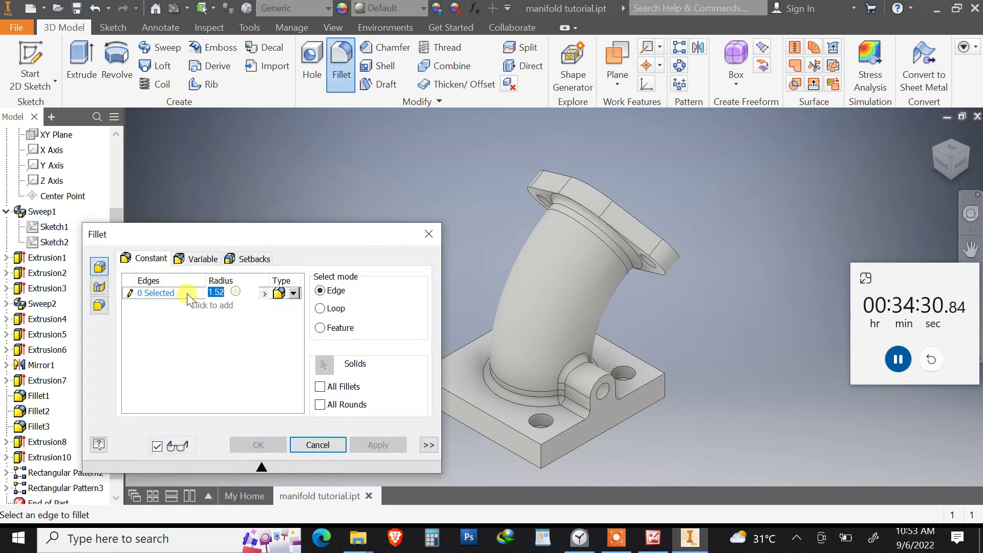
{"action": "type", "text": "6."}
{"action": "left_click", "coordinate": [539, 455]}
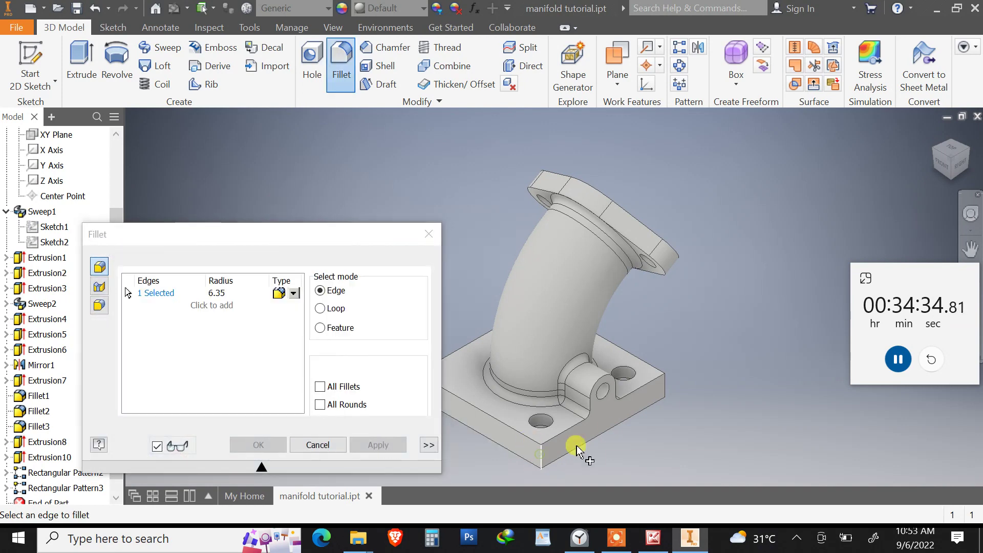
{"action": "left_click", "coordinate": [664, 394]}
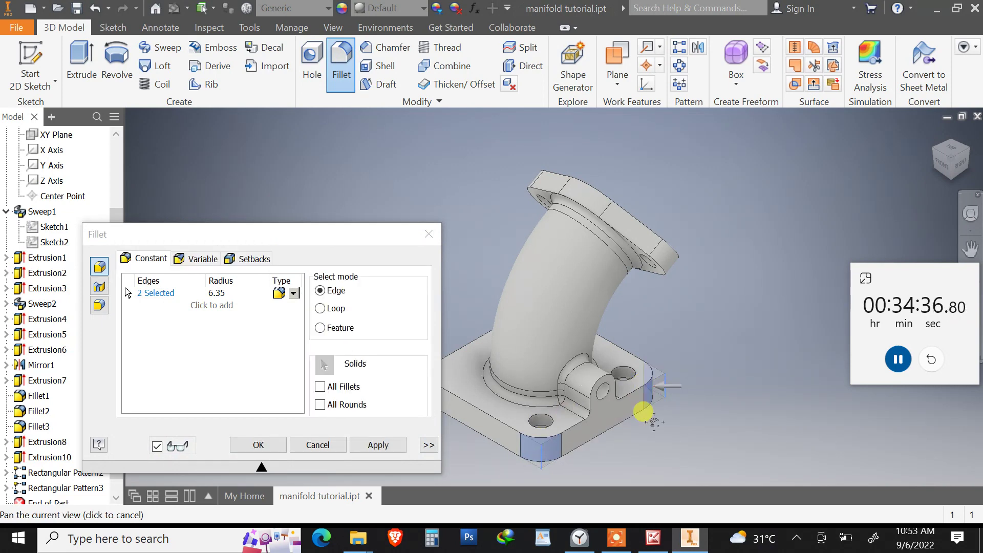
{"action": "middle_click_drag", "start_coordinate": [643, 410], "coordinate": [755, 410]}
{"action": "left_click", "coordinate": [531, 388]}
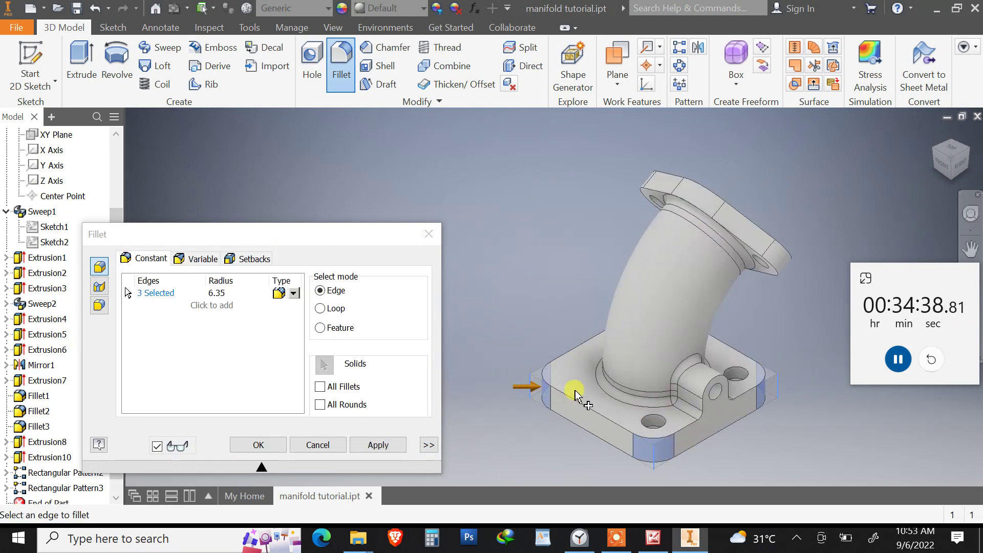
{"action": "middle_click_drag", "start_coordinate": [623, 412], "coordinate": [586, 239], "text": "shift"}
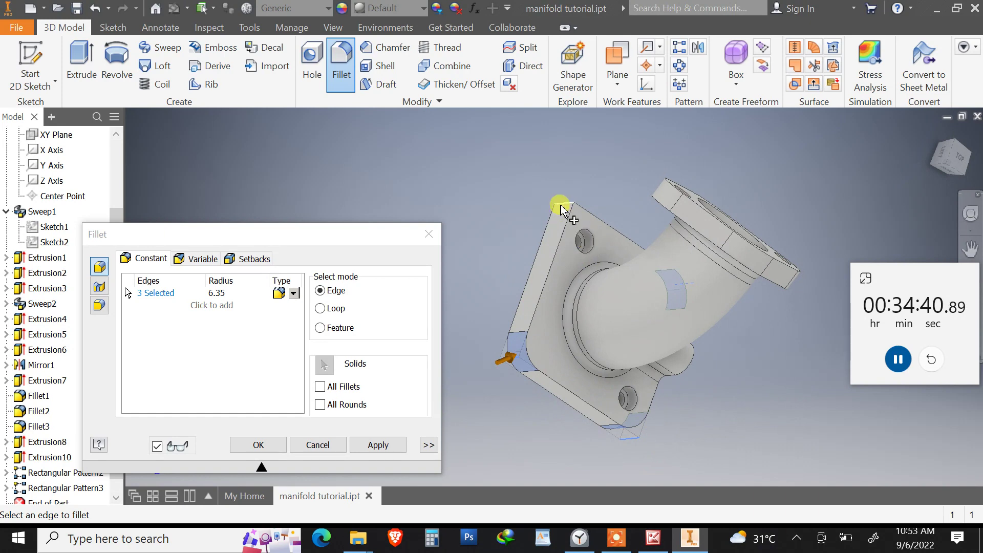
{"action": "left_click", "coordinate": [547, 226]}
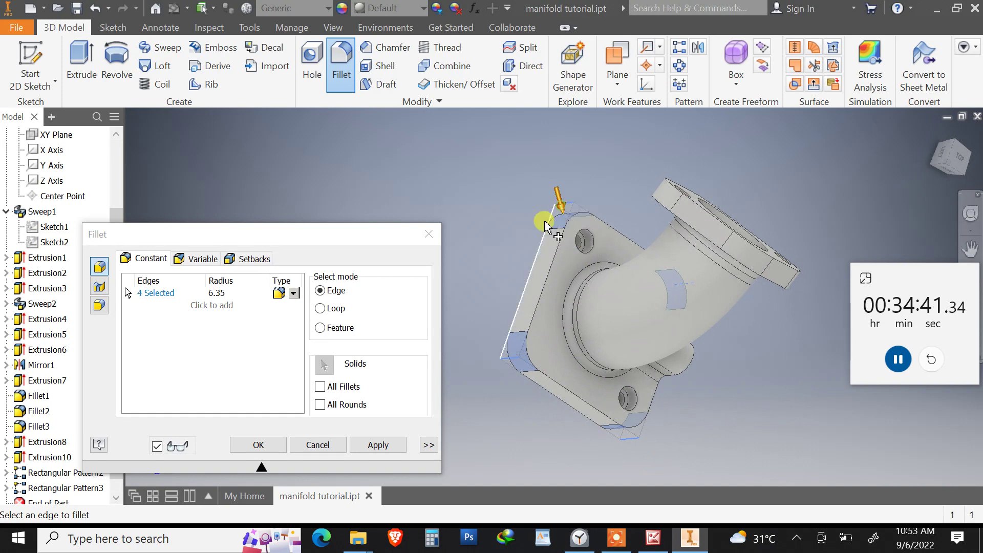
{"action": "left_click", "coordinate": [259, 445]}
{"action": "middle_click_drag", "start_coordinate": [425, 325], "coordinate": [415, 328], "text": "shift"}
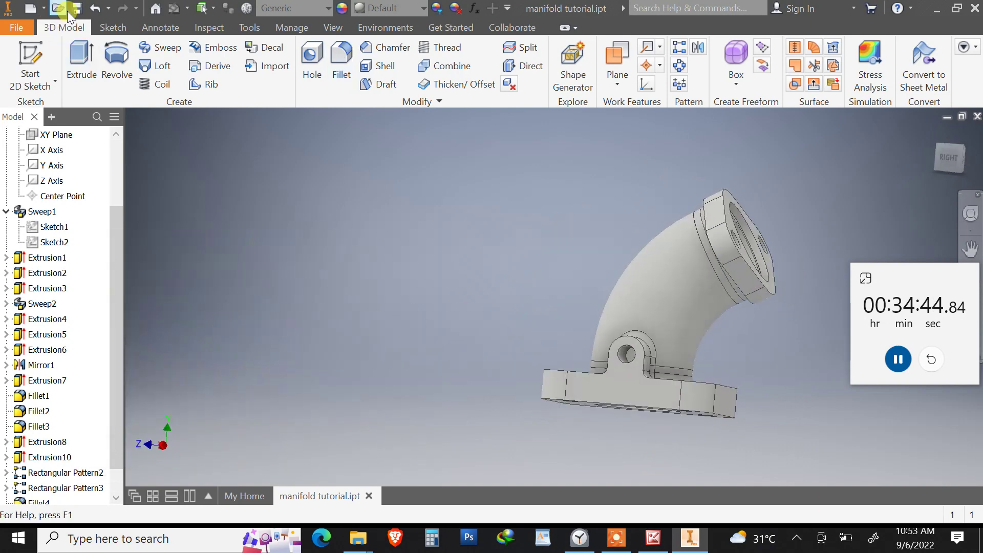
Examine the reference drawing's section A-A, front view and isometric views for details still missing, and return to the Inventor model
{"action": "left_click", "coordinate": [656, 538]}
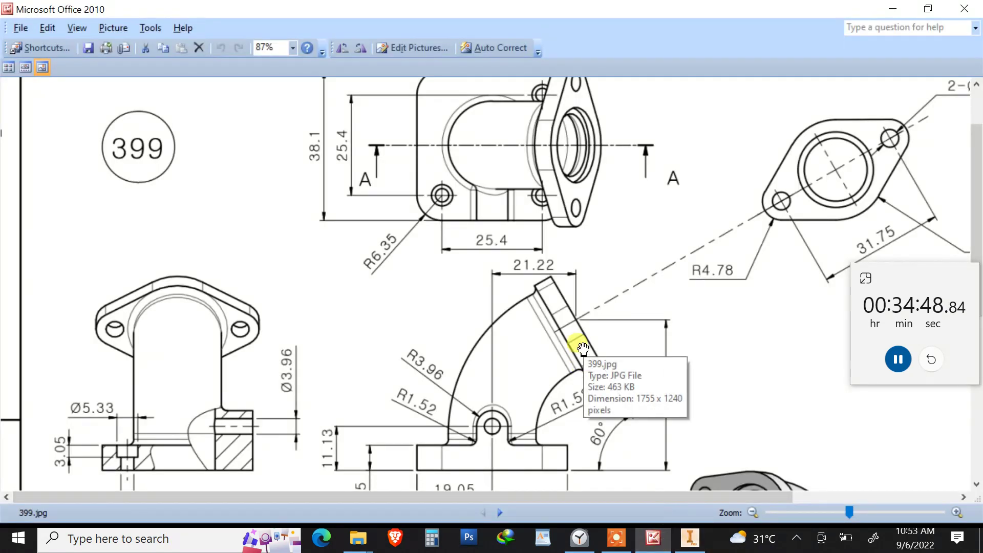
{"action": "scroll", "coordinate": [583, 348], "scroll_direction": "down", "scroll_amount": 5}
{"action": "scroll", "coordinate": [583, 348], "scroll_direction": "down", "scroll_amount": 3}
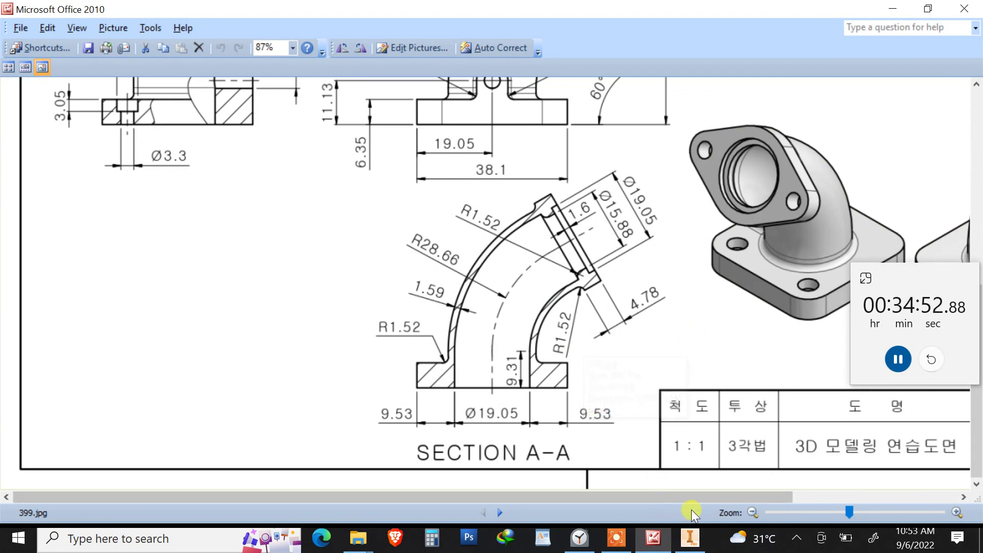
{"action": "mouse_move", "coordinate": [702, 498]}
{"action": "left_mouse_down"}
{"action": "mouse_move", "coordinate": [850, 496]}
{"action": "mouse_move", "coordinate": [607, 491]}
{"action": "left_mouse_up"}
{"action": "scroll", "coordinate": [818, 479], "scroll_direction": "right", "scroll_amount": 4}
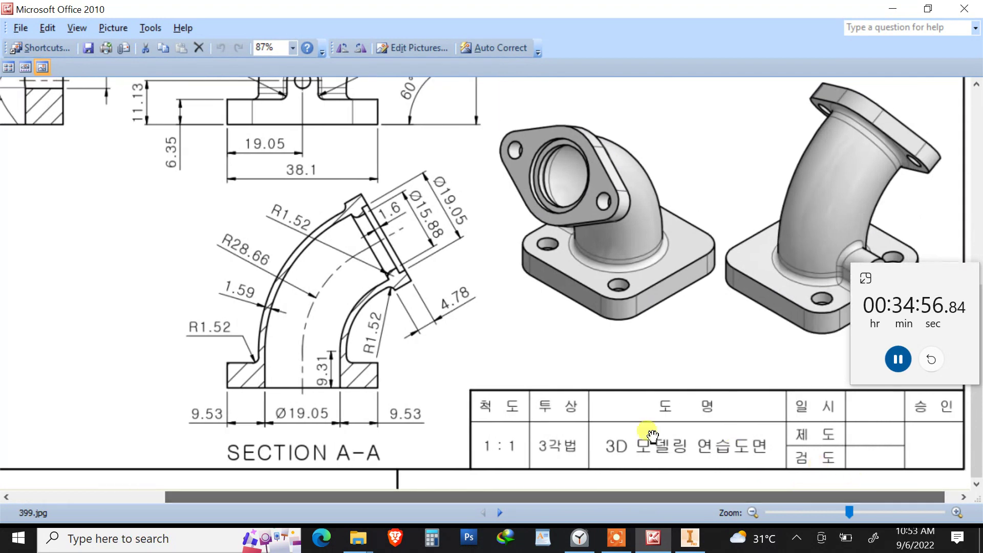
{"action": "scroll", "coordinate": [634, 430], "scroll_direction": "up", "scroll_amount": 5}
{"action": "scroll", "coordinate": [634, 430], "scroll_direction": "up", "scroll_amount": 4}
{"action": "scroll", "coordinate": [634, 430], "scroll_direction": "down", "scroll_amount": 7}
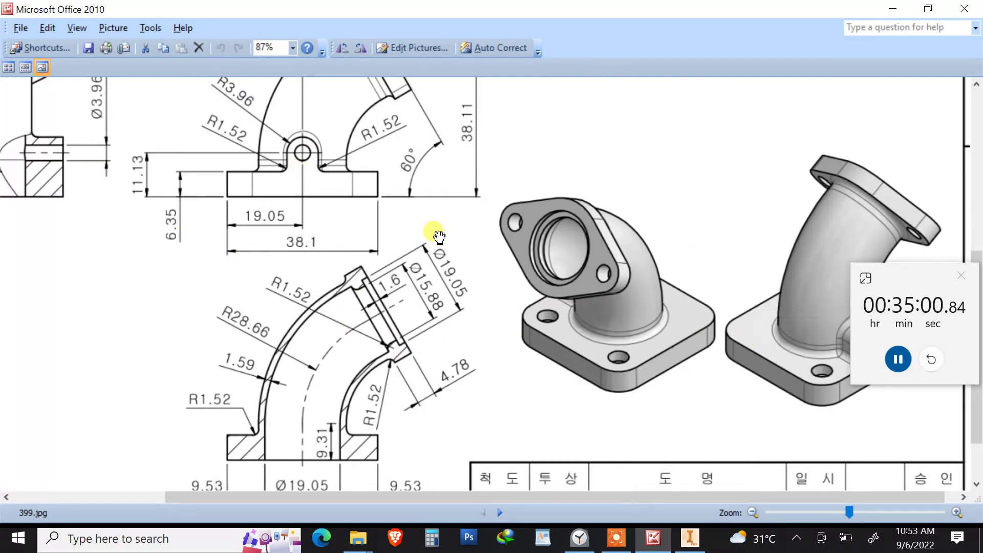
{"action": "scroll", "coordinate": [421, 297], "scroll_direction": "up", "scroll_amount": 7}
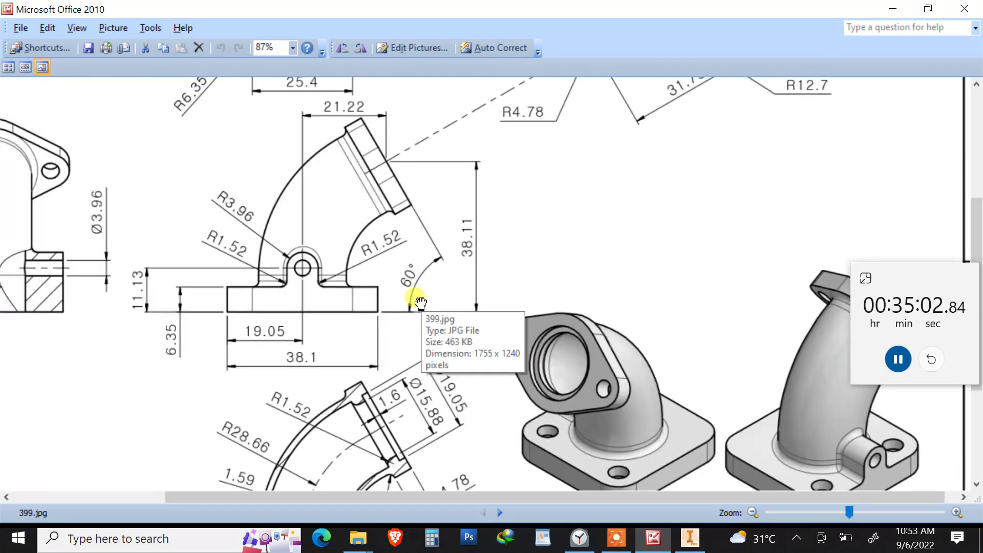
{"action": "left_click_drag", "start_coordinate": [718, 496], "coordinate": [566, 494]}
{"action": "scroll", "coordinate": [344, 351], "scroll_direction": "down", "scroll_amount": 7}
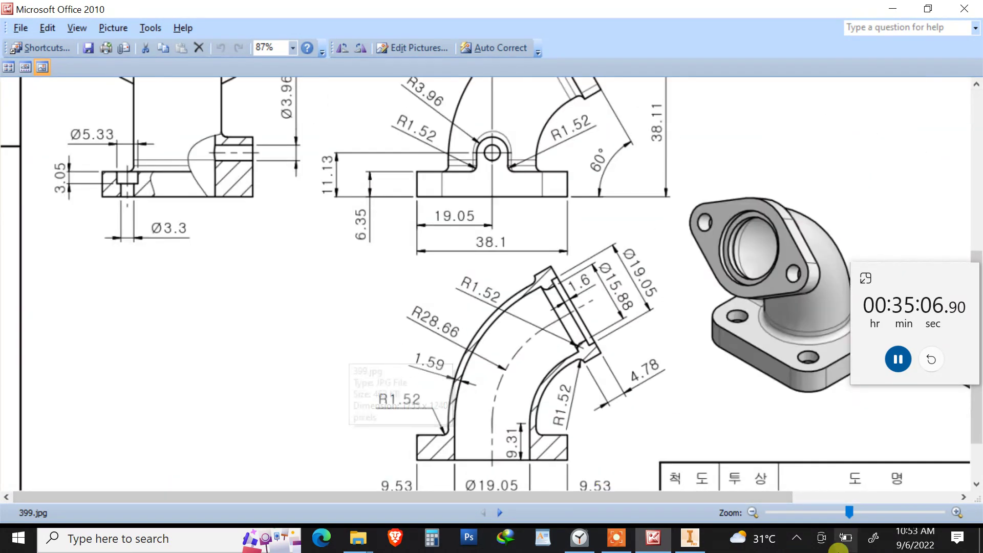
{"action": "left_click", "coordinate": [695, 547]}
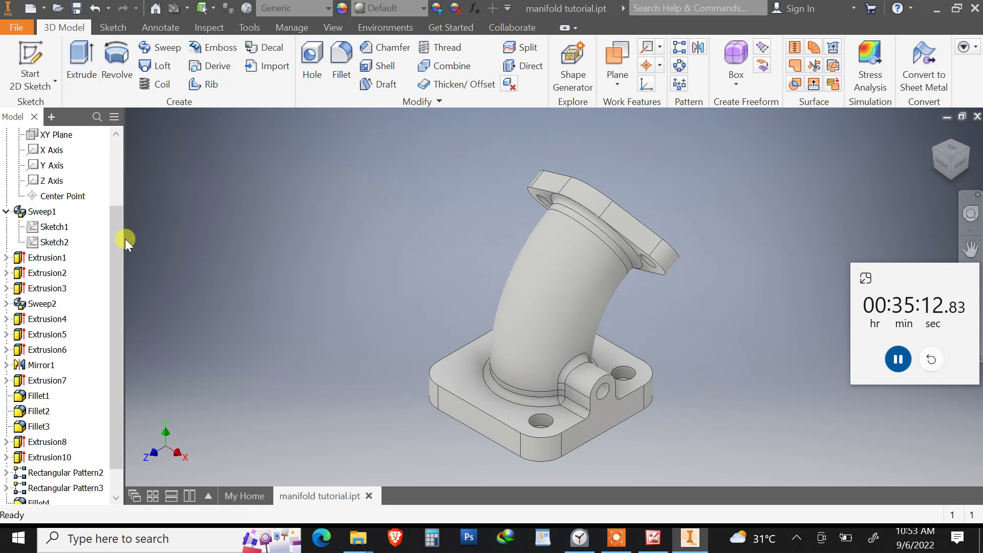
Set the document's mass unit to gram and apply the setting
{"action": "left_click_drag", "start_coordinate": [117, 239], "coordinate": [106, 141]}
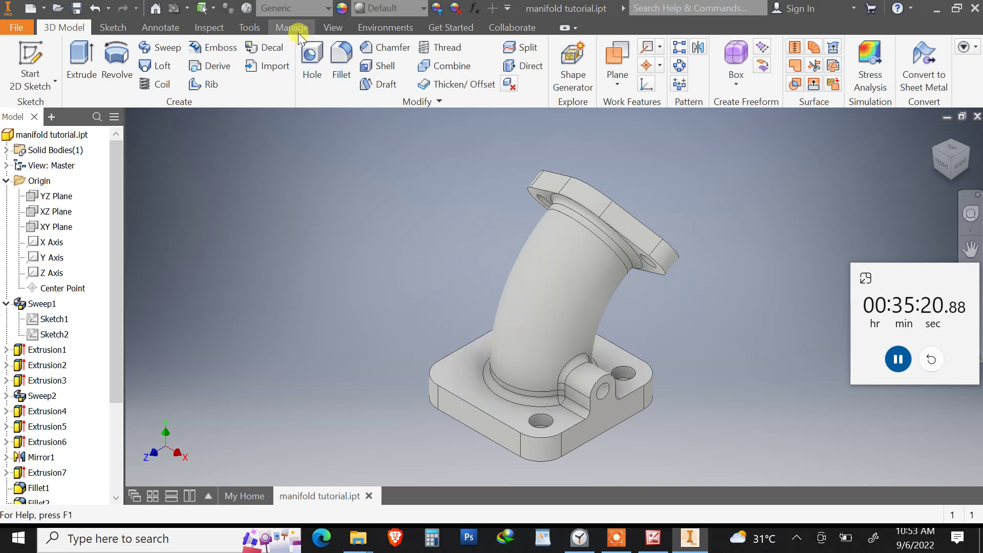
{"action": "left_click", "coordinate": [250, 29]}
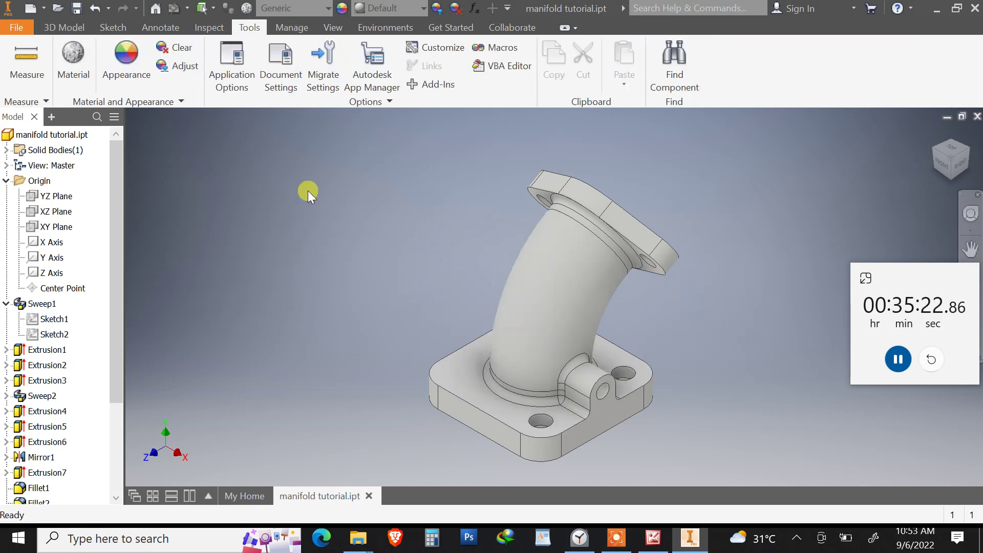
{"action": "left_click", "coordinate": [280, 86]}
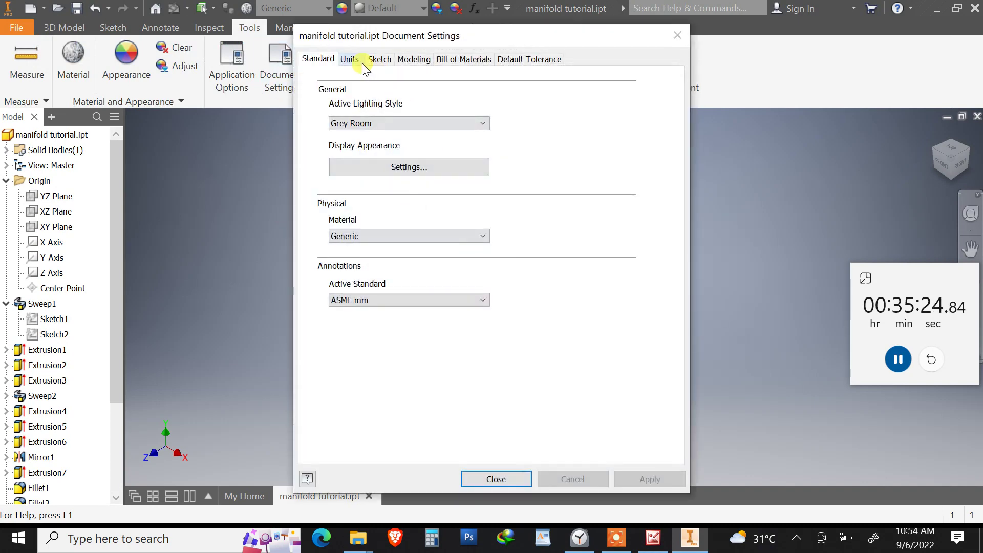
{"action": "left_click", "coordinate": [351, 60]}
{"action": "left_click", "coordinate": [538, 154]}
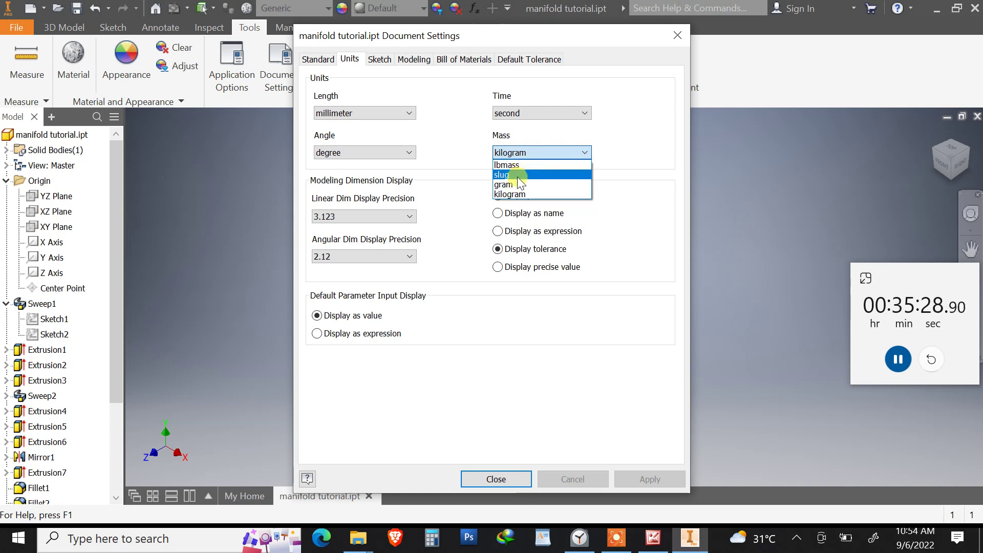
{"action": "left_click", "coordinate": [517, 183]}
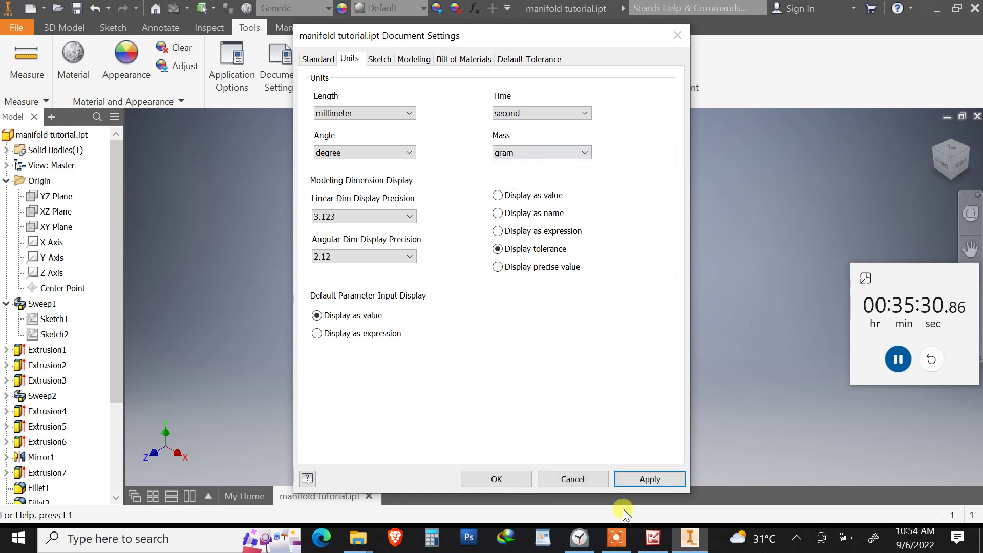
{"action": "left_click", "coordinate": [644, 481]}
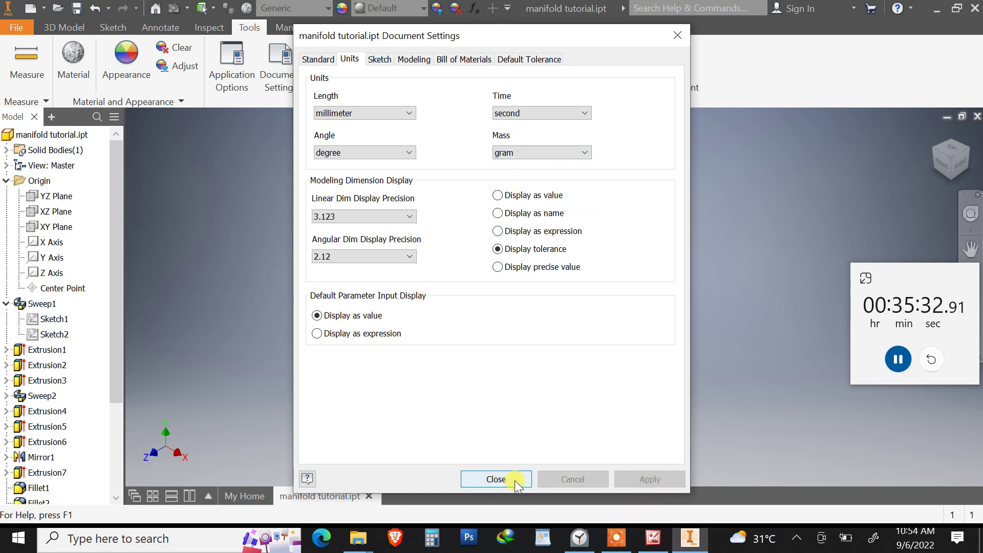
{"action": "left_click", "coordinate": [516, 480]}
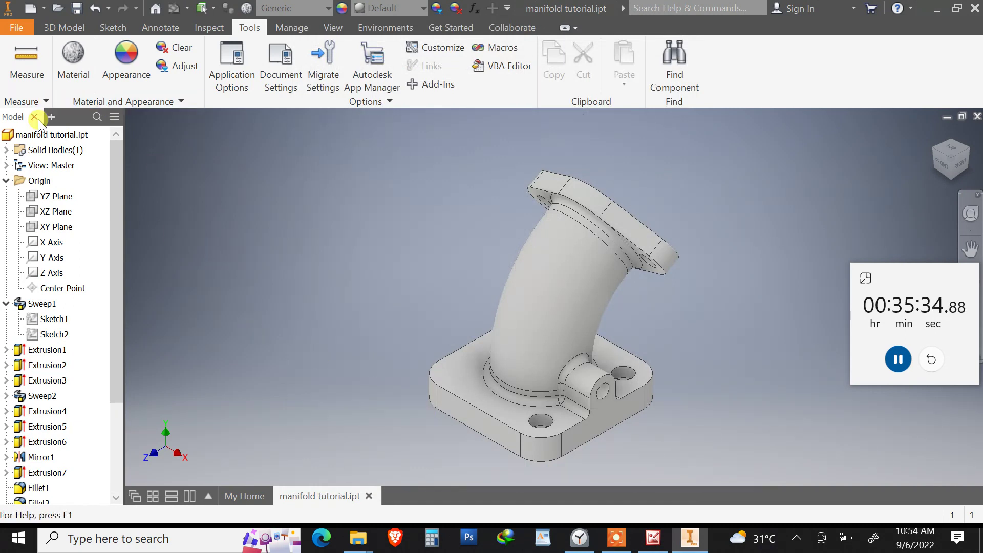
Assign Steel, Alloy as the part's material in its physical iProperties and apply it
{"action": "right_click", "coordinate": [10, 137]}
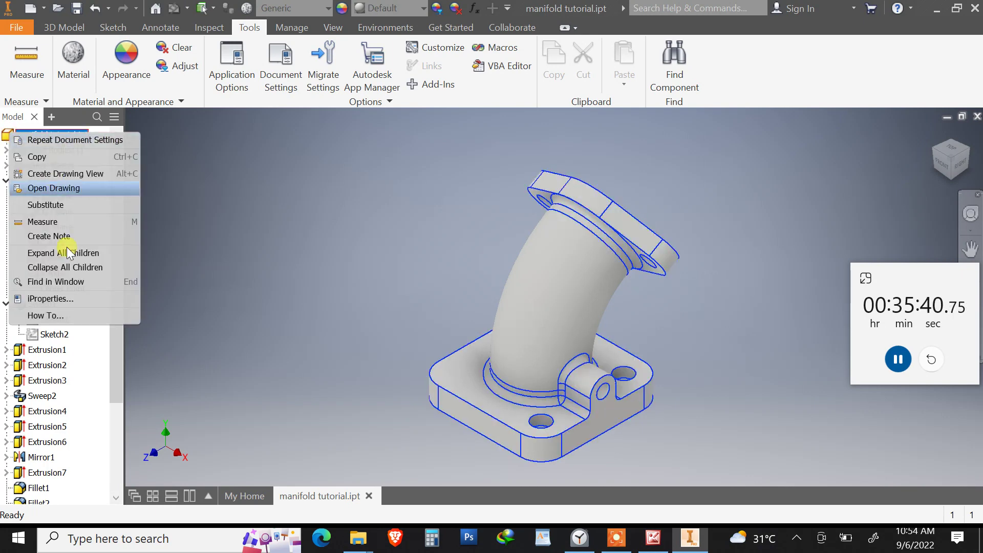
{"action": "left_click", "coordinate": [64, 298]}
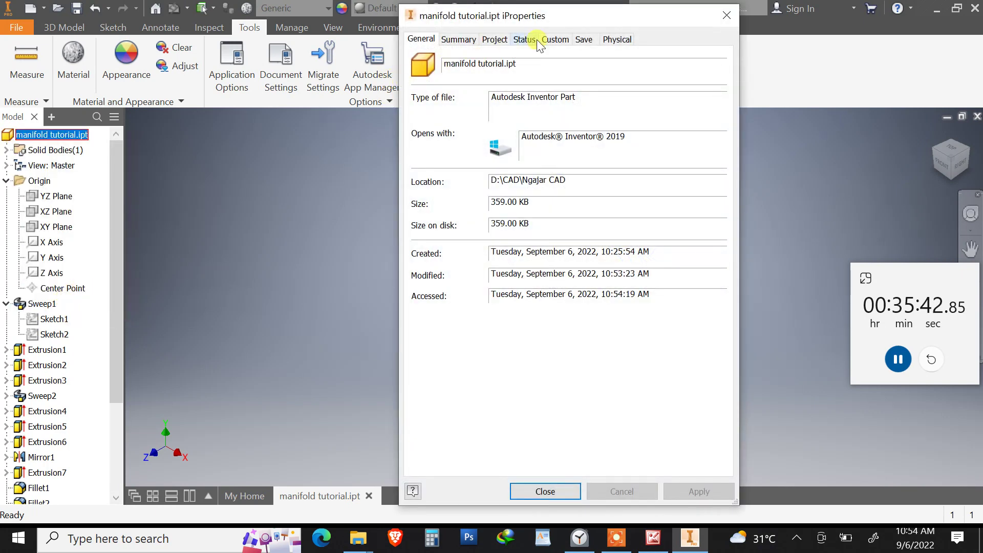
{"action": "left_click", "coordinate": [607, 40]}
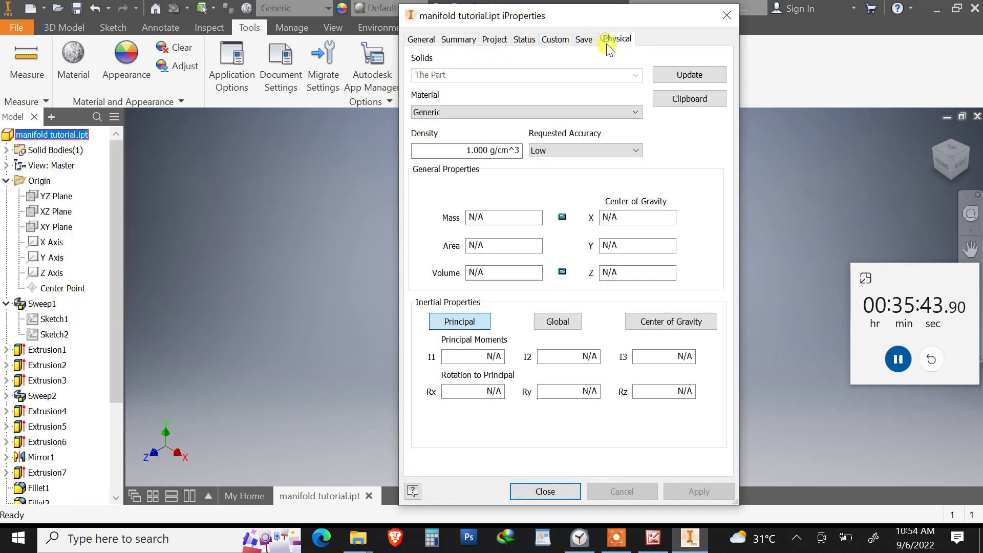
{"action": "left_click", "coordinate": [486, 116]}
{"action": "left_click_drag", "start_coordinate": [638, 240], "coordinate": [632, 333]}
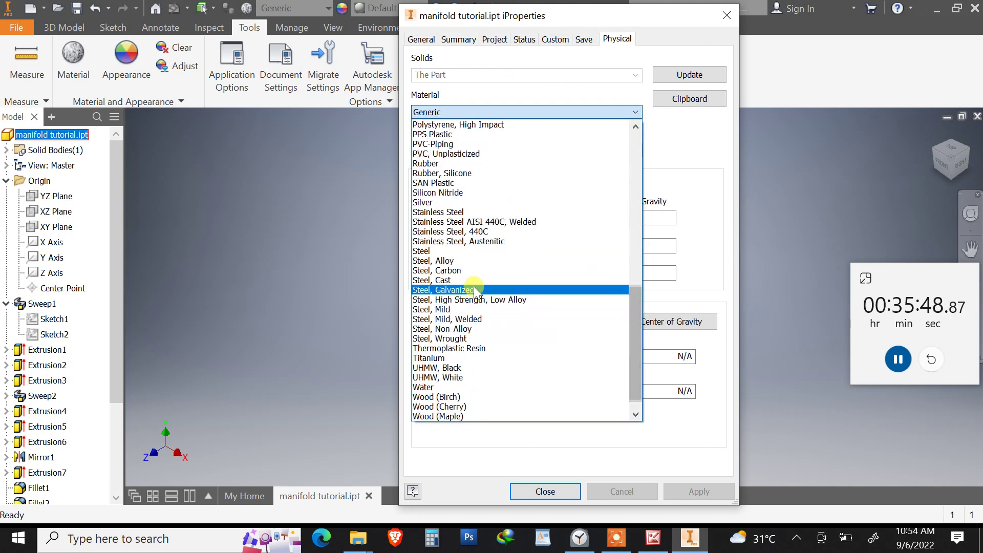
{"action": "left_click", "coordinate": [471, 262]}
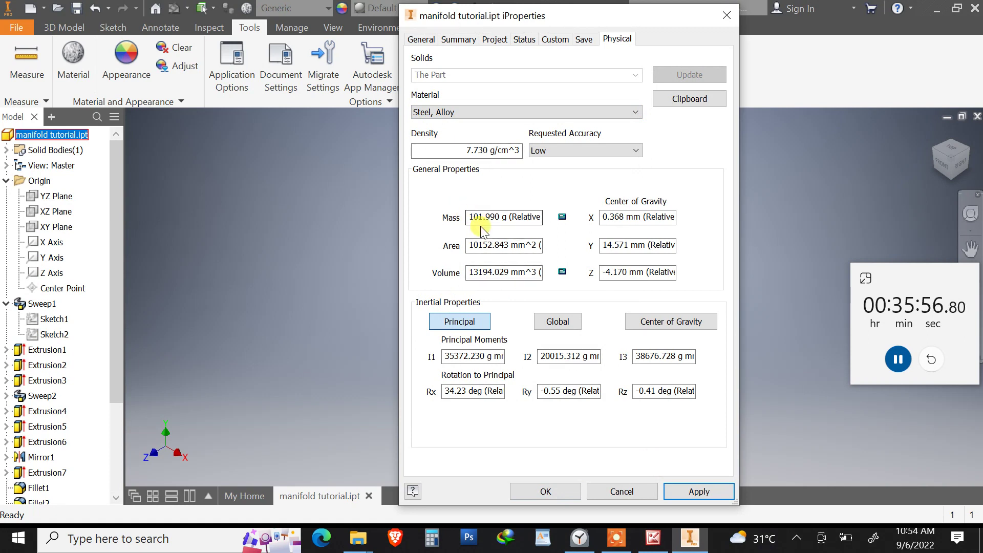
{"action": "left_click", "coordinate": [691, 488]}
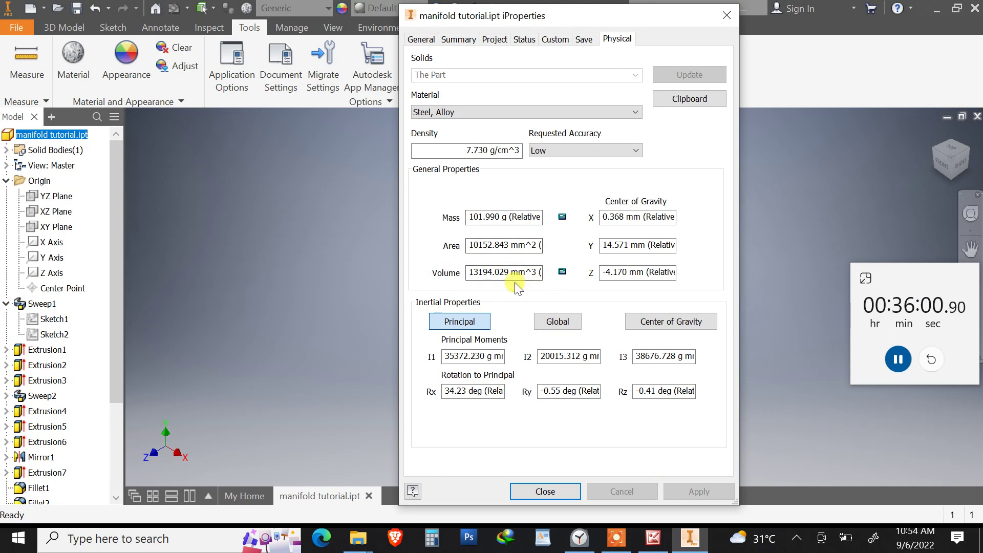
Read the part's mass and surface area in the physical properties, and close the iProperties
{"action": "left_click_drag", "start_coordinate": [504, 221], "coordinate": [542, 221]}
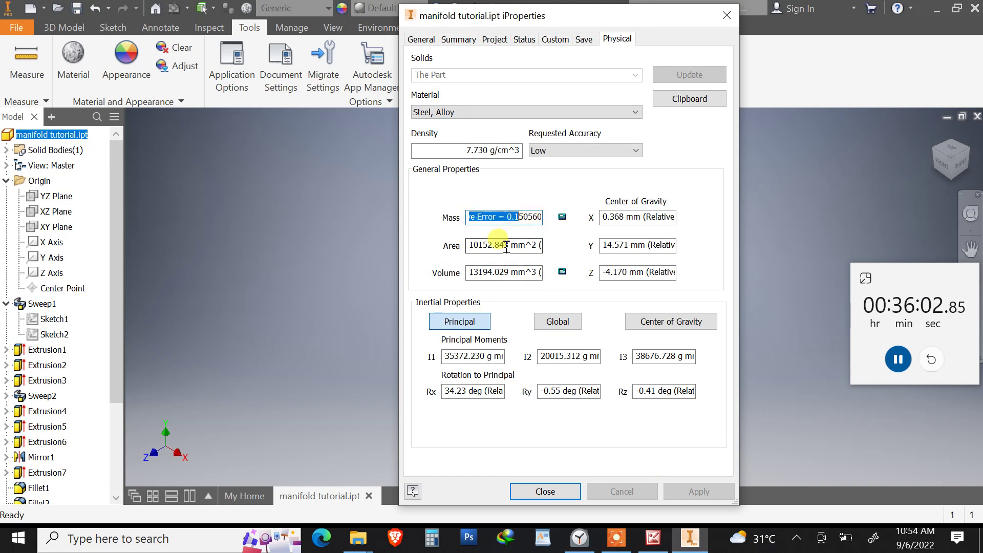
{"action": "triple_click", "coordinate": [506, 220]}
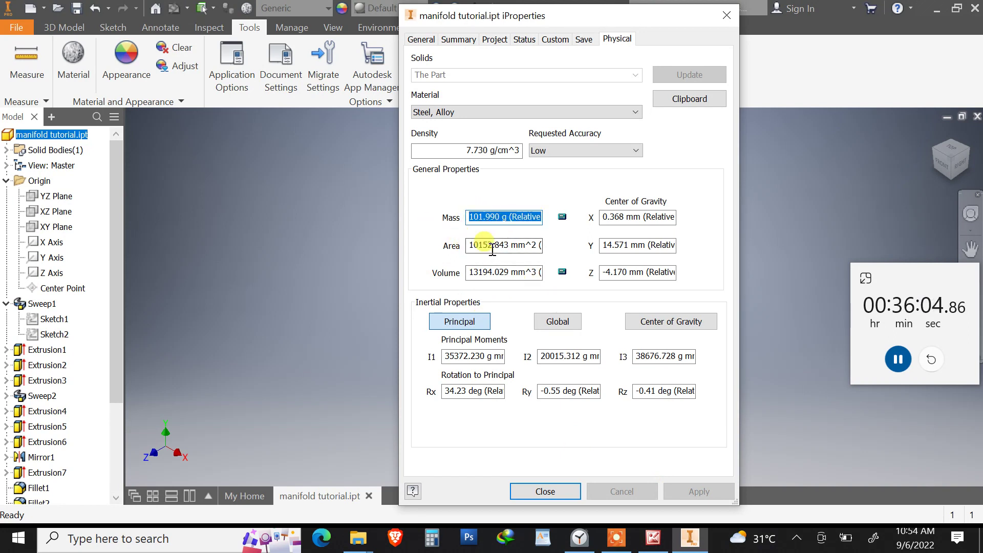
{"action": "left_click_drag", "start_coordinate": [511, 247], "coordinate": [456, 241]}
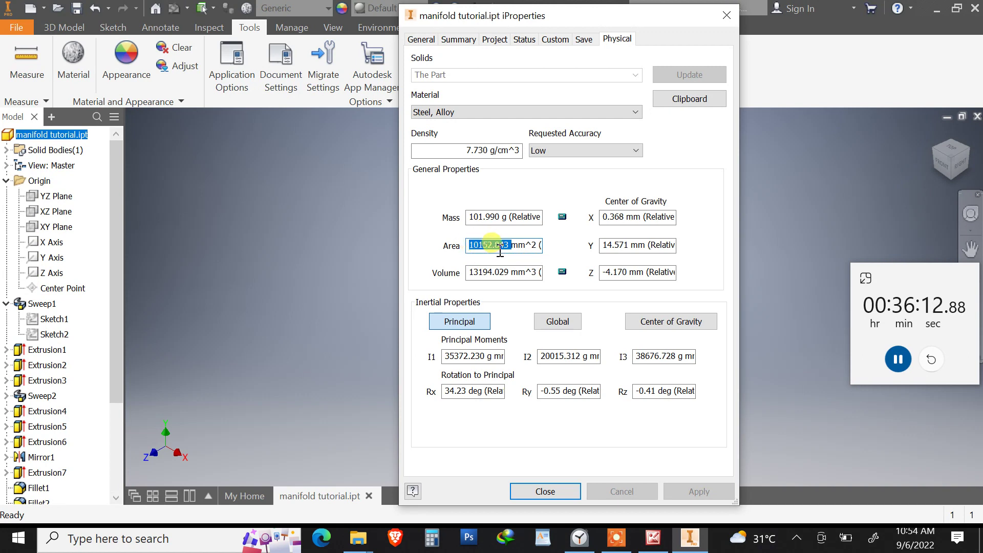
{"action": "left_click", "coordinate": [526, 245]}
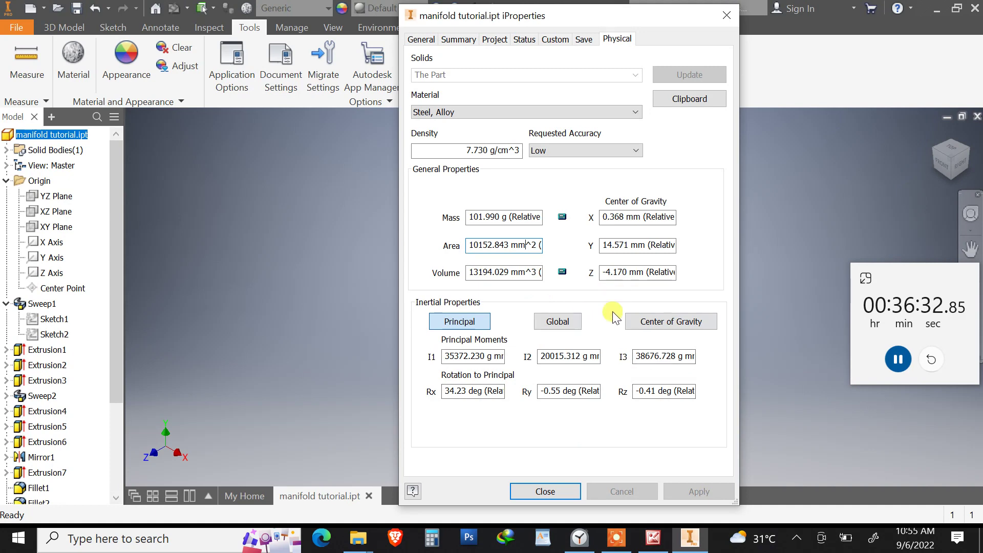
{"action": "left_click", "coordinate": [565, 492]}
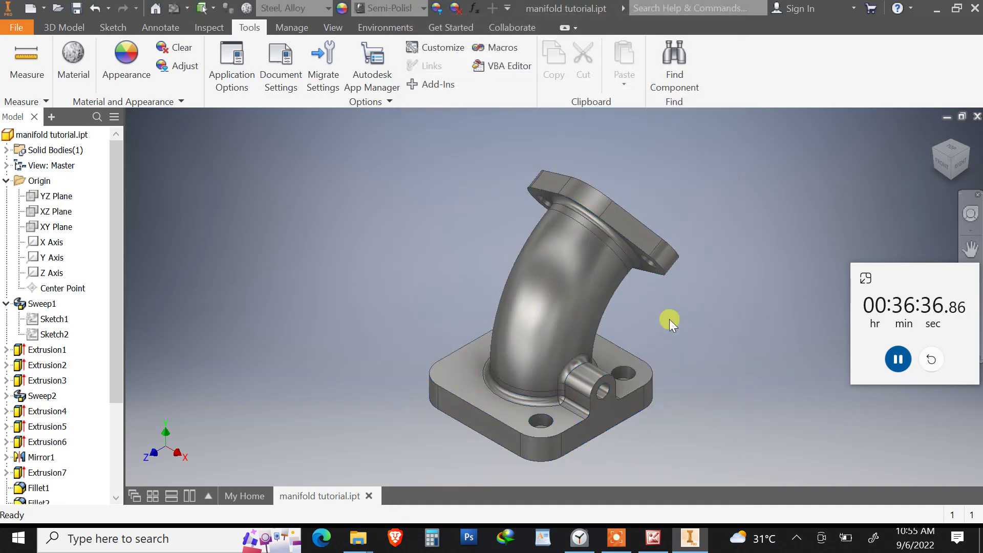
Inspect the steel part from several angles, return to the isometric home view and pause the stopwatch
{"action": "scroll", "coordinate": [638, 351], "scroll_direction": "up", "scroll_amount": 3}
{"action": "scroll", "coordinate": [638, 351], "scroll_direction": "down", "scroll_amount": 3}
{"action": "middle_click_drag", "start_coordinate": [638, 351], "coordinate": [927, 151], "text": "shift"}
{"action": "left_click", "coordinate": [930, 135]}
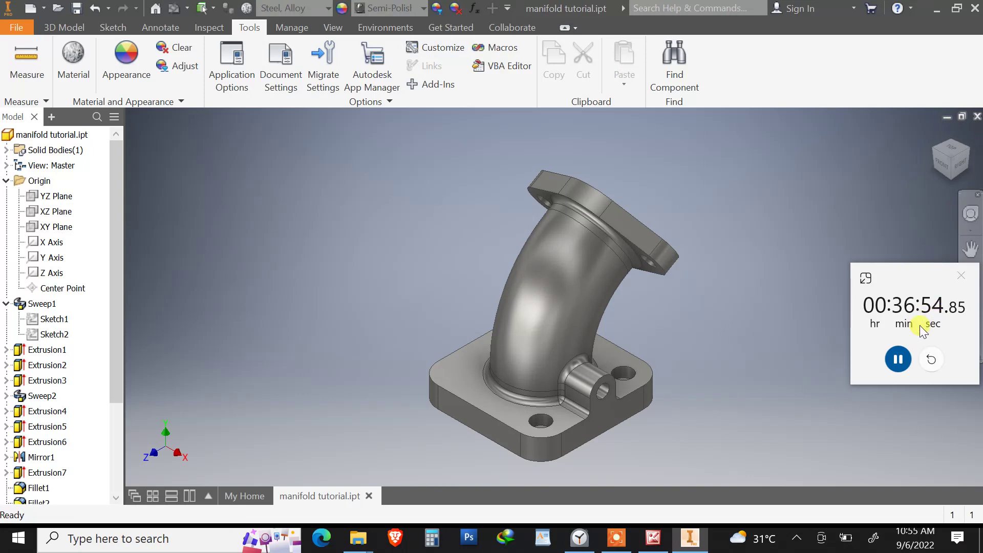
{"action": "left_click", "coordinate": [904, 361]}
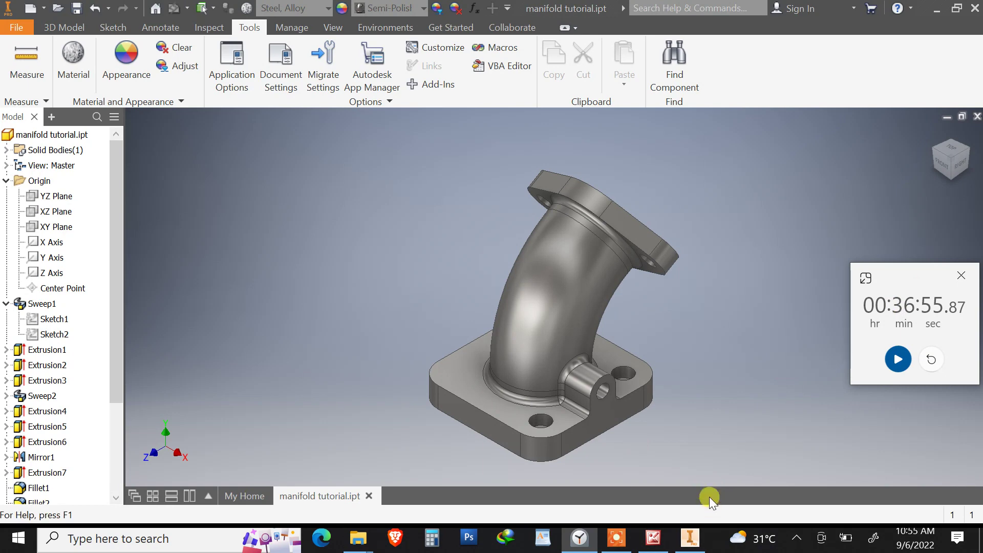
Inspect the flange opening, resume the stopwatch and check the inner flange radius in the reference drawing's section view
{"action": "middle_click_drag", "start_coordinate": [696, 419], "coordinate": [503, 288], "text": "shift"}
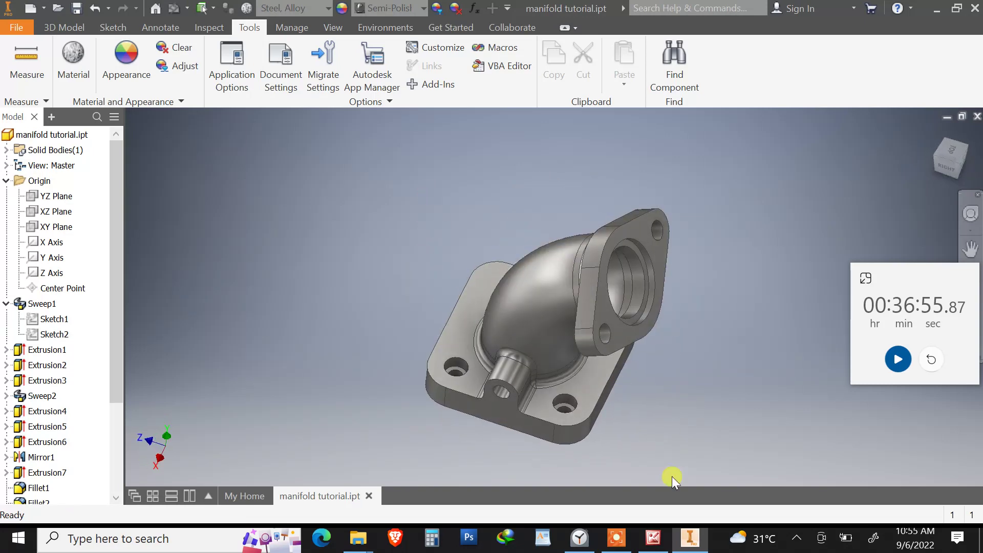
{"action": "left_click", "coordinate": [900, 361]}
{"action": "left_click", "coordinate": [634, 486]}
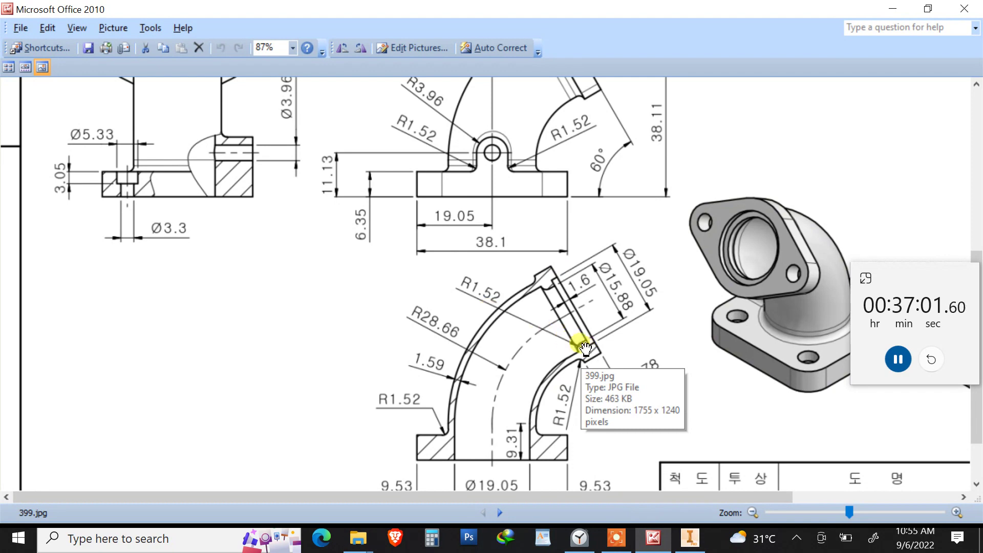
{"action": "left_click", "coordinate": [691, 539]}
Fillet the circular step edge inside the flange bore with a 1.52 mm radius and save the part
{"action": "scroll", "coordinate": [632, 290], "scroll_direction": "up", "scroll_amount": 5}
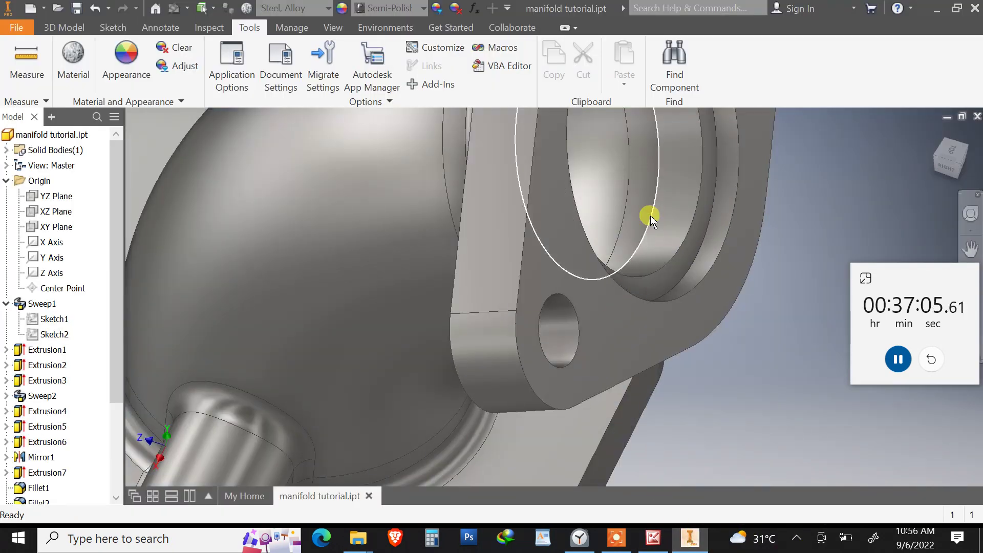
{"action": "left_click", "coordinate": [65, 29]}
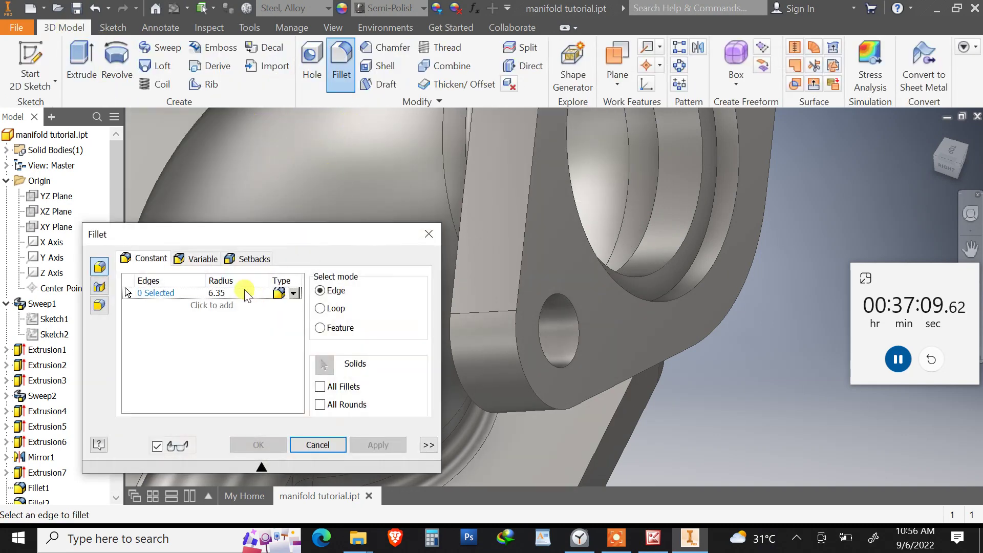
{"action": "left_click", "coordinate": [243, 292]}
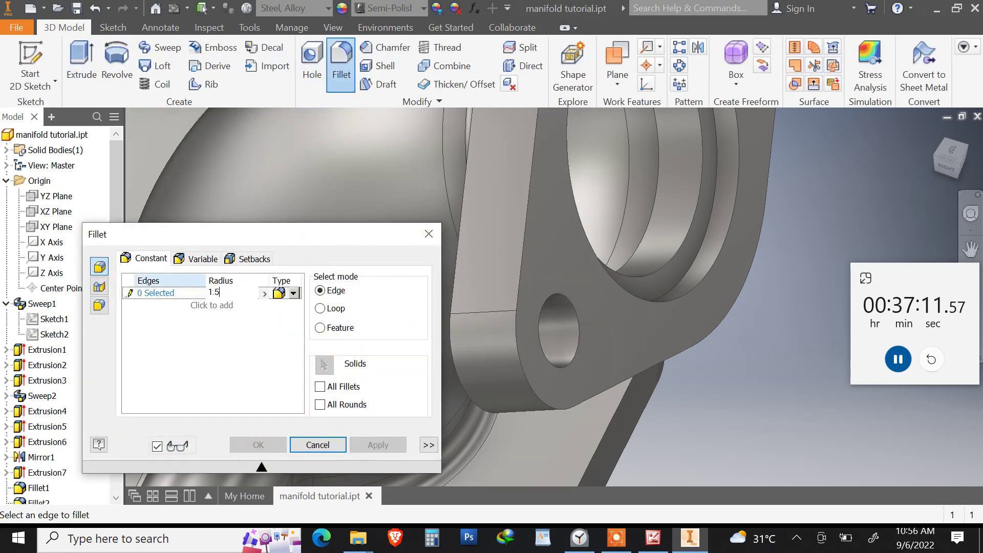
{"action": "type", "text": "1.52"}
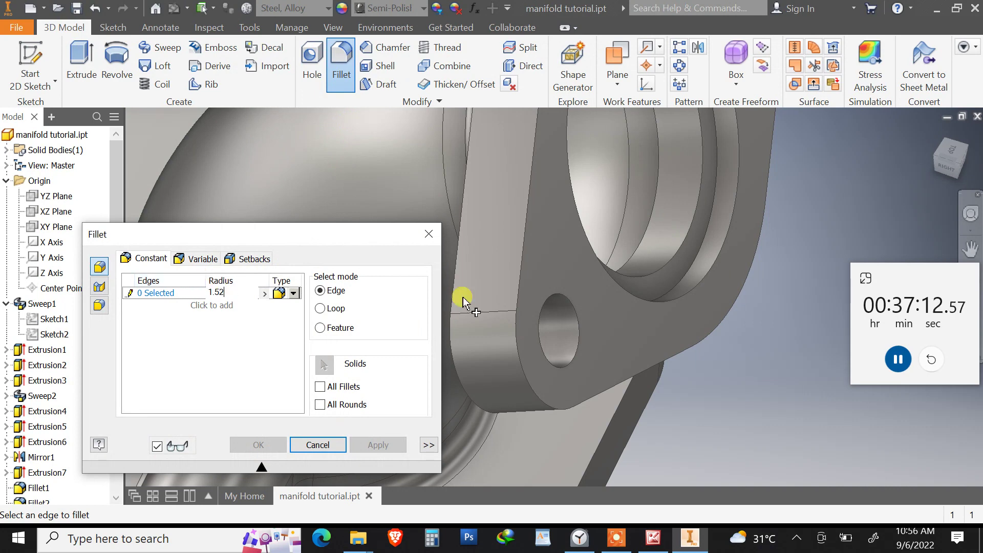
{"action": "left_click", "coordinate": [648, 223]}
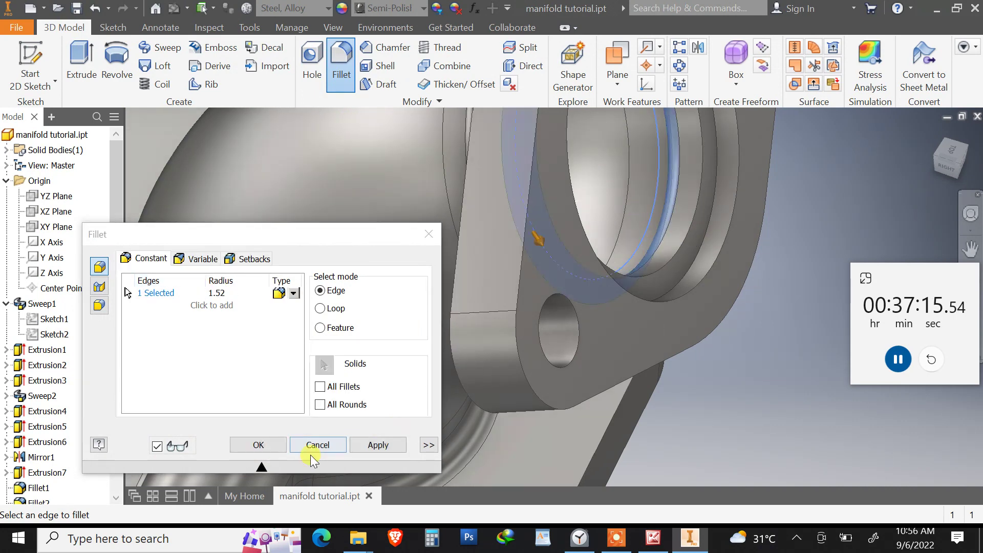
{"action": "left_click", "coordinate": [378, 445]}
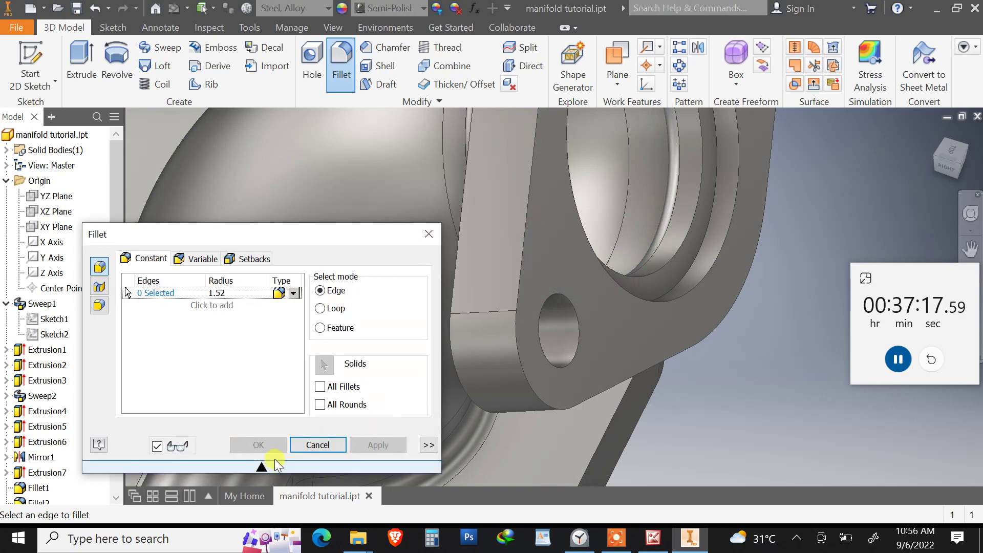
{"action": "left_click", "coordinate": [318, 445]}
{"action": "scroll", "coordinate": [689, 236], "scroll_direction": "down", "scroll_amount": 10}
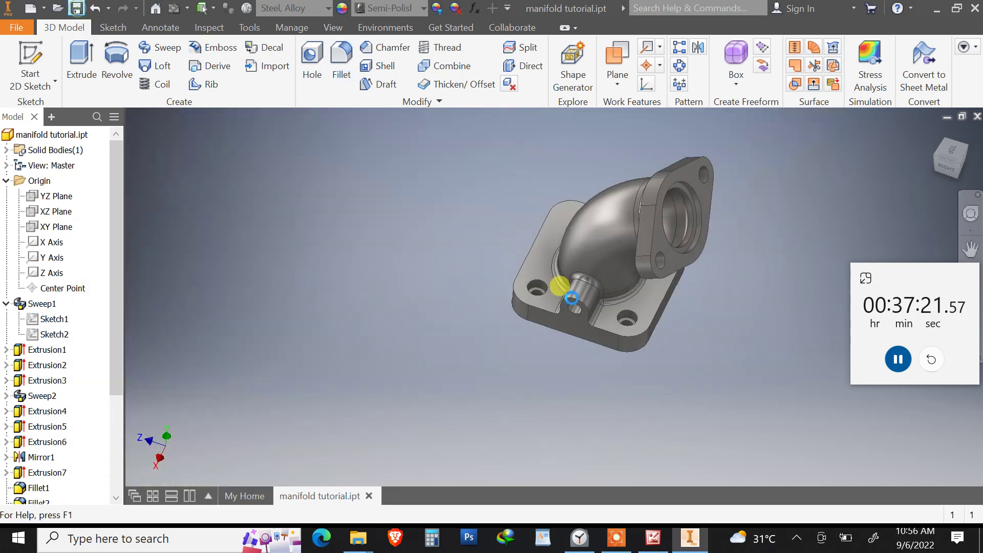
{"action": "middle_click_drag", "start_coordinate": [621, 280], "coordinate": [547, 330]}
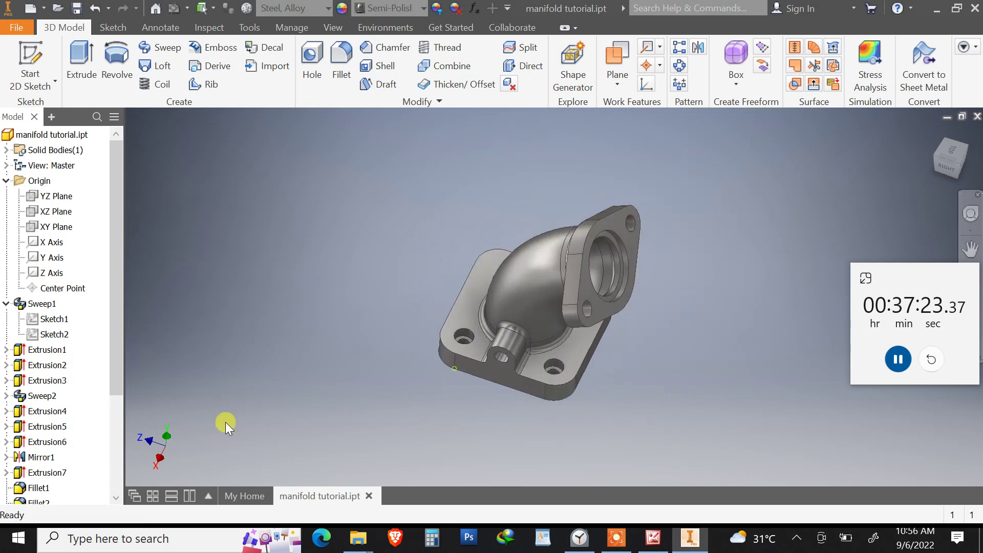
Start a 2D sketch on the YZ Plane and slice the graphics to examine the flange's inner fillet in section
{"action": "left_click_drag", "start_coordinate": [121, 290], "coordinate": [121, 409]}
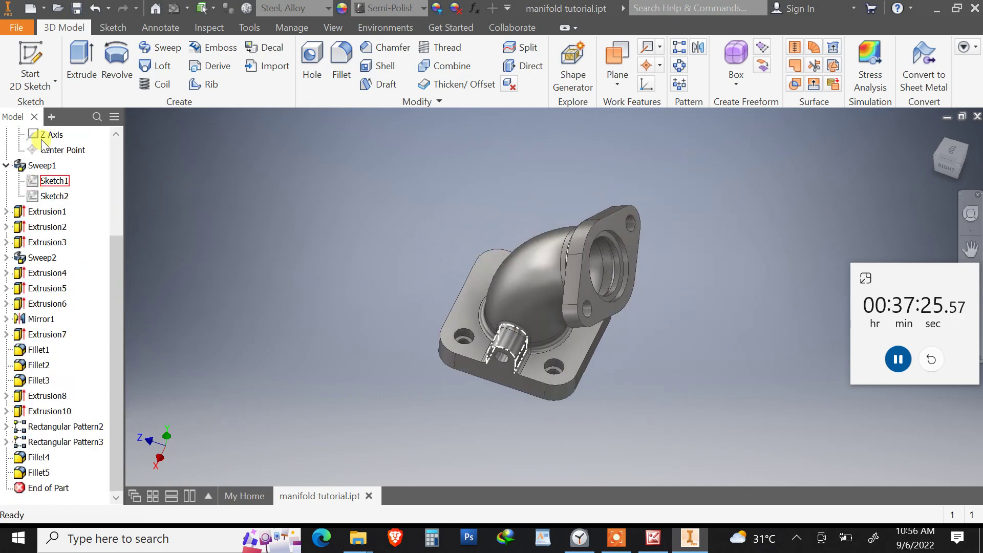
{"action": "left_click", "coordinate": [30, 66]}
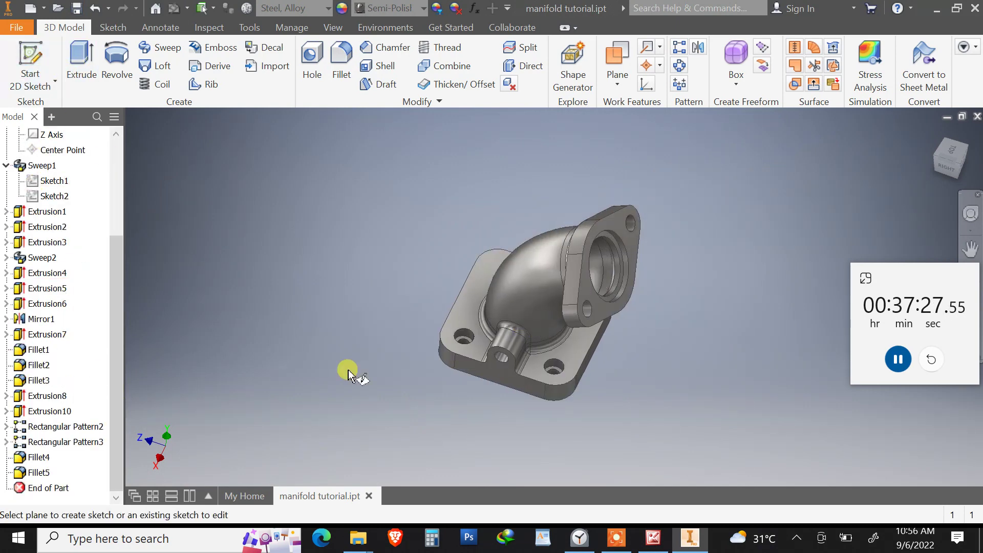
{"action": "scroll", "coordinate": [116, 249], "scroll_direction": "up", "scroll_amount": 1}
{"action": "scroll", "coordinate": [115, 249], "scroll_direction": "up", "scroll_amount": 3}
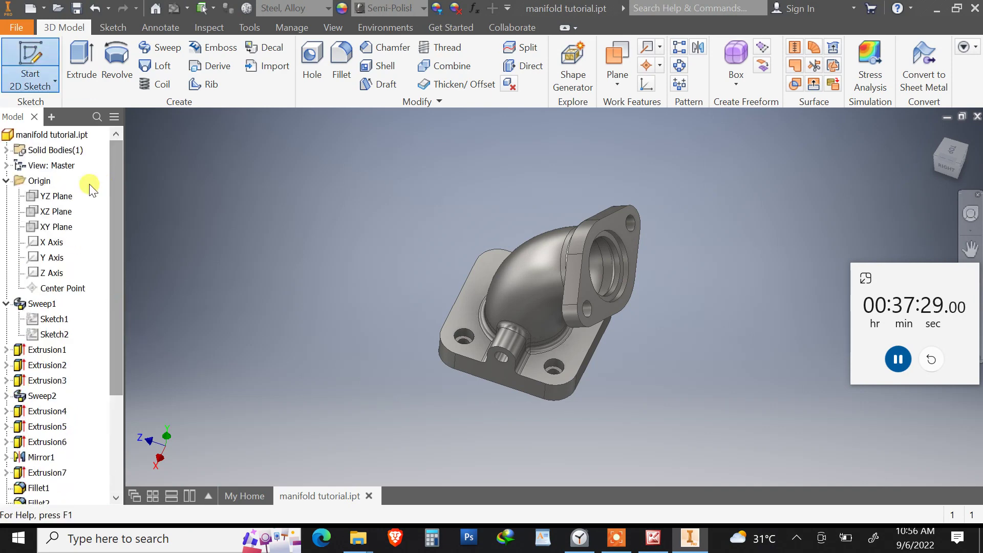
{"action": "left_click", "coordinate": [52, 195]}
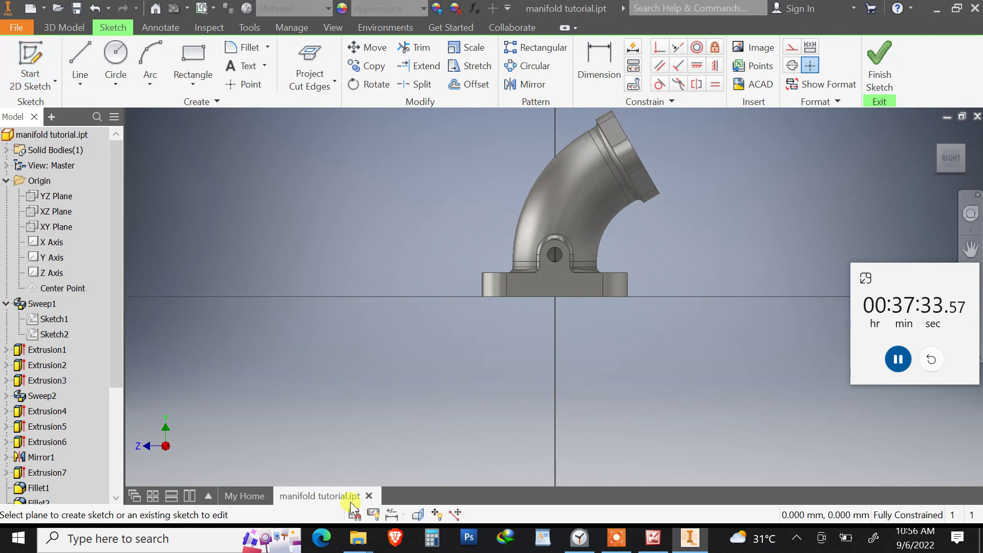
{"action": "left_click", "coordinate": [418, 512]}
{"action": "scroll", "coordinate": [641, 183], "scroll_direction": "up", "scroll_amount": 10}
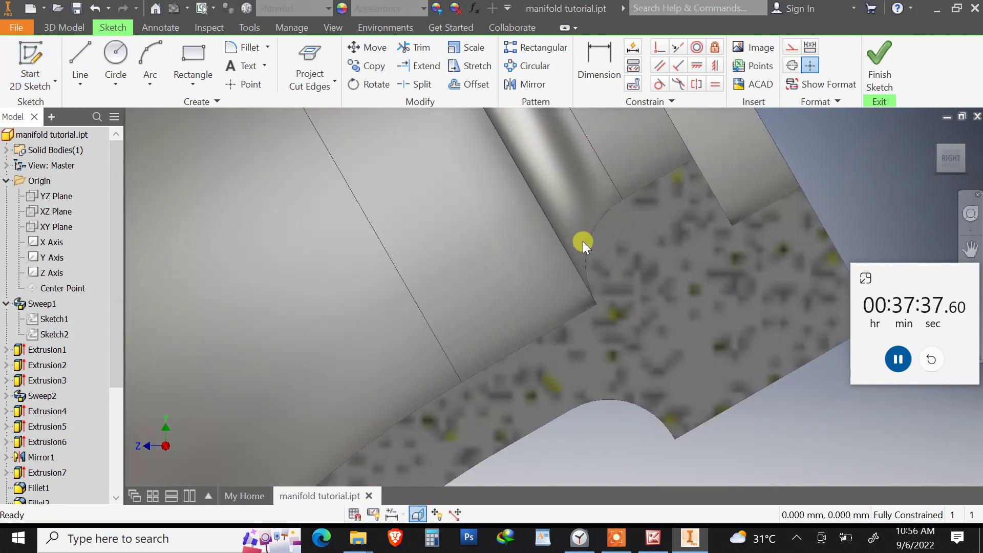
Finish the section sketch on the YZ Plane and view the whole part from the flange side
{"action": "scroll", "coordinate": [583, 241], "scroll_direction": "down", "scroll_amount": 10}
{"action": "middle_click_drag", "start_coordinate": [615, 287], "coordinate": [579, 314], "text": "shift"}
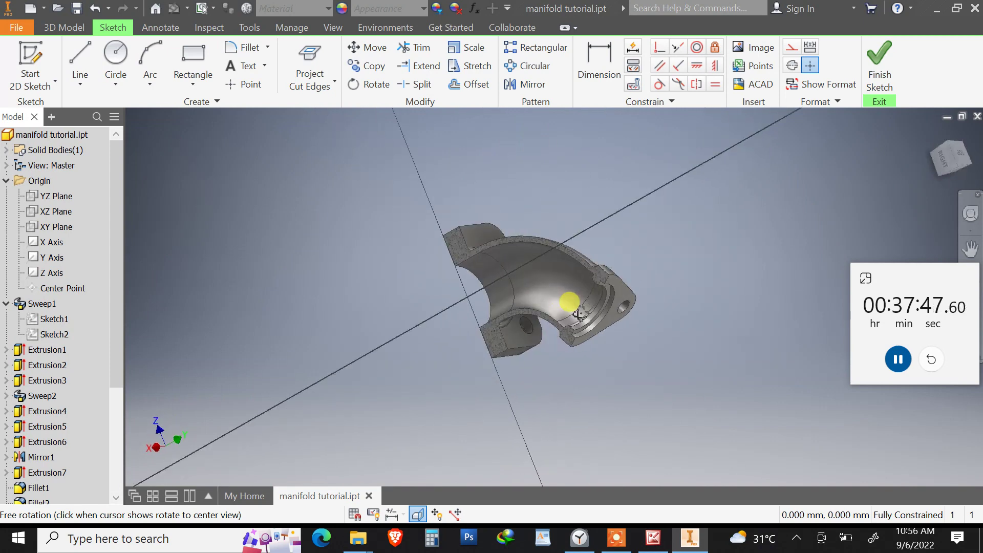
{"action": "left_click", "coordinate": [877, 78]}
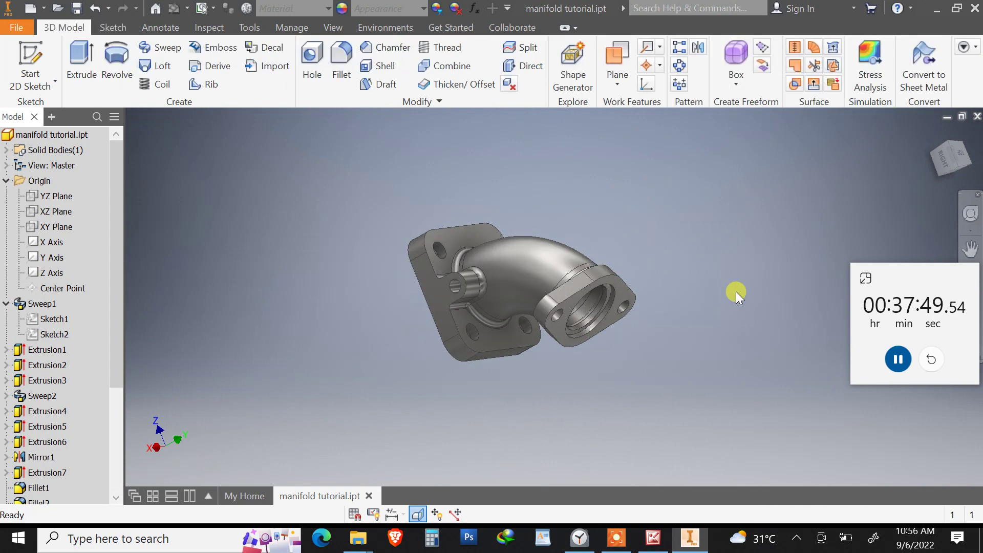
{"action": "middle_click_drag", "start_coordinate": [677, 315], "coordinate": [660, 274], "text": "shift"}
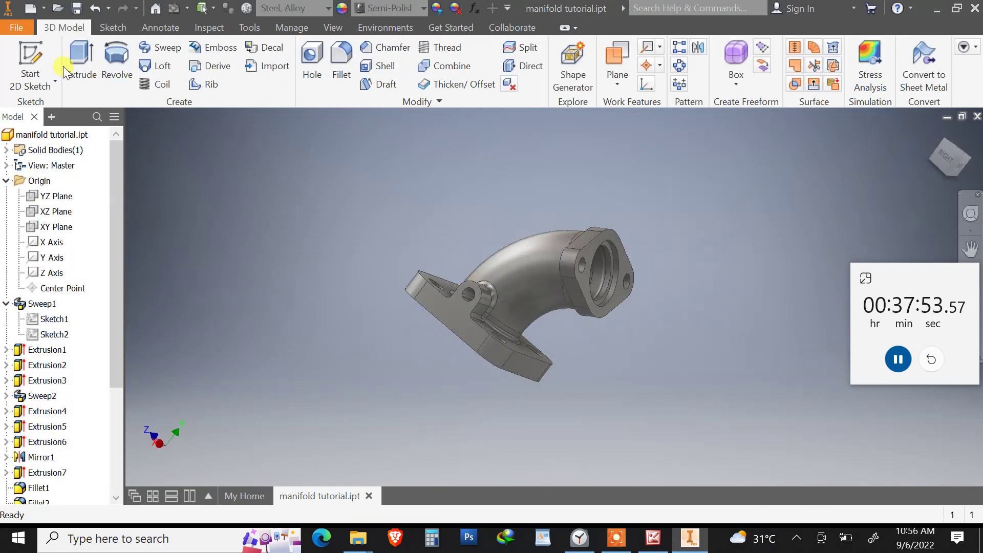
Examine the side boss in a graphics slice through a 2D sketch on the XY Plane, then exit to the isometric home view
{"action": "left_click", "coordinate": [33, 56]}
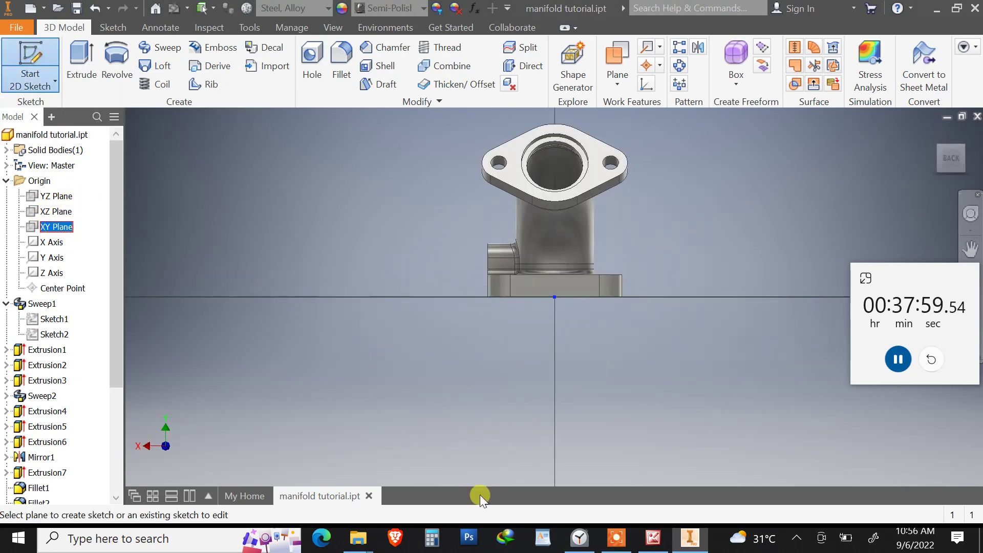
{"action": "left_click", "coordinate": [418, 514]}
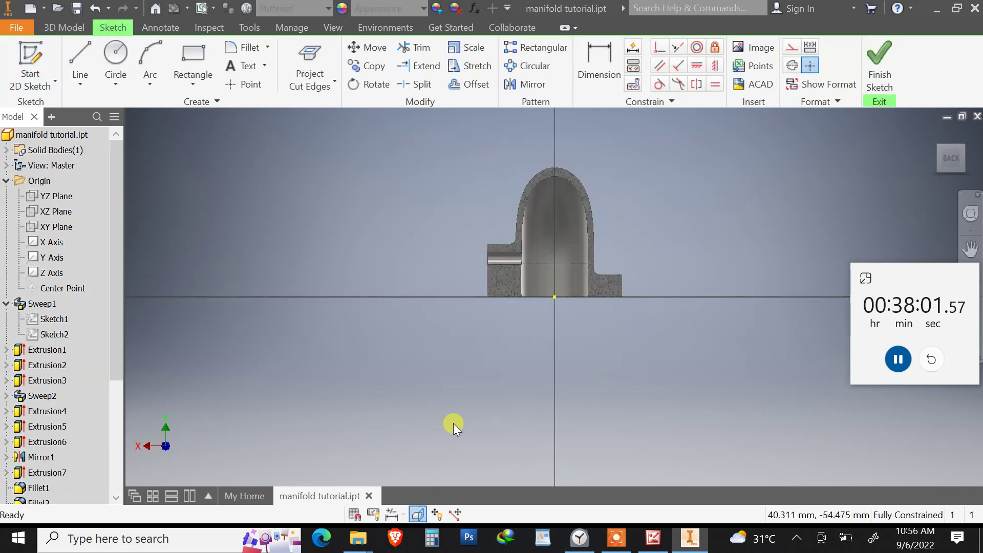
{"action": "scroll", "coordinate": [542, 354], "scroll_direction": "down", "scroll_amount": 3}
{"action": "mouse_move", "coordinate": [527, 290]}
{"action": "middle_mouse_down", "text": "shift"}
{"action": "mouse_move", "coordinate": [643, 302]}
{"action": "mouse_move", "coordinate": [522, 305]}
{"action": "mouse_move", "coordinate": [597, 263]}
{"action": "mouse_move", "coordinate": [511, 290]}
{"action": "mouse_move", "coordinate": [661, 272]}
{"action": "mouse_move", "coordinate": [660, 260]}
{"action": "middle_mouse_up", "text": "shift"}
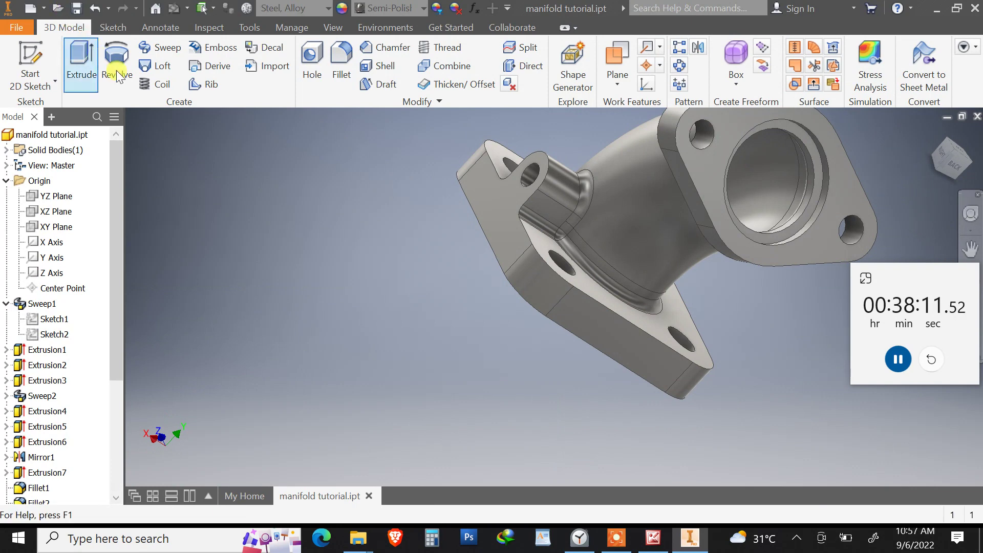
{"action": "middle_click_drag", "start_coordinate": [556, 337], "coordinate": [574, 336], "text": "shift"}
{"action": "key", "text": "F6"}
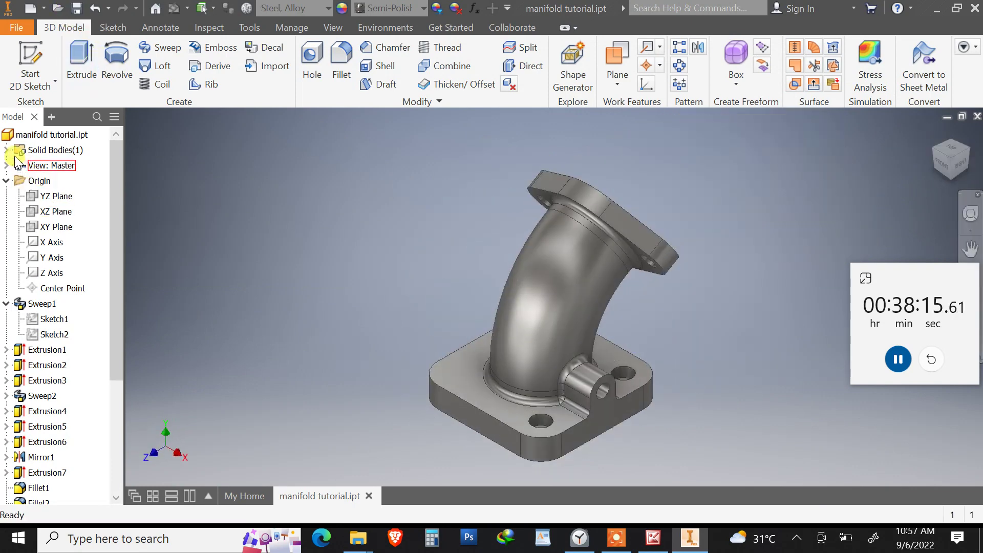
Update the part's physical properties in iProperties to read its mass, then close them and pause the stopwatch
{"action": "right_click", "coordinate": [11, 134]}
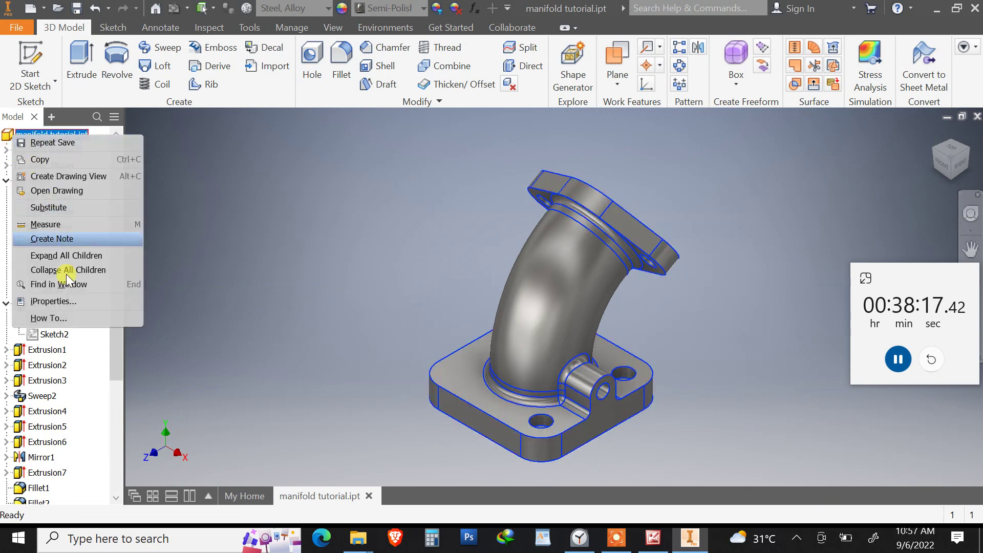
{"action": "left_click", "coordinate": [64, 302]}
{"action": "left_click", "coordinate": [617, 39]}
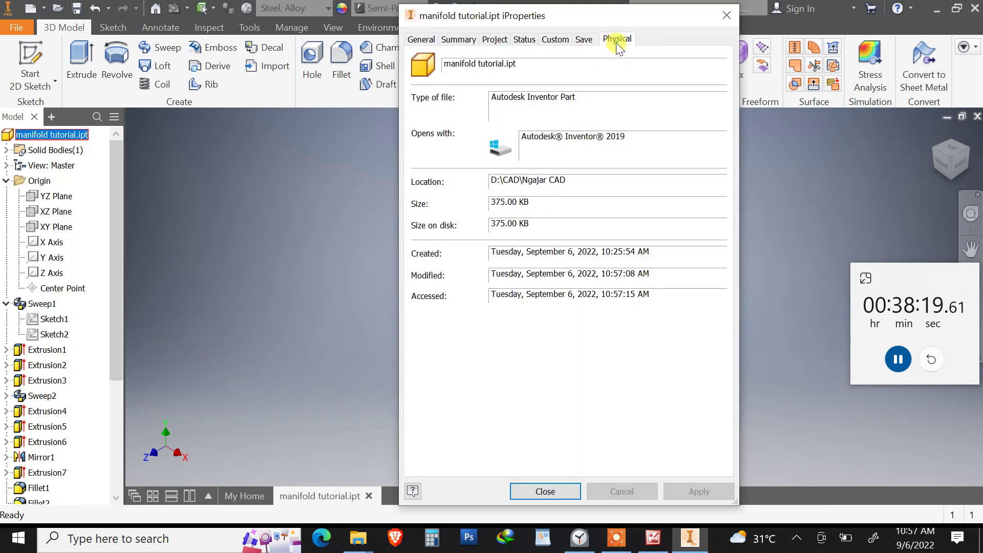
{"action": "left_click", "coordinate": [692, 76]}
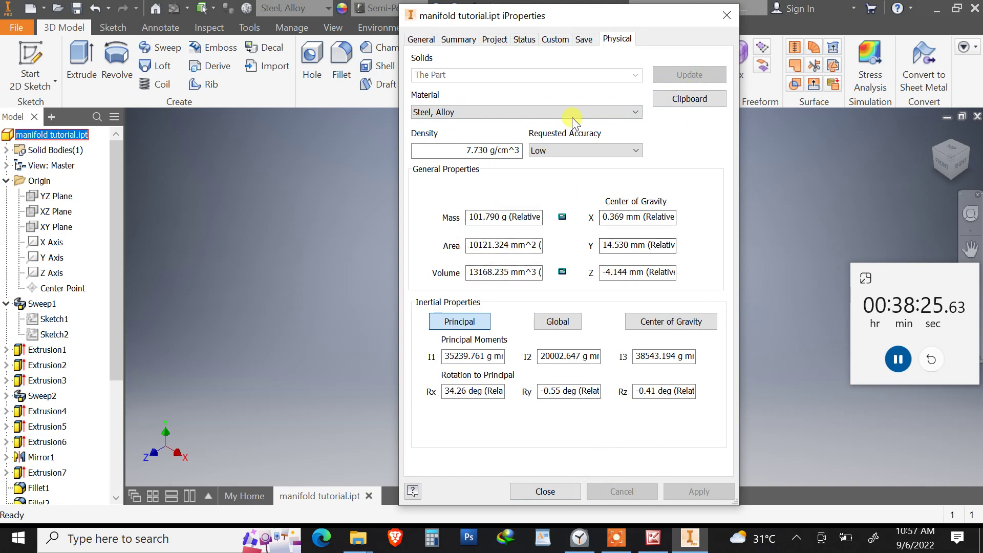
{"action": "left_click_drag", "start_coordinate": [569, 19], "coordinate": [378, 41]}
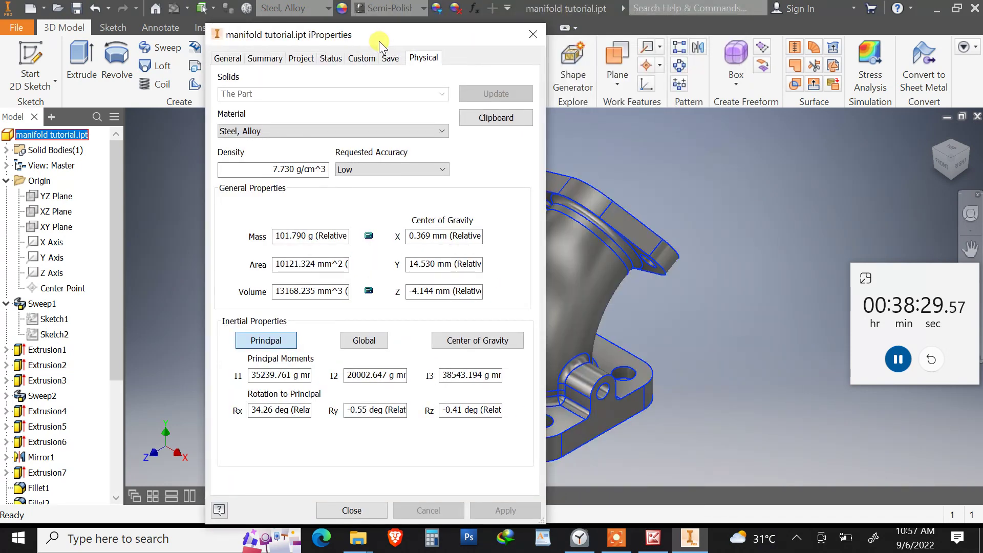
{"action": "left_click_drag", "start_coordinate": [379, 41], "coordinate": [518, 78]}
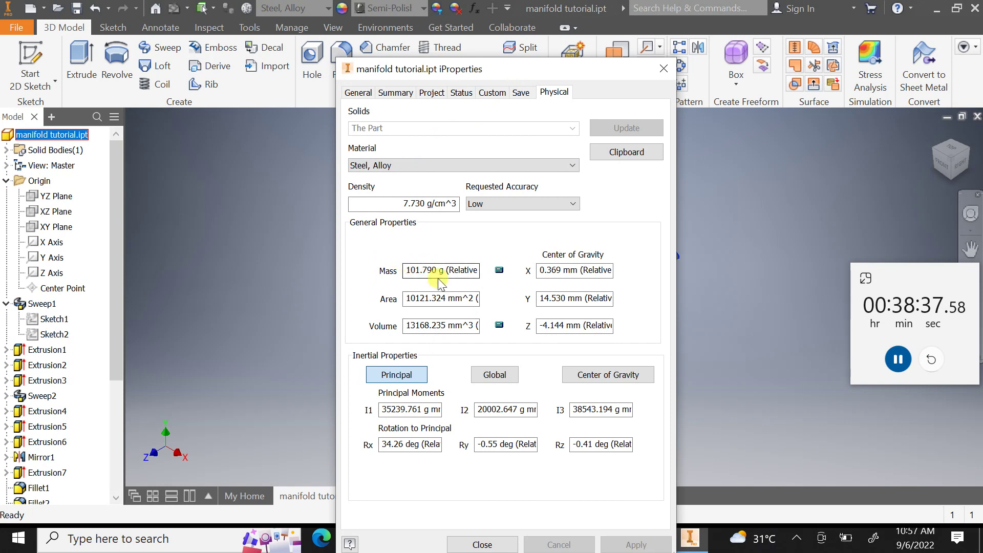
{"action": "left_click", "coordinate": [499, 543]}
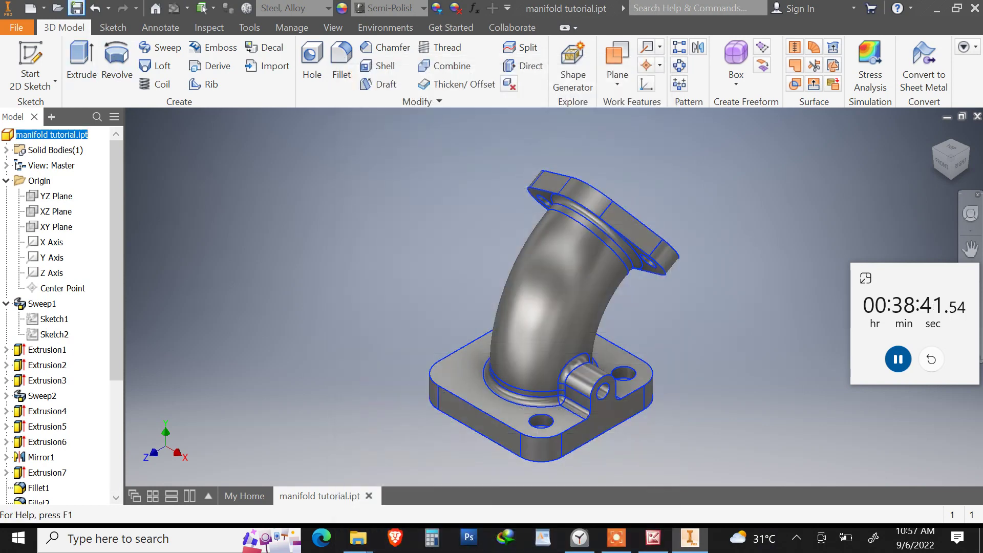
{"action": "left_click", "coordinate": [809, 407]}
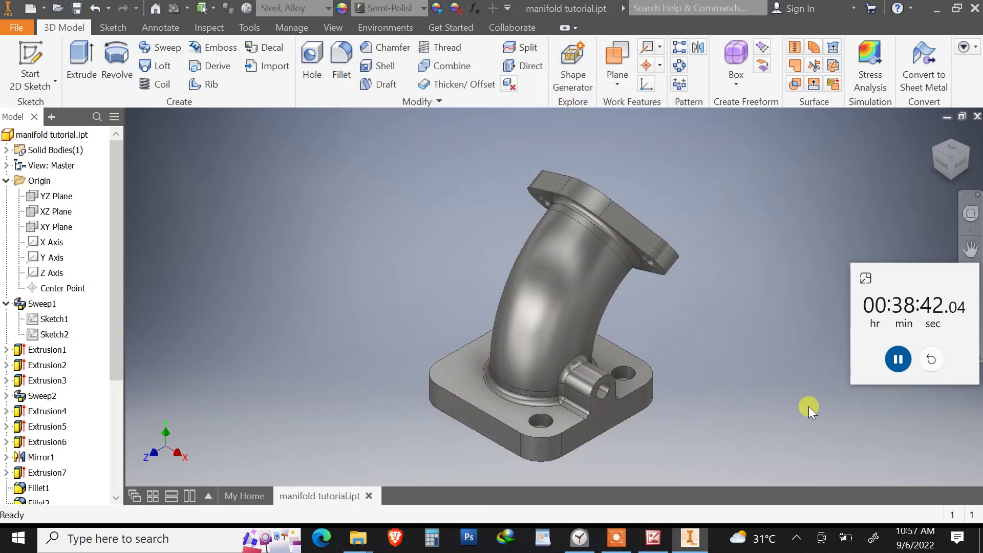
{"action": "left_click", "coordinate": [898, 360]}
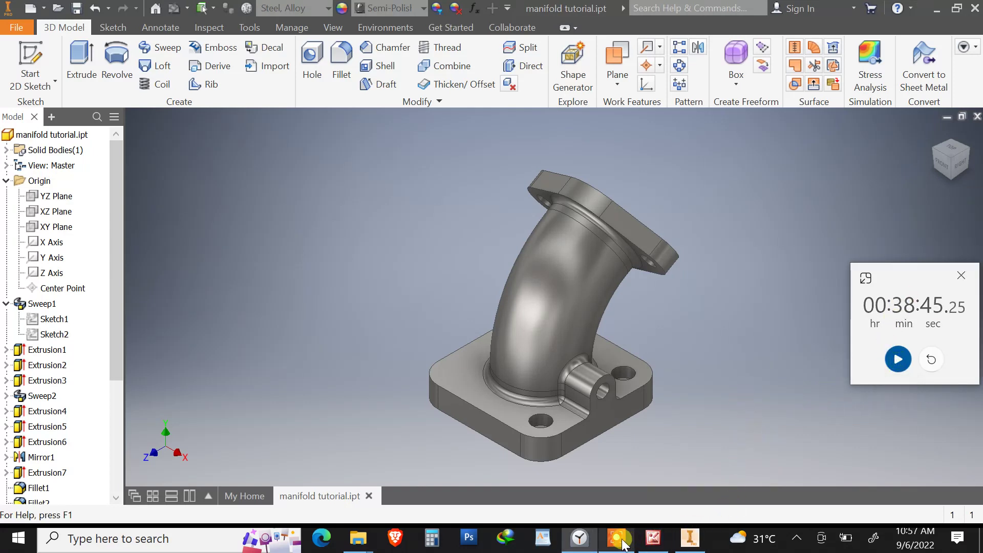
{"action": "mouse_move", "coordinate": [618, 538]}
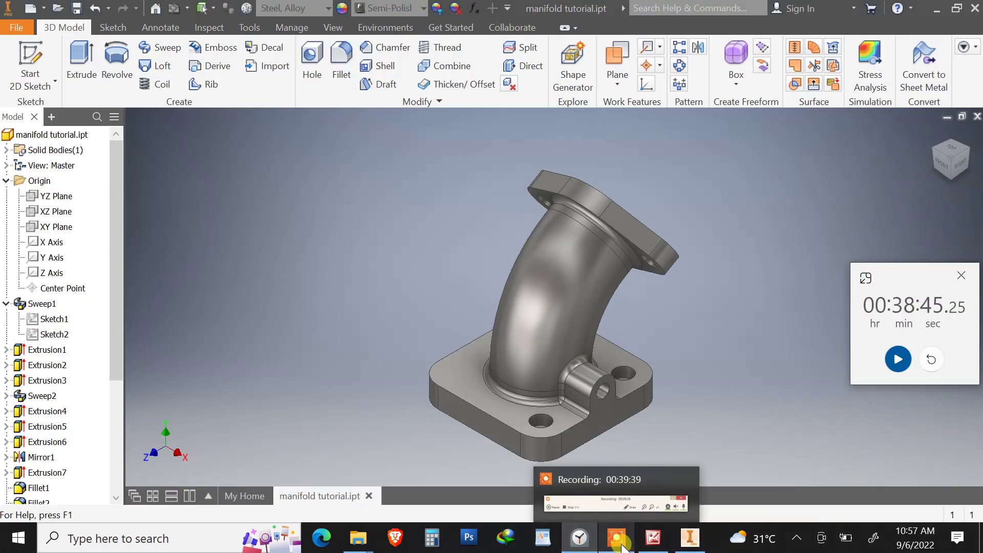
{"action": "left_click", "coordinate": [621, 544]}
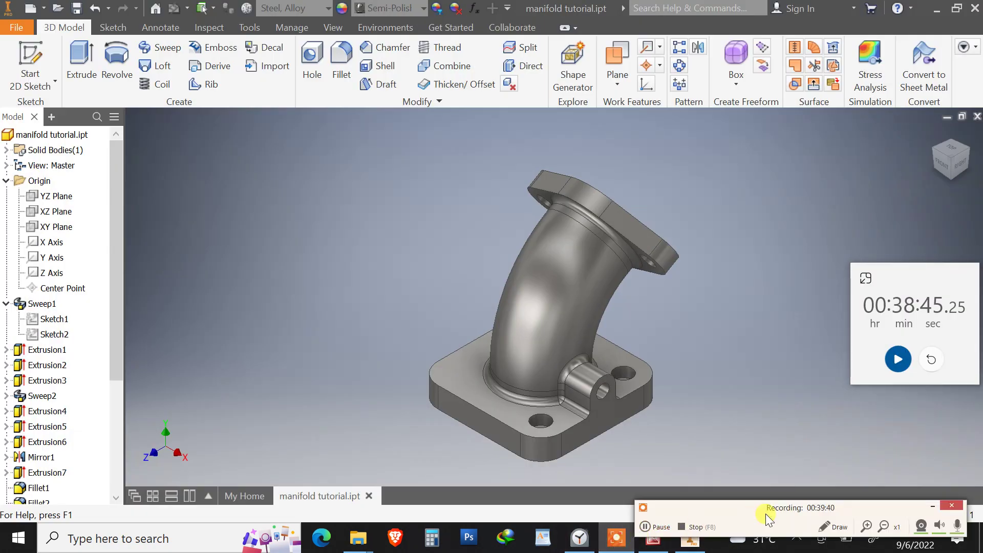
{"action": "left_click_drag", "start_coordinate": [766, 514], "coordinate": [293, 278]}
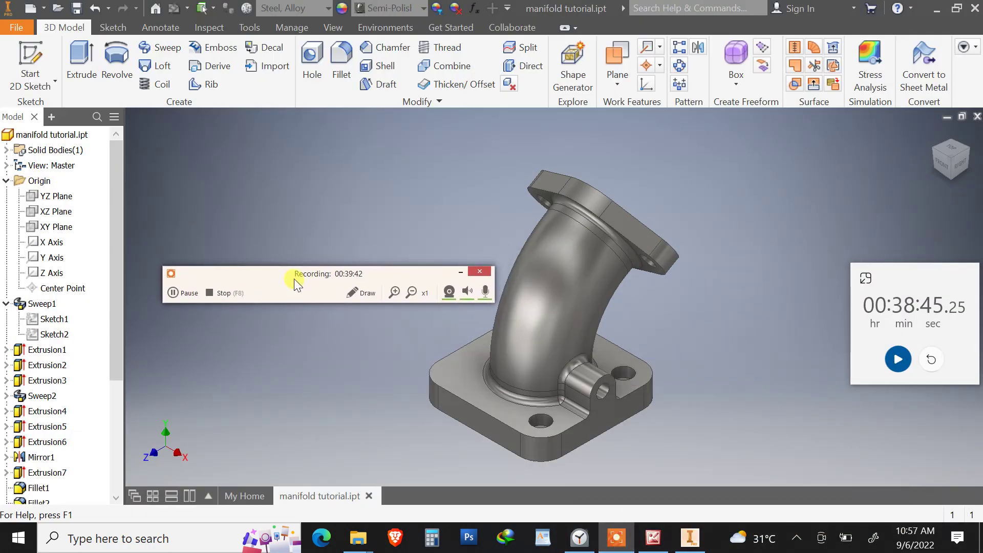